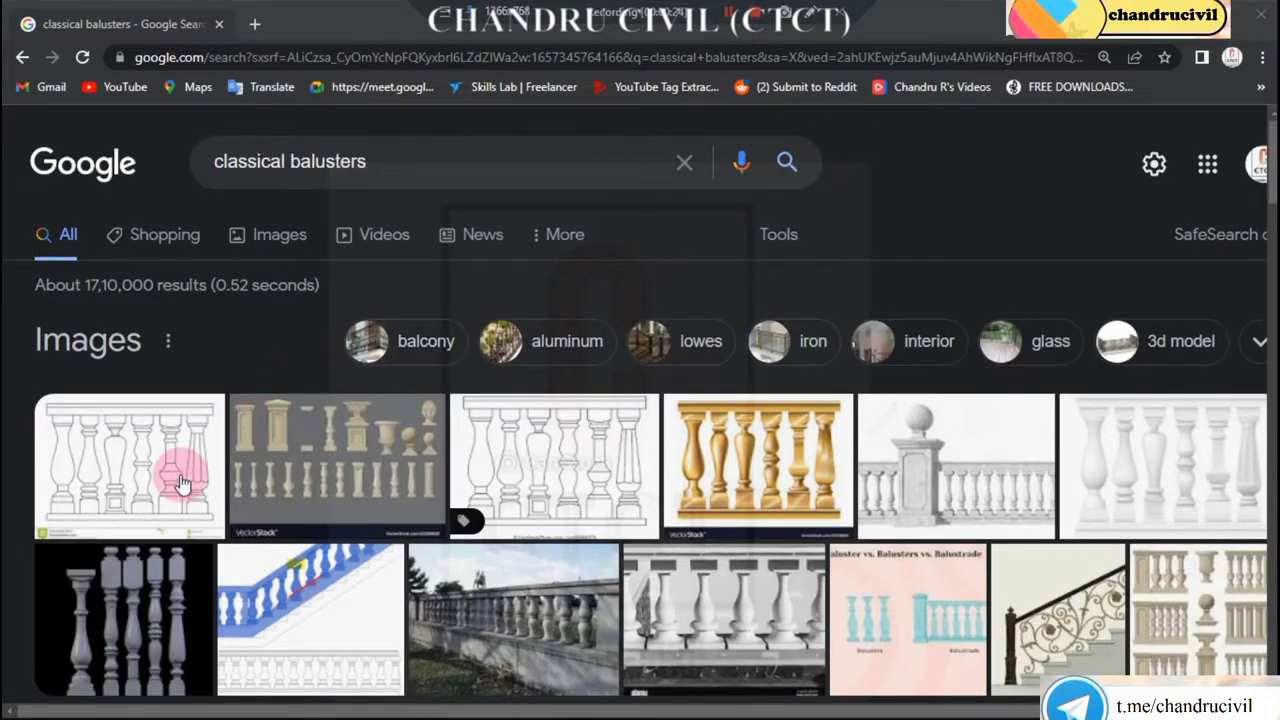
Open the gold VectorStock classic balusters image in the Google Images preview panel.
{"action": "scroll", "coordinate": [193, 485], "scroll_direction": "down", "scroll_amount": 1}
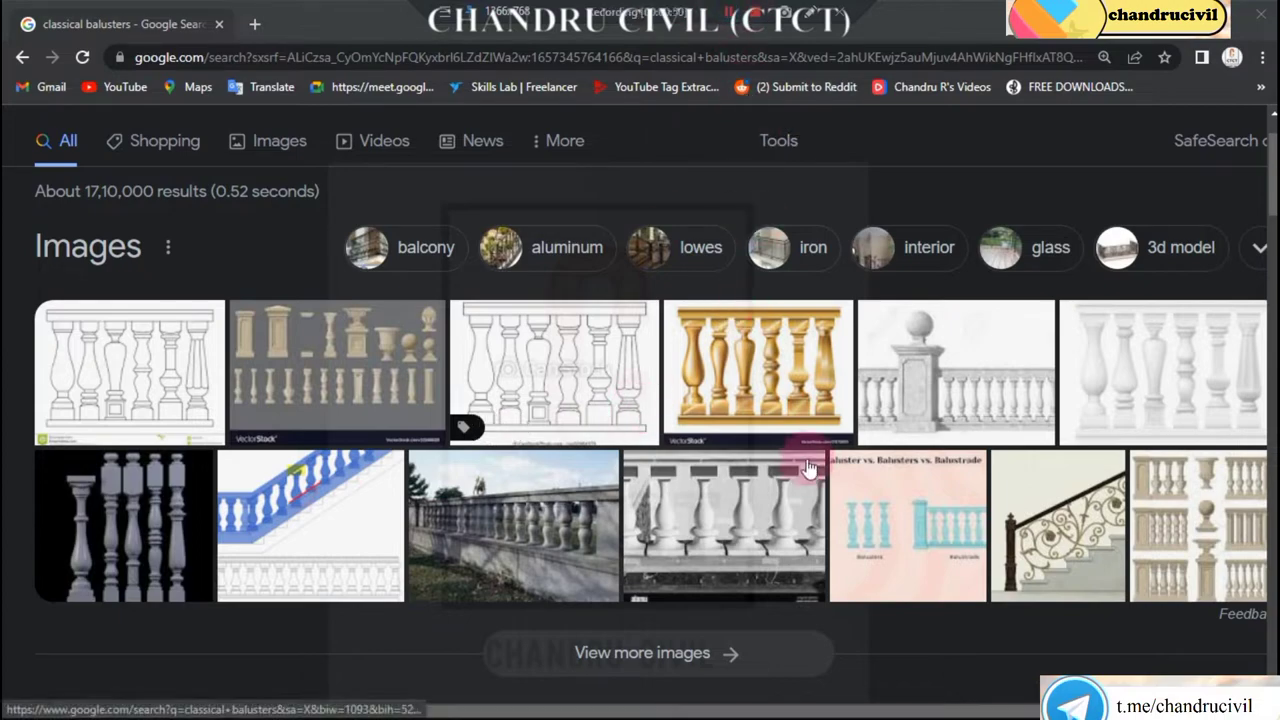
{"action": "scroll", "coordinate": [805, 455], "scroll_direction": "down", "scroll_amount": 2}
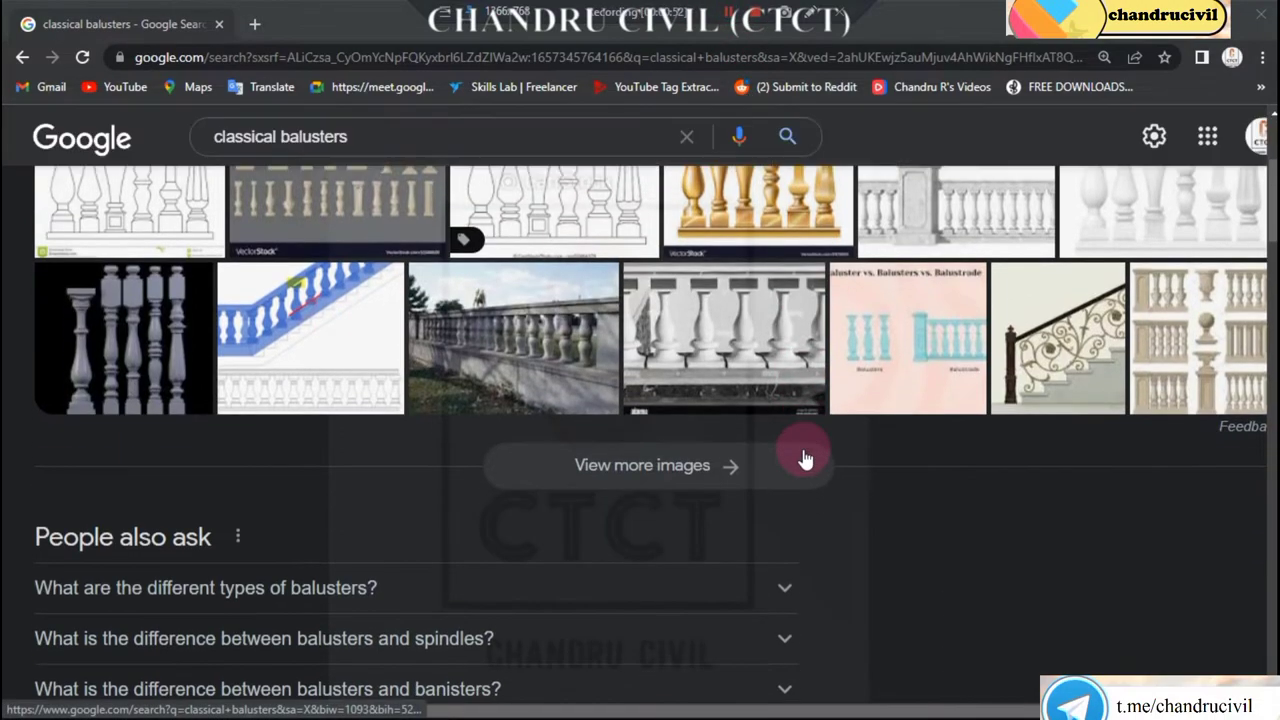
{"action": "scroll", "coordinate": [805, 455], "scroll_direction": "up", "scroll_amount": 3}
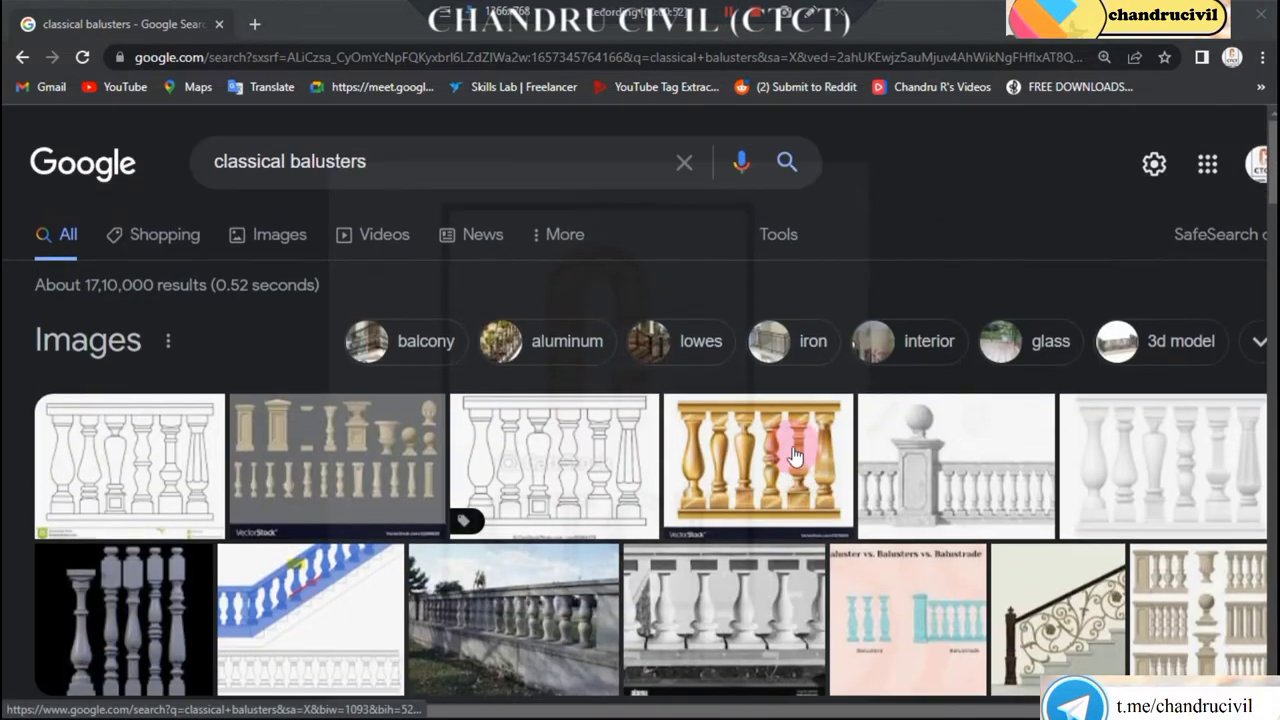
{"action": "left_click", "coordinate": [695, 455]}
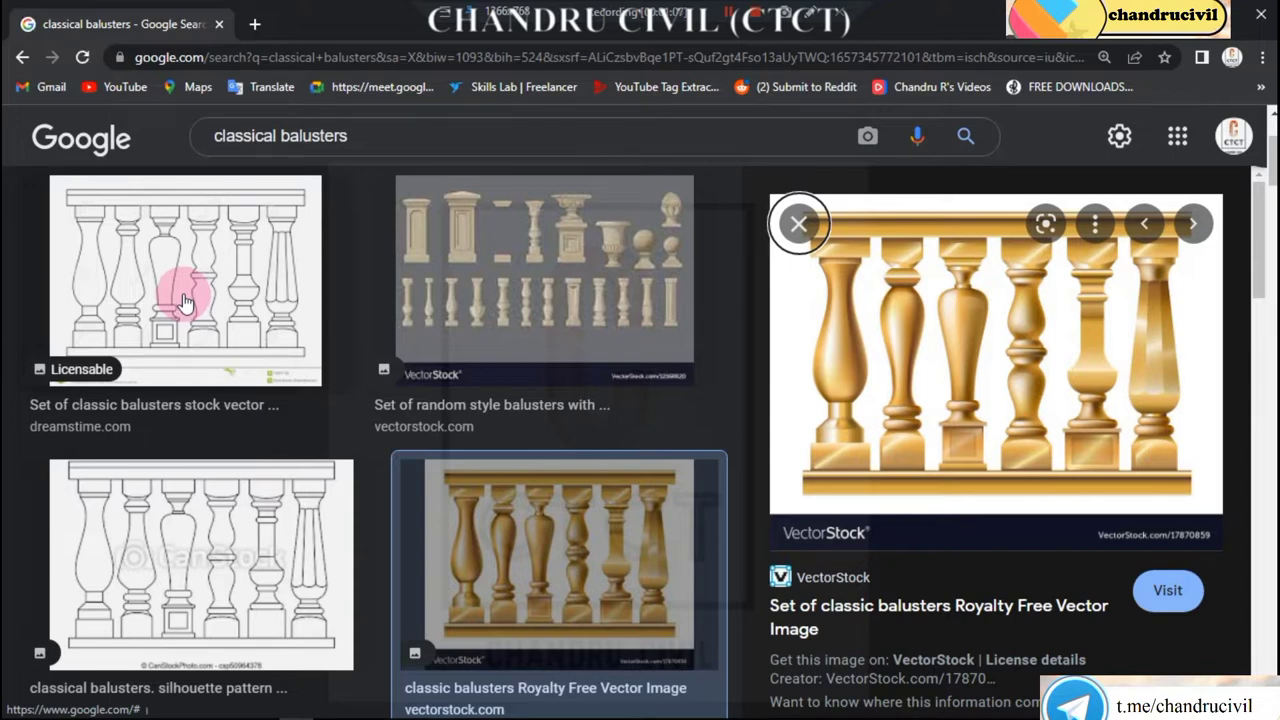
Preview the dreamstime outline drawing of classic balusters.
{"action": "left_click", "coordinate": [219, 247]}
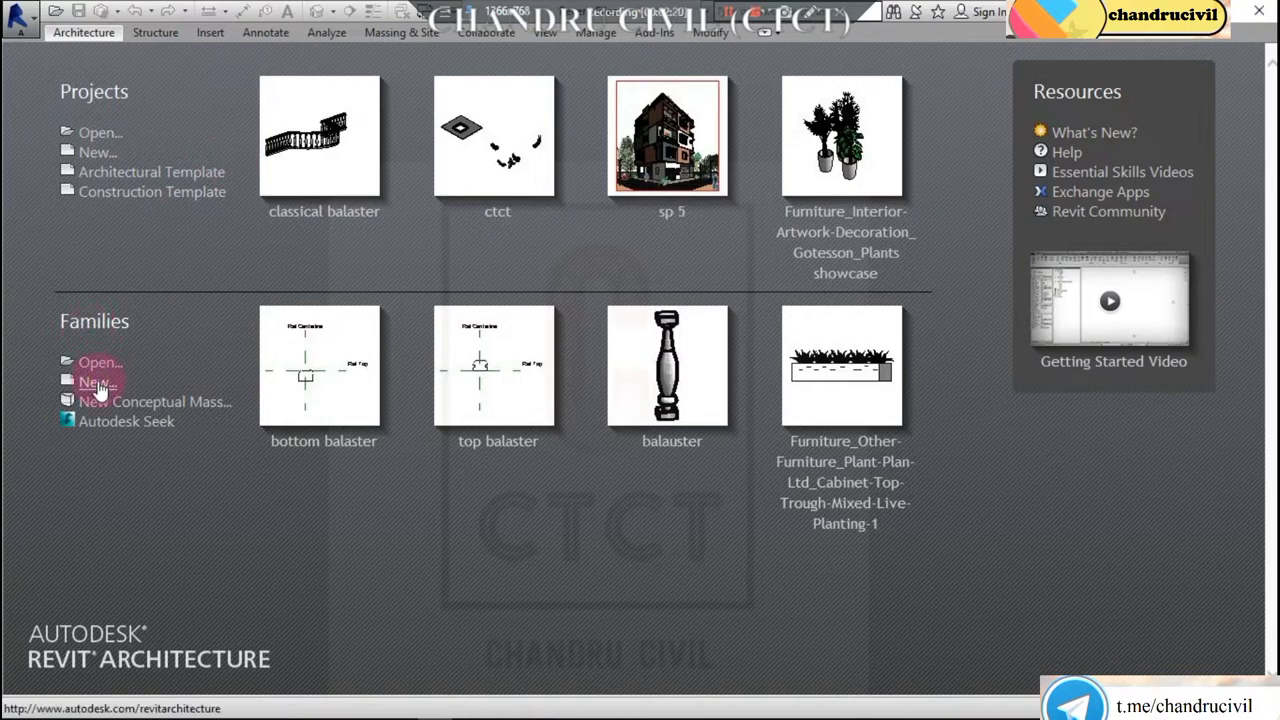
Choose Families > New to list the metric family templates, nudging the dialog left.
{"action": "left_click", "coordinate": [148, 379]}
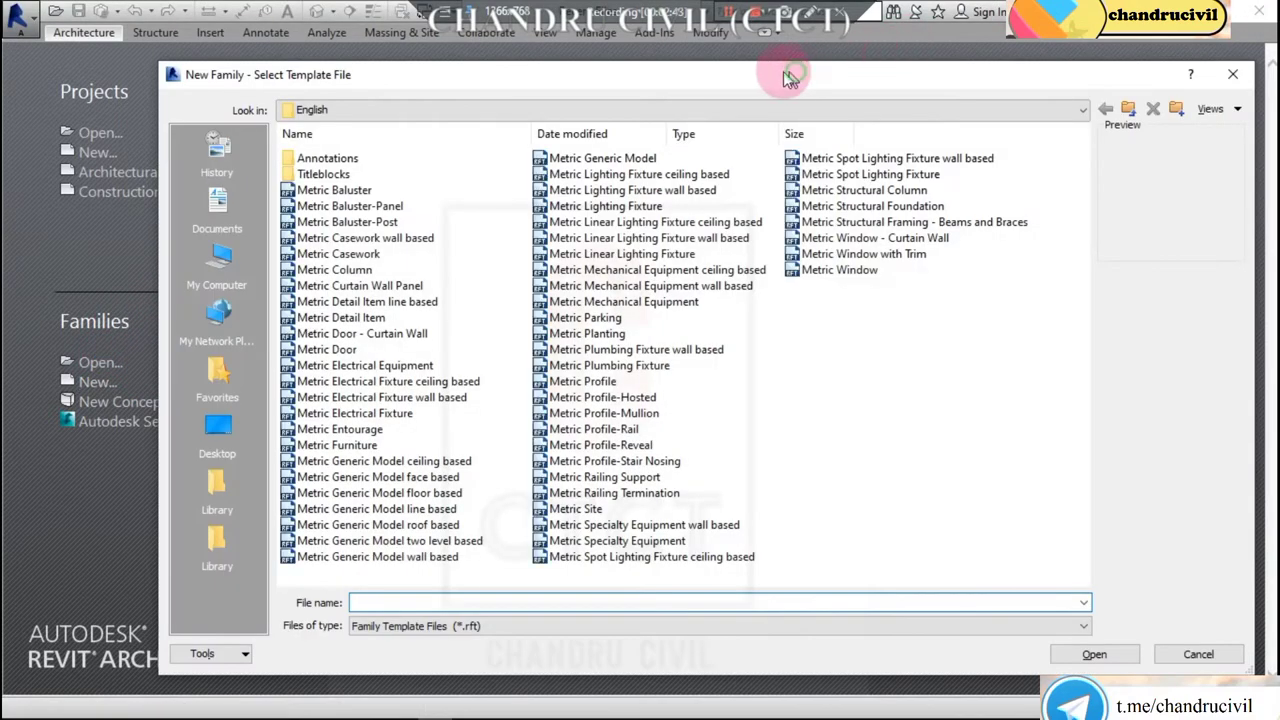
{"action": "left_click_drag", "start_coordinate": [803, 75], "coordinate": [765, 78]}
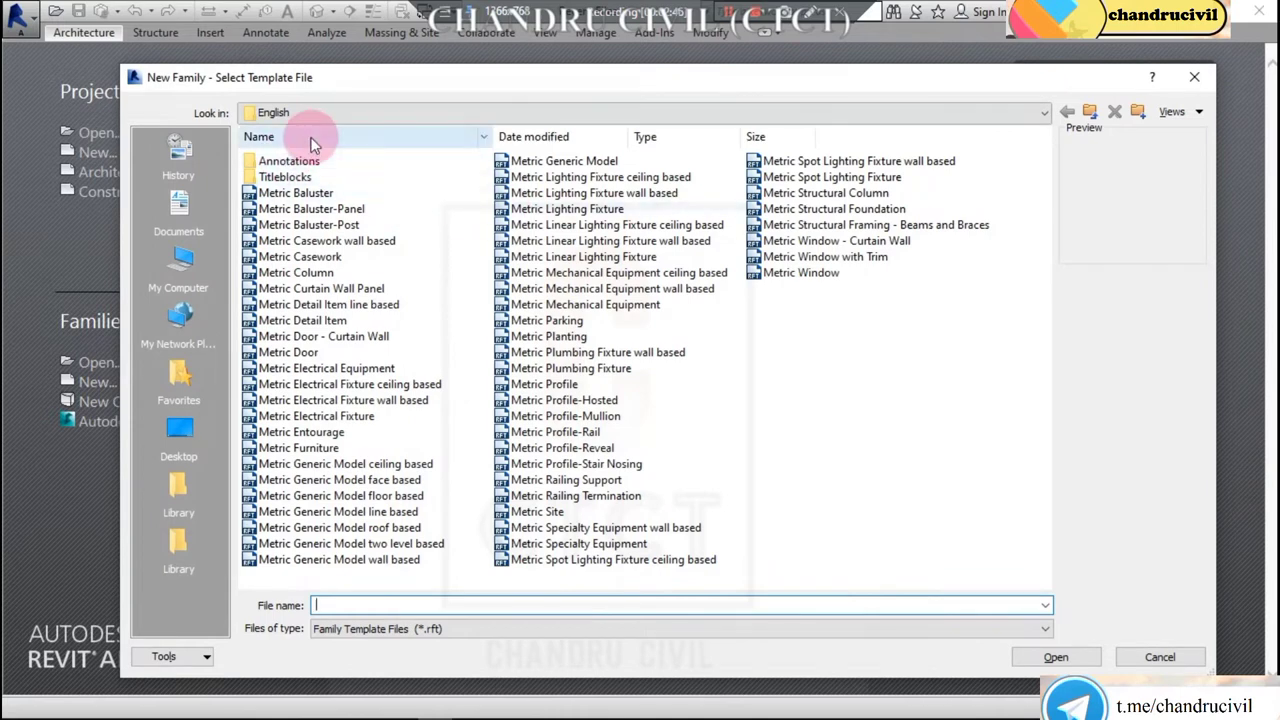
Create a new family from the Metric Baluster template.
{"action": "left_click_drag", "start_coordinate": [339, 80], "coordinate": [349, 69]}
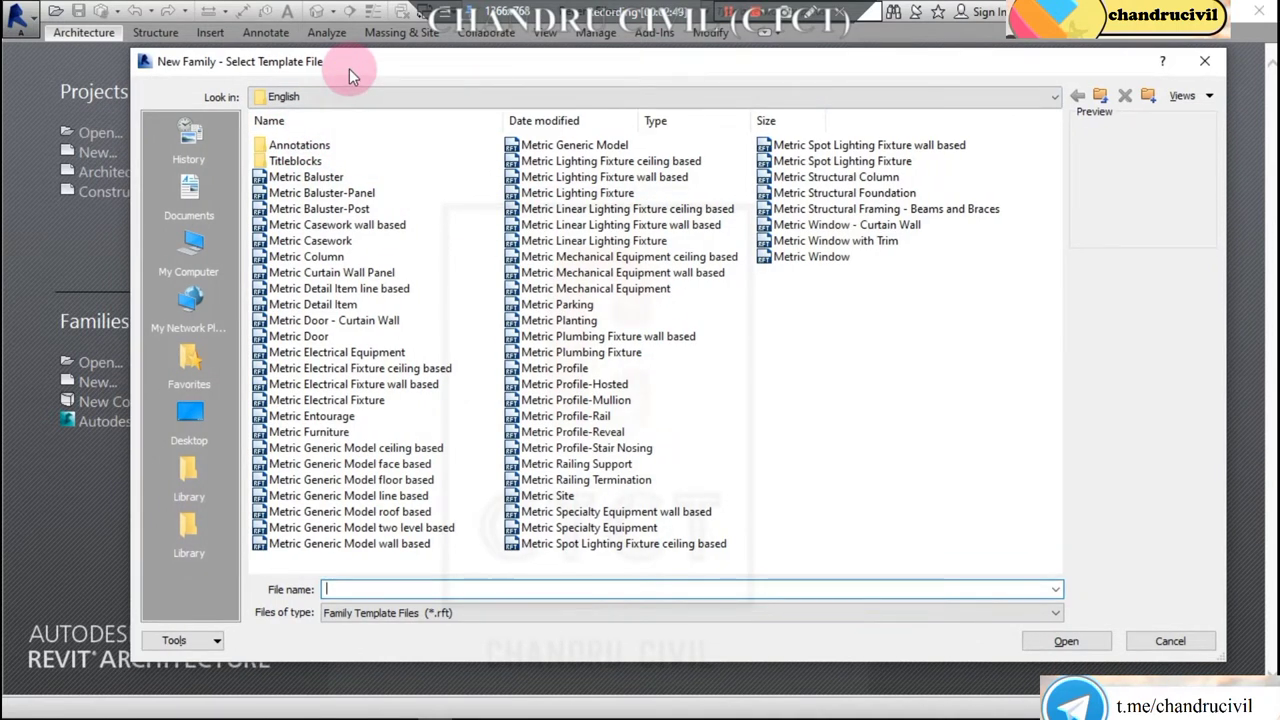
{"action": "mouse_move", "coordinate": [296, 192]}
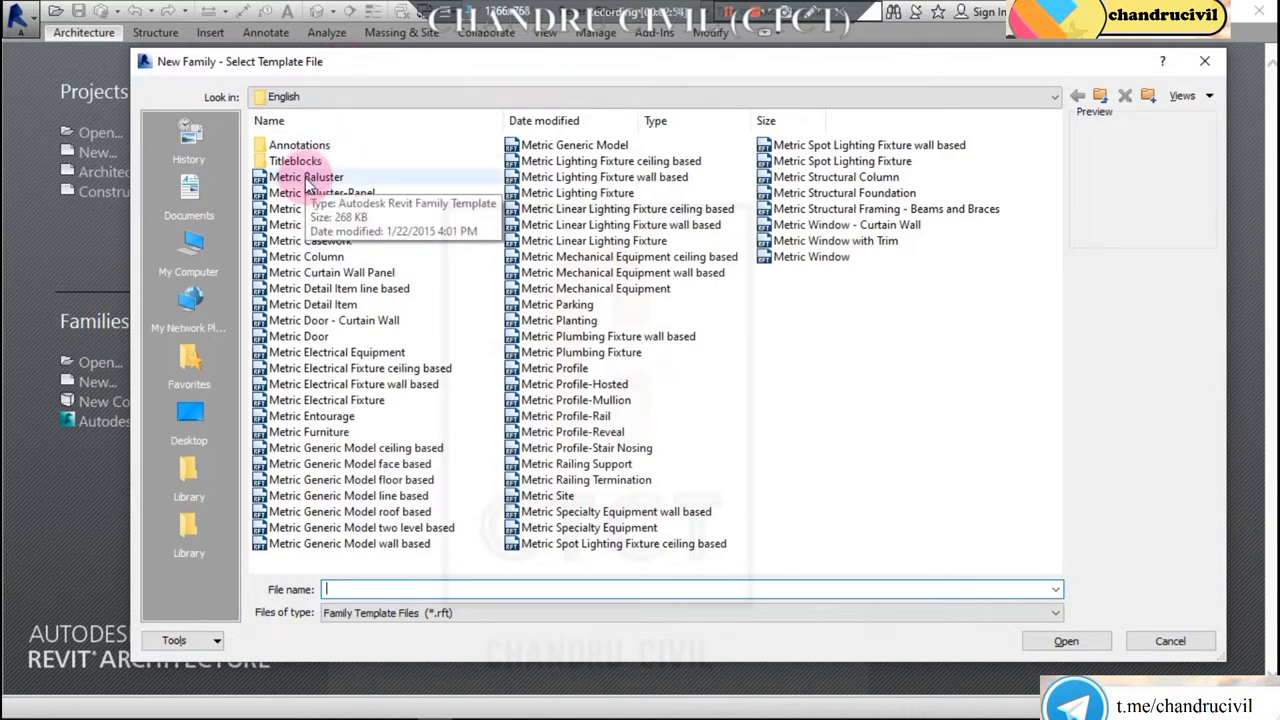
{"action": "left_click", "coordinate": [306, 177]}
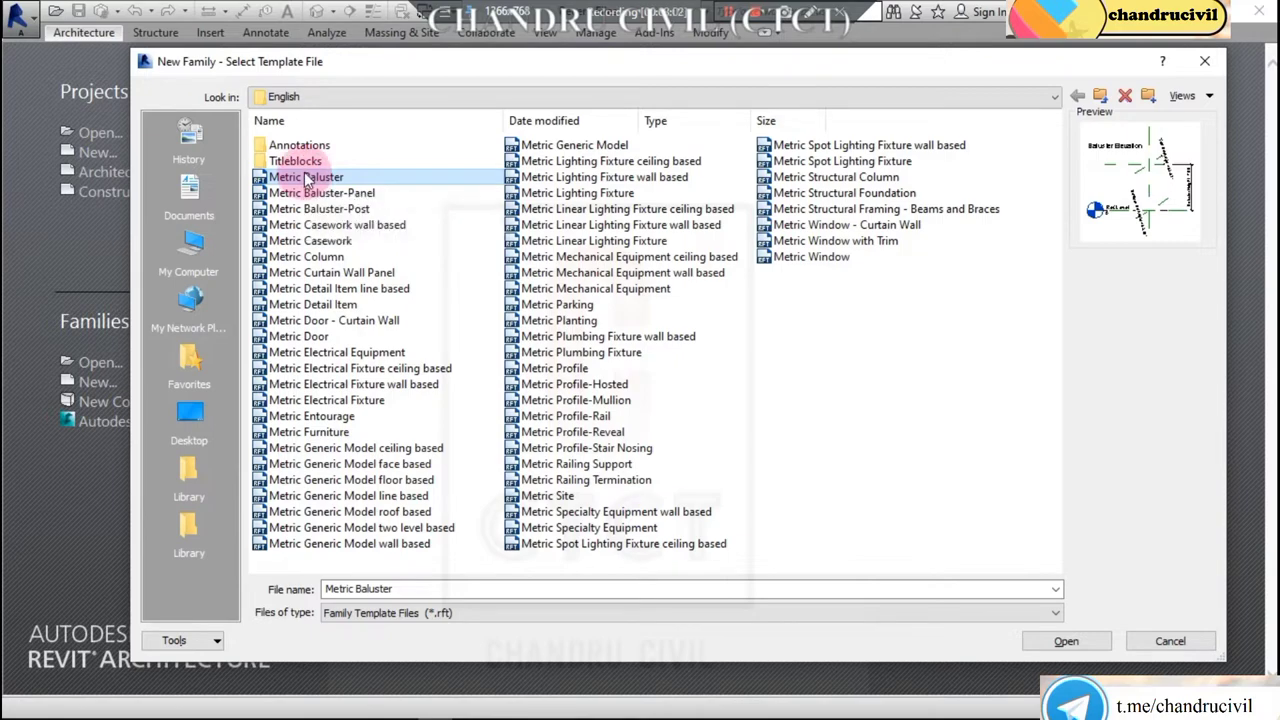
{"action": "left_click", "coordinate": [1066, 641]}
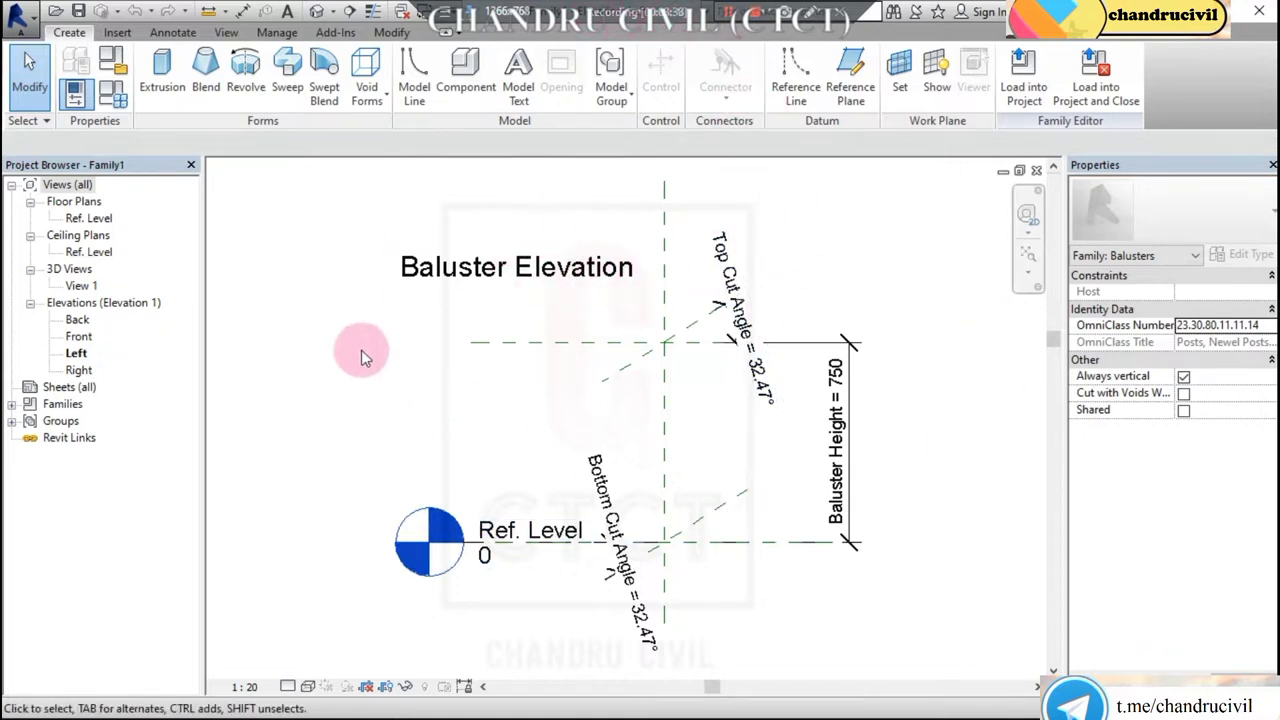
Select then deselect the Baluster Height dimension, and open Project Units with UN.
{"action": "left_click", "coordinate": [838, 410]}
{"action": "left_click", "coordinate": [722, 392]}
{"action": "key", "text": "u"}
{"action": "key", "text": "n"}
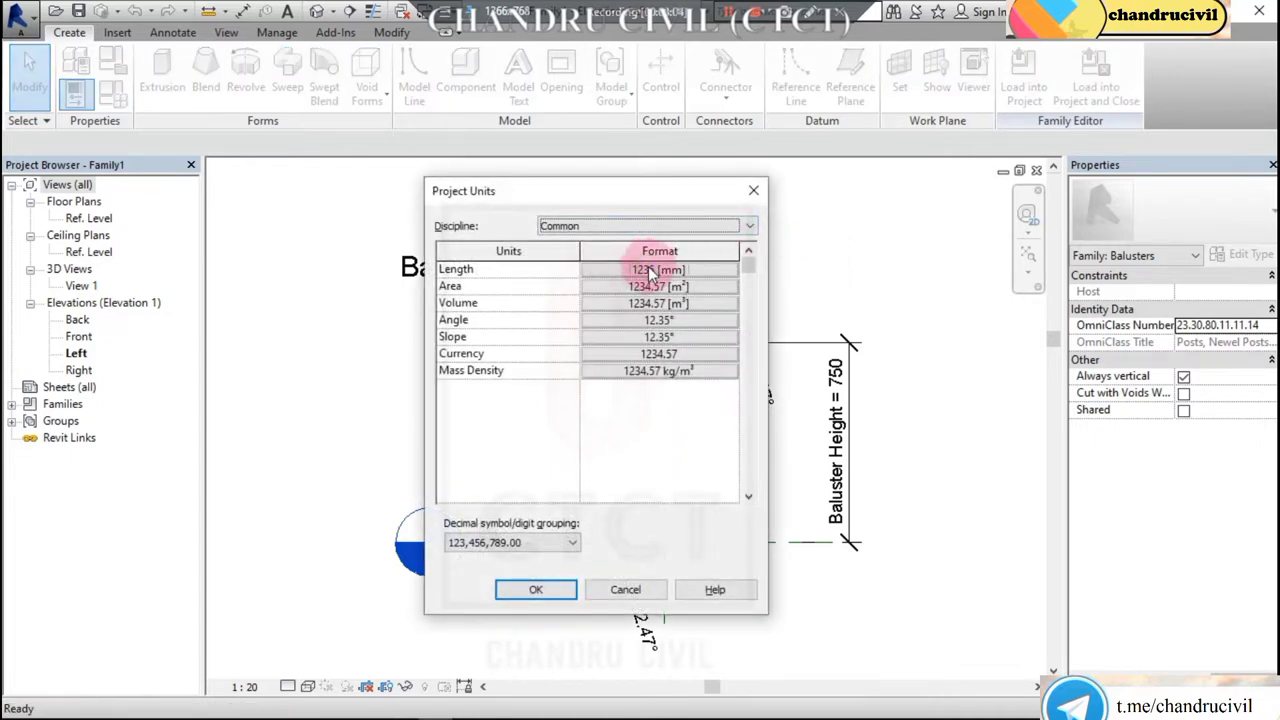
Format lengths as feet and fractional inches, rounded to the nearest 1 inch.
{"action": "left_click", "coordinate": [650, 270]}
{"action": "left_click", "coordinate": [624, 302]}
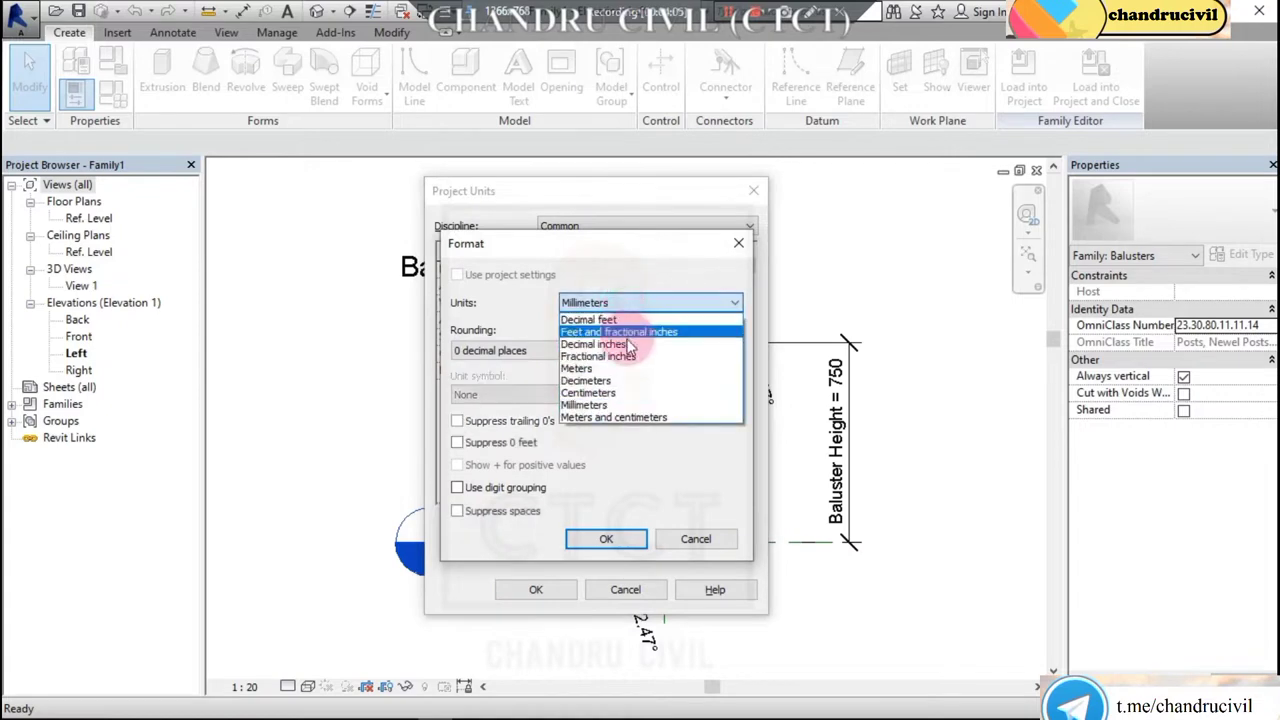
{"action": "left_click", "coordinate": [640, 331]}
{"action": "left_click", "coordinate": [556, 351]}
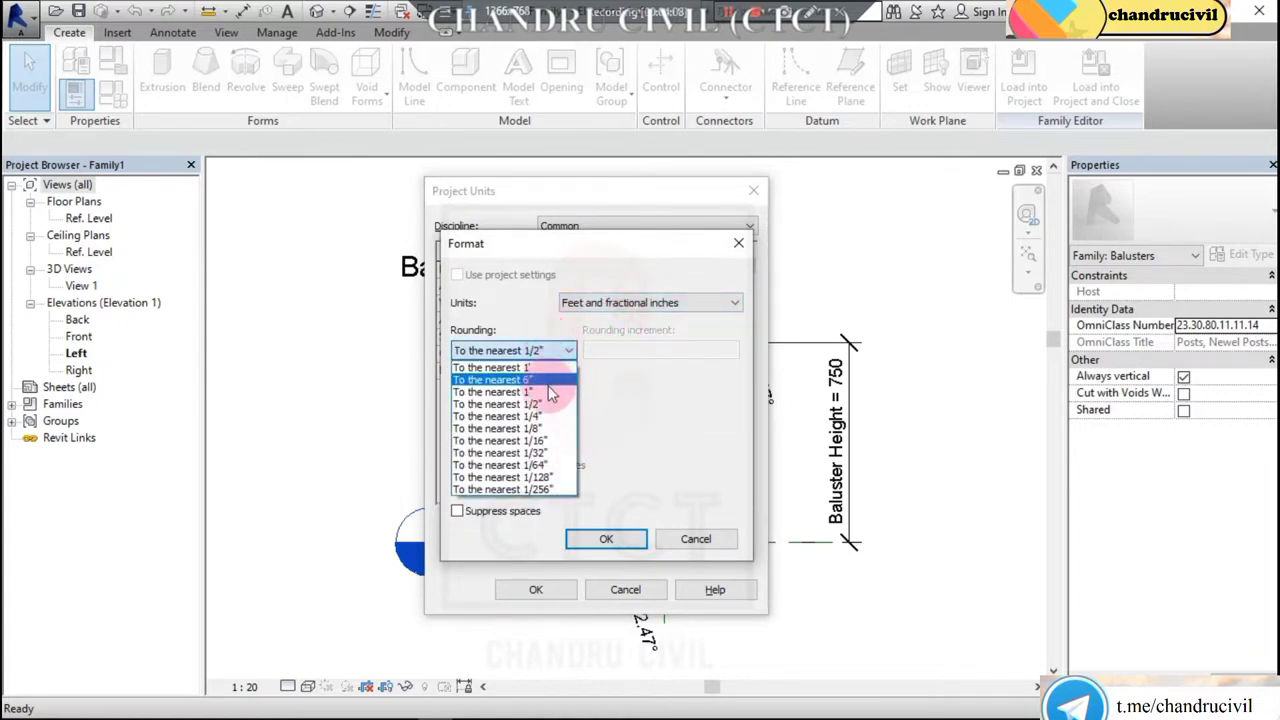
{"action": "left_click", "coordinate": [546, 391]}
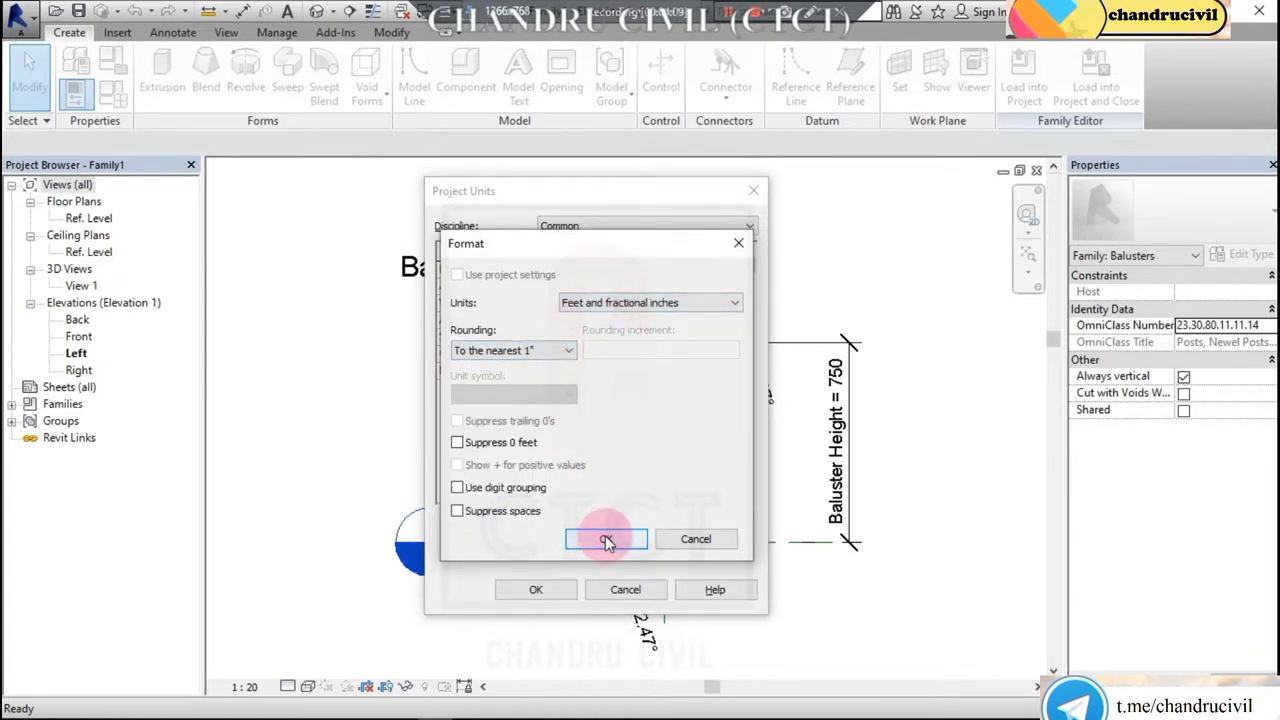
{"action": "left_click", "coordinate": [606, 541]}
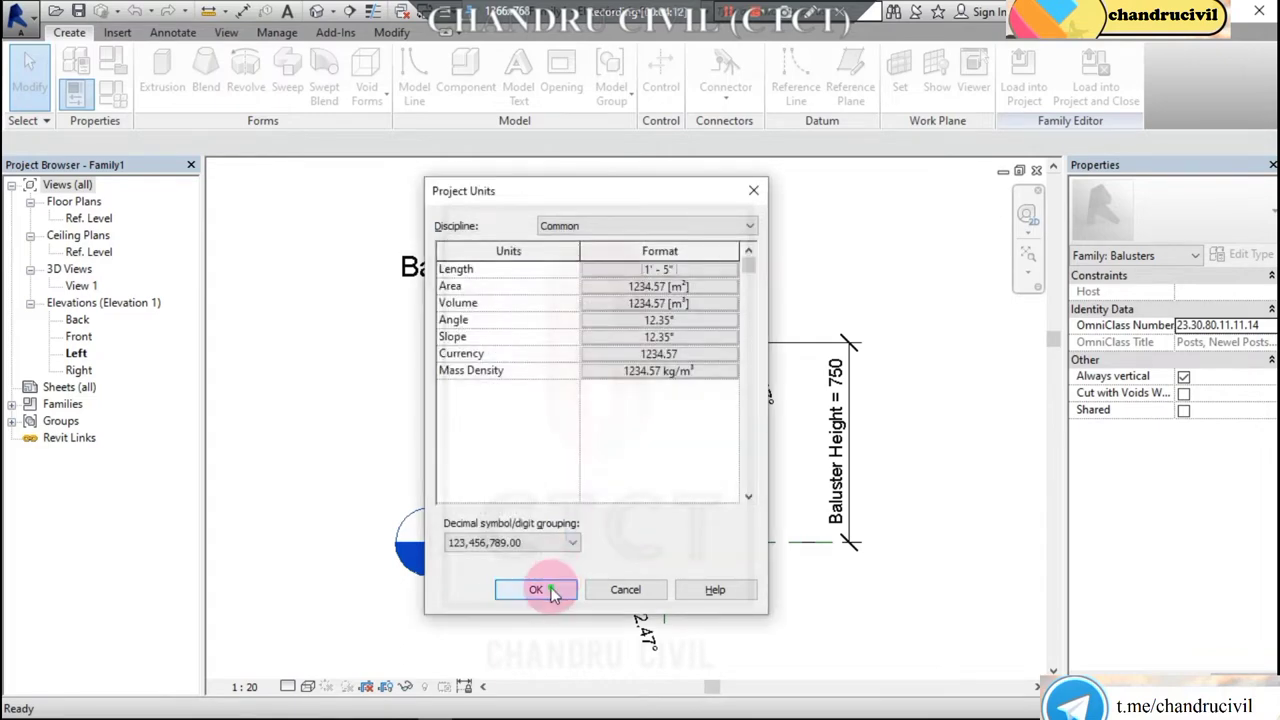
{"action": "left_click", "coordinate": [540, 590]}
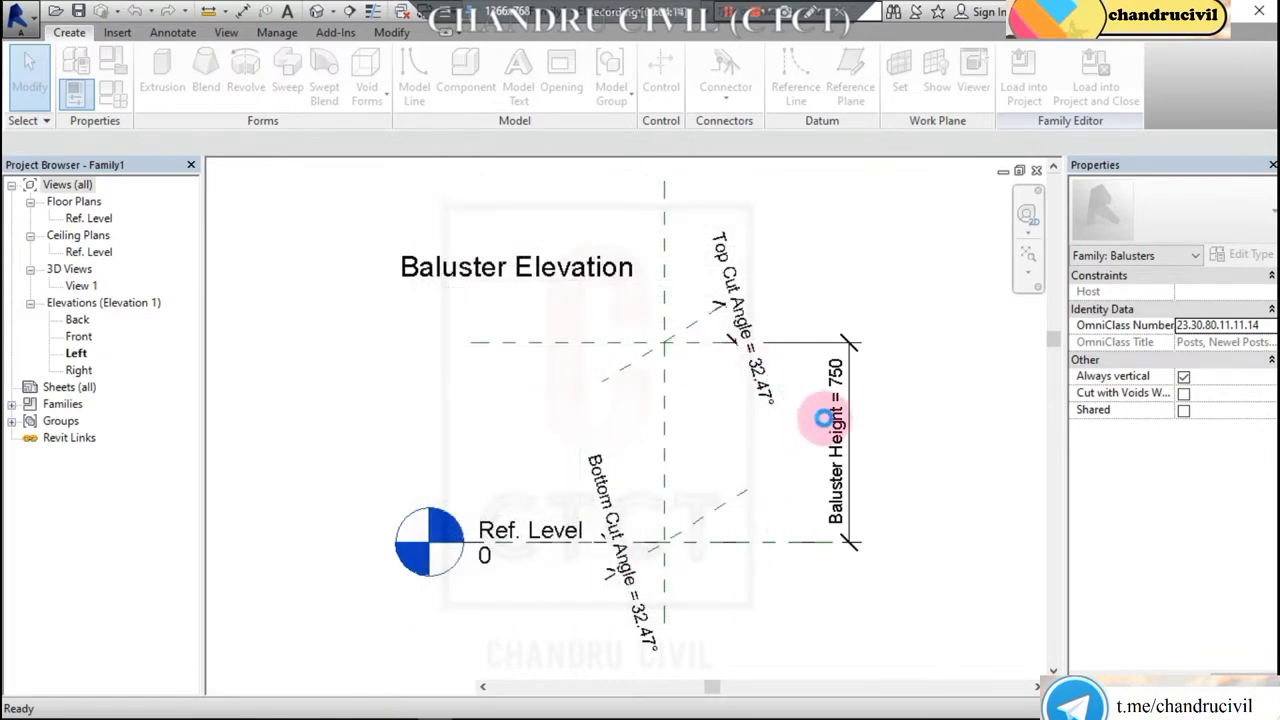
{"action": "left_click", "coordinate": [830, 425]}
{"action": "left_click", "coordinate": [870, 393]}
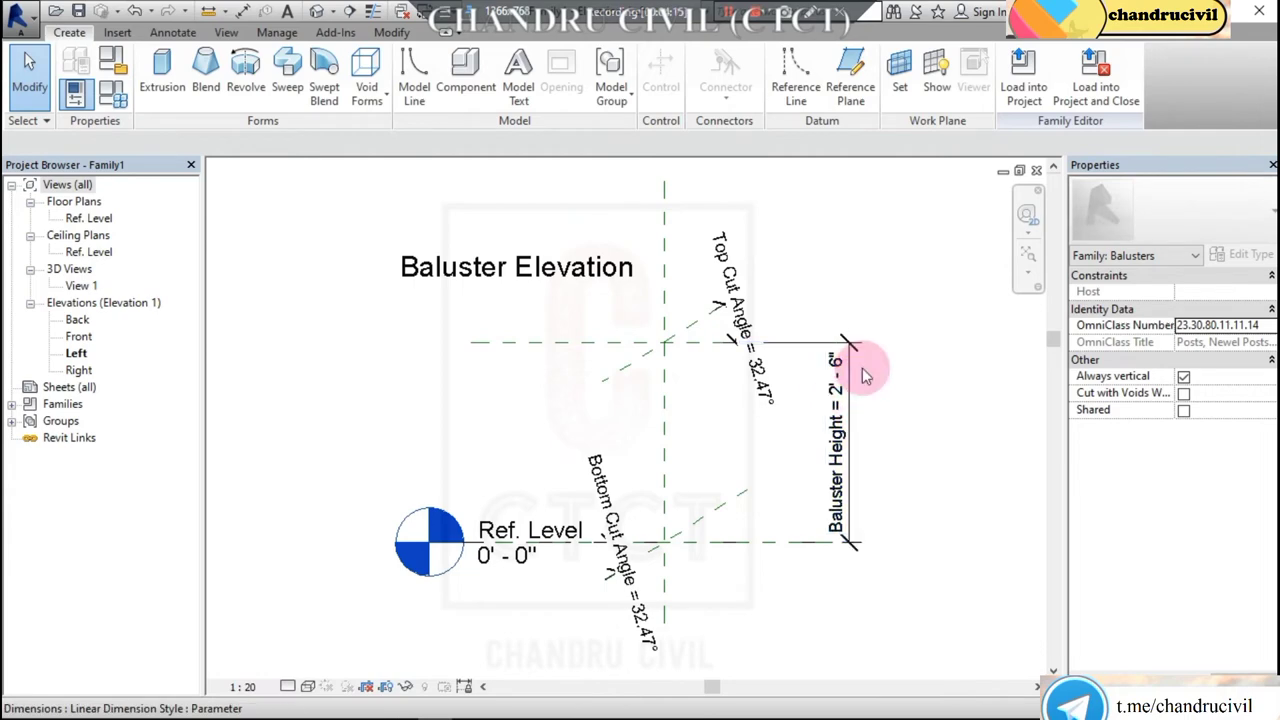
{"action": "scroll", "coordinate": [829, 423], "scroll_direction": "up", "scroll_amount": 3}
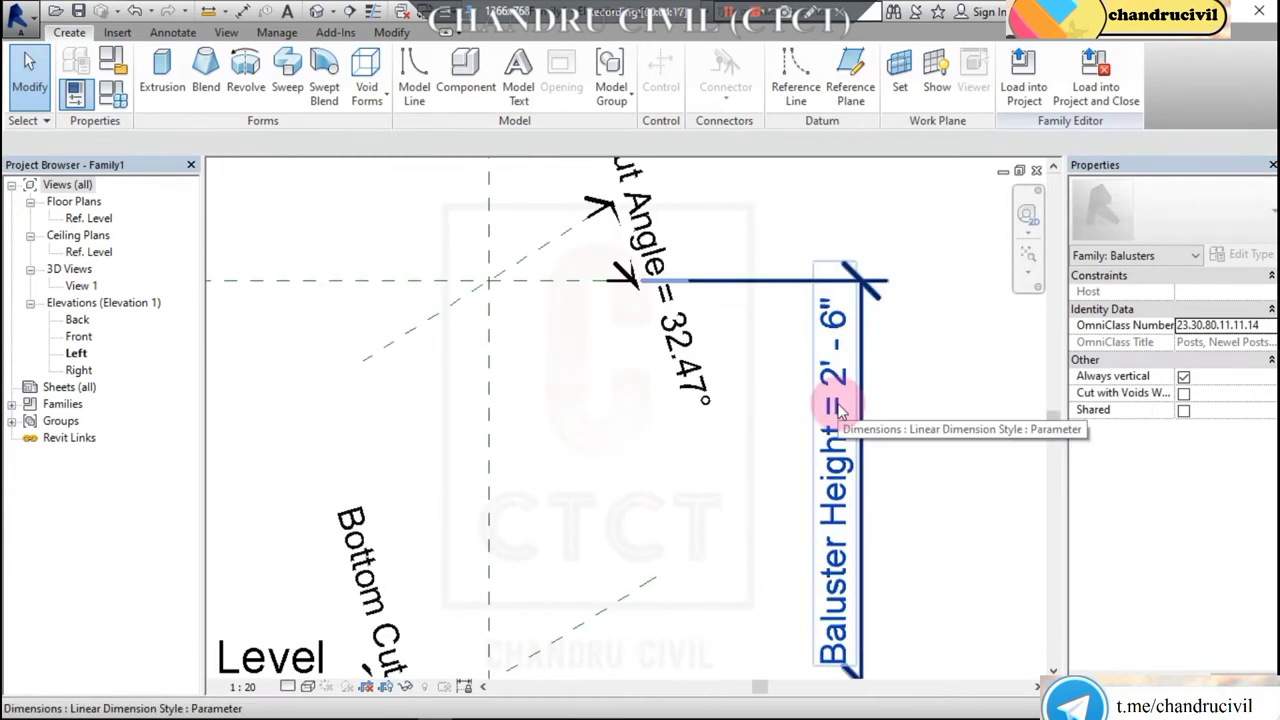
{"action": "scroll", "coordinate": [829, 420], "scroll_direction": "down", "scroll_amount": 2}
{"action": "mouse_move", "coordinate": [829, 400]}
{"action": "middle_mouse_down"}
{"action": "mouse_move", "coordinate": [782, 397]}
{"action": "mouse_move", "coordinate": [741, 373]}
{"action": "middle_mouse_up"}
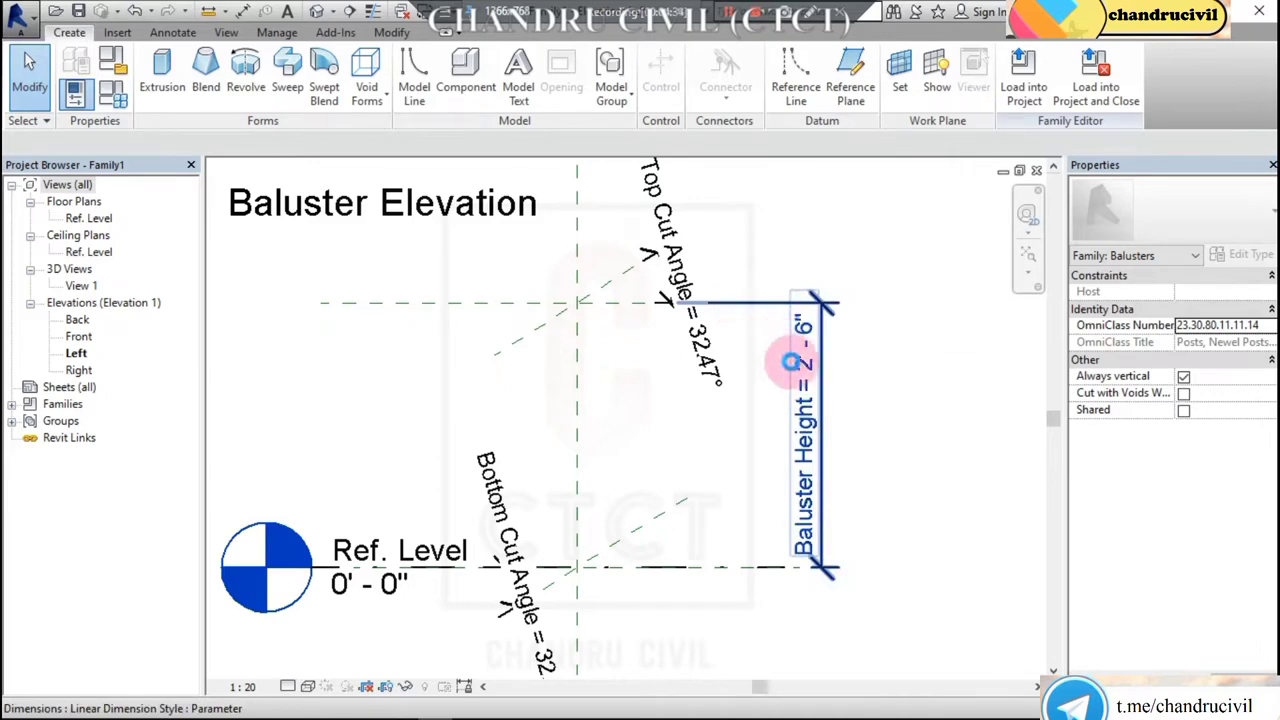
{"action": "left_click", "coordinate": [739, 321]}
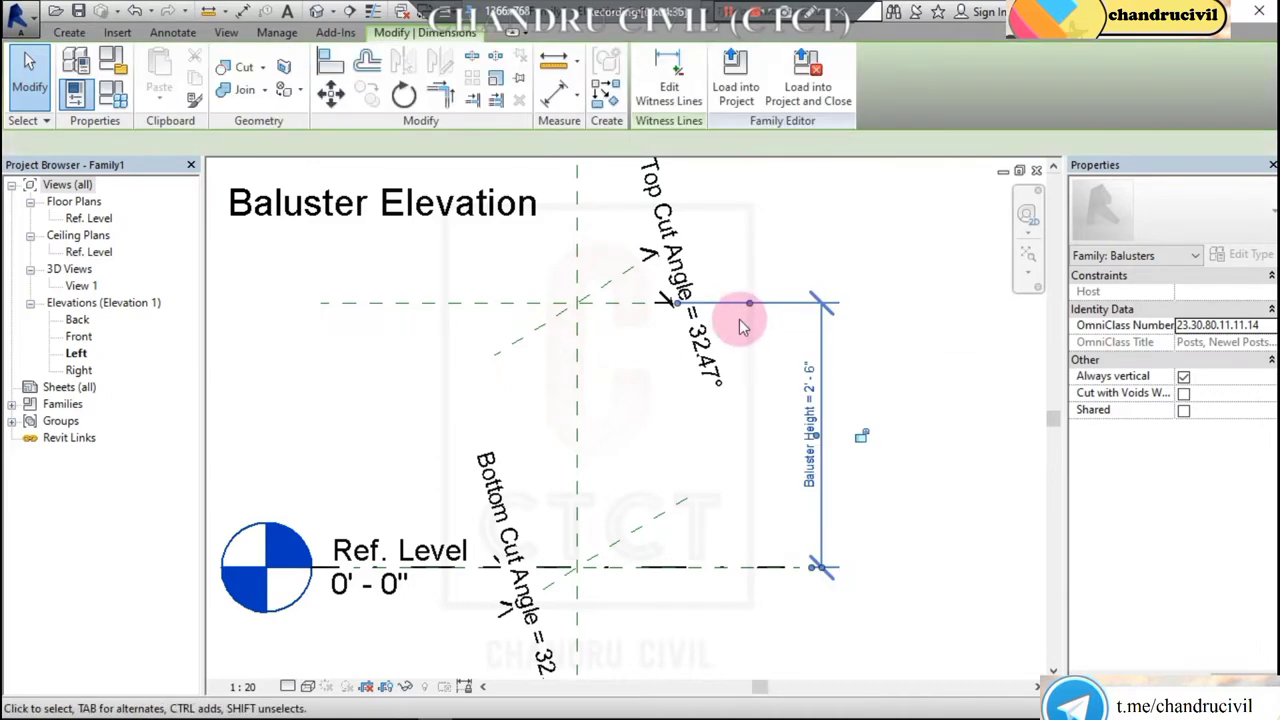
{"action": "key", "text": "Escape"}
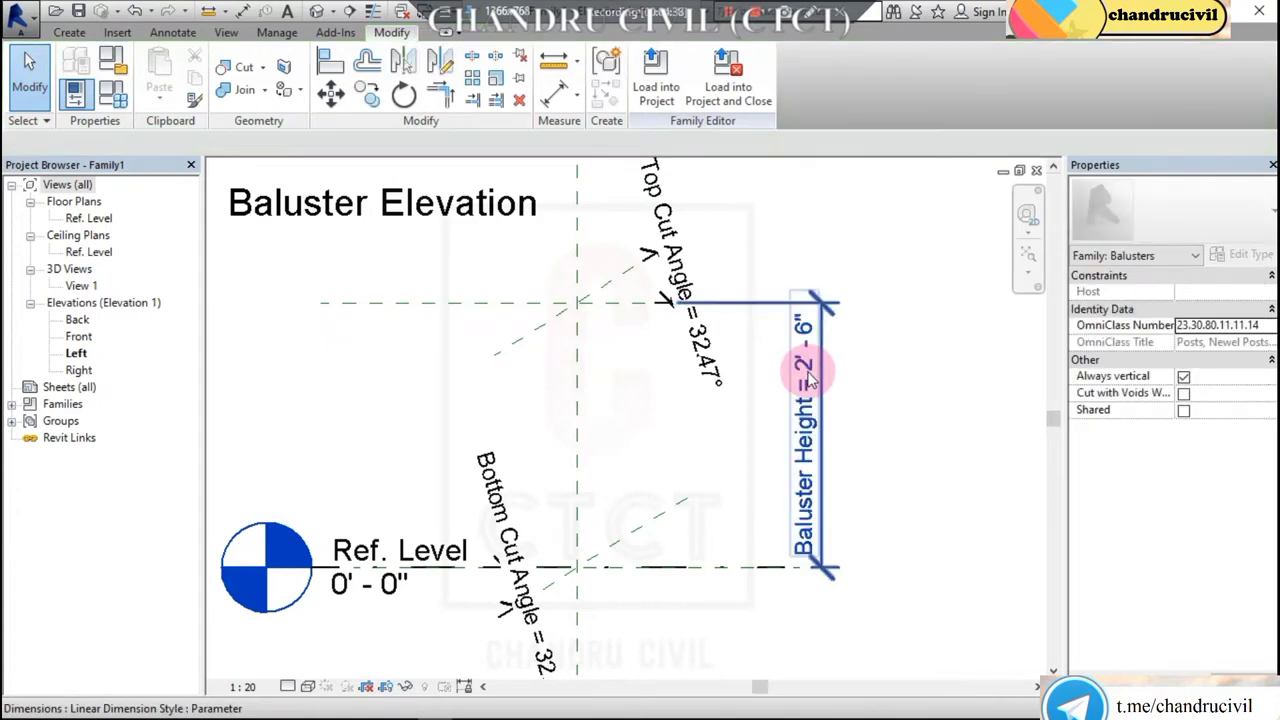
{"action": "left_click", "coordinate": [591, 300]}
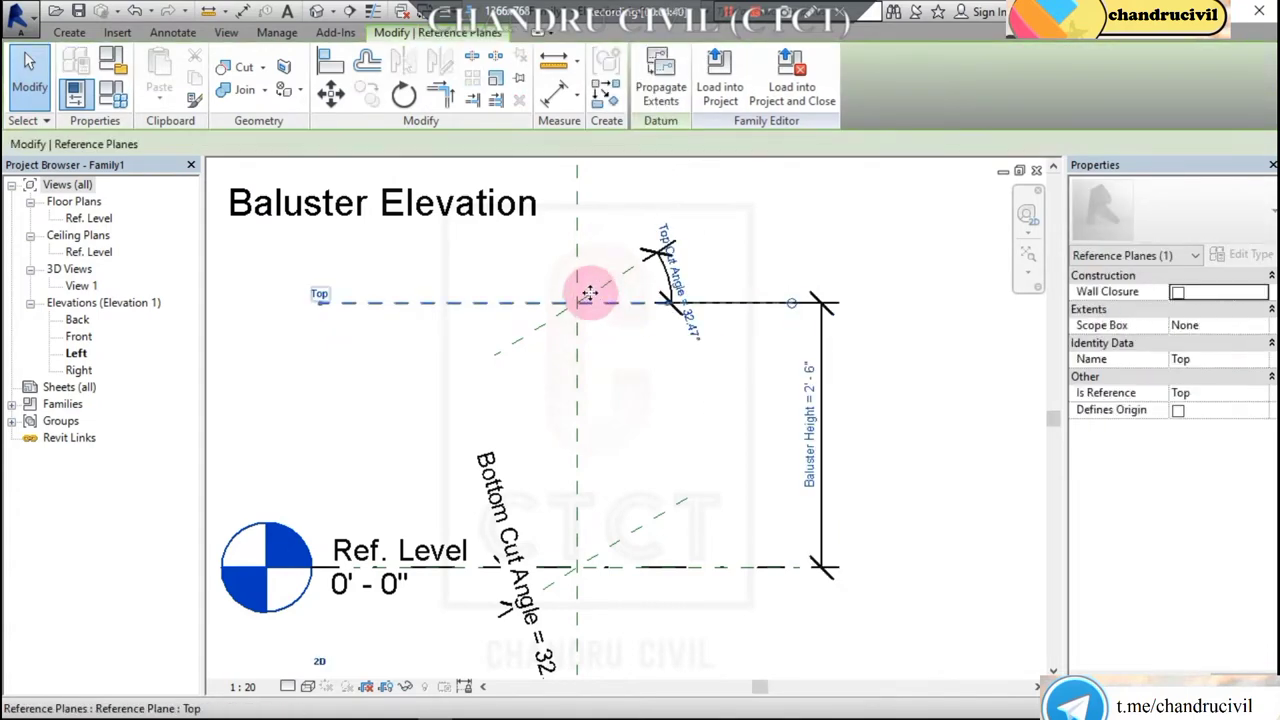
{"action": "left_click", "coordinate": [800, 254]}
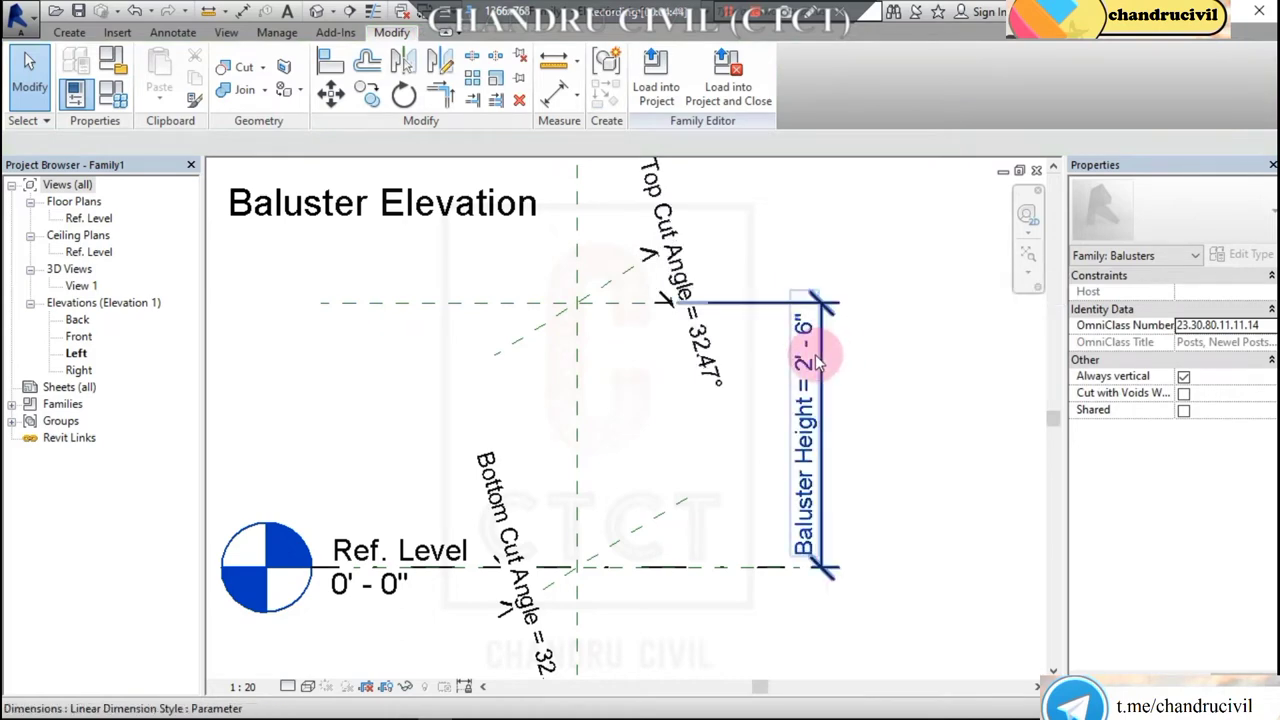
{"action": "scroll", "coordinate": [552, 409], "scroll_direction": "up", "scroll_amount": 2}
{"action": "scroll", "coordinate": [591, 406], "scroll_direction": "up", "scroll_amount": 1}
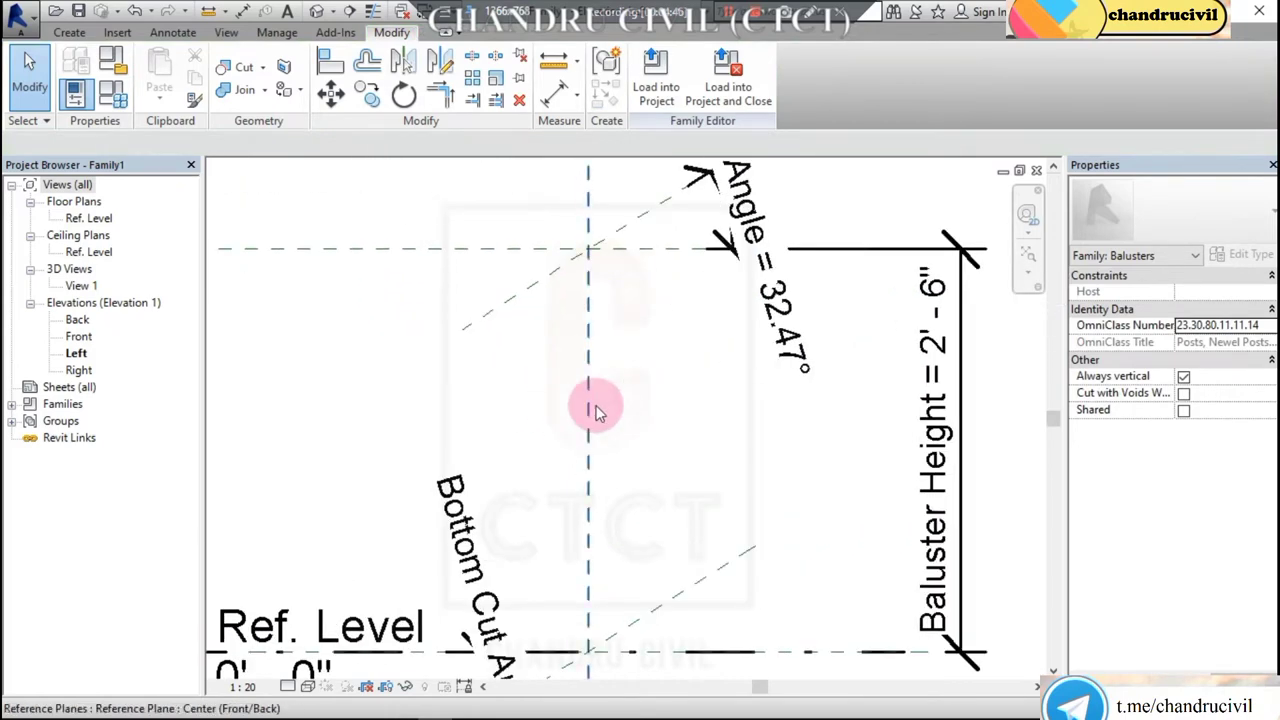
{"action": "mouse_move", "coordinate": [591, 406]}
{"action": "middle_mouse_down"}
{"action": "mouse_move", "coordinate": [609, 386]}
{"action": "mouse_move", "coordinate": [596, 384]}
{"action": "middle_mouse_up"}
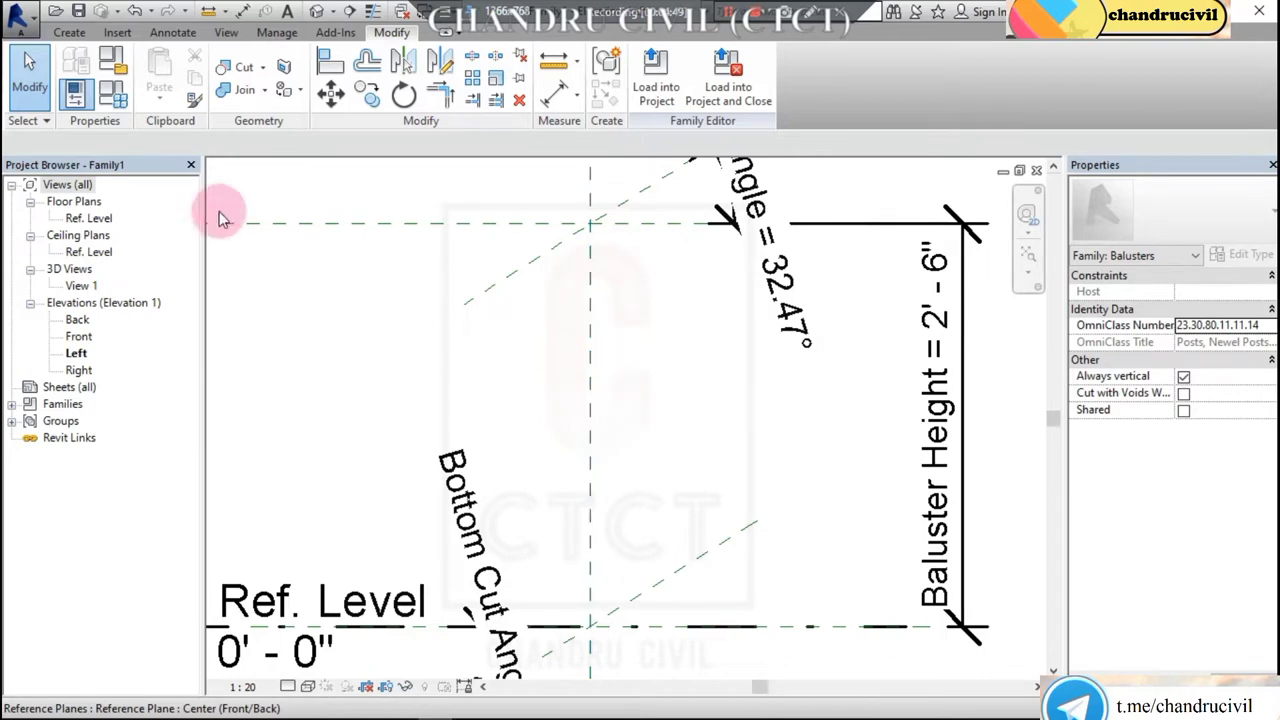
{"action": "left_click", "coordinate": [67, 35]}
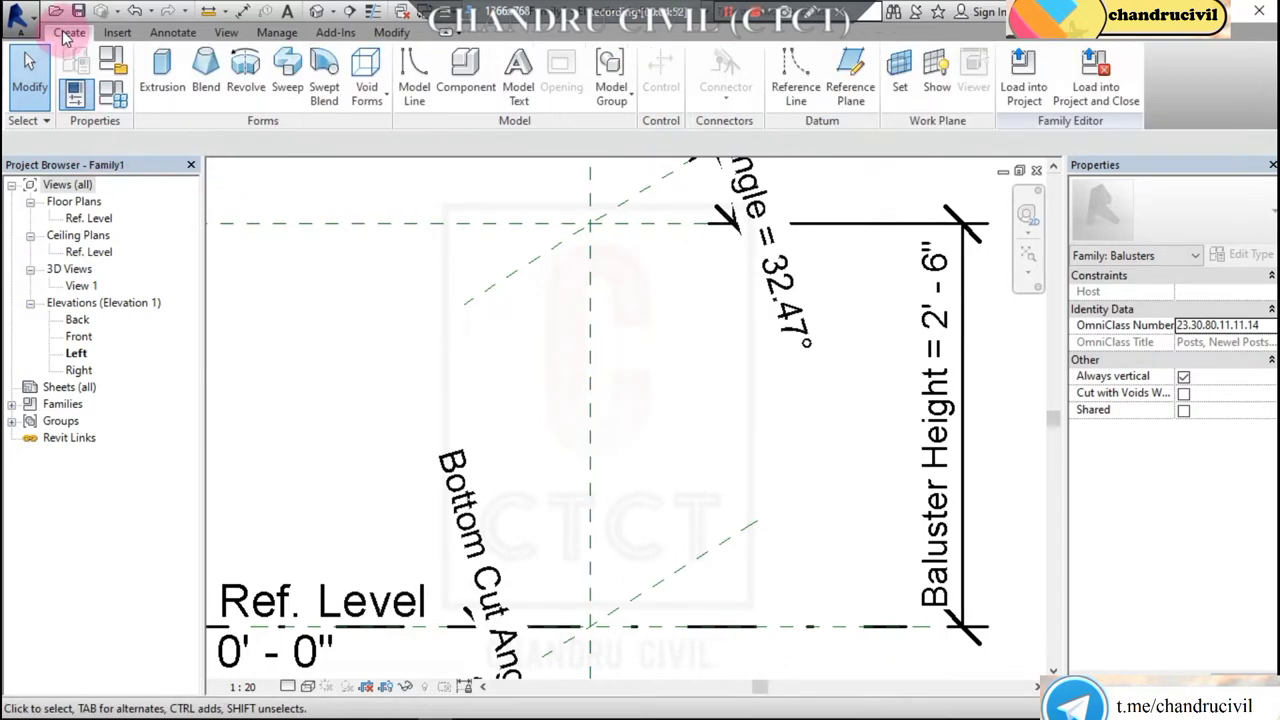
Check the outline classic balusters reference image in Chrome, then return to the Left elevation.
{"action": "key", "text": "Tab"}
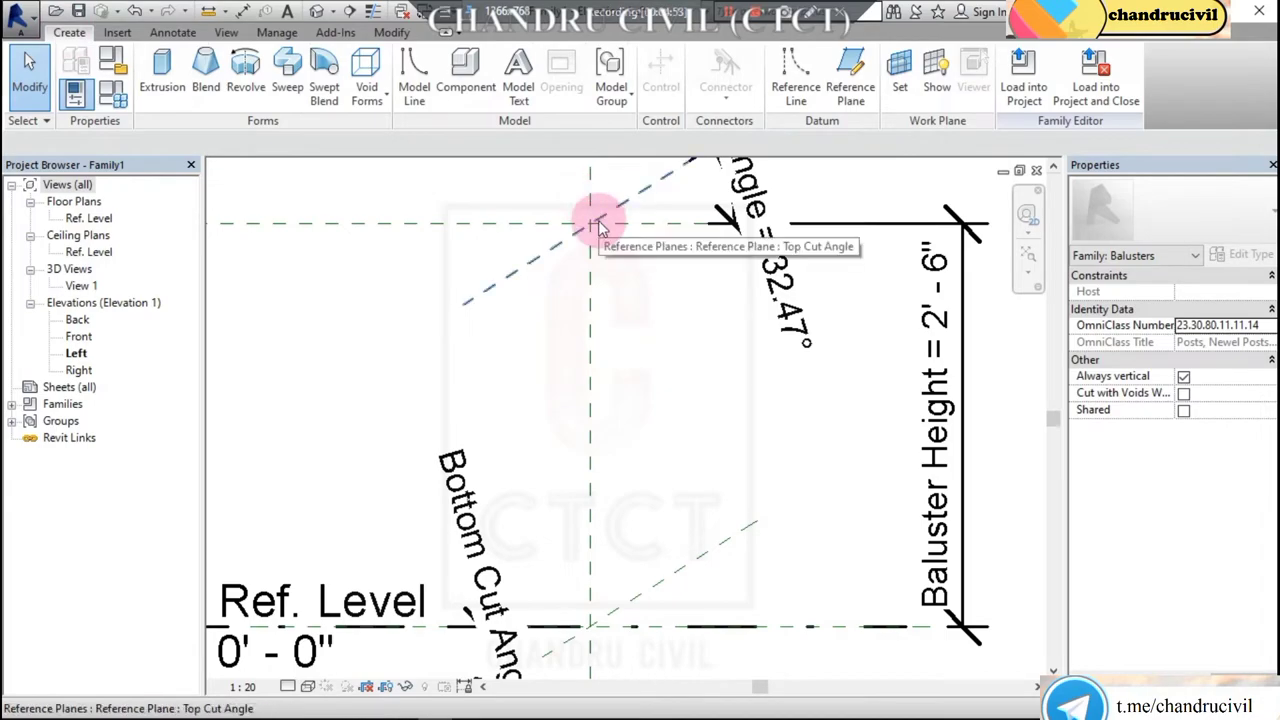
{"action": "key", "text": "alt+Tab"}
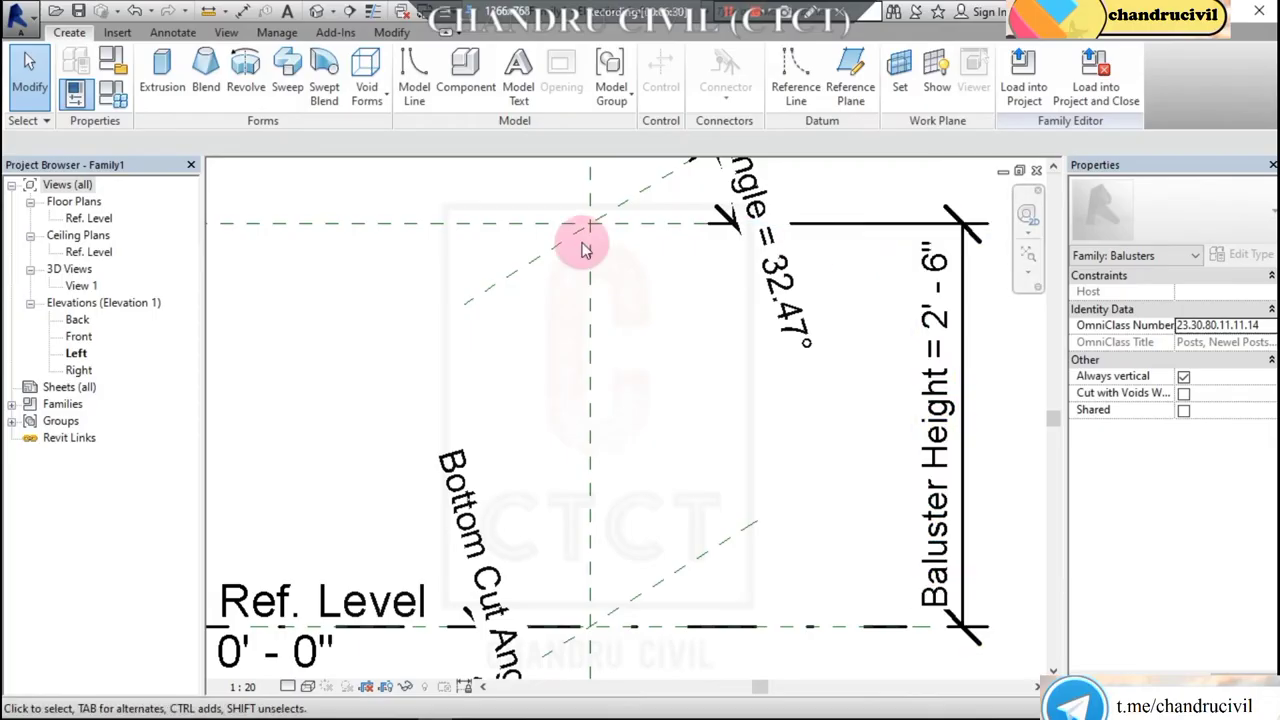
{"action": "scroll", "coordinate": [589, 231], "scroll_direction": "up", "scroll_amount": 2}
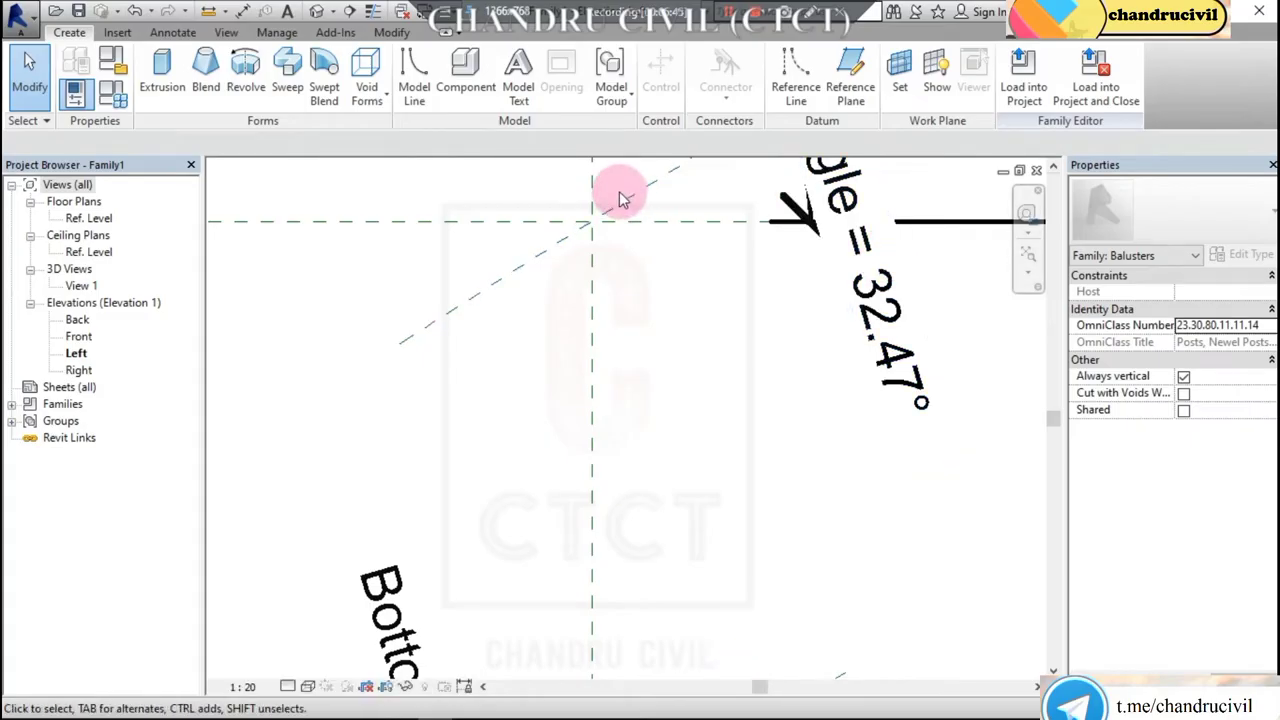
Start a solid extrusion on the work plane Reference Plane : Center (Left/Right).
{"action": "left_click", "coordinate": [165, 75]}
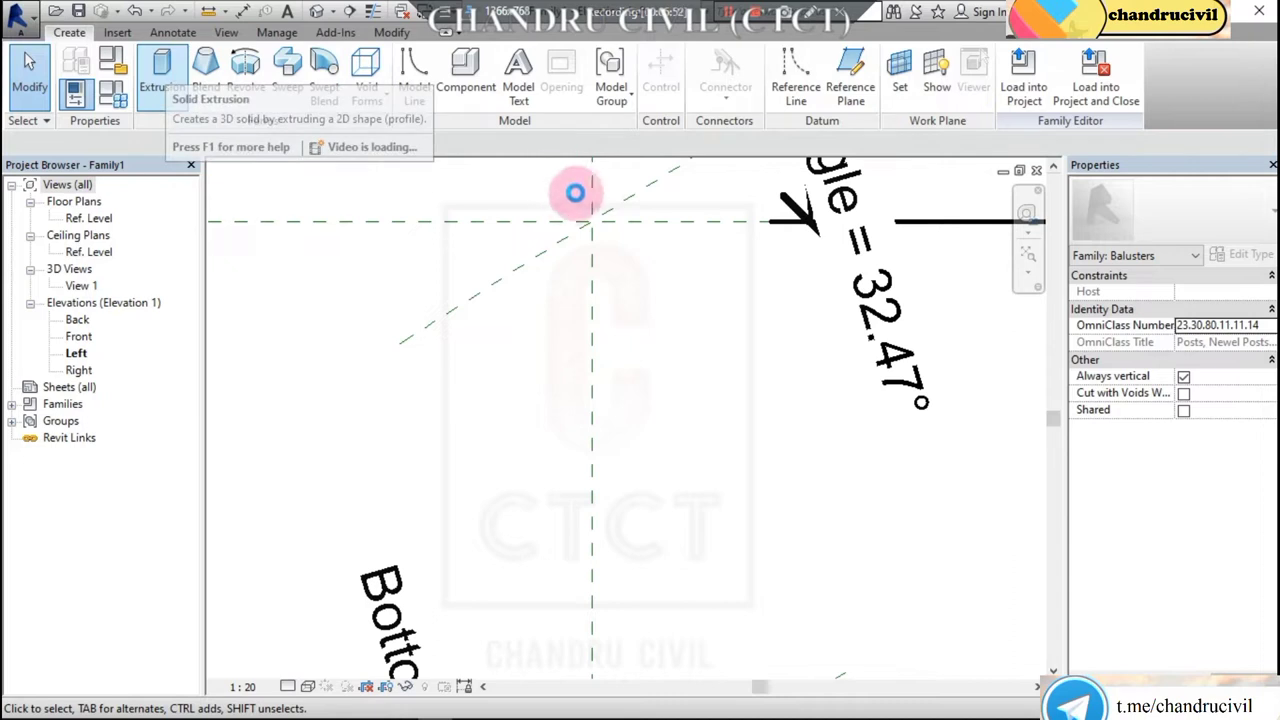
{"action": "left_click", "coordinate": [160, 75]}
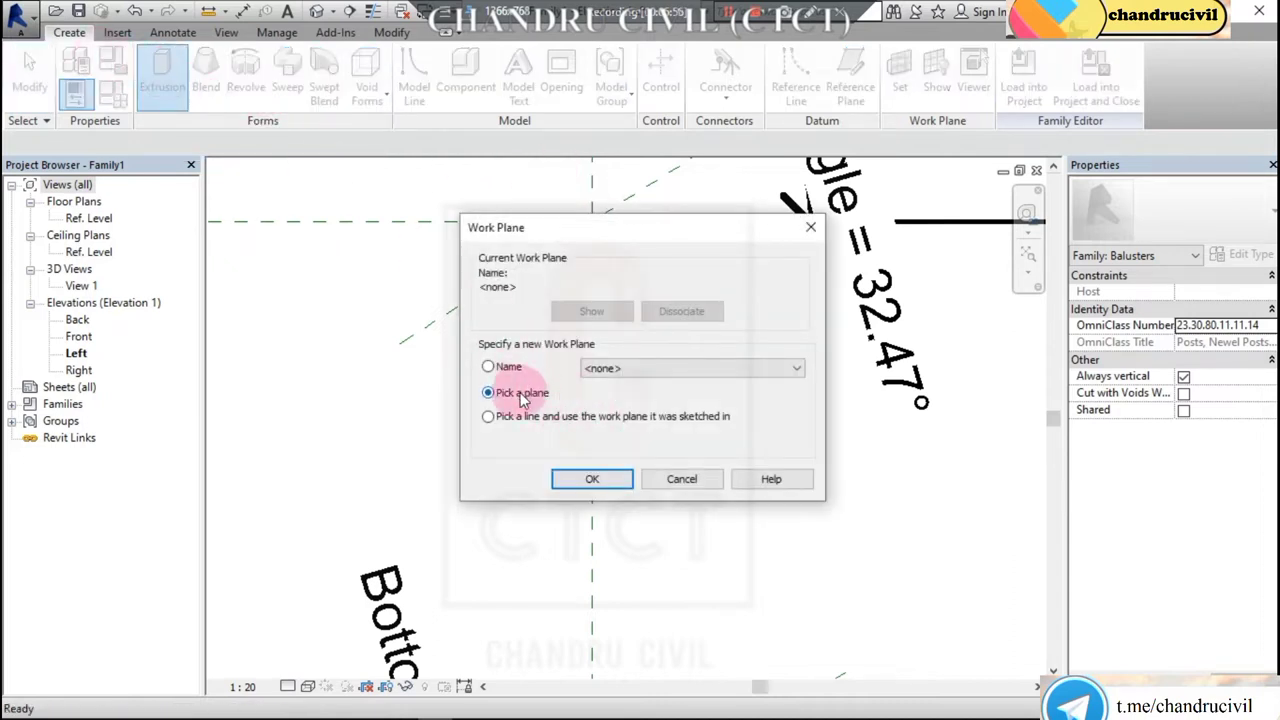
{"action": "left_click", "coordinate": [489, 367]}
{"action": "left_click", "coordinate": [615, 368]}
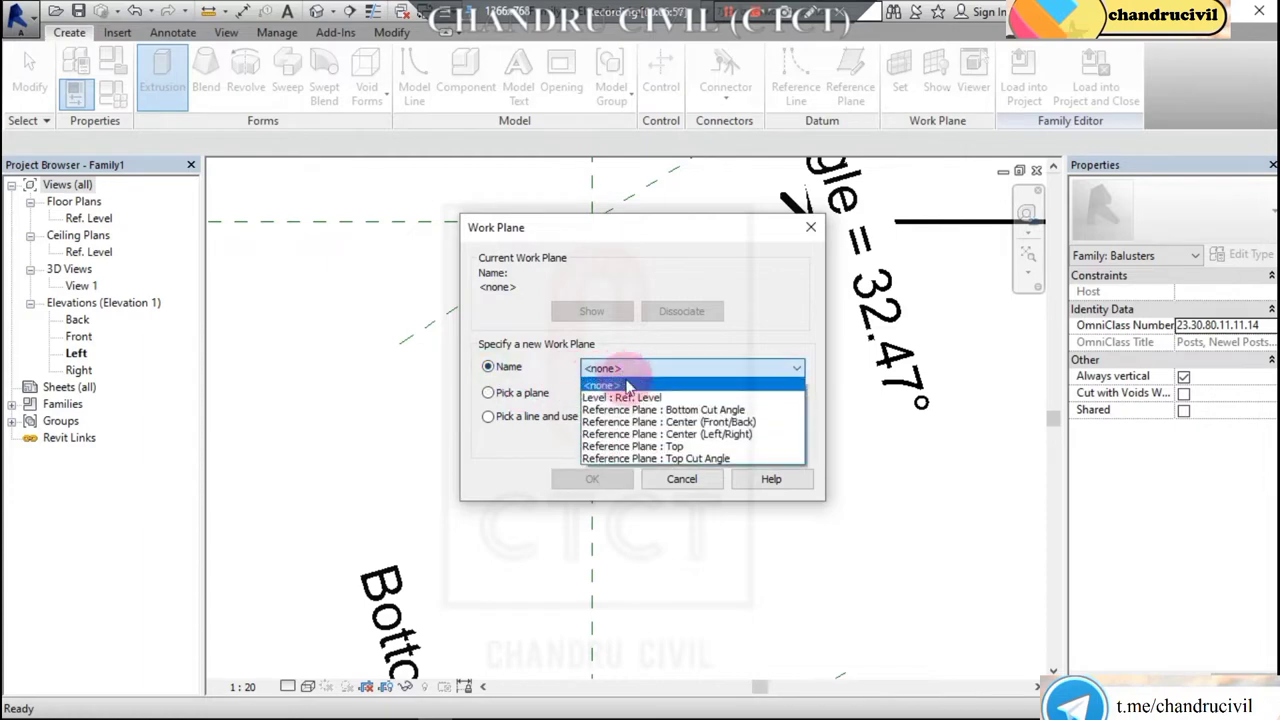
{"action": "left_click", "coordinate": [665, 434]}
{"action": "left_click", "coordinate": [592, 479]}
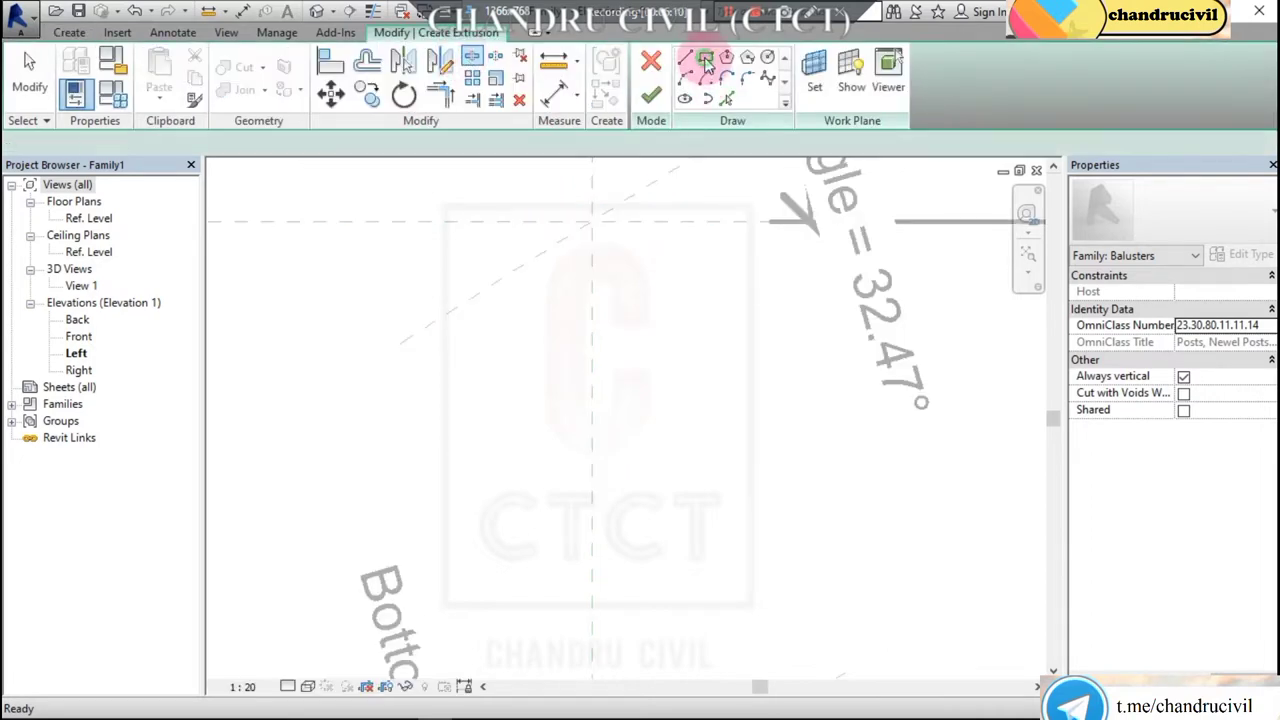
Sketch a closed rectangular profile about 8" wide and 3" tall from the reference-plane intersection.
{"action": "left_click", "coordinate": [684, 57]}
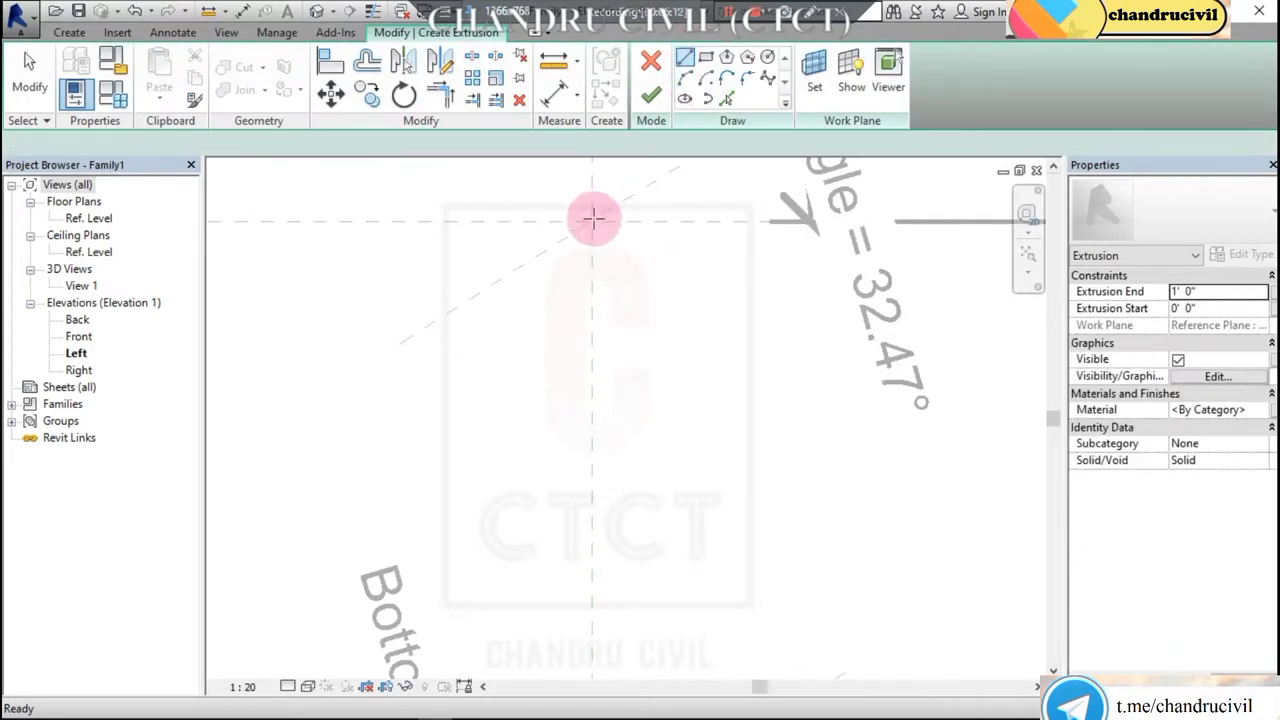
{"action": "left_click", "coordinate": [592, 221]}
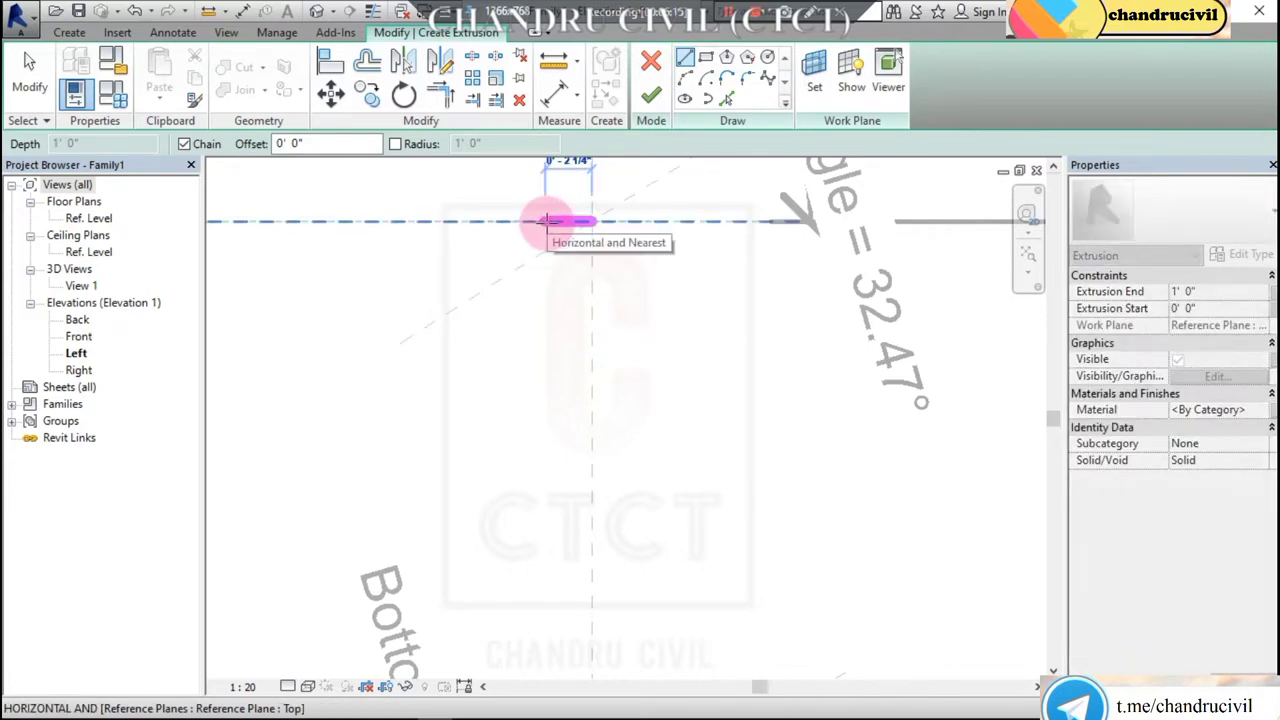
{"action": "type", "text": "4"}
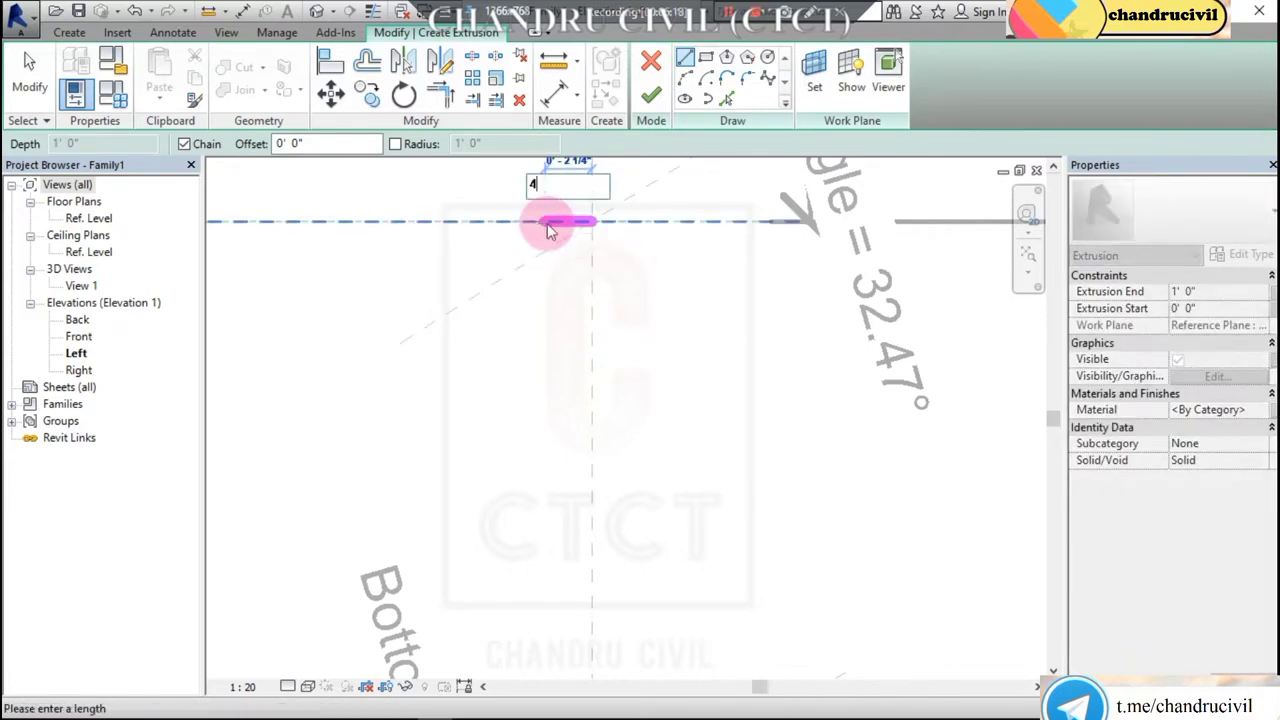
{"action": "type", "text": "'"}
{"action": "key", "text": "Return"}
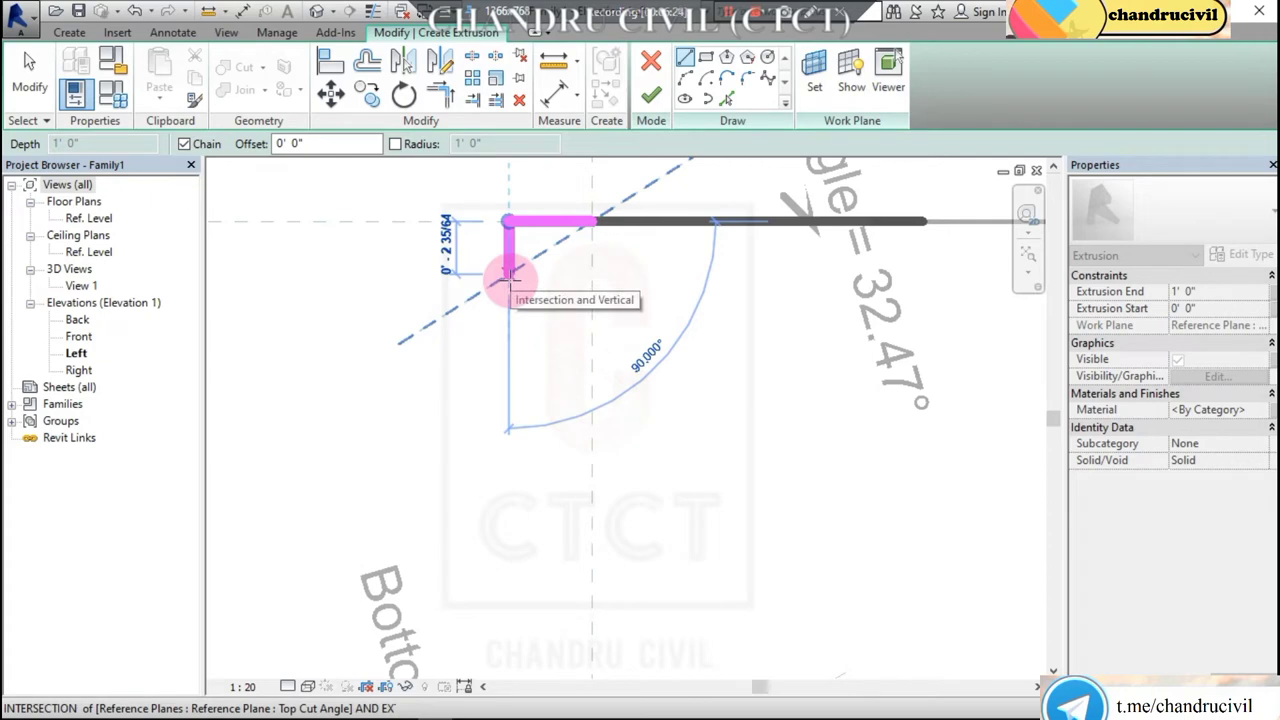
{"action": "type", "text": "3'"}
{"action": "key", "text": "Return"}
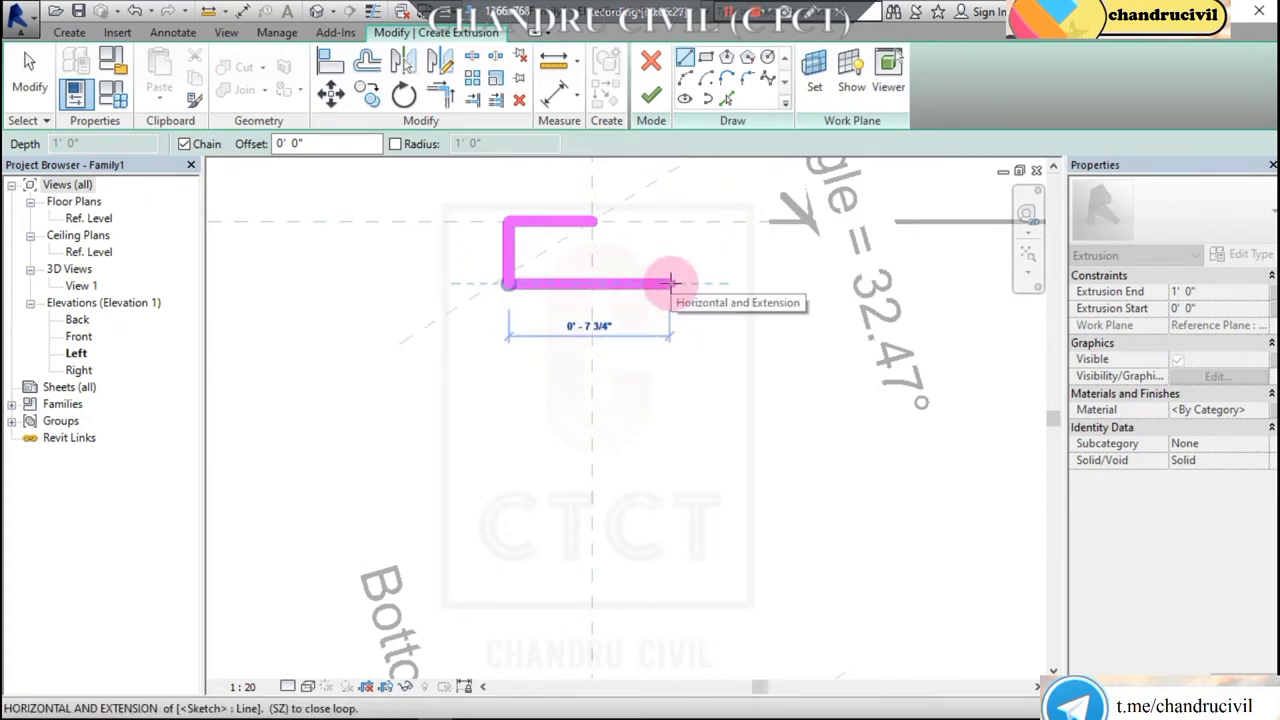
{"action": "type", "text": "8'"}
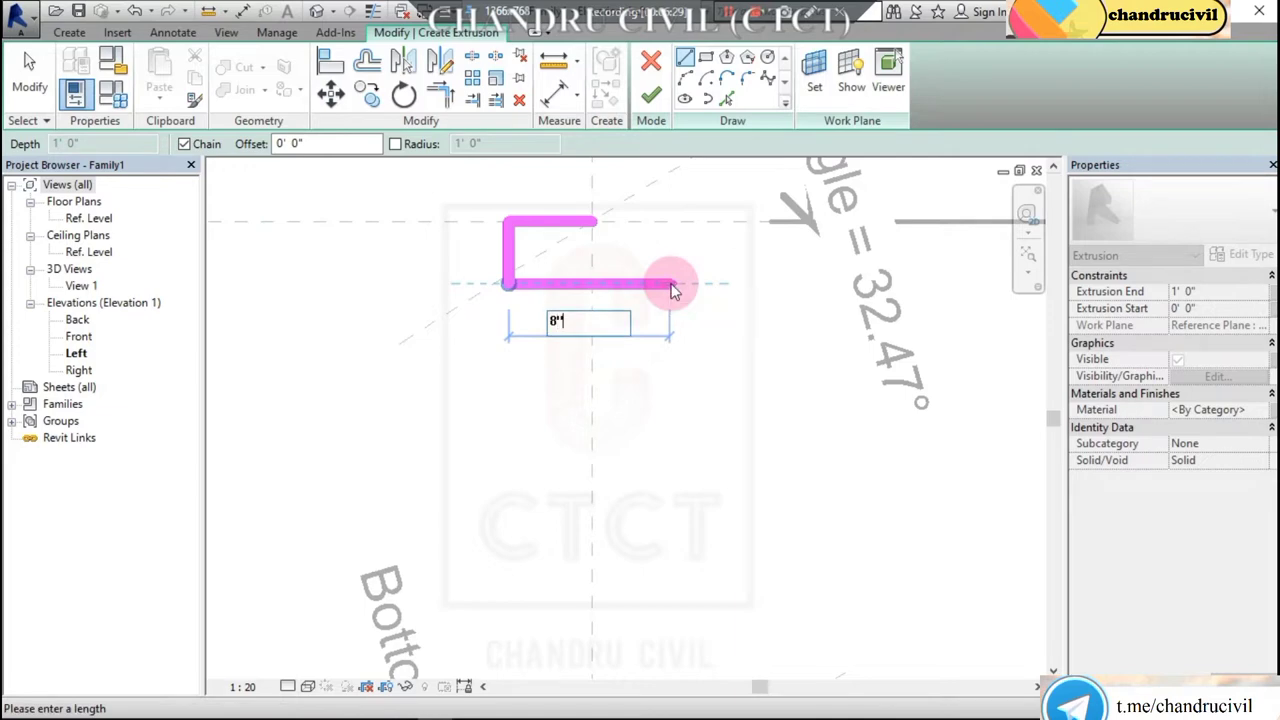
{"action": "key", "text": "Return"}
{"action": "left_click", "coordinate": [680, 220]}
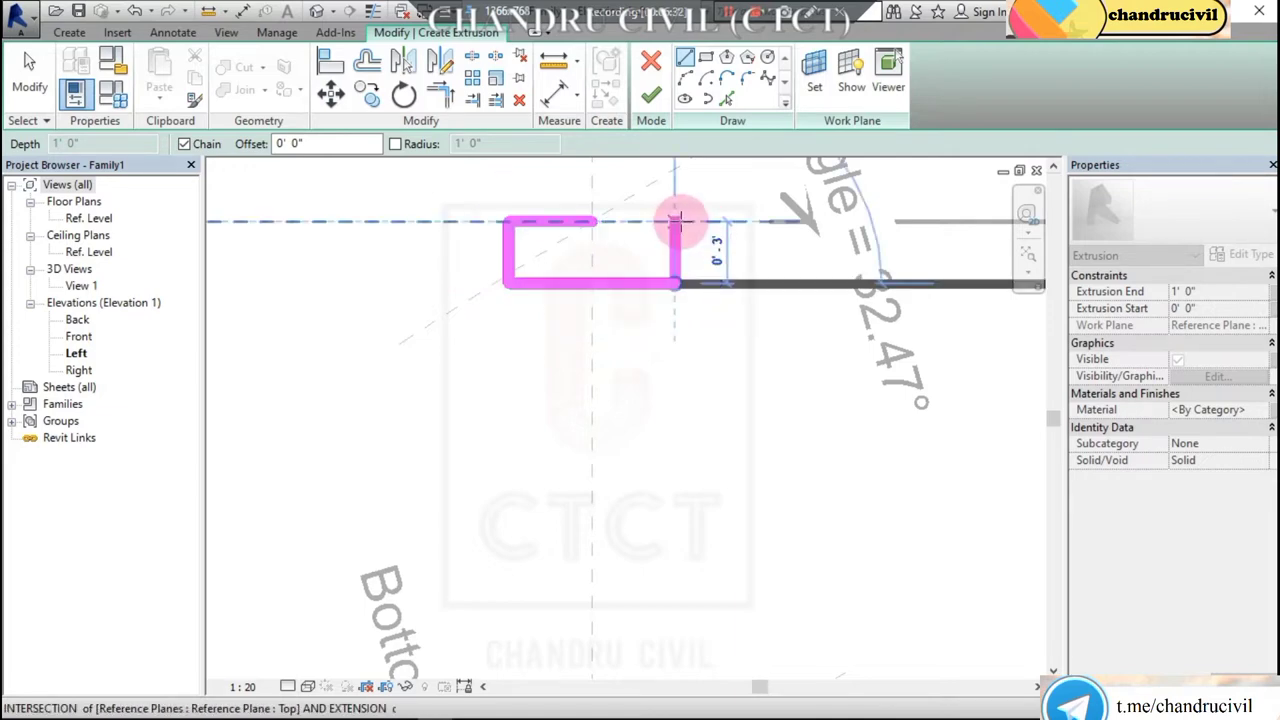
{"action": "left_click", "coordinate": [592, 220]}
{"action": "key", "text": "Escape"}
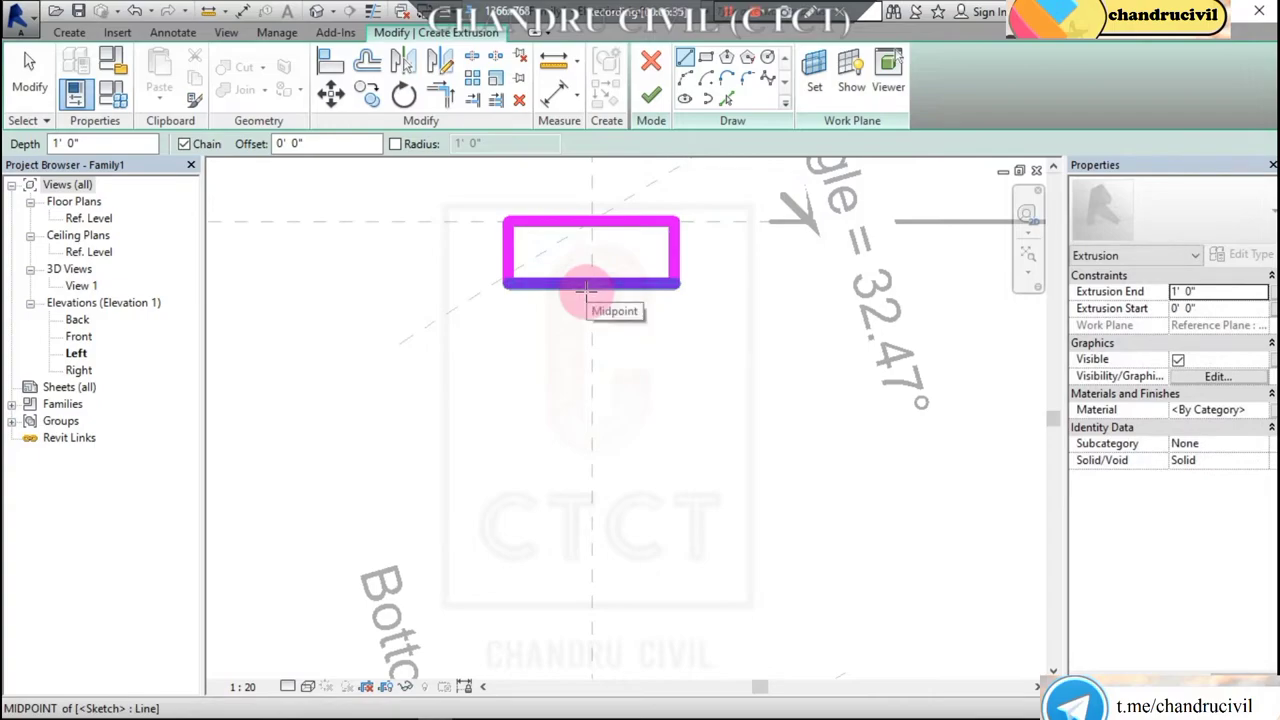
Replace the rectangle's straight bottom edge with a curved arc between its corners.
{"action": "key", "text": "alt+Tab"}
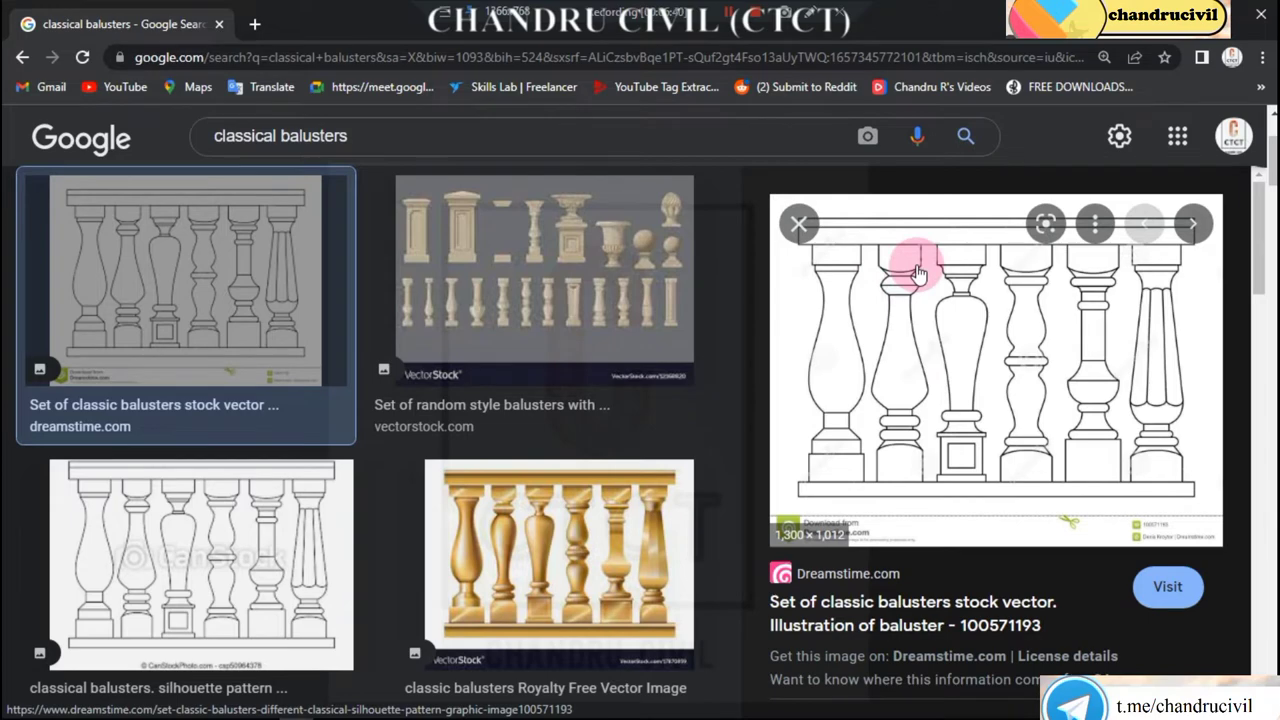
{"action": "key", "text": "alt+Tab"}
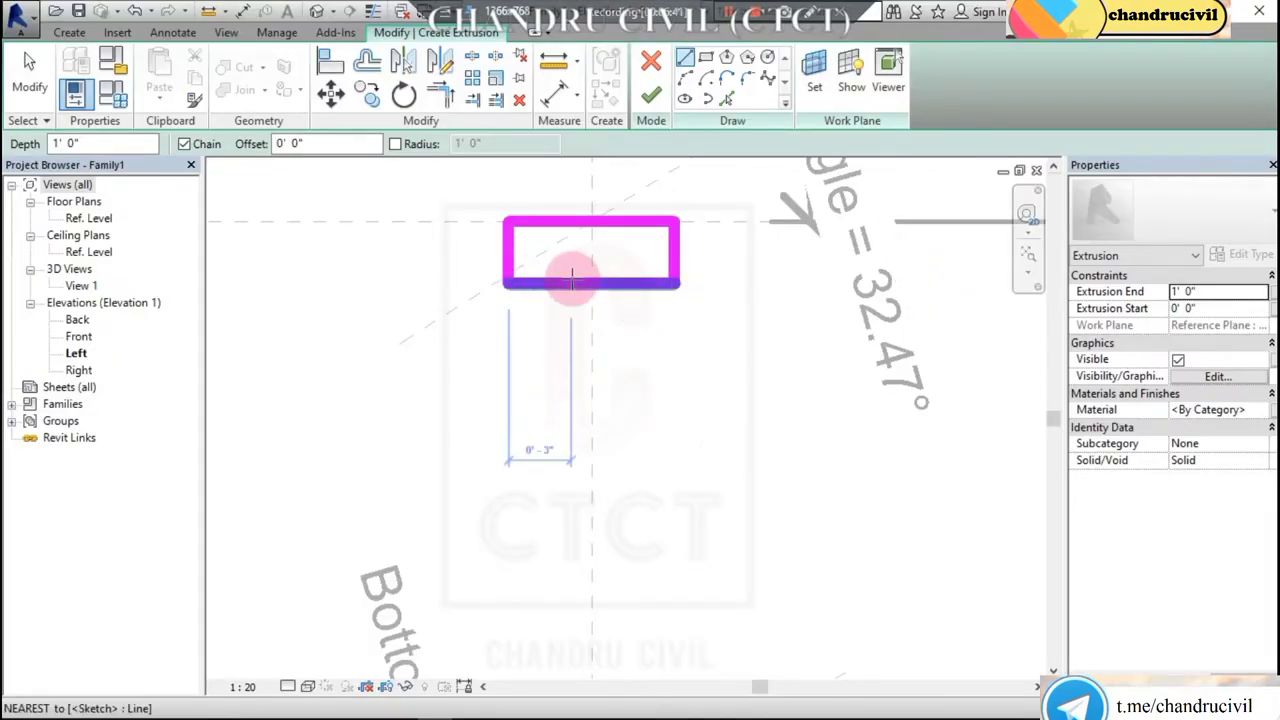
{"action": "key", "text": "Escape"}
{"action": "key", "text": "Escape"}
{"action": "left_click", "coordinate": [573, 283]}
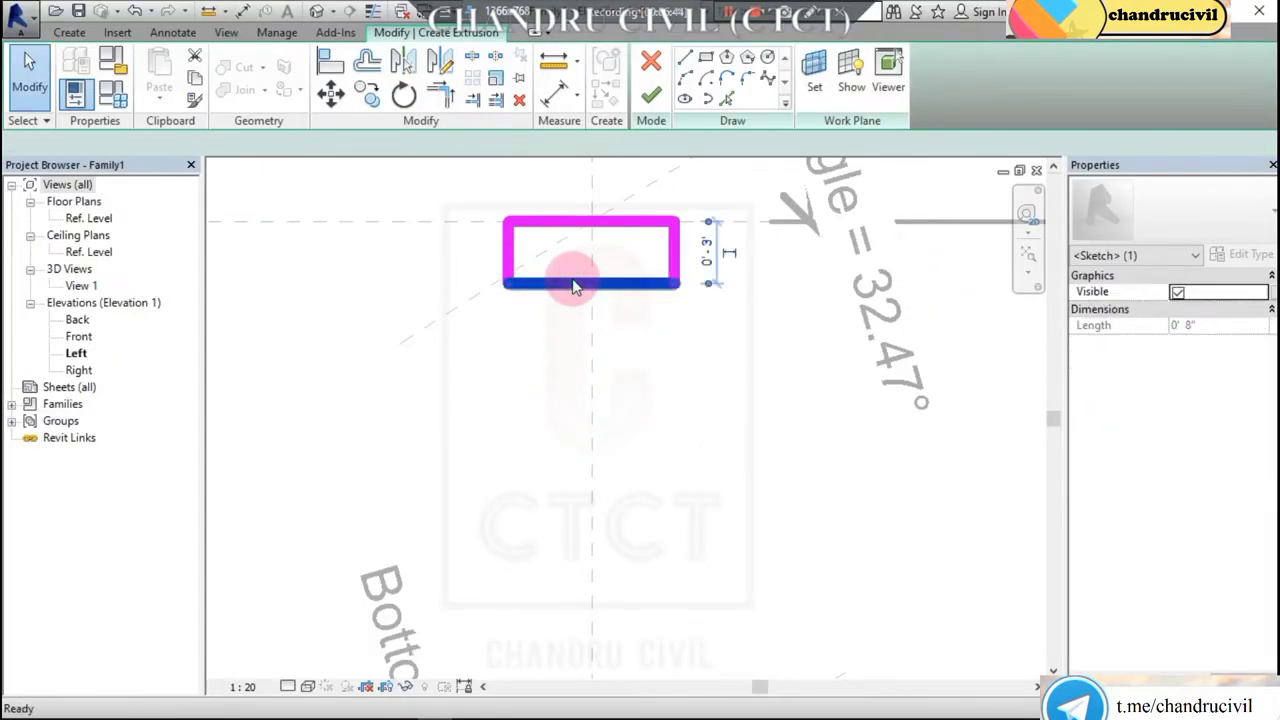
{"action": "key", "text": "Delete"}
{"action": "left_click", "coordinate": [685, 77]}
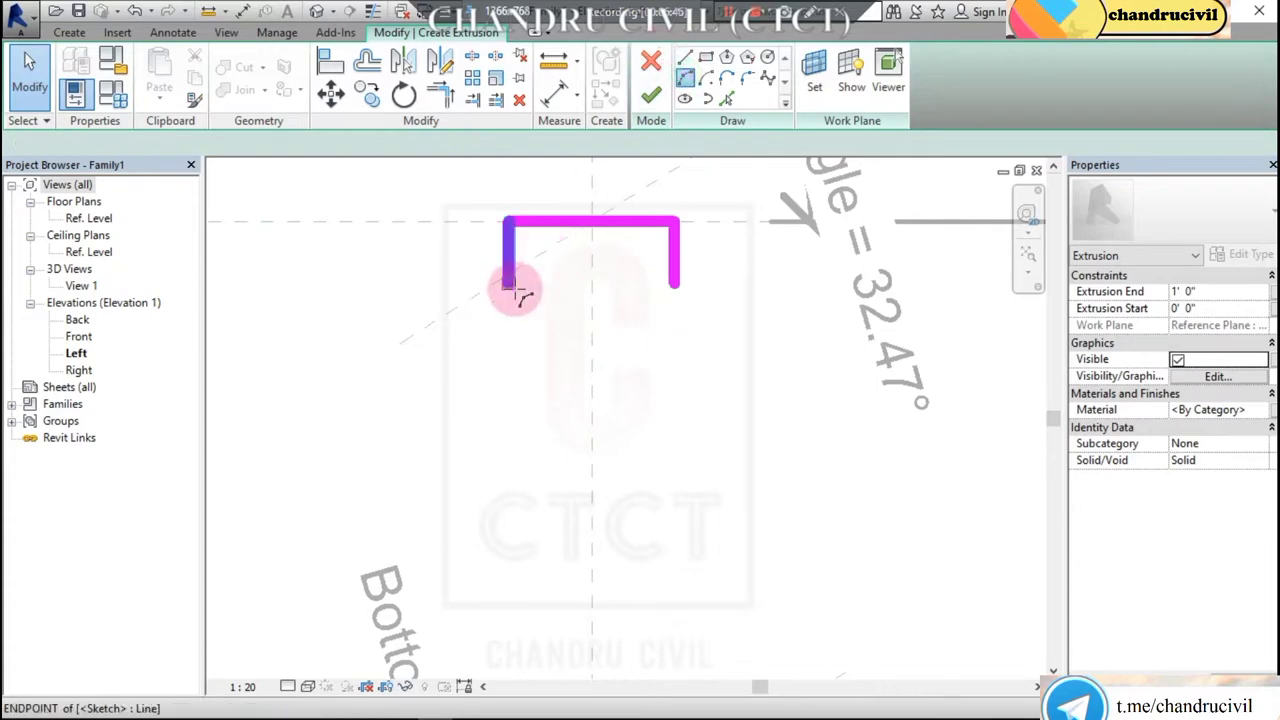
{"action": "left_click", "coordinate": [517, 292]}
{"action": "left_click", "coordinate": [676, 286]}
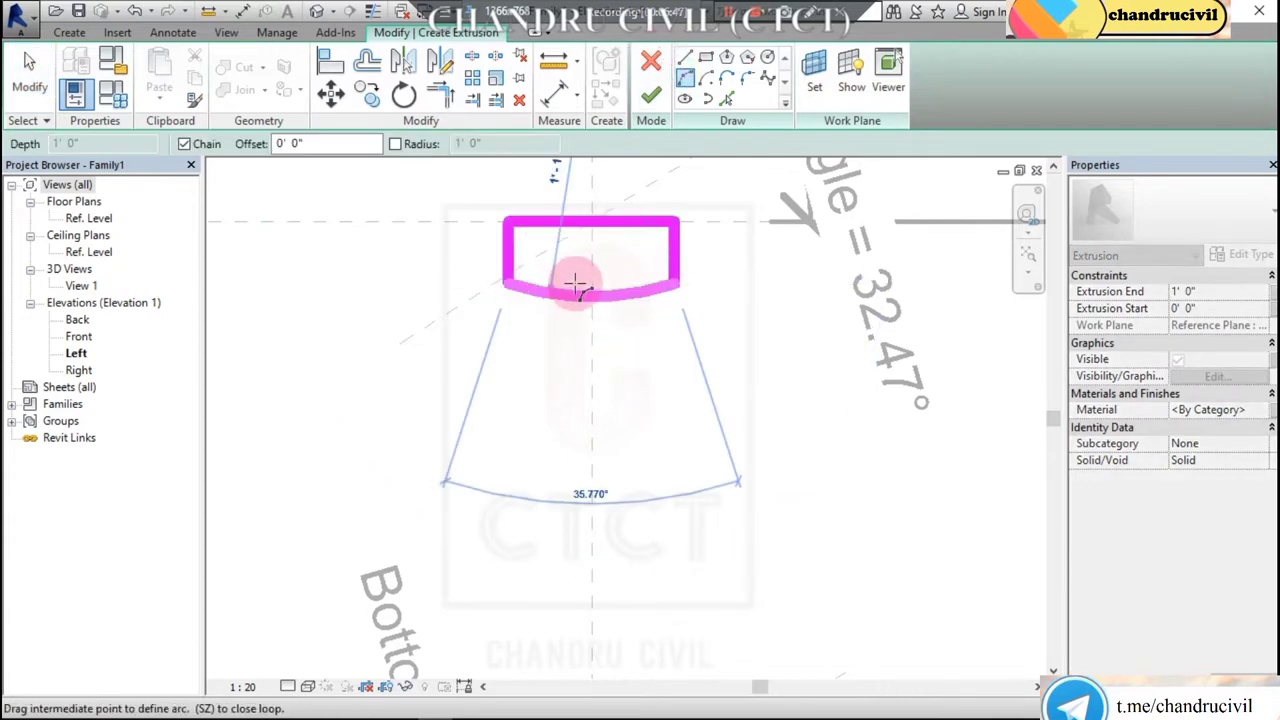
{"action": "left_click", "coordinate": [582, 297]}
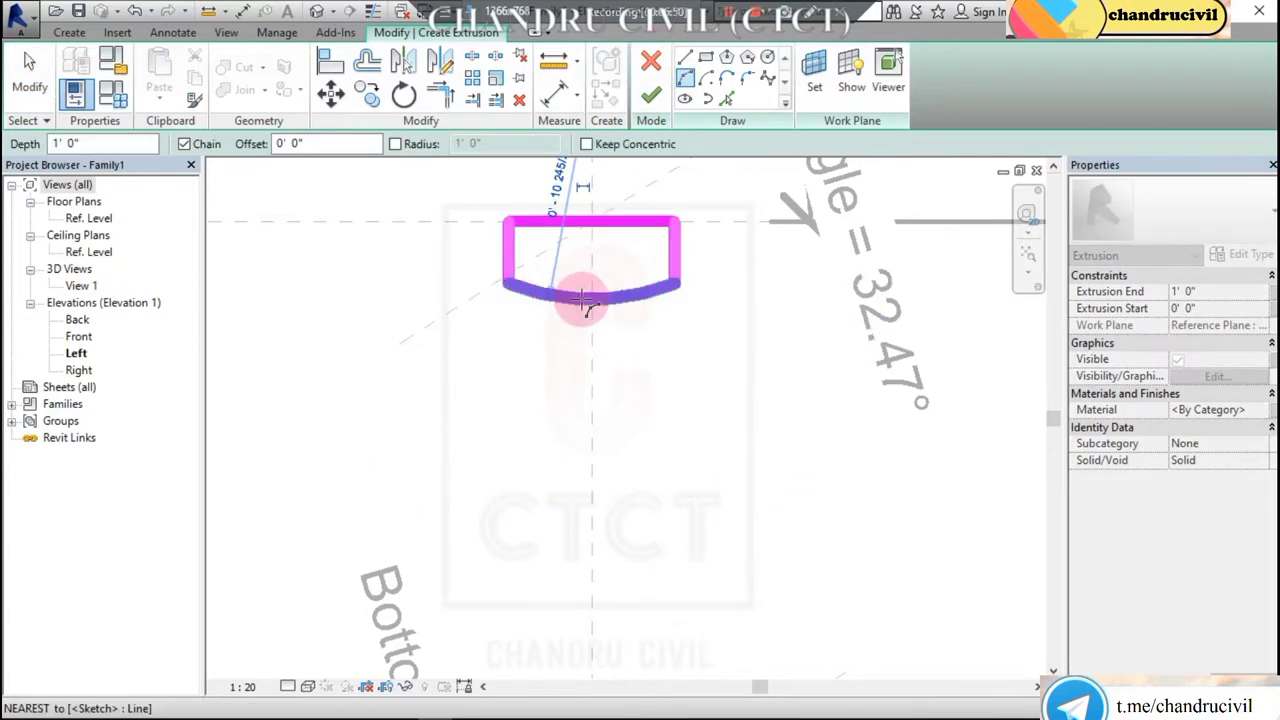
{"action": "key", "text": "Escape"}
{"action": "key", "text": "Escape"}
Finish the extrusion sketch and deselect the new solid.
{"action": "scroll", "coordinate": [585, 295], "scroll_direction": "down", "scroll_amount": 2}
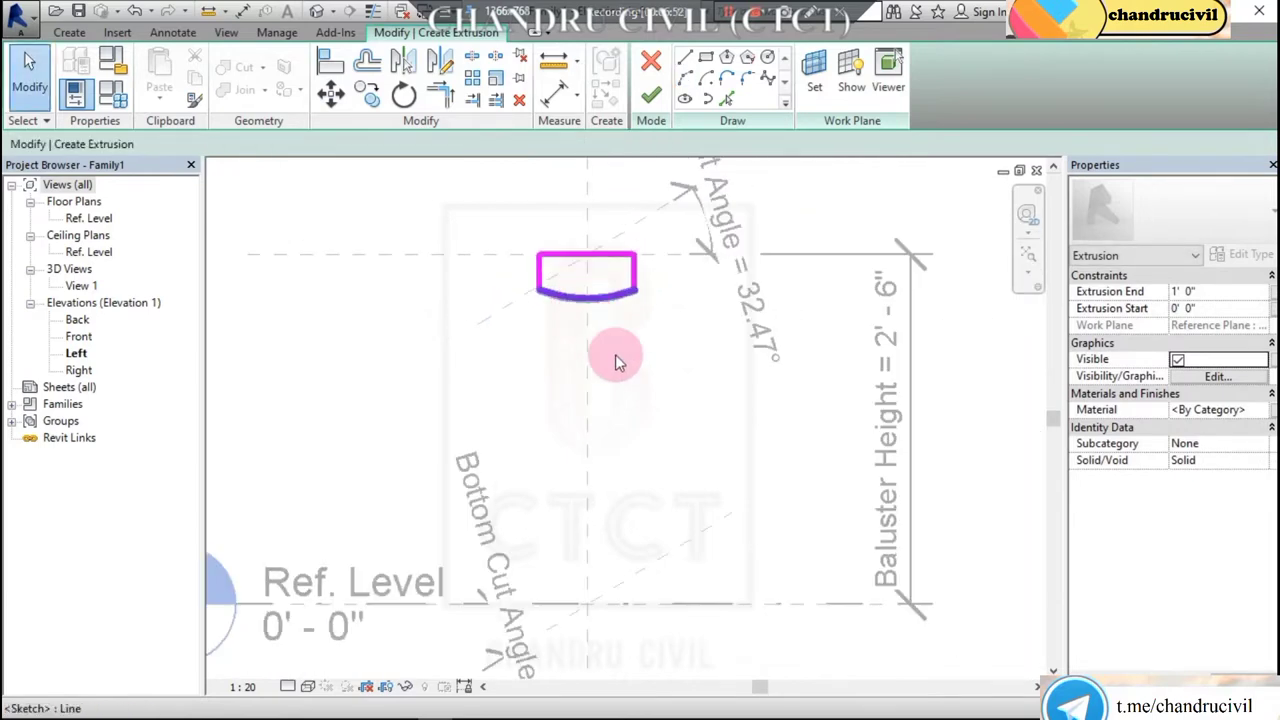
{"action": "scroll", "coordinate": [634, 343], "scroll_direction": "down", "scroll_amount": 1}
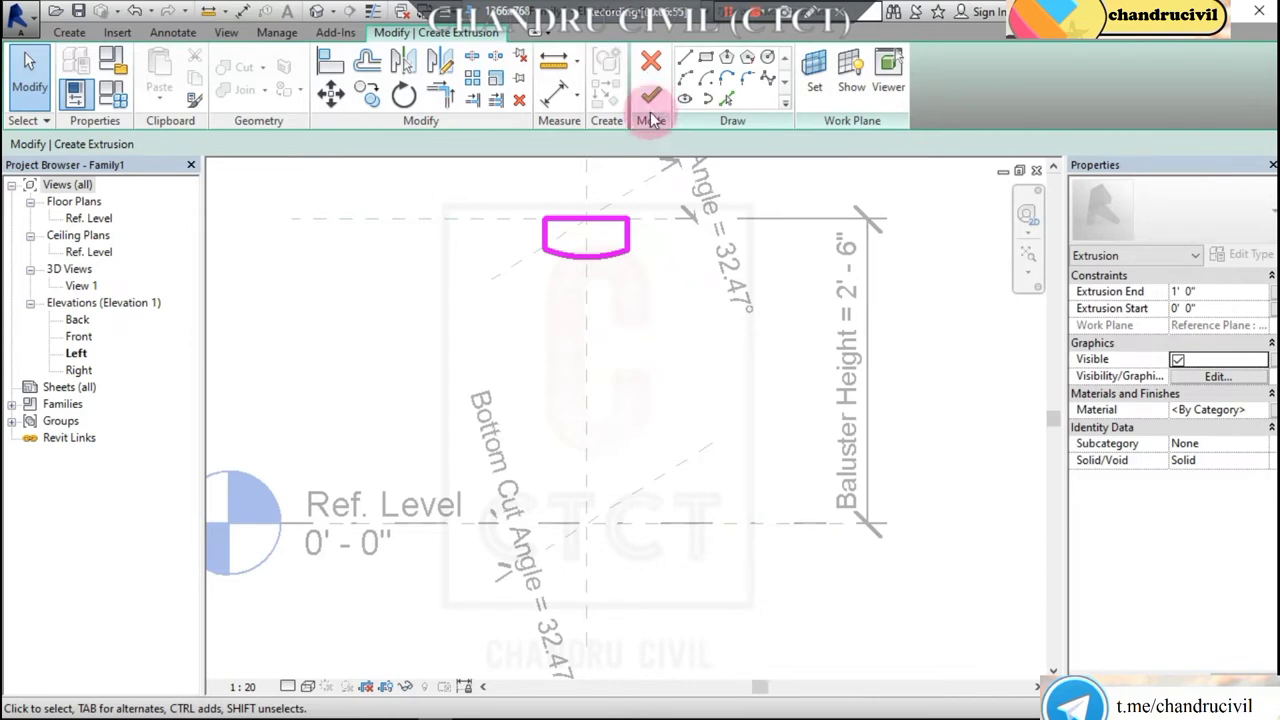
{"action": "left_click", "coordinate": [651, 98]}
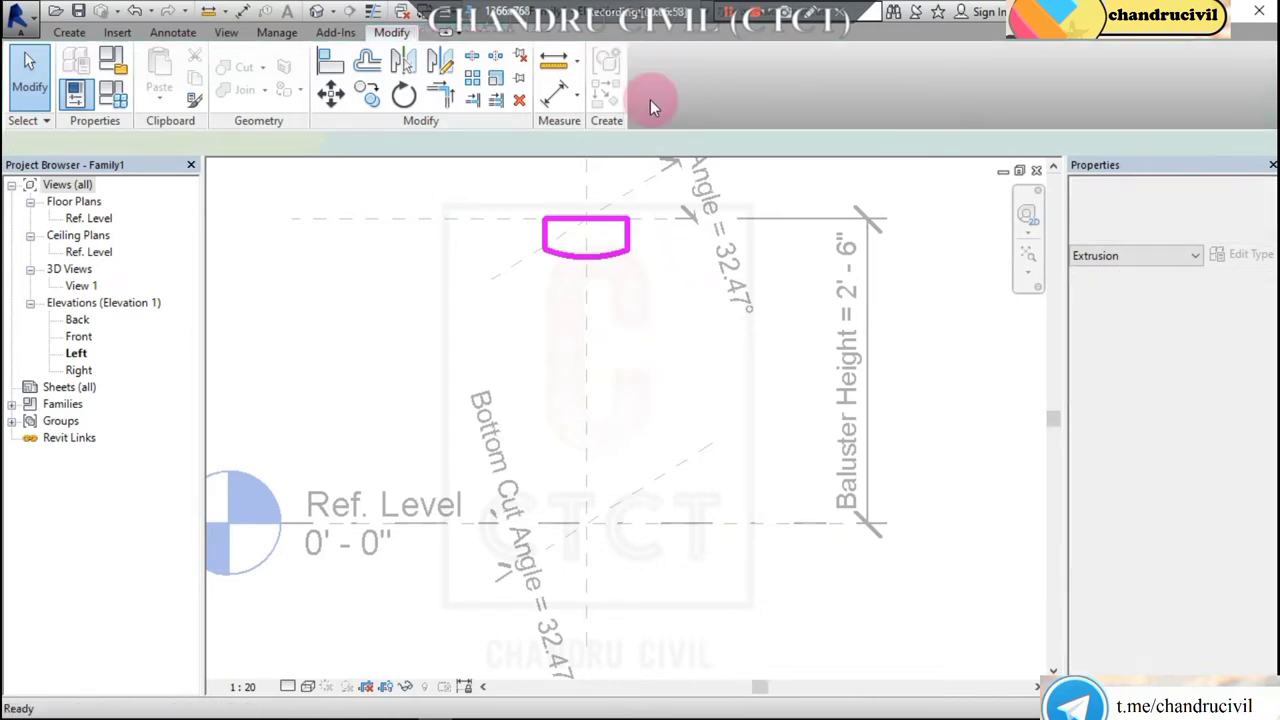
{"action": "left_click", "coordinate": [634, 283]}
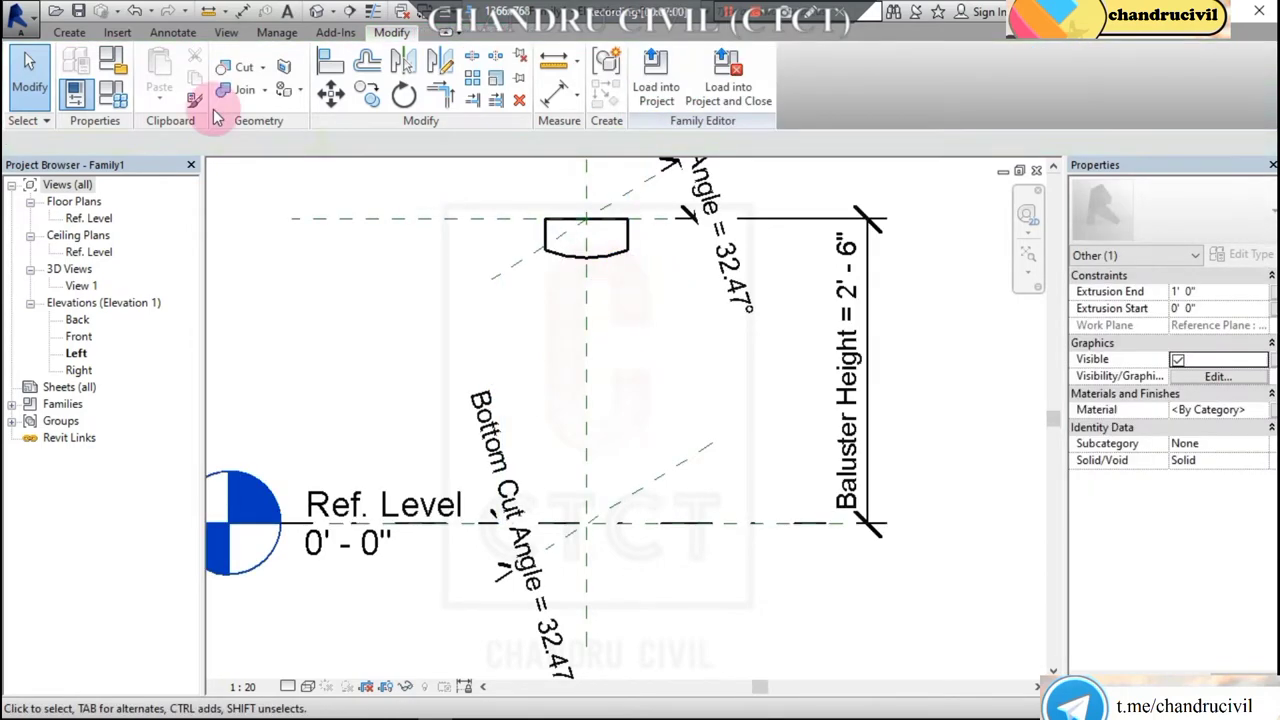
Start another solid extrusion on the Center (Left/Right) reference plane.
{"action": "left_click", "coordinate": [64, 33]}
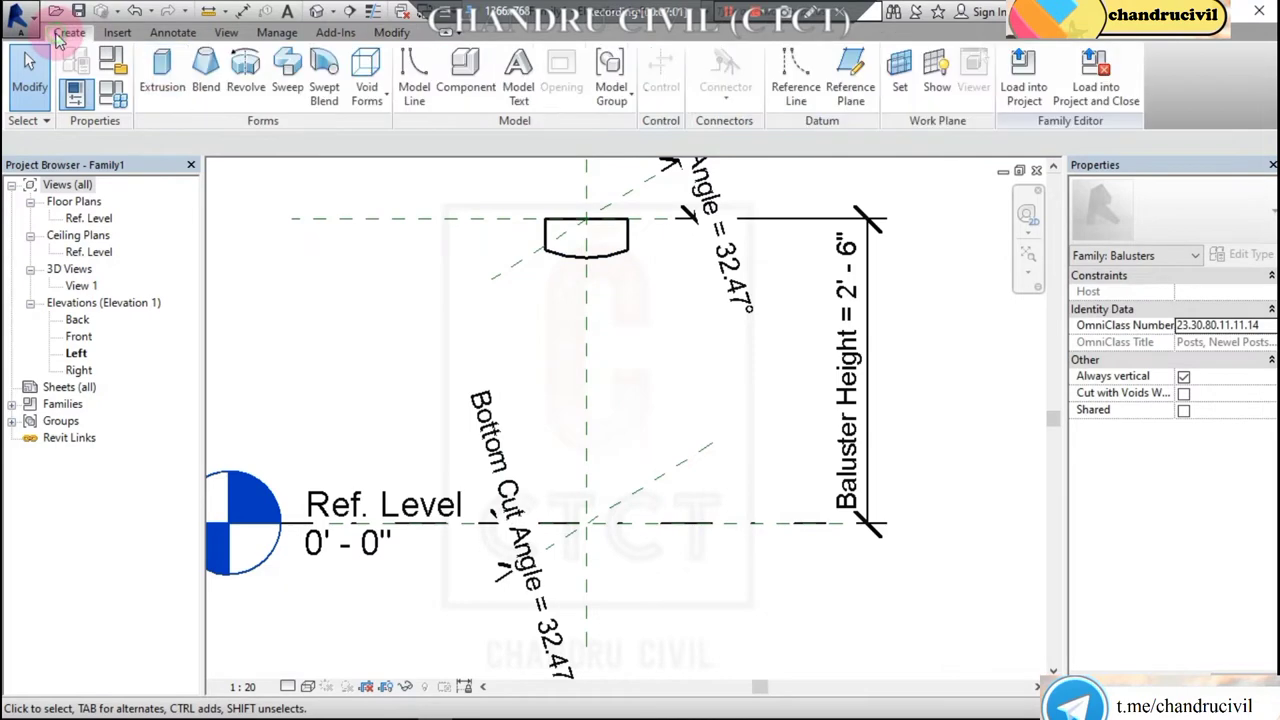
{"action": "left_click", "coordinate": [161, 70]}
{"action": "left_click", "coordinate": [513, 368]}
{"action": "left_click", "coordinate": [640, 370]}
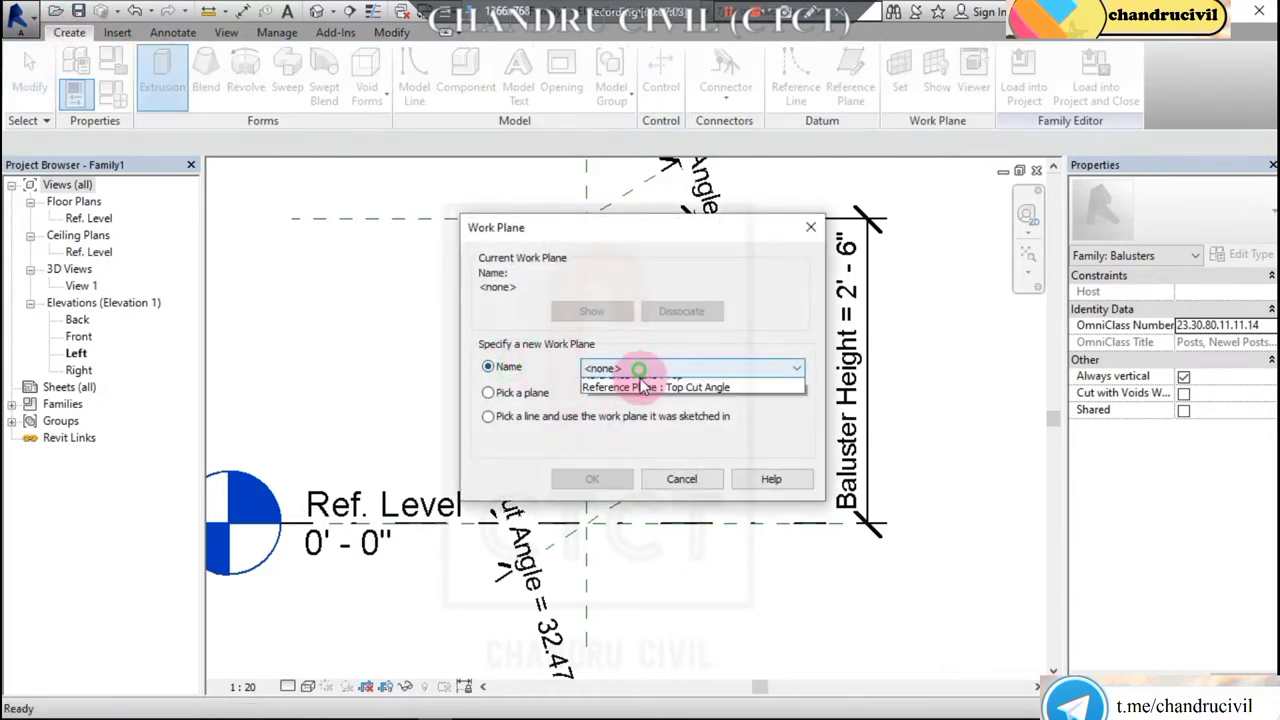
{"action": "left_click", "coordinate": [647, 438]}
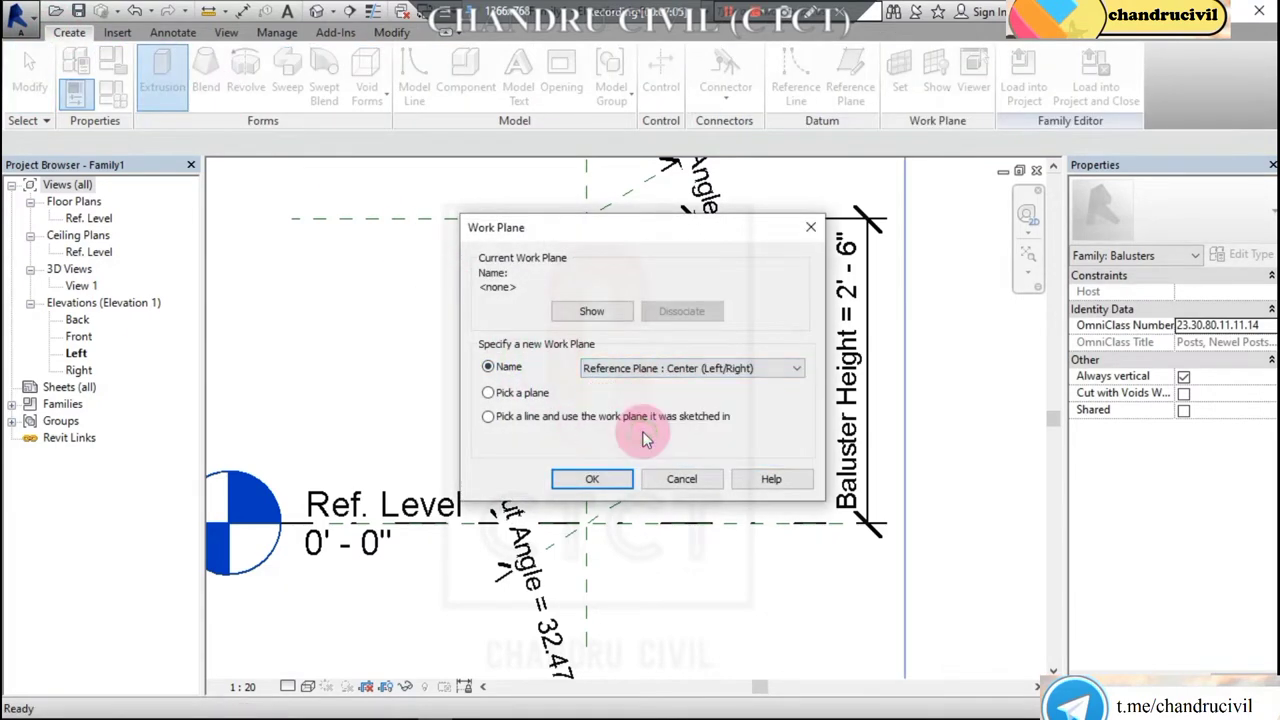
{"action": "left_click", "coordinate": [592, 479]}
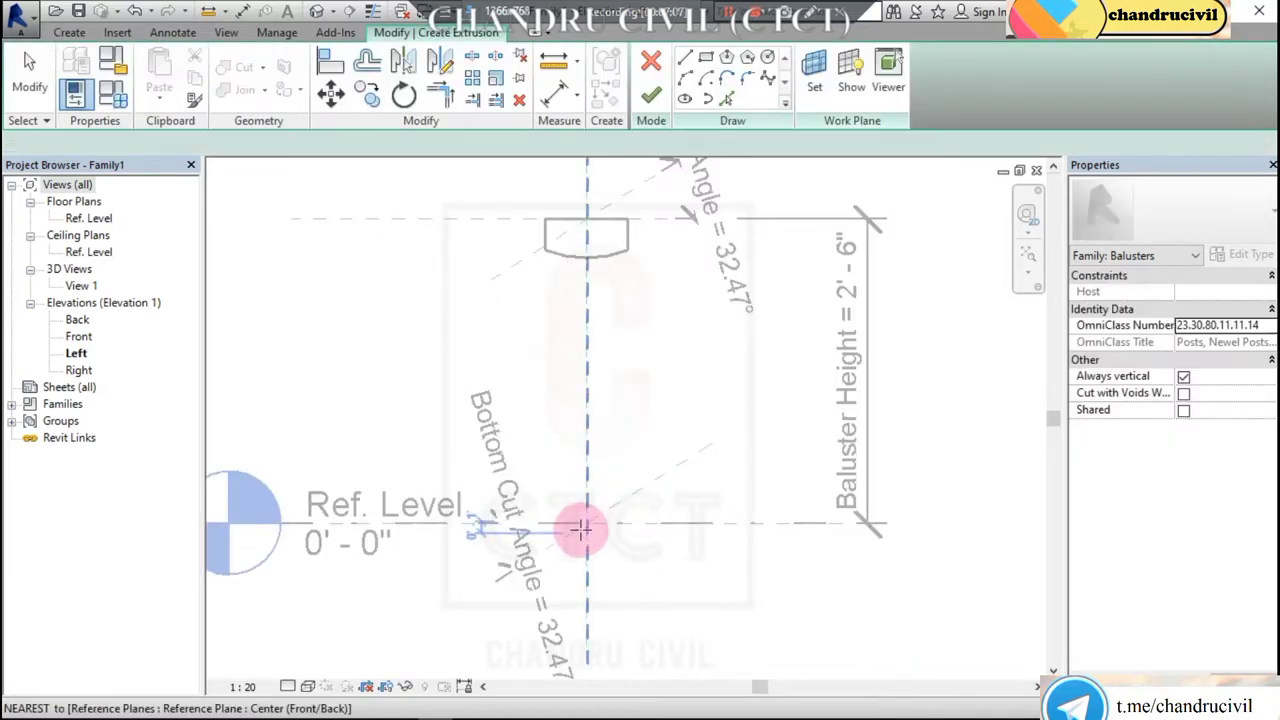
{"action": "scroll", "coordinate": [590, 538], "scroll_direction": "up", "scroll_amount": 5}
Begin the bottom block's profile with a horizontal edge and 3" side at the Ref. Level.
{"action": "left_click", "coordinate": [603, 510]}
{"action": "type", "text": "4"}
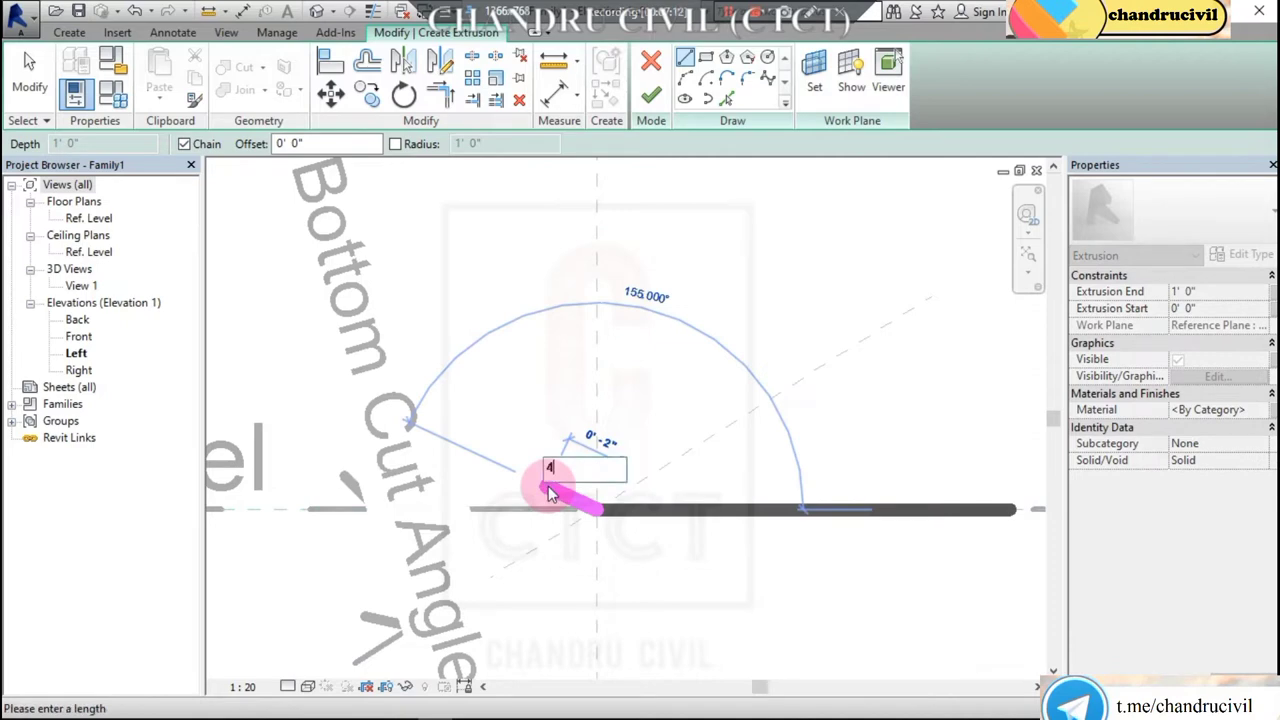
{"action": "key", "text": "Escape"}
{"action": "key", "text": "Escape"}
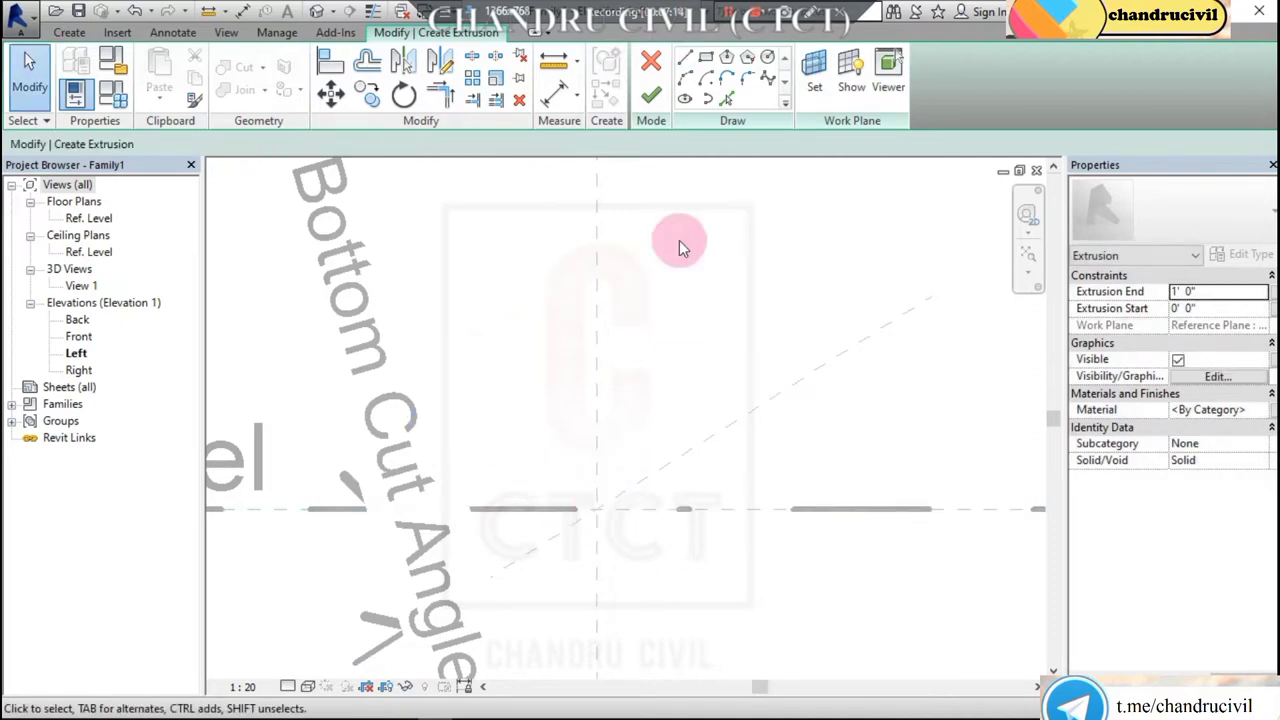
{"action": "left_click", "coordinate": [686, 58]}
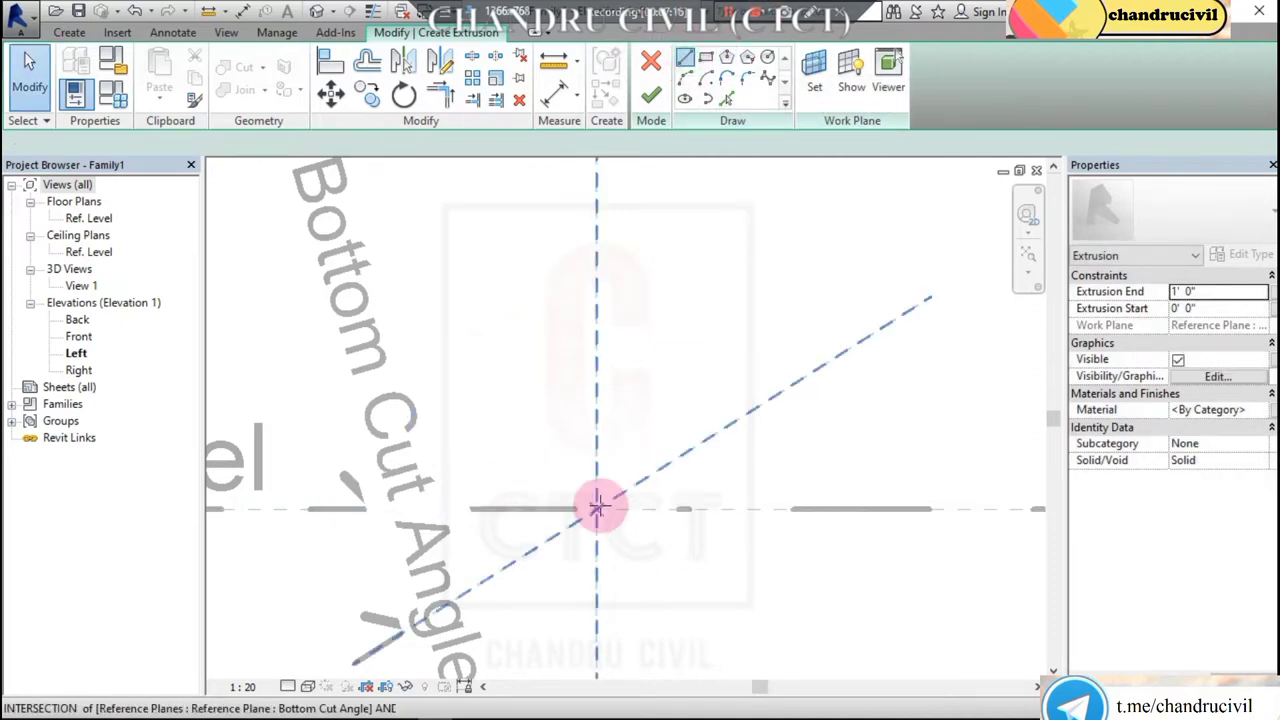
{"action": "left_click", "coordinate": [598, 509]}
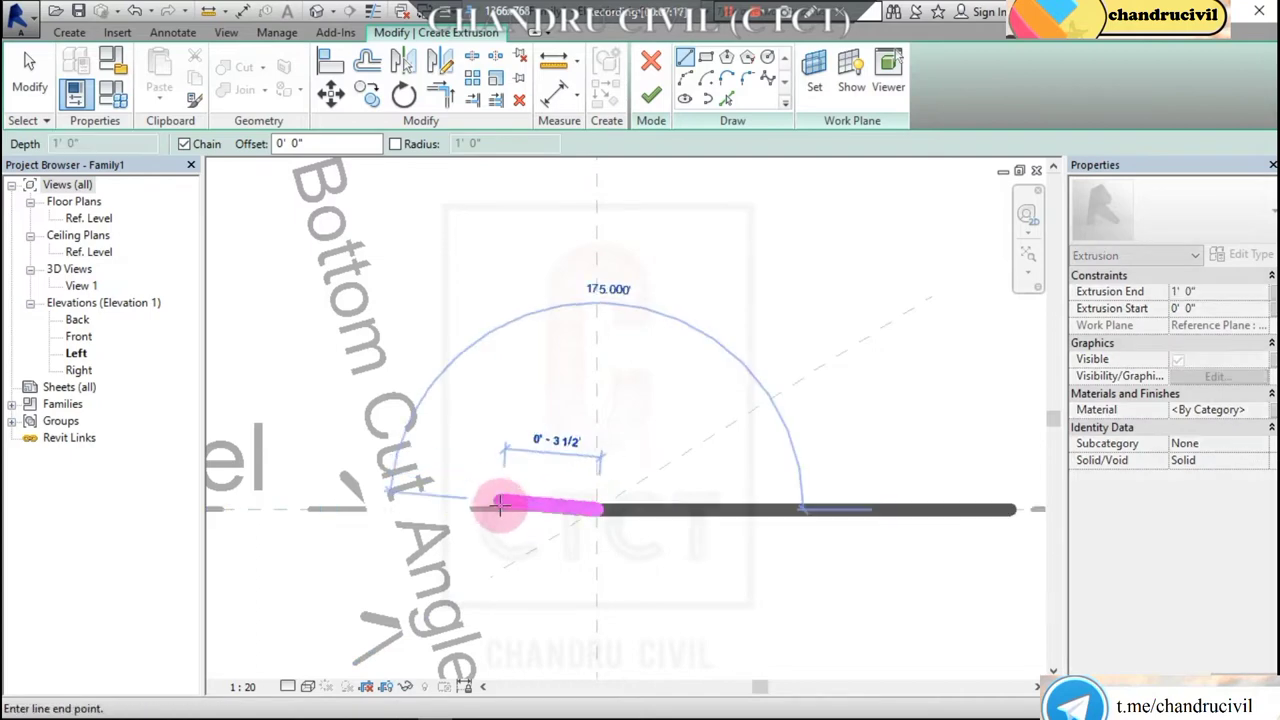
{"action": "left_click", "coordinate": [493, 510]}
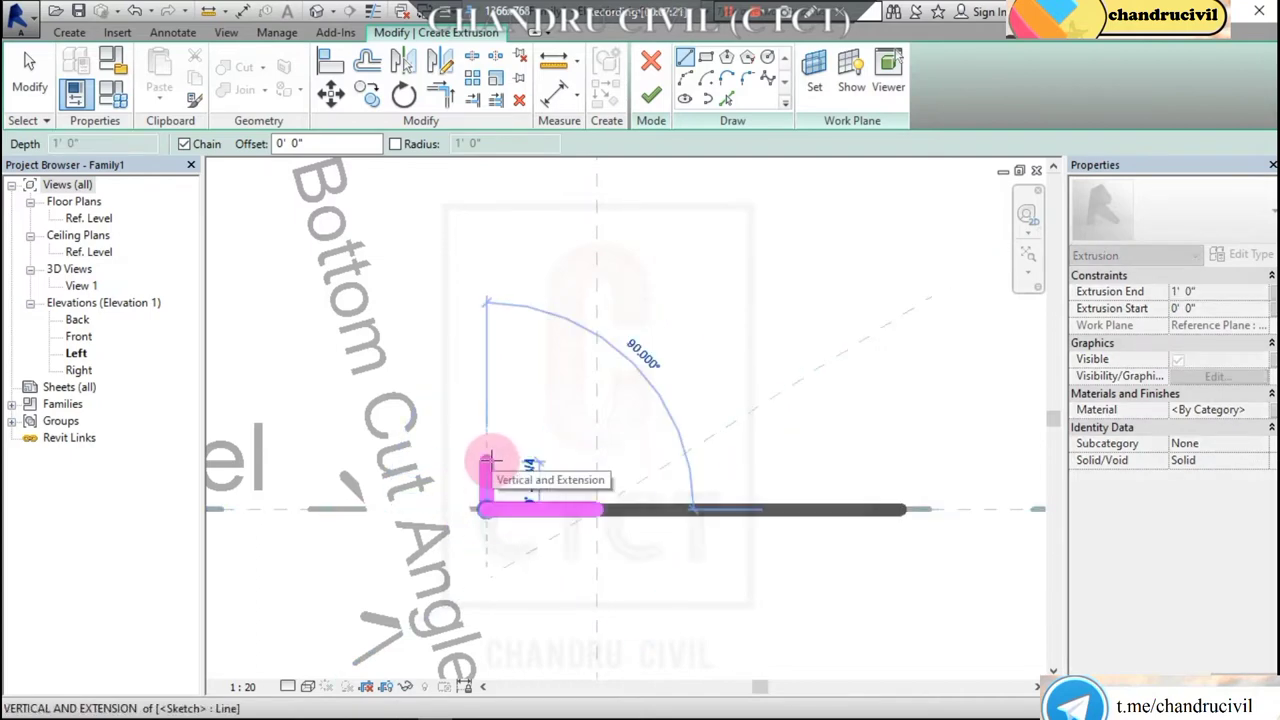
{"action": "type", "text": "3\""}
{"action": "key", "text": "Return"}
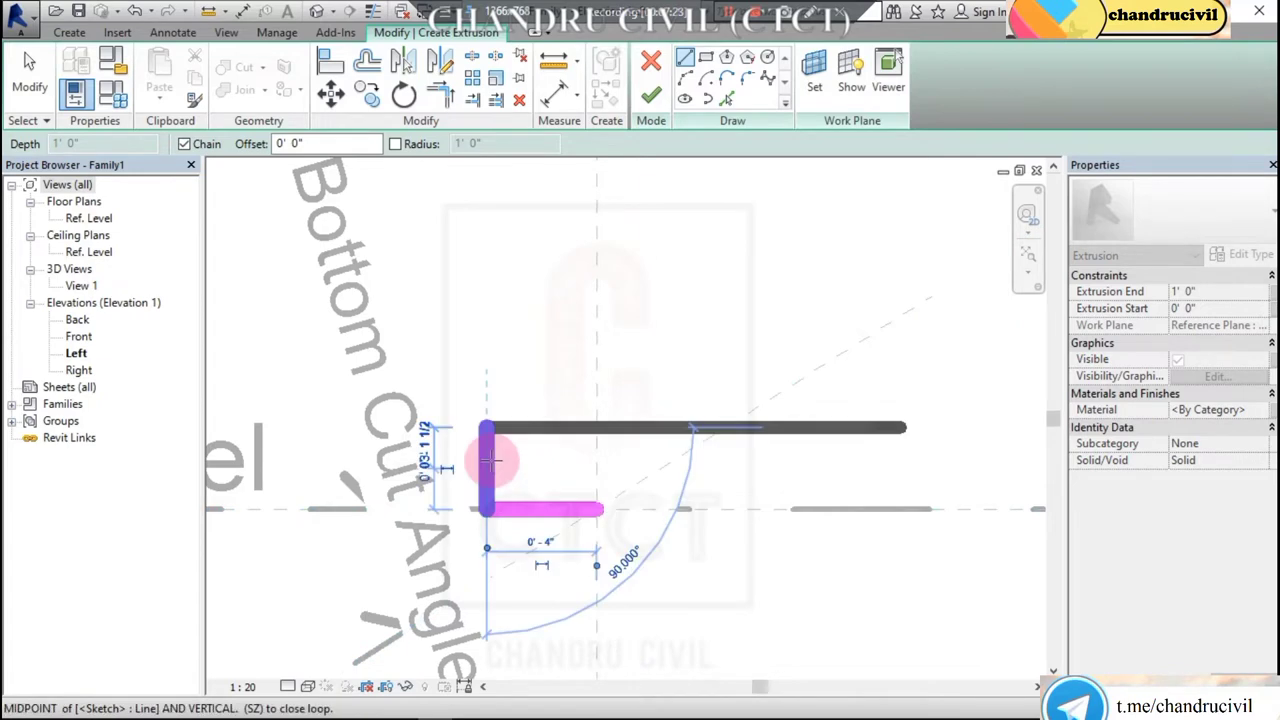
{"action": "key", "text": "Escape"}
Add a 4" base and right side, then close the U shape across its top.
{"action": "left_click", "coordinate": [600, 508]}
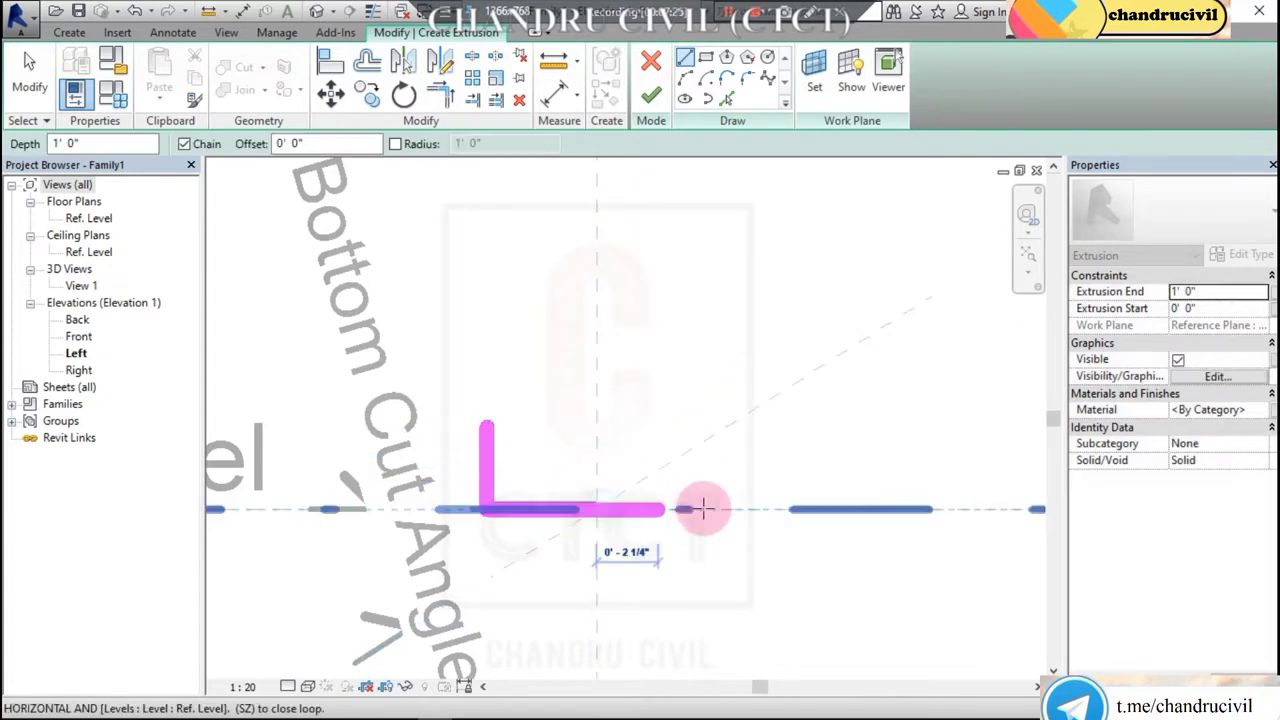
{"action": "type", "text": "4"}
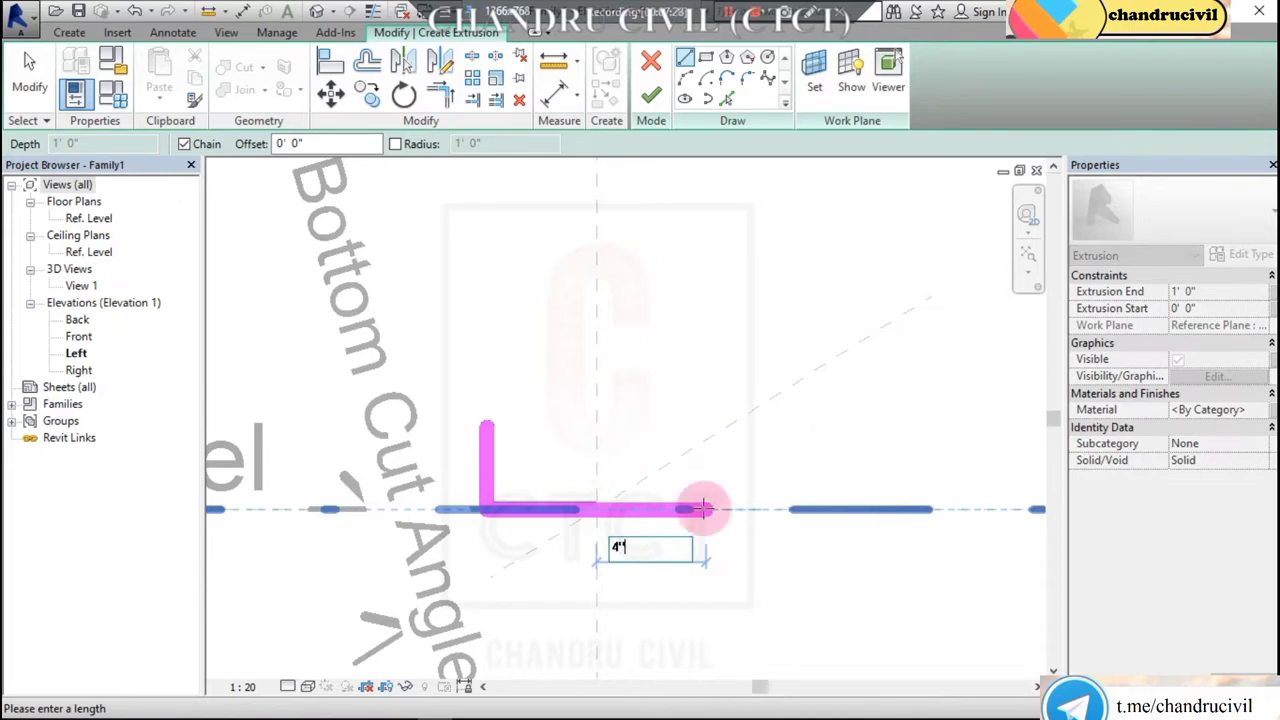
{"action": "key", "text": "Return"}
{"action": "left_click", "coordinate": [710, 425]}
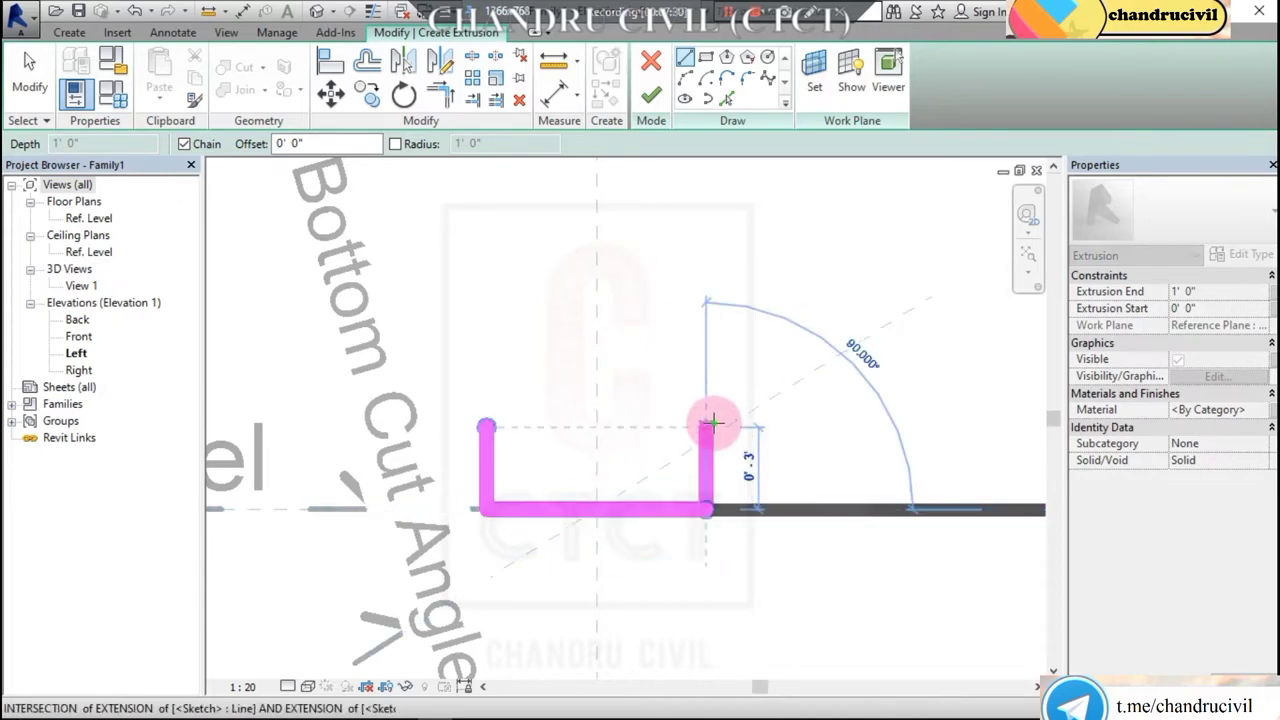
{"action": "key", "text": "Escape"}
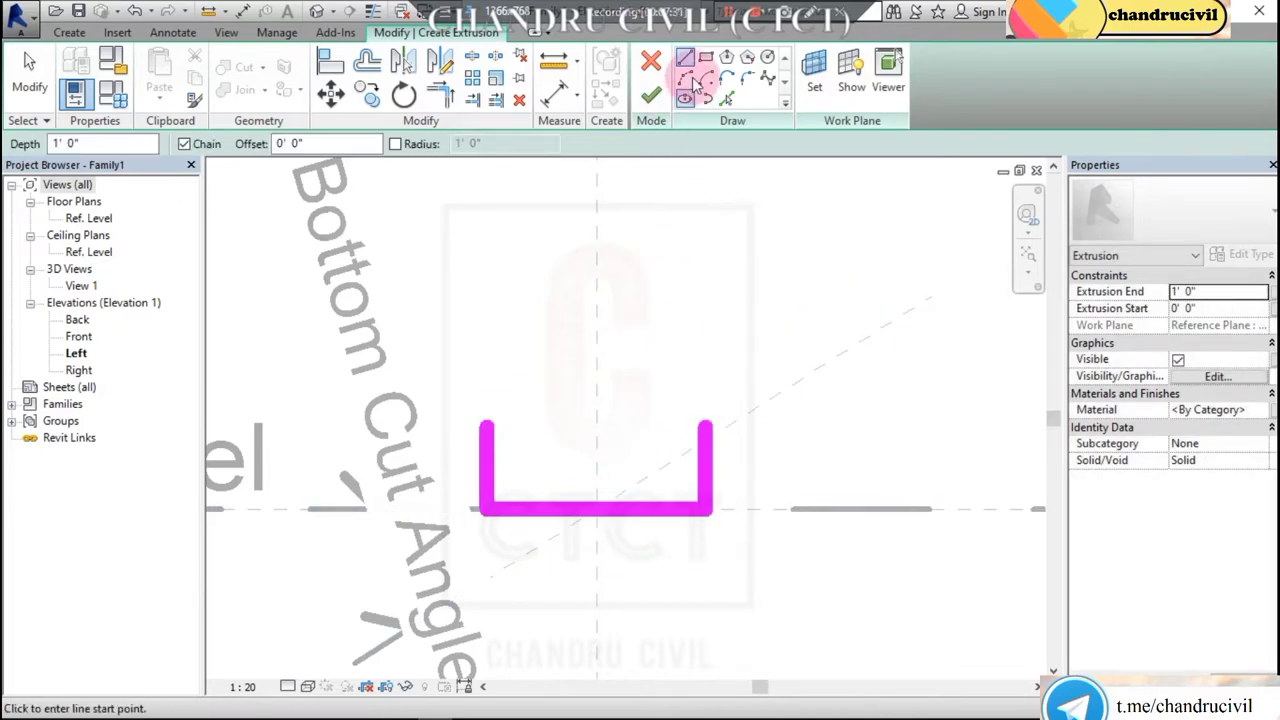
{"action": "left_click", "coordinate": [486, 425]}
{"action": "left_click", "coordinate": [705, 426]}
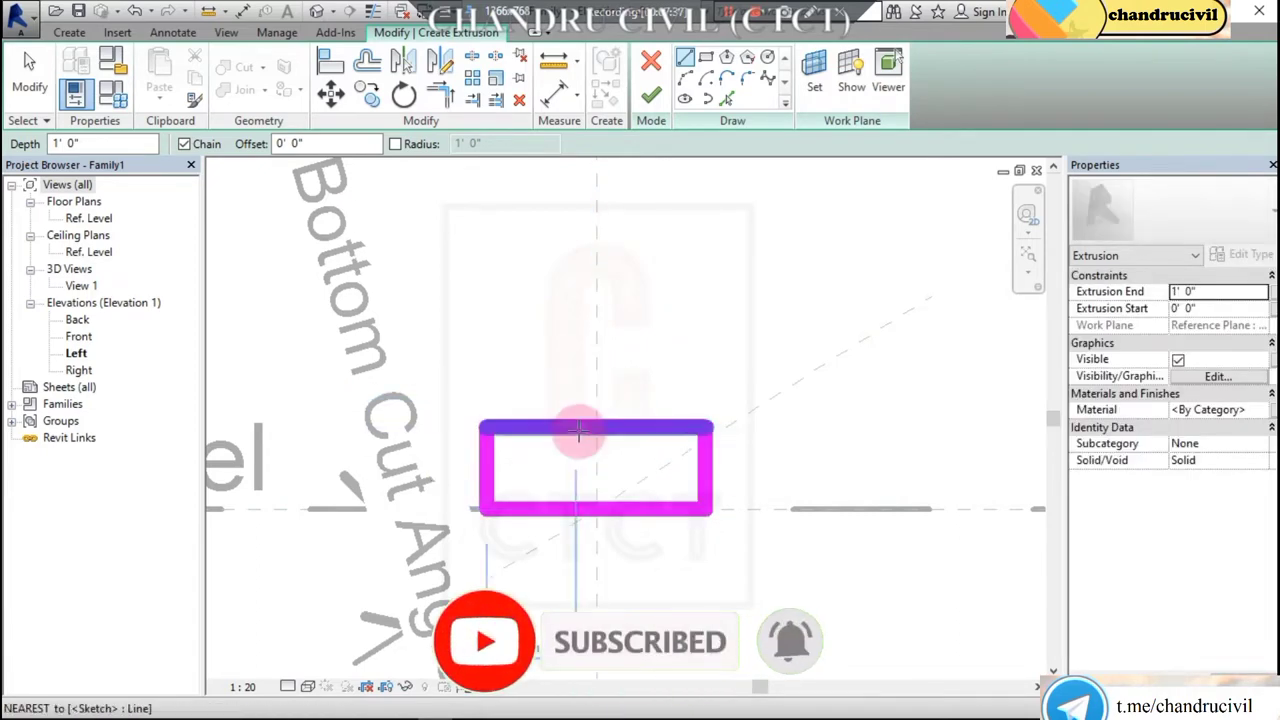
{"action": "key", "text": "Escape"}
{"action": "key", "text": "Escape"}
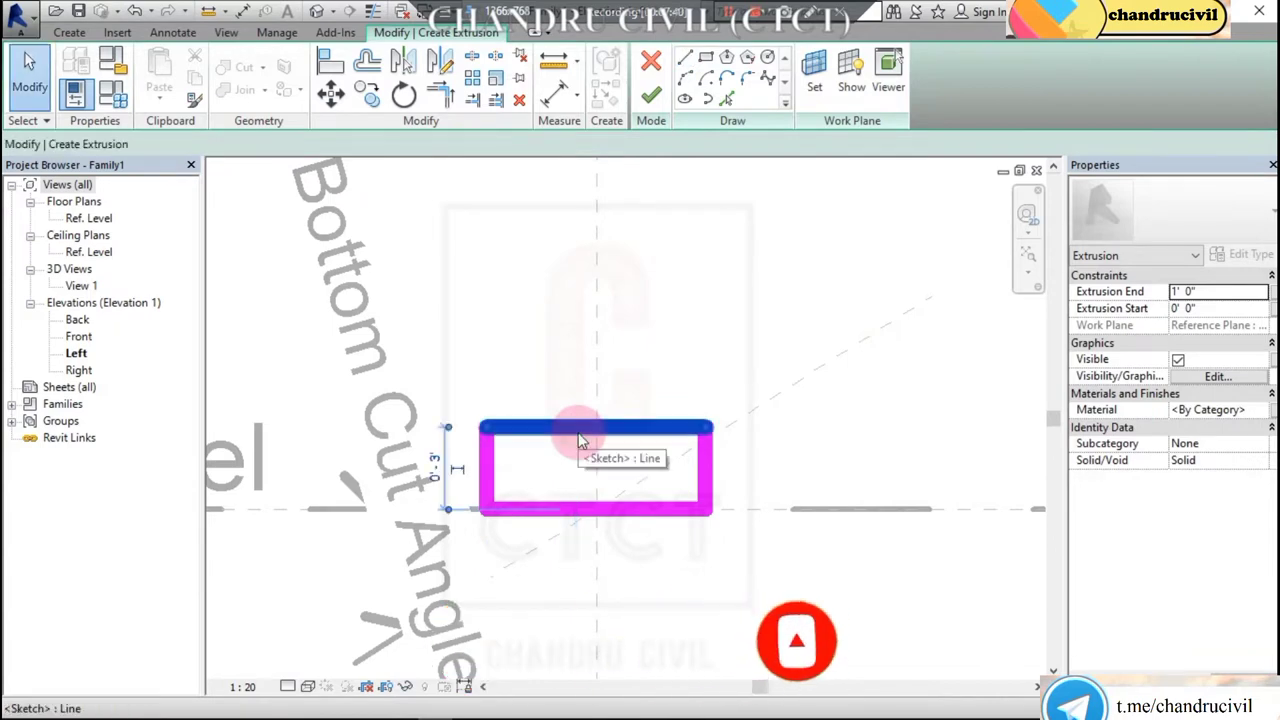
Replace the straight top line with an arc curving upward between the U's ends.
{"action": "left_click", "coordinate": [581, 438]}
{"action": "key", "text": "Delete"}
{"action": "left_click", "coordinate": [685, 77]}
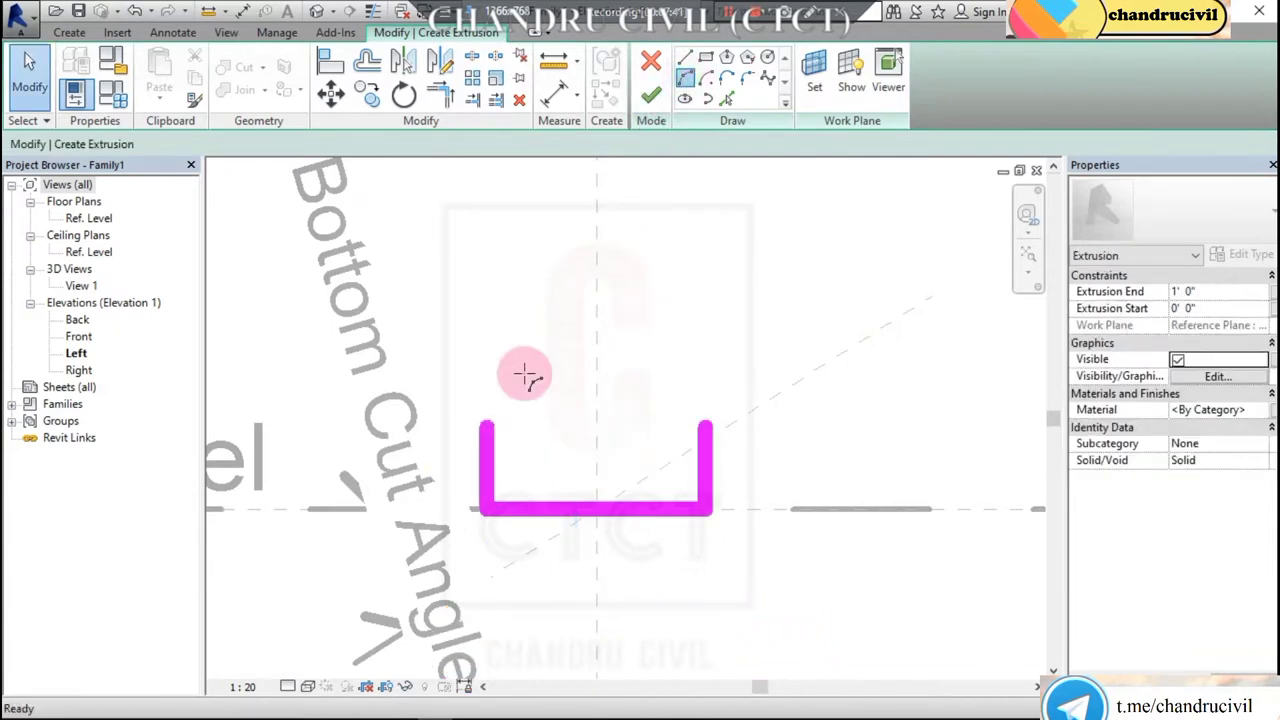
{"action": "left_click", "coordinate": [488, 425]}
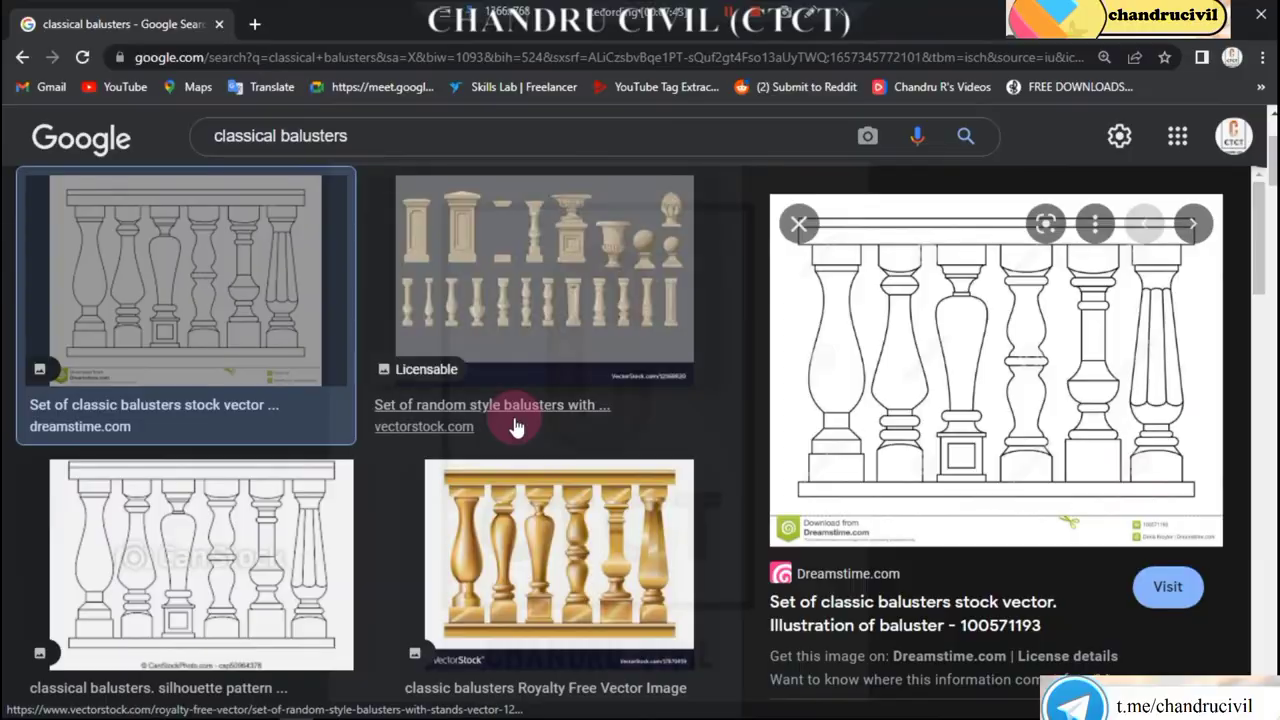
{"action": "key", "text": "alt+Tab"}
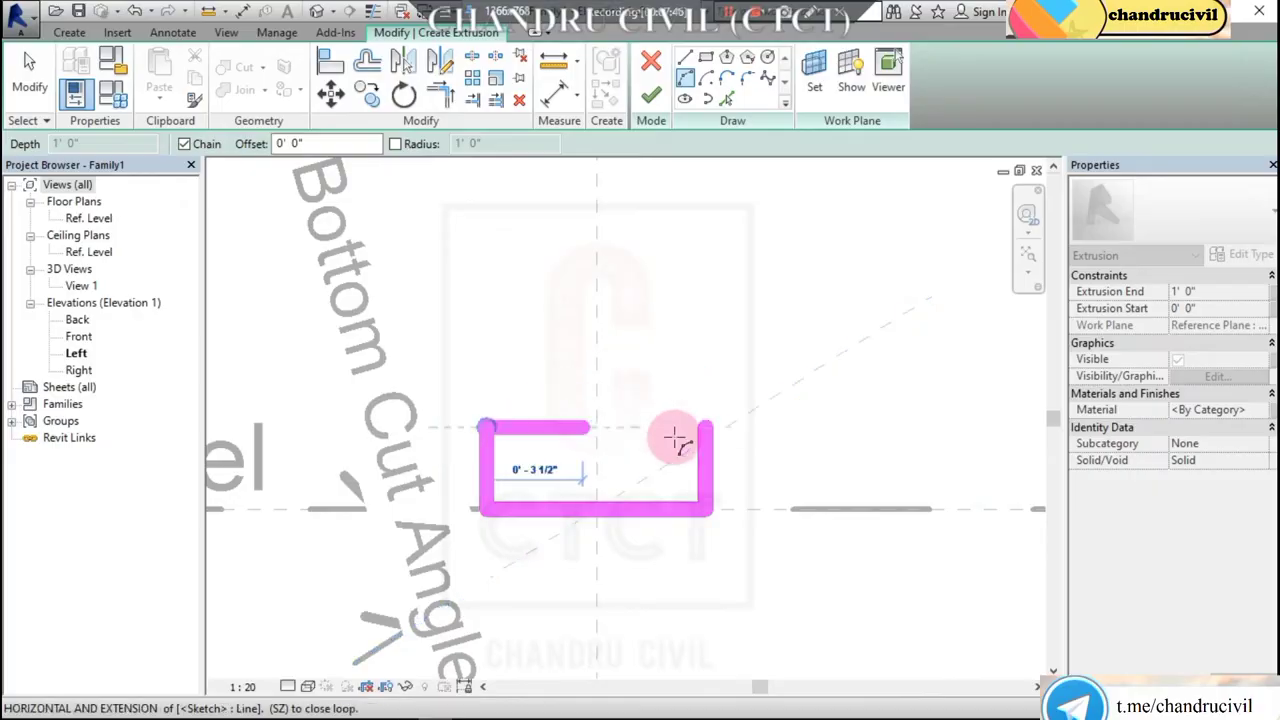
{"action": "left_click", "coordinate": [704, 430]}
{"action": "left_click", "coordinate": [607, 385]}
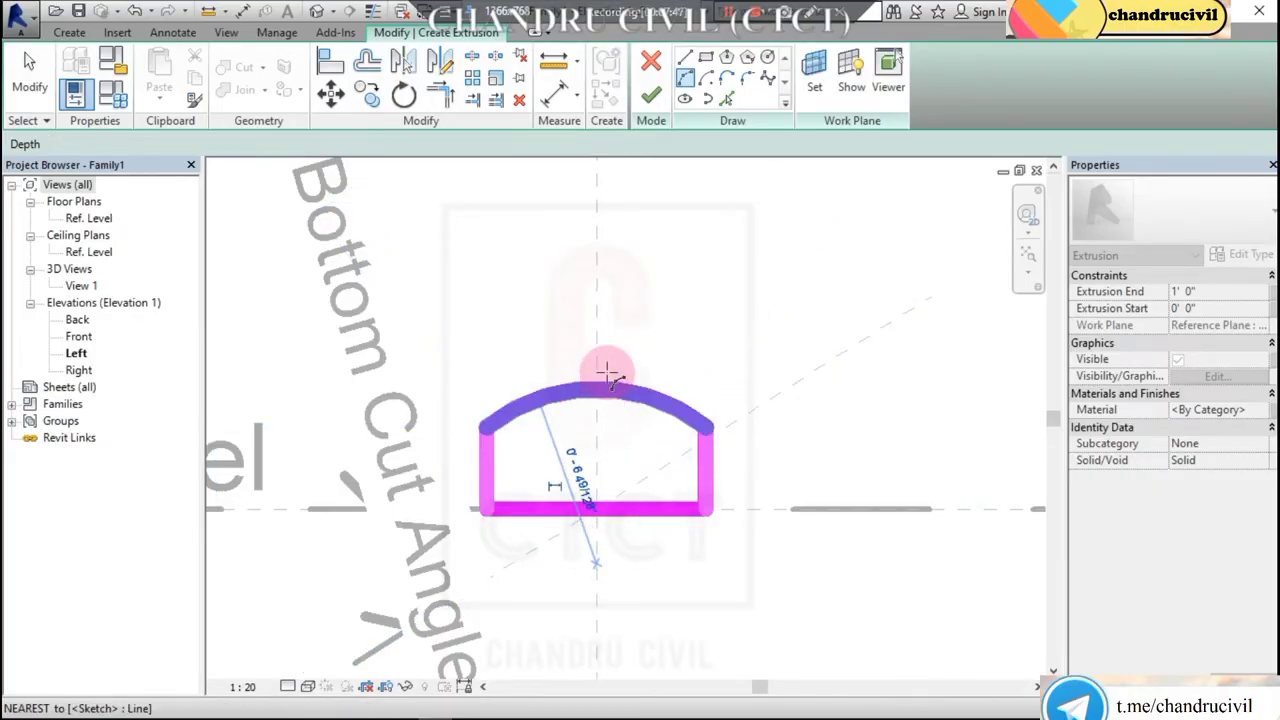
Bring the whole baluster into view, finish the arched-top extrusion, and deselect it.
{"action": "scroll", "coordinate": [608, 370], "scroll_direction": "down", "scroll_amount": 2}
{"action": "scroll", "coordinate": [635, 308], "scroll_direction": "down", "scroll_amount": 1}
{"action": "middle_click_drag", "start_coordinate": [635, 308], "coordinate": [686, 480]}
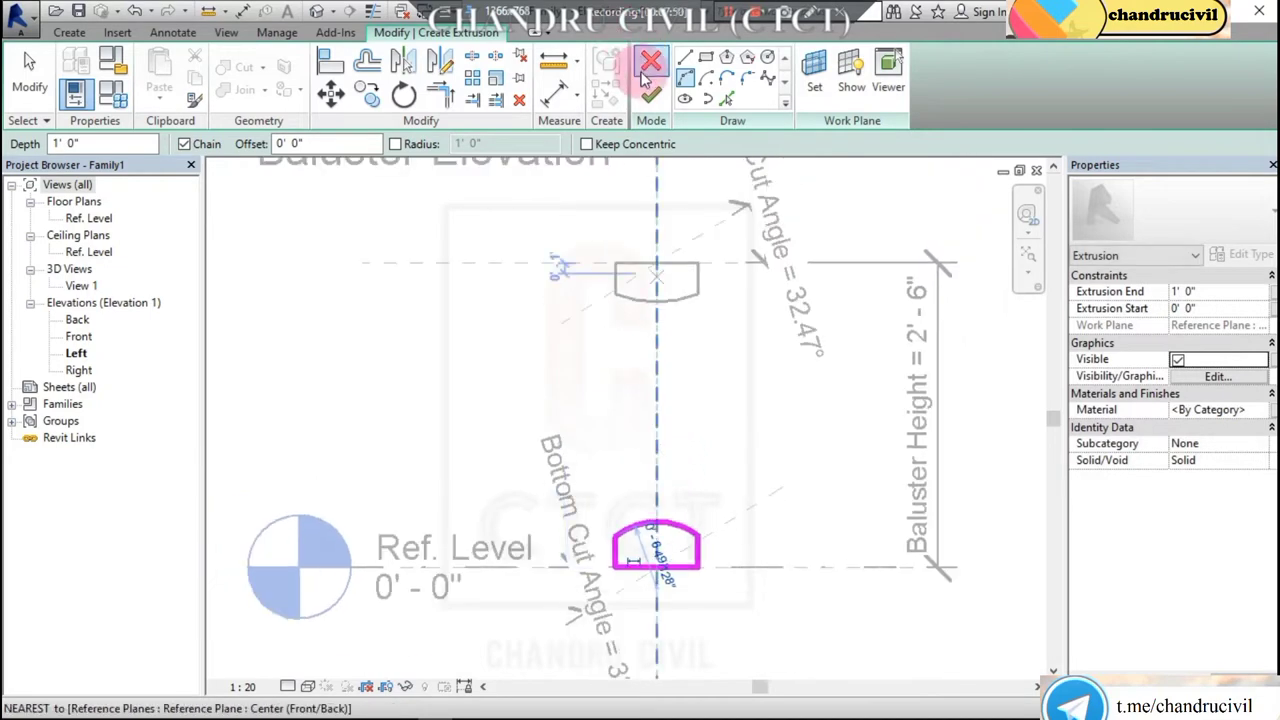
{"action": "left_click", "coordinate": [650, 95]}
{"action": "left_click", "coordinate": [973, 408]}
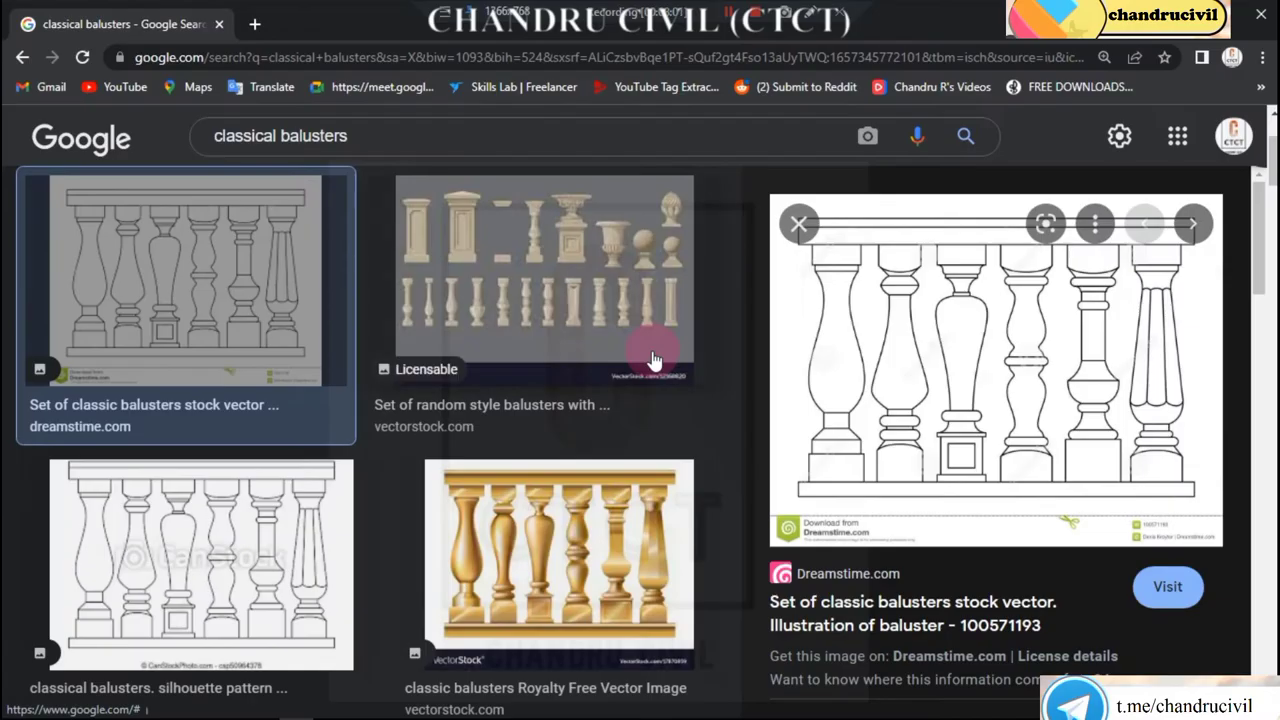
Bring up the Dreamstime classical balusters reference image from the Google Images results.
{"action": "left_click", "coordinate": [956, 268]}
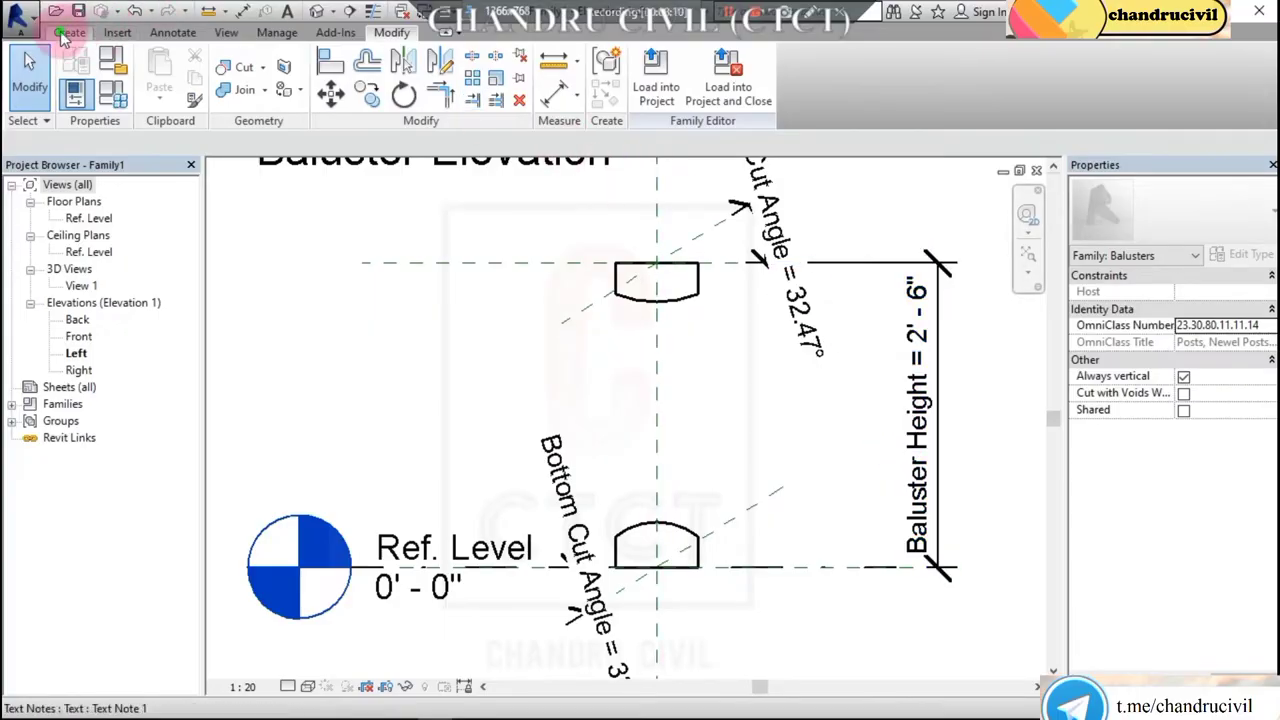
Start a revolve form sketched on the Center (Left/Right) reference plane, drawing boundary lines.
{"action": "left_click", "coordinate": [66, 33]}
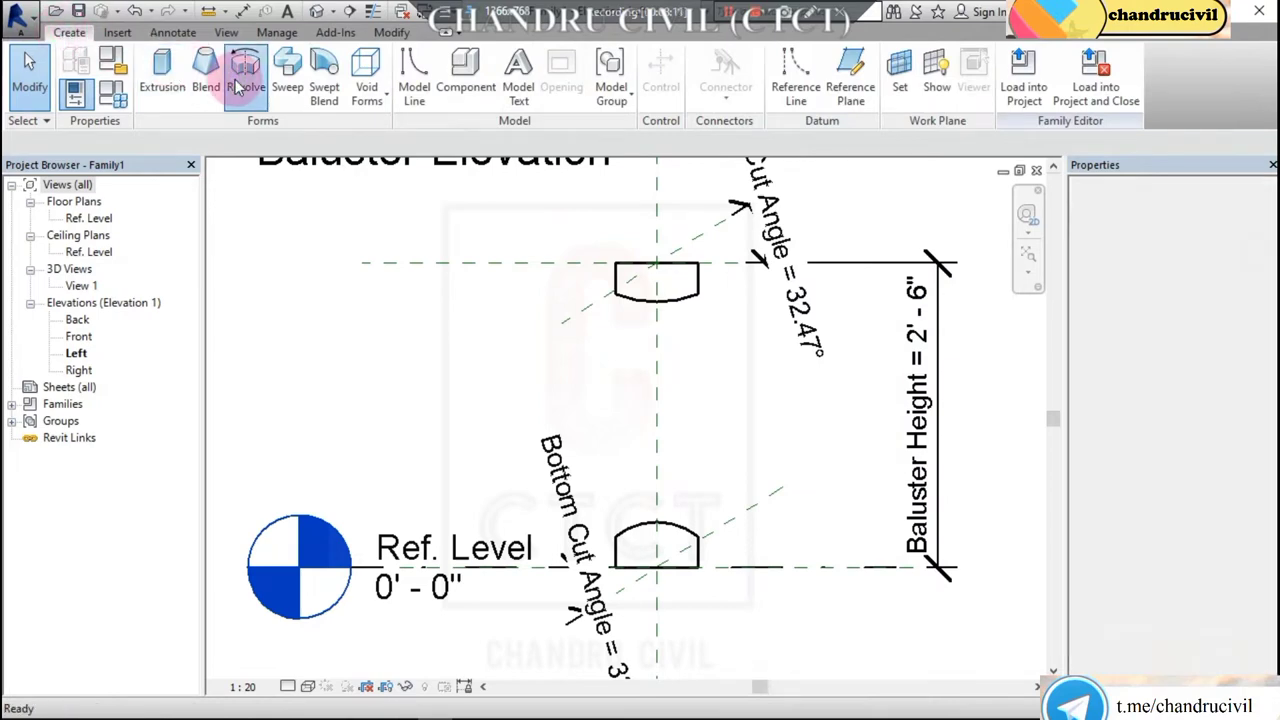
{"action": "left_click", "coordinate": [240, 75]}
{"action": "left_click", "coordinate": [505, 370]}
{"action": "left_click", "coordinate": [630, 368]}
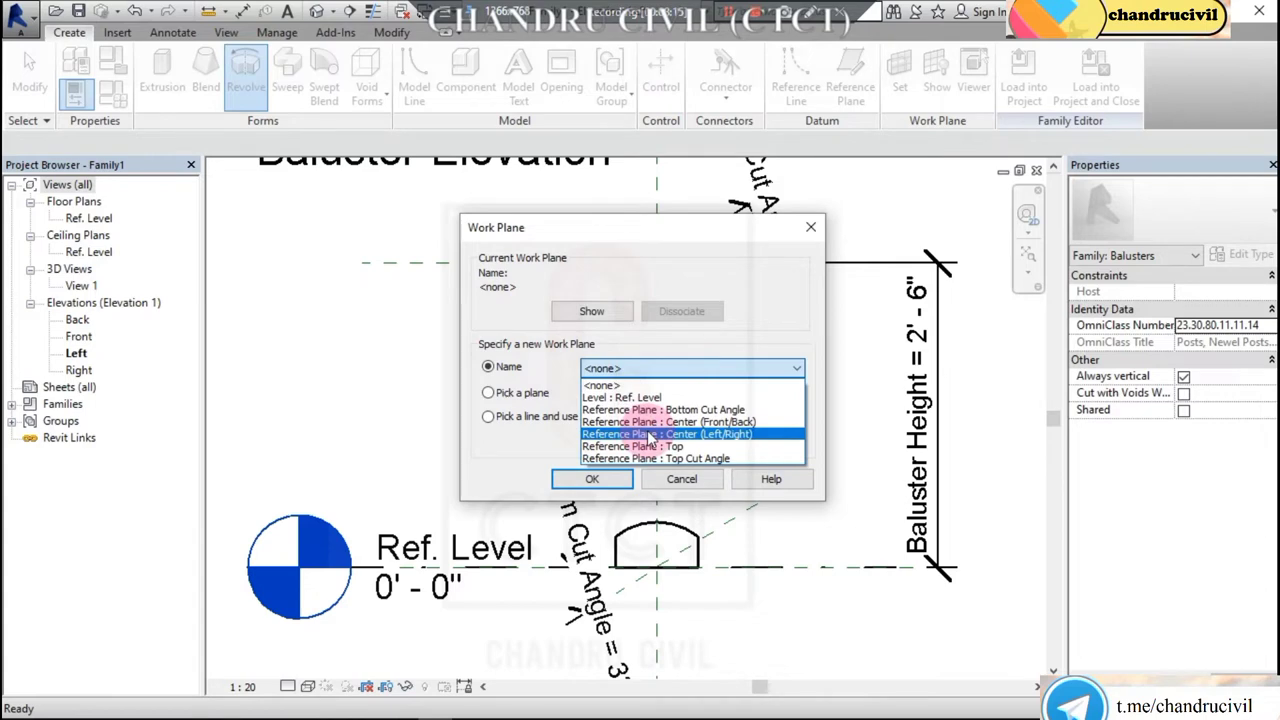
{"action": "left_click", "coordinate": [650, 435]}
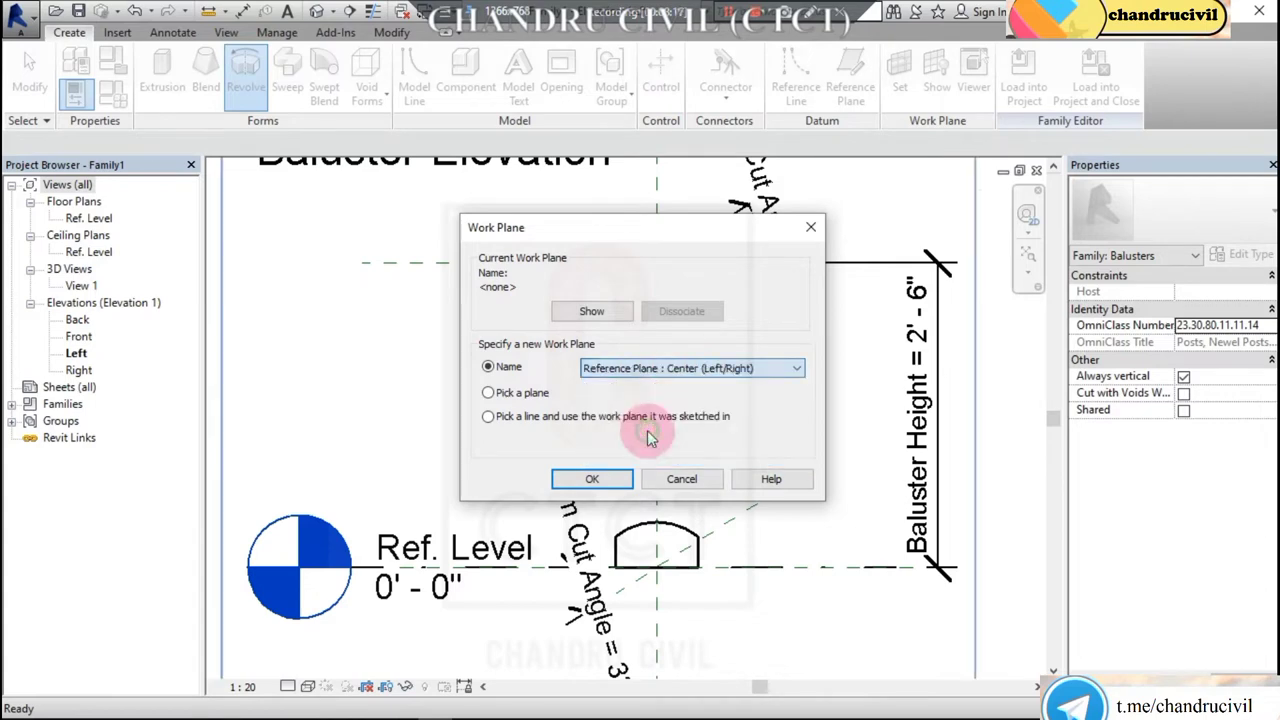
{"action": "left_click", "coordinate": [594, 480]}
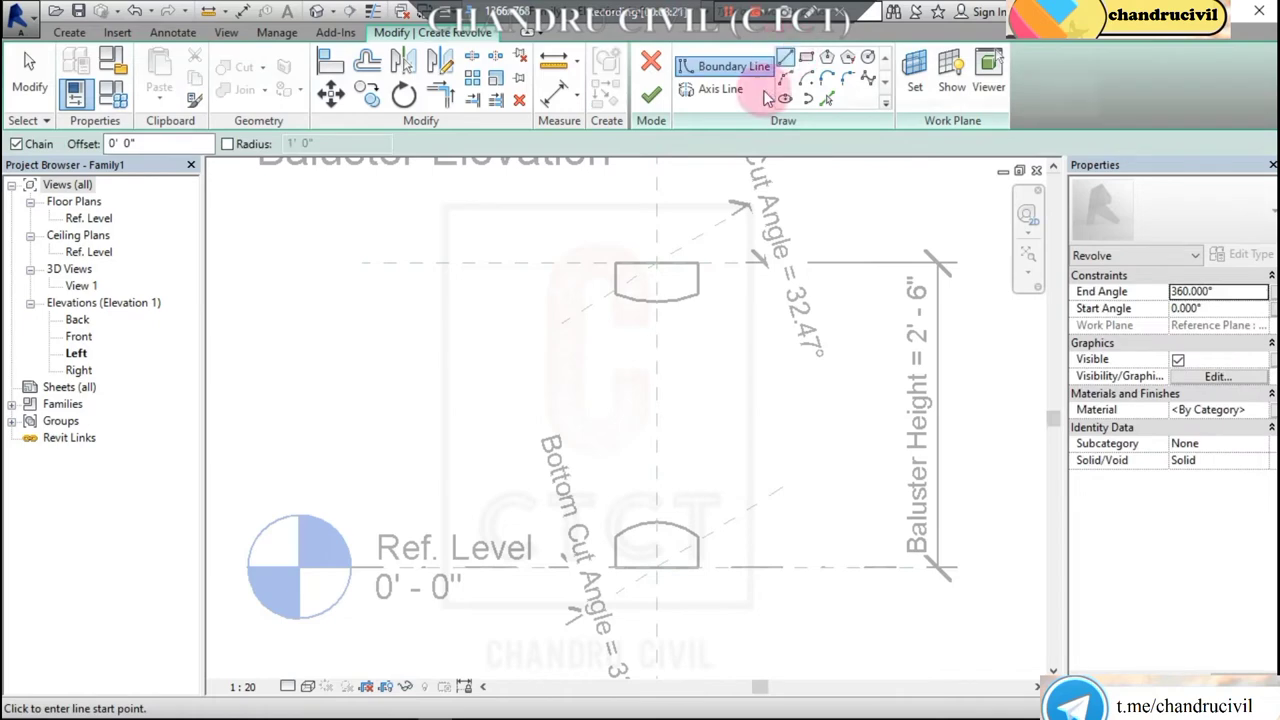
{"action": "left_click", "coordinate": [693, 293]}
Draw the first outline segments down from the top block's lower corner using arc and spline.
{"action": "scroll", "coordinate": [690, 292], "scroll_direction": "up", "scroll_amount": 3}
{"action": "scroll", "coordinate": [688, 291], "scroll_direction": "up", "scroll_amount": 3}
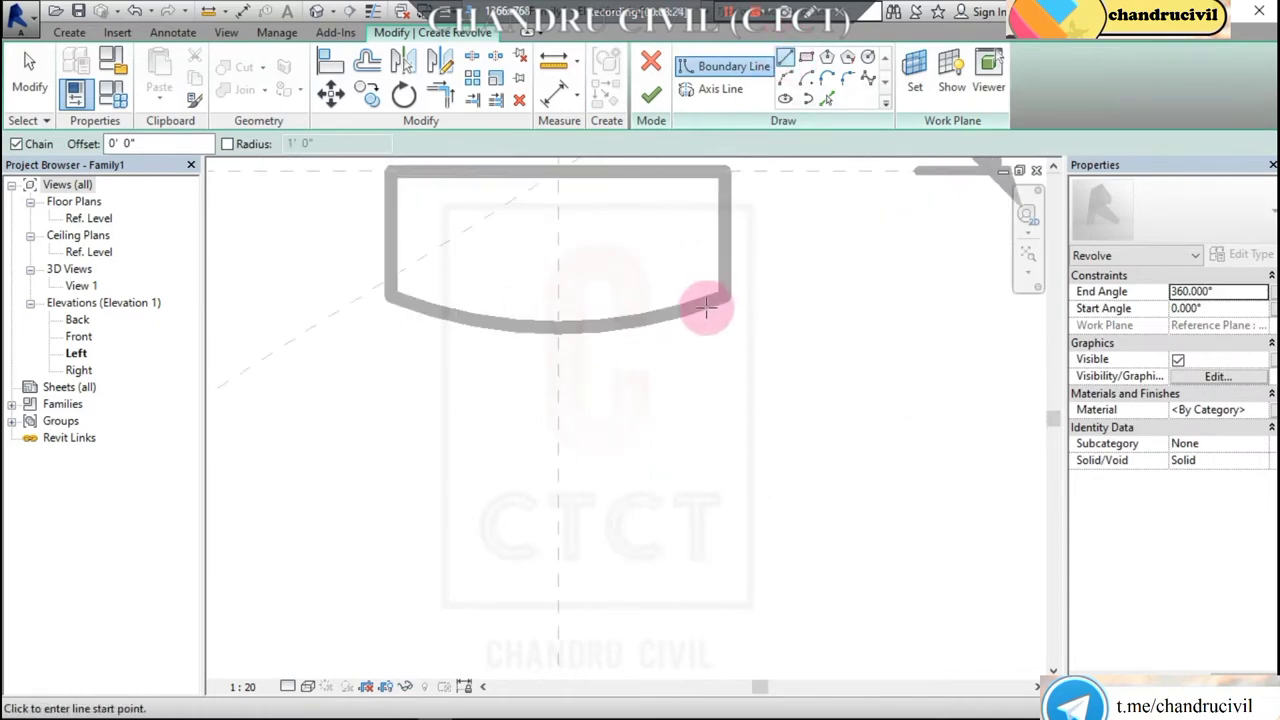
{"action": "left_click", "coordinate": [703, 304]}
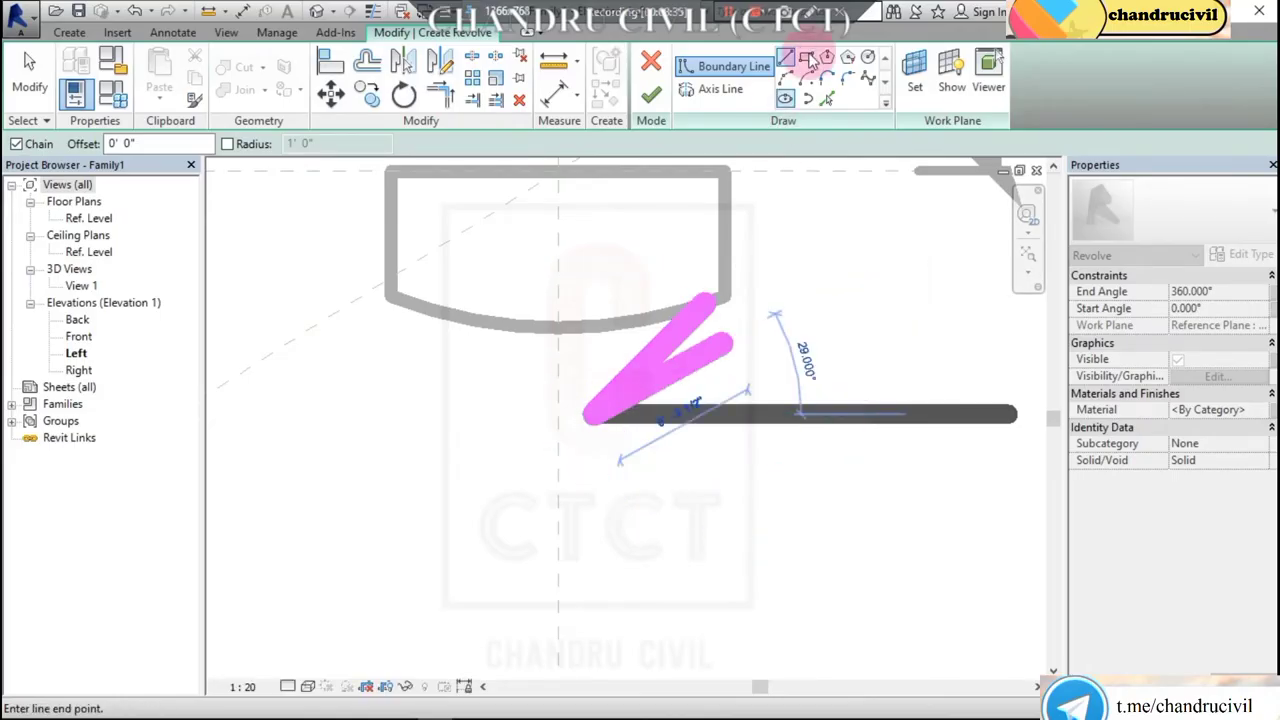
{"action": "left_click", "coordinate": [786, 78]}
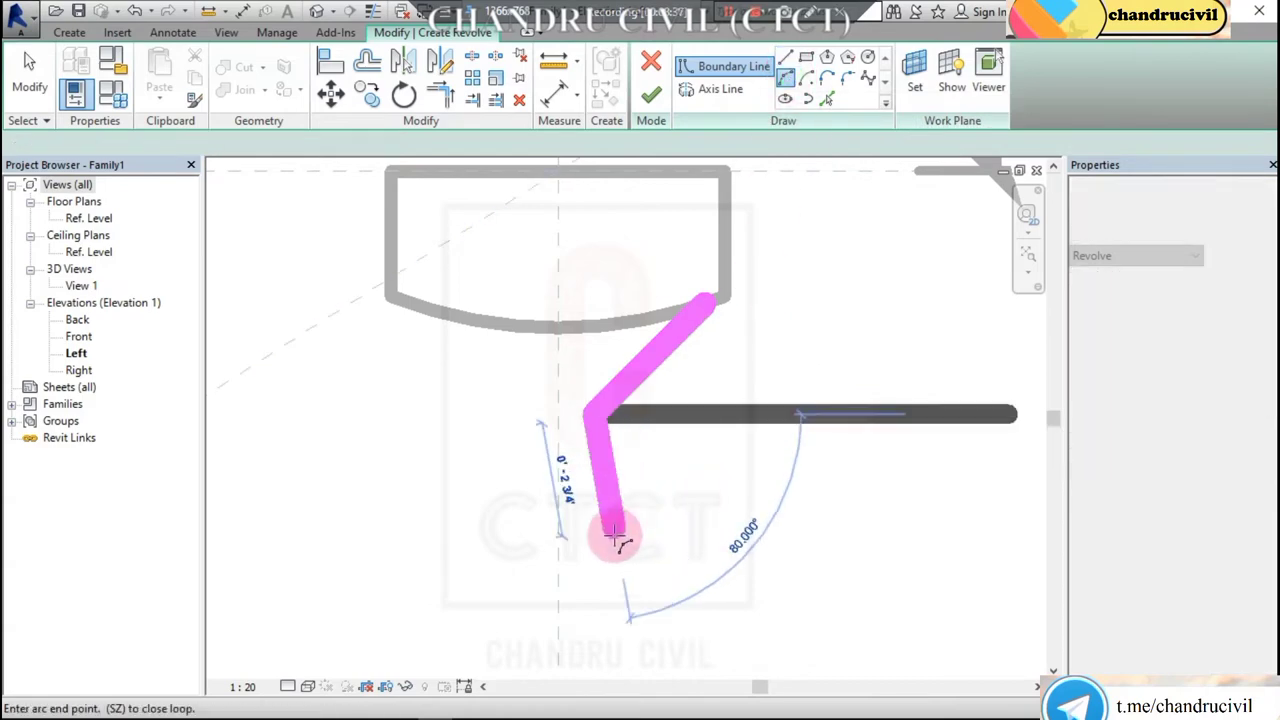
{"action": "left_click", "coordinate": [597, 556]}
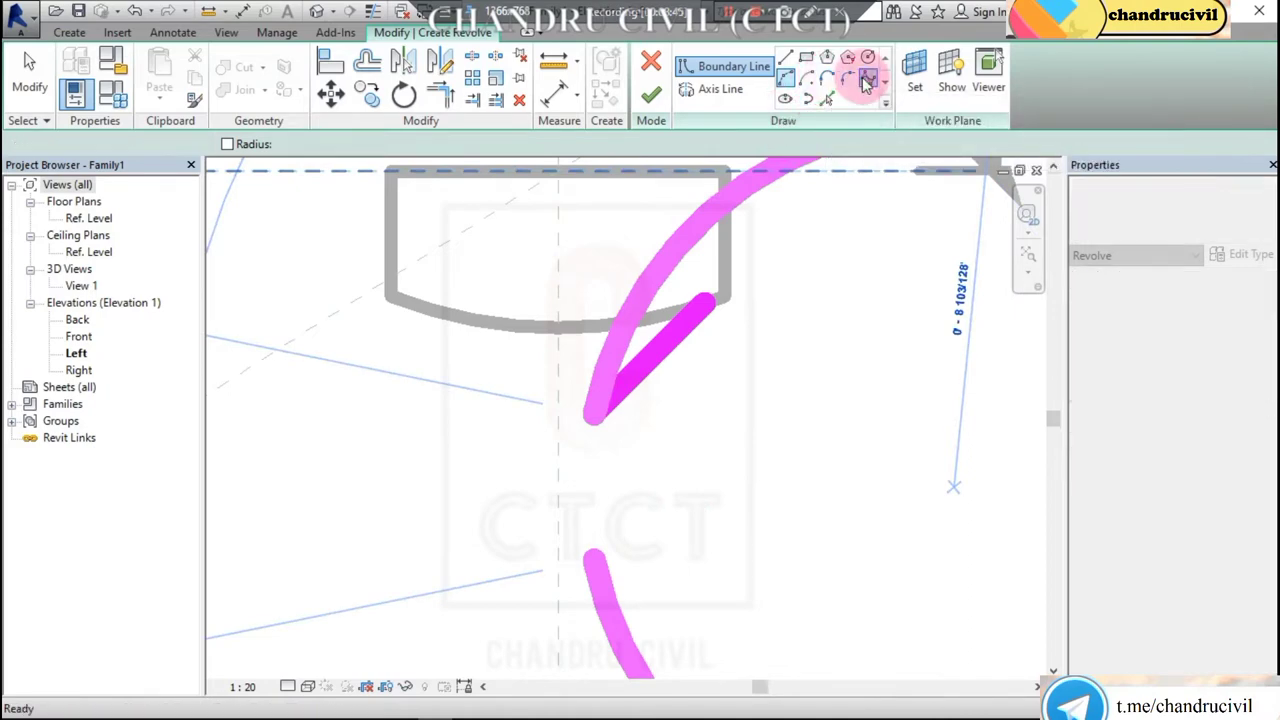
{"action": "left_click", "coordinate": [864, 80]}
{"action": "left_click", "coordinate": [580, 425]}
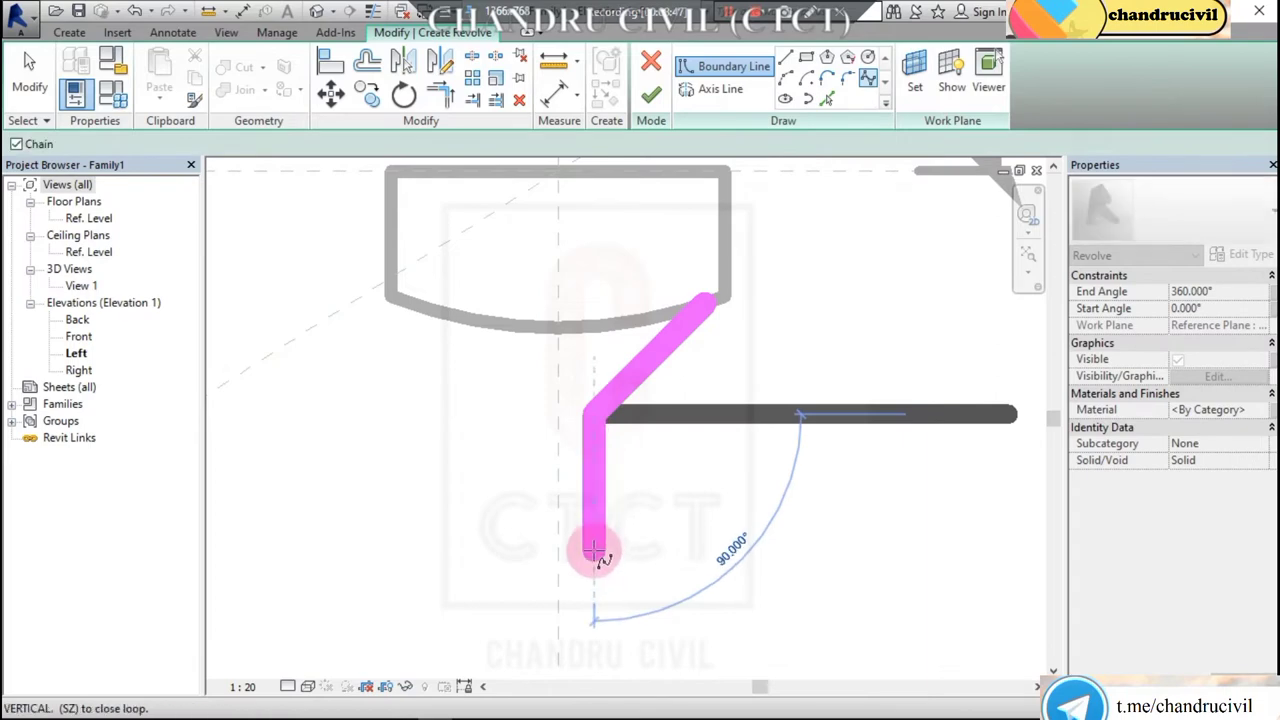
{"action": "left_click", "coordinate": [594, 549]}
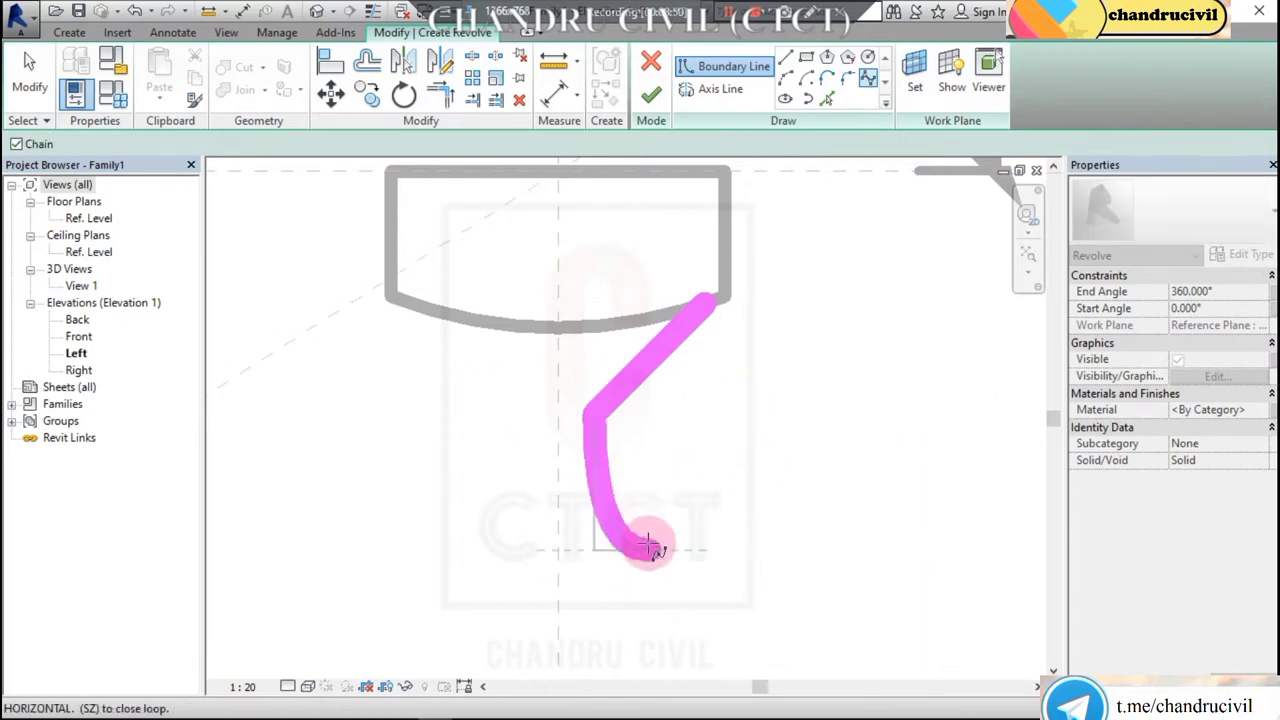
{"action": "key", "text": "Escape"}
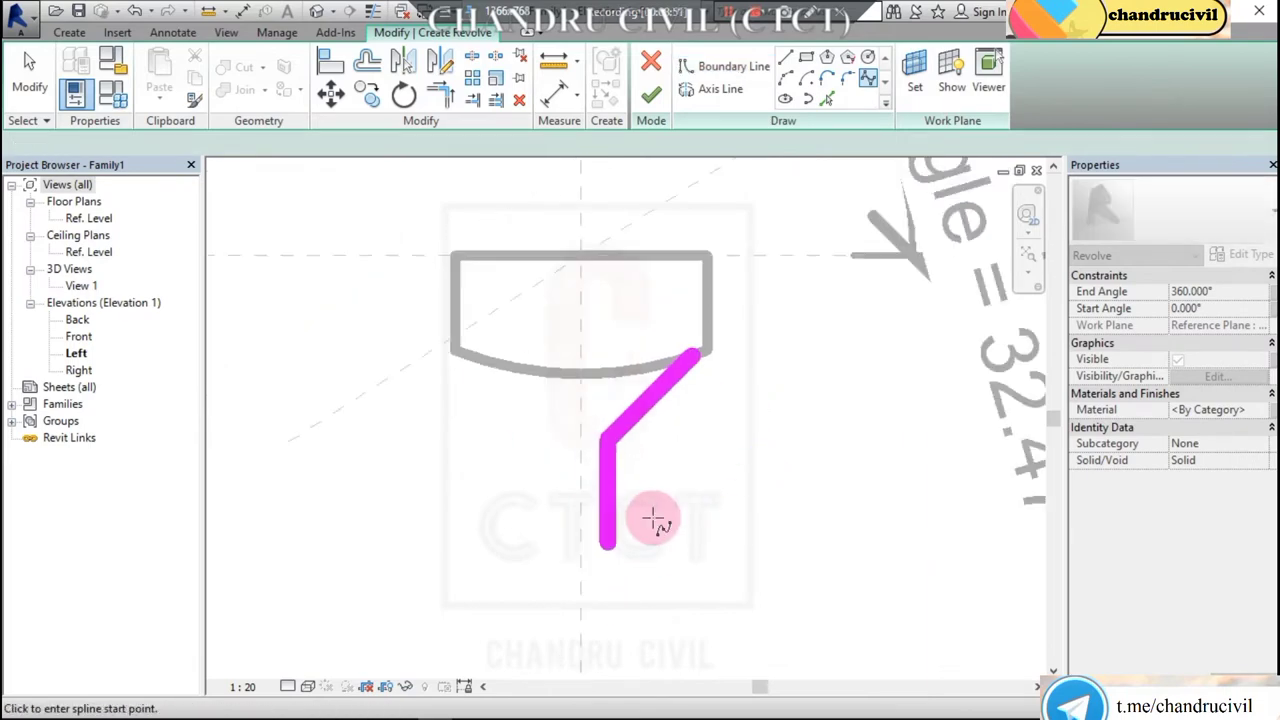
Add straight outline segments along the lower profile, then undo the last one.
{"action": "middle_click_drag", "start_coordinate": [654, 523], "coordinate": [578, 300]}
{"action": "scroll", "coordinate": [578, 298], "scroll_direction": "down", "scroll_amount": 1}
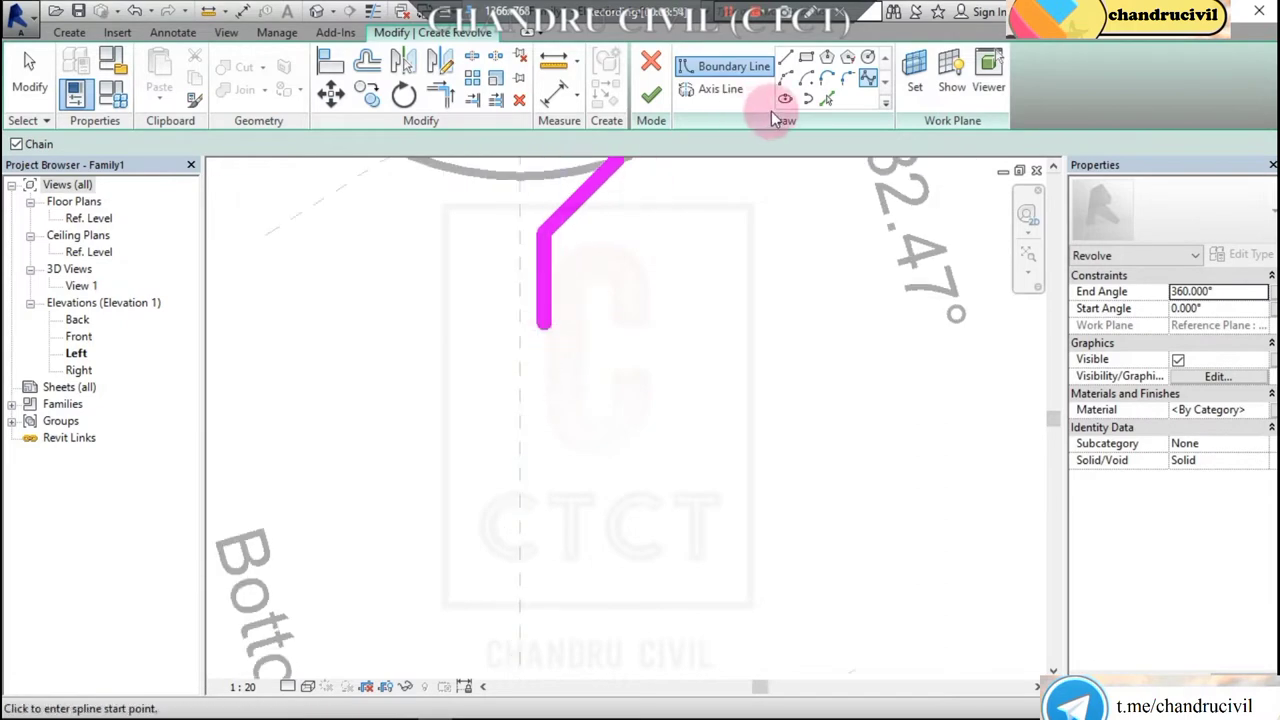
{"action": "left_click", "coordinate": [785, 58]}
{"action": "left_click", "coordinate": [543, 323]}
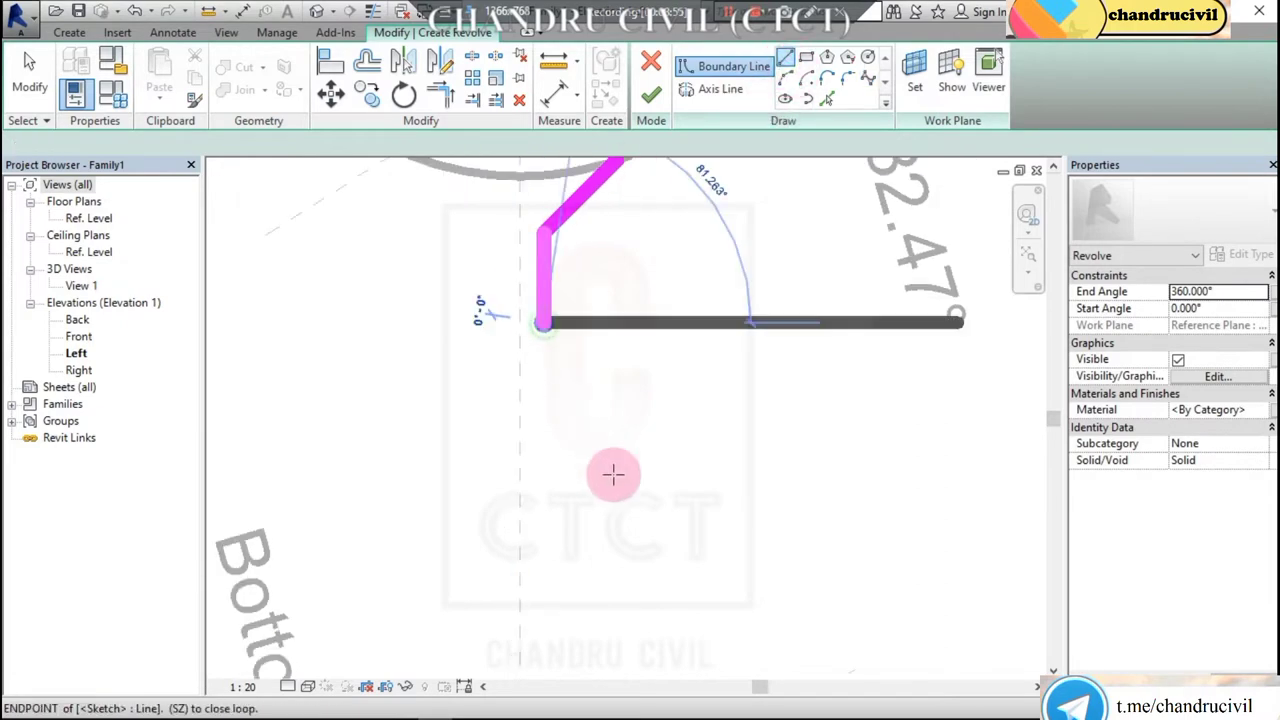
{"action": "scroll", "coordinate": [602, 558], "scroll_direction": "down", "scroll_amount": 1}
{"action": "middle_click_drag", "start_coordinate": [608, 575], "coordinate": [587, 298]}
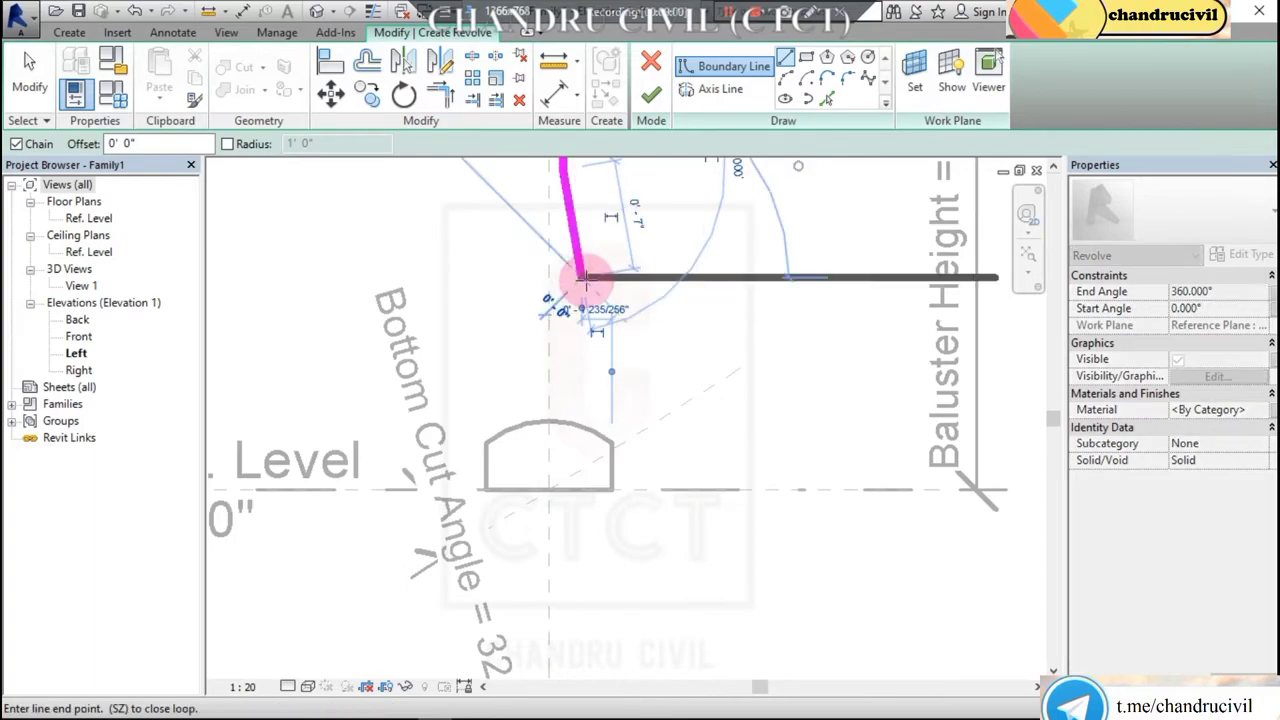
{"action": "mouse_move", "coordinate": [995, 370]}
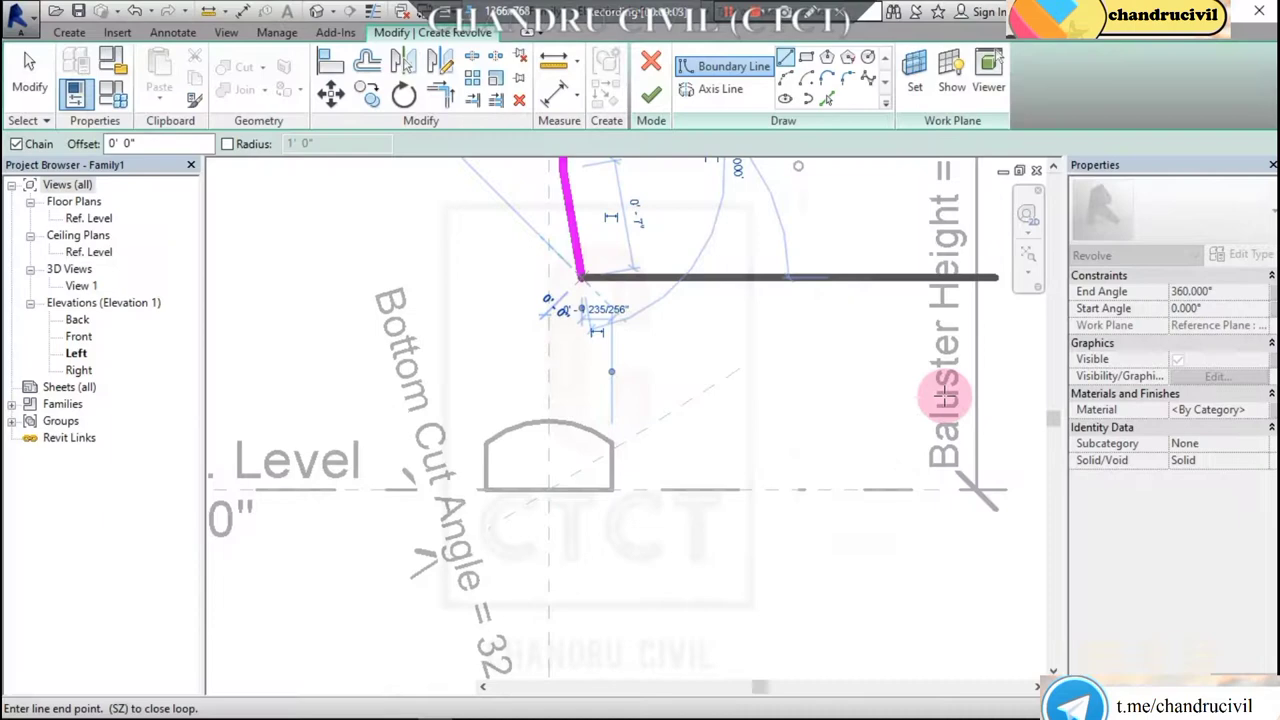
{"action": "left_click", "coordinate": [583, 276]}
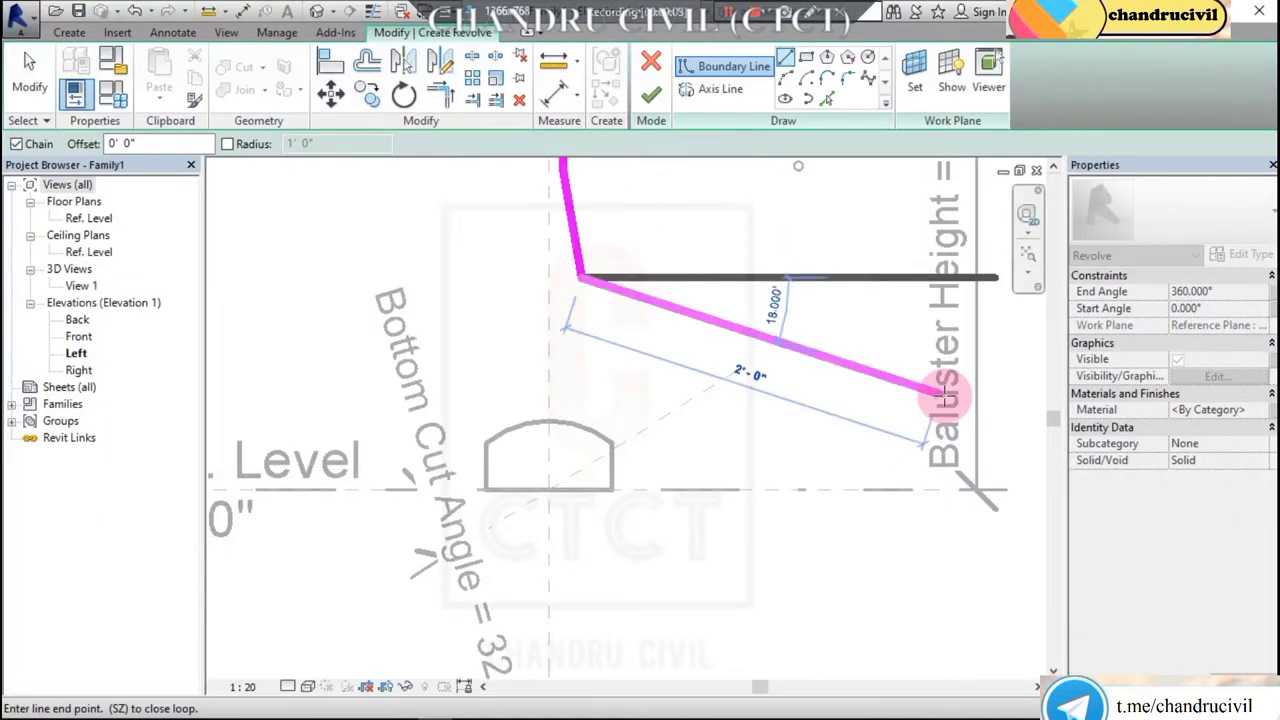
{"action": "middle_click_drag", "start_coordinate": [580, 268], "coordinate": [590, 345]}
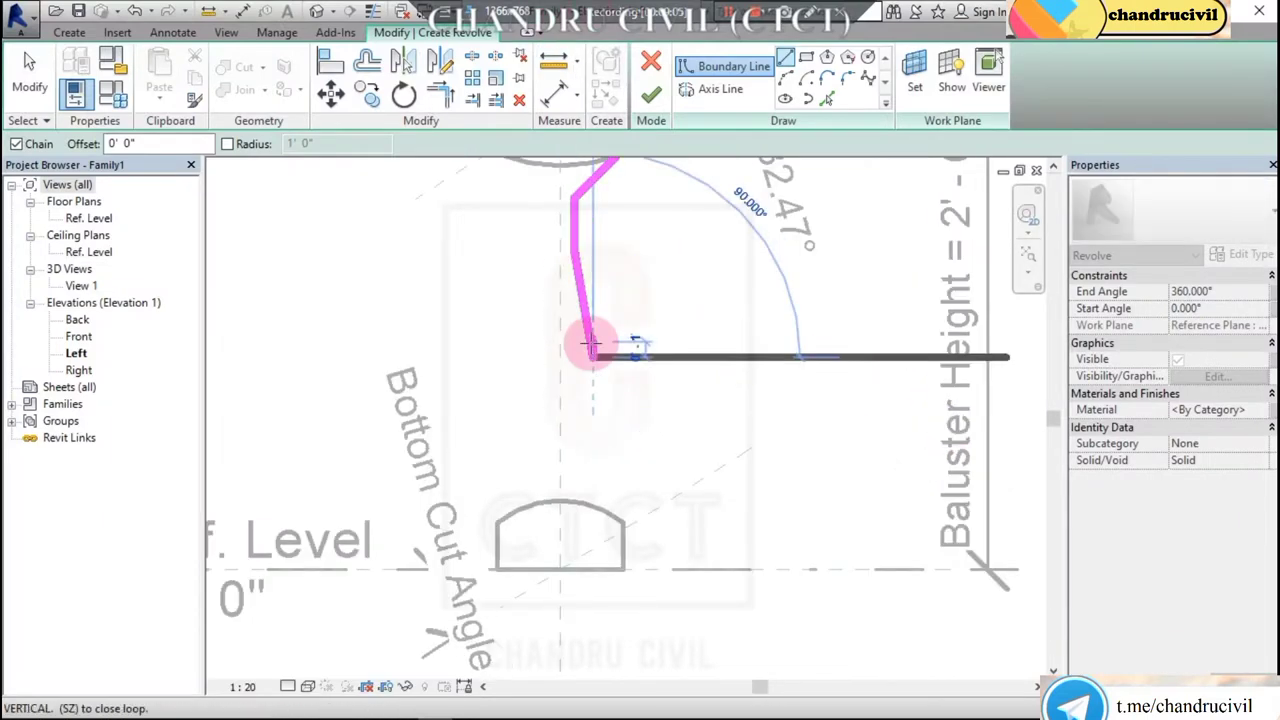
{"action": "left_click", "coordinate": [591, 345]}
{"action": "key", "text": "Escape"}
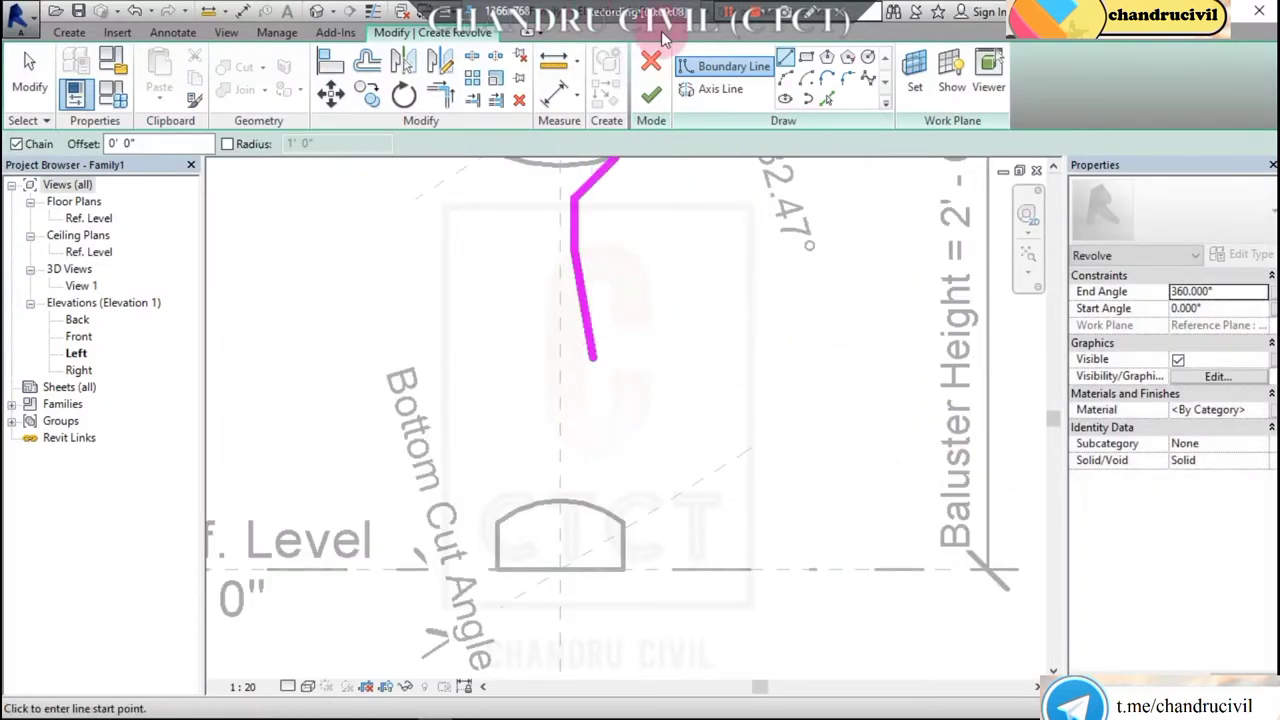
{"action": "key", "text": "ctrl+z"}
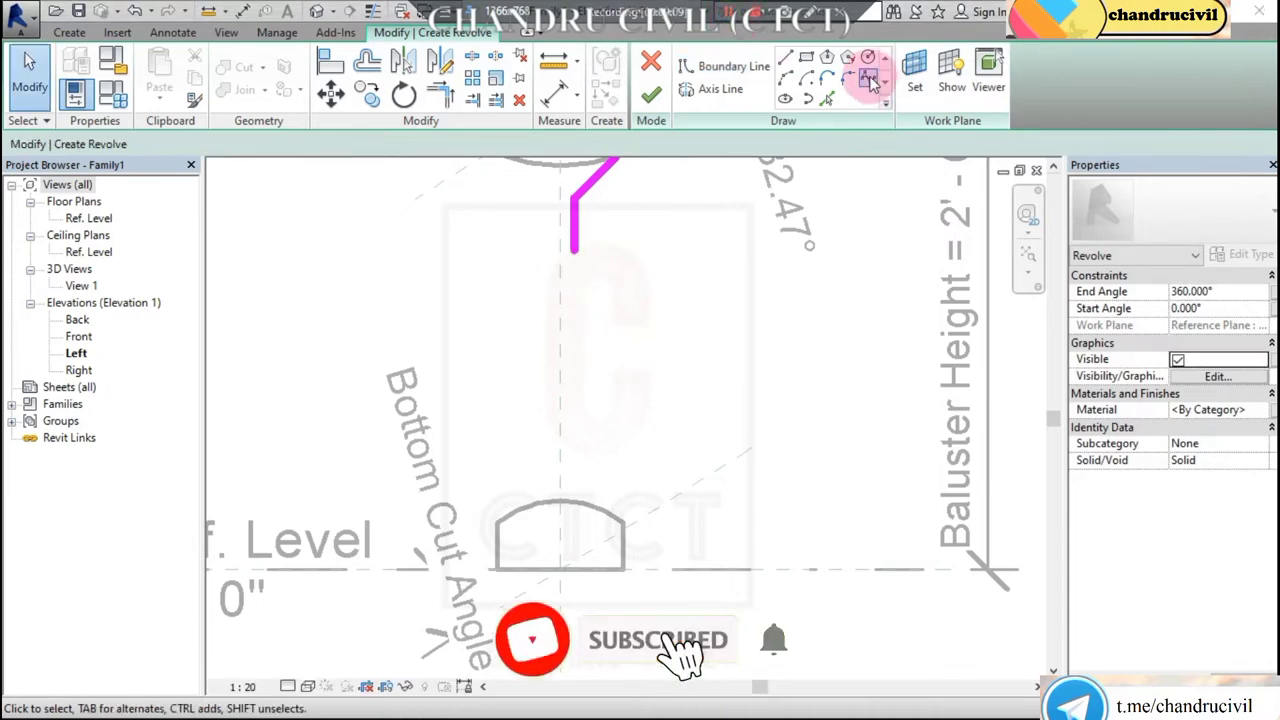
Draw a spline bulging outward into the baluster belly, ending on the base's top edge.
{"action": "left_click", "coordinate": [868, 80]}
{"action": "left_click", "coordinate": [574, 252]}
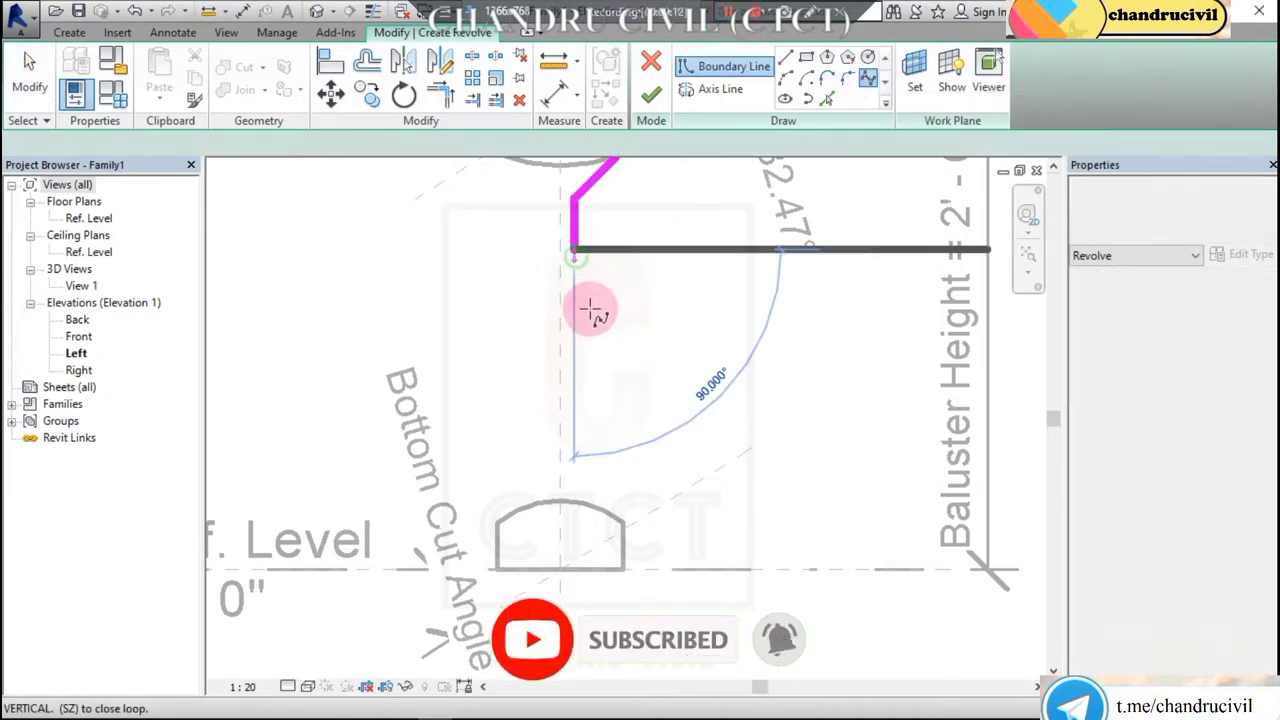
{"action": "left_click", "coordinate": [591, 334]}
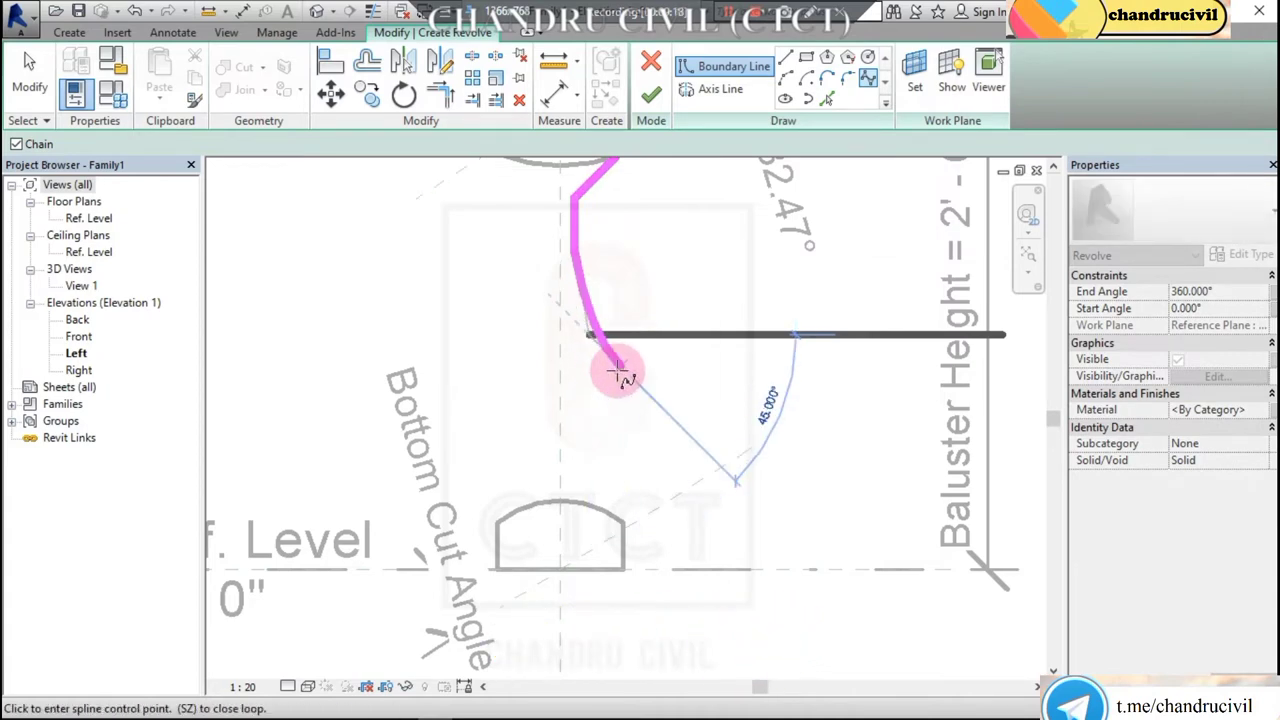
{"action": "left_click", "coordinate": [618, 368]}
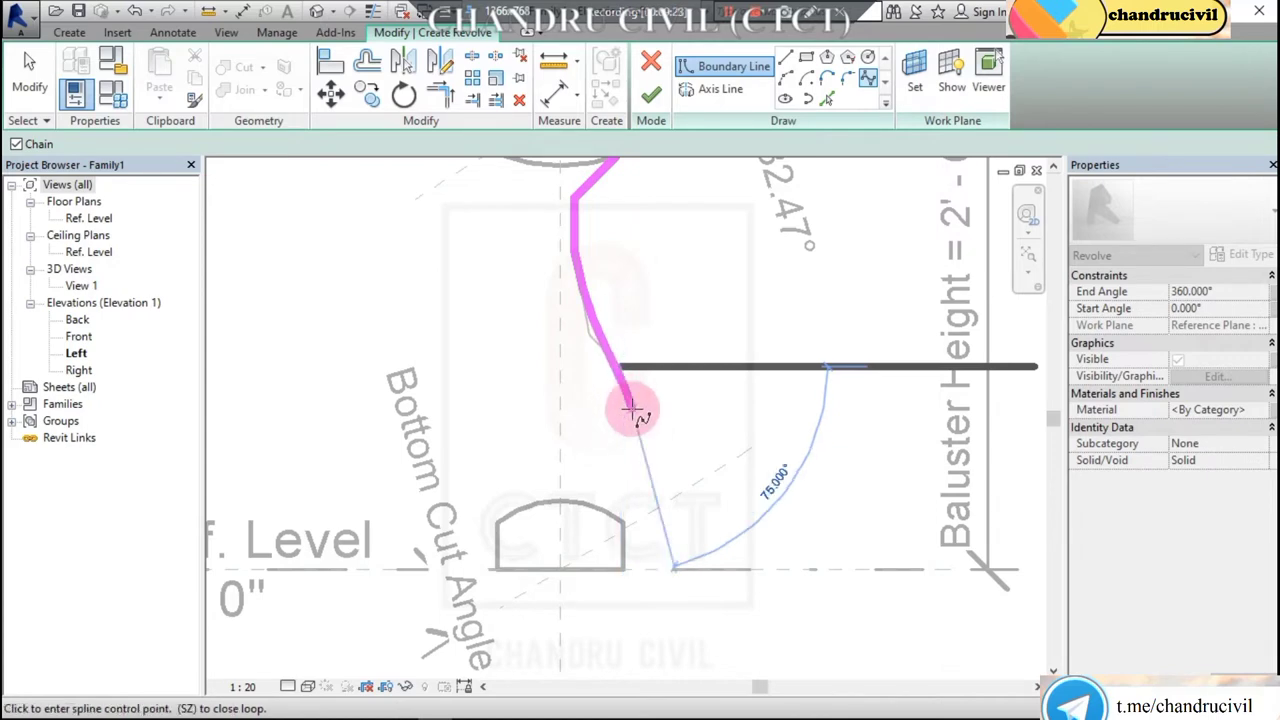
{"action": "left_click", "coordinate": [620, 407]}
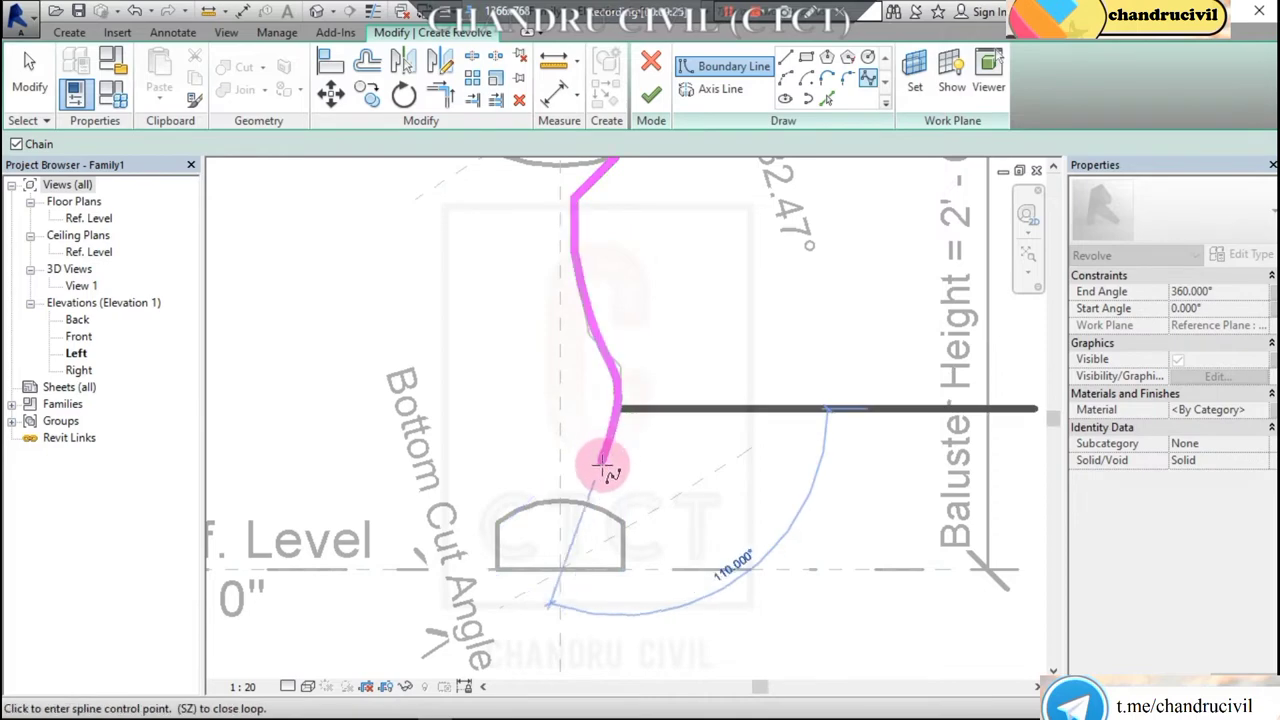
{"action": "left_click", "coordinate": [612, 470]}
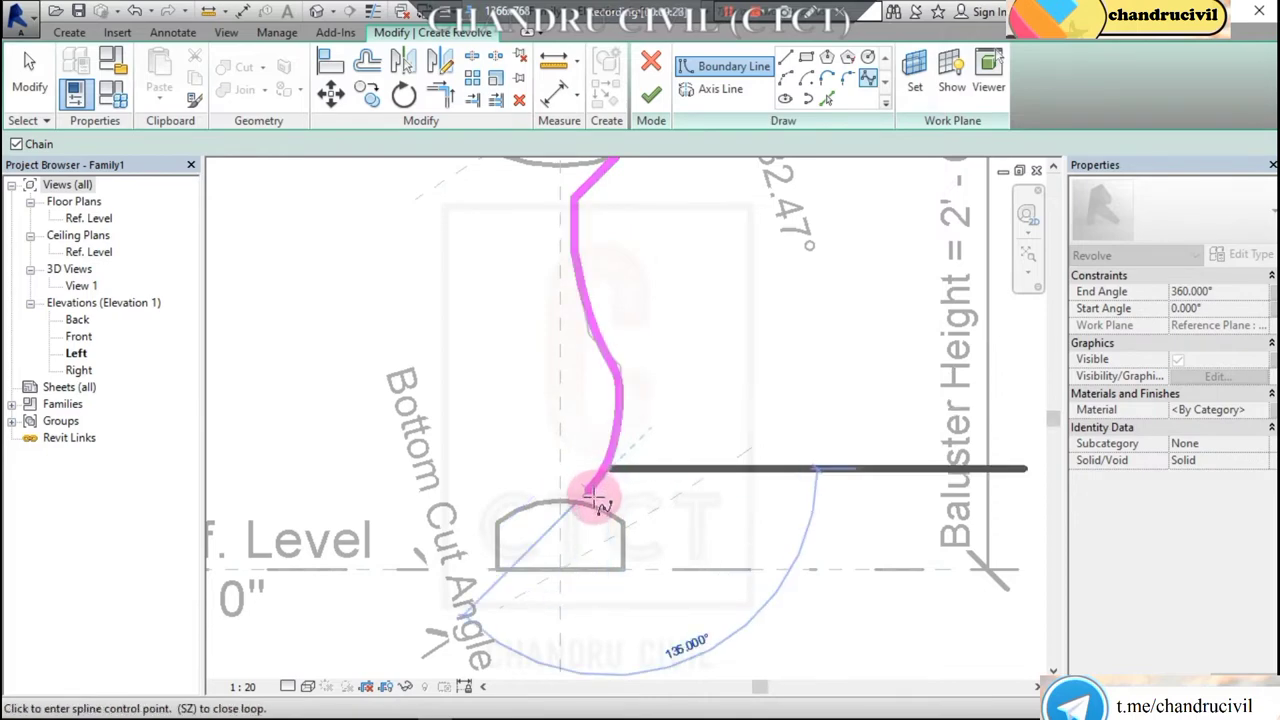
{"action": "left_click", "coordinate": [590, 508]}
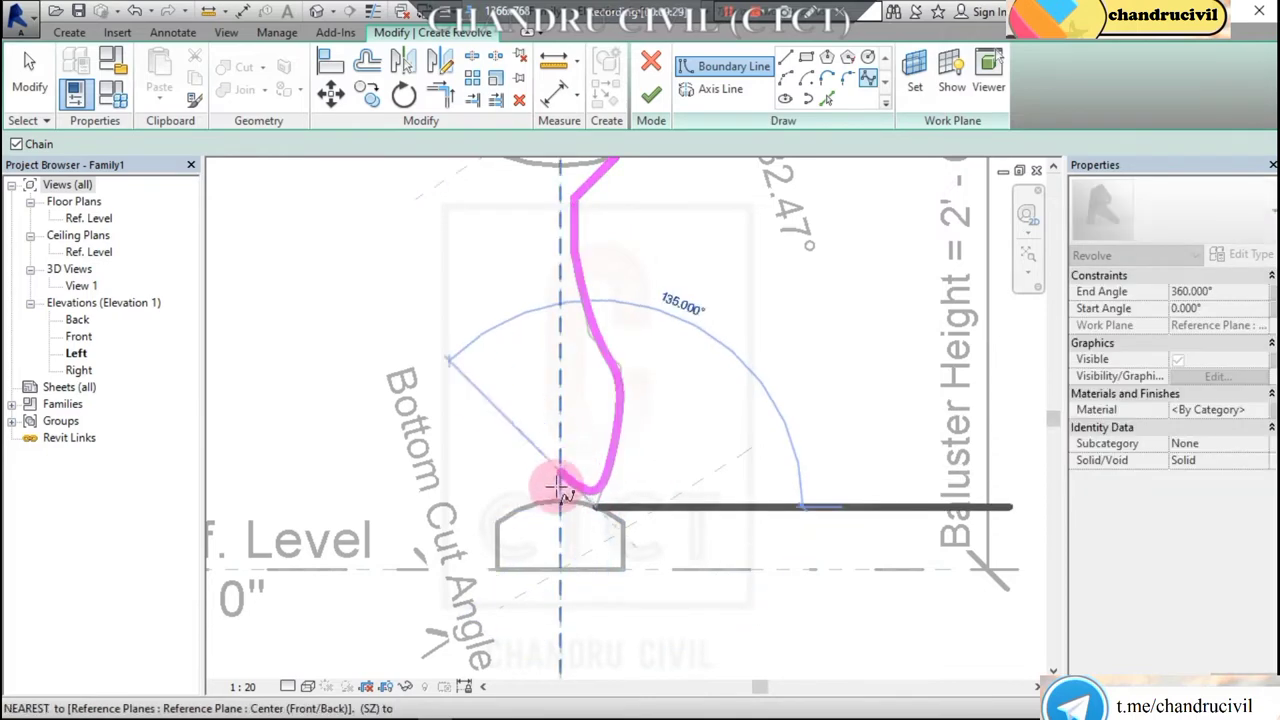
{"action": "left_click", "coordinate": [786, 58]}
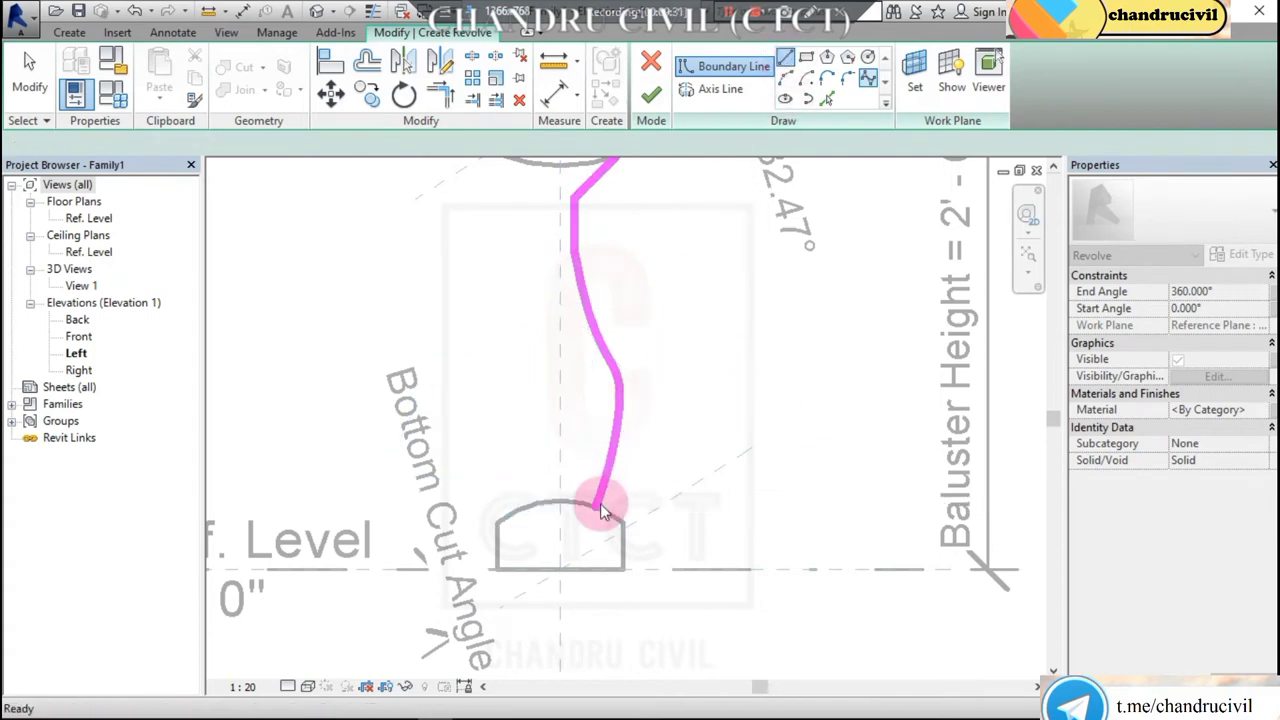
{"action": "key", "text": "Escape"}
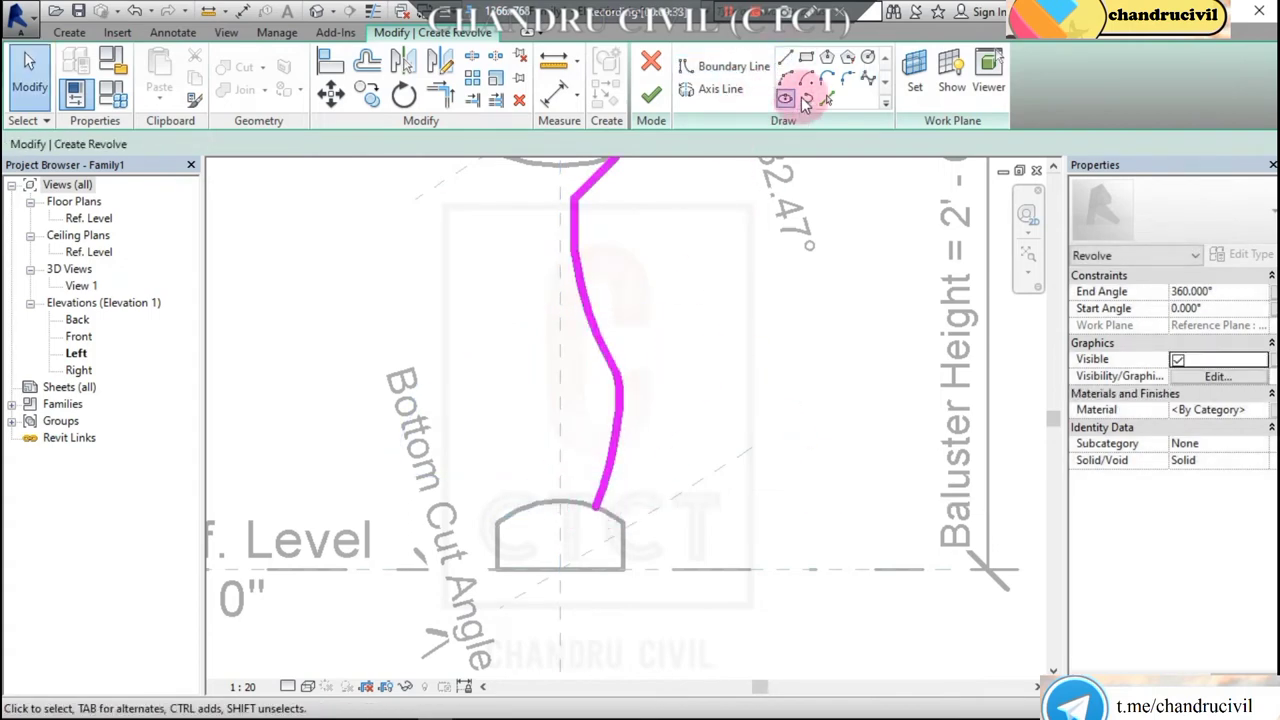
Draw the bottom edge, the vertical edge up the centre line and the top diagonal edge.
{"action": "left_click", "coordinate": [786, 60]}
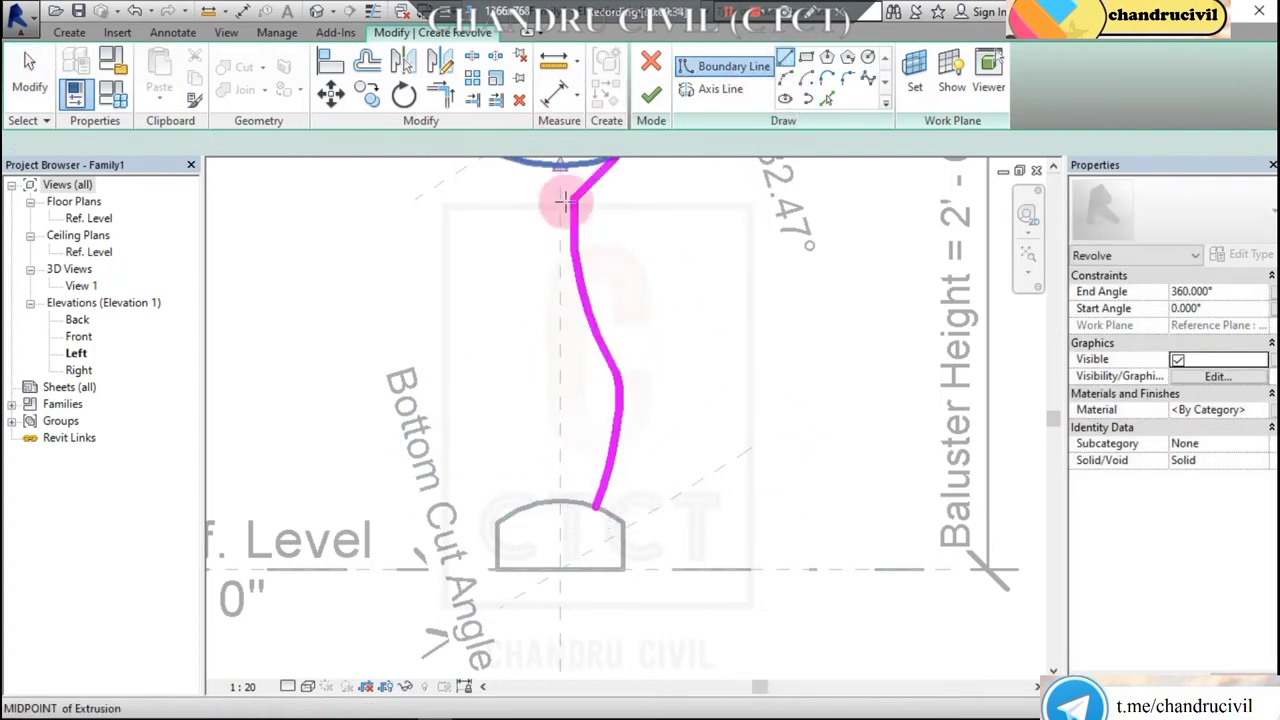
{"action": "left_click", "coordinate": [598, 507]}
{"action": "left_click", "coordinate": [561, 500]}
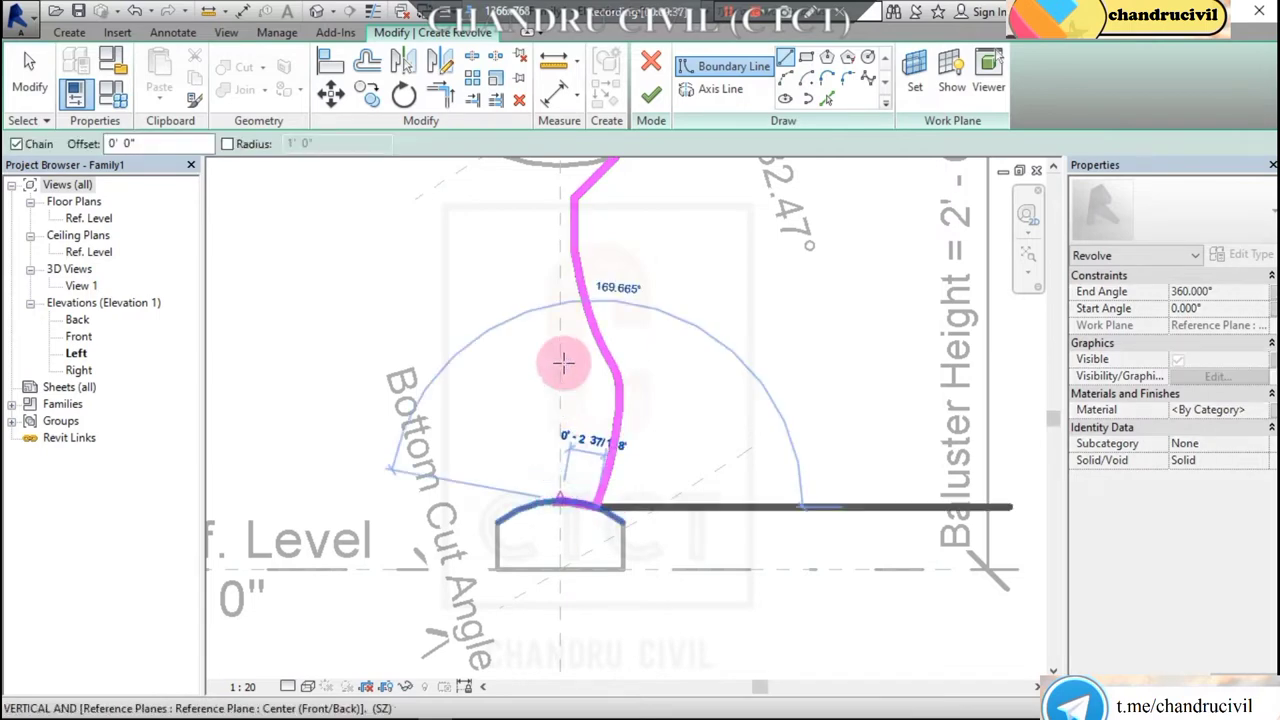
{"action": "left_click", "coordinate": [575, 177]}
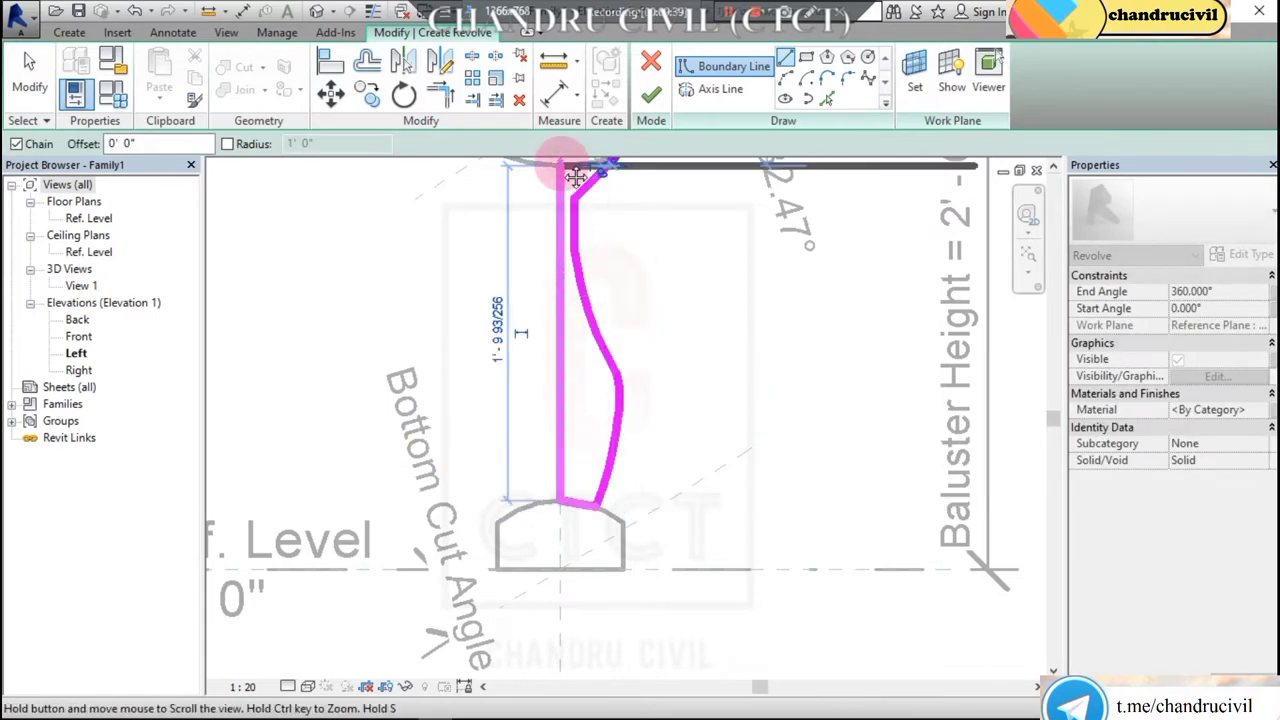
{"action": "middle_click_drag", "start_coordinate": [575, 177], "coordinate": [572, 312]}
{"action": "scroll", "coordinate": [575, 295], "scroll_direction": "up", "scroll_amount": 2}
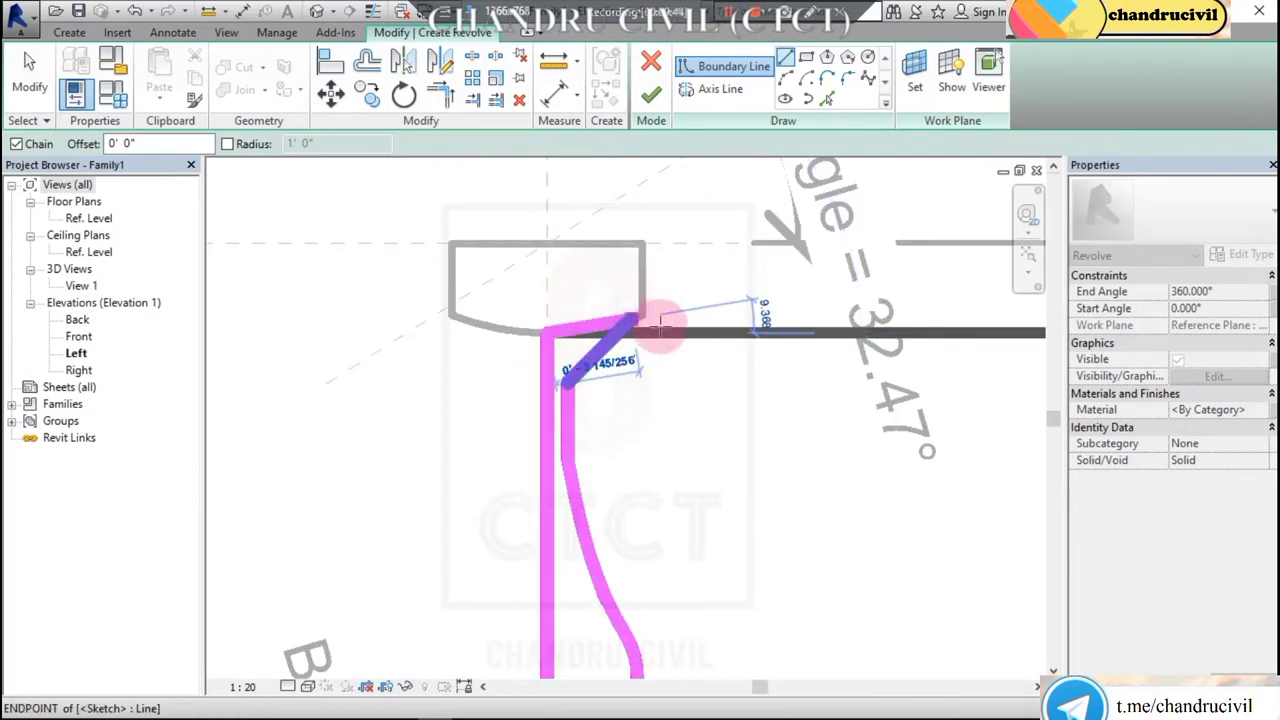
{"action": "left_click", "coordinate": [660, 322]}
{"action": "key", "text": "Escape"}
{"action": "middle_click_drag", "start_coordinate": [669, 331], "coordinate": [676, 200]}
{"action": "key", "text": "Escape"}
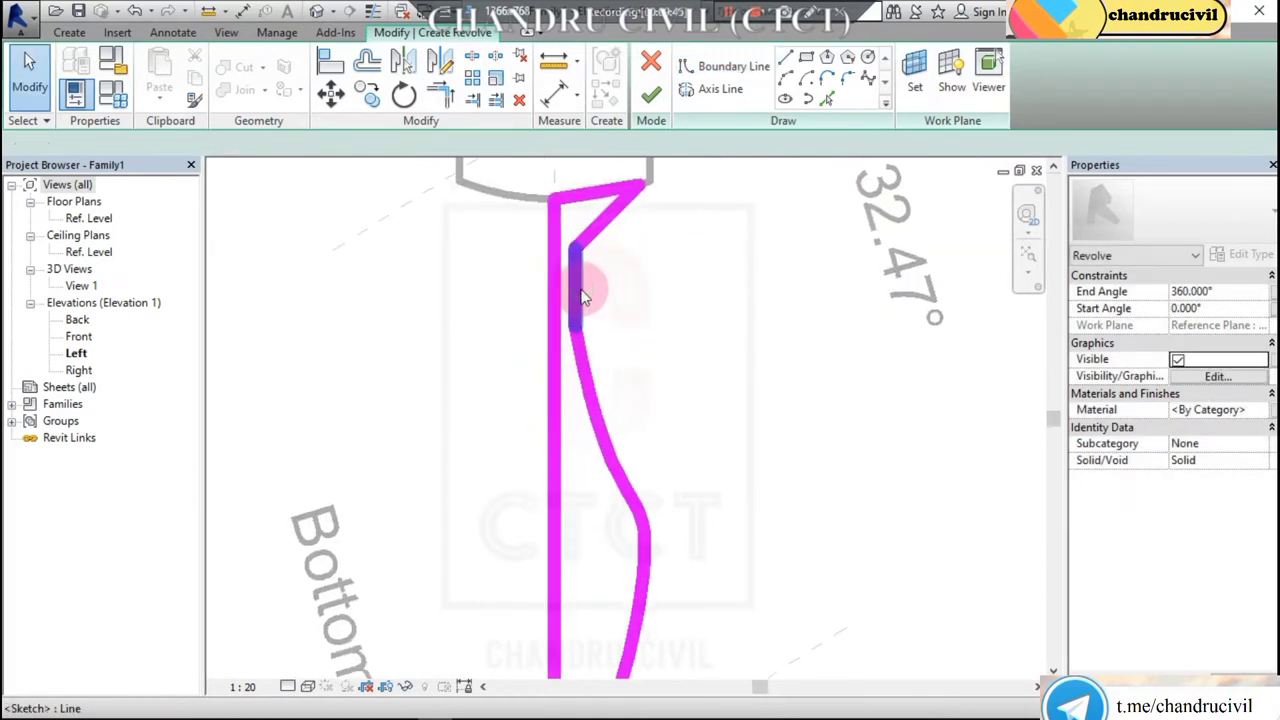
Delete the short leftover segment and bridge the gap with an outward arc as a rounded bead.
{"action": "left_click", "coordinate": [583, 296]}
{"action": "key", "text": "Delete"}
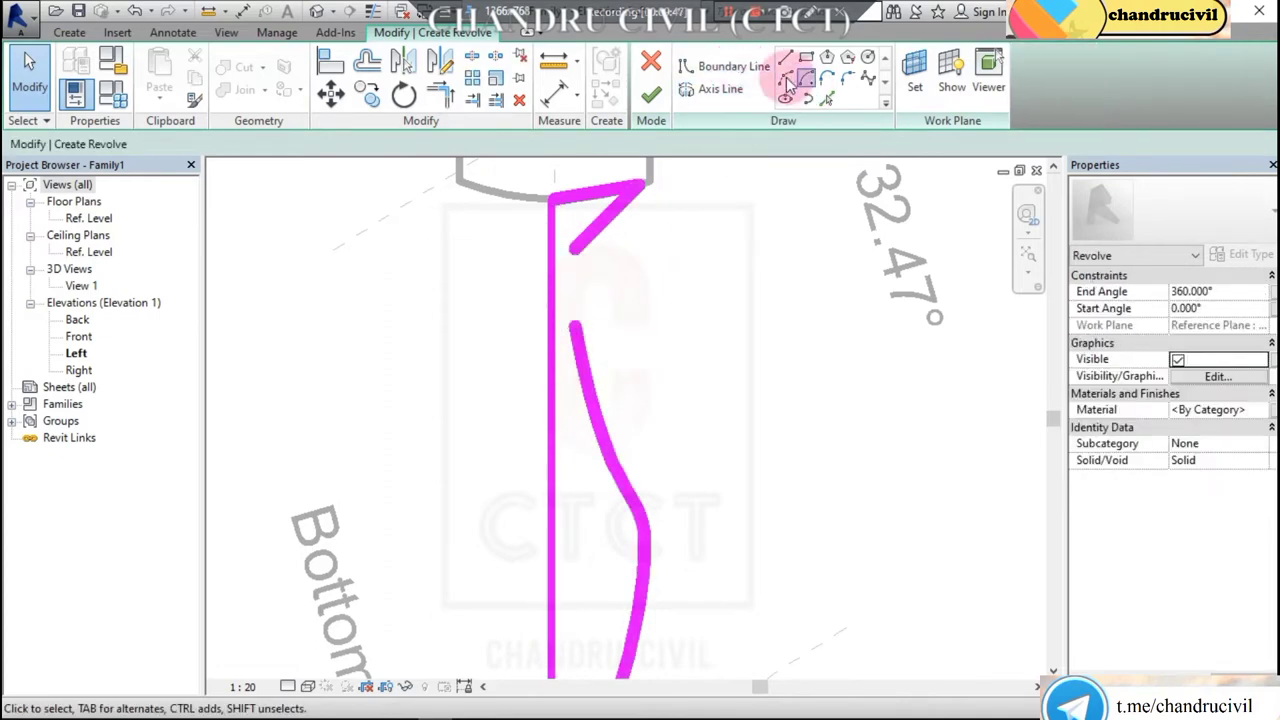
{"action": "left_click", "coordinate": [787, 78]}
{"action": "left_click", "coordinate": [575, 250]}
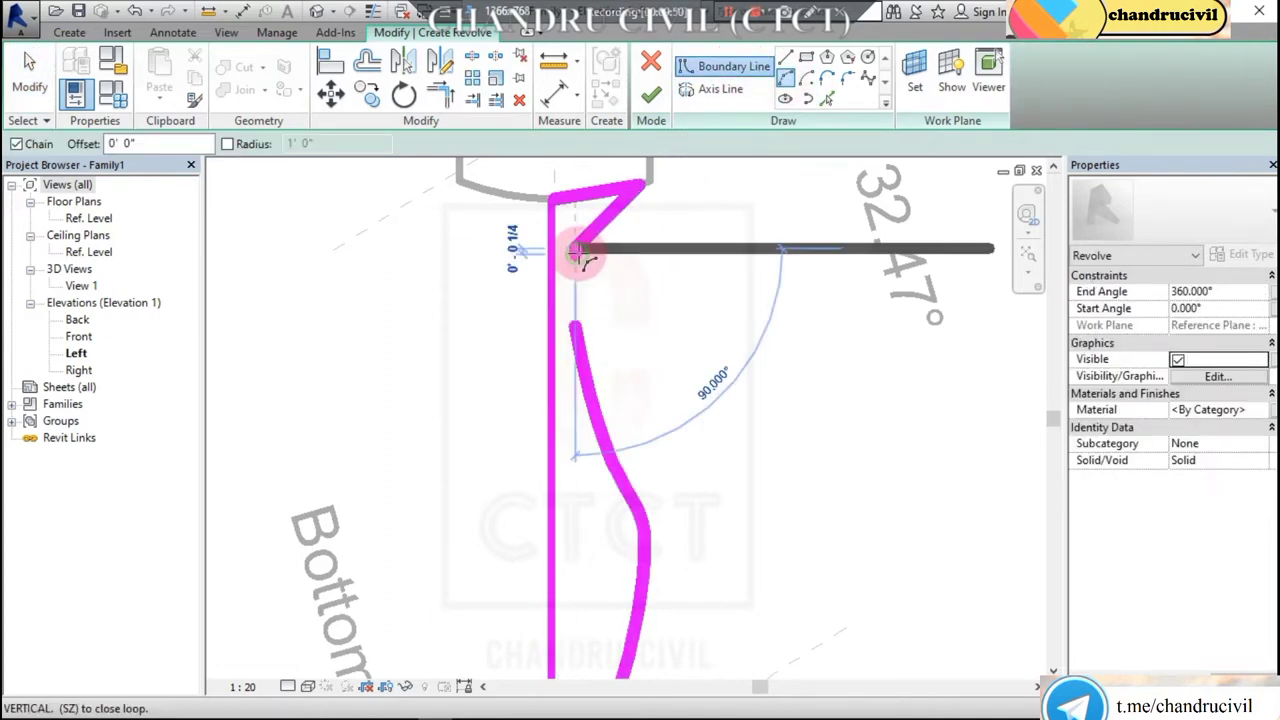
{"action": "left_click", "coordinate": [578, 325]}
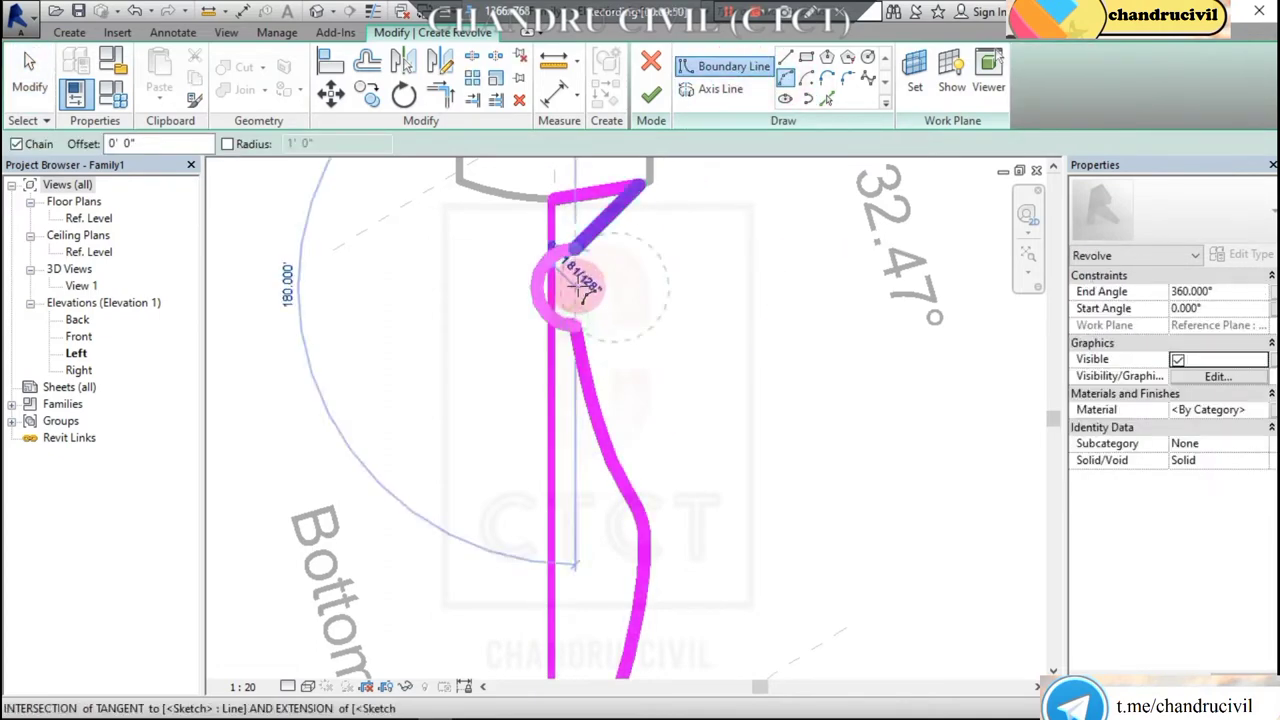
{"action": "left_click", "coordinate": [636, 288]}
{"action": "scroll", "coordinate": [723, 283], "scroll_direction": "down", "scroll_amount": 2}
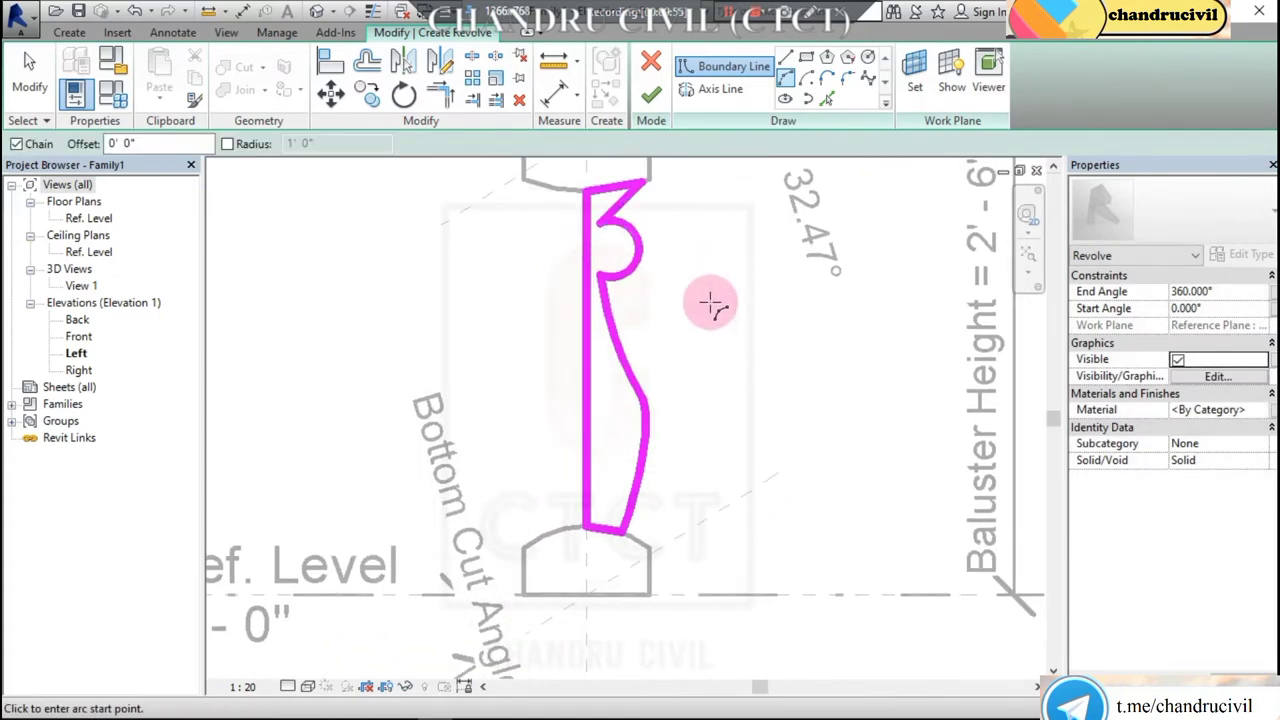
{"action": "key", "text": "Escape"}
{"action": "key", "text": "Escape"}
Drag the spline's control points to smooth its wave down to the base.
{"action": "left_click", "coordinate": [649, 442]}
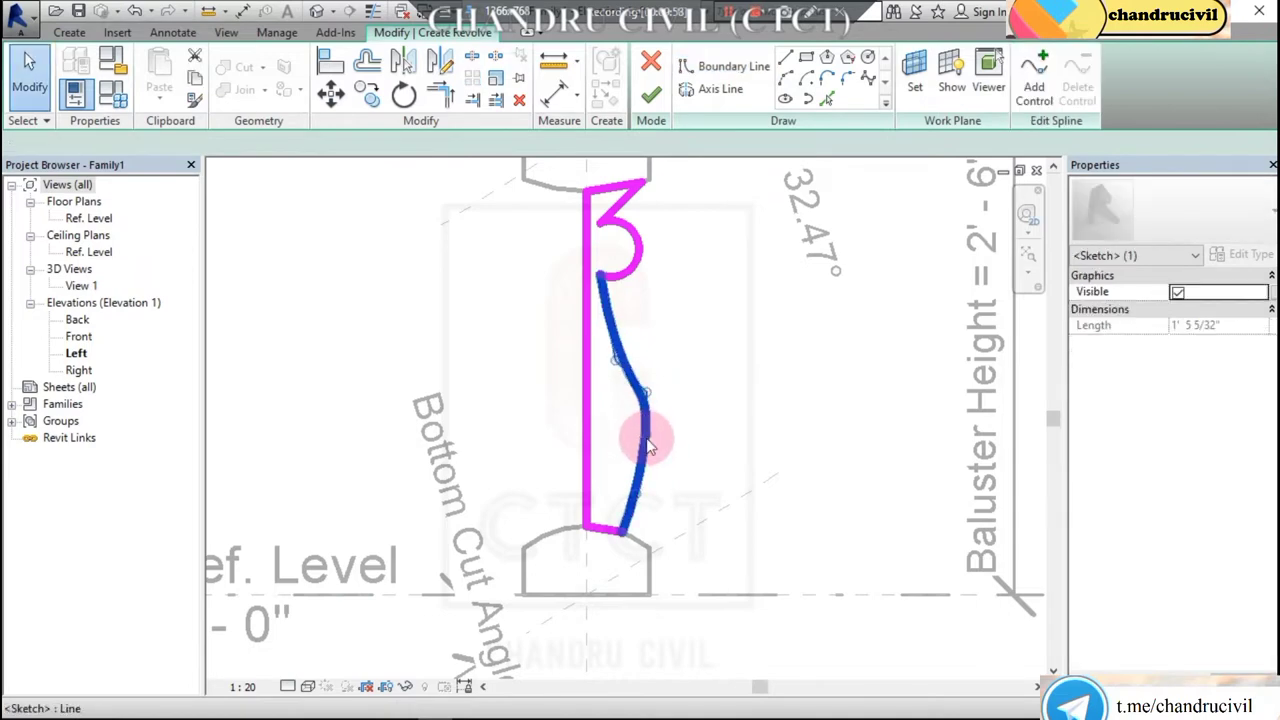
{"action": "key", "text": "Escape"}
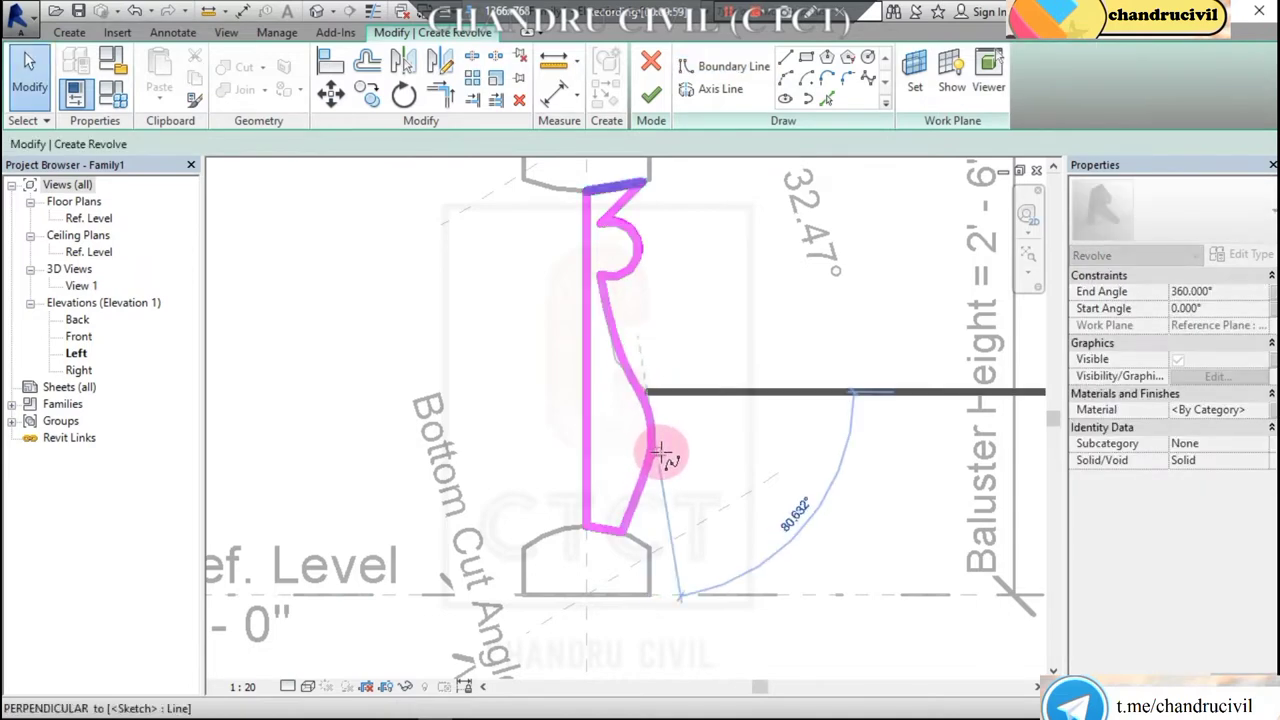
{"action": "left_click", "coordinate": [662, 456]}
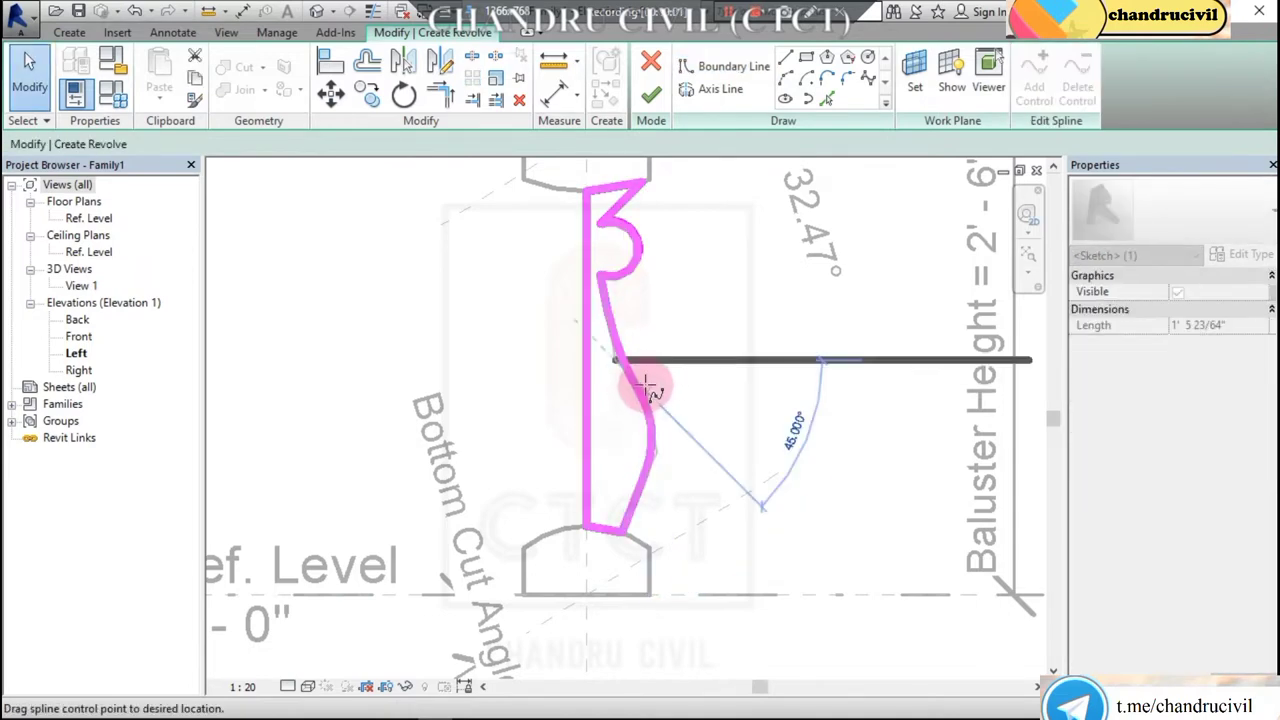
{"action": "left_click", "coordinate": [645, 380]}
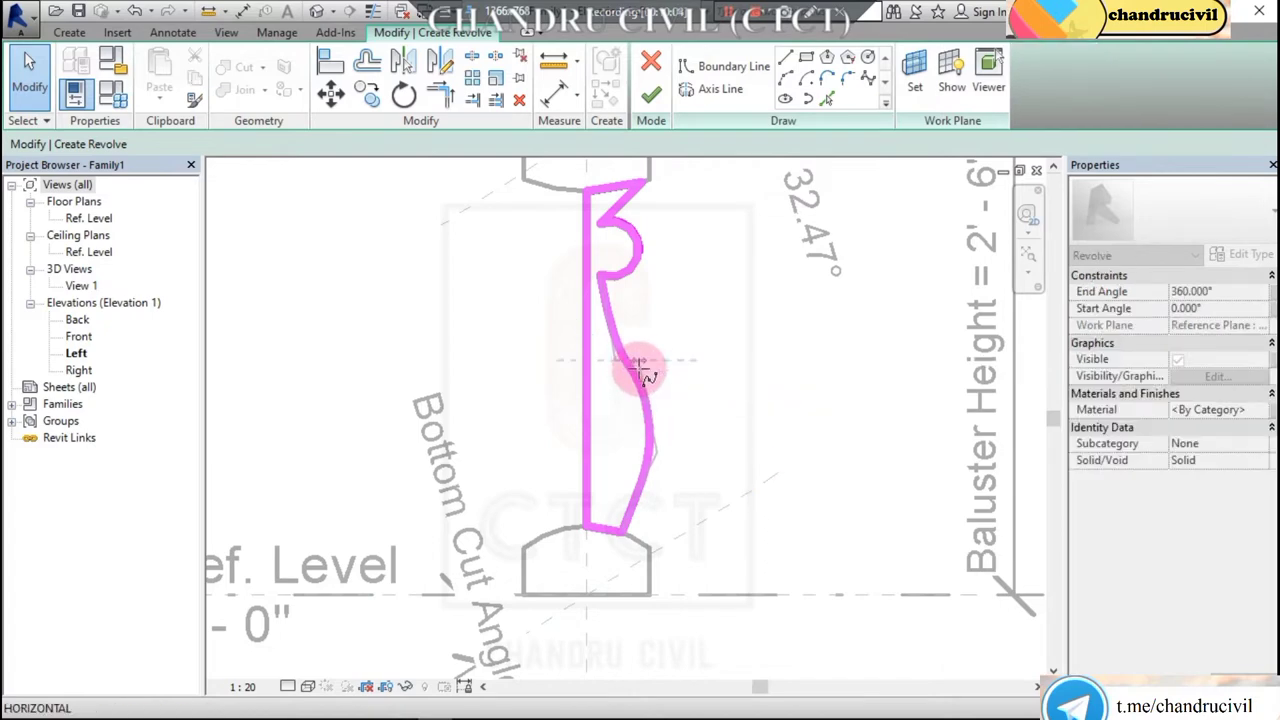
{"action": "left_click", "coordinate": [622, 525]}
{"action": "left_click_drag", "start_coordinate": [622, 525], "coordinate": [623, 491]}
{"action": "left_click", "coordinate": [636, 496]}
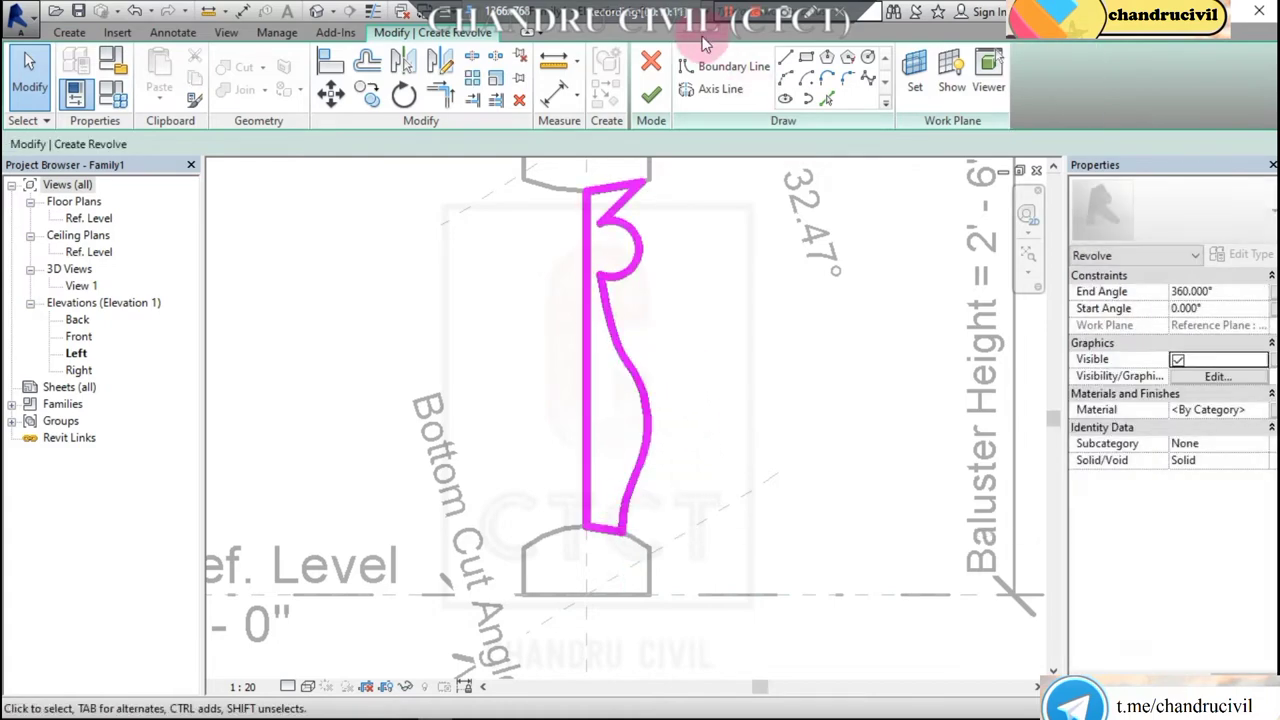
Draw the revolve axis along the profile's centre line and finish the revolve into a solid shaft.
{"action": "left_click", "coordinate": [706, 90]}
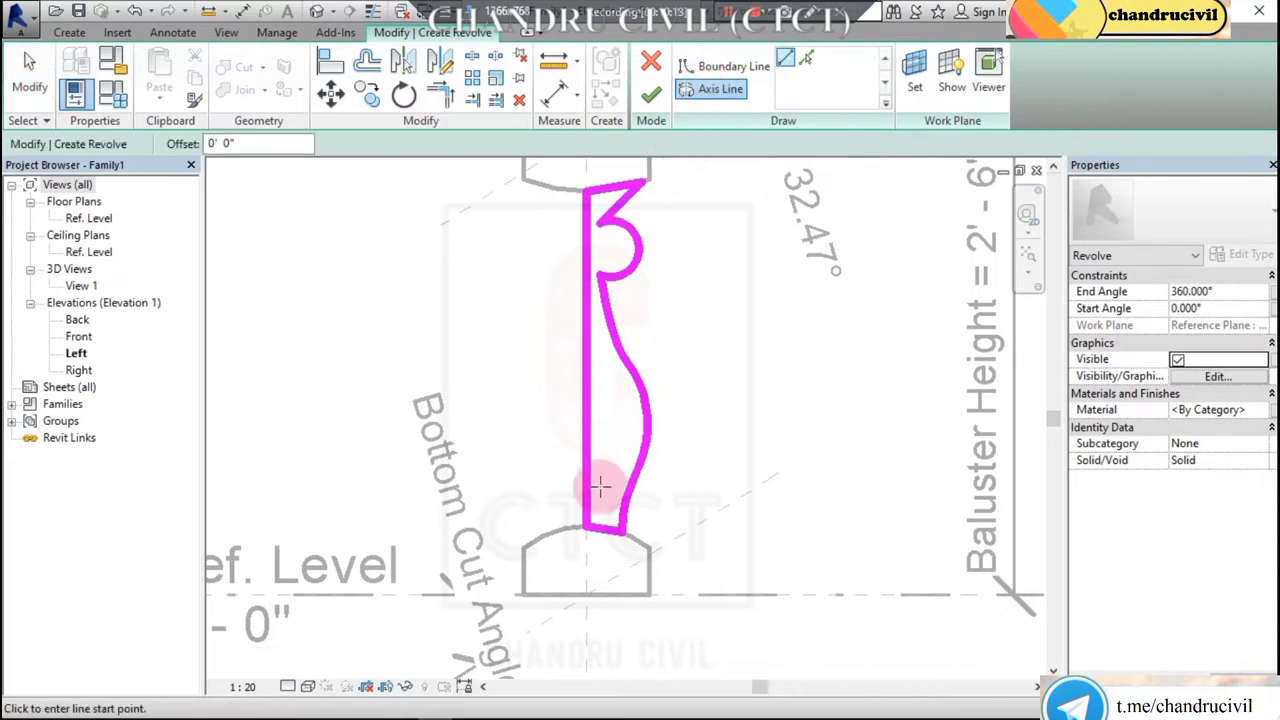
{"action": "left_click", "coordinate": [588, 525]}
{"action": "left_click", "coordinate": [586, 180]}
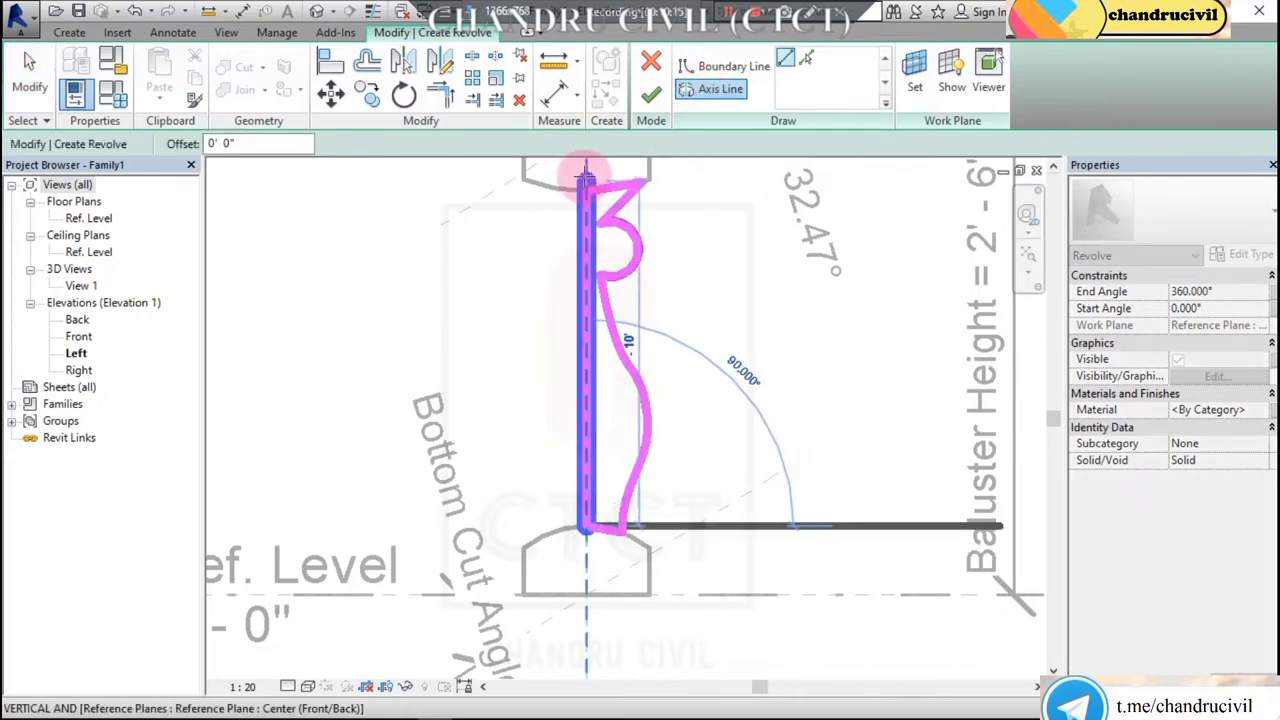
{"action": "left_click", "coordinate": [651, 95]}
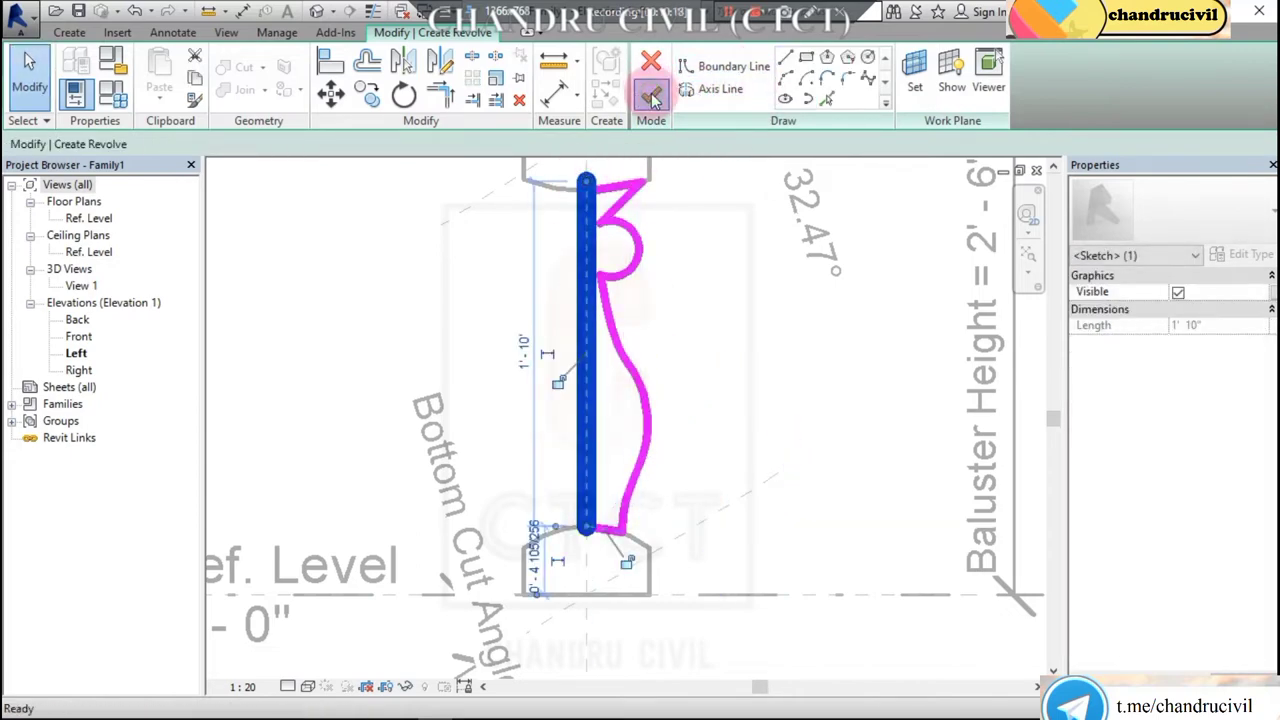
{"action": "scroll", "coordinate": [751, 330], "scroll_direction": "down", "scroll_amount": 2}
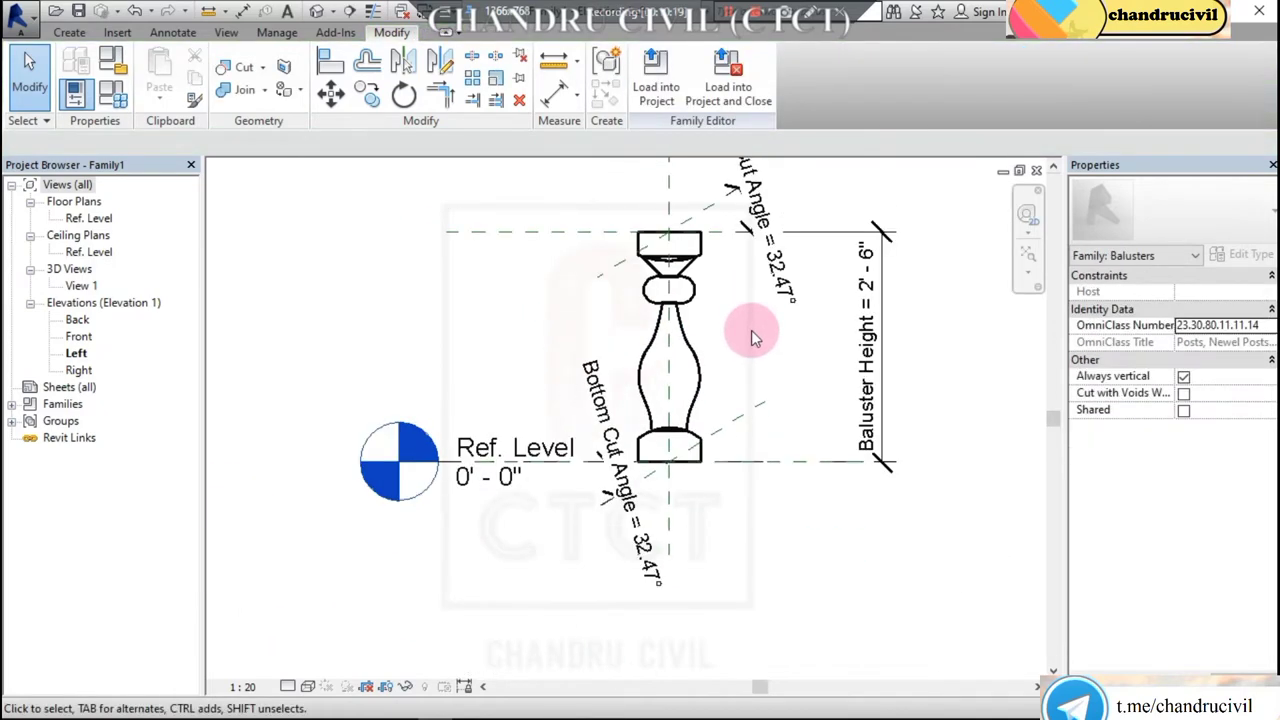
{"action": "middle_click_drag", "start_coordinate": [752, 335], "coordinate": [714, 349]}
{"action": "scroll", "coordinate": [710, 352], "scroll_direction": "up", "scroll_amount": 4}
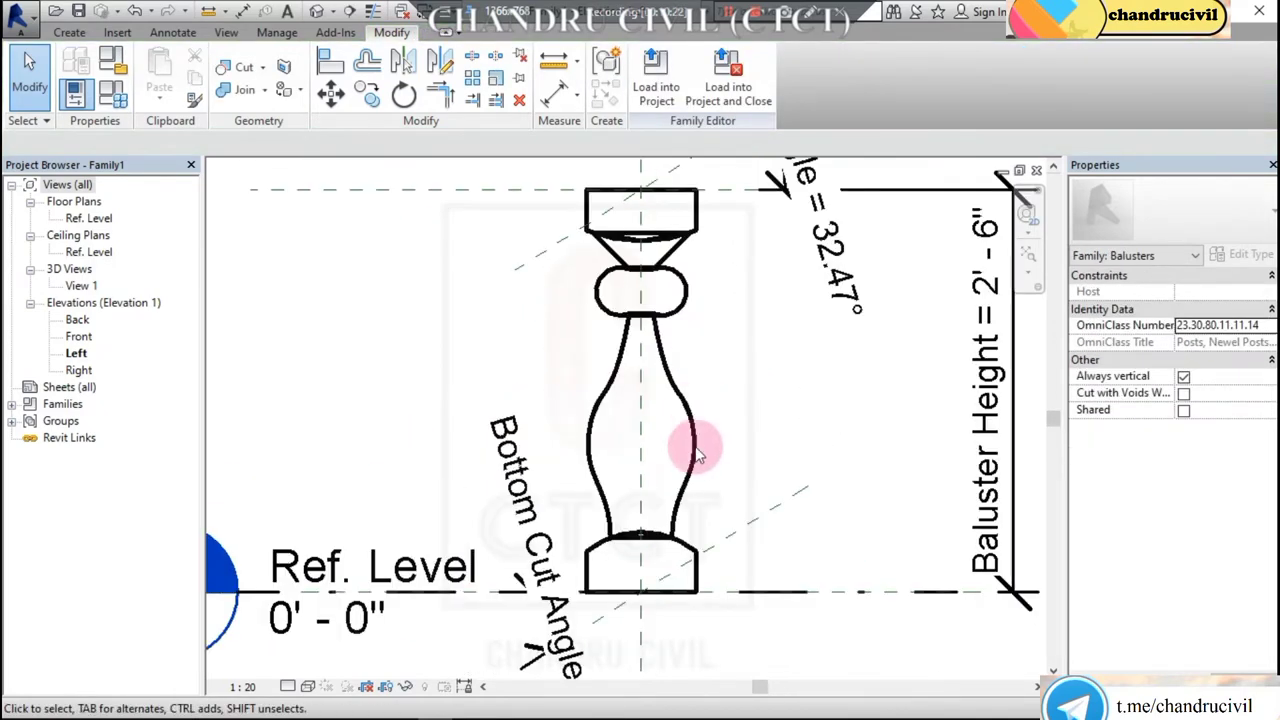
{"action": "scroll", "coordinate": [694, 443], "scroll_direction": "down", "scroll_amount": 2}
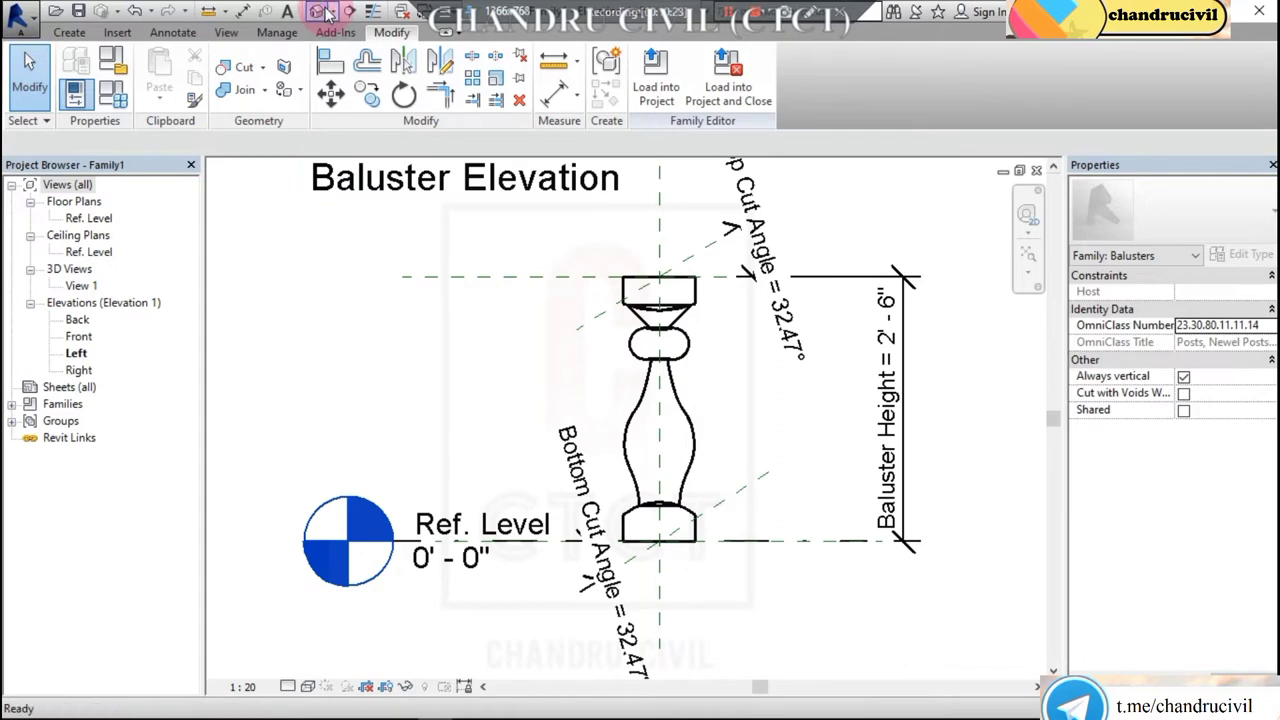
Show the baluster in the default 3D view with Shaded style, turned to face Front.
{"action": "left_click", "coordinate": [320, 11]}
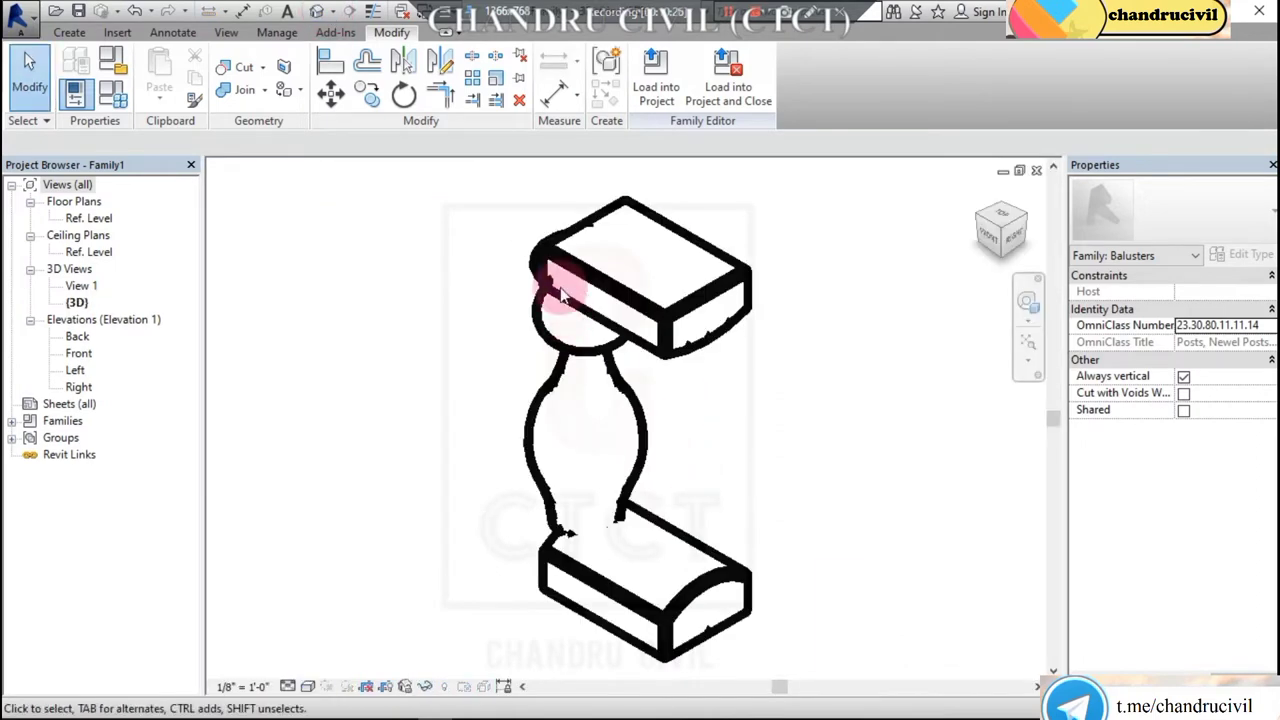
{"action": "scroll", "coordinate": [628, 452], "scroll_direction": "up", "scroll_amount": 1}
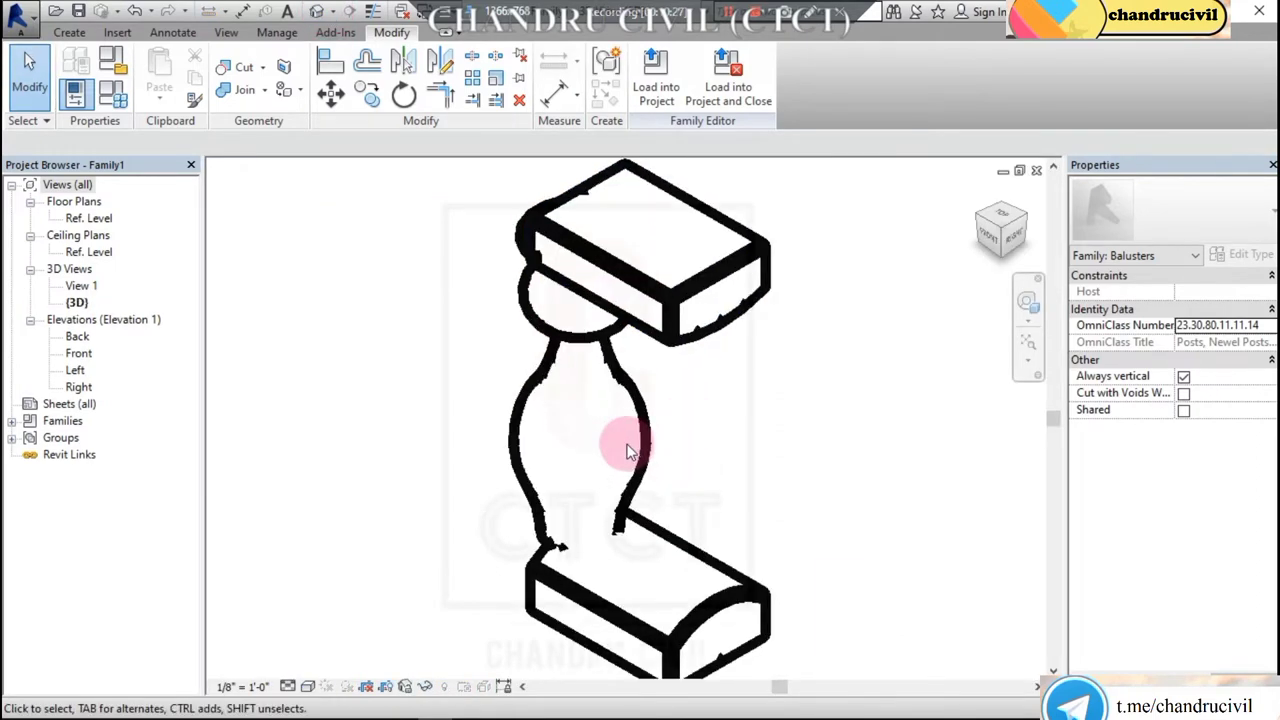
{"action": "scroll", "coordinate": [628, 452], "scroll_direction": "down", "scroll_amount": 1}
{"action": "left_click", "coordinate": [308, 686]}
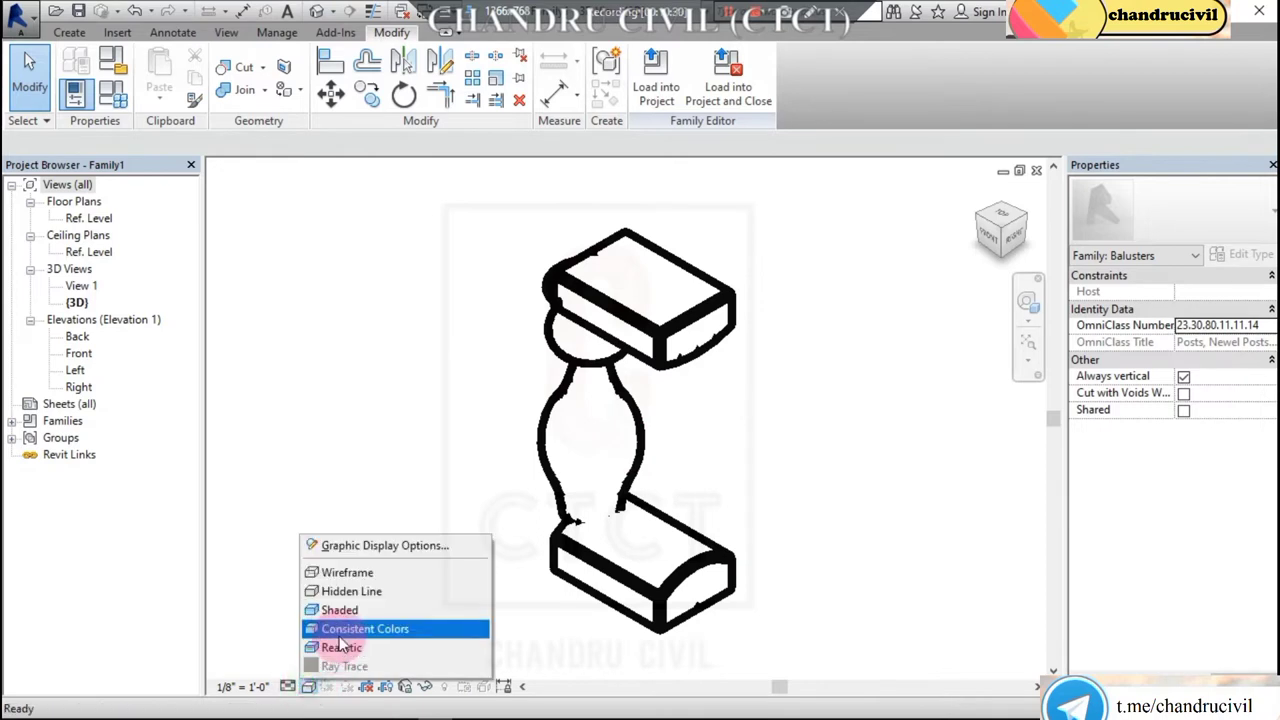
{"action": "left_click", "coordinate": [342, 632]}
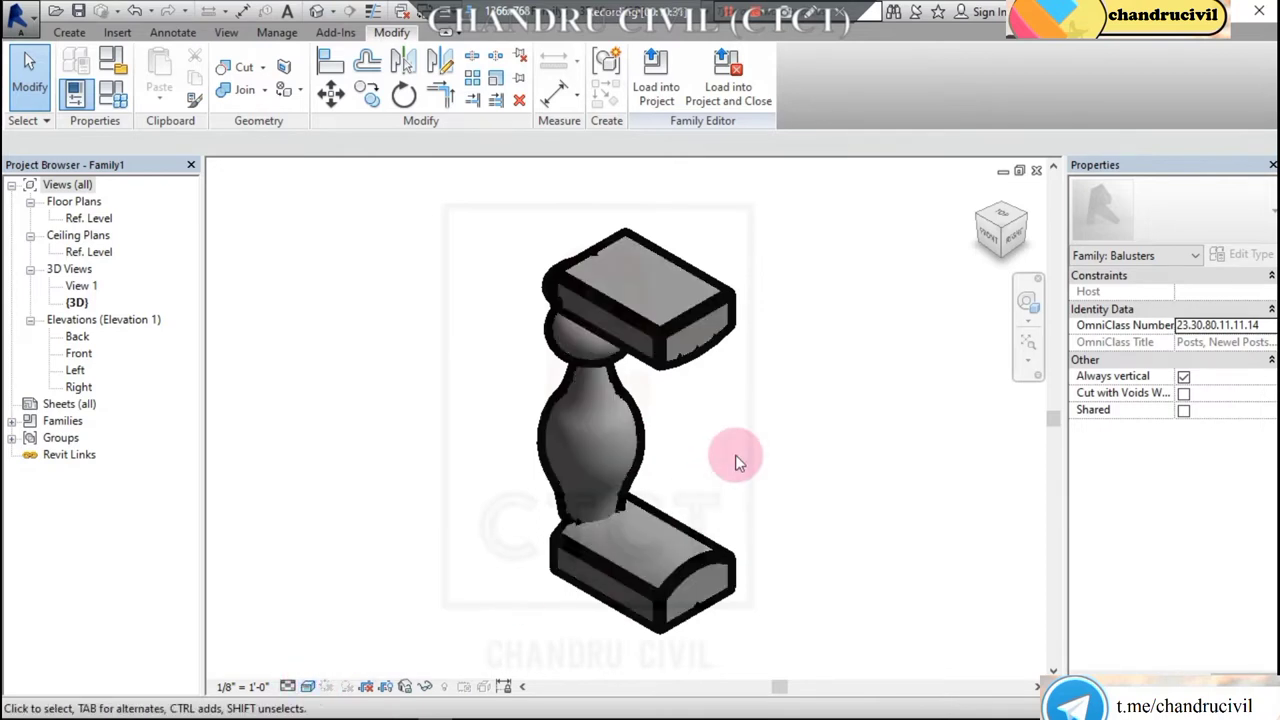
{"action": "scroll", "coordinate": [643, 451], "scroll_direction": "up", "scroll_amount": 3}
{"action": "scroll", "coordinate": [643, 451], "scroll_direction": "down", "scroll_amount": 3}
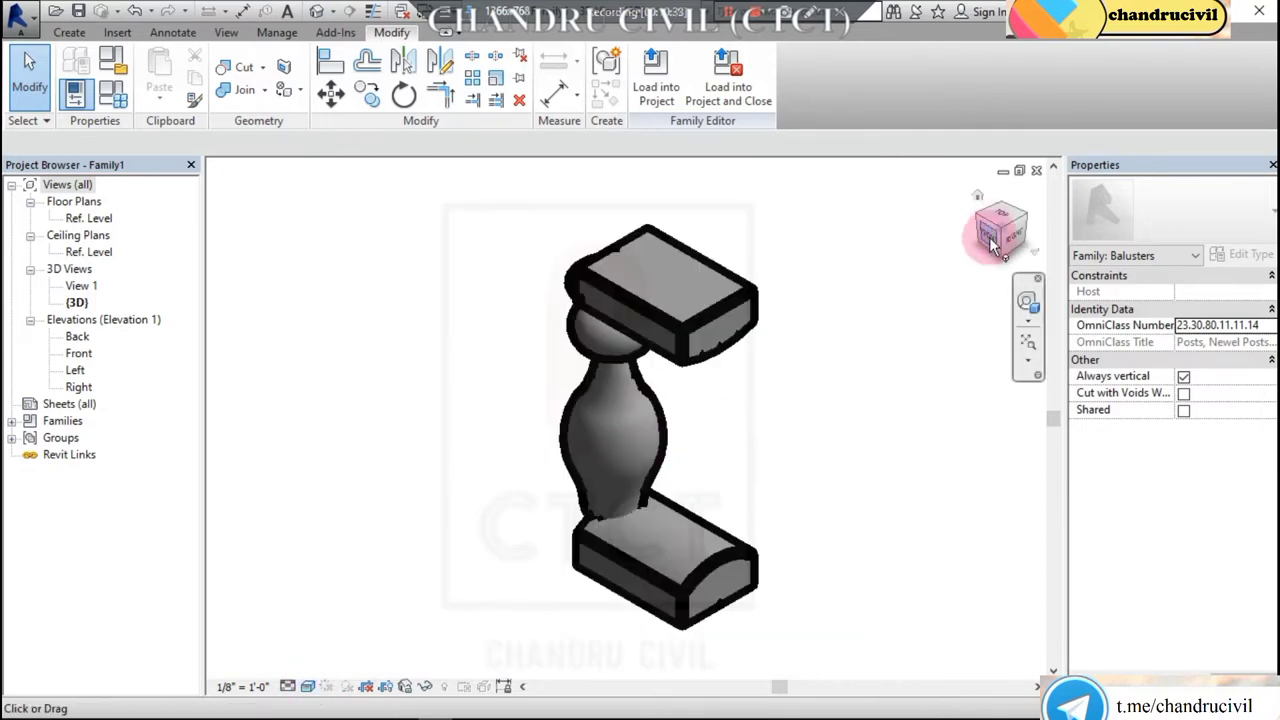
{"action": "left_click_drag", "start_coordinate": [1000, 230], "coordinate": [993, 245]}
{"action": "left_click", "coordinate": [993, 240]}
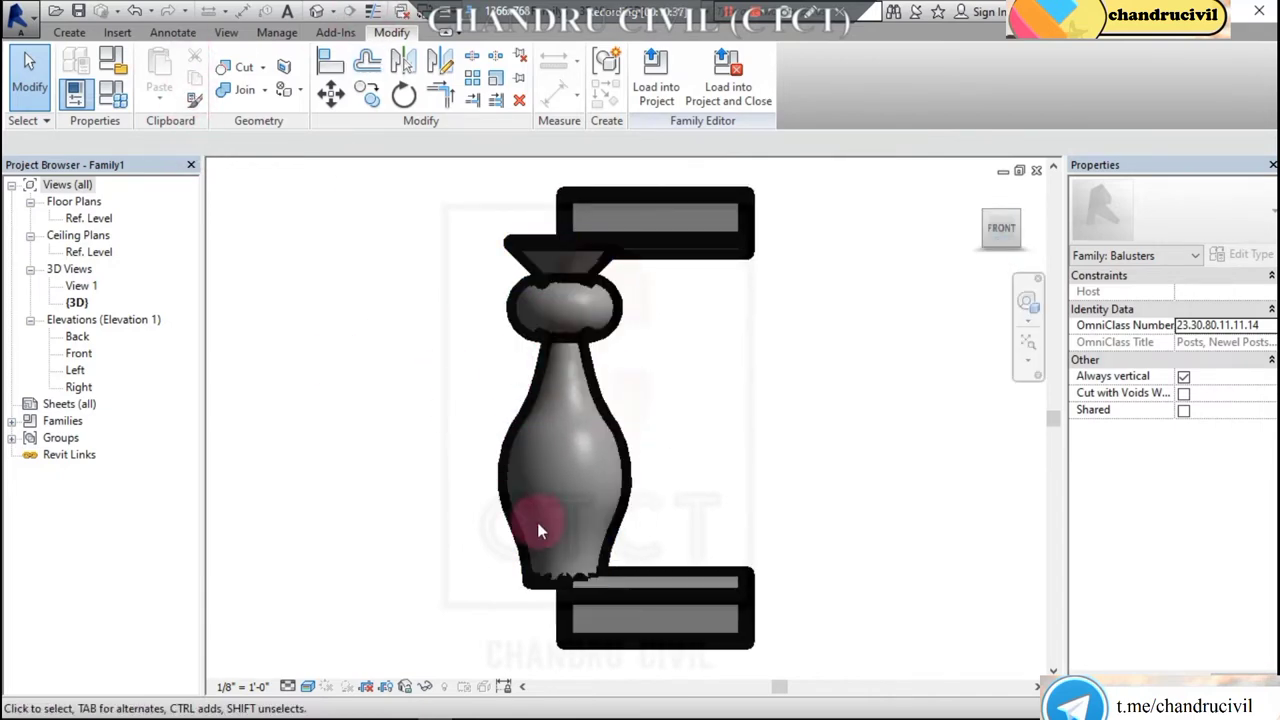
In the Left elevation, edit the revolve and drag the open line end to close the profile.
{"action": "double_click", "coordinate": [76, 370]}
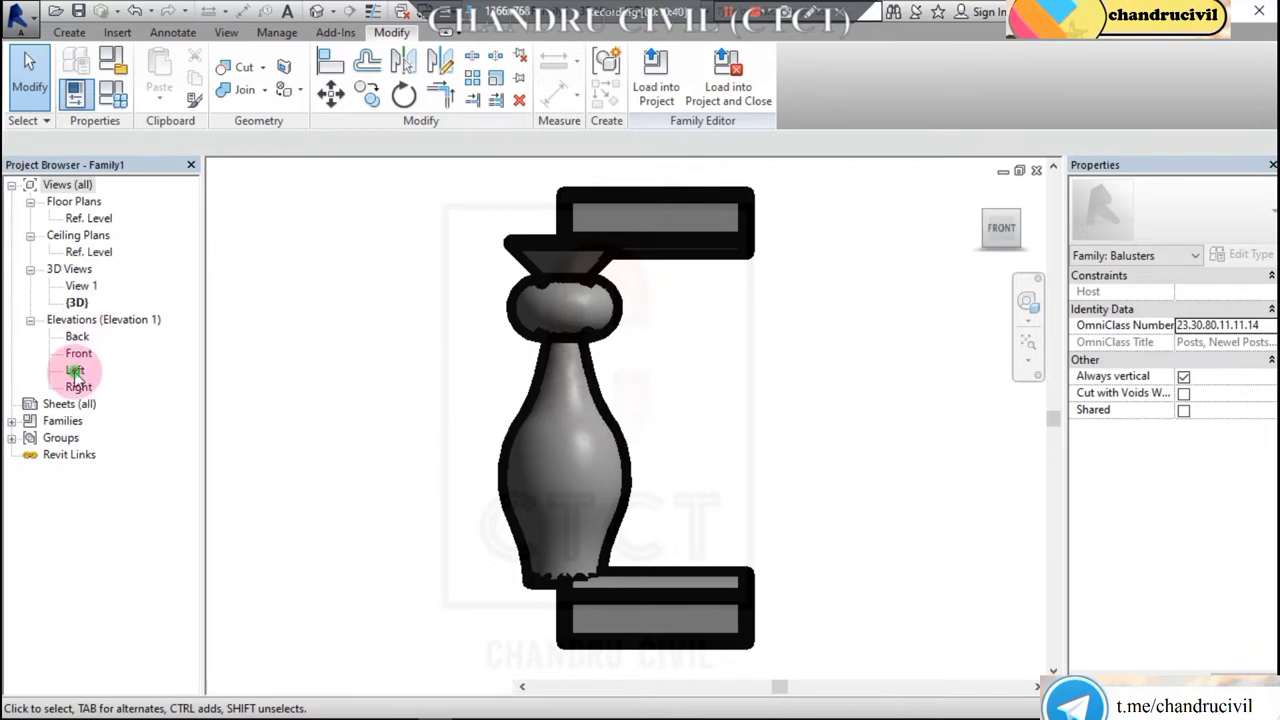
{"action": "double_click", "coordinate": [689, 428]}
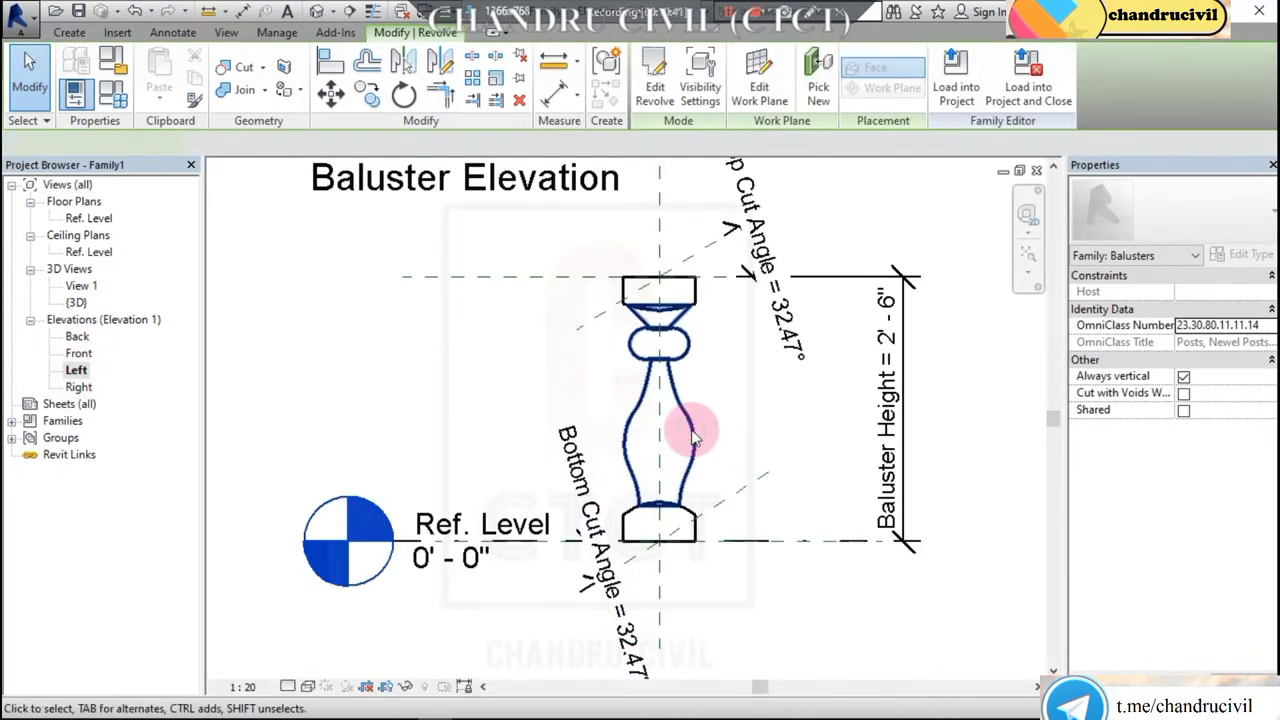
{"action": "scroll", "coordinate": [691, 428], "scroll_direction": "up", "scroll_amount": 4}
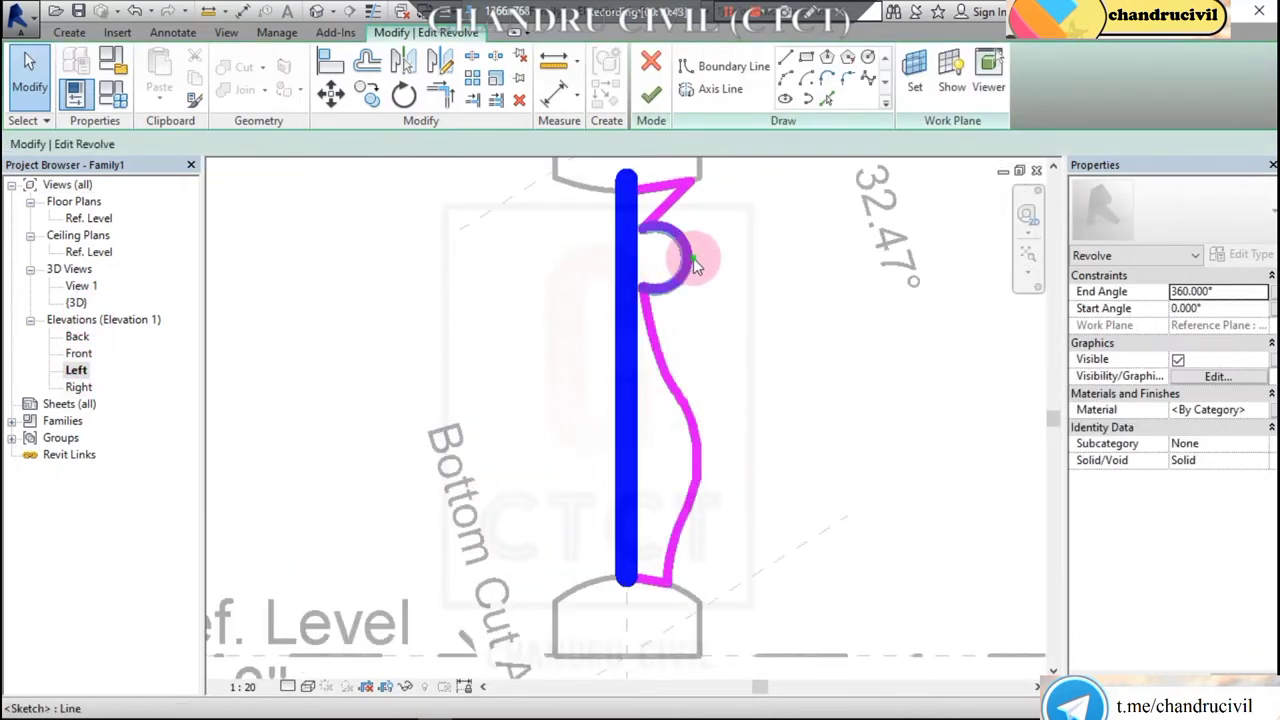
{"action": "left_click", "coordinate": [693, 258]}
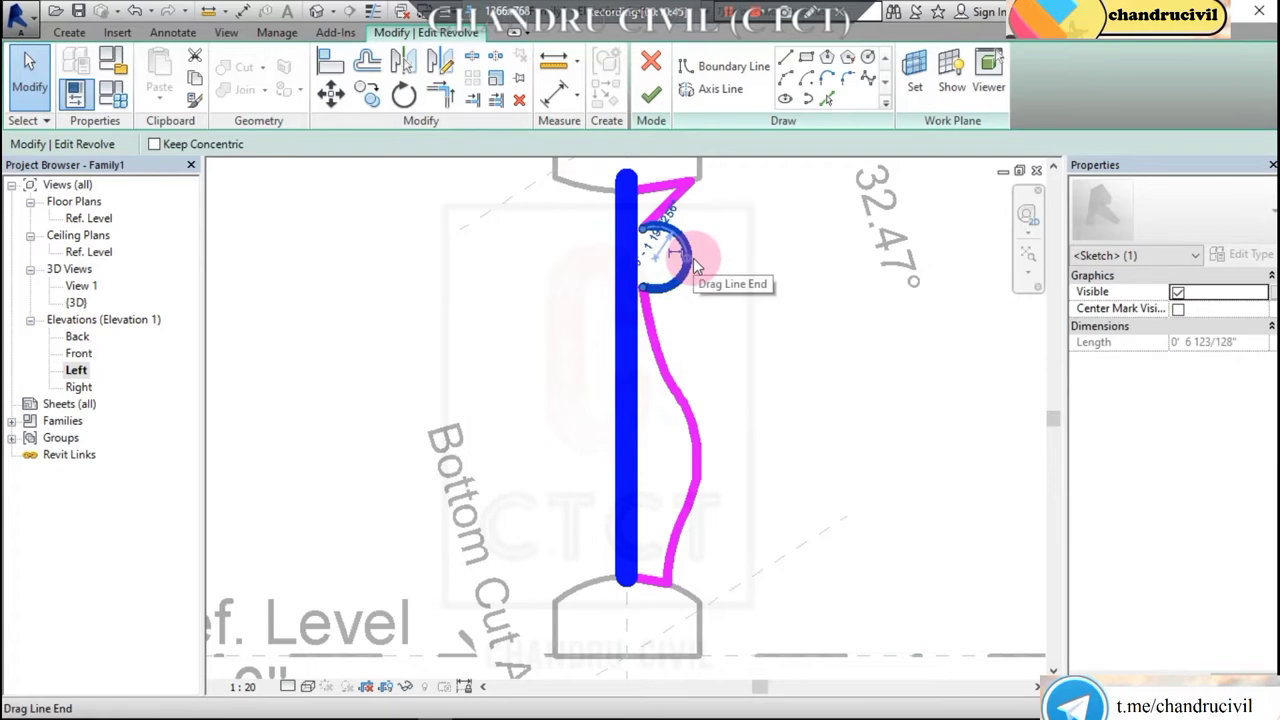
{"action": "left_click", "coordinate": [808, 194]}
{"action": "scroll", "coordinate": [808, 194], "scroll_direction": "down", "scroll_amount": 2}
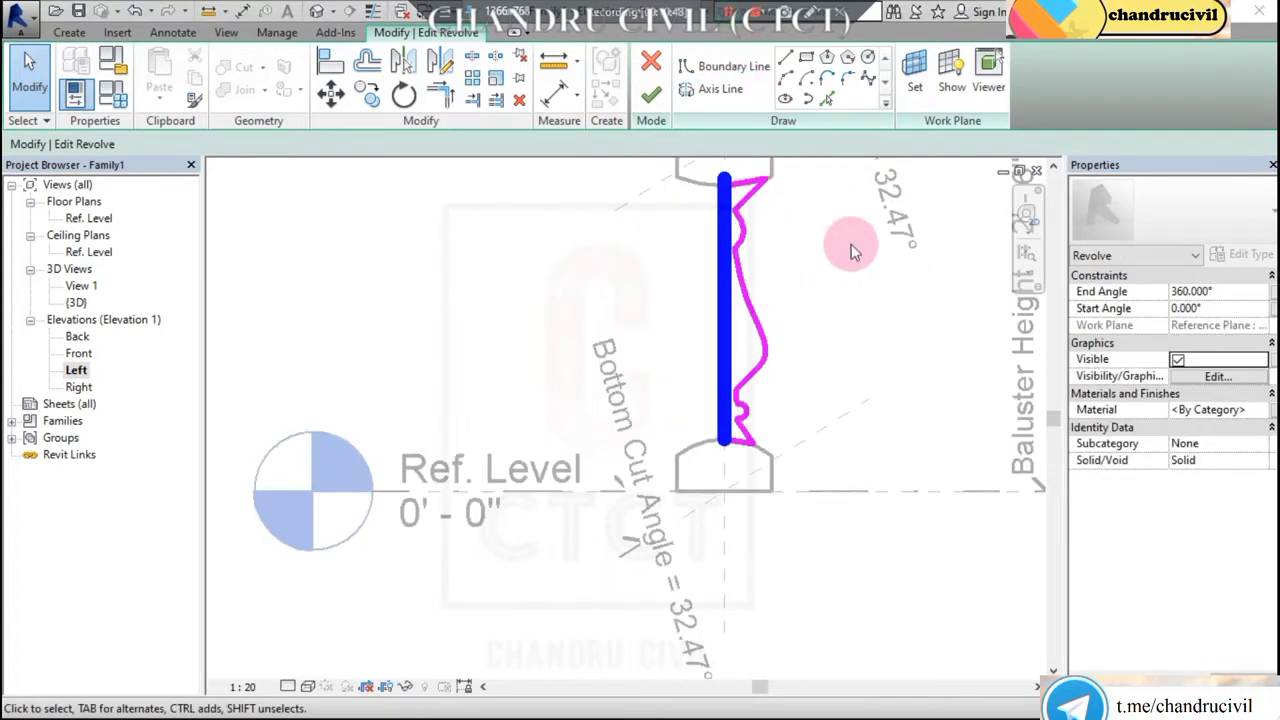
{"action": "scroll", "coordinate": [765, 207], "scroll_direction": "up", "scroll_amount": 2}
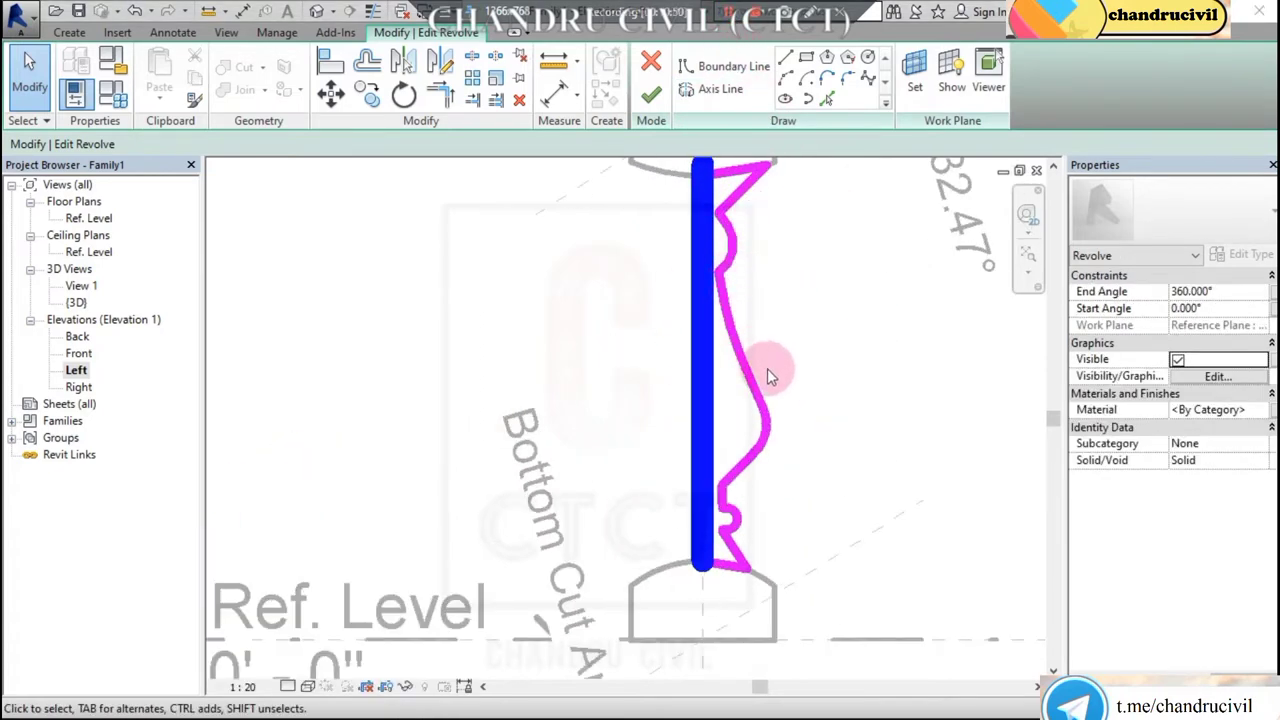
{"action": "left_click", "coordinate": [650, 95]}
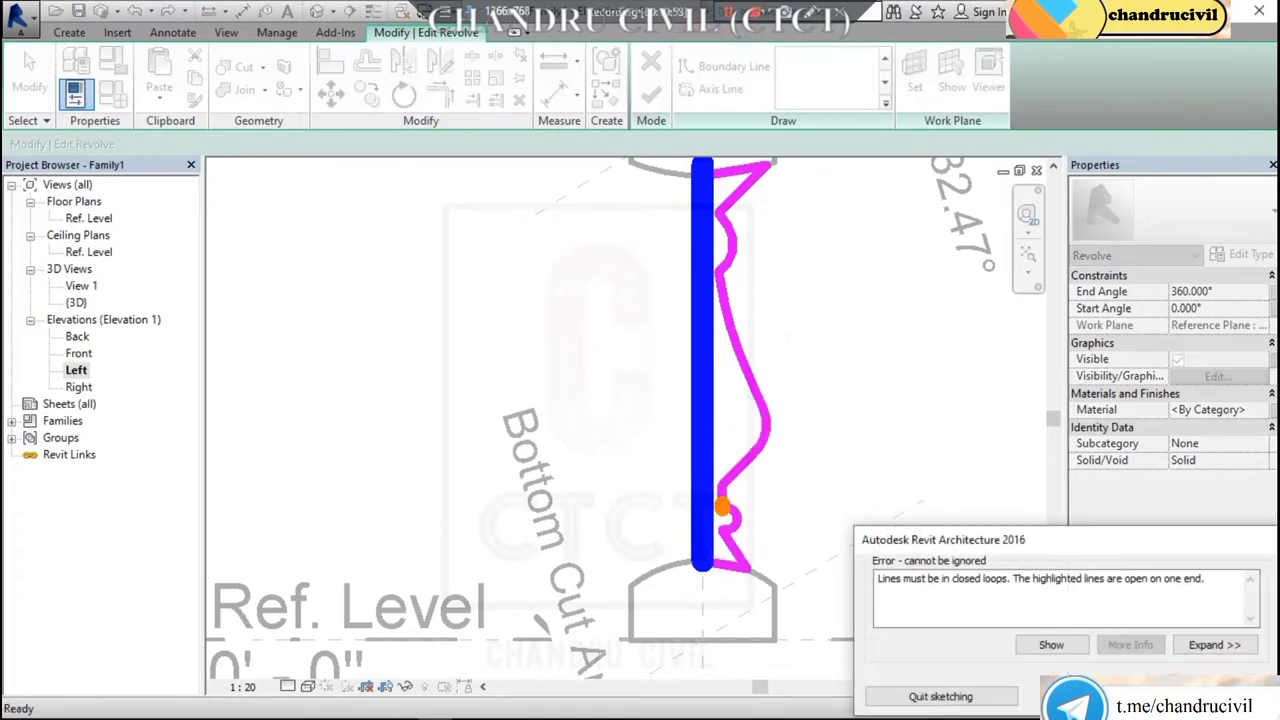
{"action": "scroll", "coordinate": [708, 530], "scroll_direction": "up", "scroll_amount": 3}
{"action": "left_click_drag", "start_coordinate": [739, 458], "coordinate": [942, 443]}
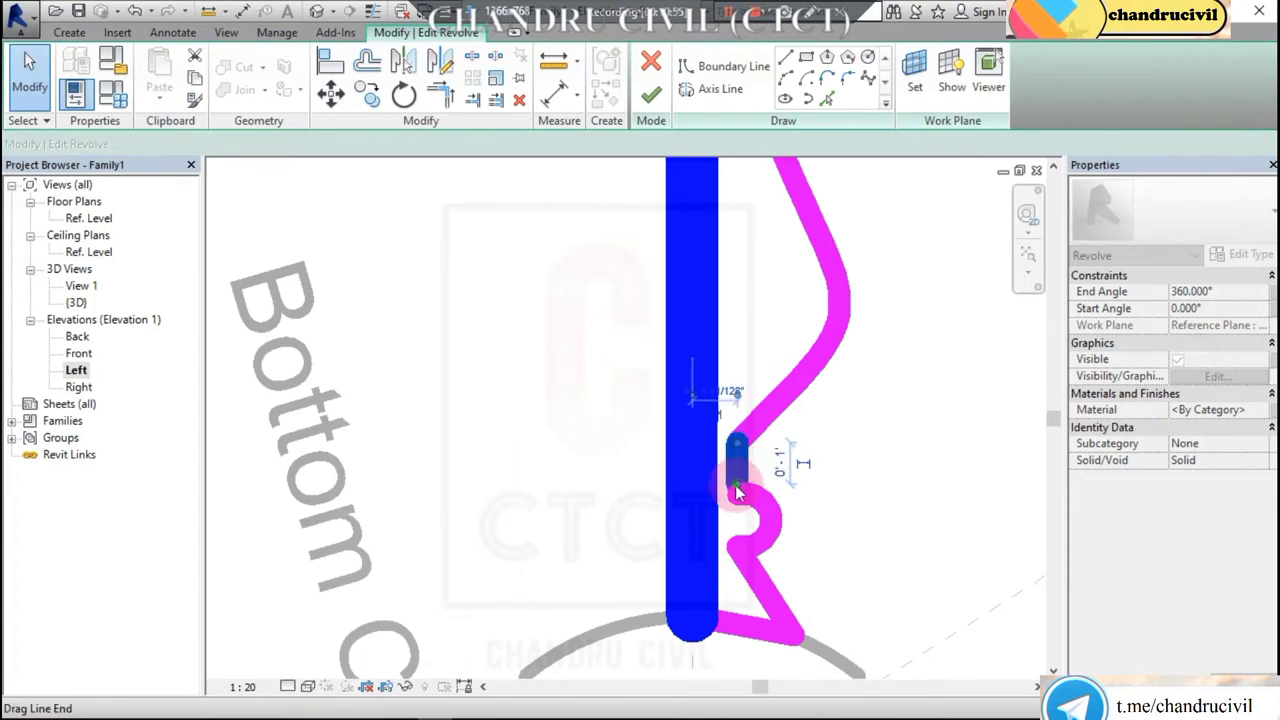
Finish the revolve edit so the baluster rebuilds with a ringed collar above its base.
{"action": "left_click", "coordinate": [650, 95]}
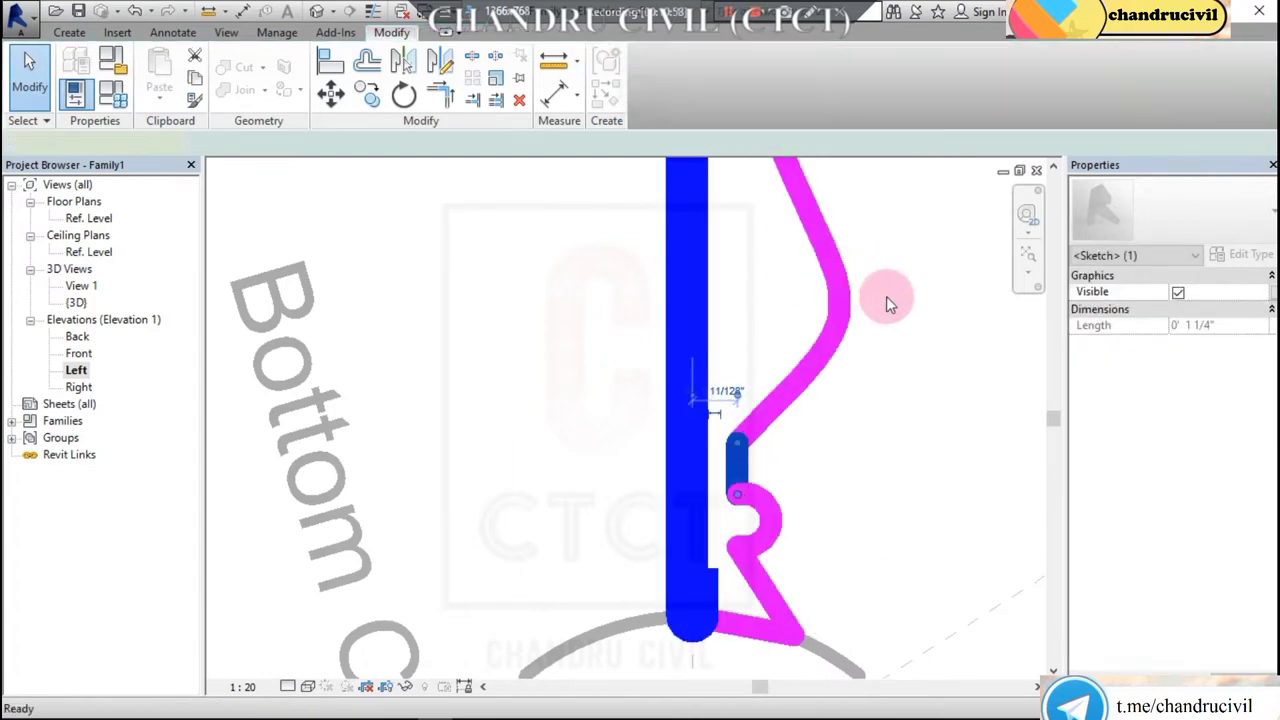
{"action": "left_click", "coordinate": [928, 340]}
{"action": "scroll", "coordinate": [928, 335], "scroll_direction": "down", "scroll_amount": 2}
{"action": "scroll", "coordinate": [743, 370], "scroll_direction": "down", "scroll_amount": 2}
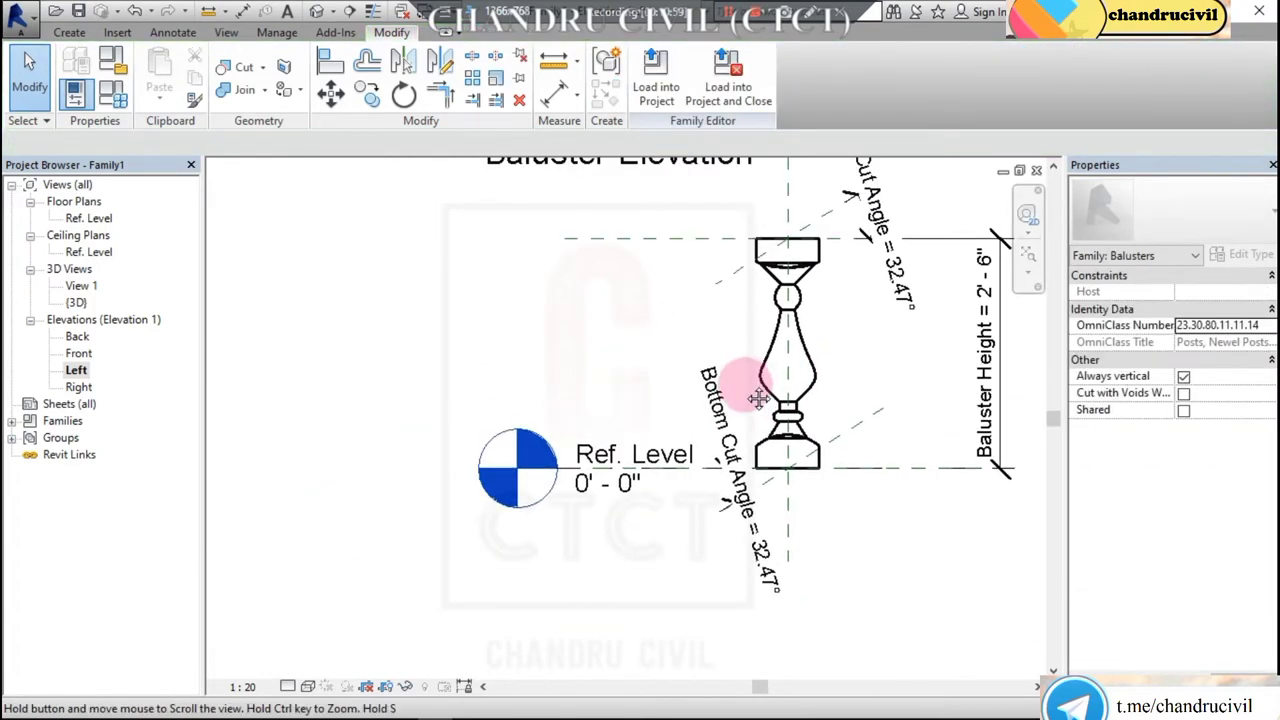
{"action": "scroll", "coordinate": [651, 350], "scroll_direction": "down", "scroll_amount": 1}
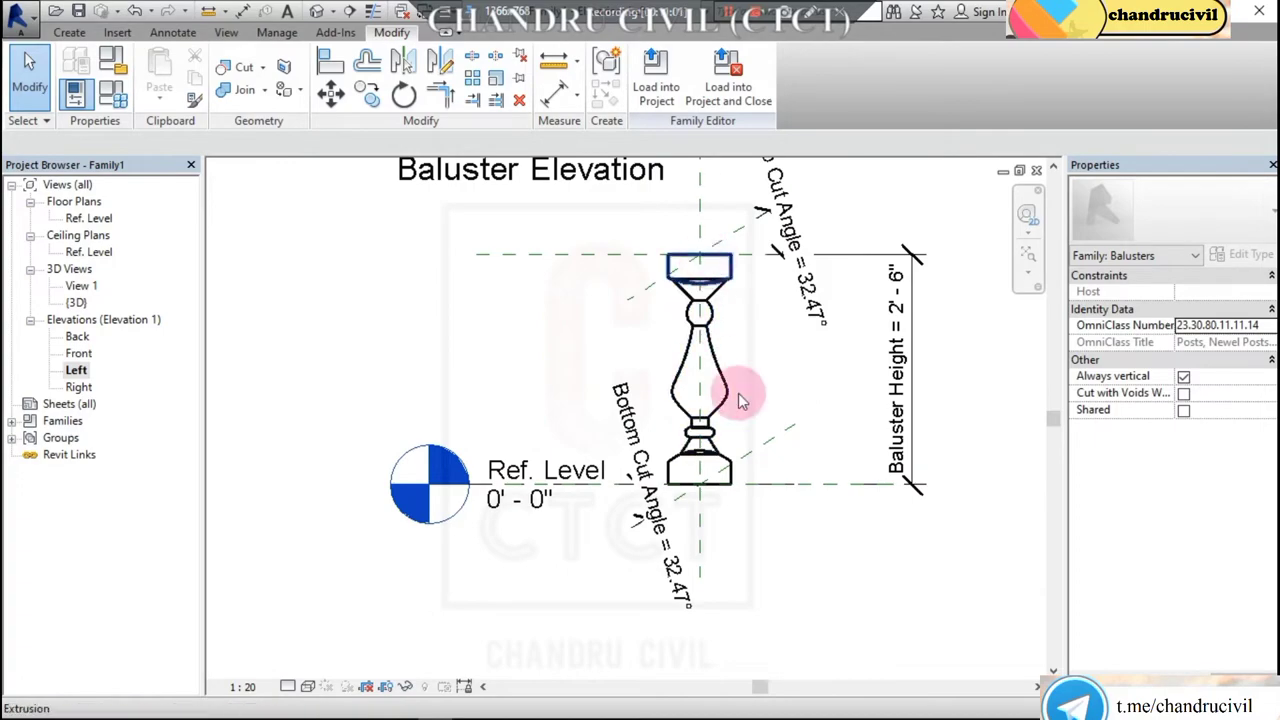
Compare the baluster against the Chrome reference images, then zoom in to inspect it.
{"action": "key", "text": "alt+Tab"}
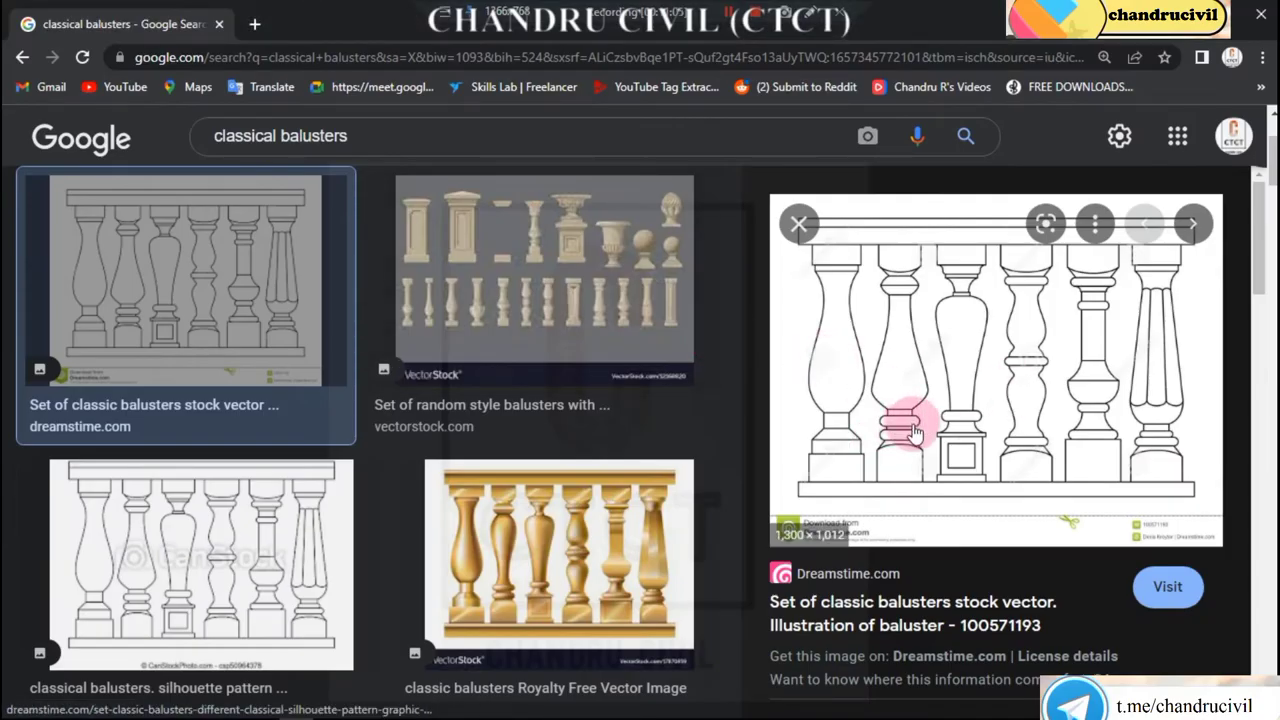
{"action": "key", "text": "alt+Tab"}
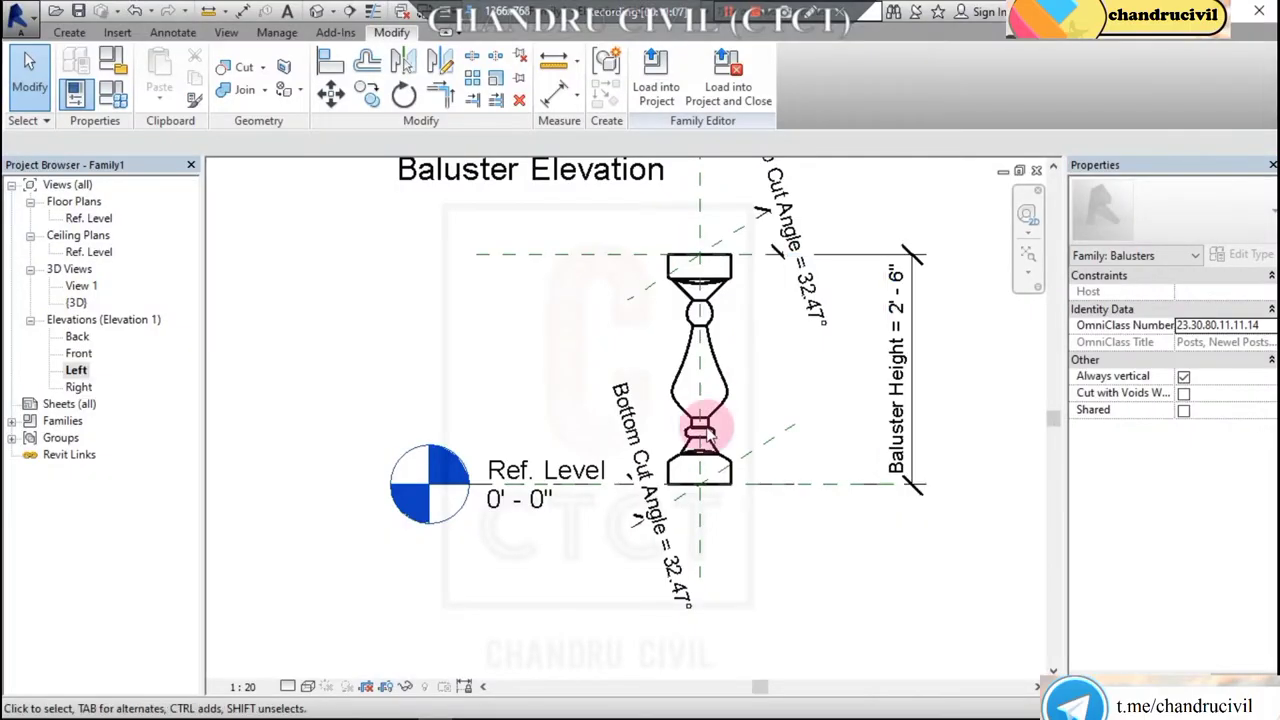
{"action": "scroll", "coordinate": [703, 470], "scroll_direction": "up", "scroll_amount": 2}
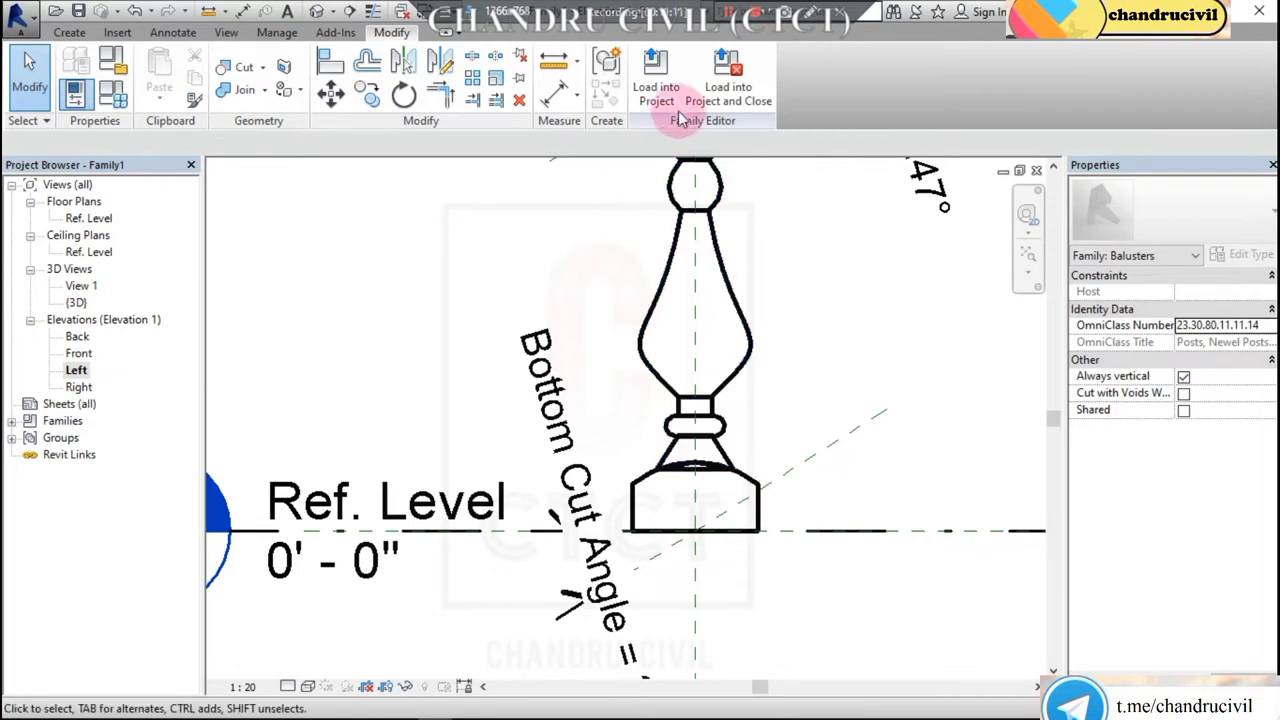
{"action": "scroll", "coordinate": [730, 336], "scroll_direction": "down", "scroll_amount": 1}
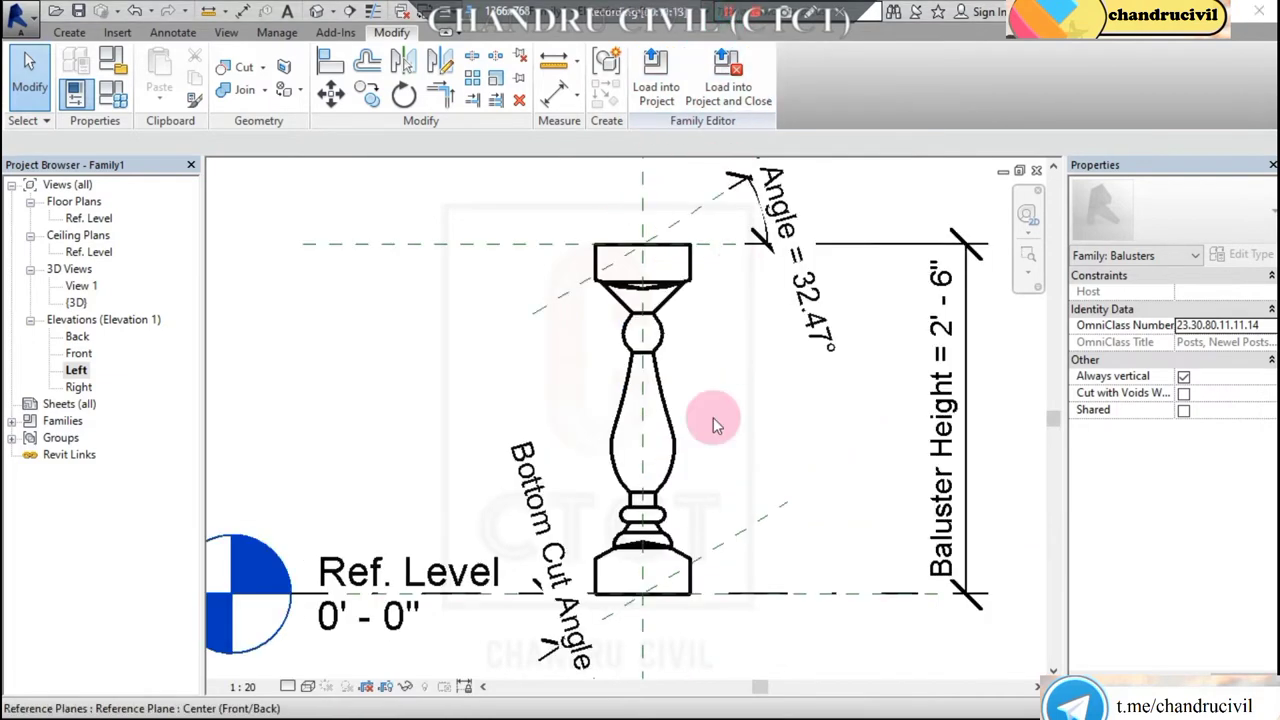
{"action": "scroll", "coordinate": [666, 548], "scroll_direction": "up", "scroll_amount": 2}
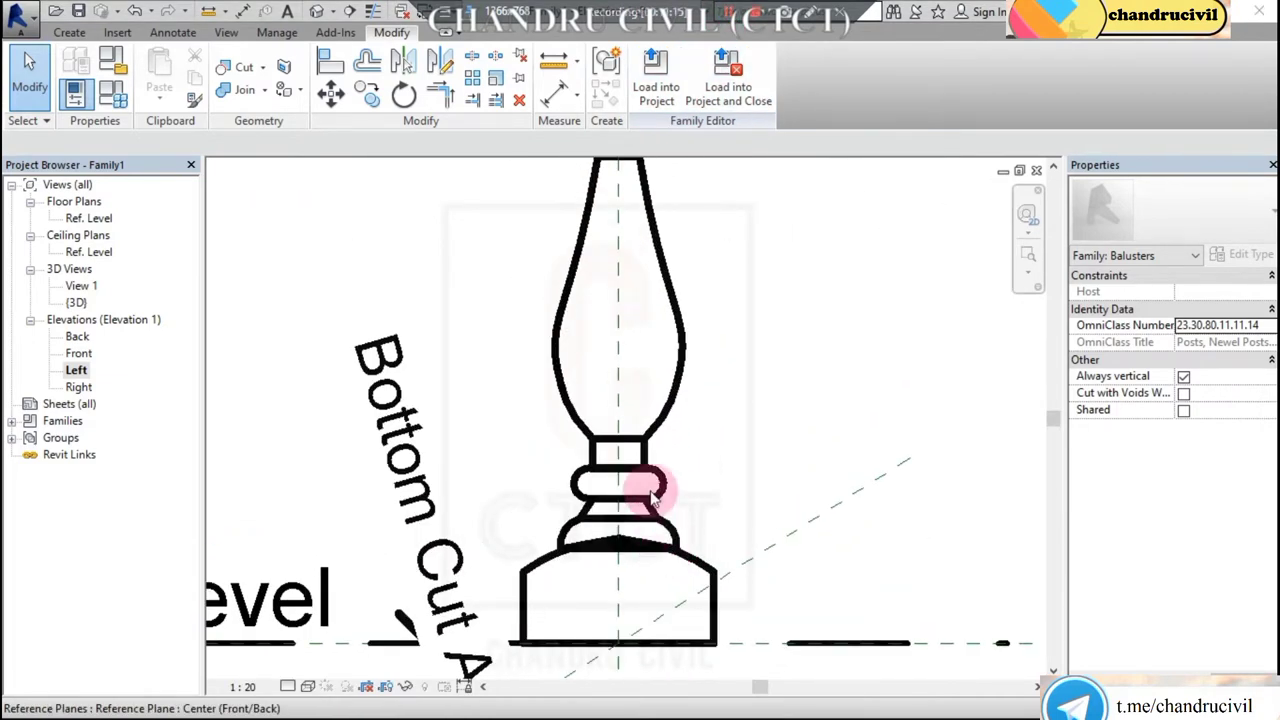
{"action": "scroll", "coordinate": [700, 480], "scroll_direction": "down", "scroll_amount": 2}
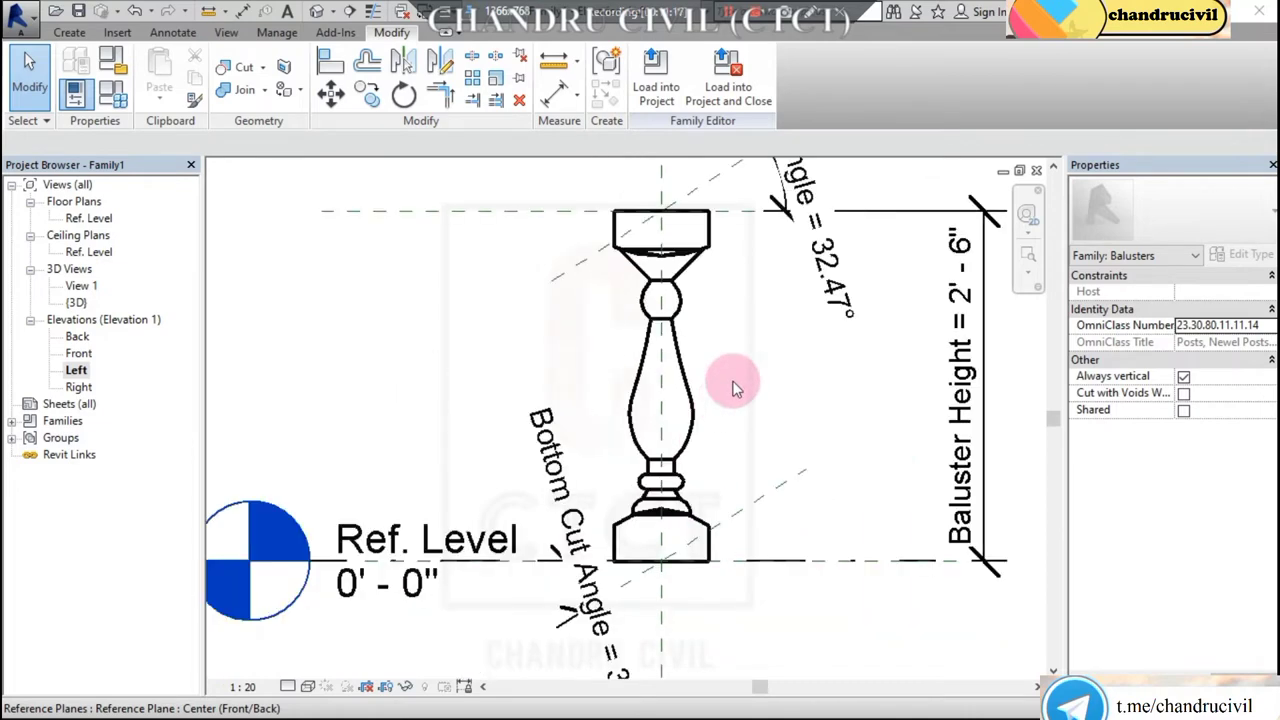
{"action": "scroll", "coordinate": [680, 283], "scroll_direction": "up", "scroll_amount": 2}
{"action": "scroll", "coordinate": [713, 364], "scroll_direction": "down", "scroll_amount": 2}
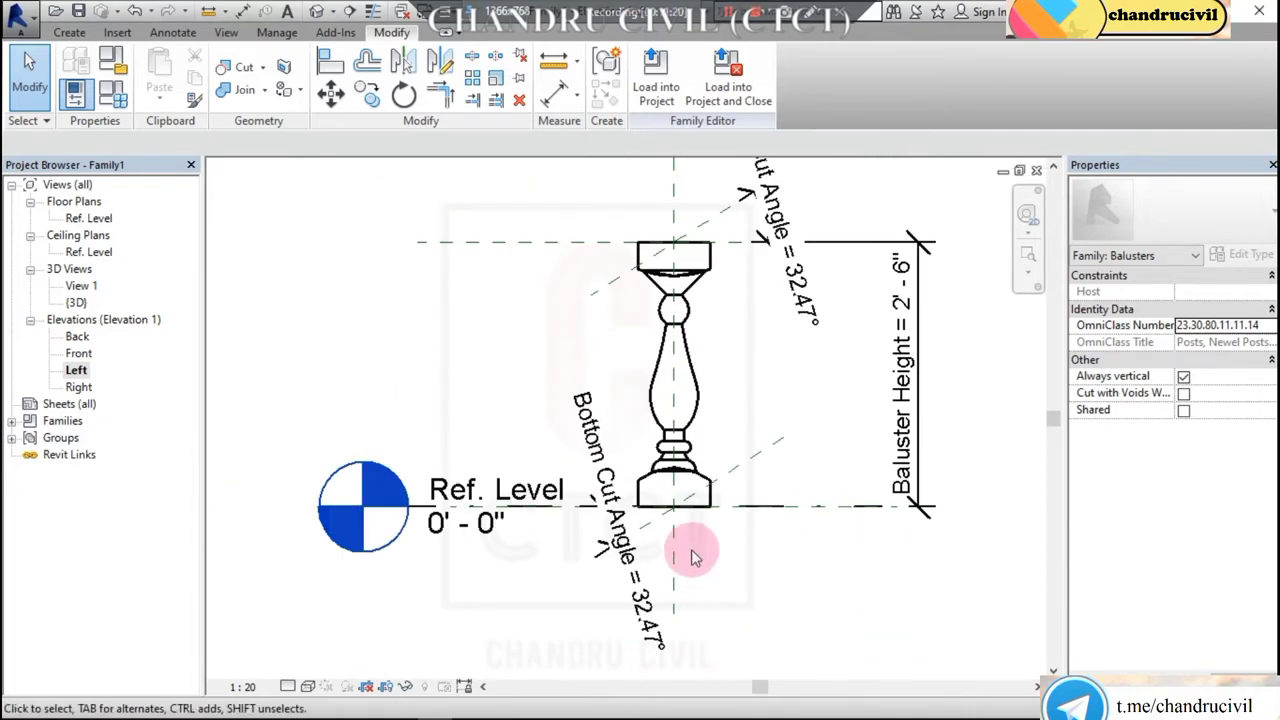
{"action": "scroll", "coordinate": [686, 537], "scroll_direction": "up", "scroll_amount": 2}
{"action": "scroll", "coordinate": [690, 550], "scroll_direction": "up", "scroll_amount": 2}
{"action": "scroll", "coordinate": [700, 566], "scroll_direction": "down", "scroll_amount": 2}
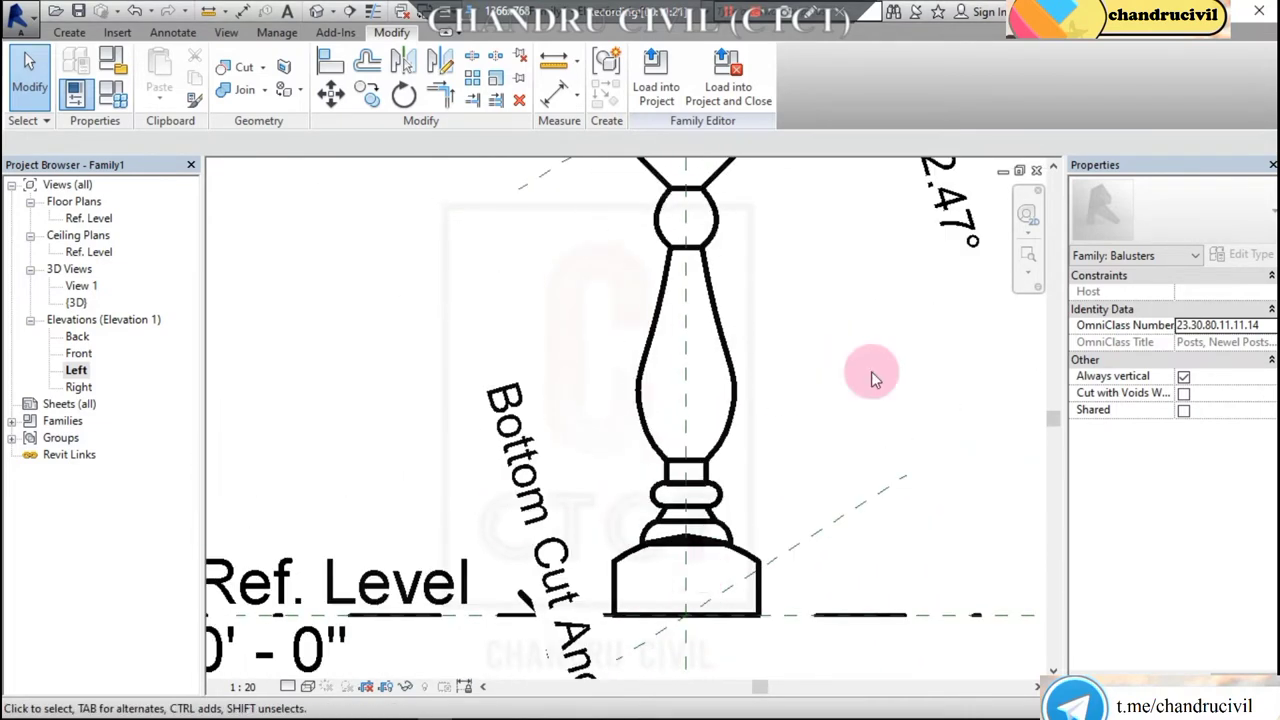
{"action": "scroll", "coordinate": [871, 371], "scroll_direction": "down", "scroll_amount": 1}
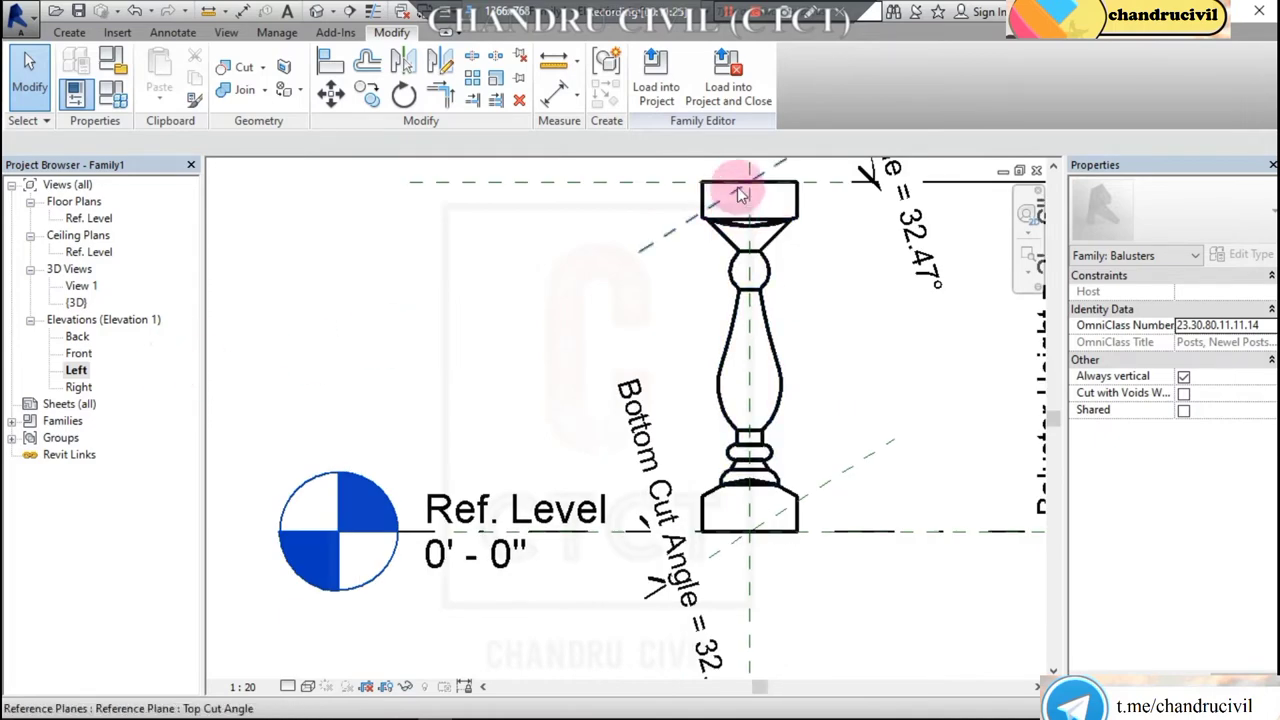
Move from the 3D view through the Front elevation to the baluster's Back elevation.
{"action": "left_click", "coordinate": [316, 13]}
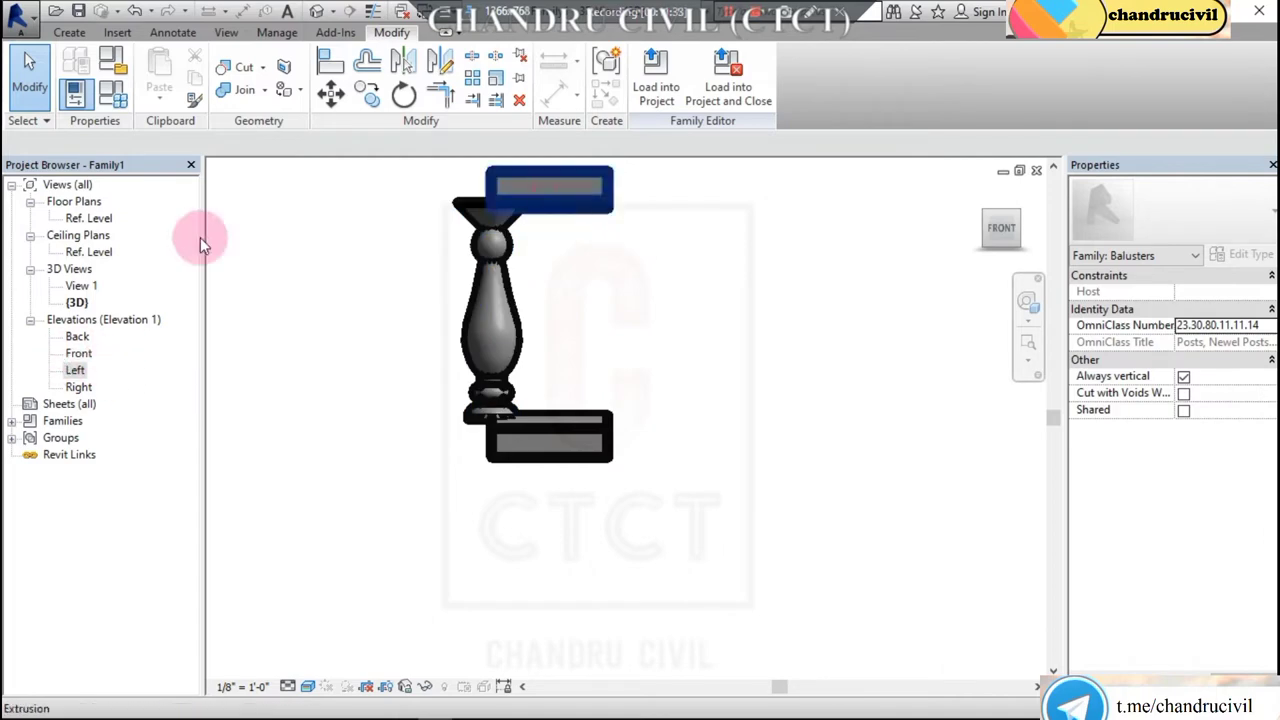
{"action": "double_click", "coordinate": [75, 370]}
{"action": "left_click", "coordinate": [82, 357]}
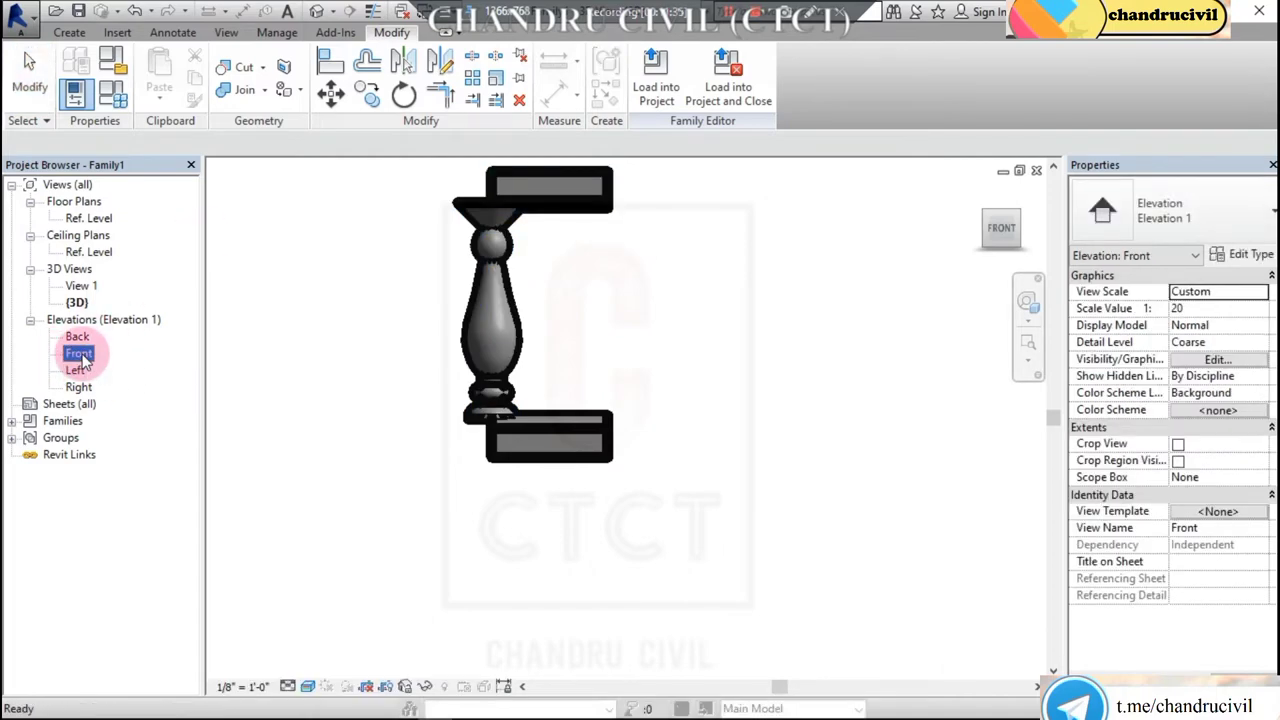
{"action": "double_click", "coordinate": [79, 349]}
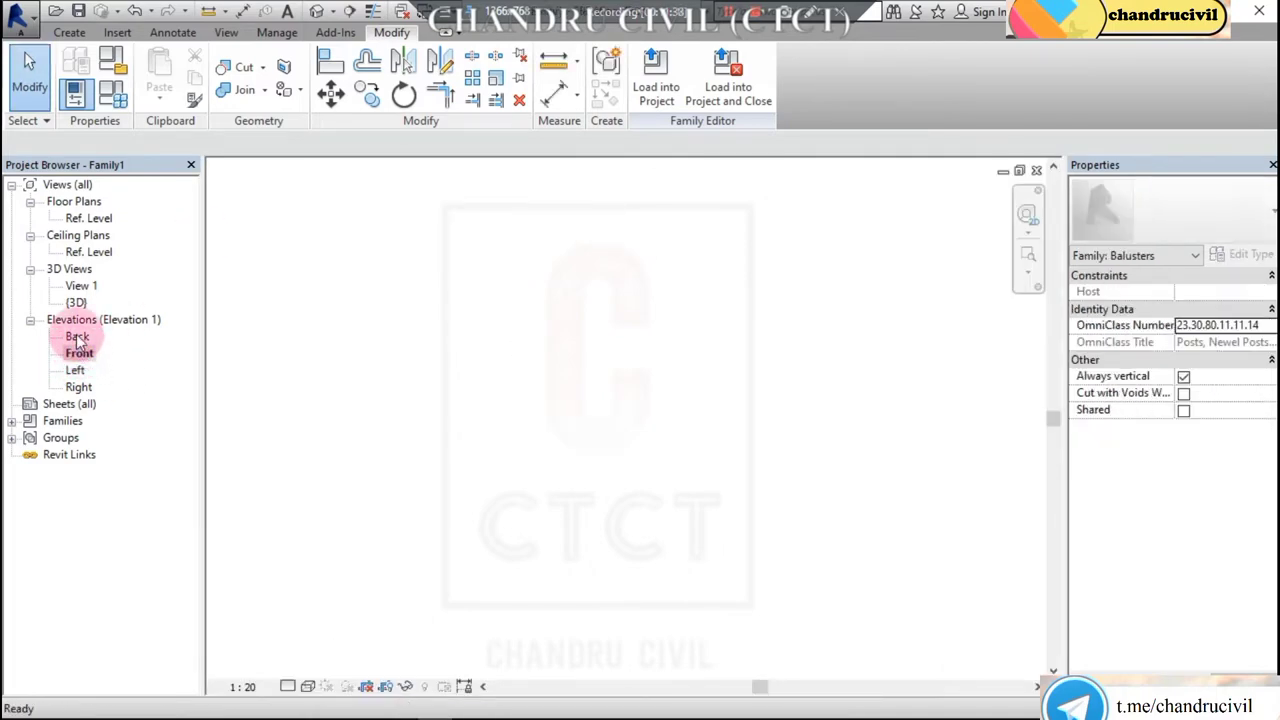
{"action": "left_click", "coordinate": [77, 338]}
{"action": "double_click", "coordinate": [77, 338]}
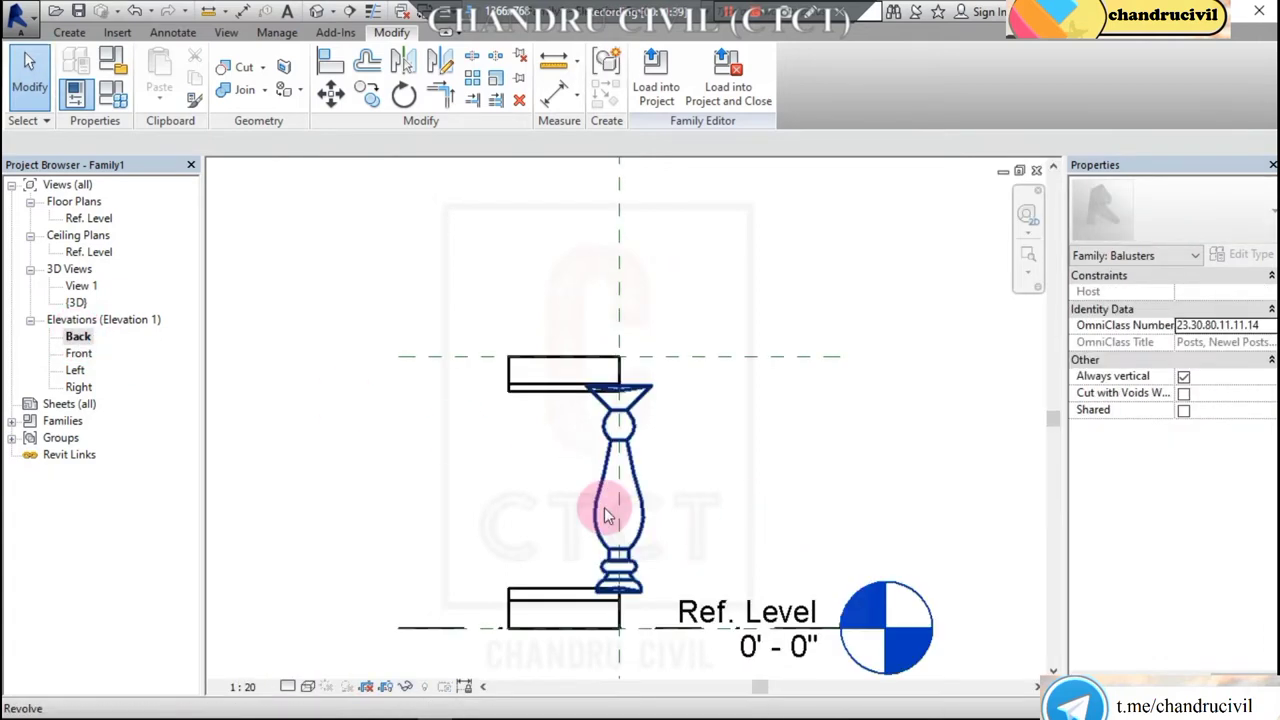
{"action": "scroll", "coordinate": [607, 515], "scroll_direction": "up", "scroll_amount": 3}
{"action": "scroll", "coordinate": [710, 455], "scroll_direction": "down", "scroll_amount": 2}
{"action": "scroll", "coordinate": [700, 450], "scroll_direction": "down", "scroll_amount": 1}
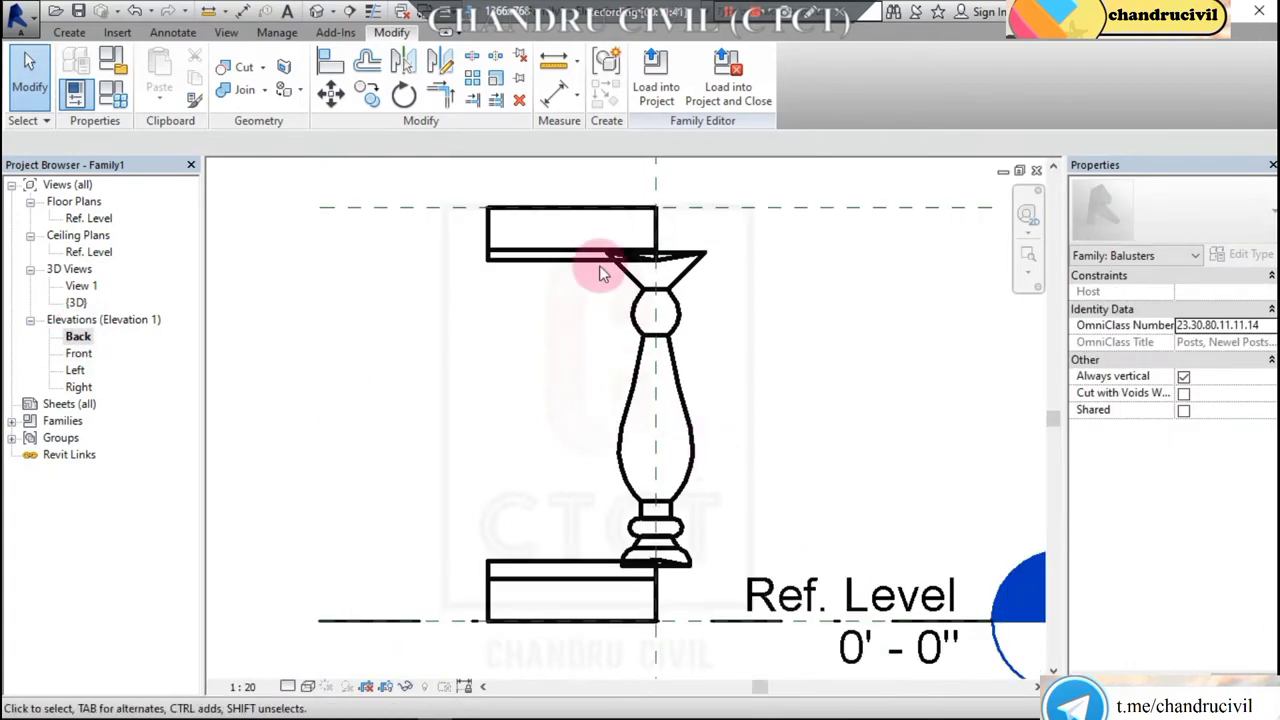
Change the top block's extrusion end in Properties and drag it centred over the baluster.
{"action": "left_click", "coordinate": [566, 262]}
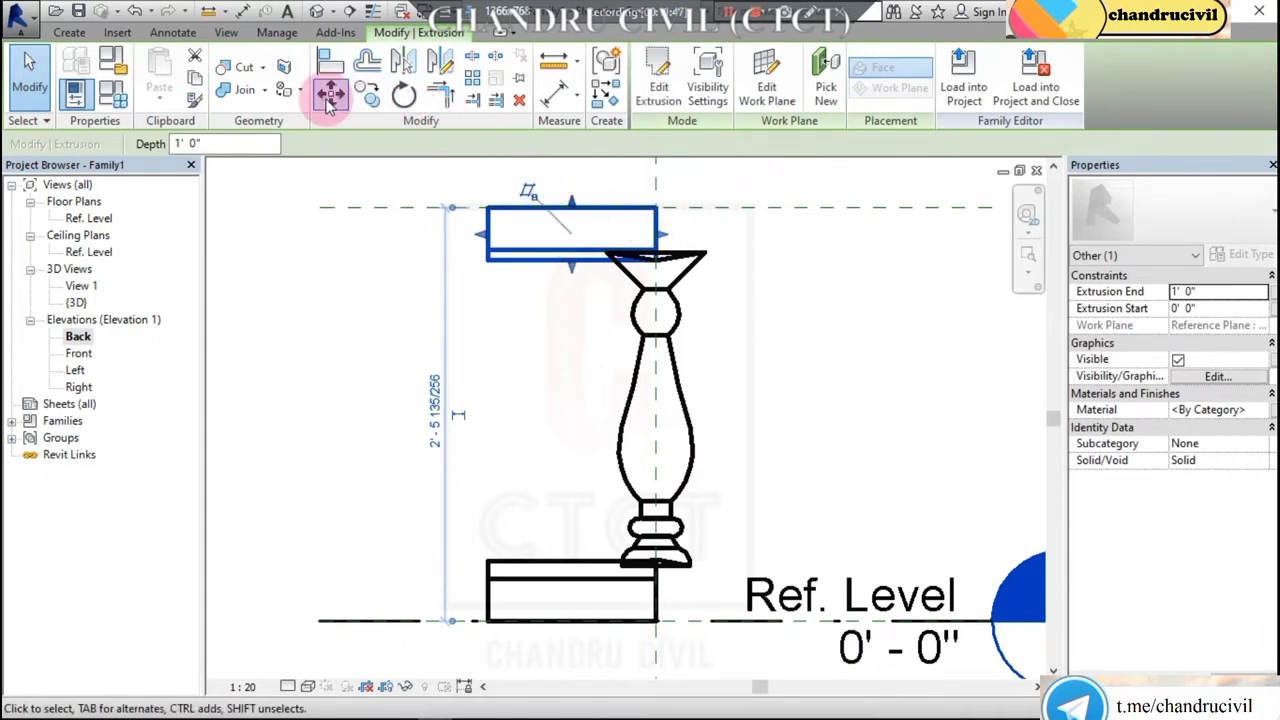
{"action": "left_click", "coordinate": [331, 95]}
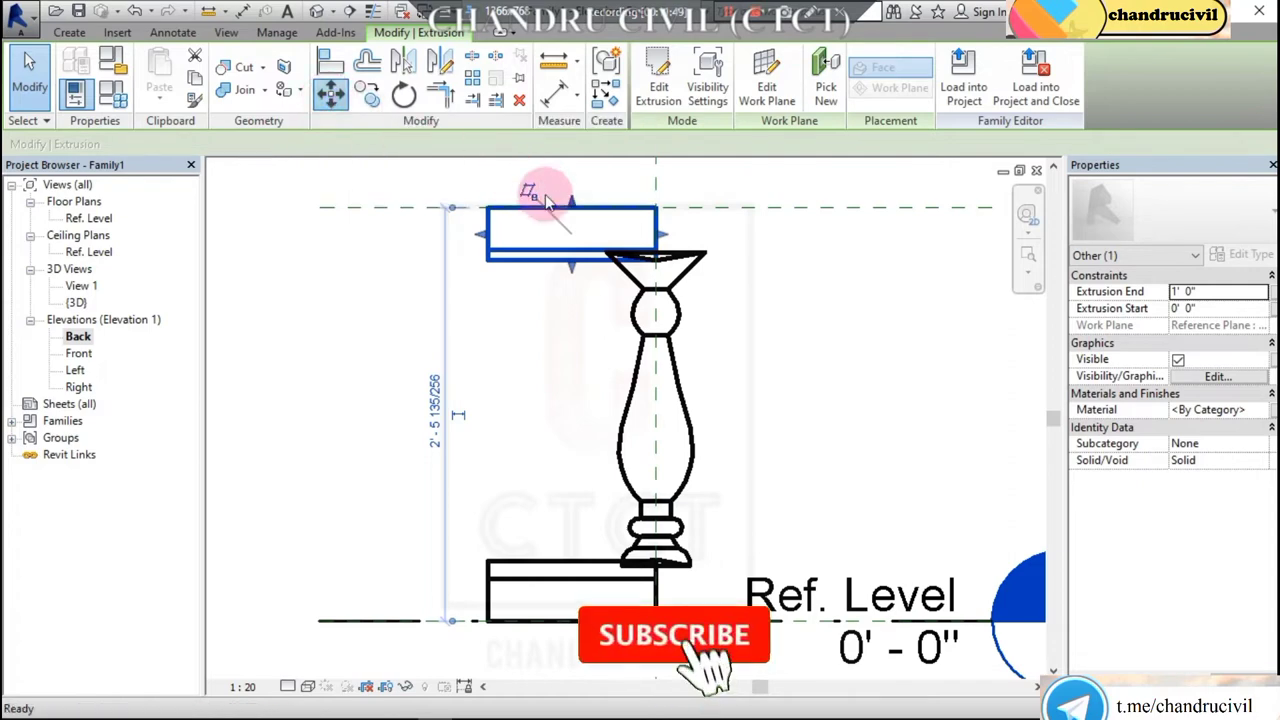
{"action": "key", "text": "Escape"}
{"action": "key", "text": "Escape"}
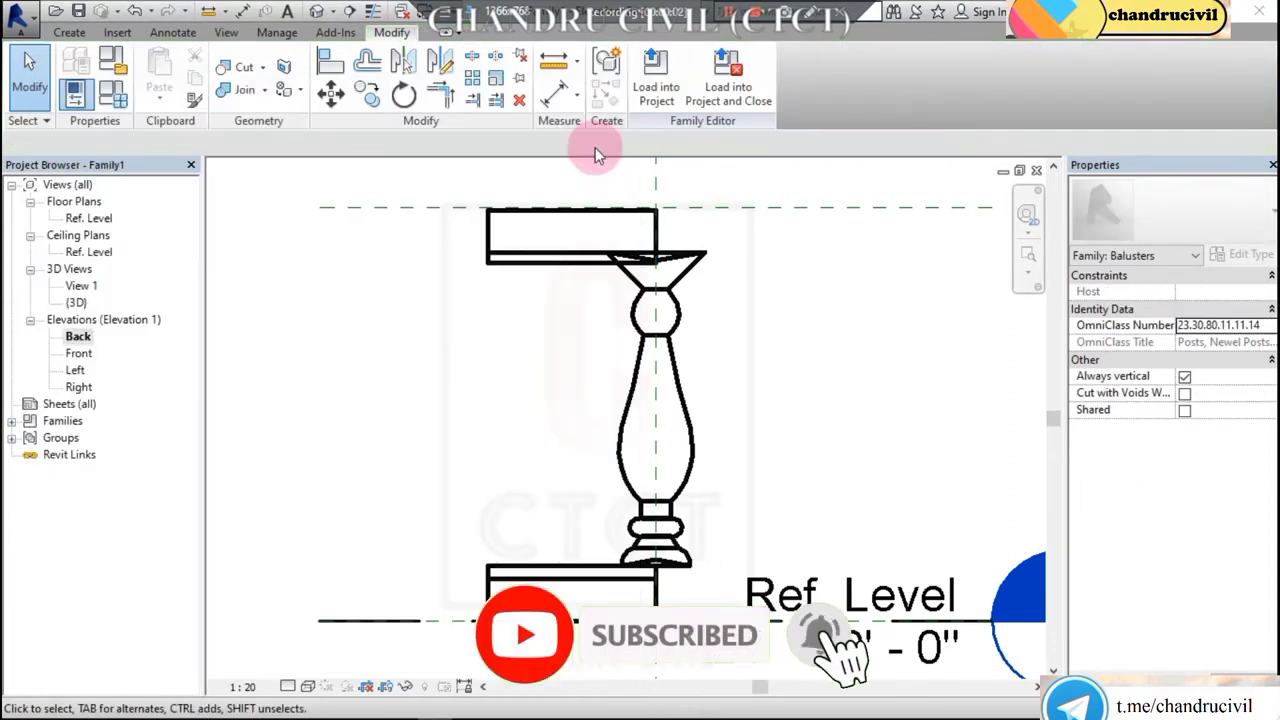
{"action": "left_click", "coordinate": [567, 178]}
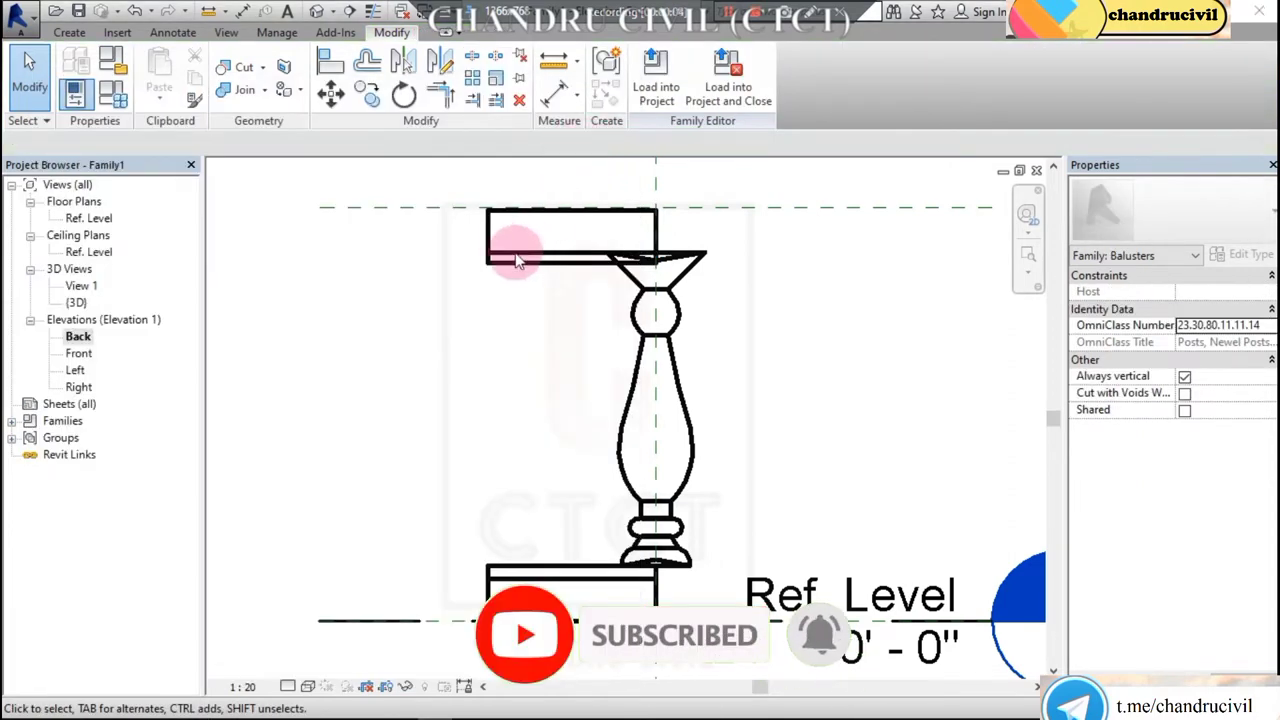
{"action": "left_click", "coordinate": [490, 220]}
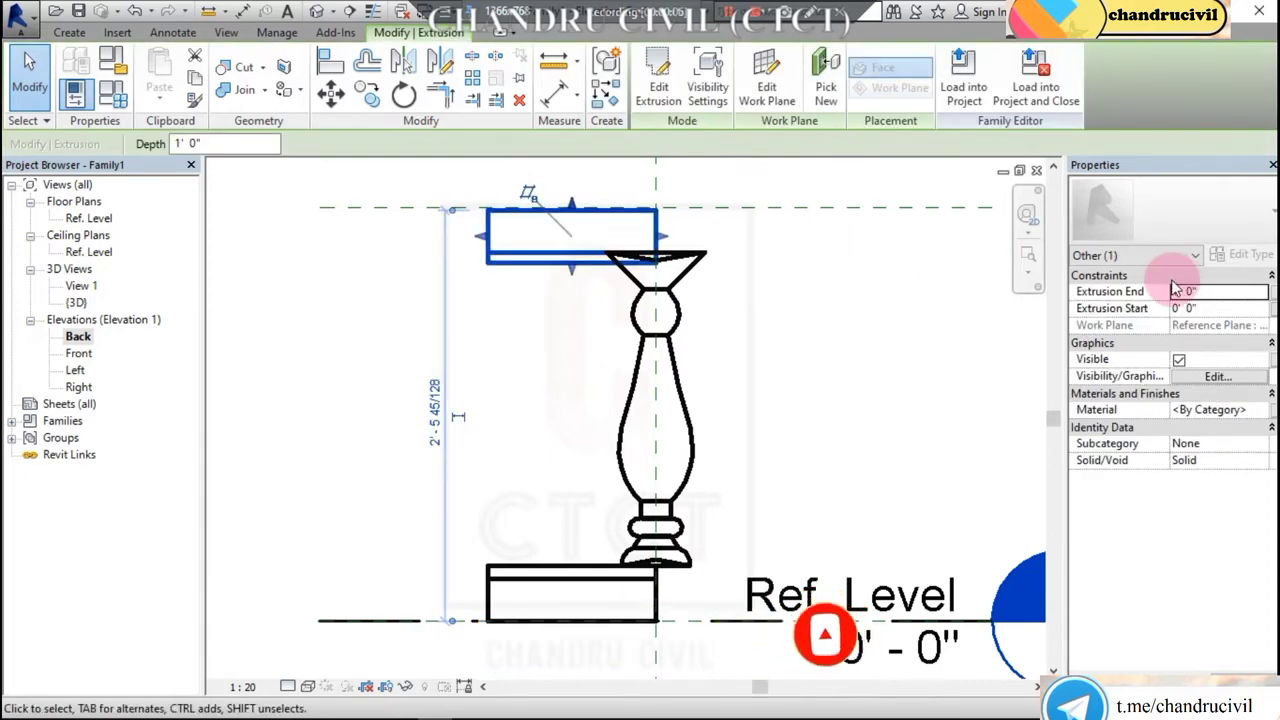
{"action": "type", "text": "1"}
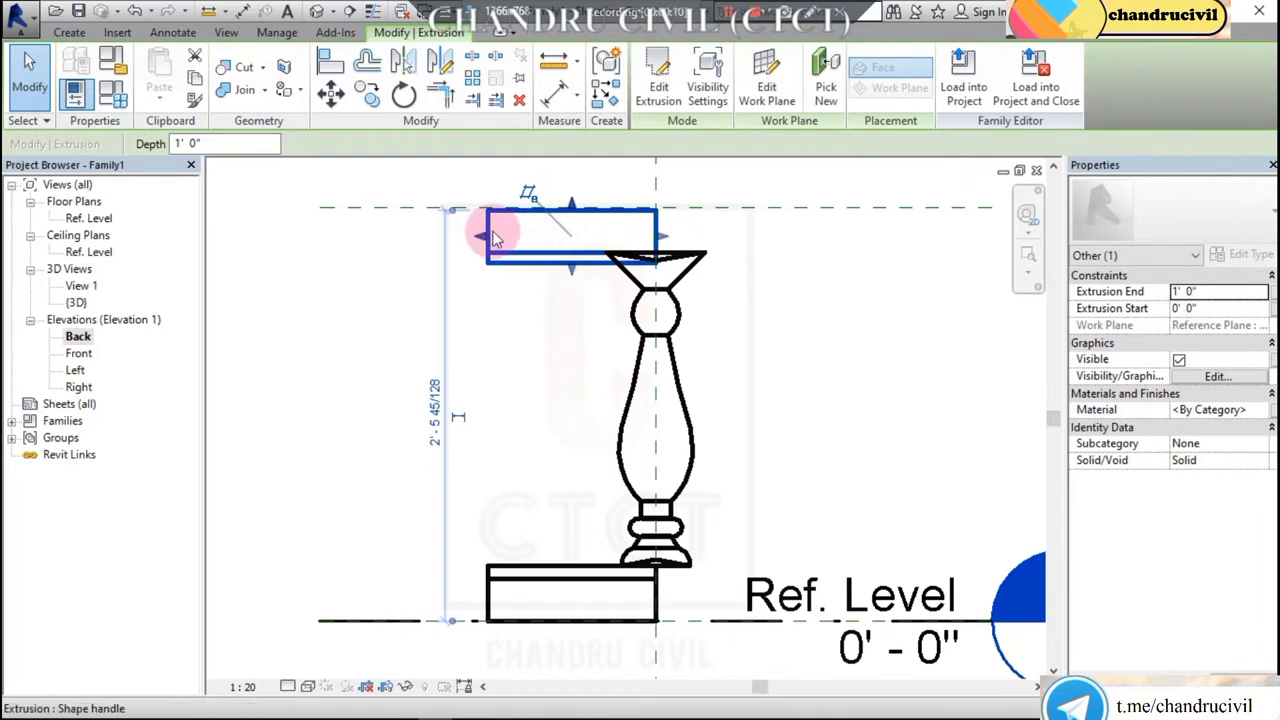
{"action": "left_click", "coordinate": [1214, 308]}
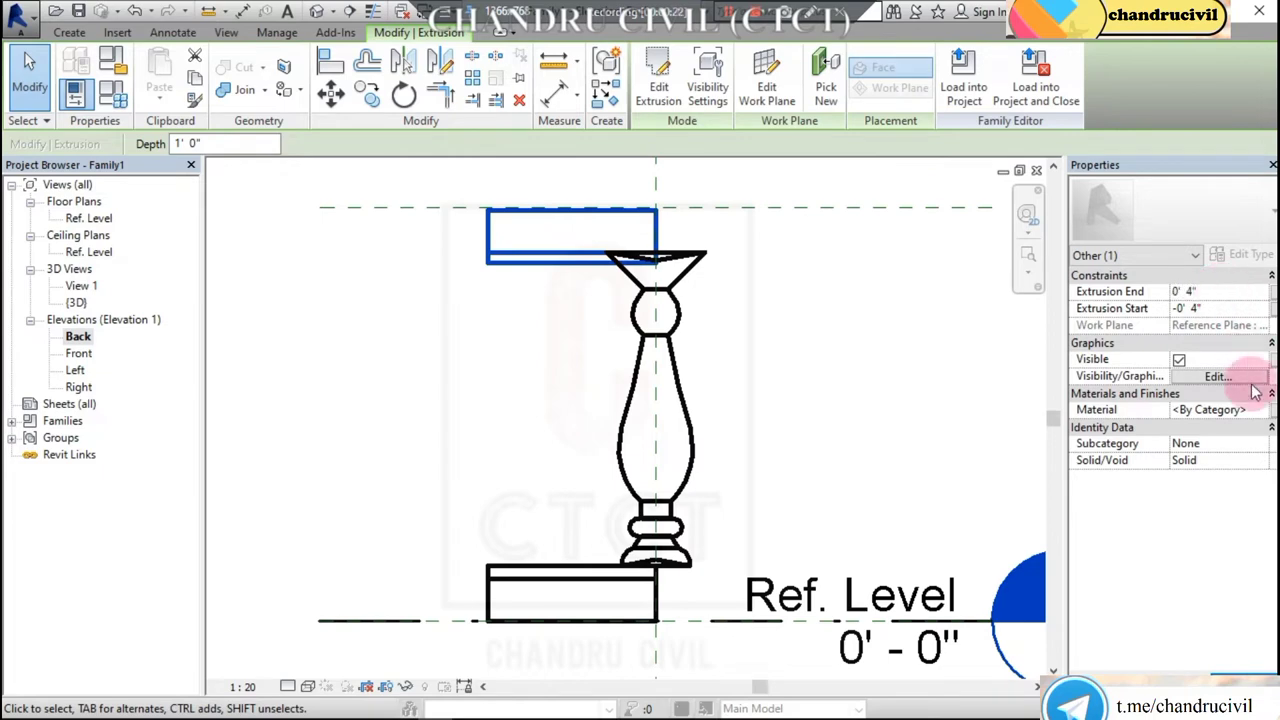
{"action": "left_click_drag", "start_coordinate": [570, 235], "coordinate": [627, 235]}
{"action": "left_click", "coordinate": [827, 287]}
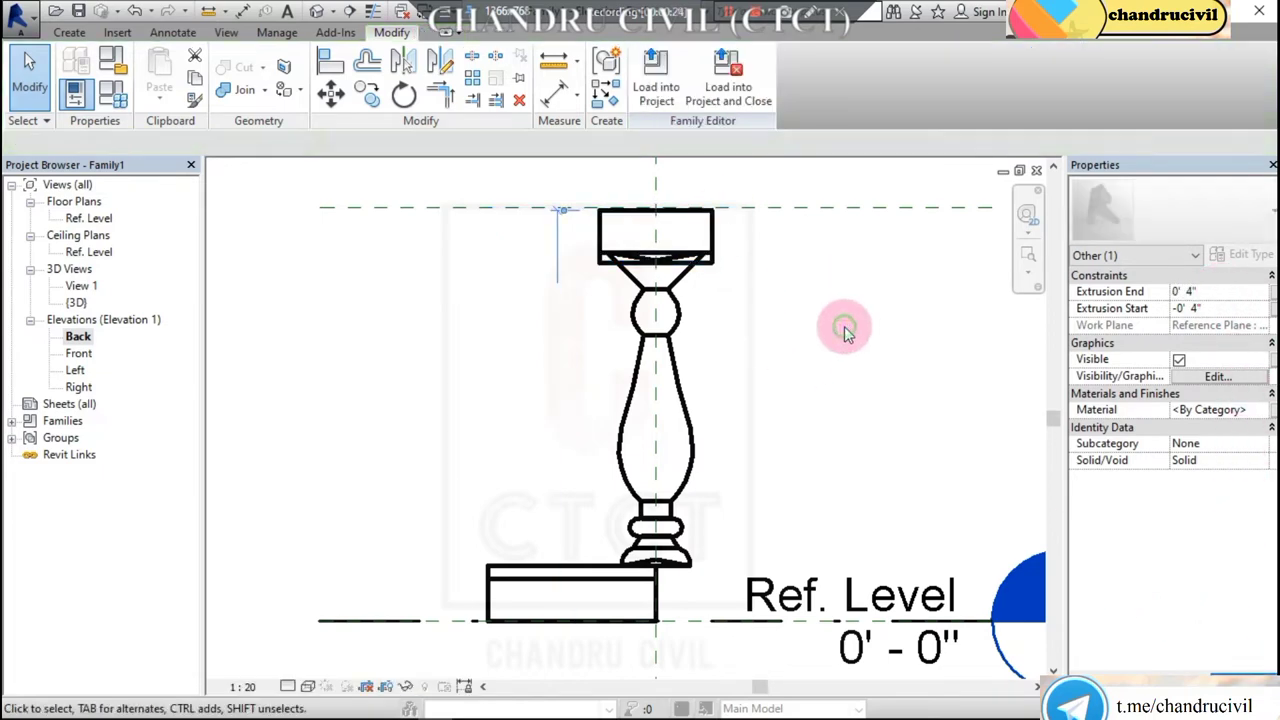
Set the base block's extrusion to run from -0' 4" to 0' 4", centred under the baluster.
{"action": "left_click", "coordinate": [612, 576]}
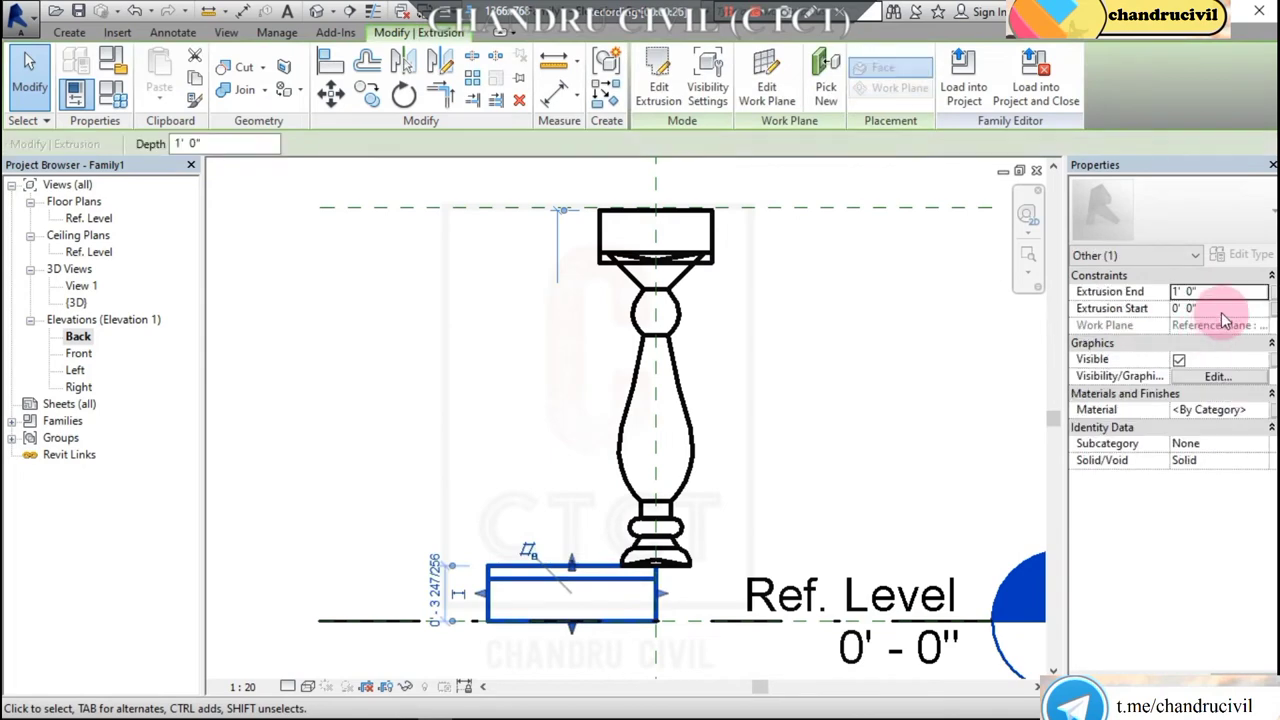
{"action": "left_click", "coordinate": [1220, 309]}
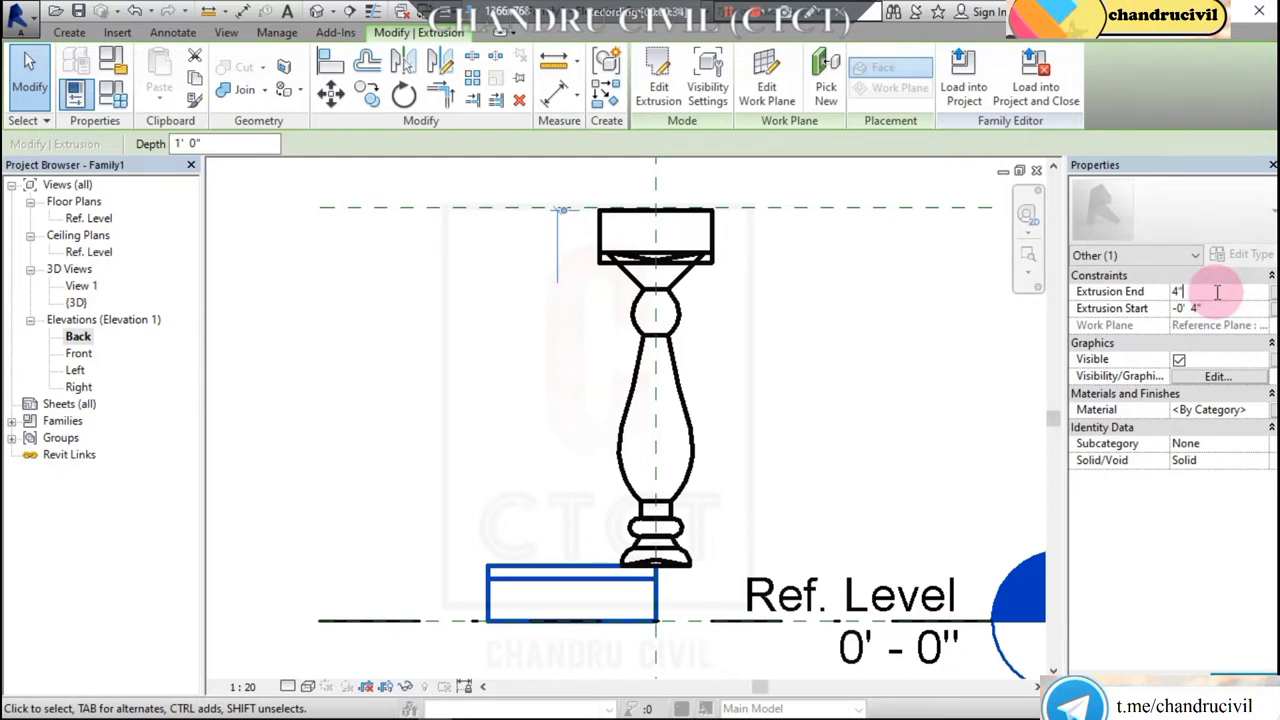
{"action": "left_click", "coordinate": [903, 463]}
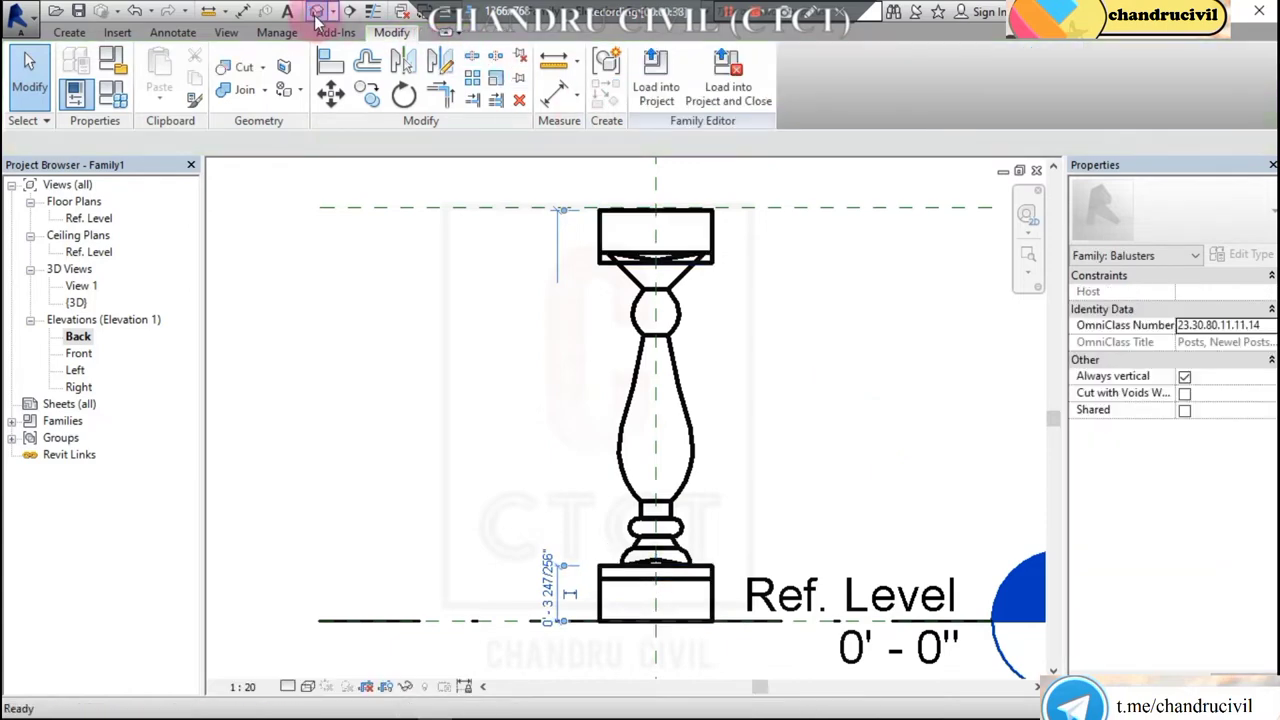
Dismiss the save reminder and frame the whole baluster in the 3D view.
{"action": "left_click", "coordinate": [739, 443]}
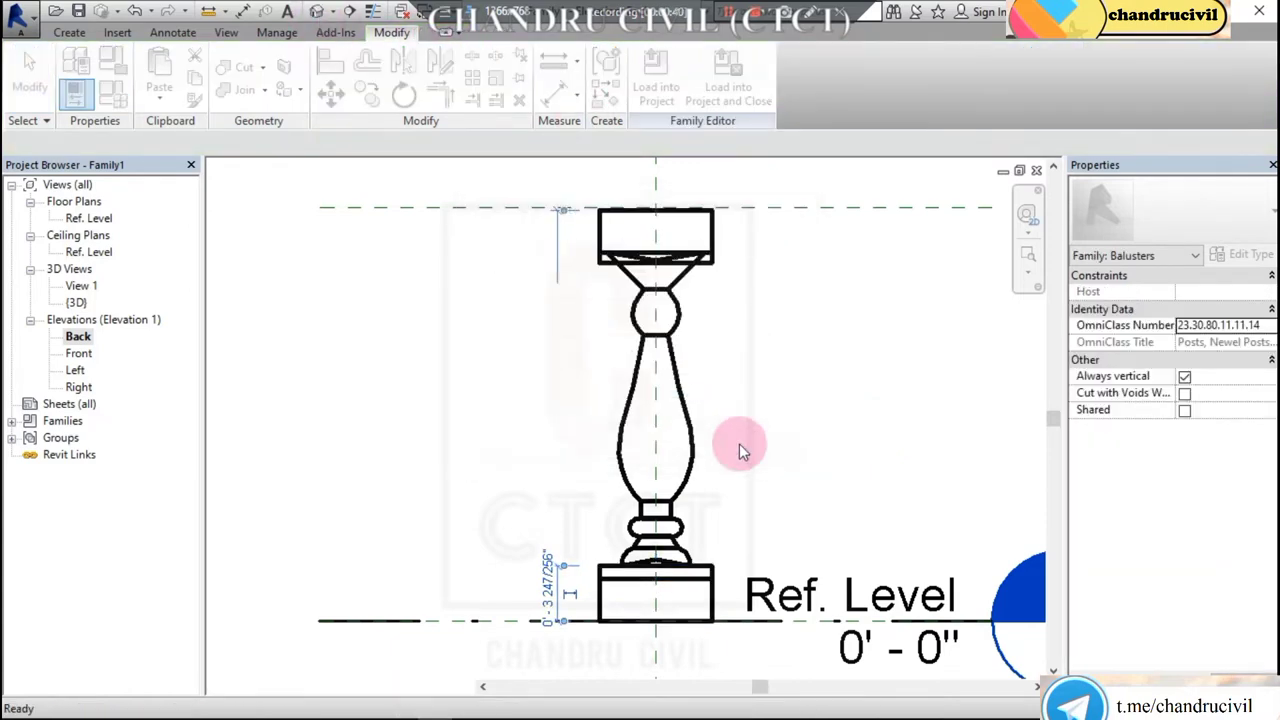
{"action": "scroll", "coordinate": [700, 524], "scroll_direction": "up", "scroll_amount": 5}
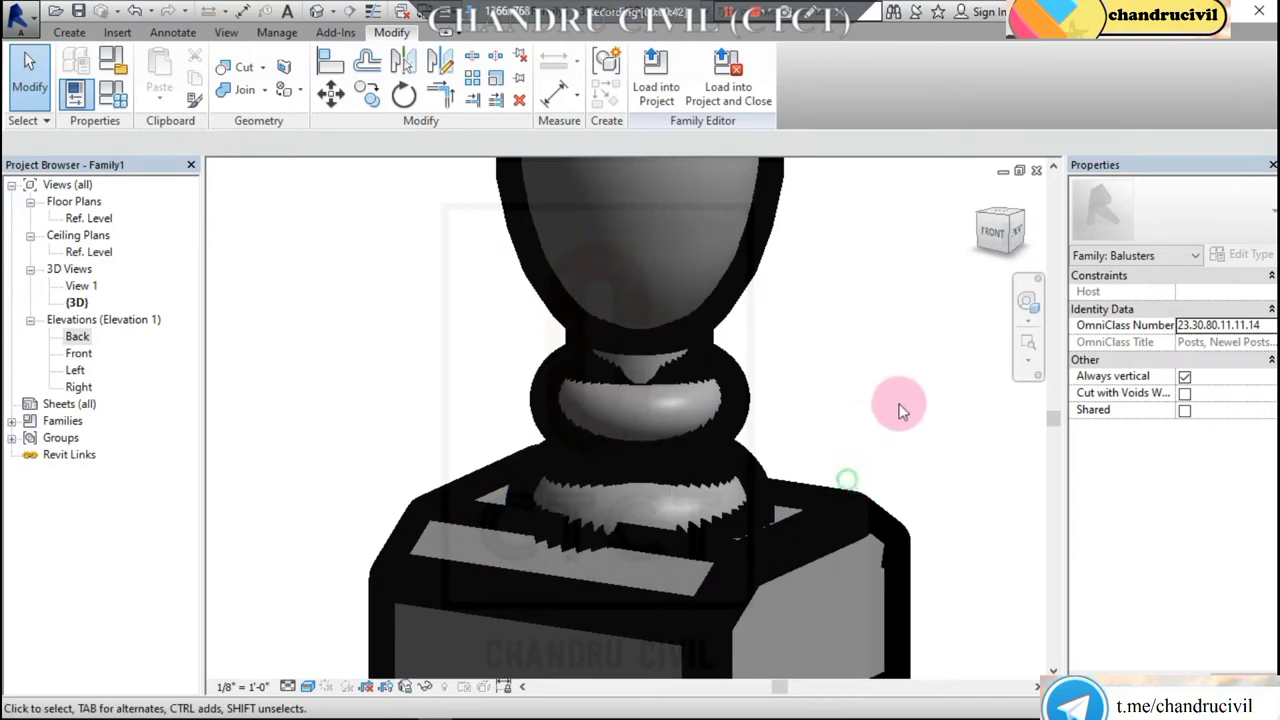
{"action": "scroll", "coordinate": [900, 405], "scroll_direction": "down", "scroll_amount": 5}
{"action": "scroll", "coordinate": [846, 391], "scroll_direction": "up", "scroll_amount": 2}
{"action": "scroll", "coordinate": [798, 460], "scroll_direction": "down", "scroll_amount": 3}
{"action": "middle_click_drag", "start_coordinate": [798, 460], "coordinate": [827, 448]}
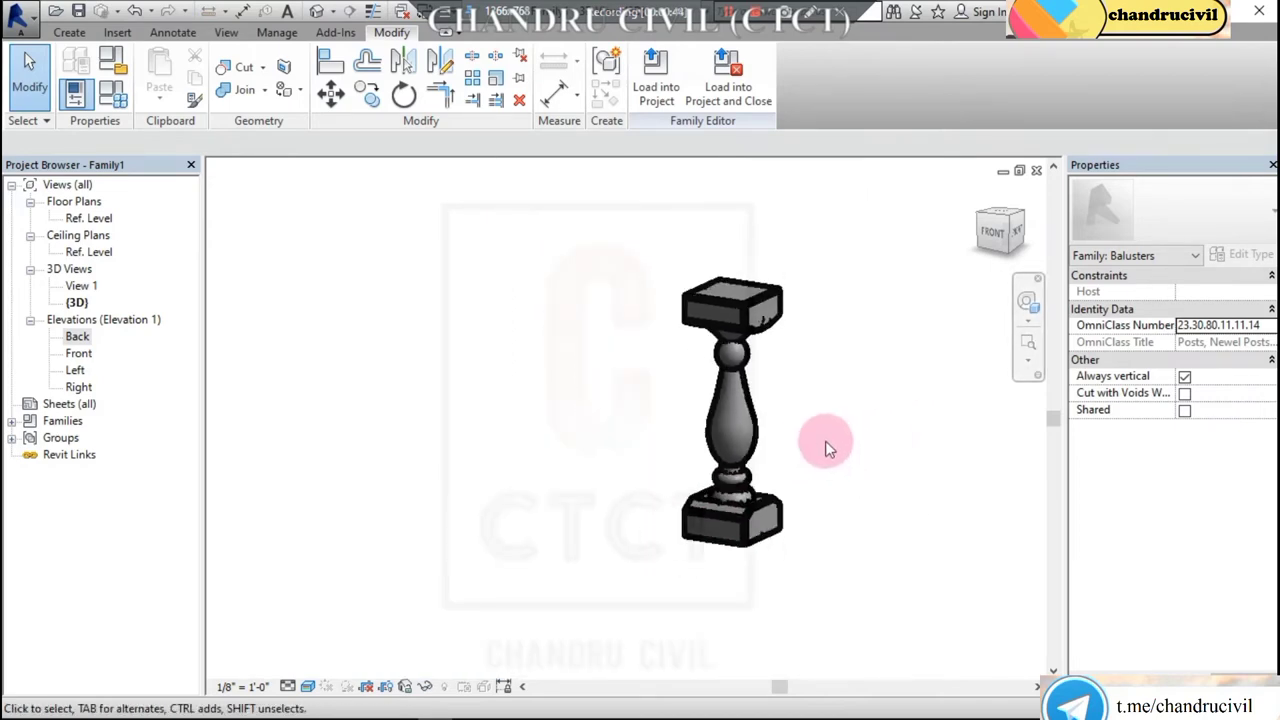
{"action": "scroll", "coordinate": [826, 448], "scroll_direction": "down", "scroll_amount": 2}
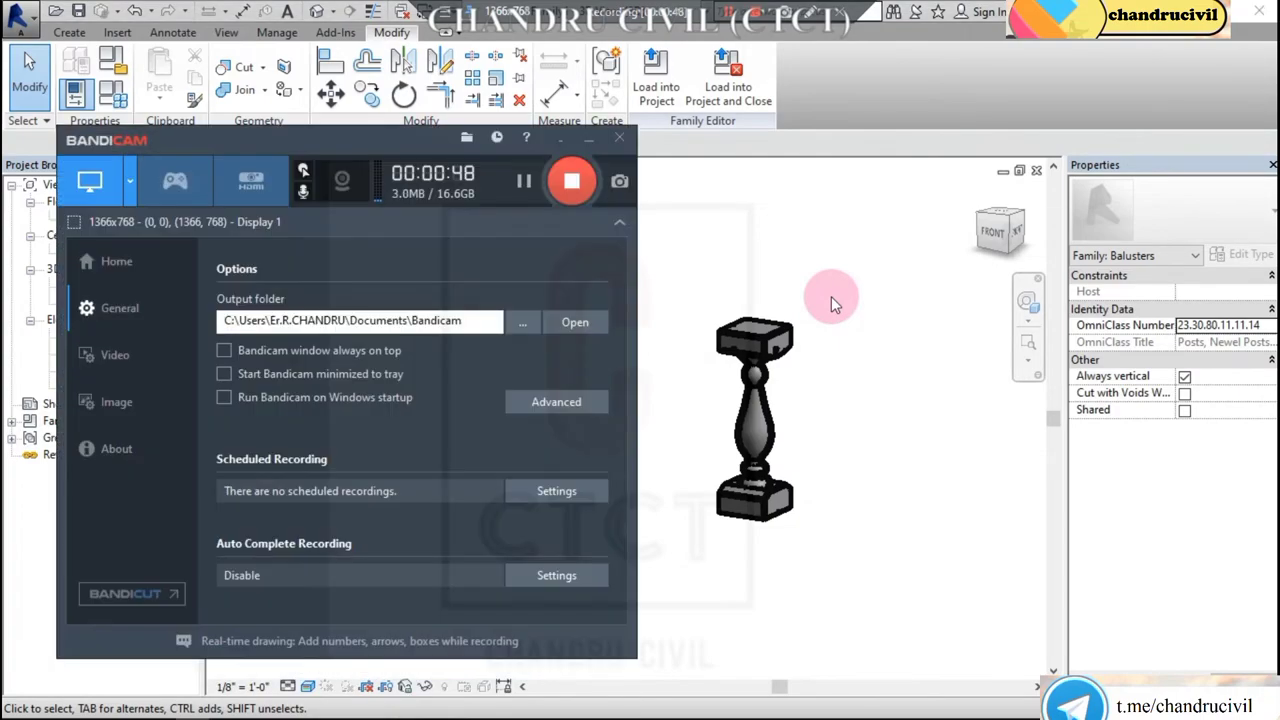
{"action": "left_click", "coordinate": [588, 147]}
Glance at the Chrome baluster reference images and return to the Revit family.
{"action": "key", "text": "alt+Tab"}
{"action": "key", "text": "Tab"}
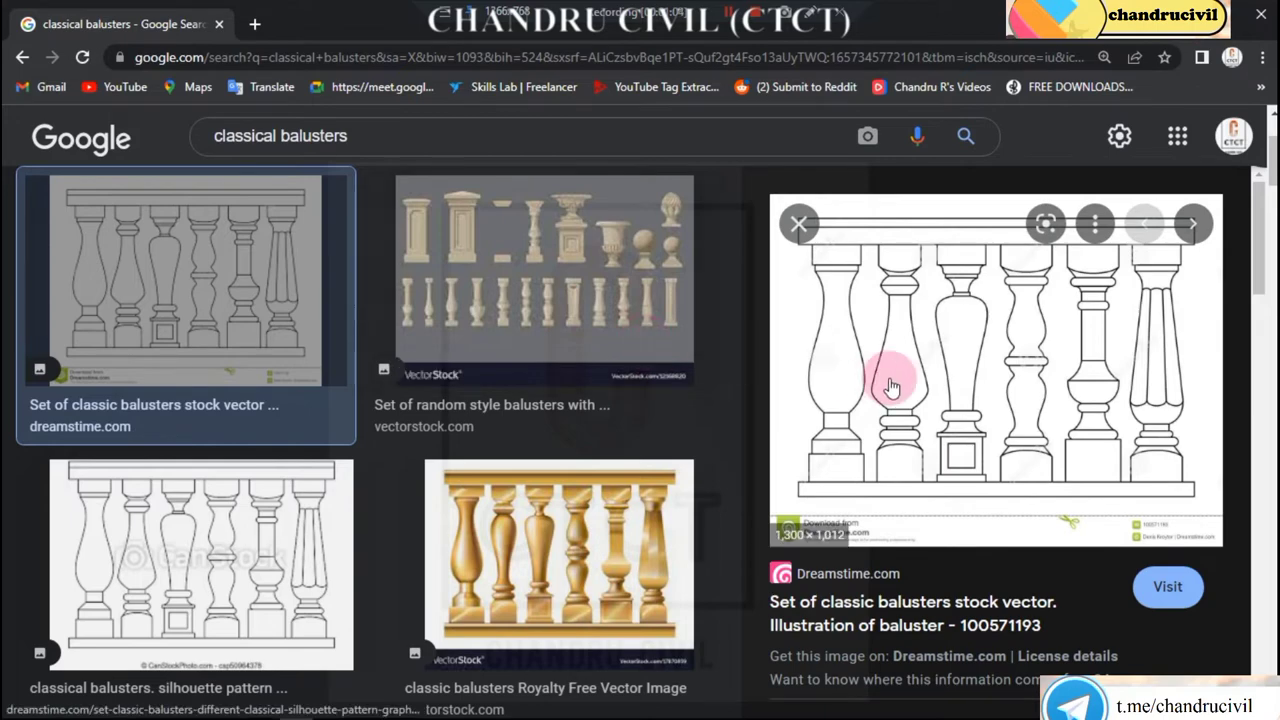
{"action": "key", "text": "alt+Tab"}
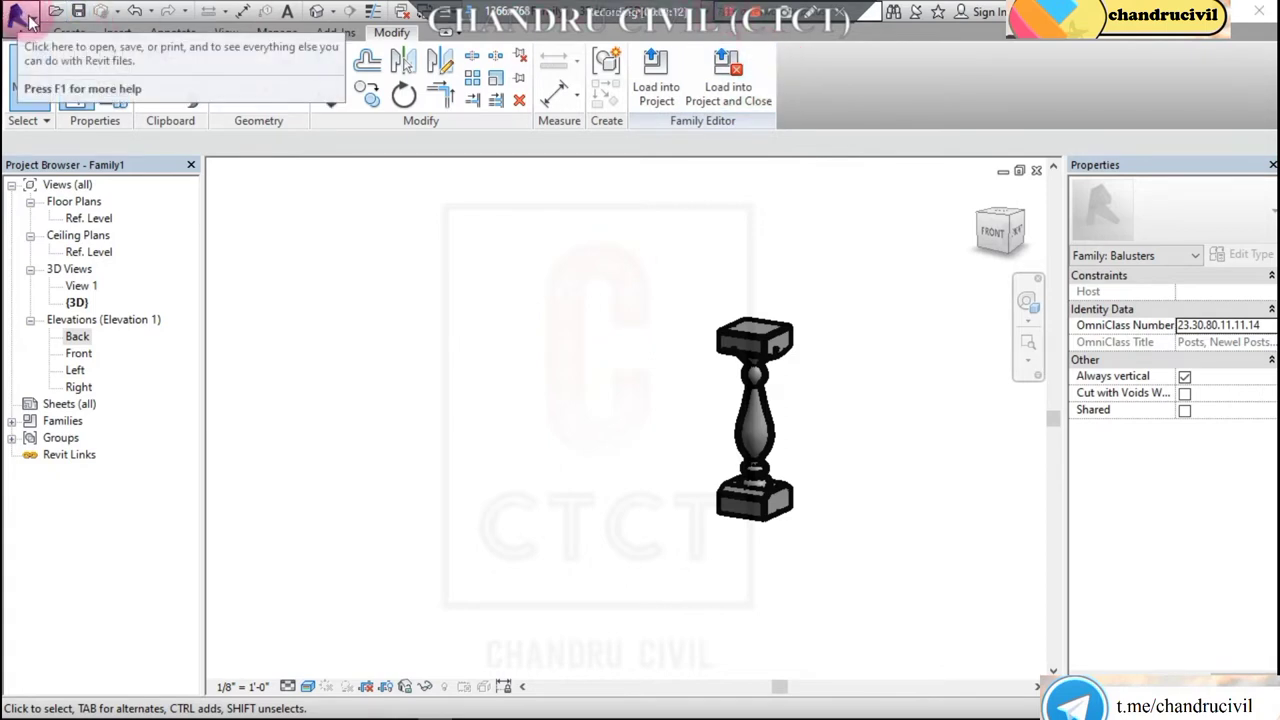
Create a new family from the Metric Profile-Rail.rft template.
{"action": "left_click", "coordinate": [30, 22]}
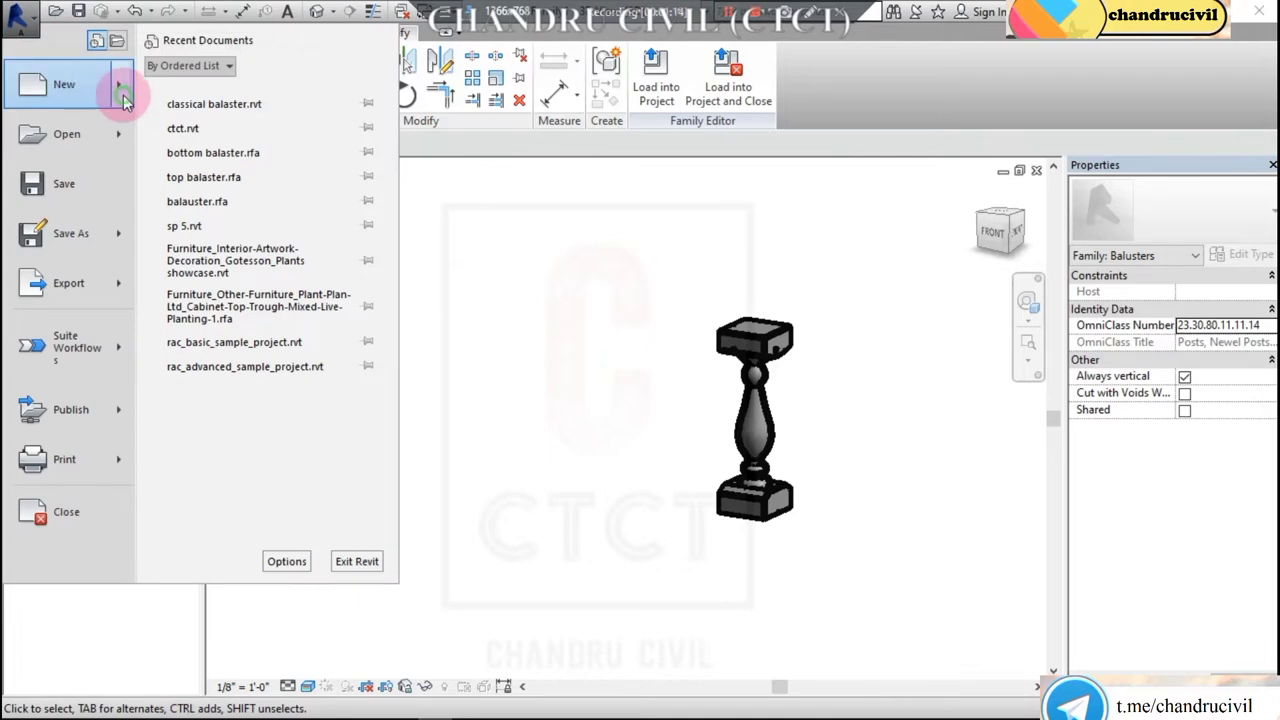
{"action": "mouse_move", "coordinate": [70, 85]}
{"action": "left_click", "coordinate": [208, 145]}
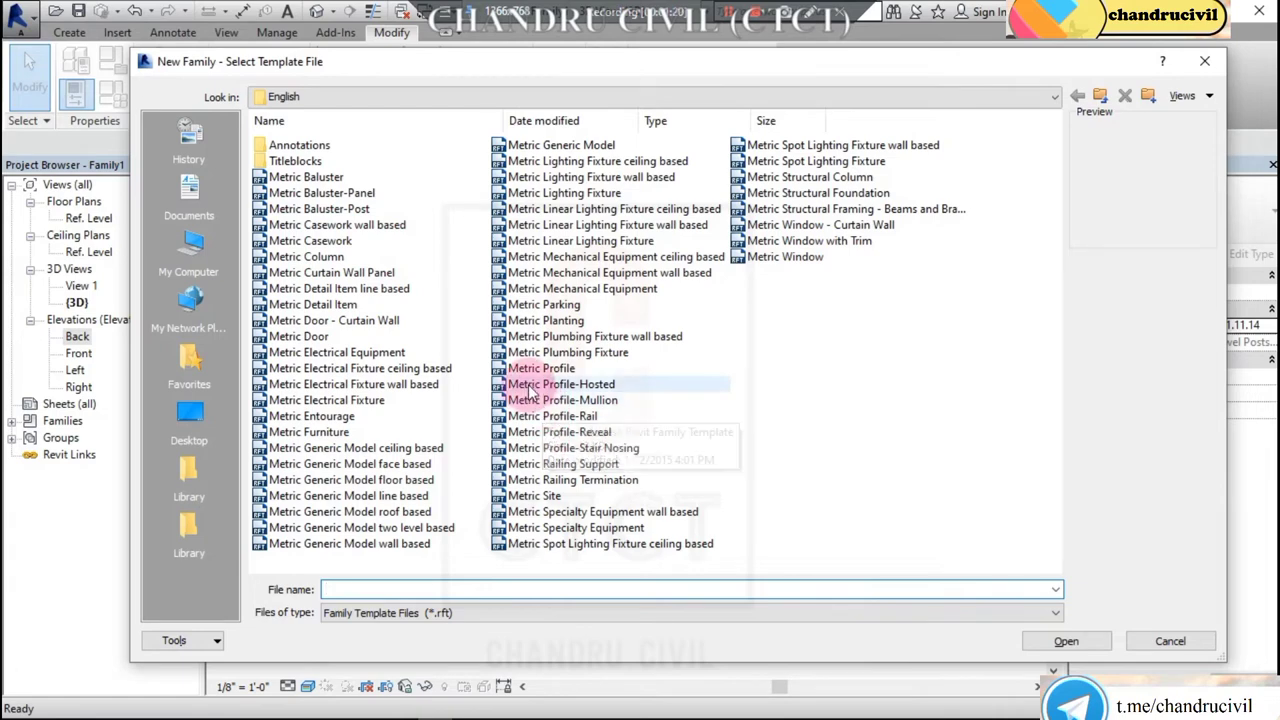
{"action": "left_click", "coordinate": [540, 418]}
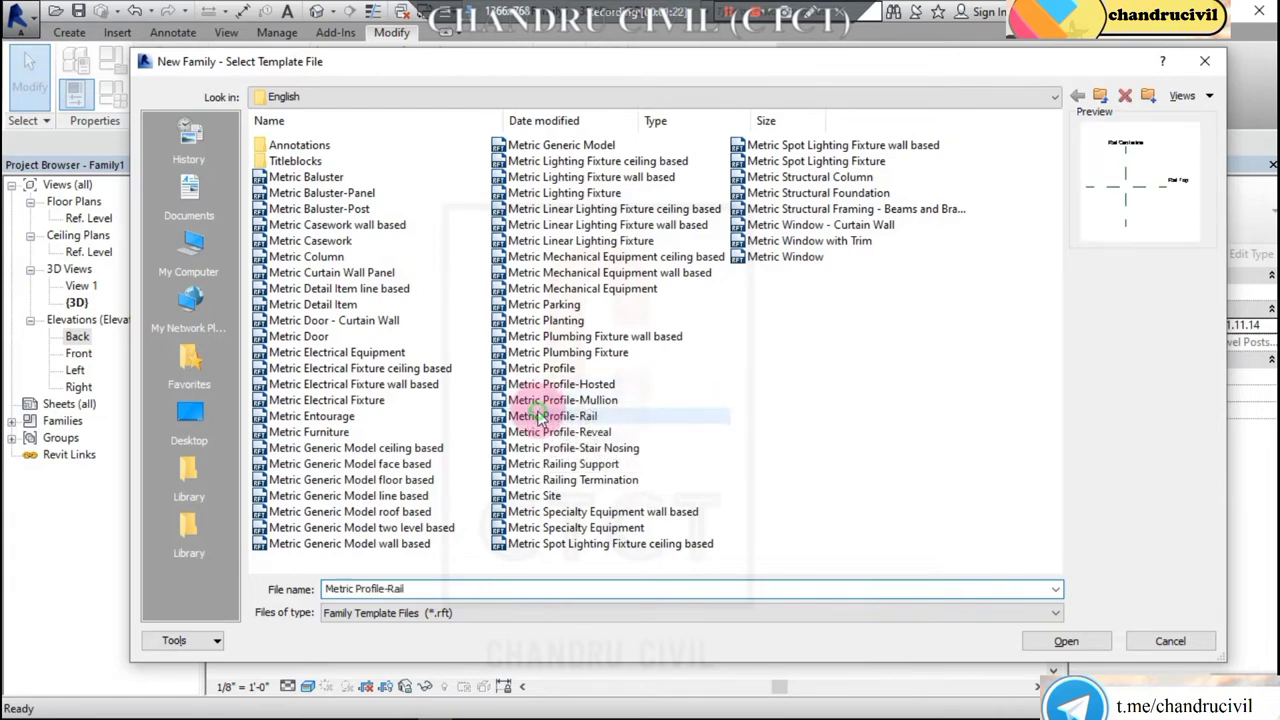
{"action": "left_click", "coordinate": [1065, 643]}
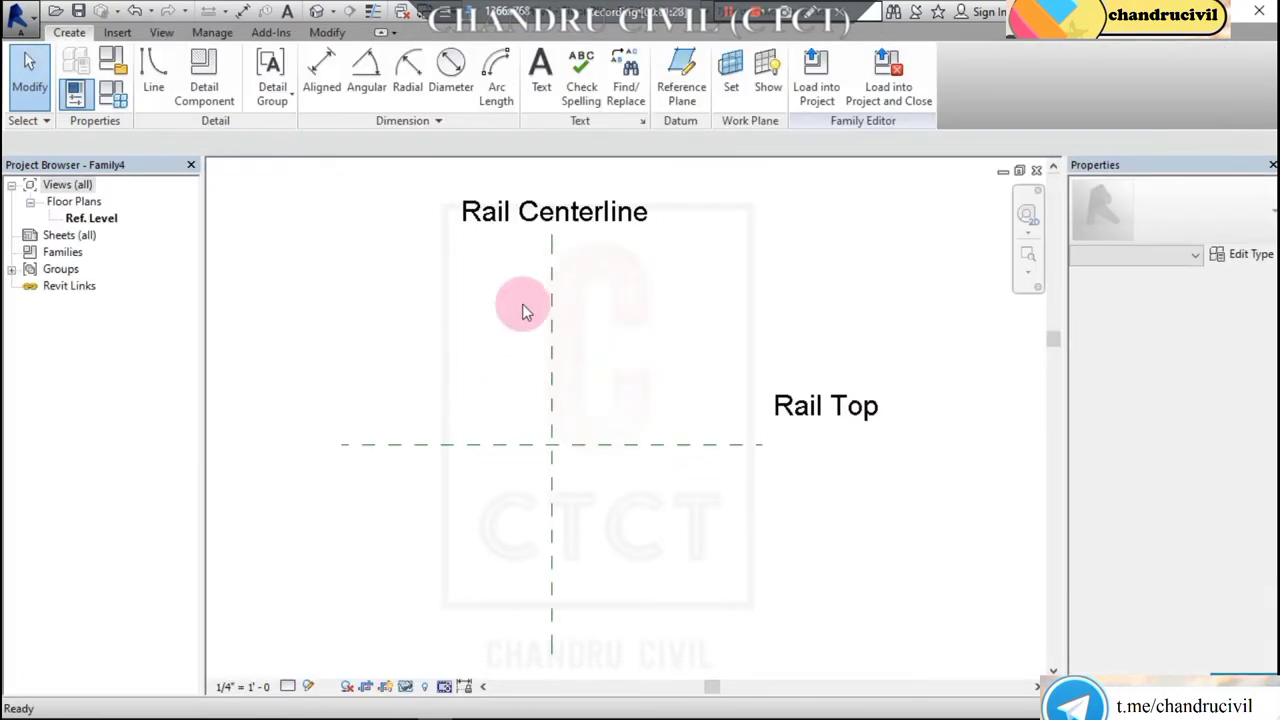
Set project length units to feet and fractional inches, rounded to the nearest 1 inch.
{"action": "key", "text": "Escape"}
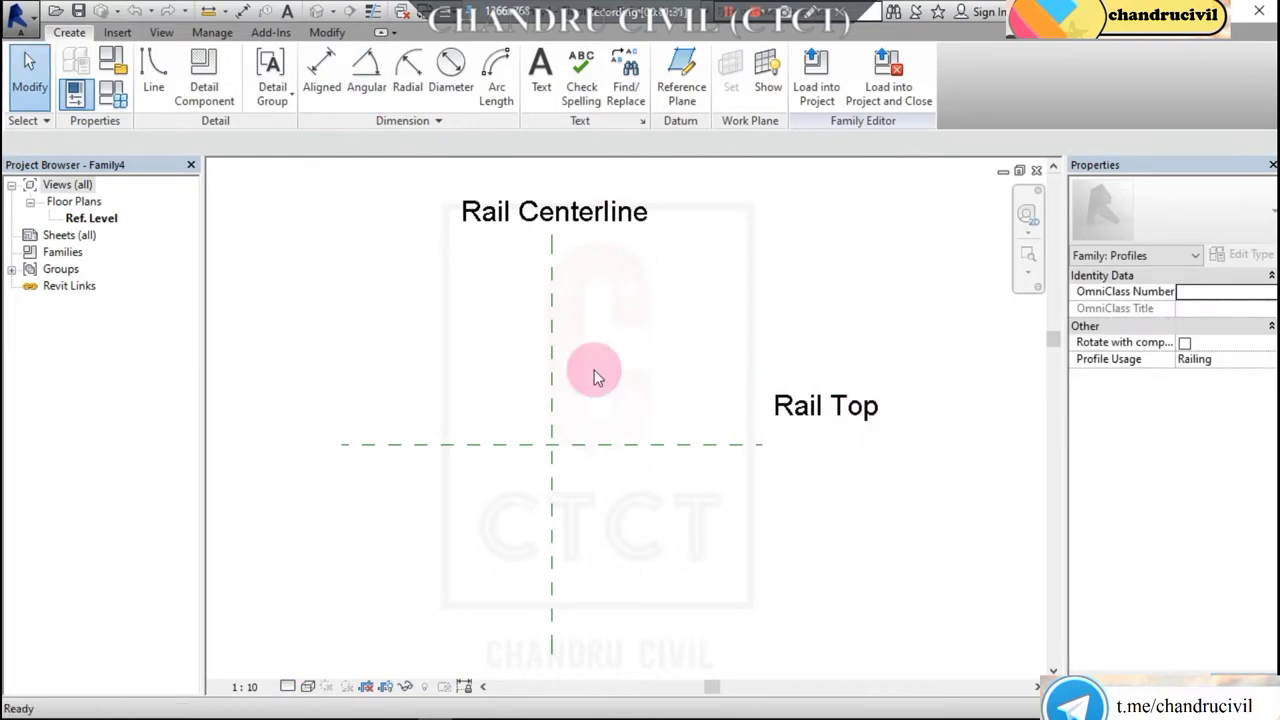
{"action": "key", "text": "u"}
{"action": "key", "text": "n"}
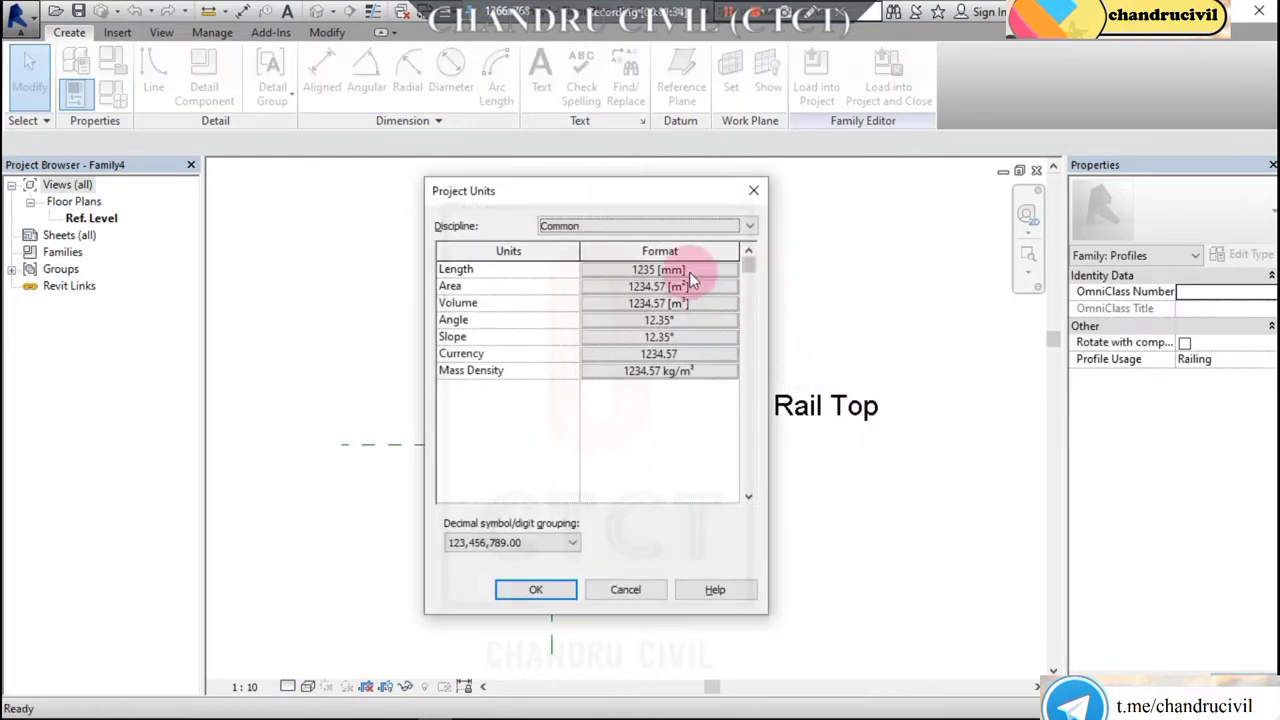
{"action": "left_click", "coordinate": [689, 272]}
{"action": "left_click", "coordinate": [625, 294]}
{"action": "left_click", "coordinate": [560, 330]}
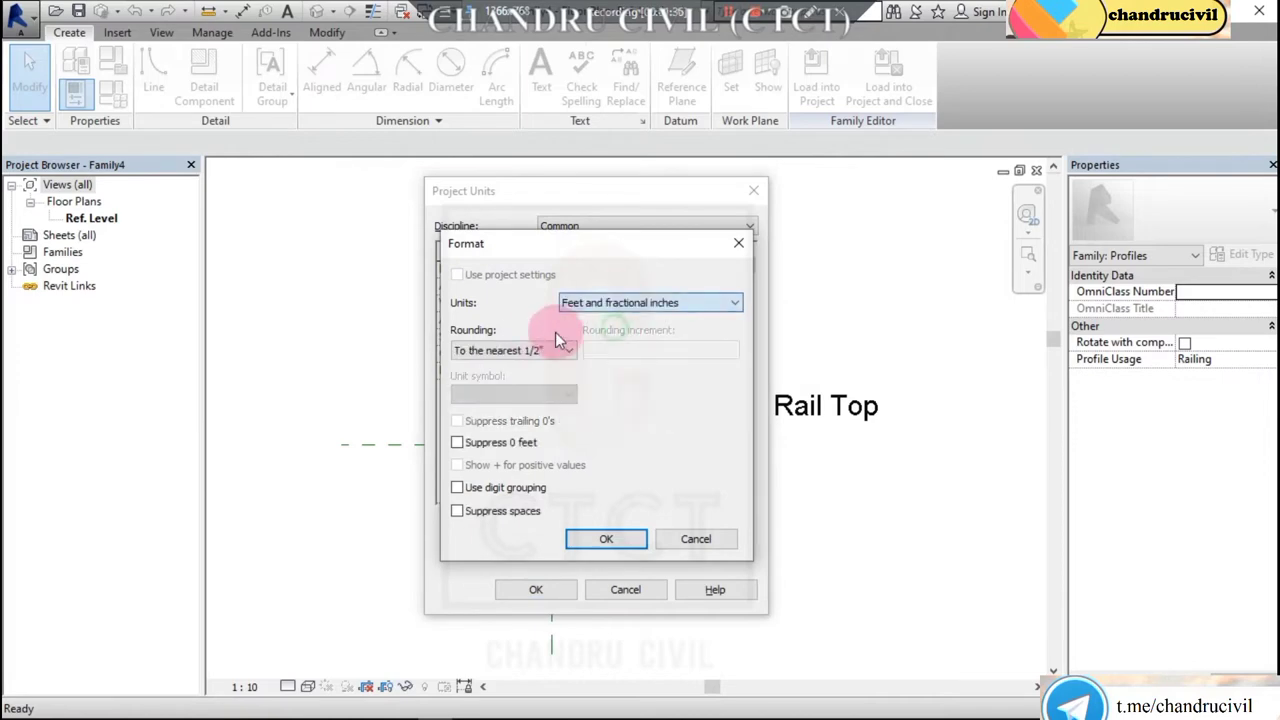
{"action": "left_click", "coordinate": [557, 340]}
{"action": "left_click", "coordinate": [525, 380]}
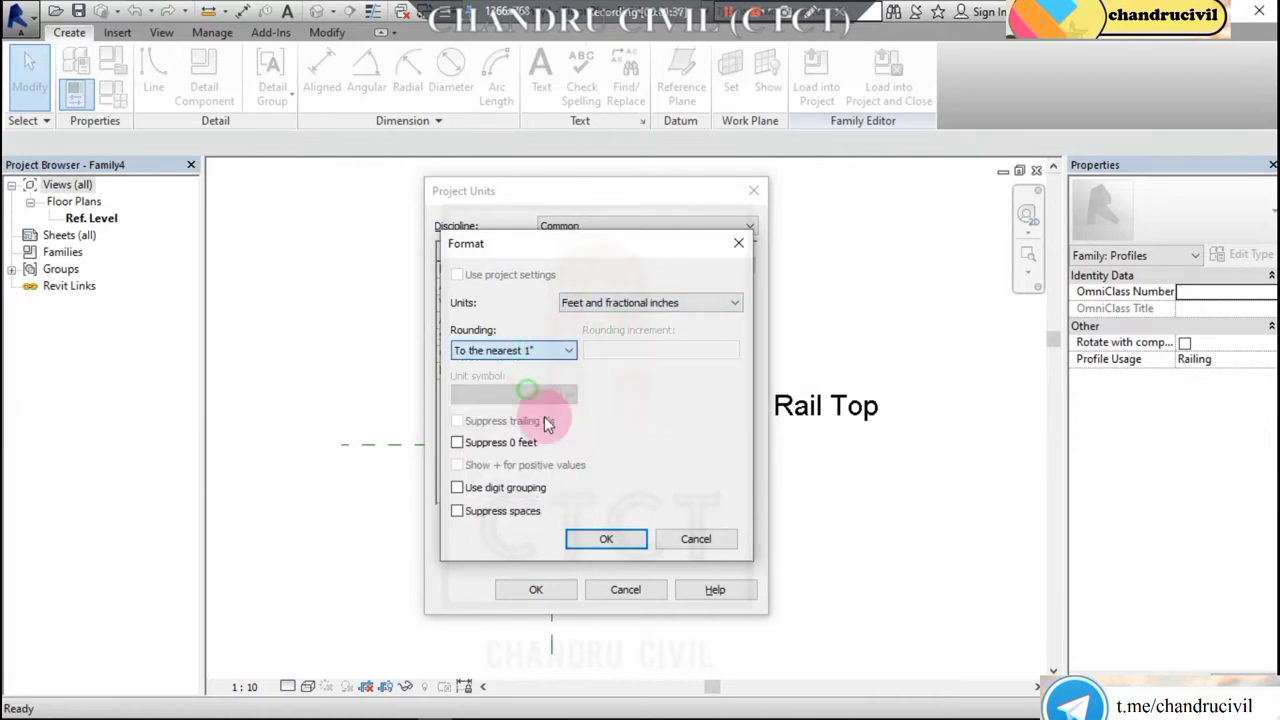
{"action": "left_click", "coordinate": [606, 540]}
{"action": "left_click", "coordinate": [536, 589]}
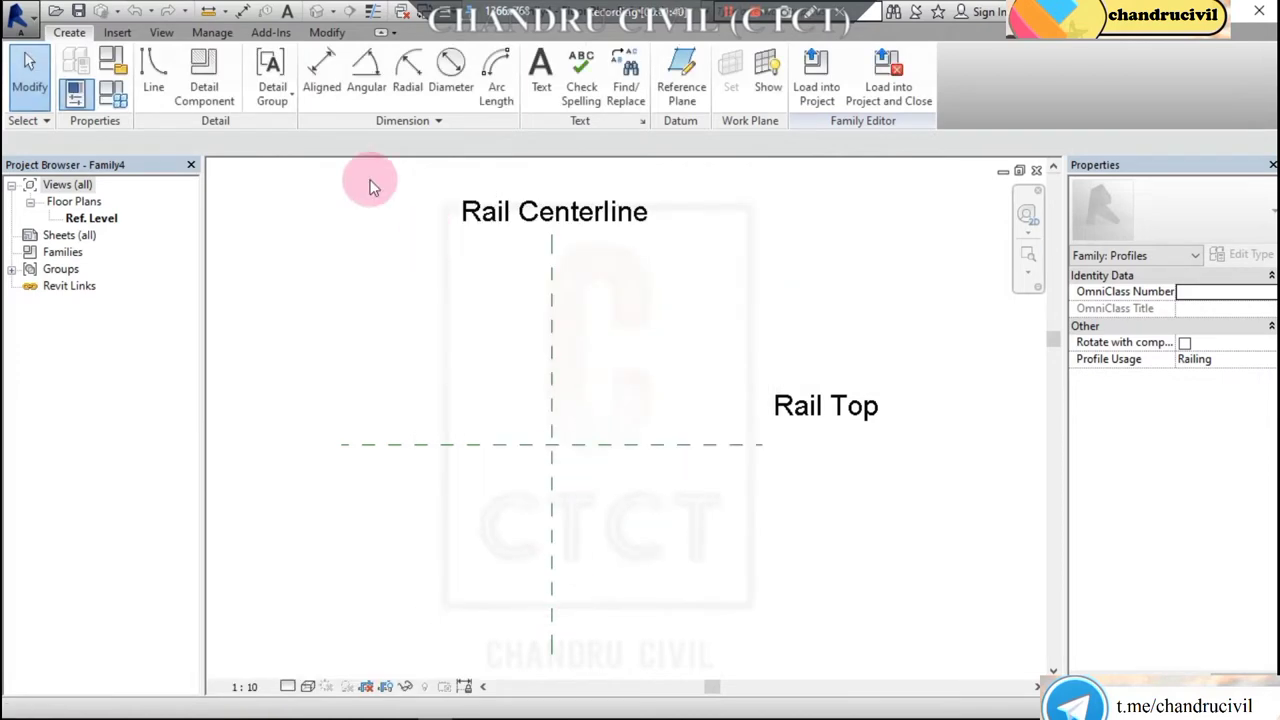
Draw a closed rectangle 3" tall, 4" each side of the centerline, resting on Rail Top.
{"action": "left_click", "coordinate": [160, 78]}
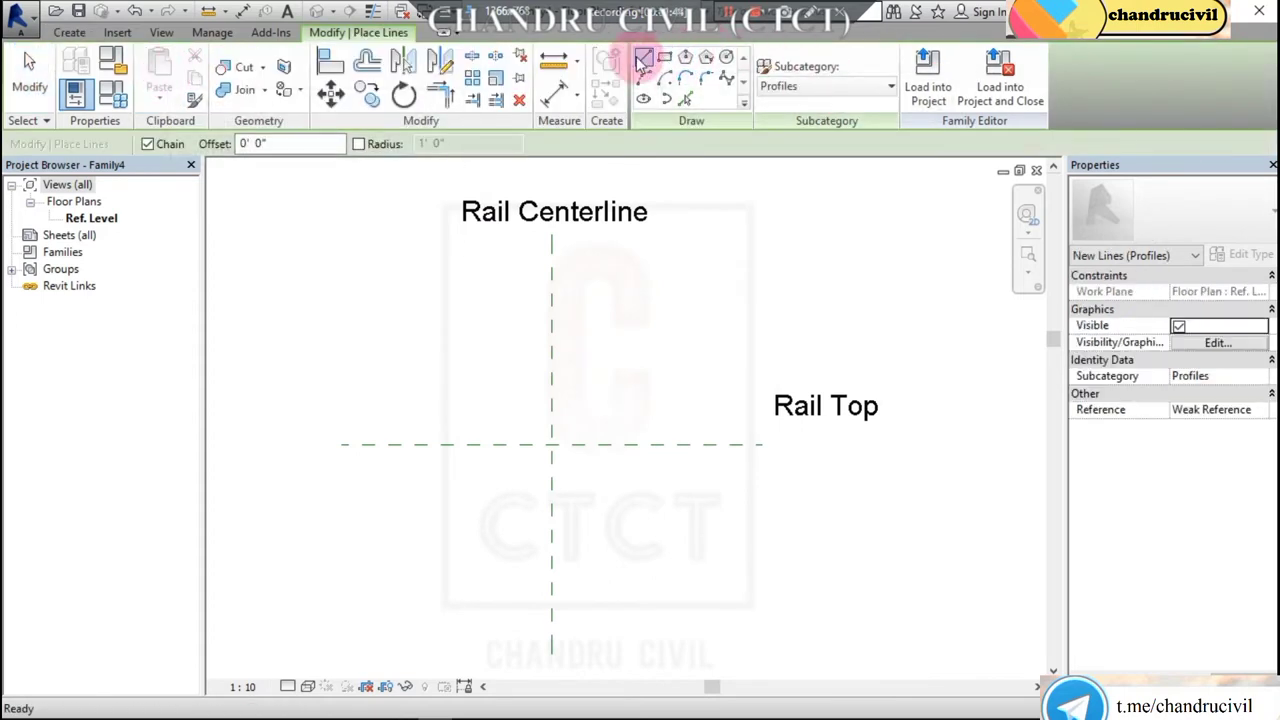
{"action": "left_click", "coordinate": [551, 444]}
{"action": "type", "text": "4\""}
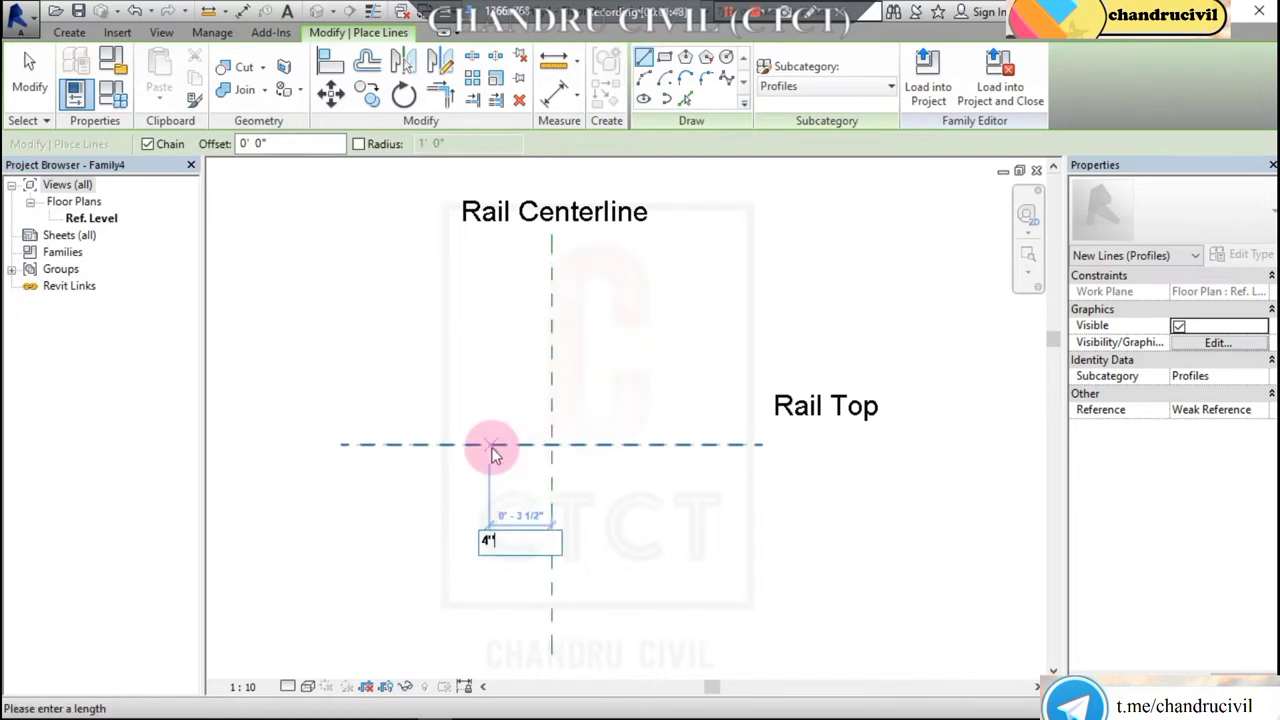
{"action": "key", "text": "Return"}
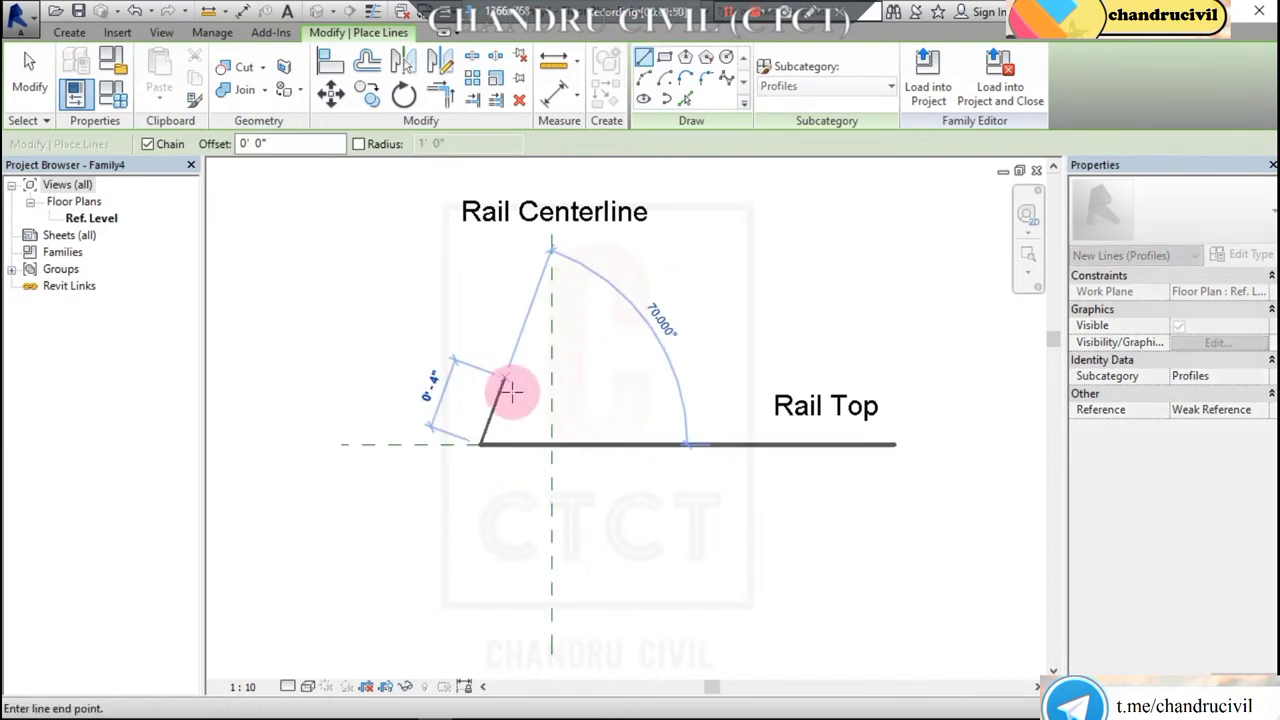
{"action": "scroll", "coordinate": [466, 371], "scroll_direction": "up", "scroll_amount": 2}
{"action": "type", "text": "3\""}
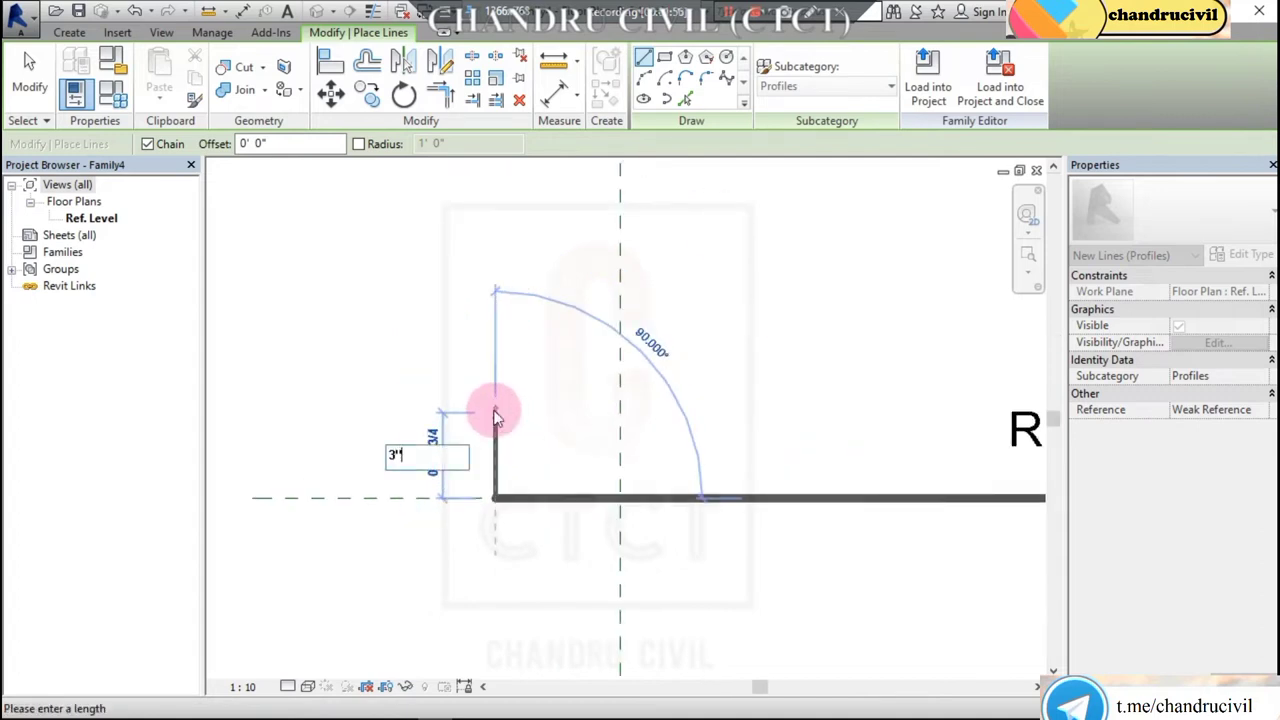
{"action": "key", "text": "Return"}
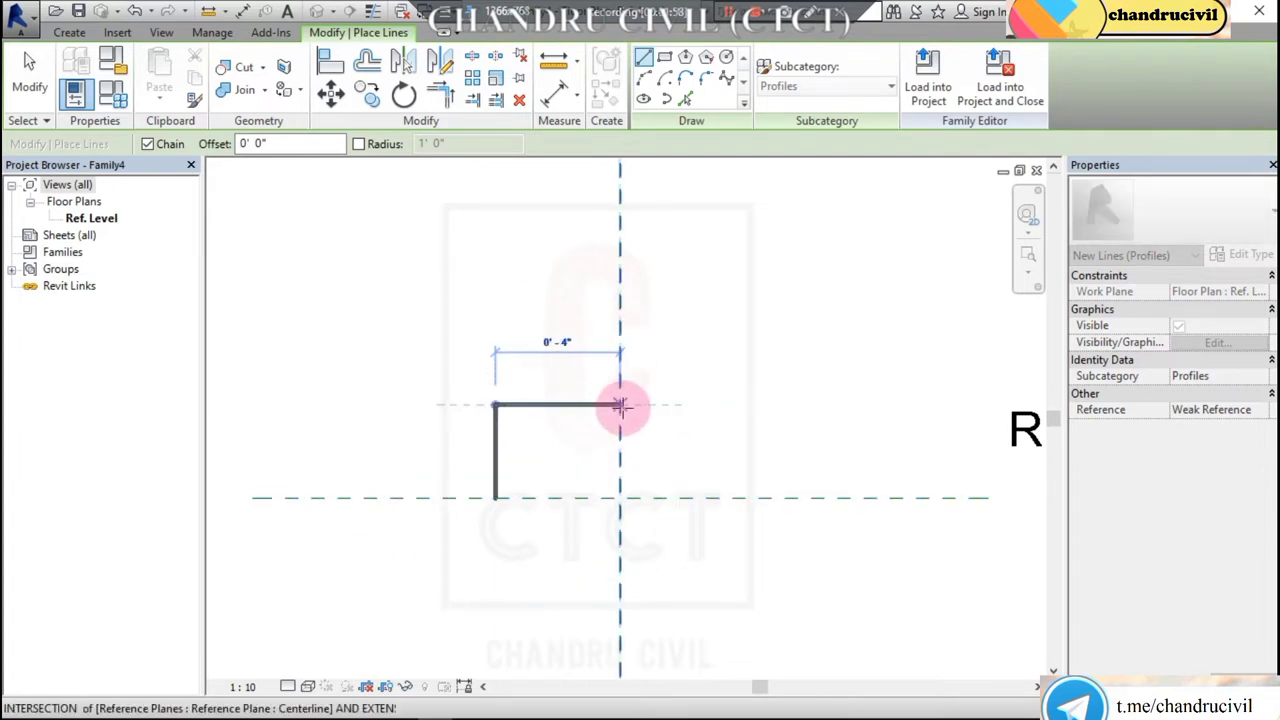
{"action": "left_click", "coordinate": [620, 406]}
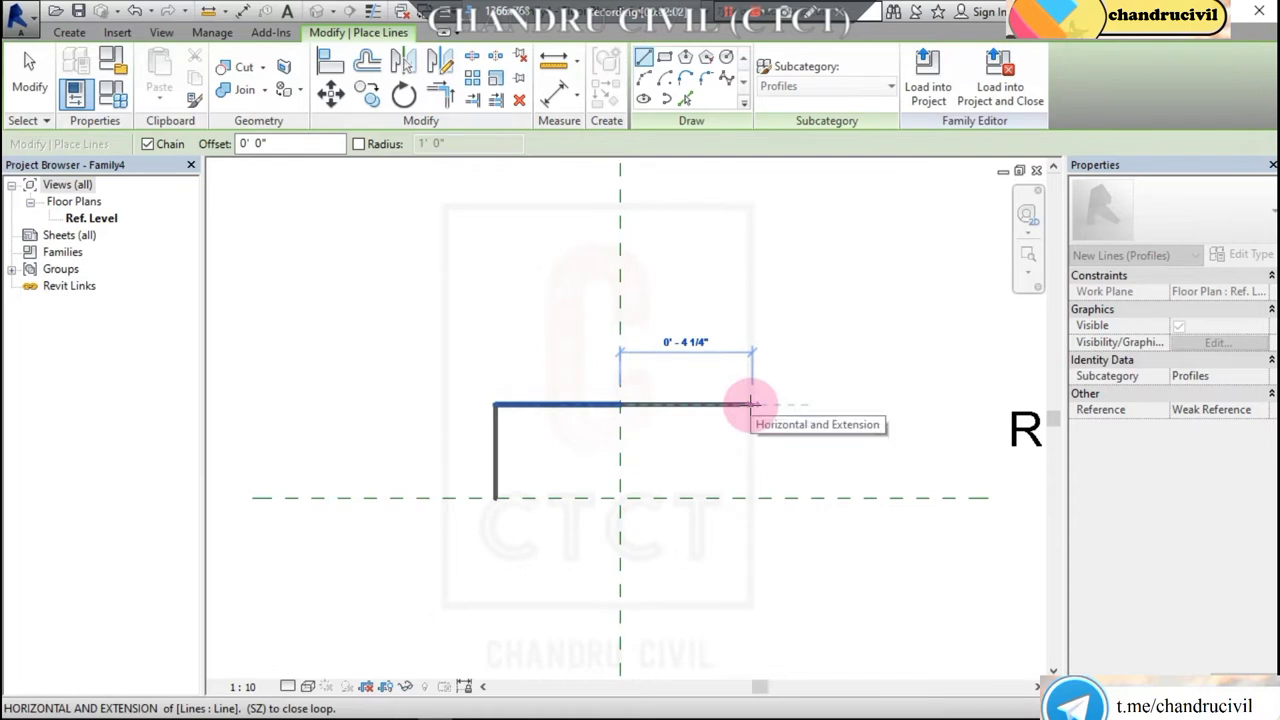
{"action": "type", "text": "4"}
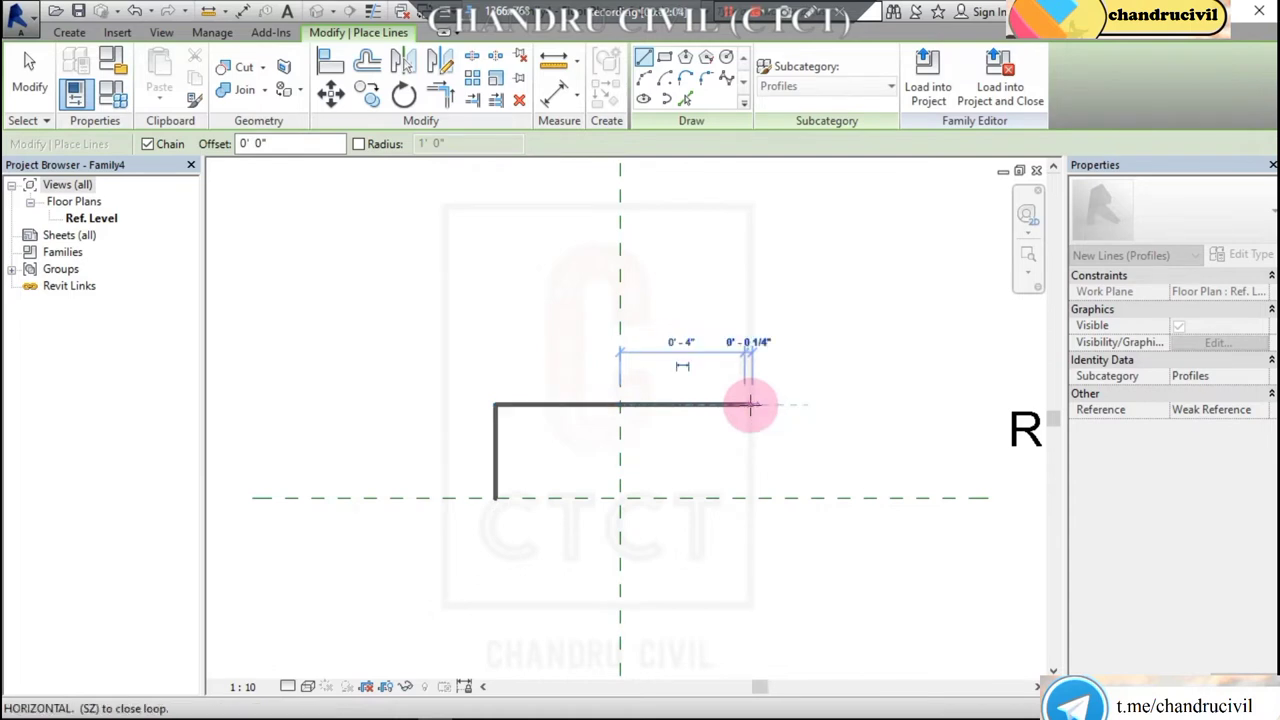
{"action": "key", "text": "Return"}
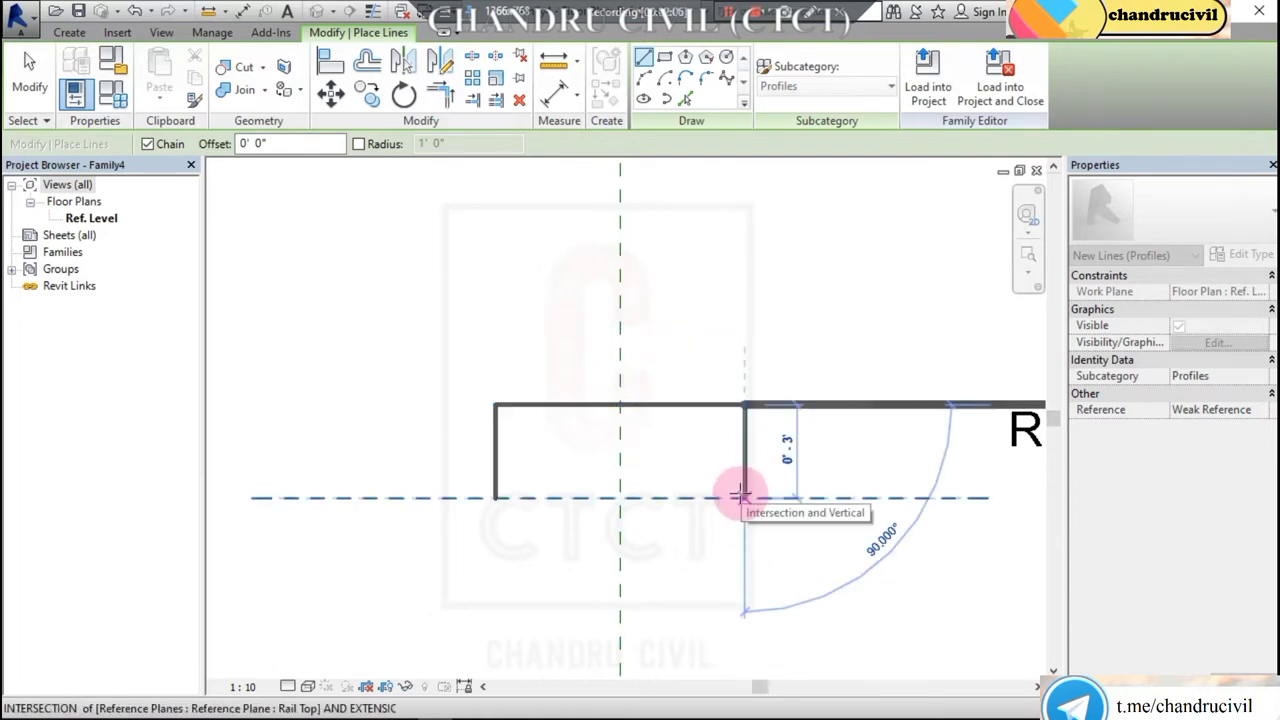
{"action": "left_click", "coordinate": [740, 494]}
{"action": "left_click", "coordinate": [497, 495]}
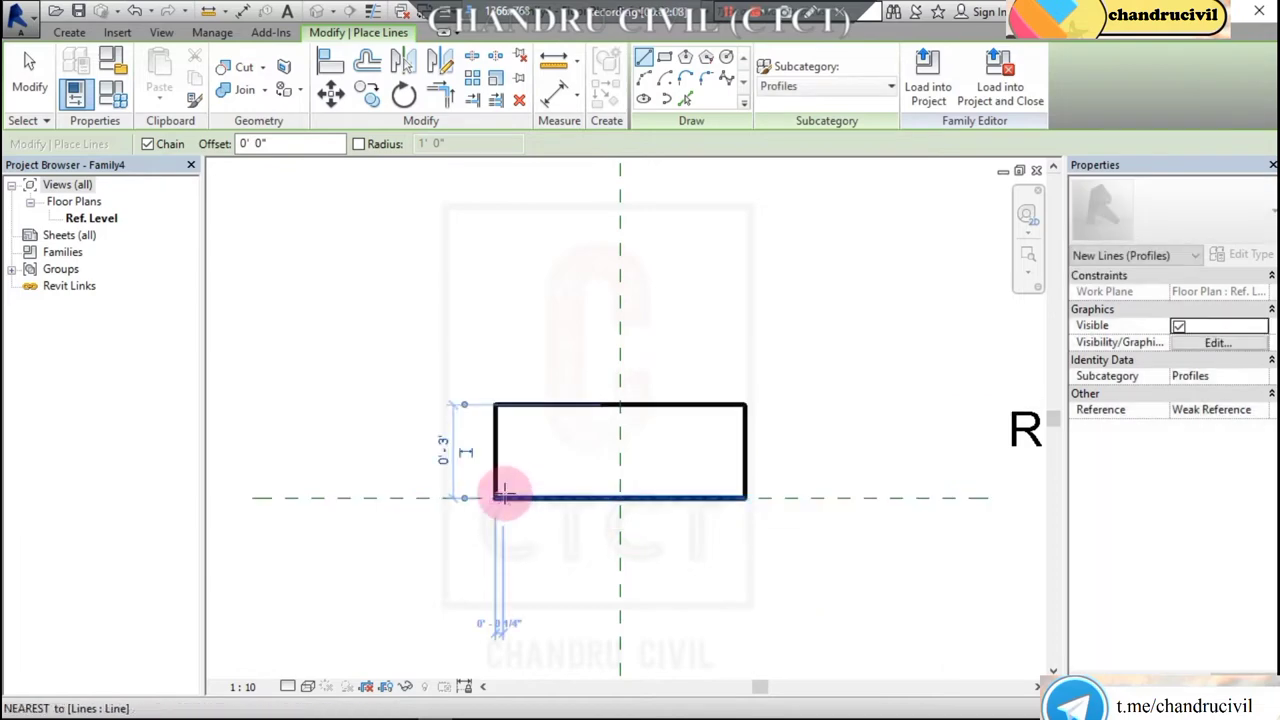
{"action": "left_click", "coordinate": [505, 492]}
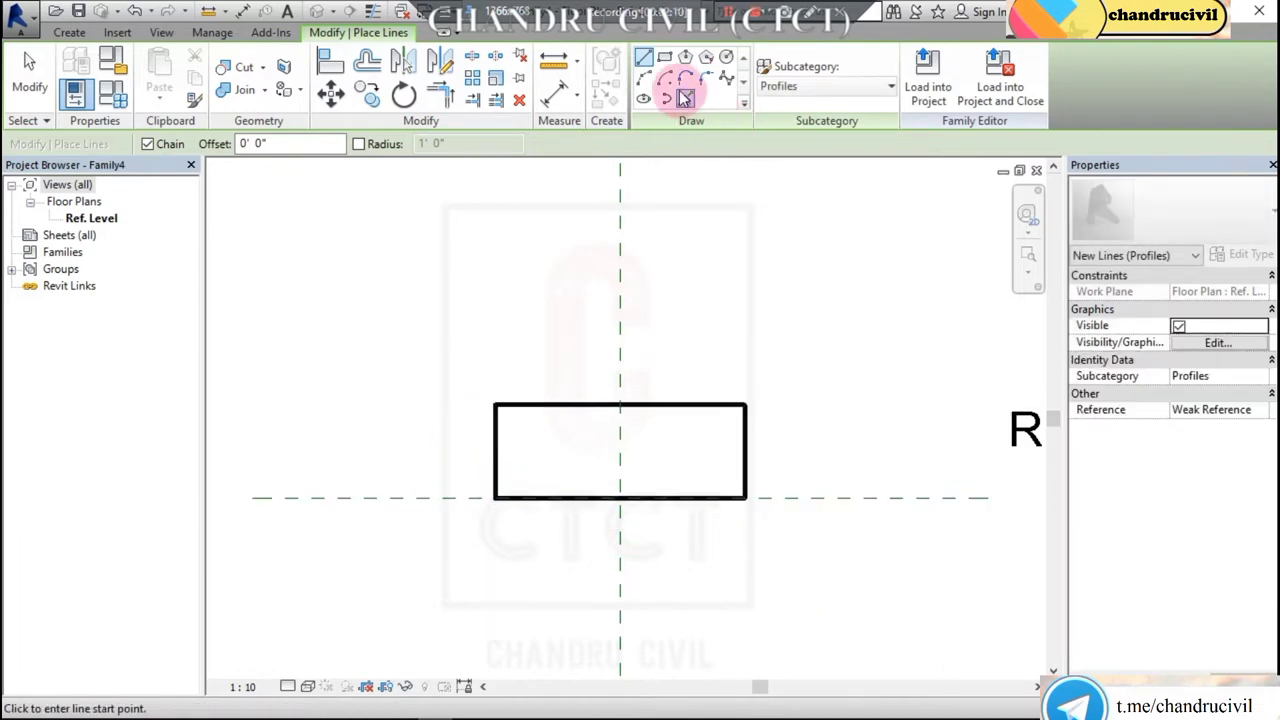
Round the top-left corner with a fillet arc and trim the left edge to meet it.
{"action": "left_click", "coordinate": [645, 80]}
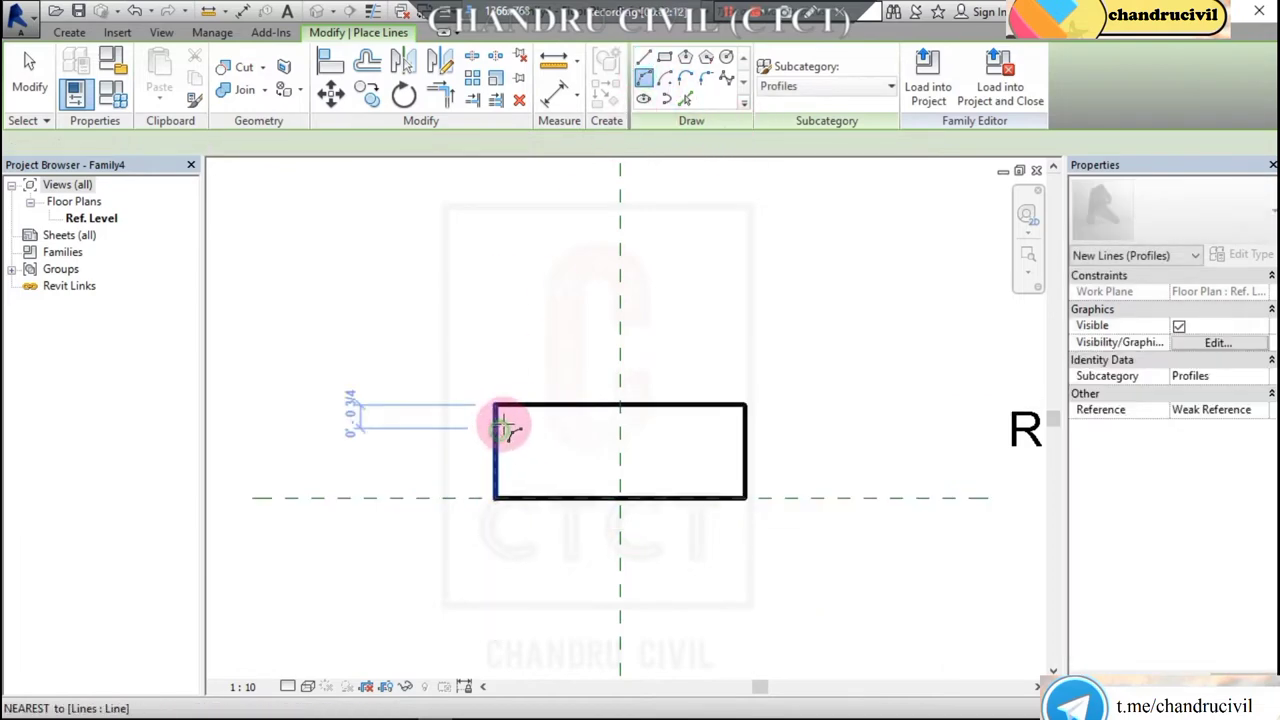
{"action": "left_click", "coordinate": [505, 428]}
{"action": "scroll", "coordinate": [508, 418], "scroll_direction": "up", "scroll_amount": 2}
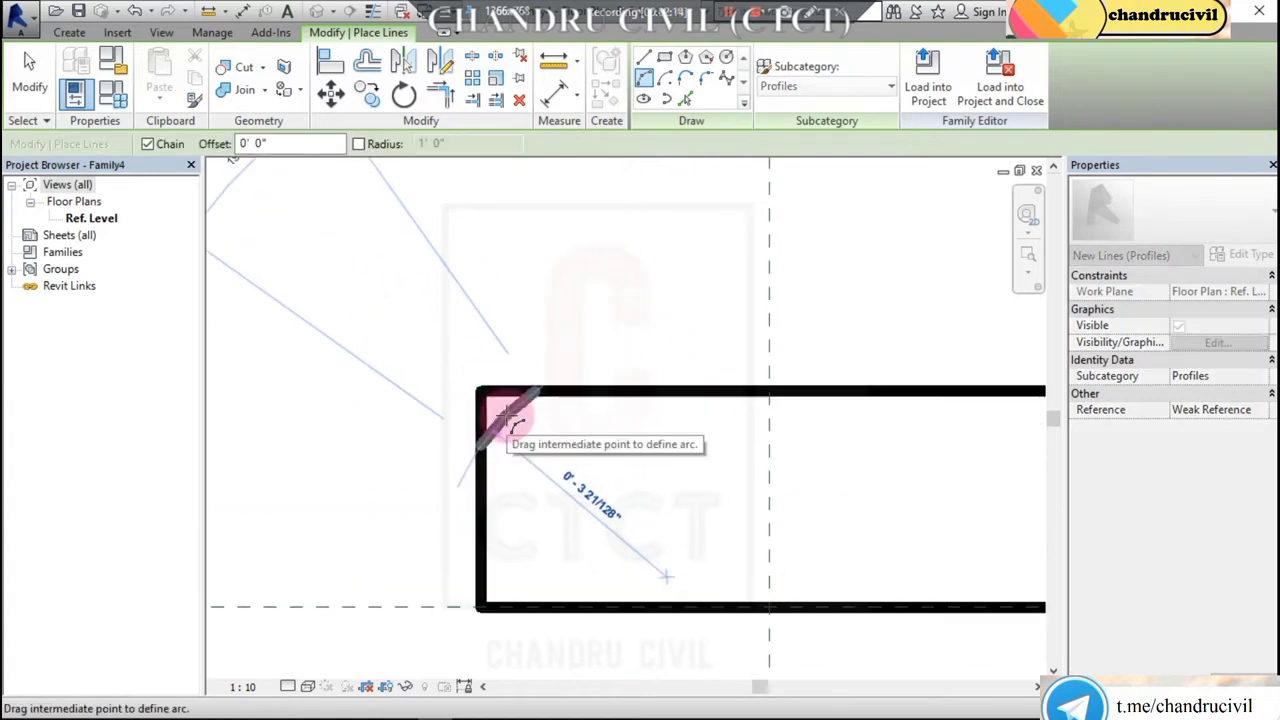
{"action": "scroll", "coordinate": [508, 418], "scroll_direction": "down", "scroll_amount": 1}
{"action": "left_click", "coordinate": [571, 423]}
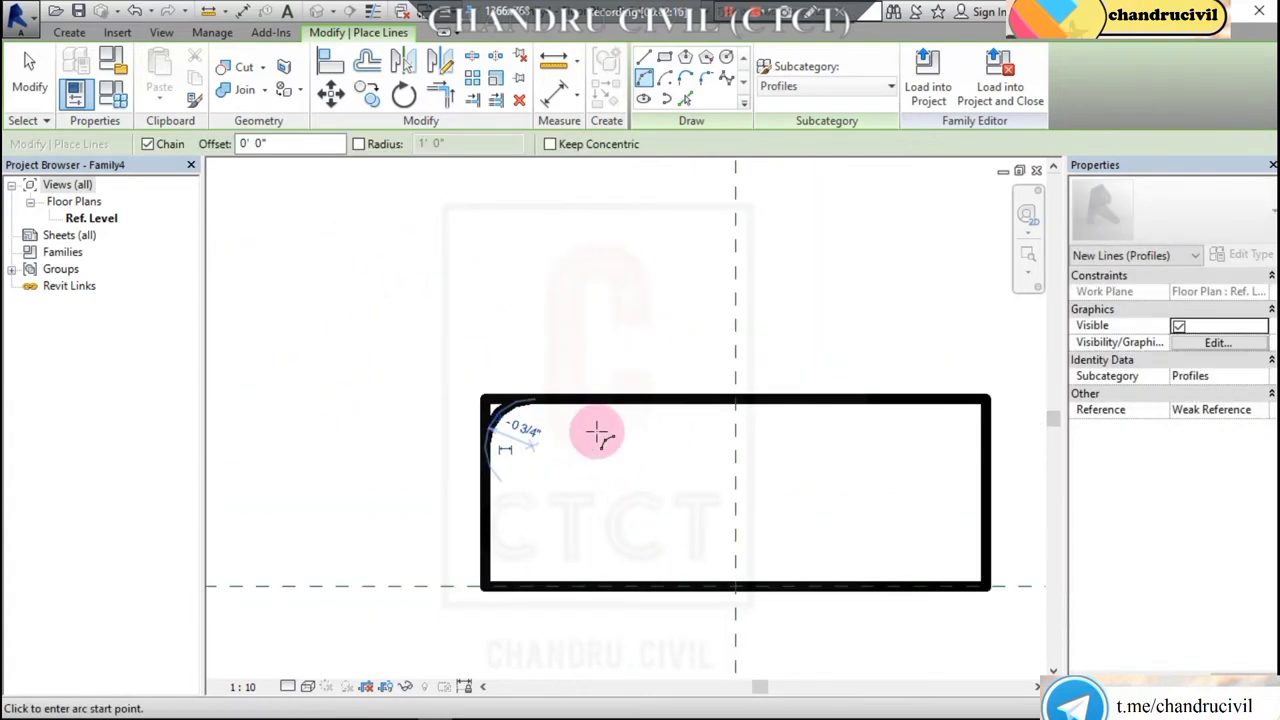
{"action": "left_click", "coordinate": [449, 95]}
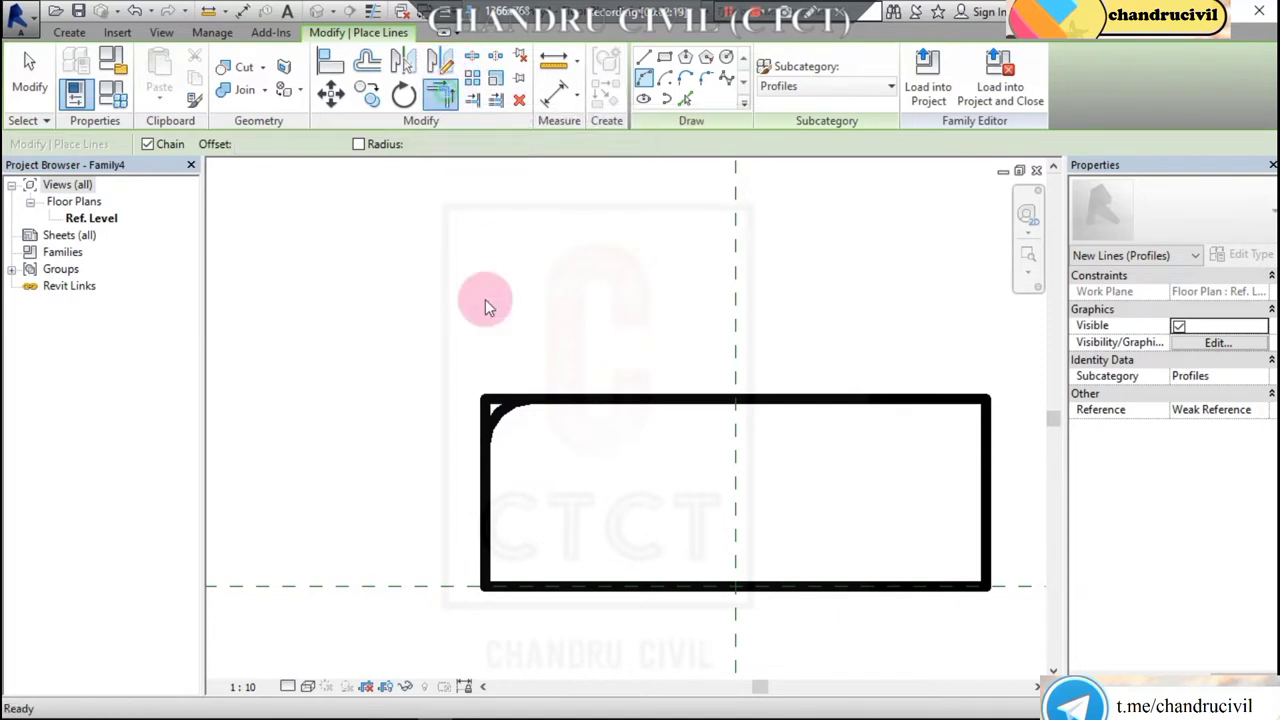
{"action": "left_click", "coordinate": [487, 466]}
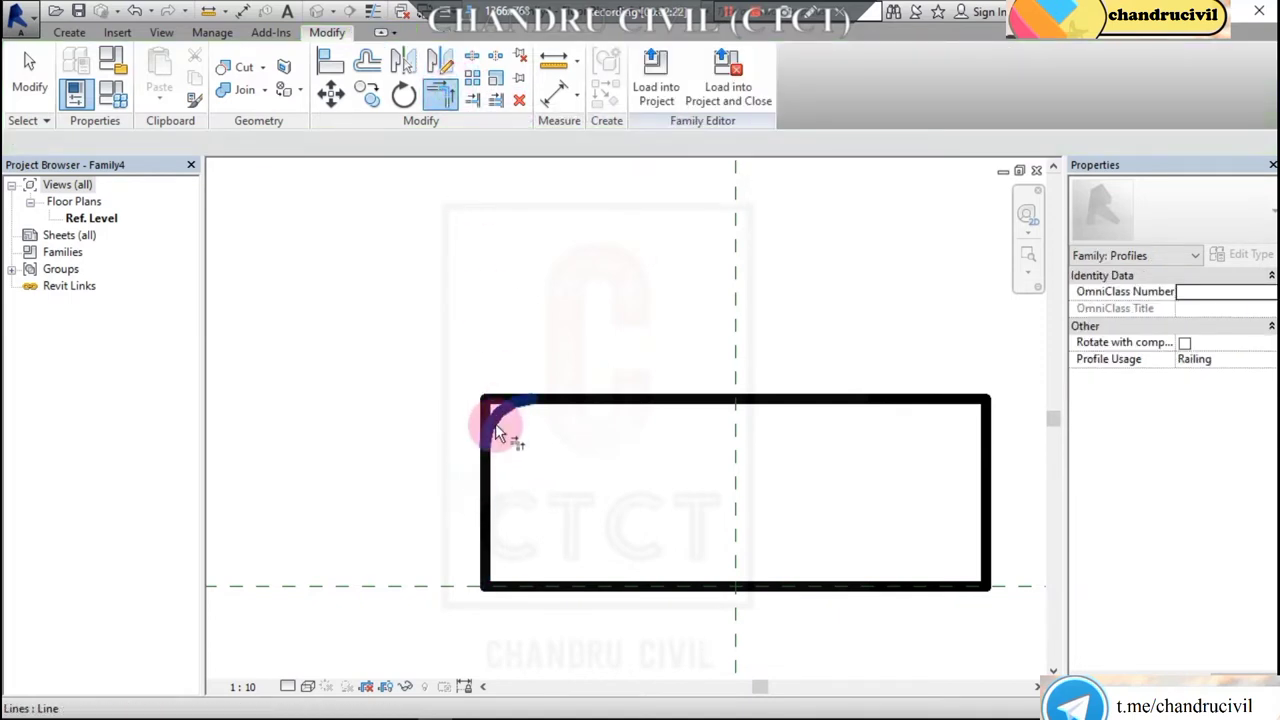
{"action": "left_click", "coordinate": [441, 92]}
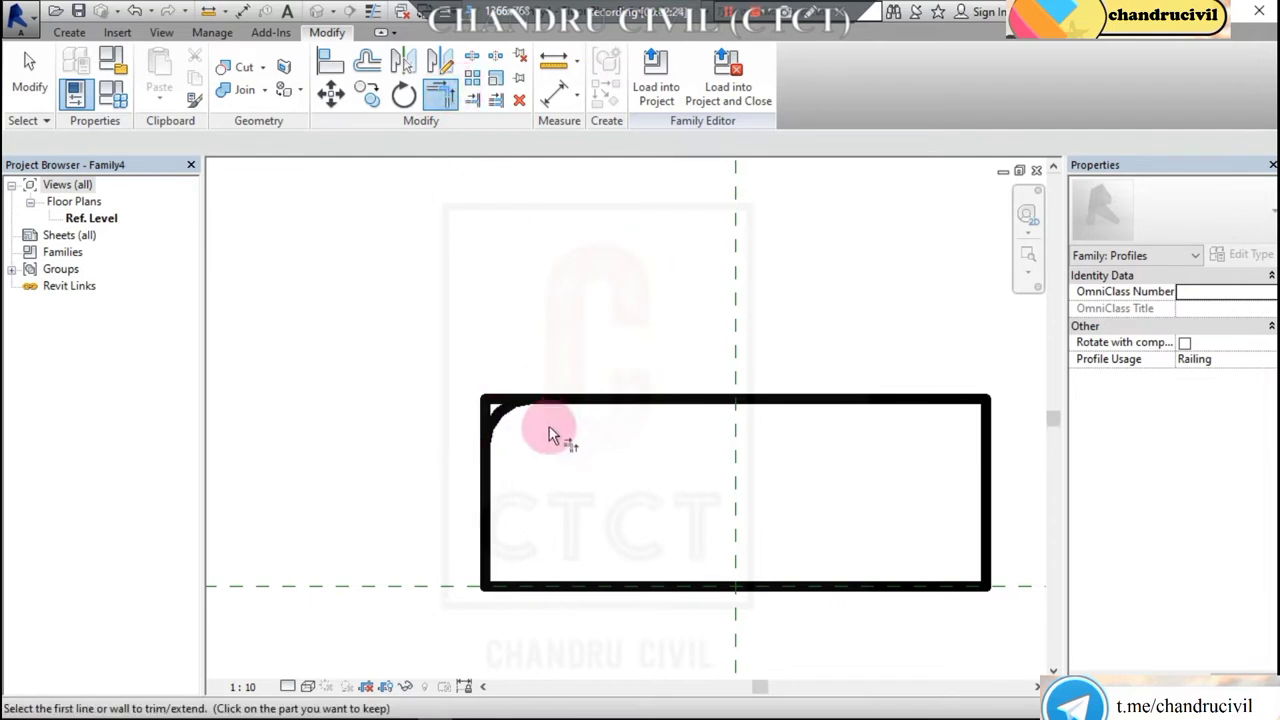
{"action": "left_click", "coordinate": [491, 423]}
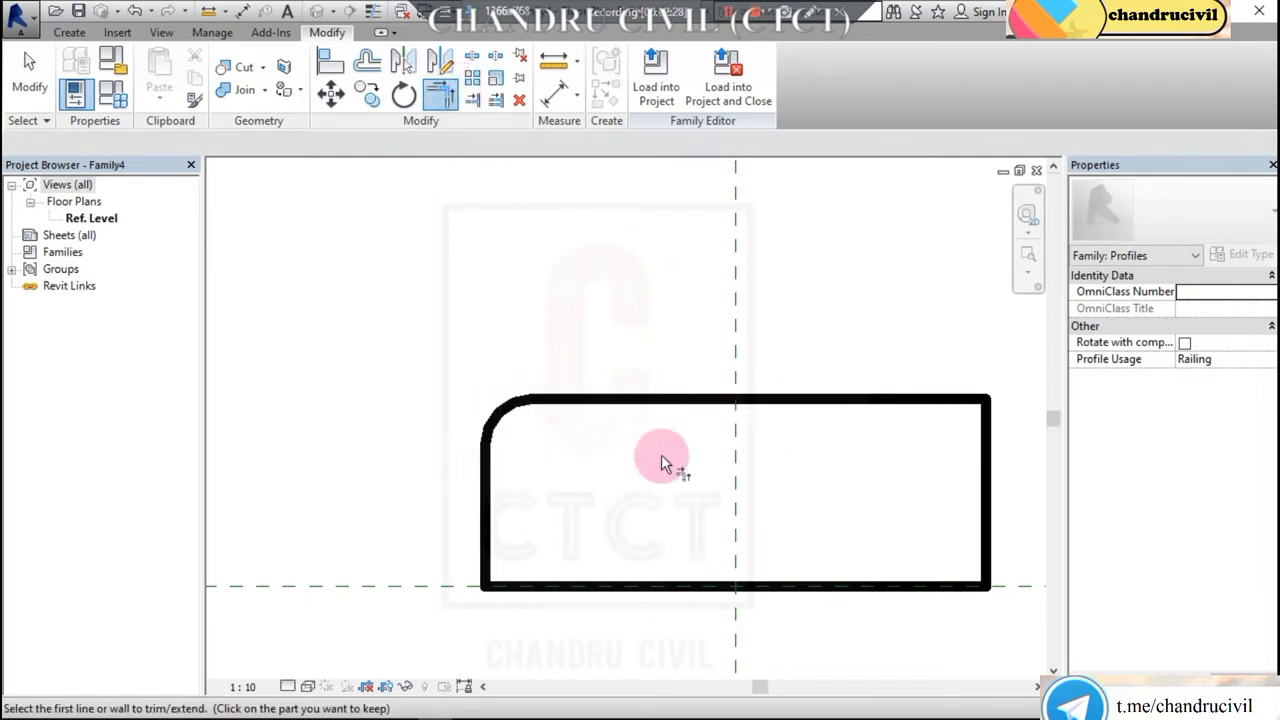
{"action": "key", "text": "Escape"}
Mirror the corner arc to the top-right about the centerline and trim the right edges to it.
{"action": "left_click", "coordinate": [500, 404]}
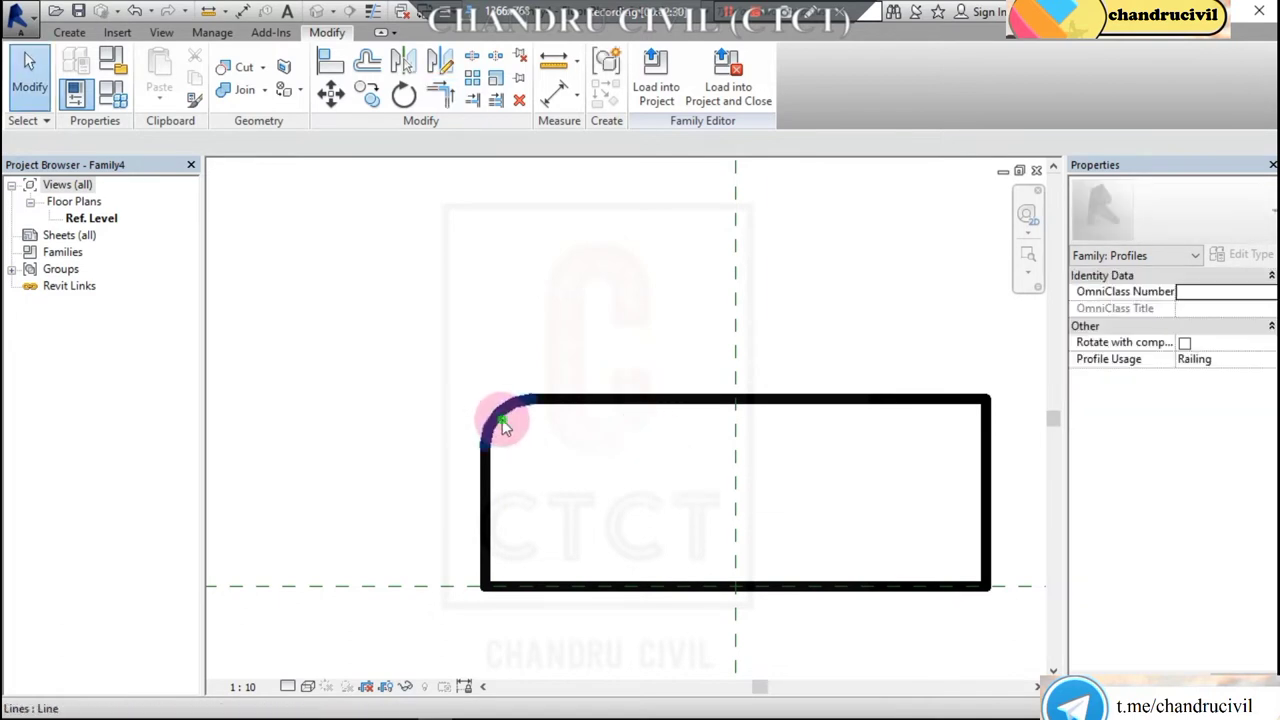
{"action": "left_click", "coordinate": [440, 60]}
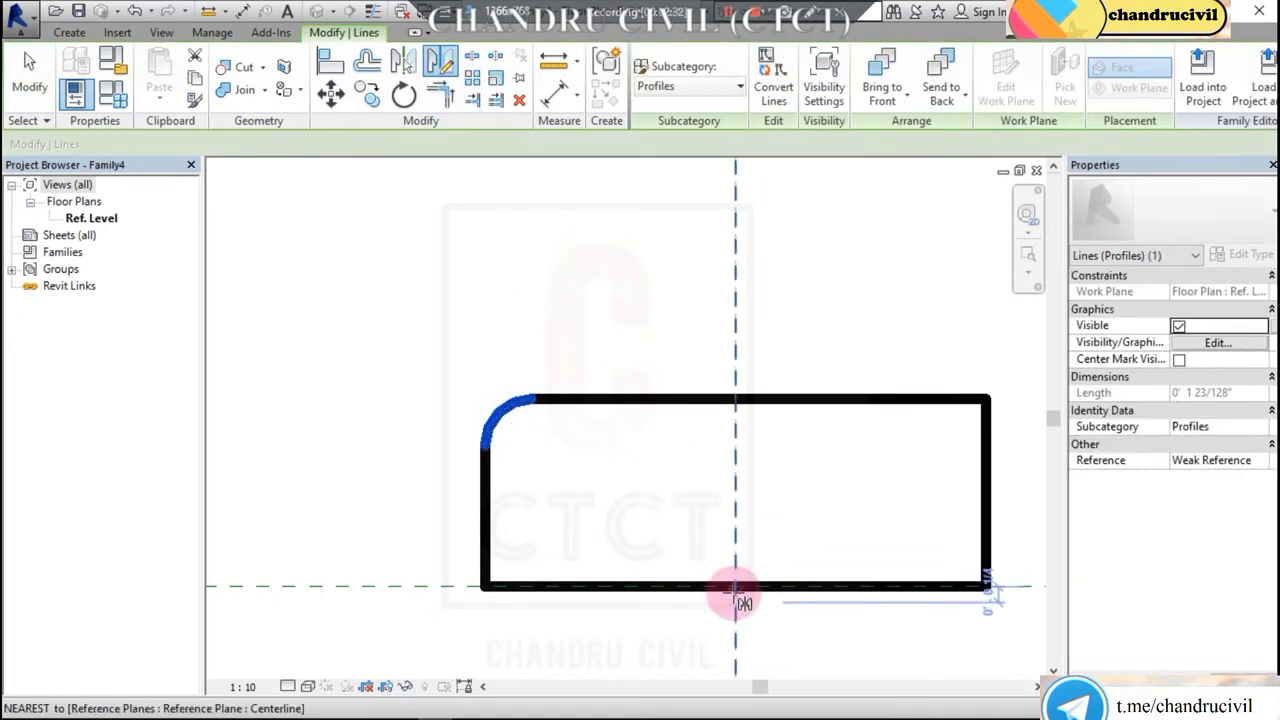
{"action": "left_click", "coordinate": [736, 587]}
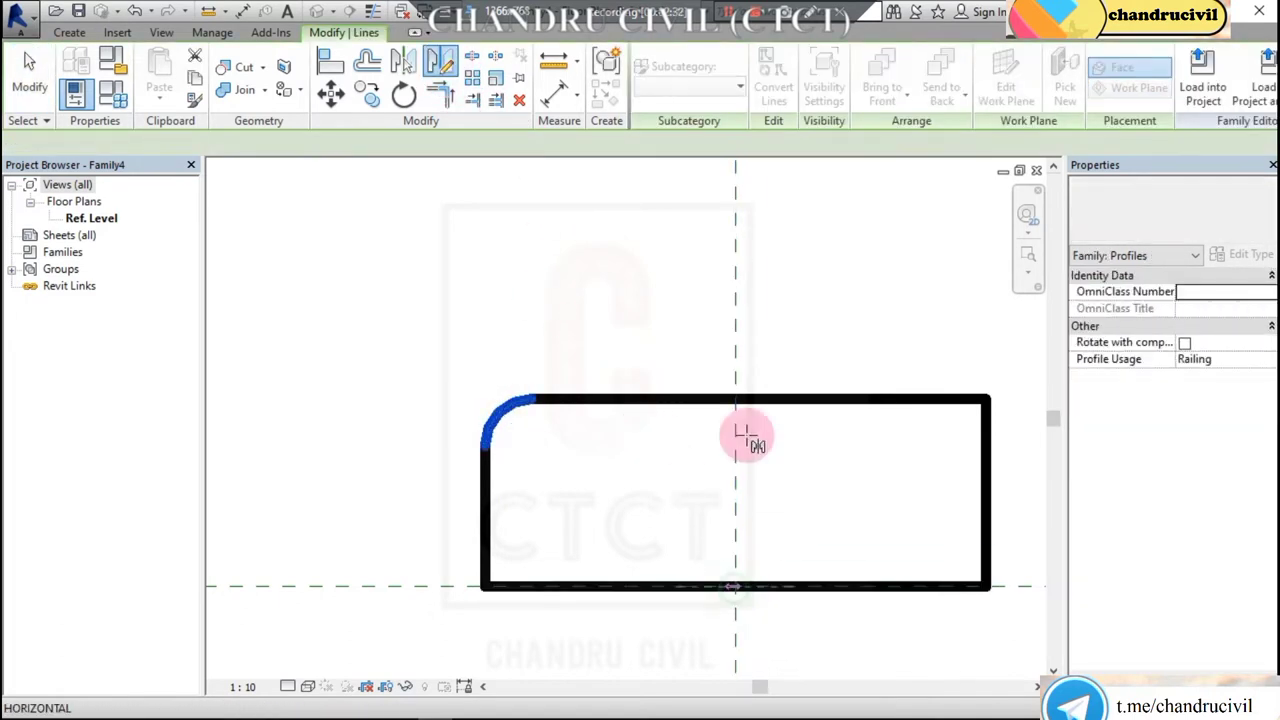
{"action": "left_click", "coordinate": [736, 365]}
{"action": "left_click", "coordinate": [448, 100]}
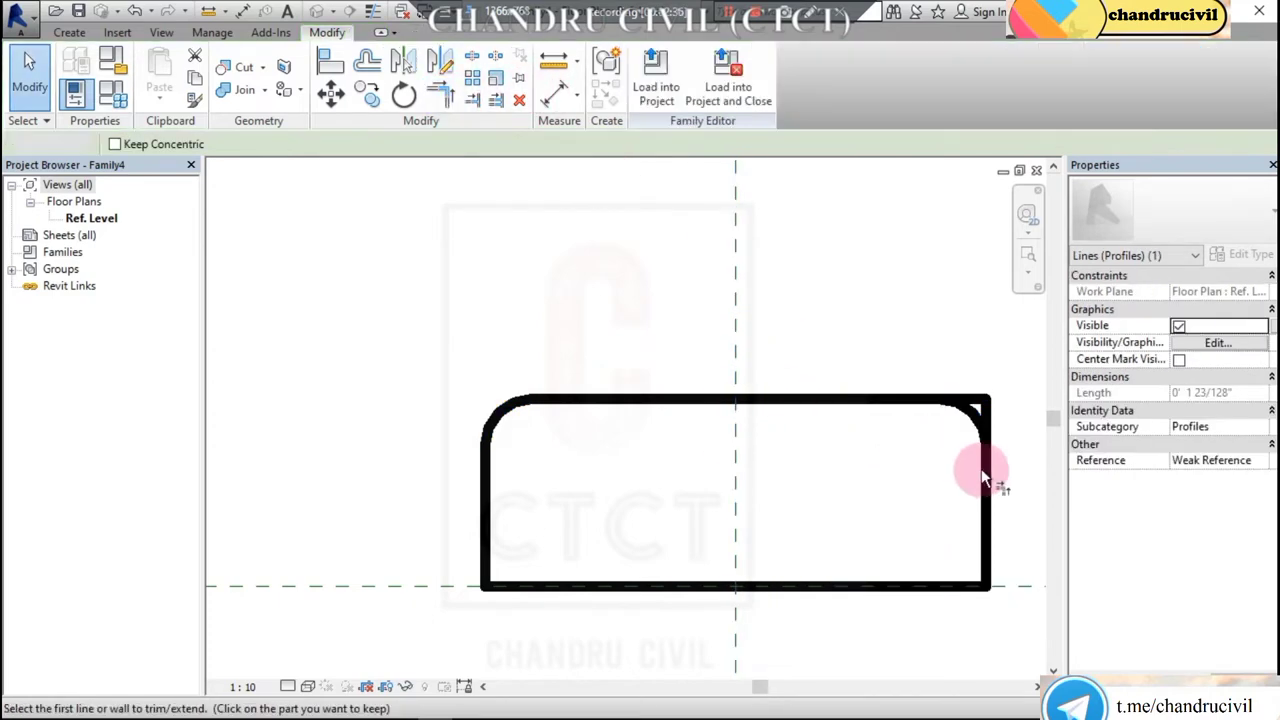
{"action": "left_click", "coordinate": [983, 432]}
{"action": "left_click", "coordinate": [988, 488]}
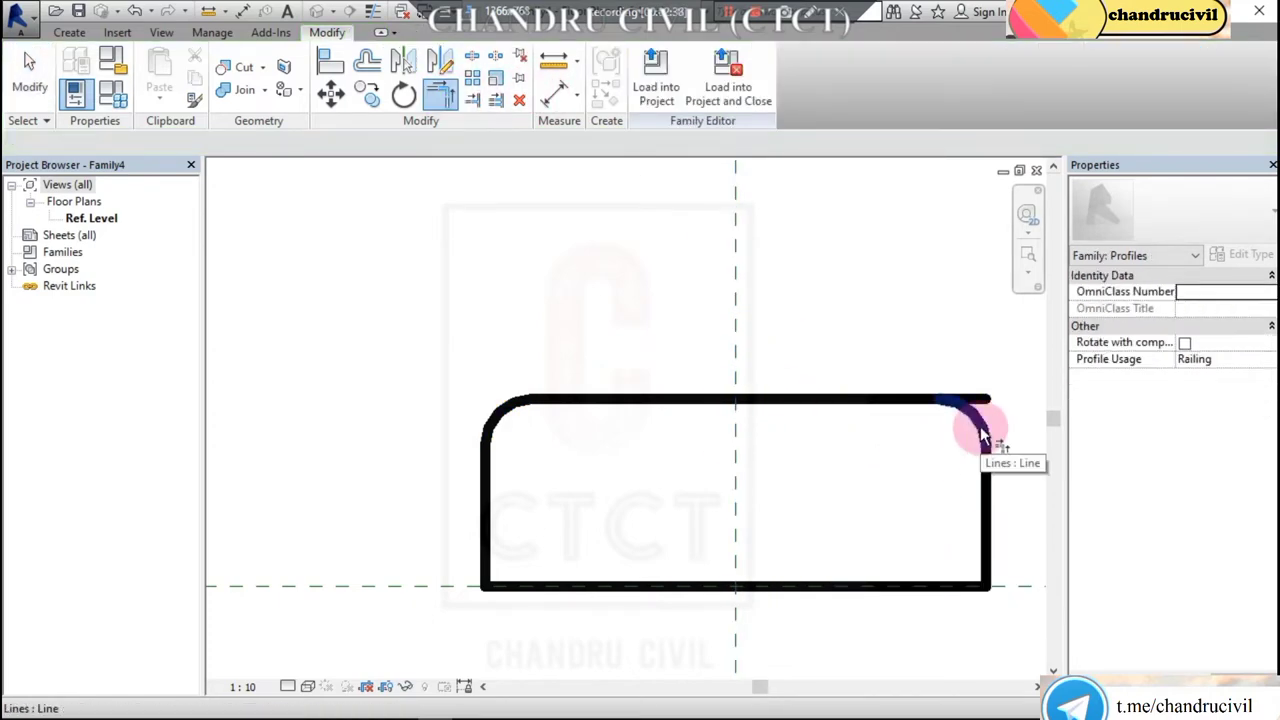
{"action": "left_click", "coordinate": [918, 405]}
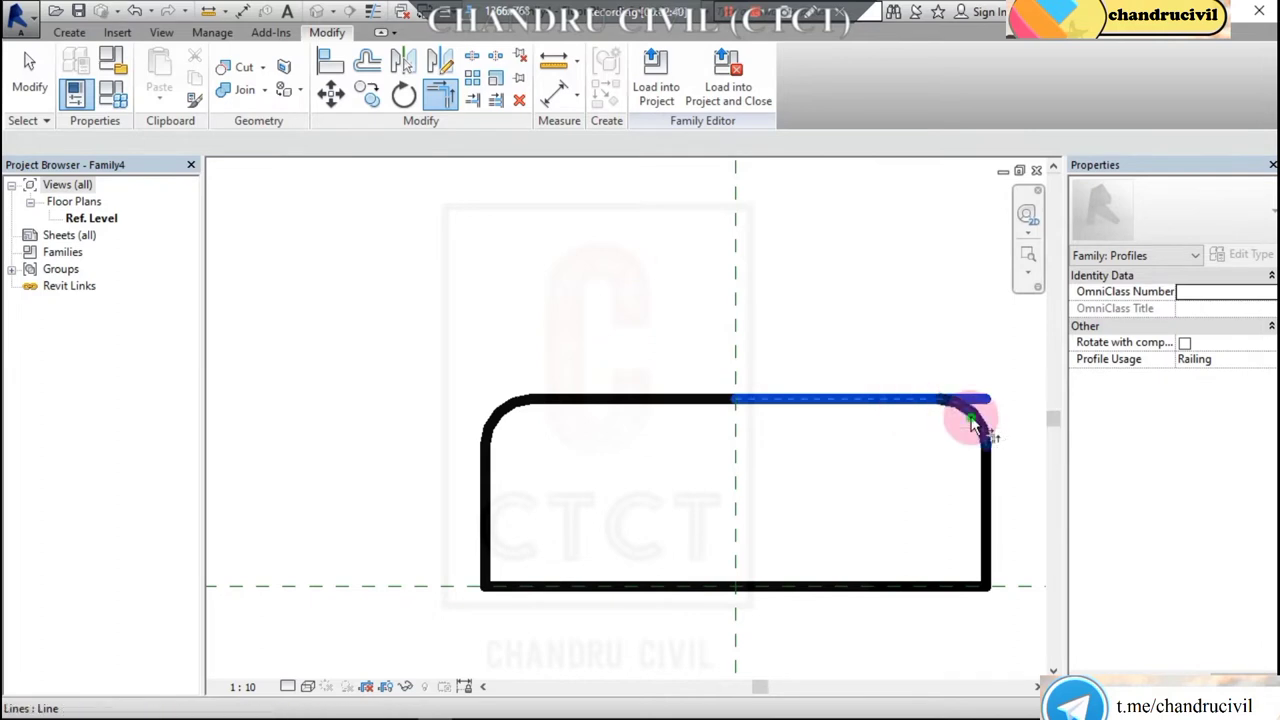
{"action": "key", "text": "Escape"}
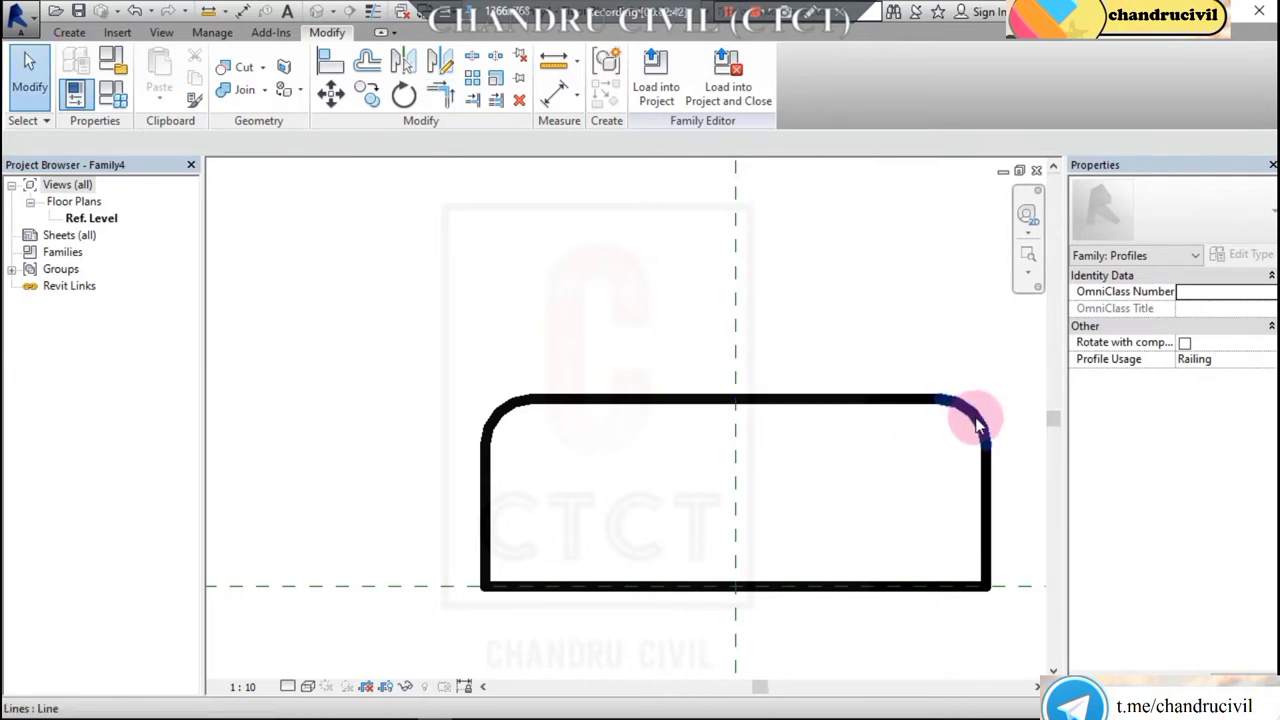
{"action": "scroll", "coordinate": [678, 448], "scroll_direction": "up", "scroll_amount": 1}
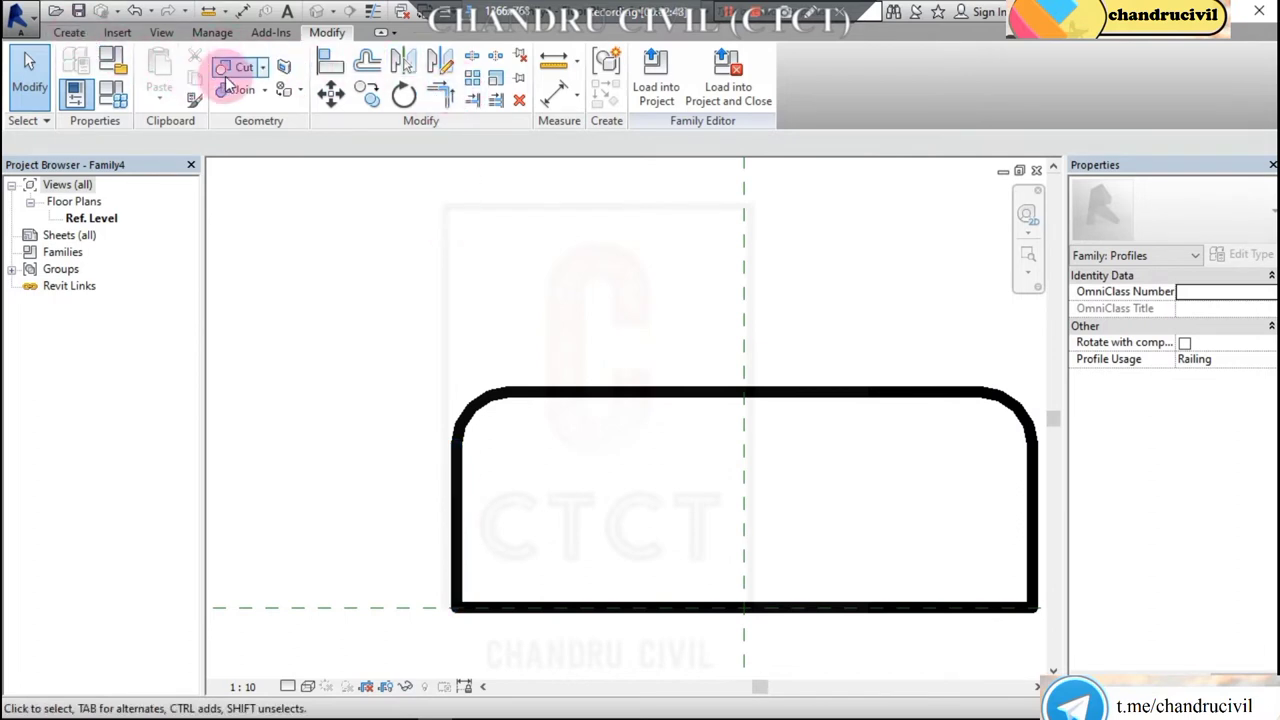
{"action": "left_click", "coordinate": [74, 32]}
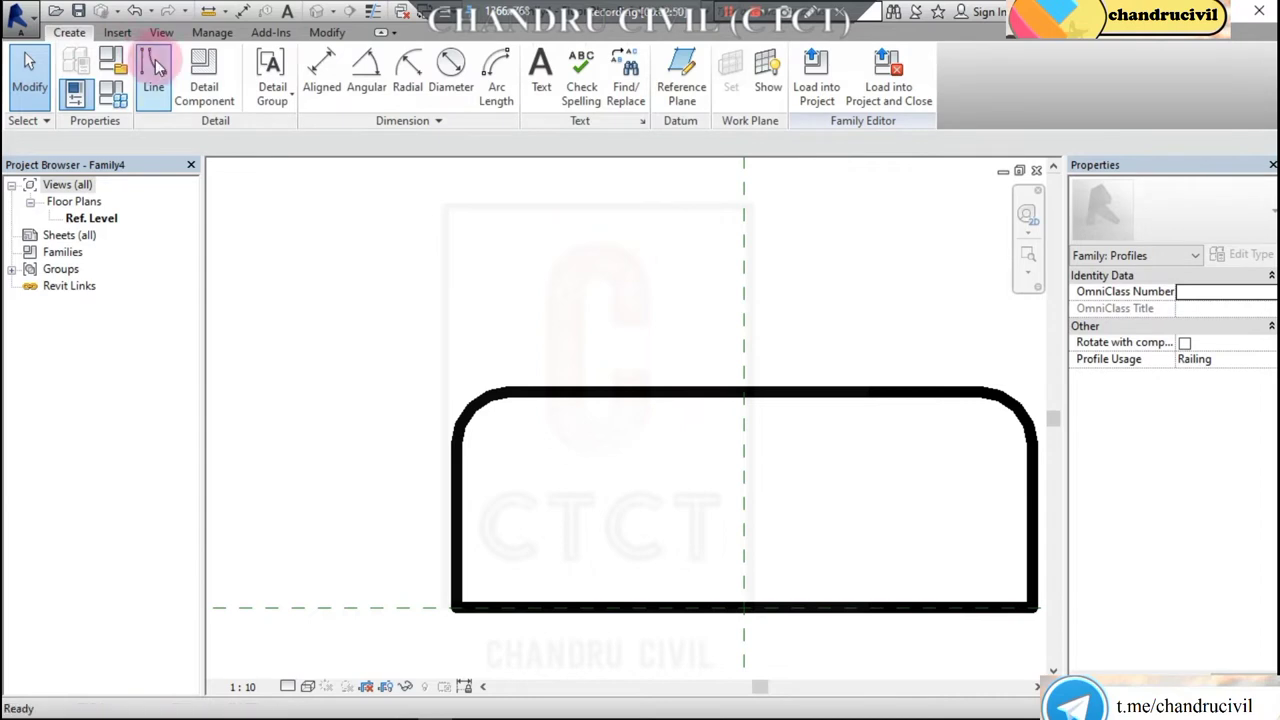
Draw a start-end-radius arc on the left edge bulging inward as a notch.
{"action": "left_click", "coordinate": [155, 68]}
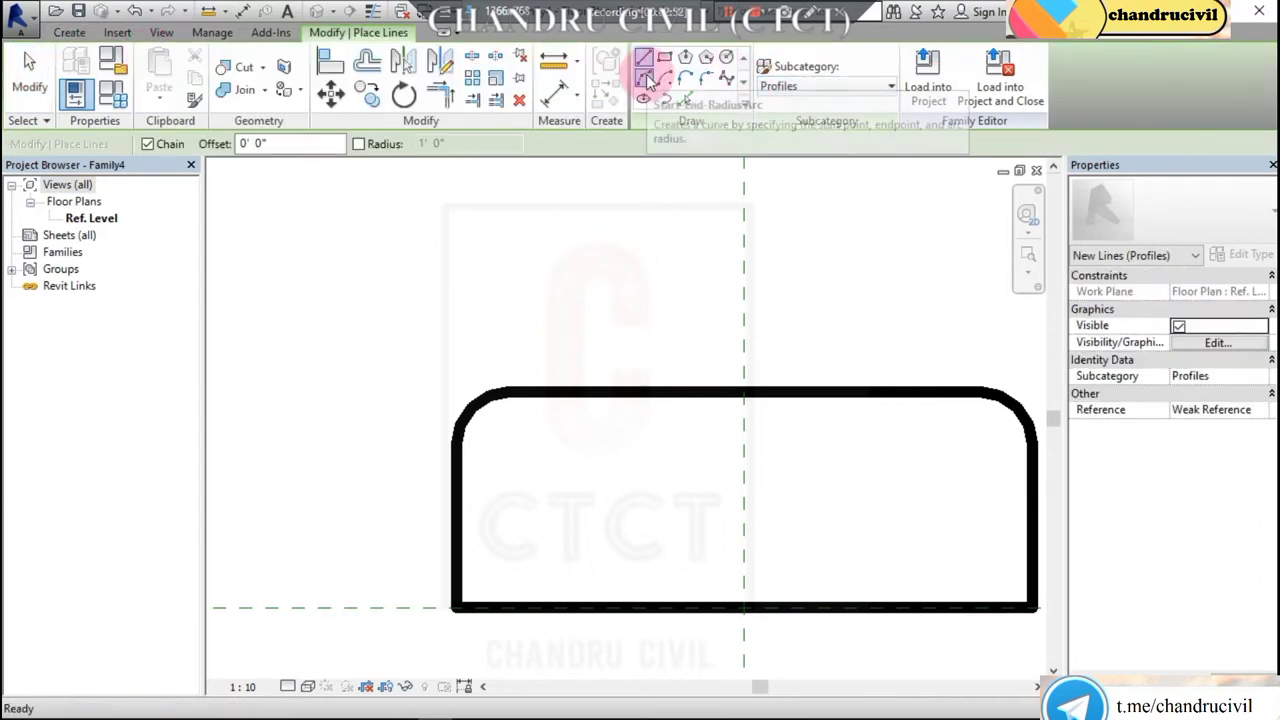
{"action": "left_click", "coordinate": [645, 77]}
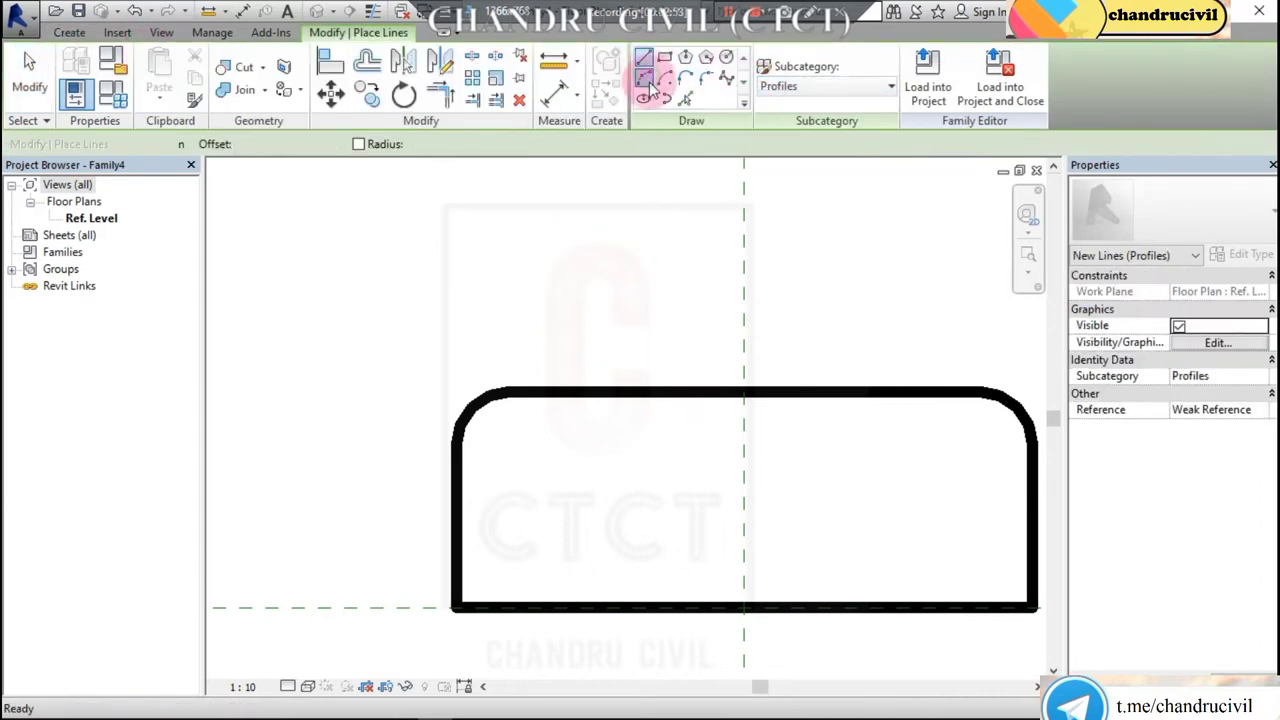
{"action": "left_click", "coordinate": [458, 487]}
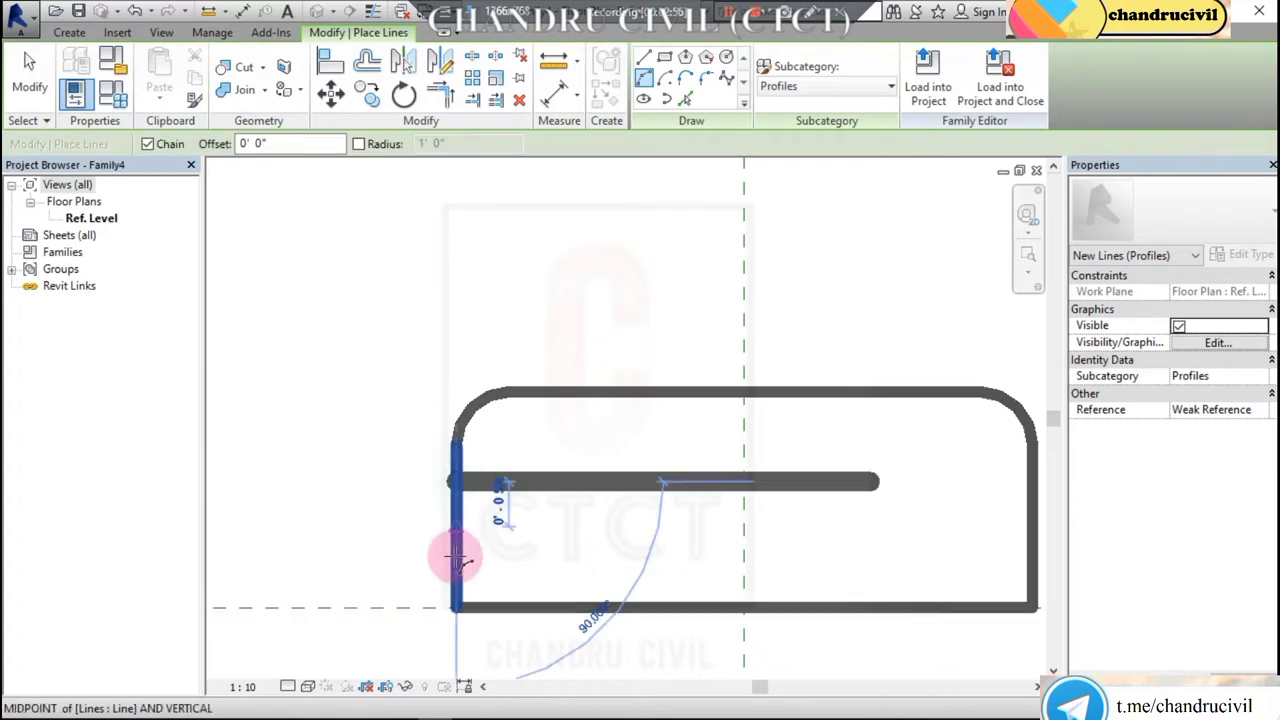
{"action": "left_click", "coordinate": [462, 553]}
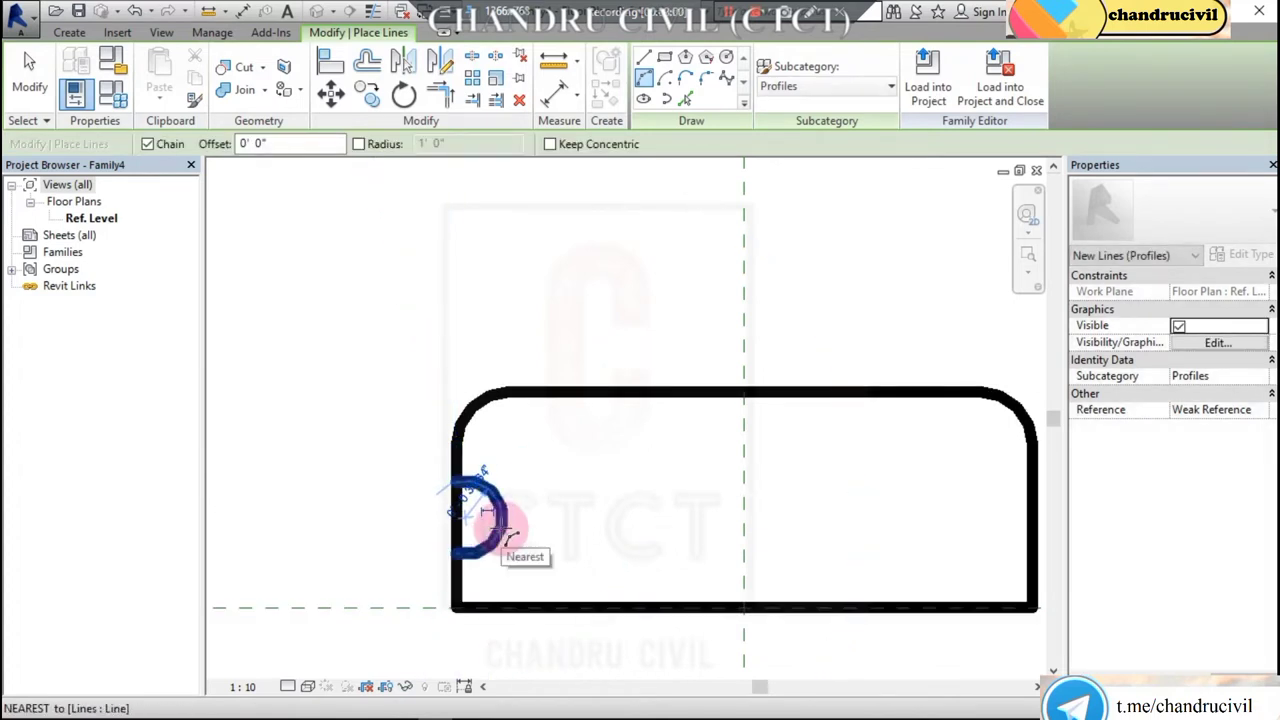
{"action": "left_click", "coordinate": [500, 543]}
{"action": "key", "text": "Escape"}
{"action": "key", "text": "Escape"}
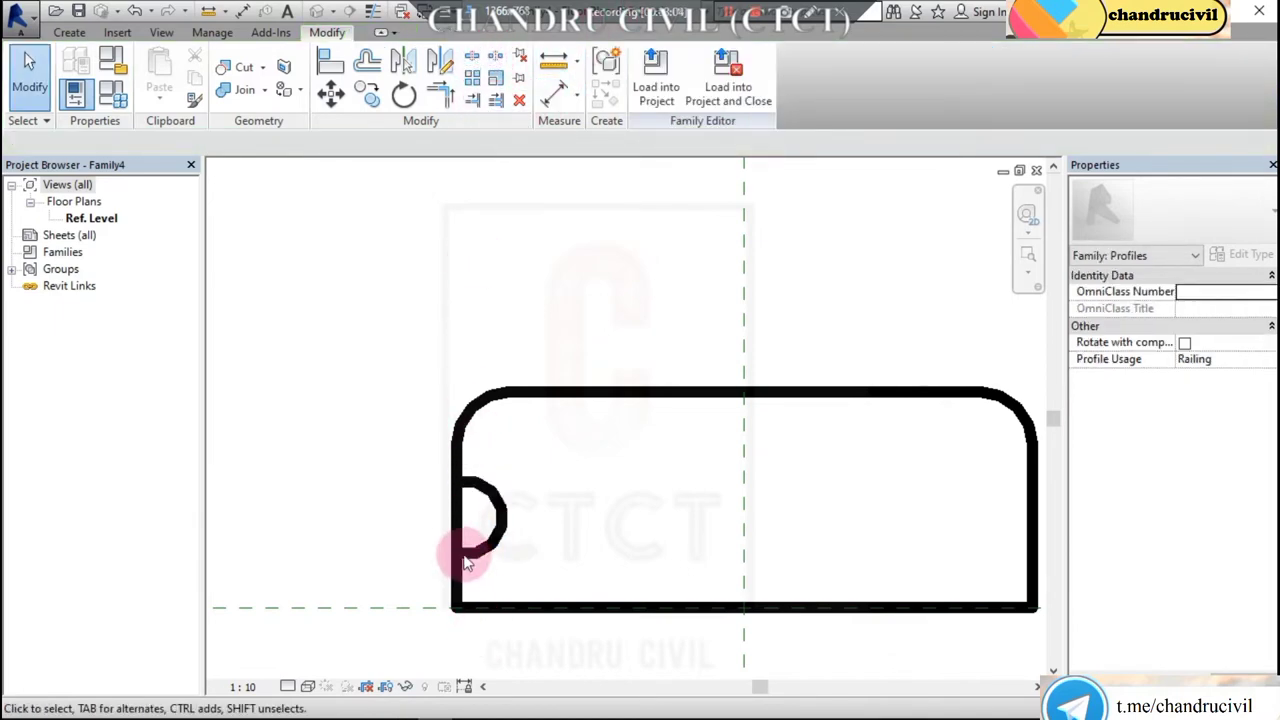
Trim the upper and lower left edge lines to the notch arc, then select the arc.
{"action": "left_click", "coordinate": [474, 62]}
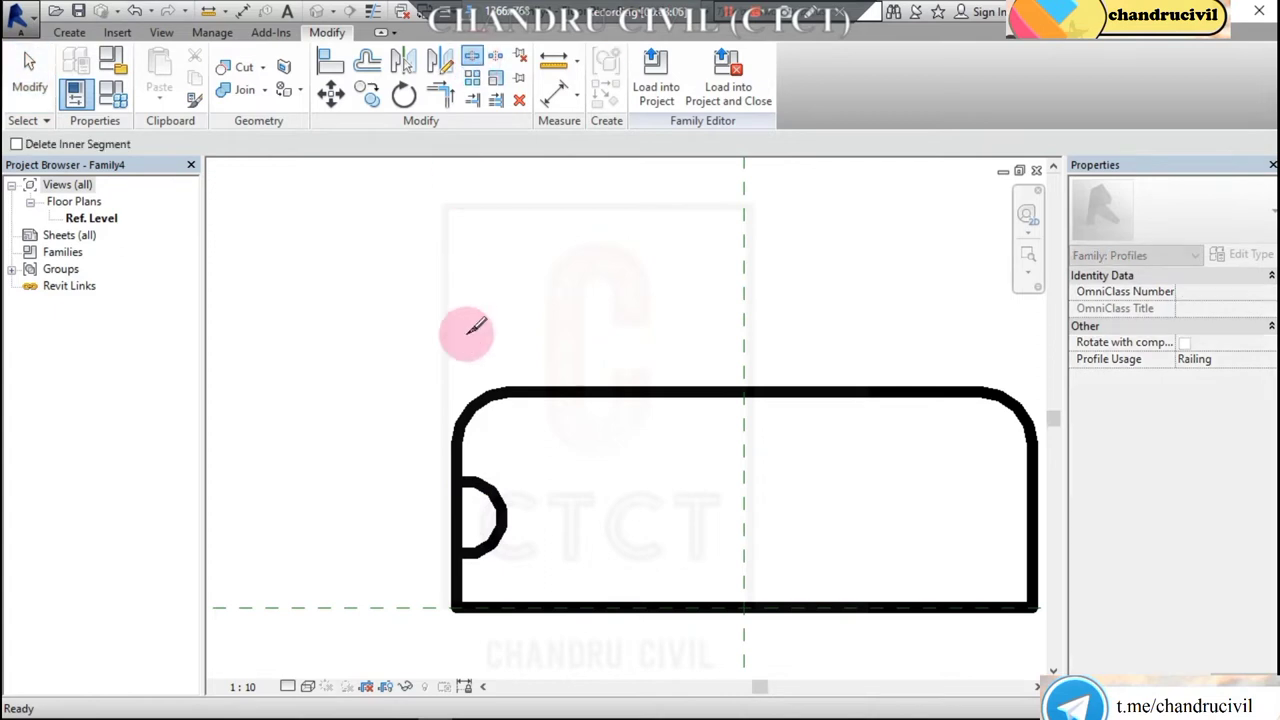
{"action": "left_click", "coordinate": [460, 97]}
{"action": "left_click", "coordinate": [458, 450]}
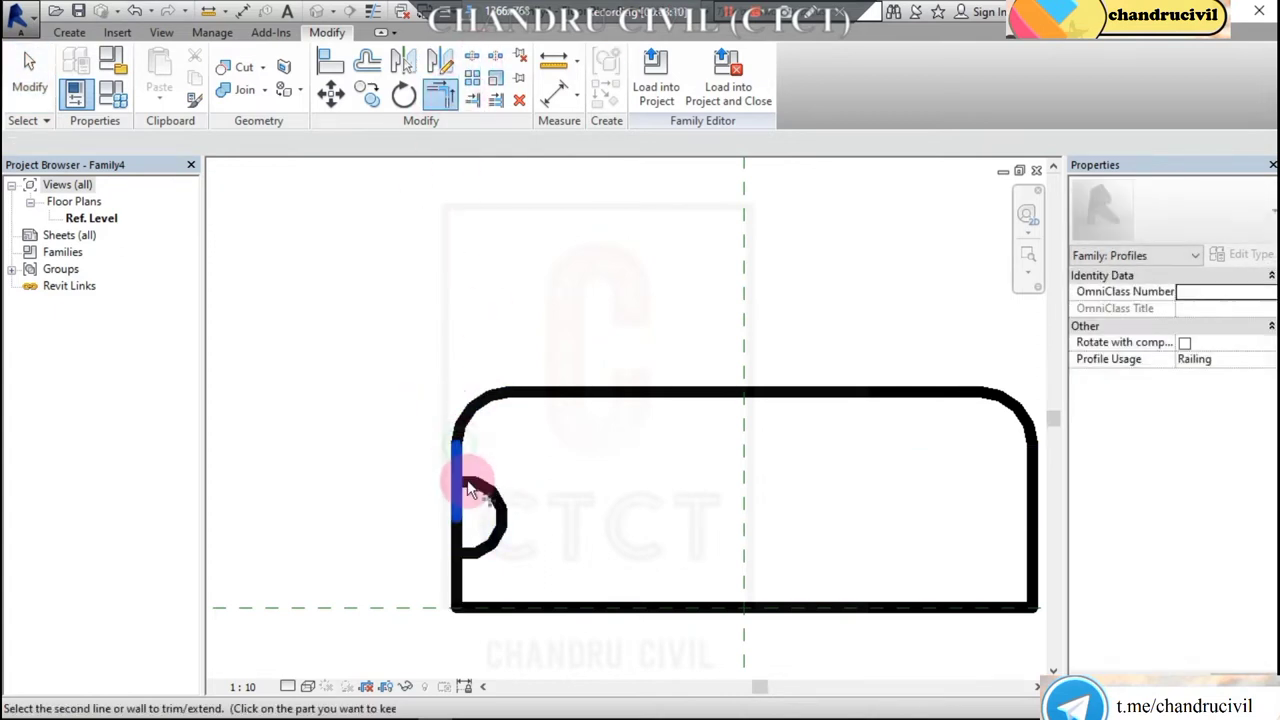
{"action": "left_click", "coordinate": [475, 485]}
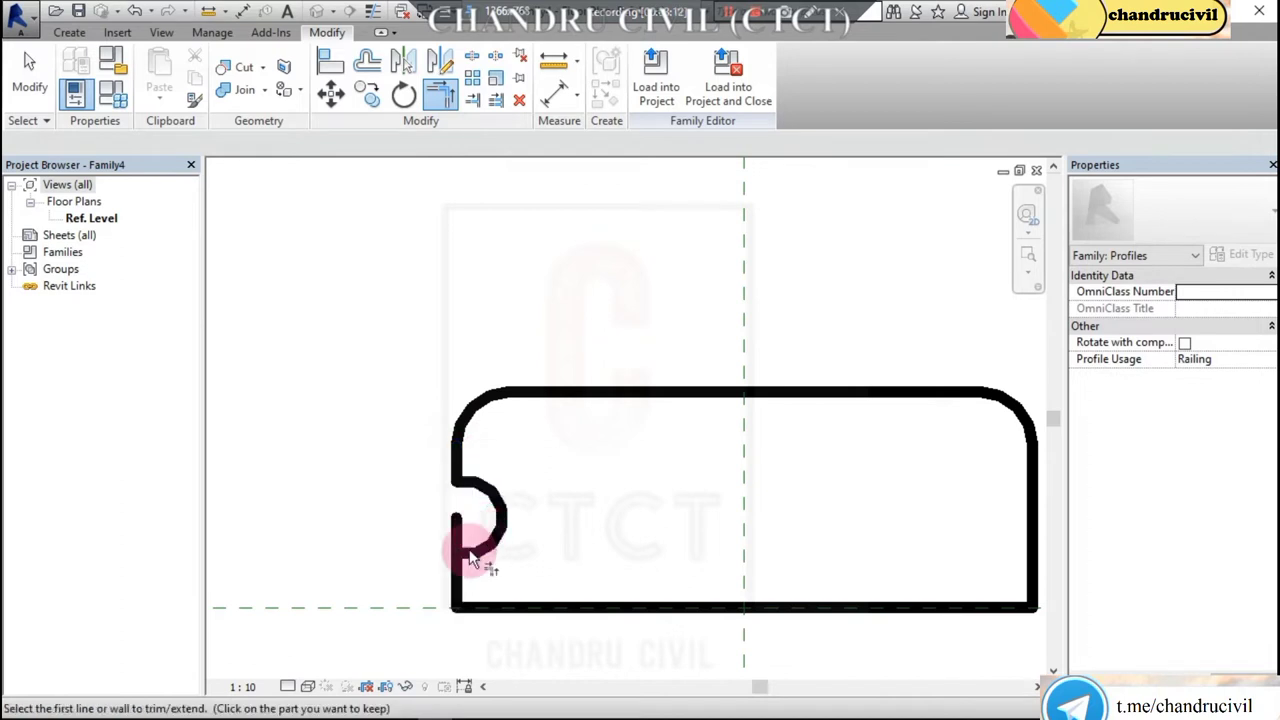
{"action": "left_click", "coordinate": [472, 550]}
{"action": "left_click", "coordinate": [458, 578]}
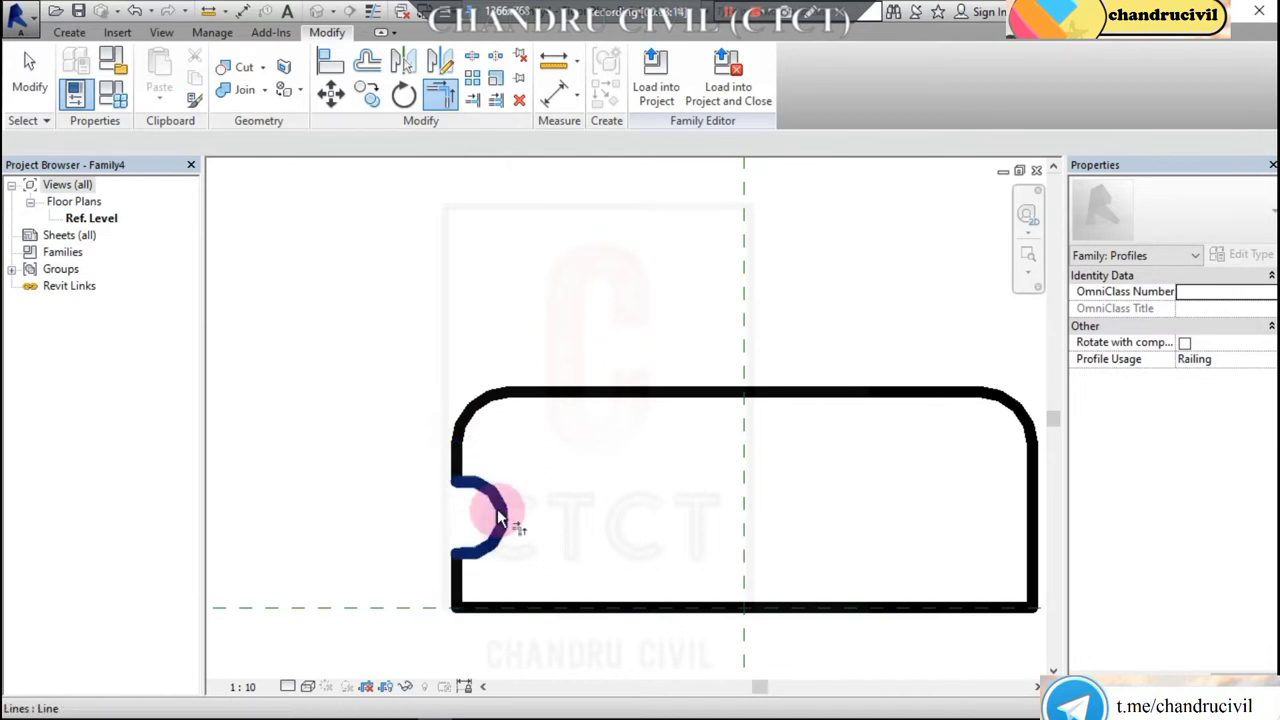
{"action": "key", "text": "Escape"}
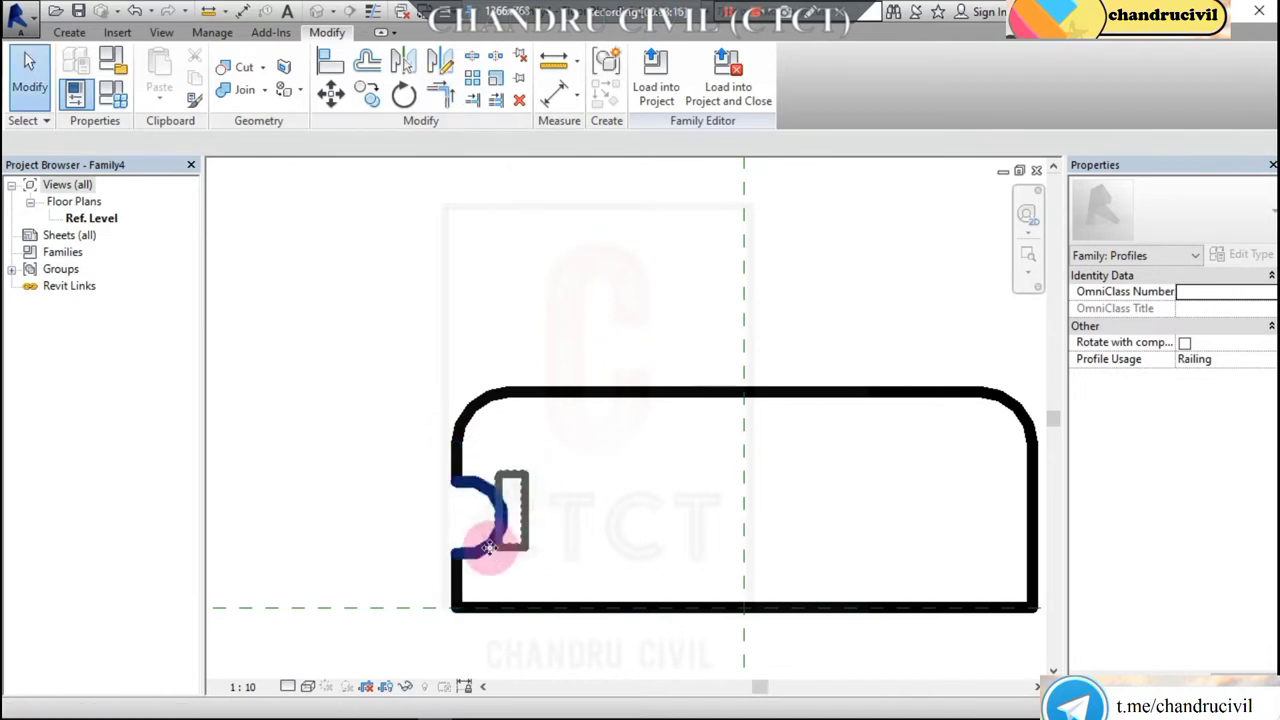
{"action": "left_click", "coordinate": [500, 535]}
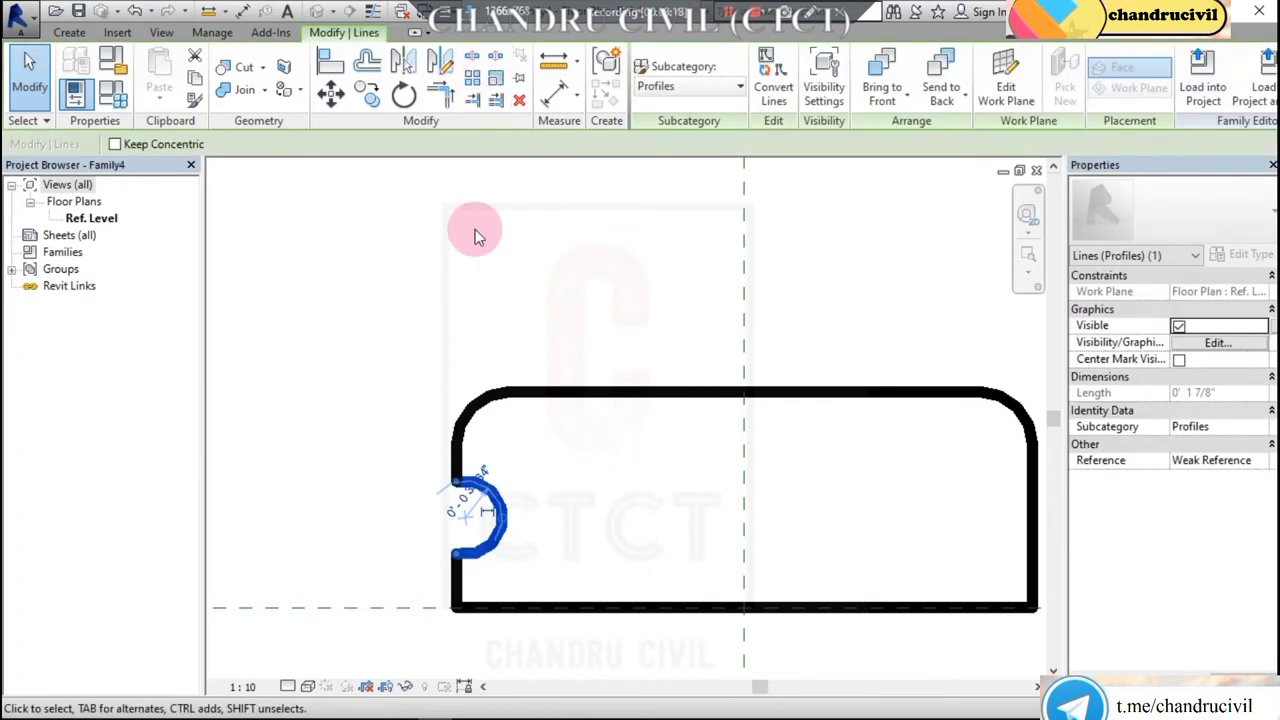
Mirror the notch arc to the right side about the centerline.
{"action": "left_click", "coordinate": [443, 66]}
{"action": "left_click", "coordinate": [744, 607]}
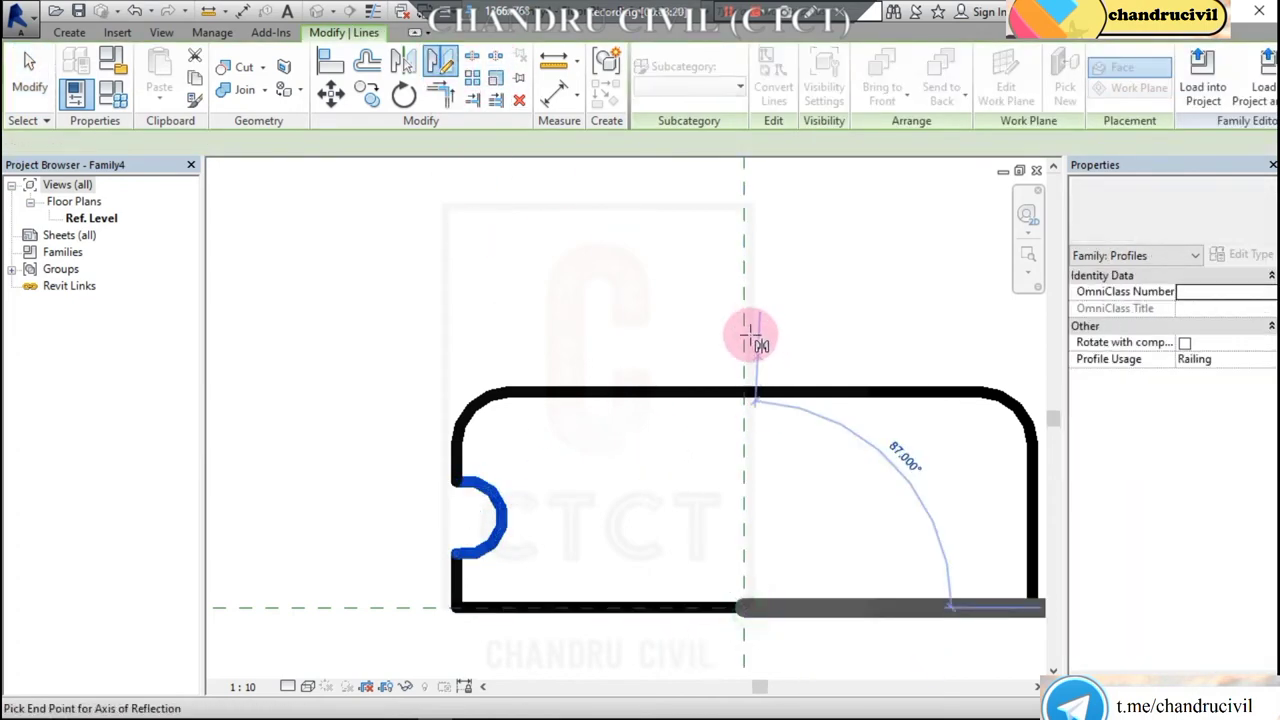
{"action": "left_click", "coordinate": [745, 333]}
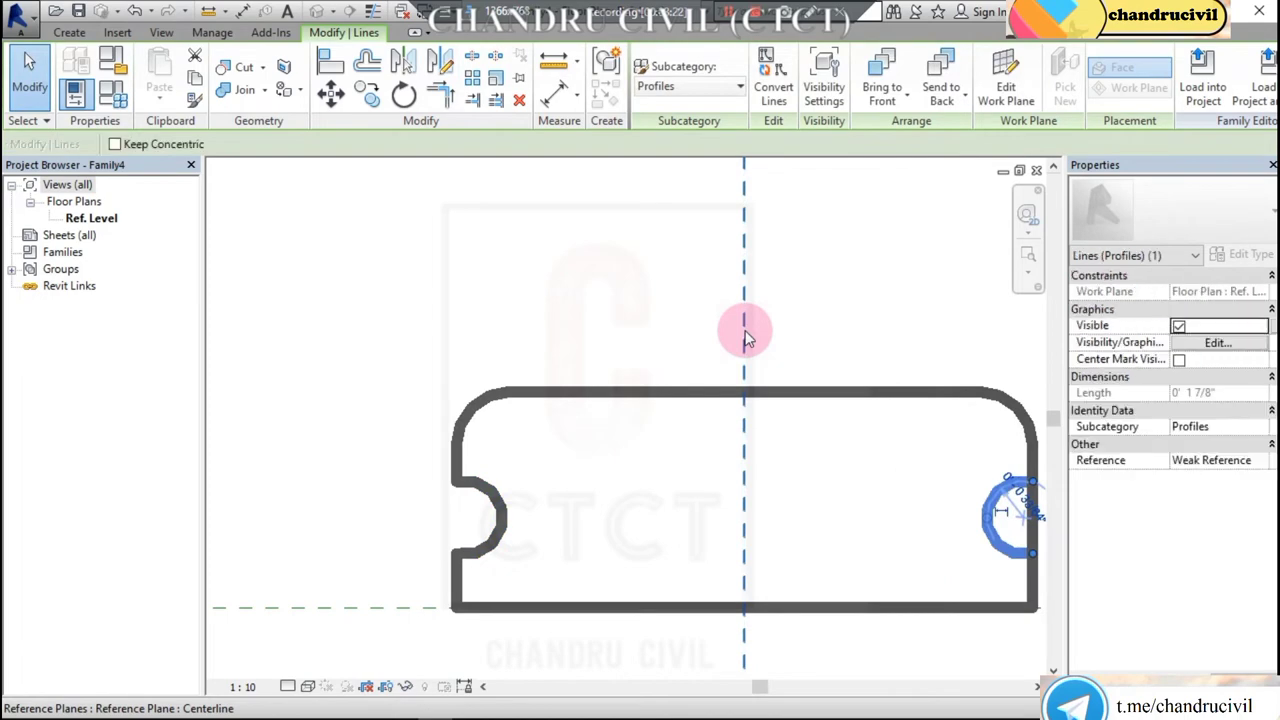
{"action": "key", "text": "Escape"}
{"action": "middle_click_drag", "start_coordinate": [786, 466], "coordinate": [570, 328]}
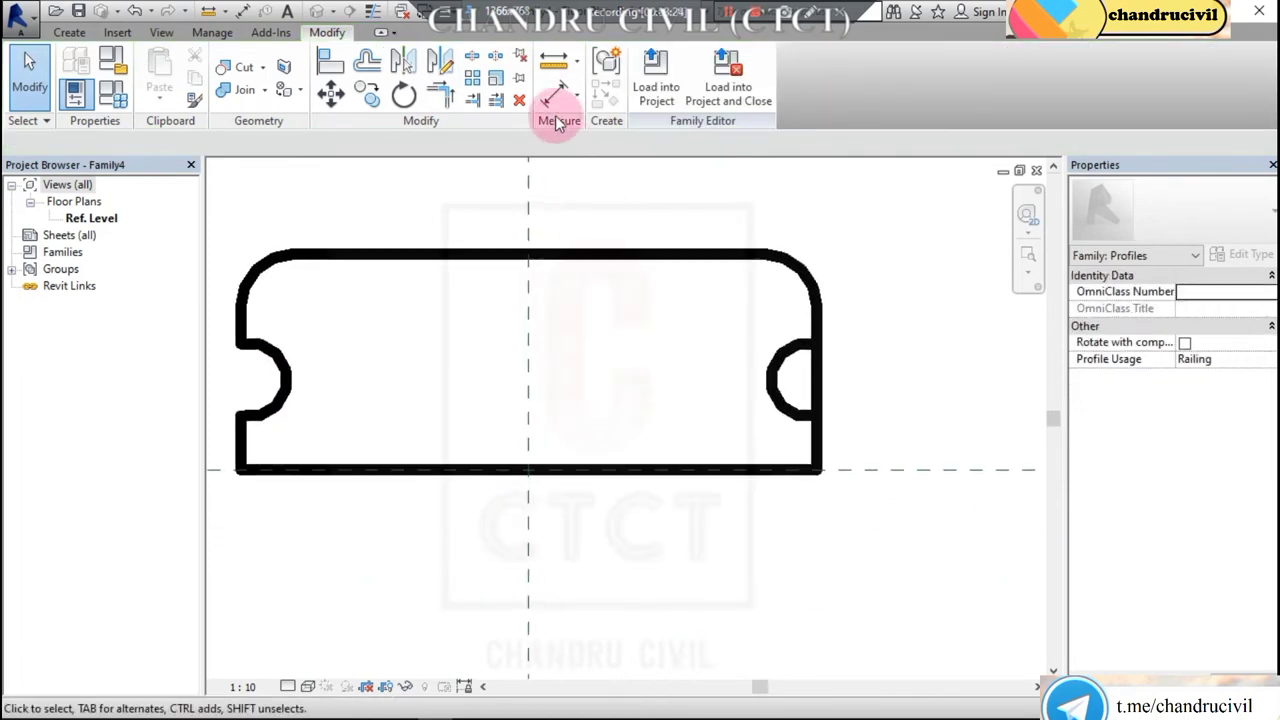
Split the right edge at the notch and trim its lines into the mirrored arc.
{"action": "left_click", "coordinate": [478, 60]}
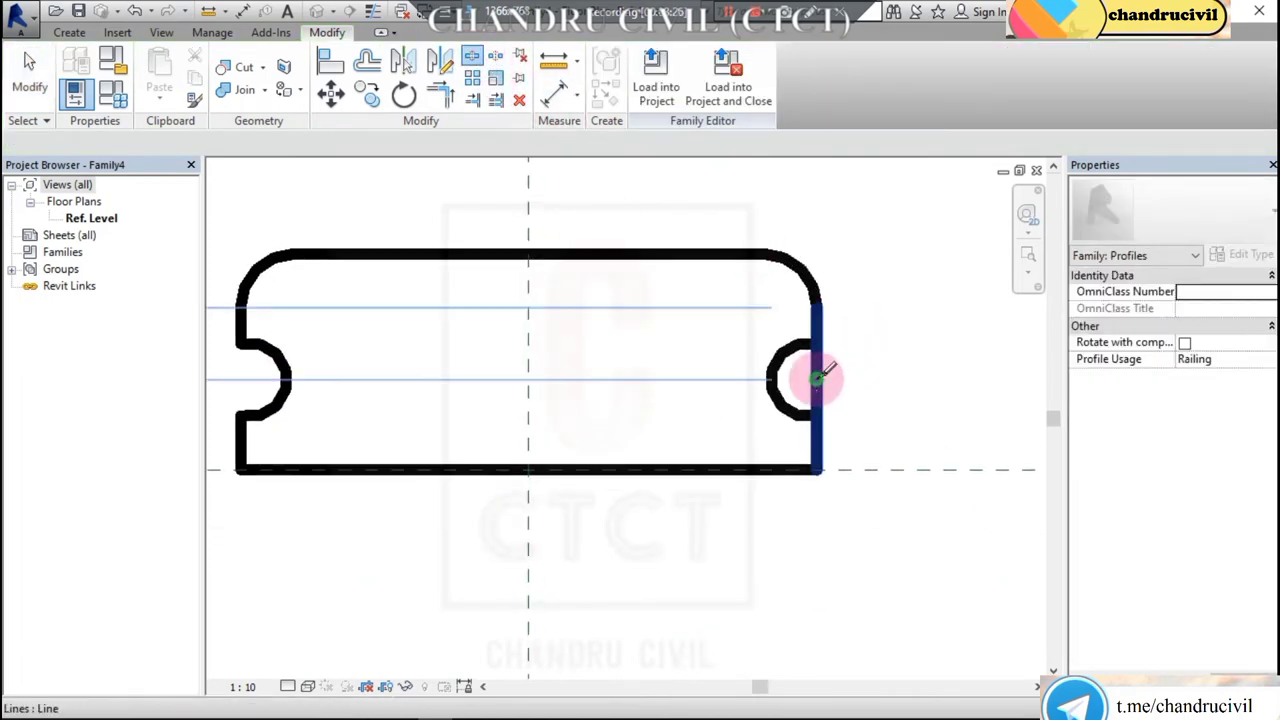
{"action": "left_click", "coordinate": [818, 379]}
{"action": "left_click", "coordinate": [448, 94]}
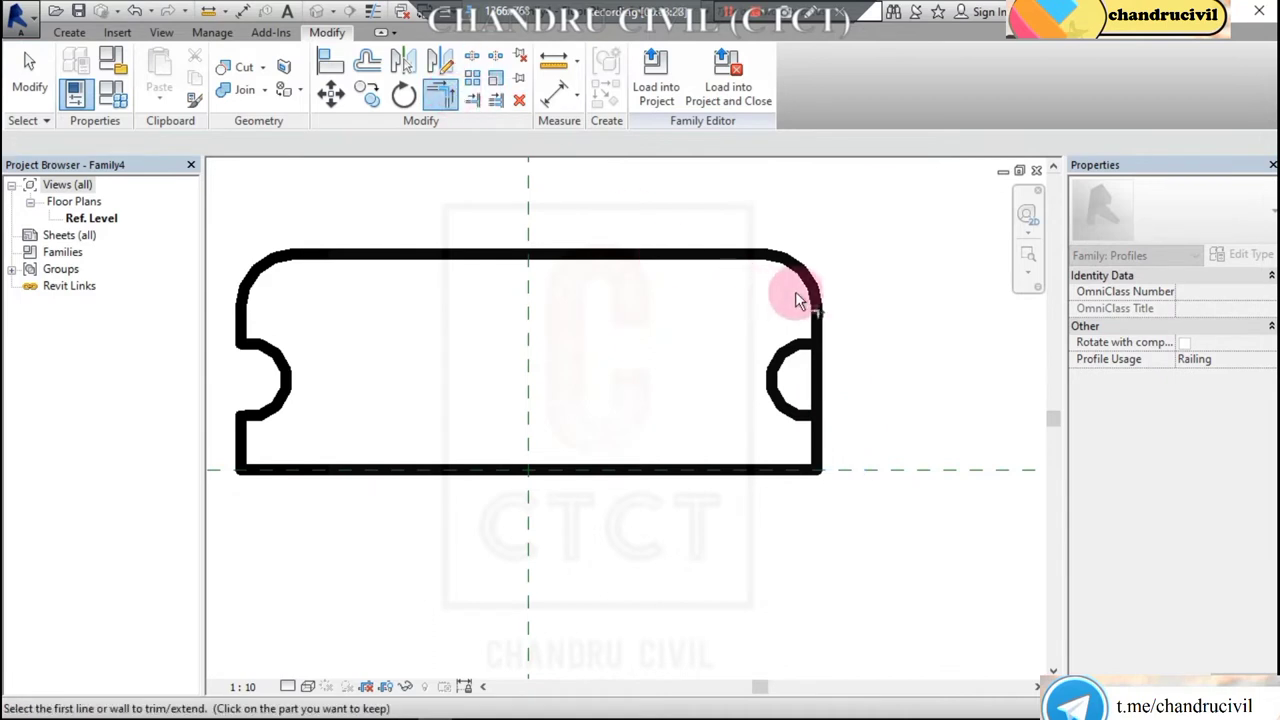
{"action": "left_click", "coordinate": [814, 316]}
{"action": "left_click", "coordinate": [818, 336]}
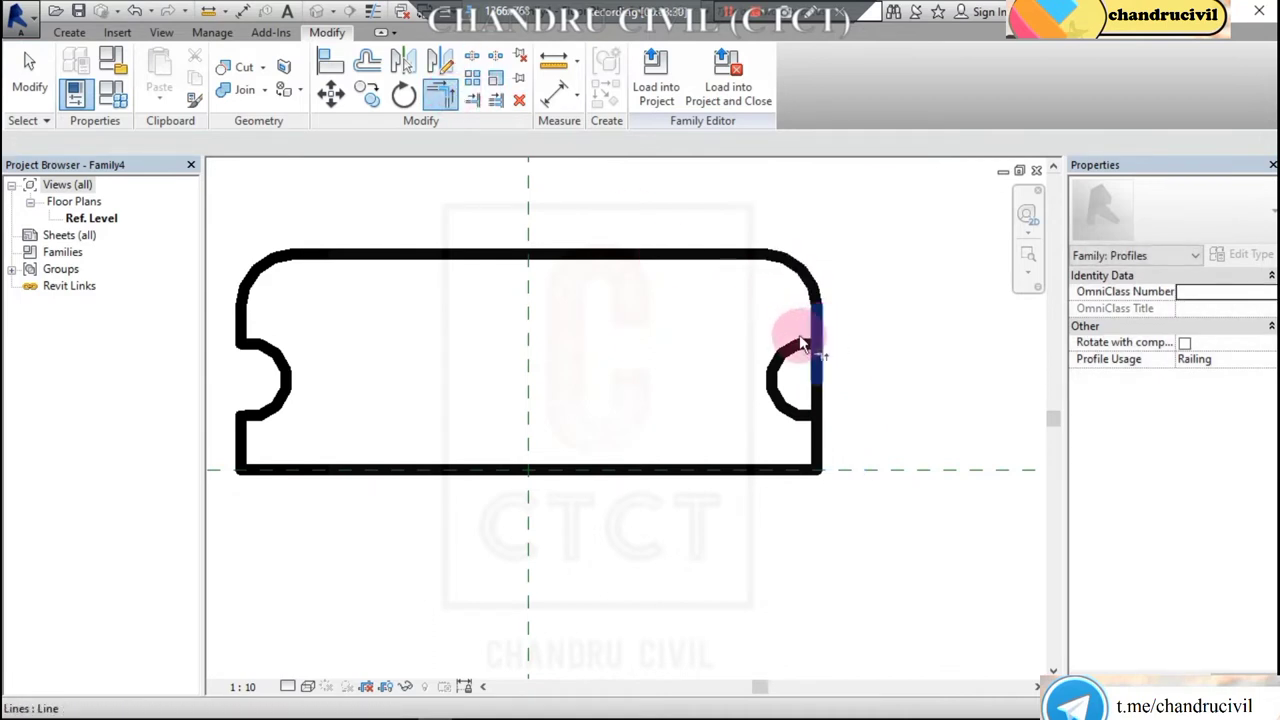
{"action": "left_click", "coordinate": [797, 347]}
{"action": "left_click", "coordinate": [822, 395]}
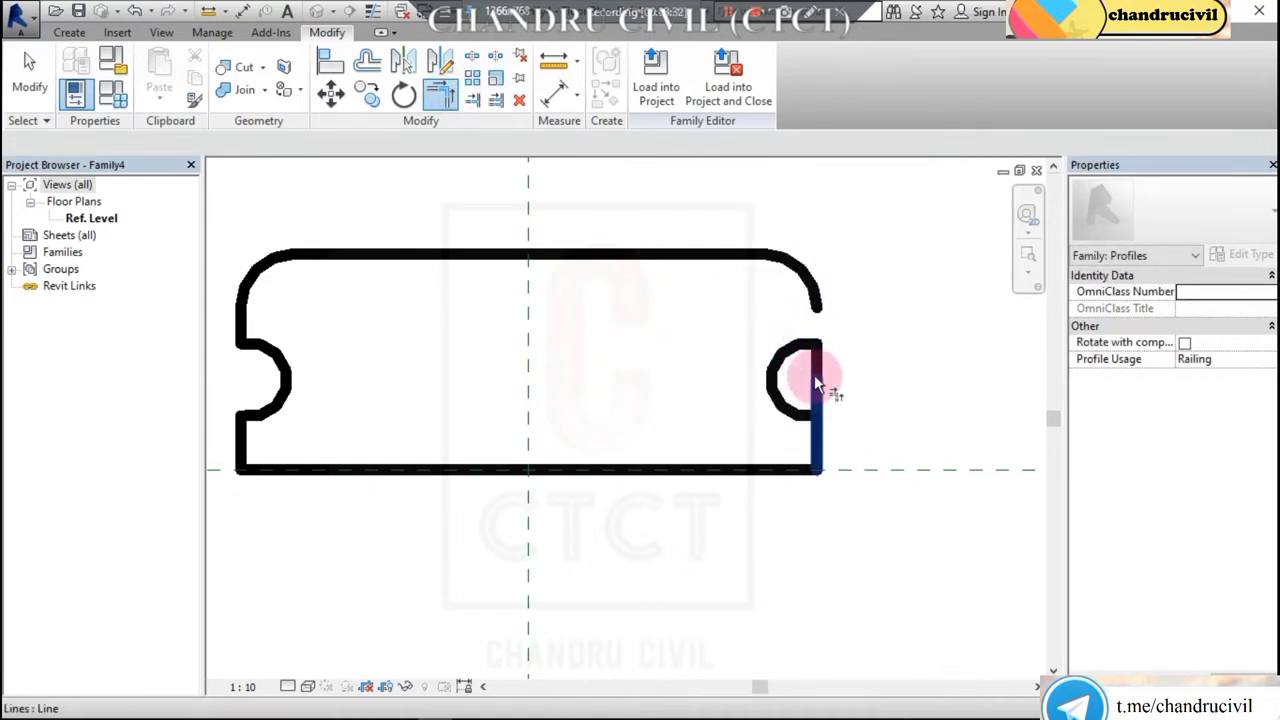
{"action": "left_click", "coordinate": [814, 375]}
{"action": "left_click", "coordinate": [816, 328]}
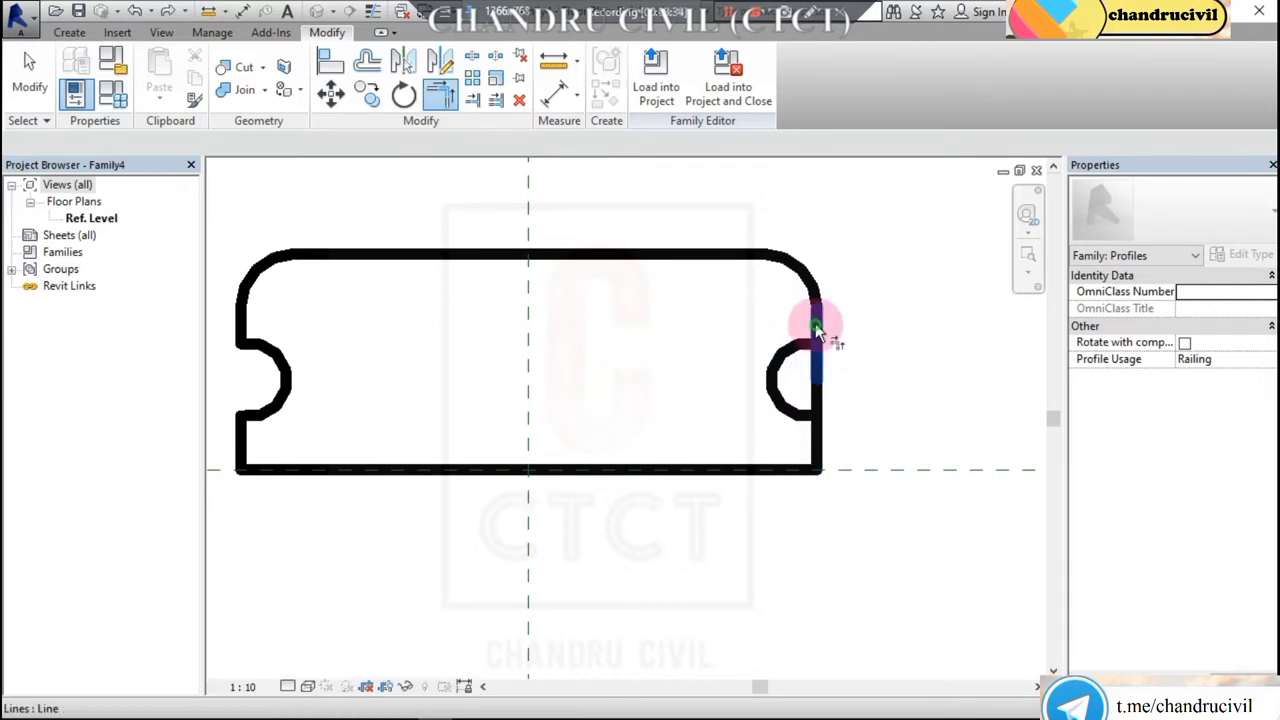
{"action": "left_click", "coordinate": [812, 348]}
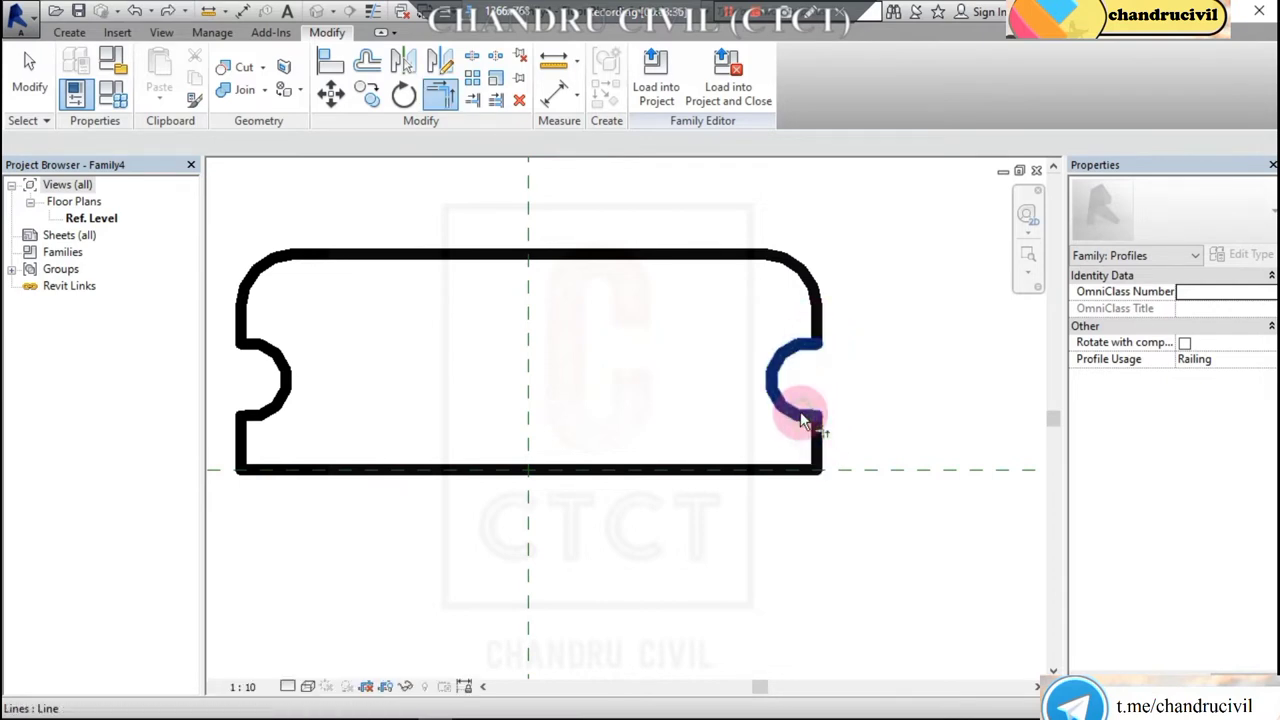
{"action": "key", "text": "Escape"}
{"action": "scroll", "coordinate": [790, 405], "scroll_direction": "down", "scroll_amount": 2}
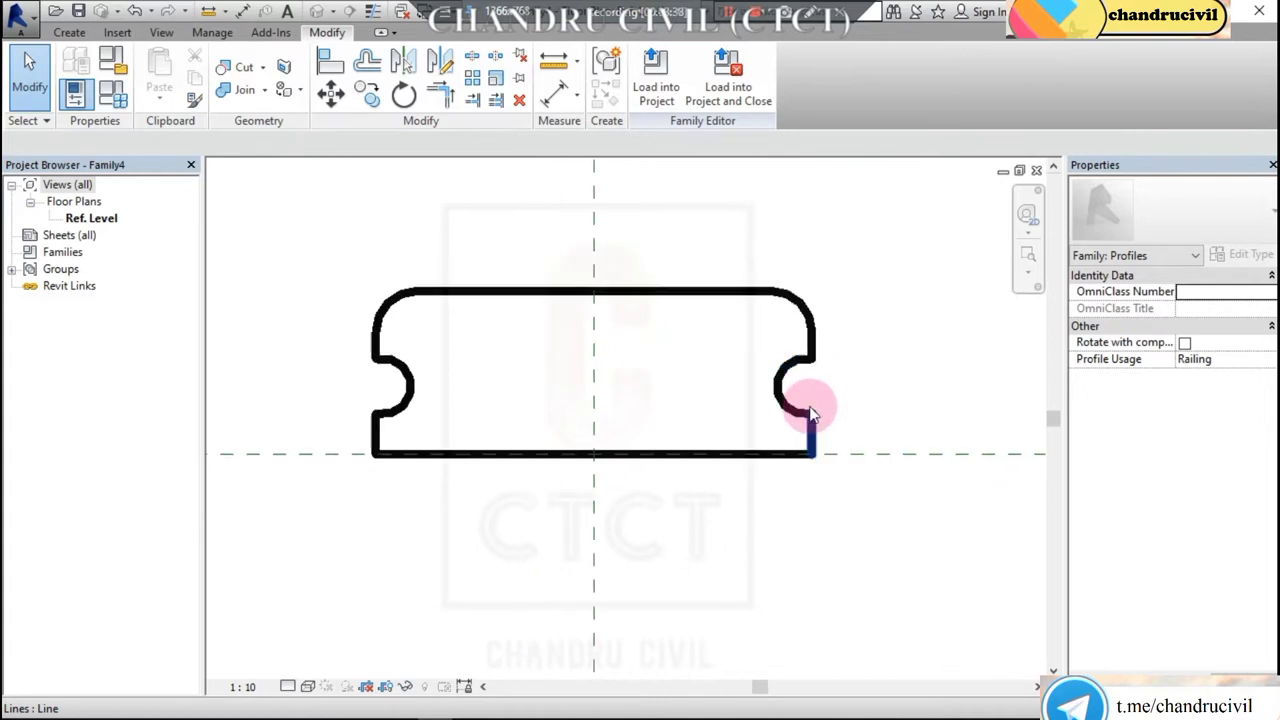
{"action": "scroll", "coordinate": [814, 410], "scroll_direction": "down", "scroll_amount": 2}
{"action": "scroll", "coordinate": [814, 406], "scroll_direction": "down", "scroll_amount": 1}
Create another new family, Family5, from the Metric Profile-Rail template.
{"action": "scroll", "coordinate": [722, 459], "scroll_direction": "up", "scroll_amount": 1}
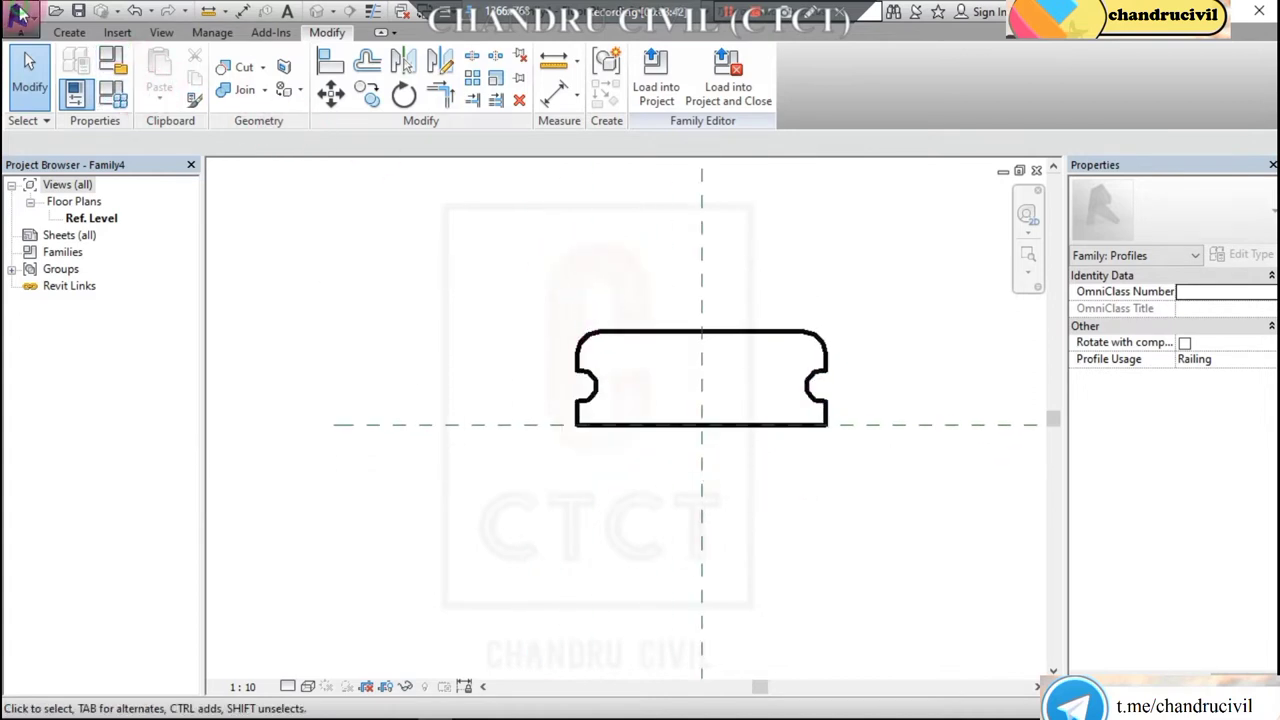
{"action": "left_click", "coordinate": [20, 12]}
{"action": "mouse_move", "coordinate": [66, 85]}
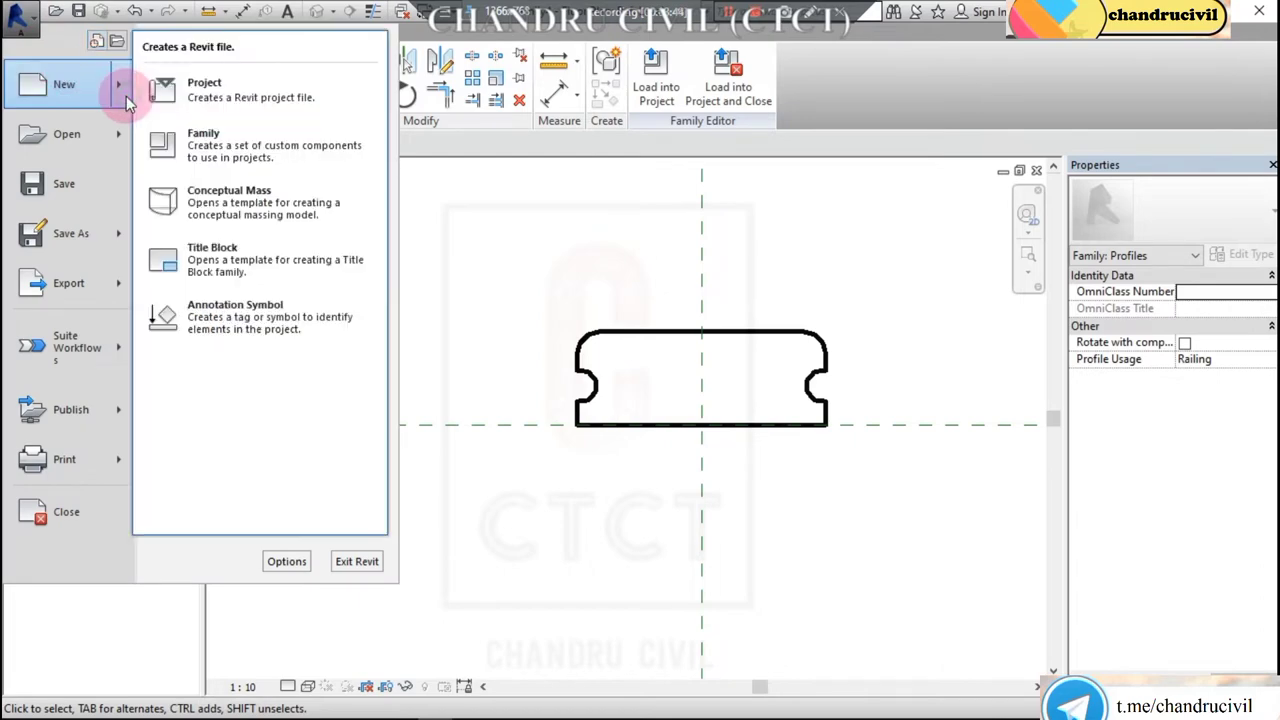
{"action": "left_click", "coordinate": [210, 138]}
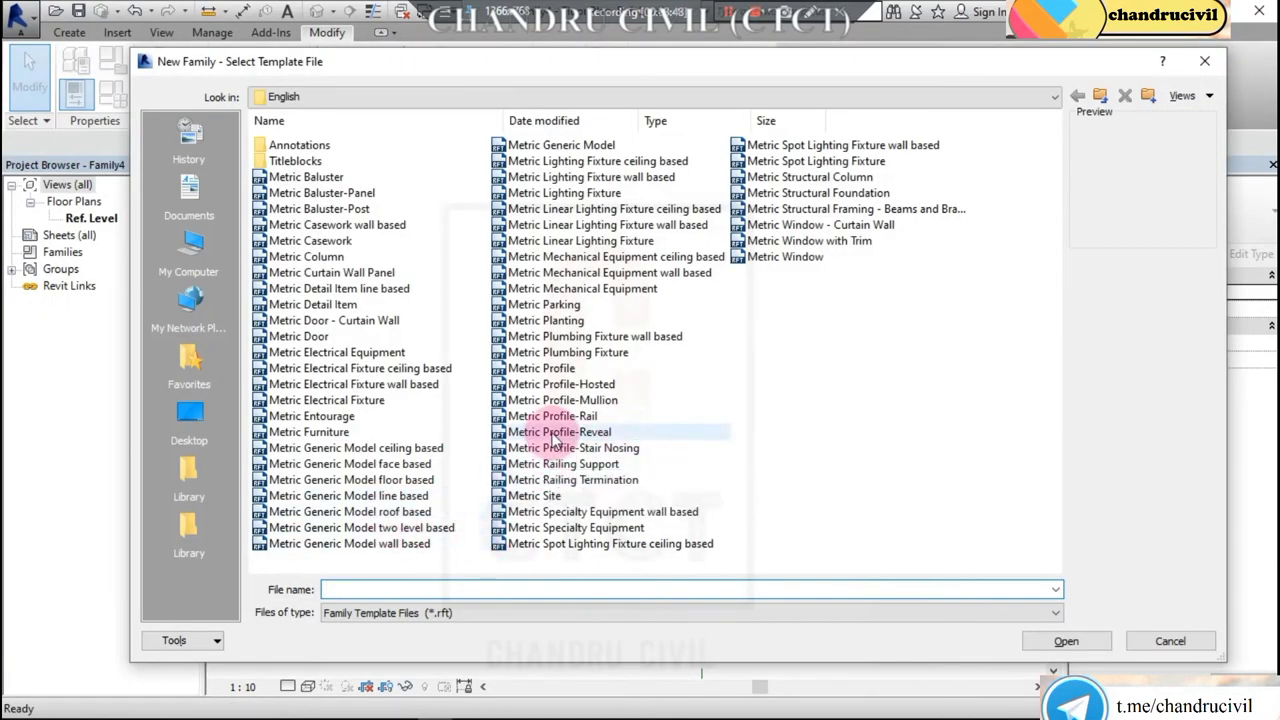
{"action": "left_click", "coordinate": [555, 416]}
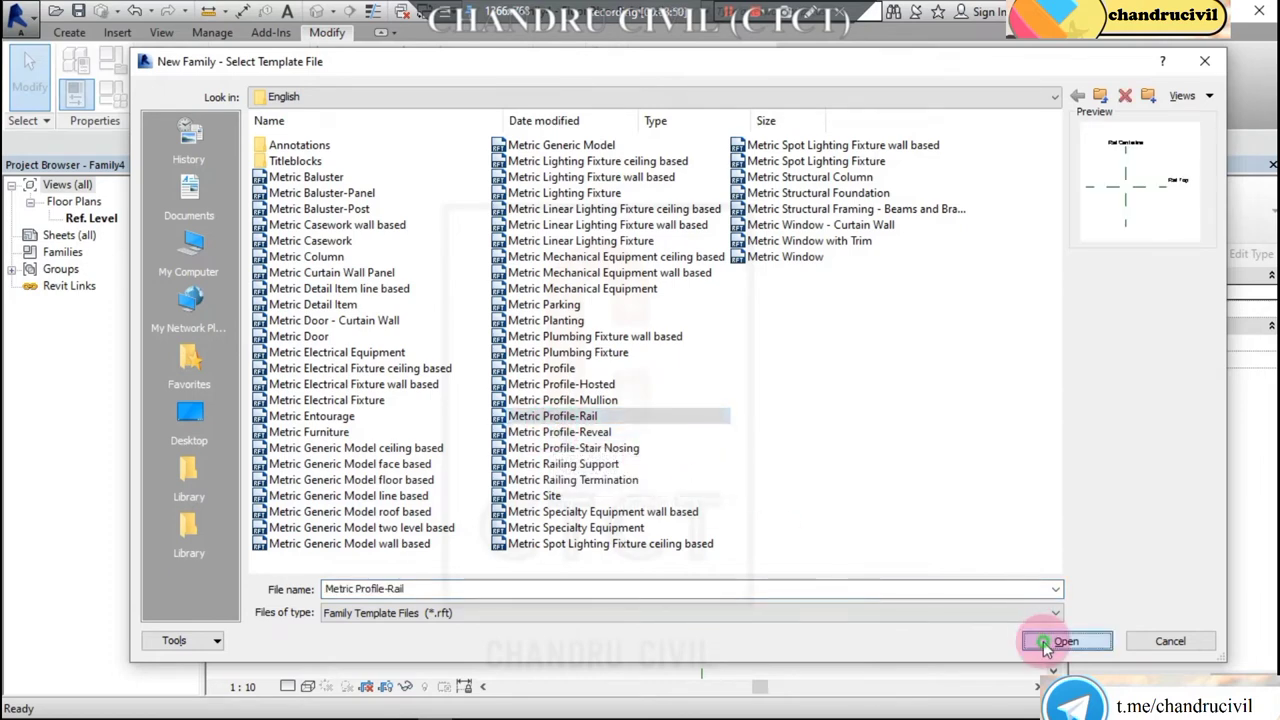
{"action": "left_click", "coordinate": [1046, 643]}
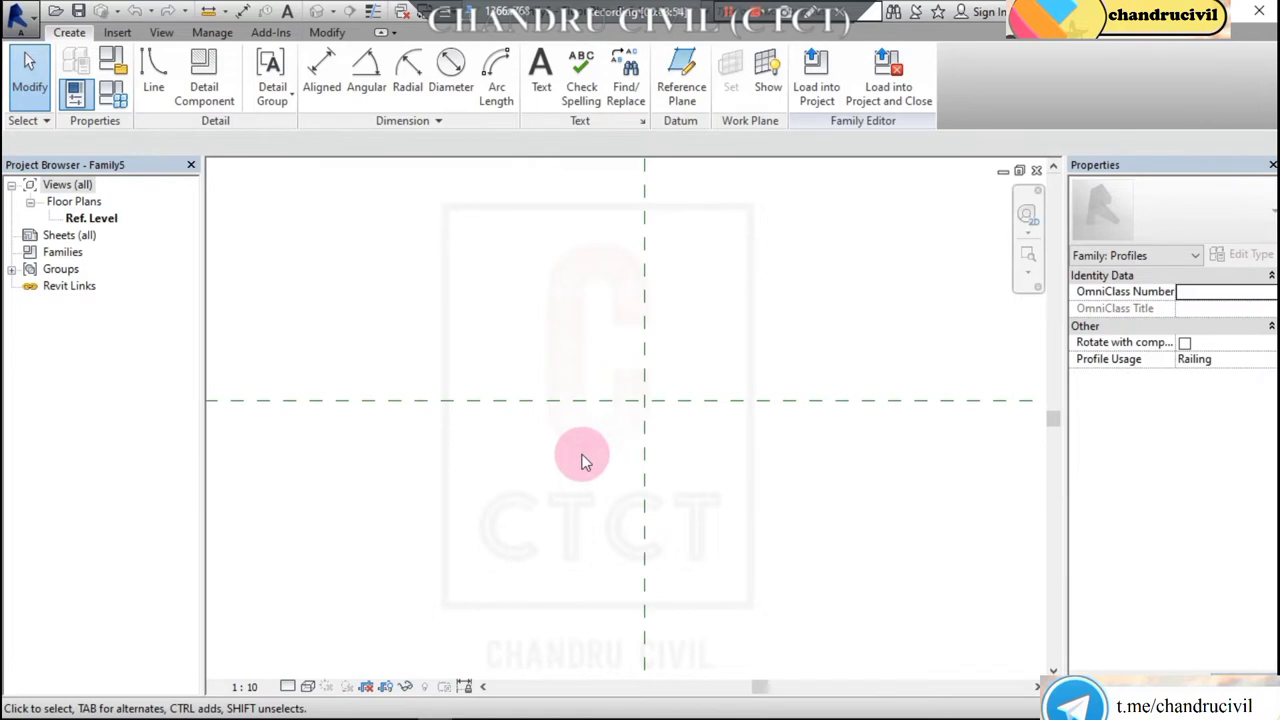
Draw a 4-unit horizontal line leftward from the reference plane intersection.
{"action": "left_click", "coordinate": [155, 80]}
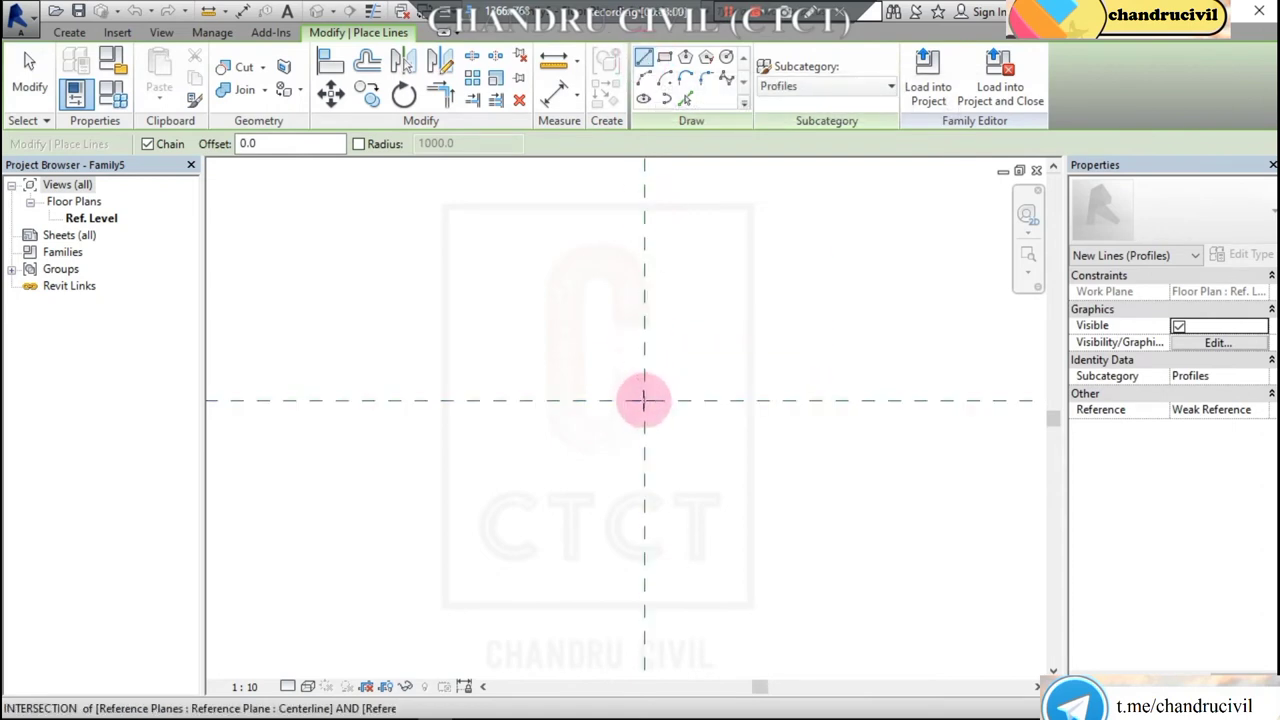
{"action": "left_click", "coordinate": [645, 400]}
{"action": "type", "text": "4"}
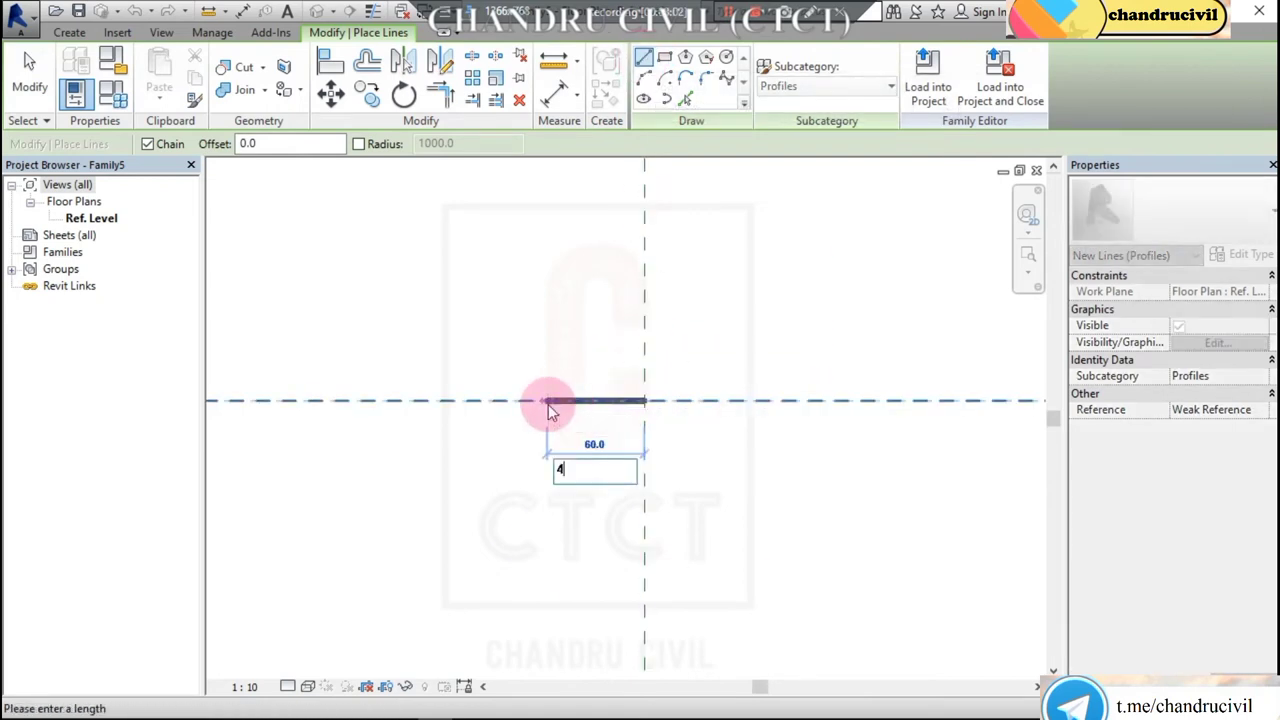
{"action": "key", "text": "Return"}
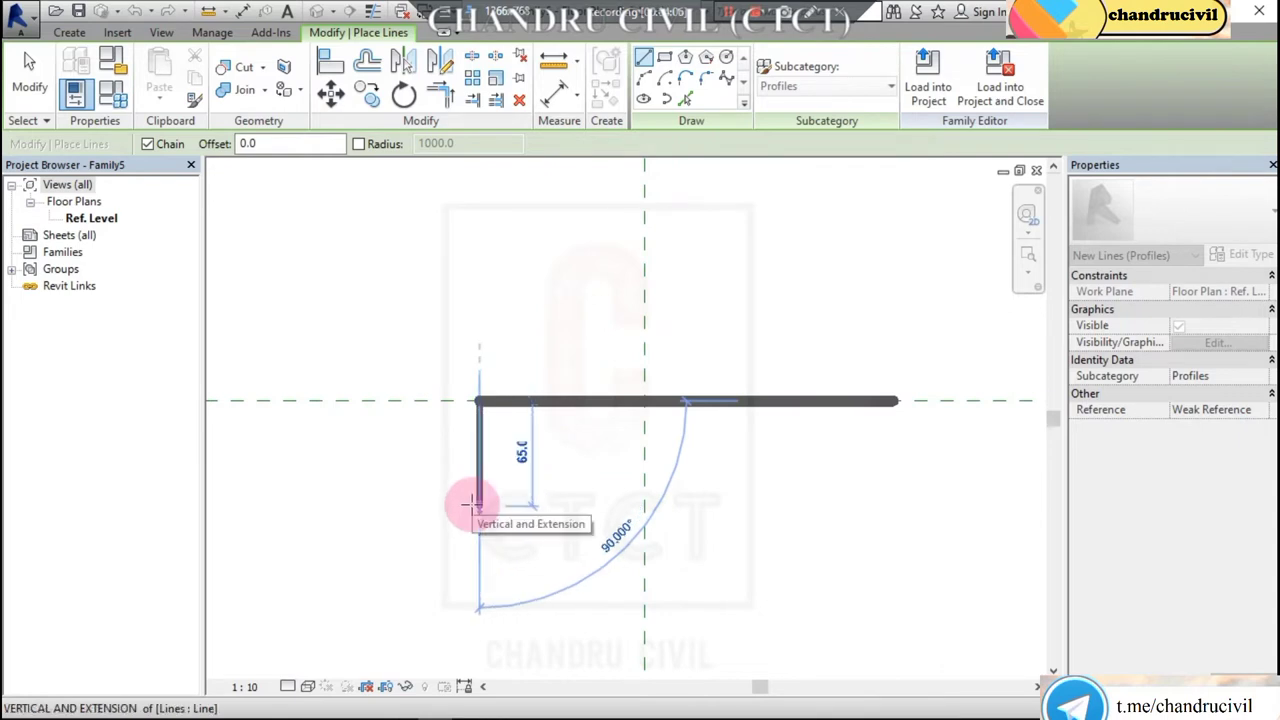
{"action": "key", "text": "Escape"}
{"action": "key", "text": "Escape"}
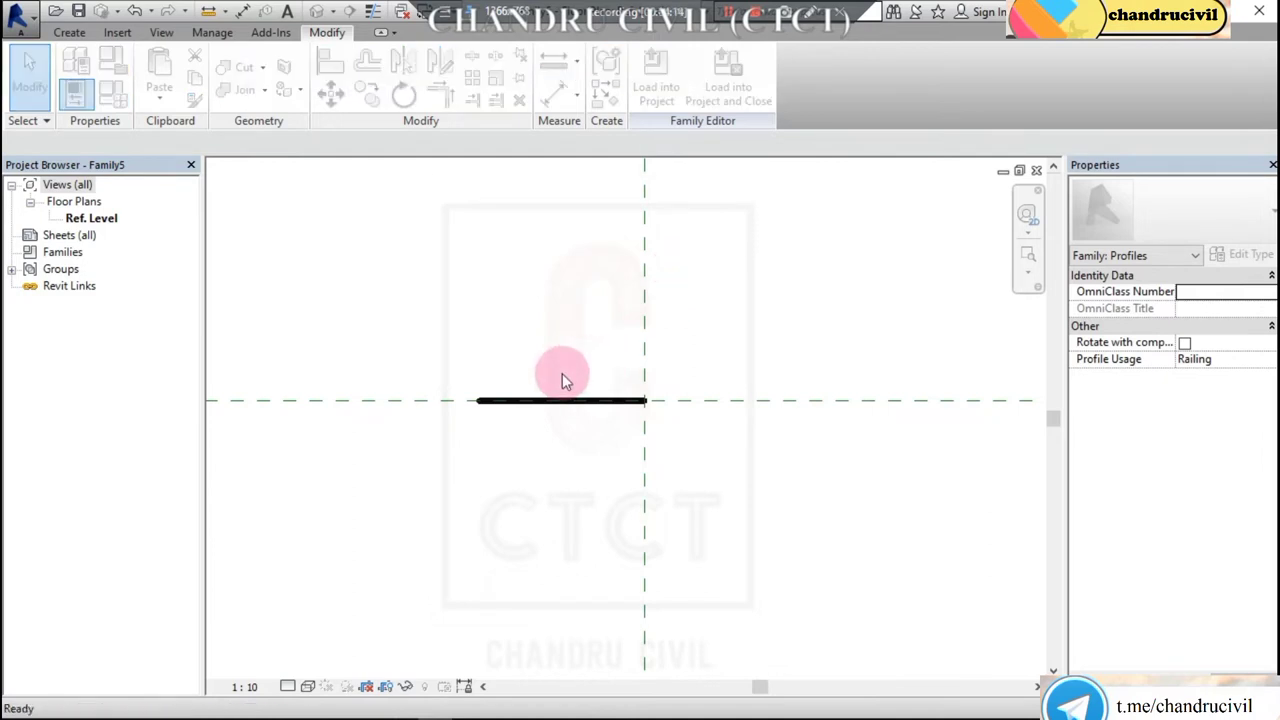
Set lengths to feet and fractional inches rounded to 1", then check the line reads 0' 4".
{"action": "key", "text": "u"}
{"action": "key", "text": "n"}
{"action": "left_click", "coordinate": [672, 270]}
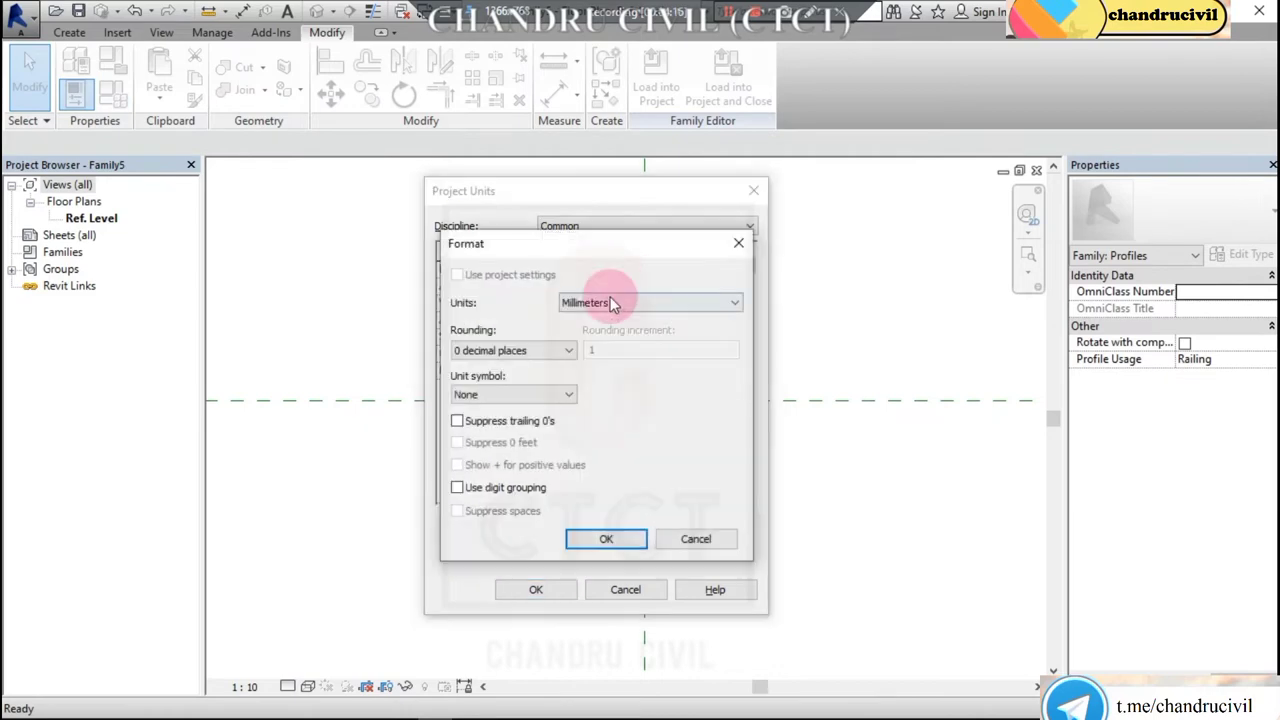
{"action": "left_click", "coordinate": [610, 300]}
{"action": "left_click", "coordinate": [608, 327]}
{"action": "left_click", "coordinate": [527, 354]}
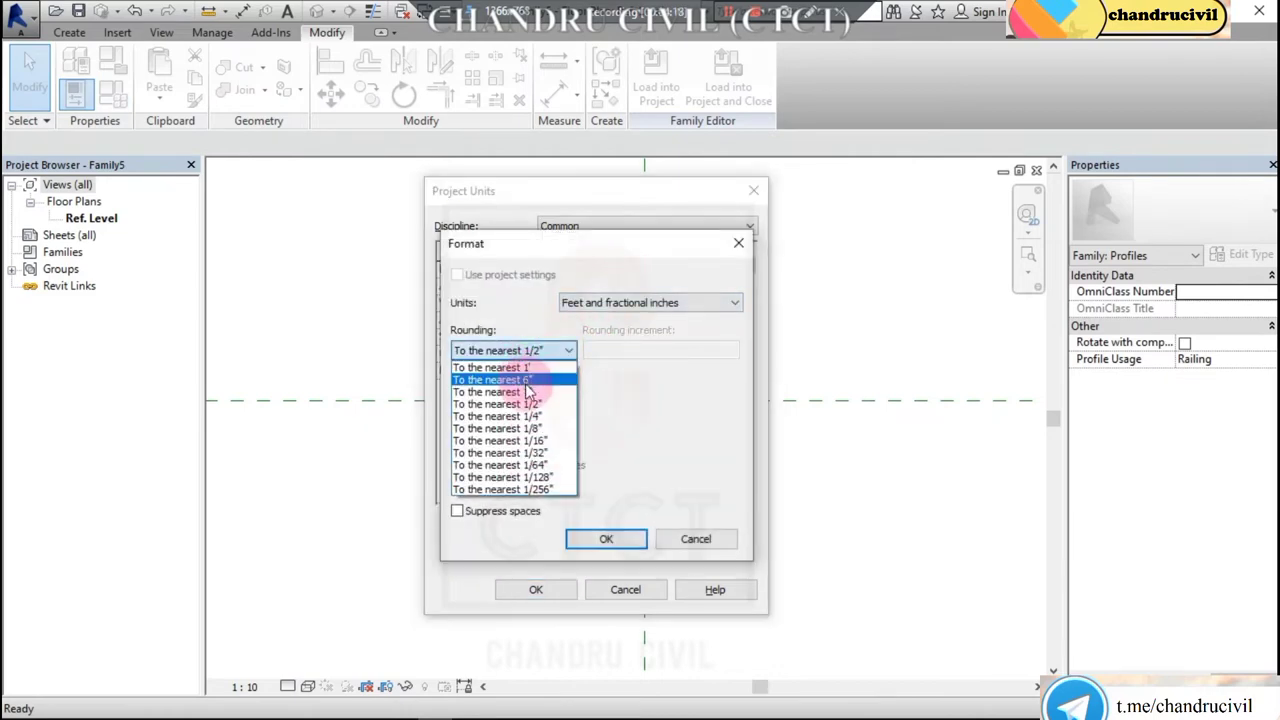
{"action": "left_click", "coordinate": [525, 388]}
{"action": "left_click", "coordinate": [605, 539]}
{"action": "left_click", "coordinate": [536, 589]}
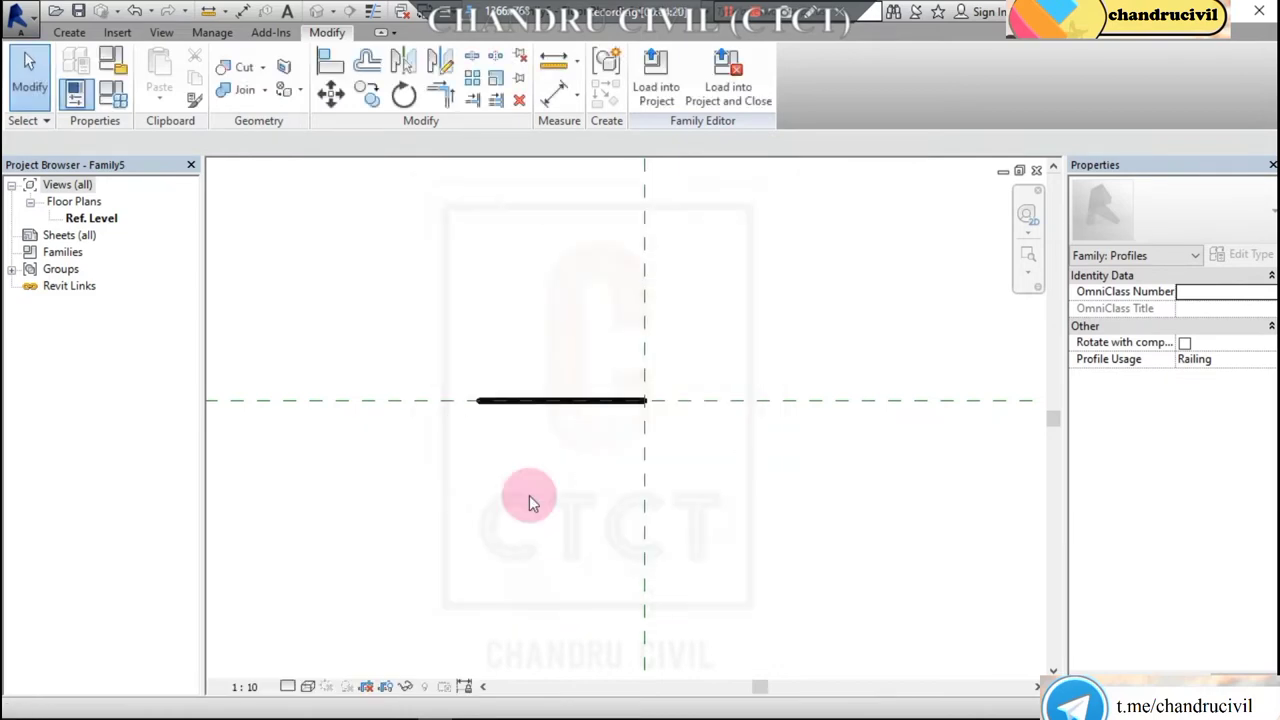
{"action": "left_click", "coordinate": [588, 403]}
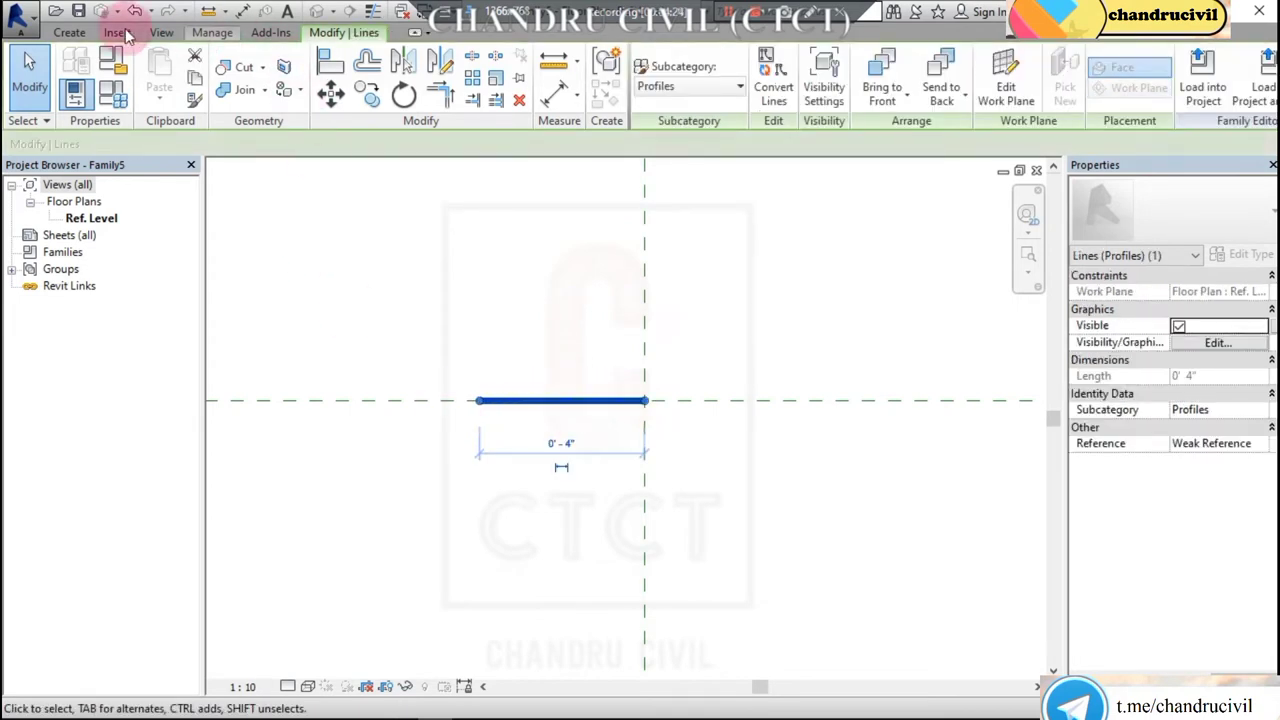
{"action": "left_click", "coordinate": [72, 33]}
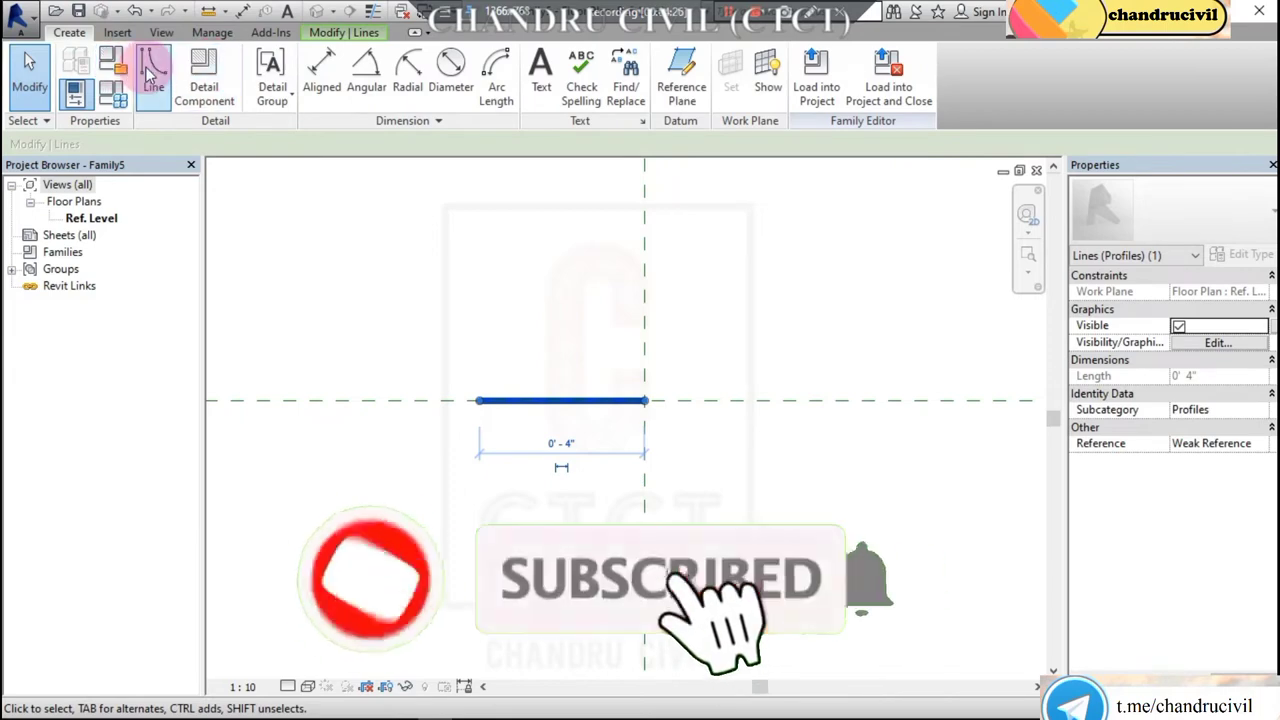
Draw a 3" left side, the bottom, and the right side to close an 8" × 3" rectangle under Rail Top.
{"action": "key", "text": "l"}
{"action": "key", "text": "i"}
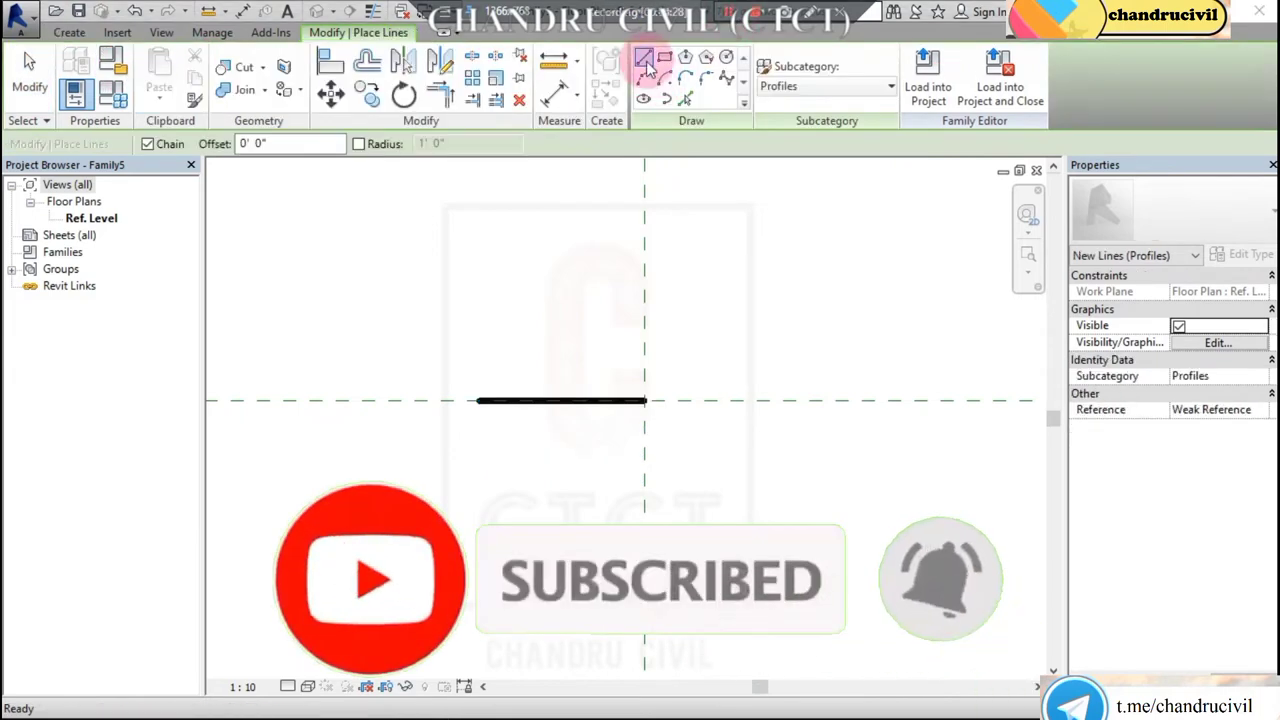
{"action": "left_click", "coordinate": [478, 401]}
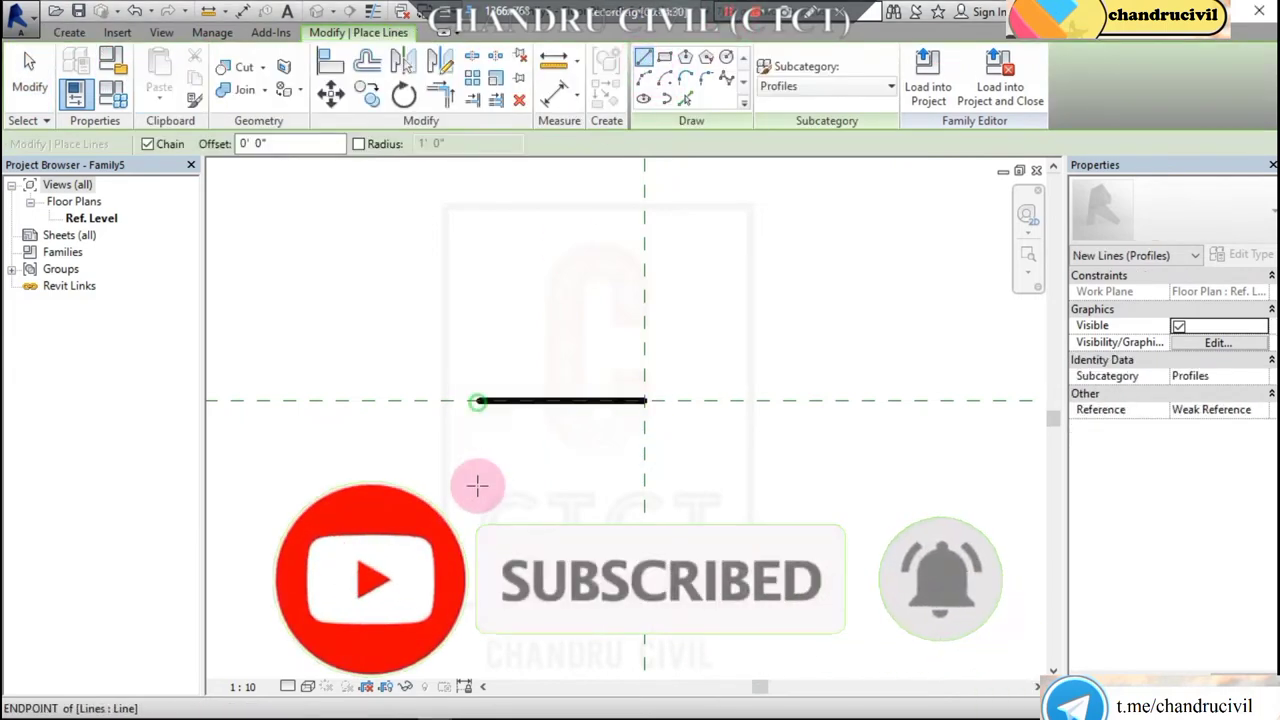
{"action": "type", "text": "3"}
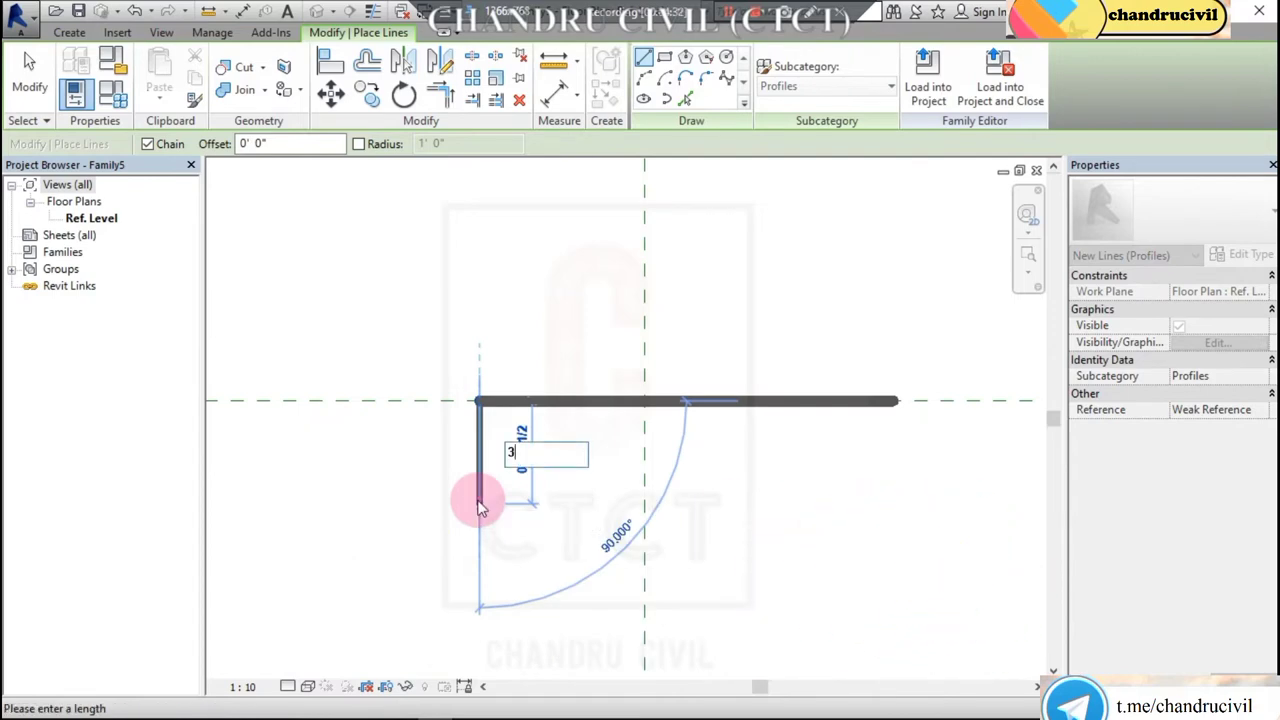
{"action": "key", "text": "Return"}
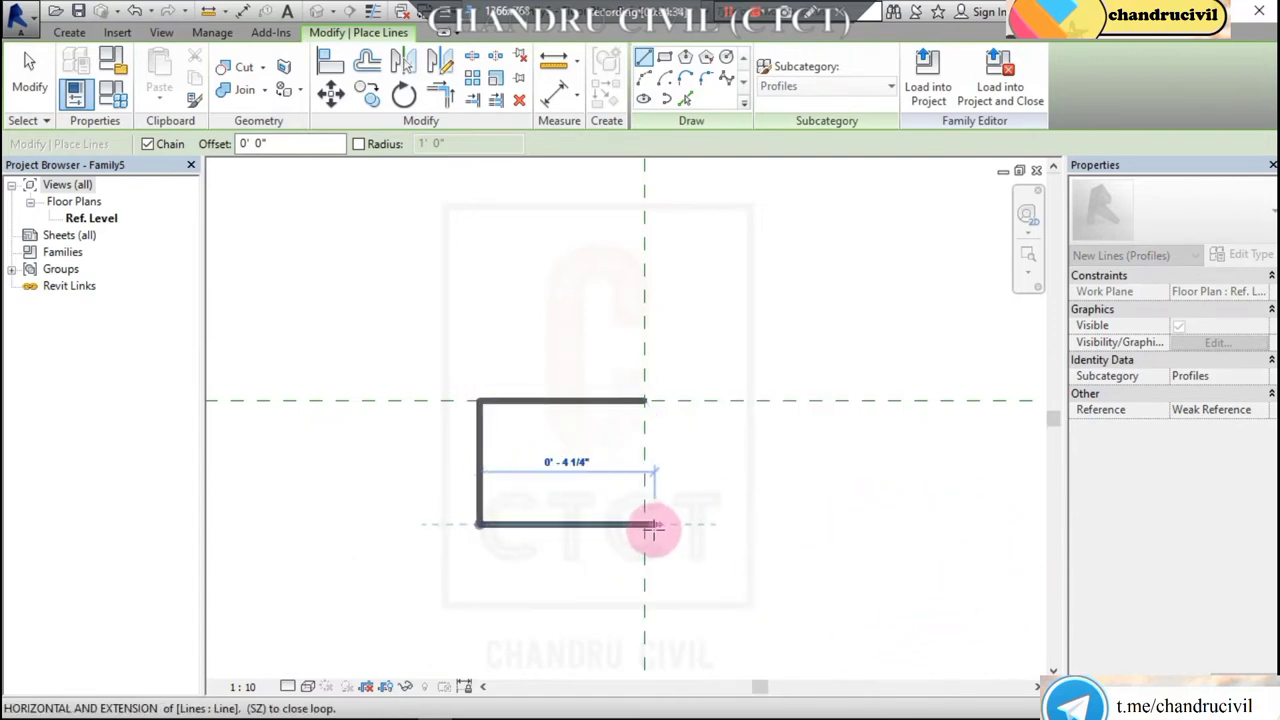
{"action": "left_click", "coordinate": [645, 524]}
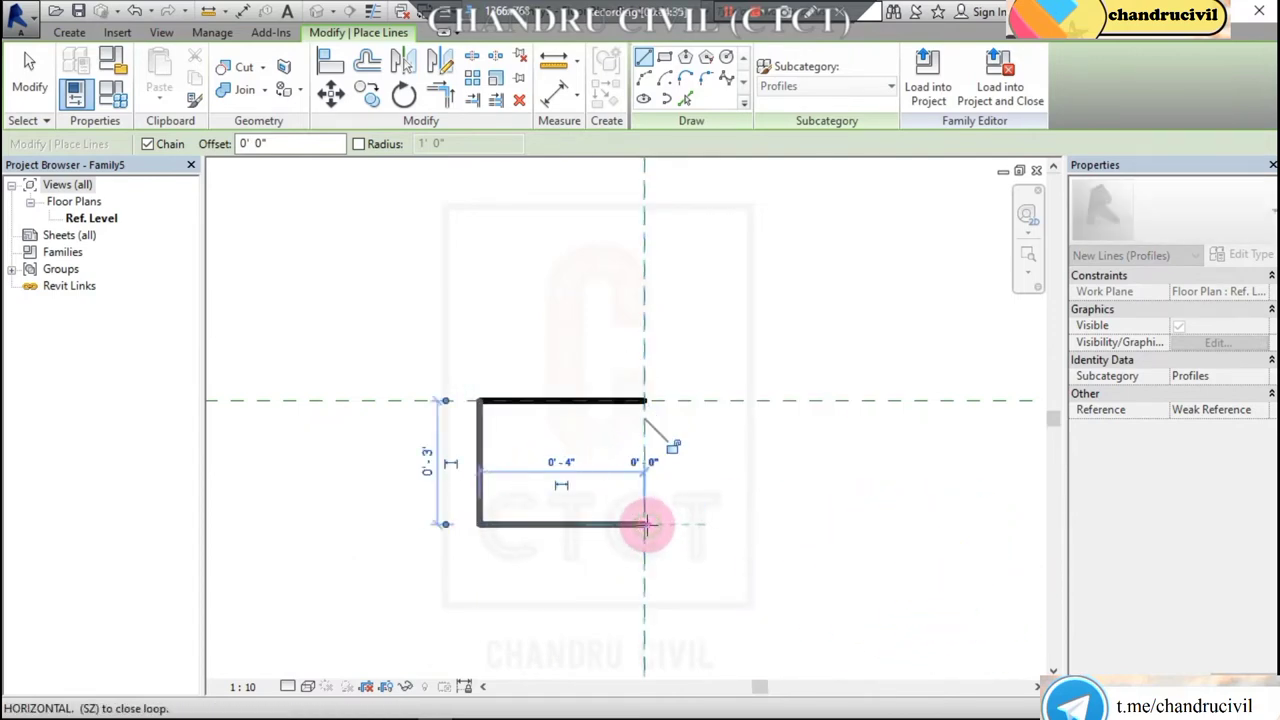
{"action": "left_click", "coordinate": [808, 524]}
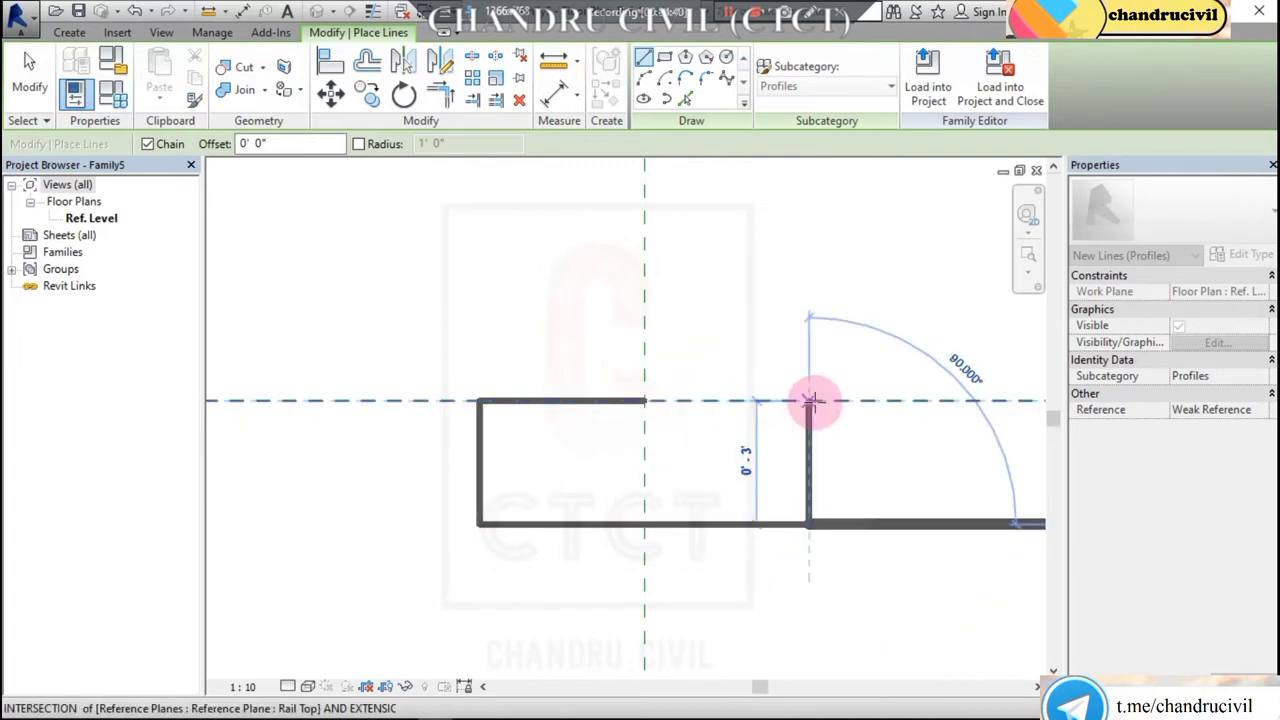
{"action": "left_click", "coordinate": [809, 400]}
{"action": "left_click", "coordinate": [645, 400]}
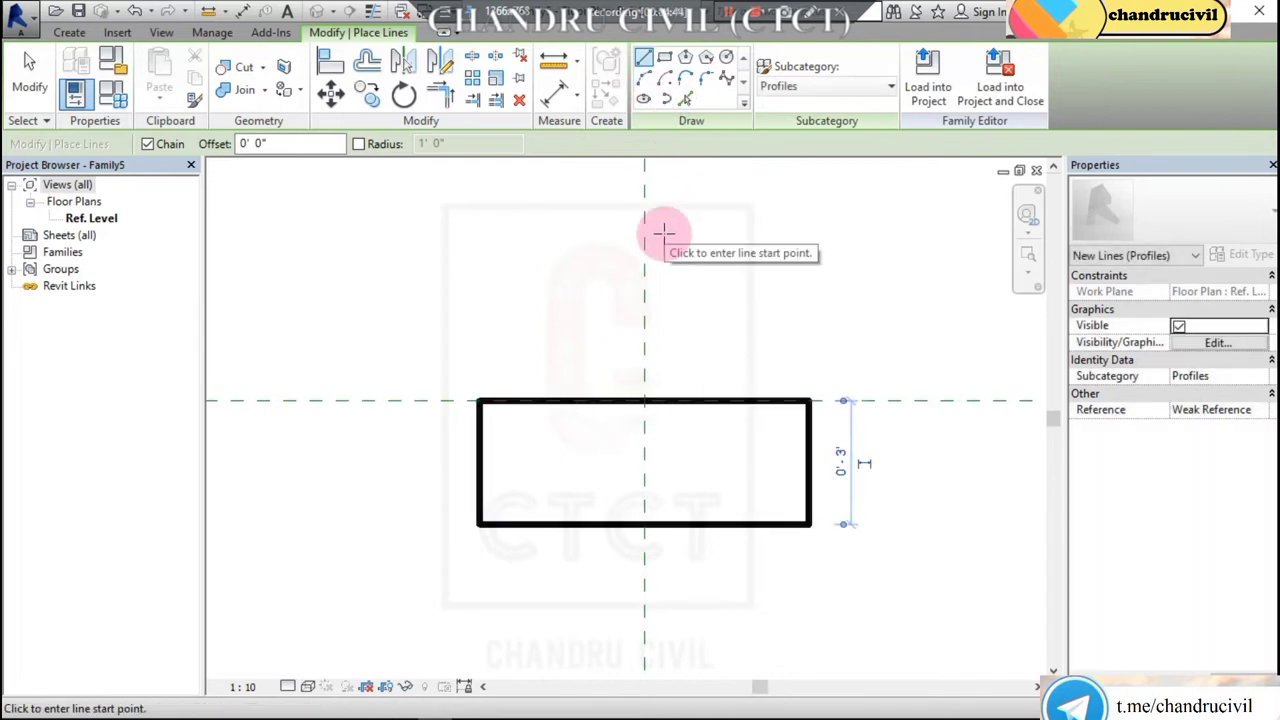
{"action": "key", "text": "Escape"}
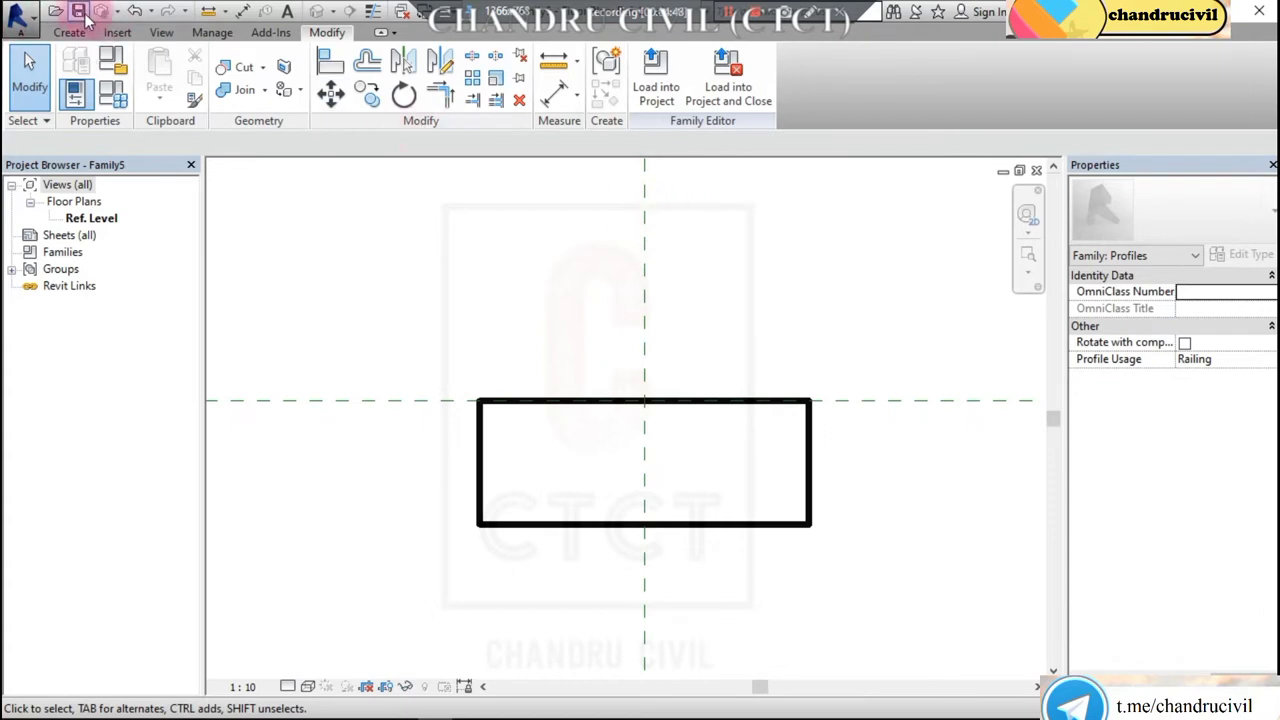
Save the profile family to the Desktop as 'rail bottom 1'.
{"action": "left_click", "coordinate": [720, 300]}
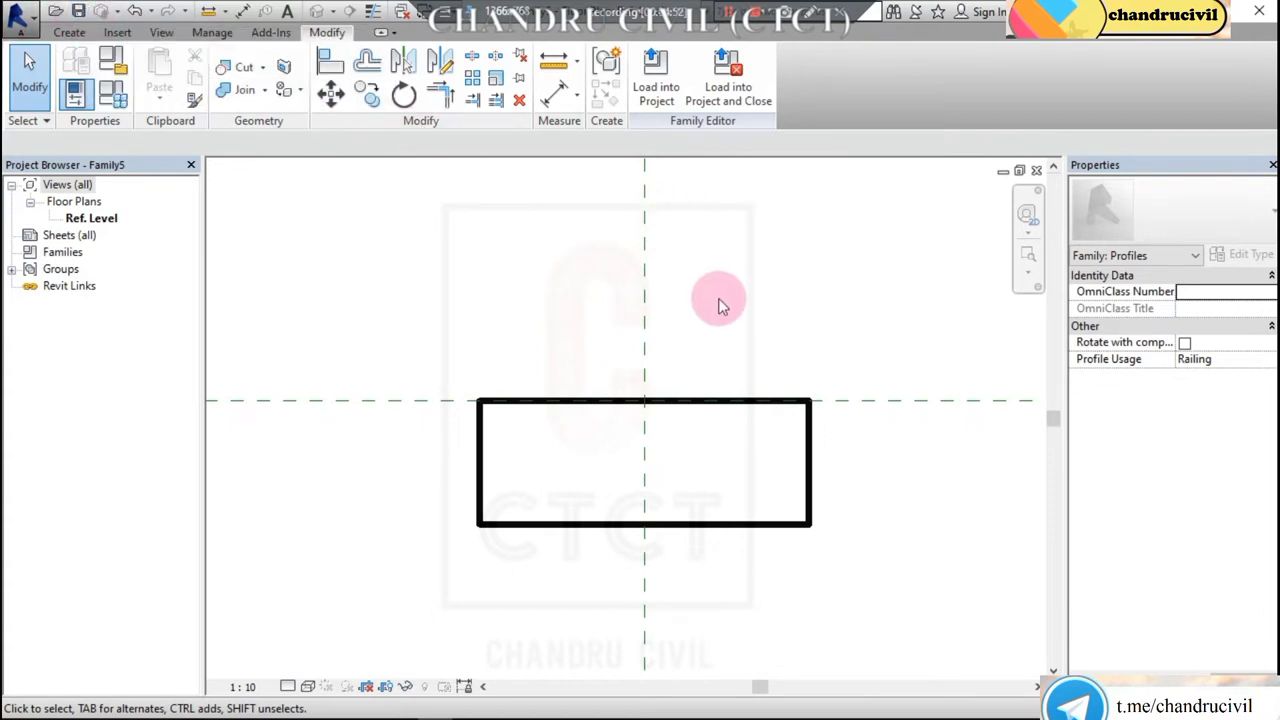
{"action": "left_click", "coordinate": [78, 11]}
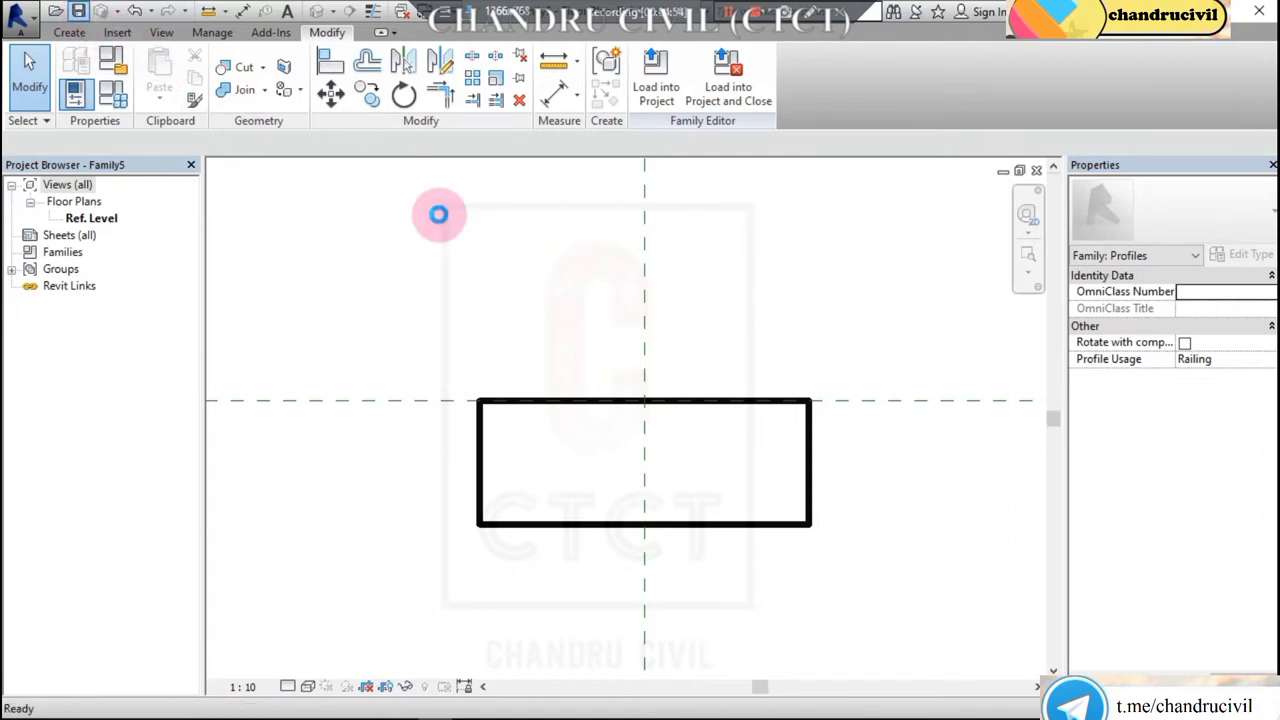
{"action": "left_click", "coordinate": [331, 497]}
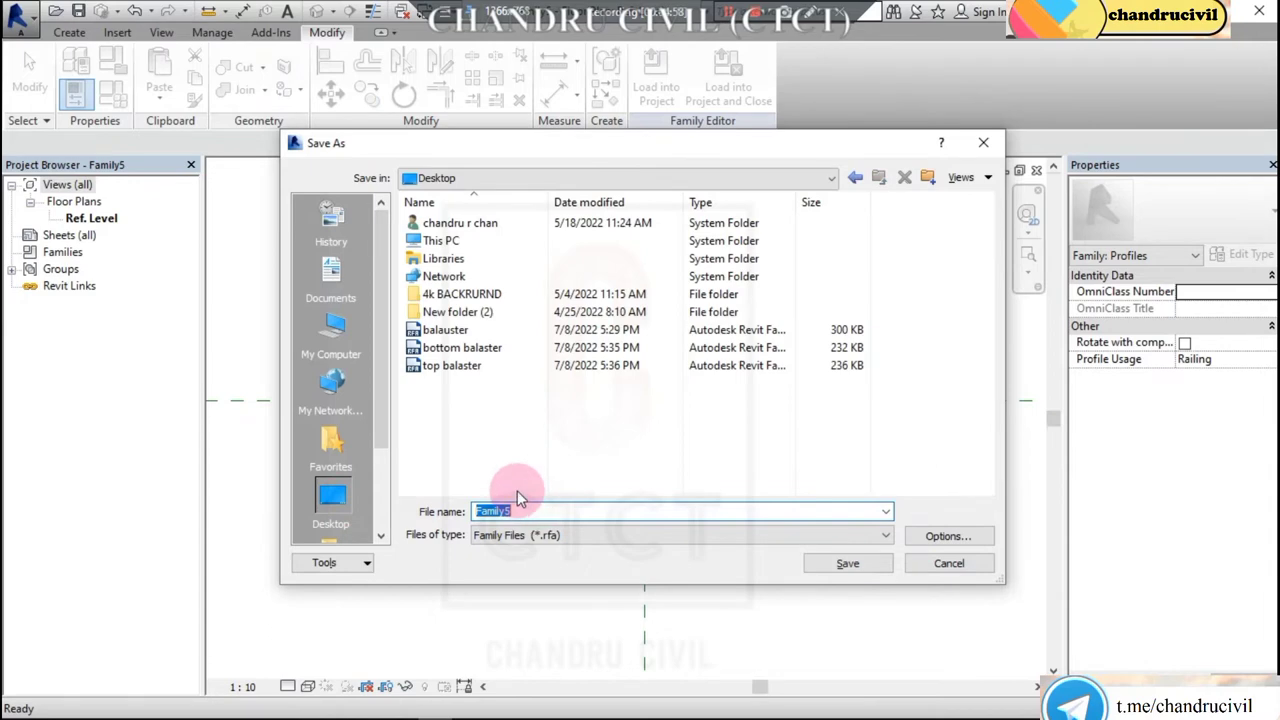
{"action": "type", "text": "rao"}
{"action": "left_click", "coordinate": [517, 490]}
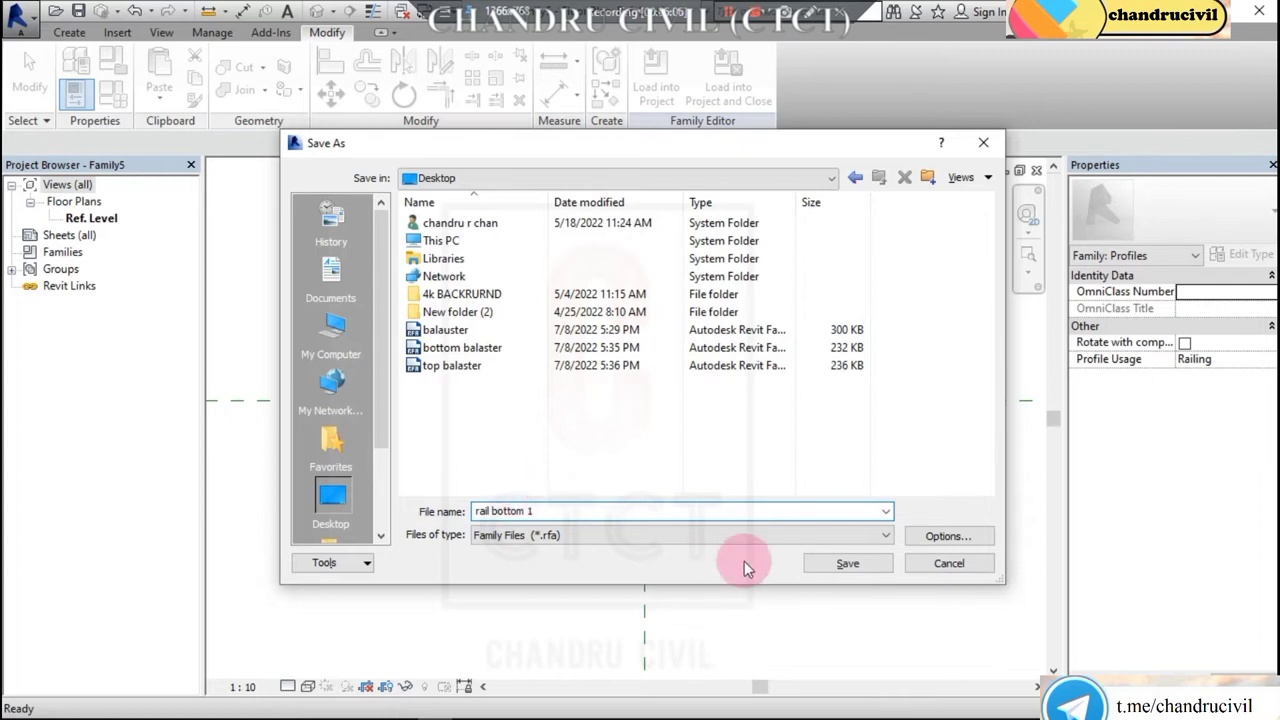
{"action": "left_click", "coordinate": [846, 563]}
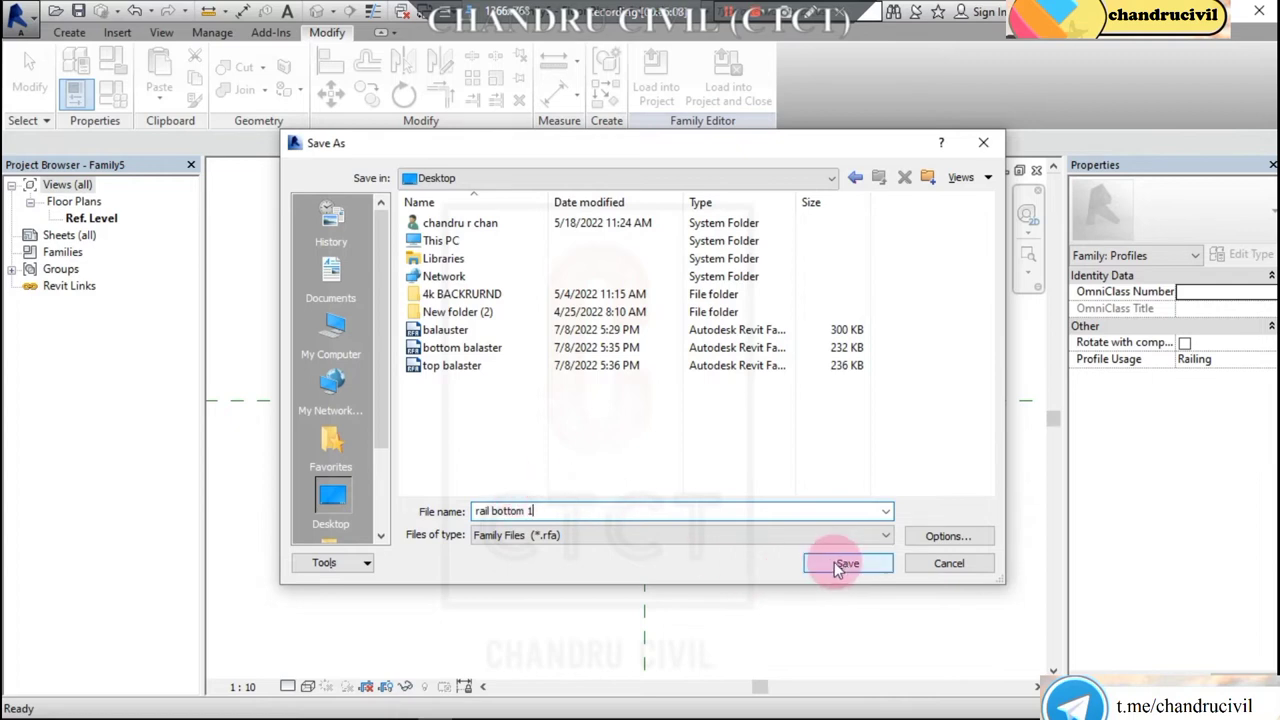
{"action": "left_click", "coordinate": [845, 564]}
{"action": "left_click", "coordinate": [777, 423]}
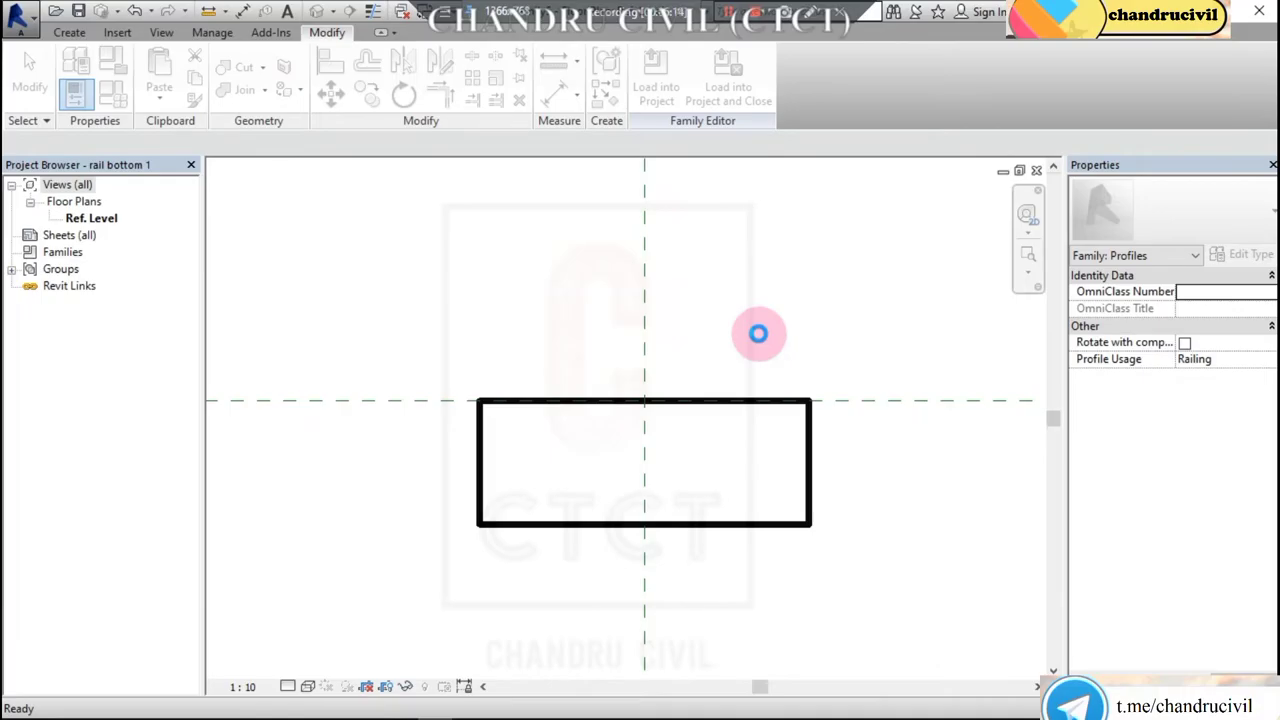
Bring the Family1 baluster 3D view forward, maximize it and recentre the baluster.
{"action": "left_click", "coordinate": [759, 334]}
{"action": "scroll", "coordinate": [756, 320], "scroll_direction": "down", "scroll_amount": 2}
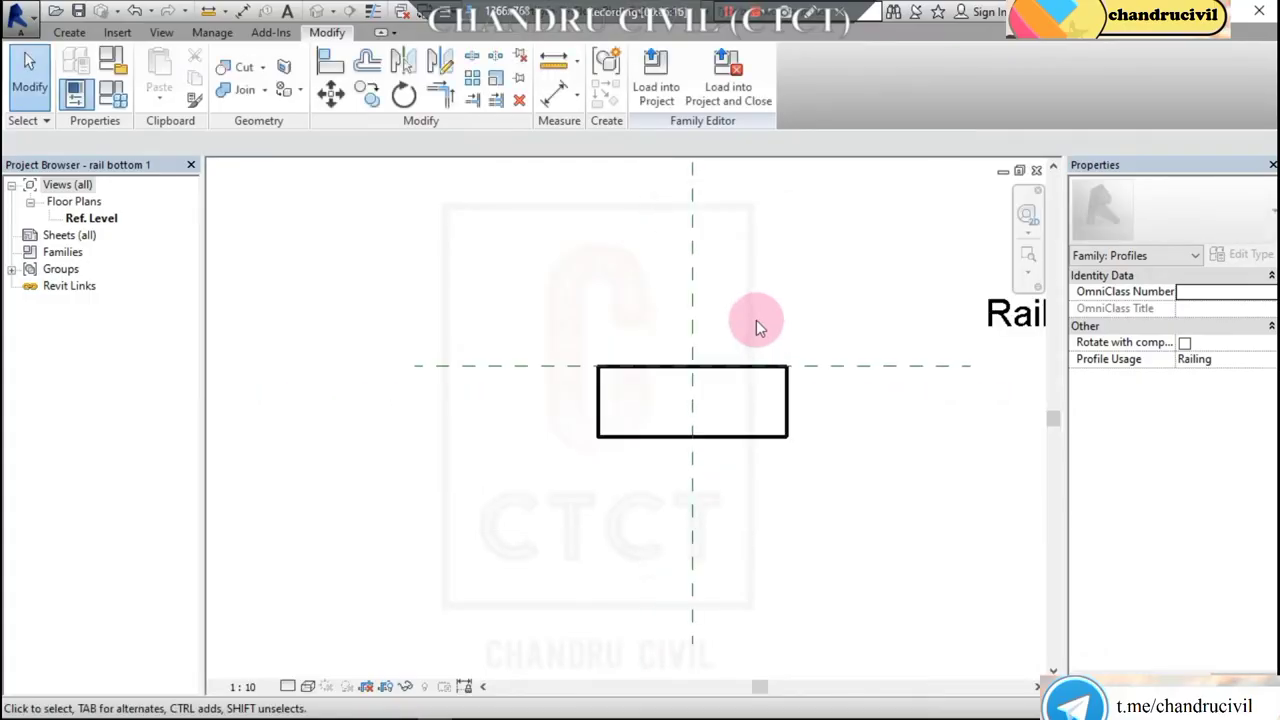
{"action": "left_click", "coordinate": [1021, 172]}
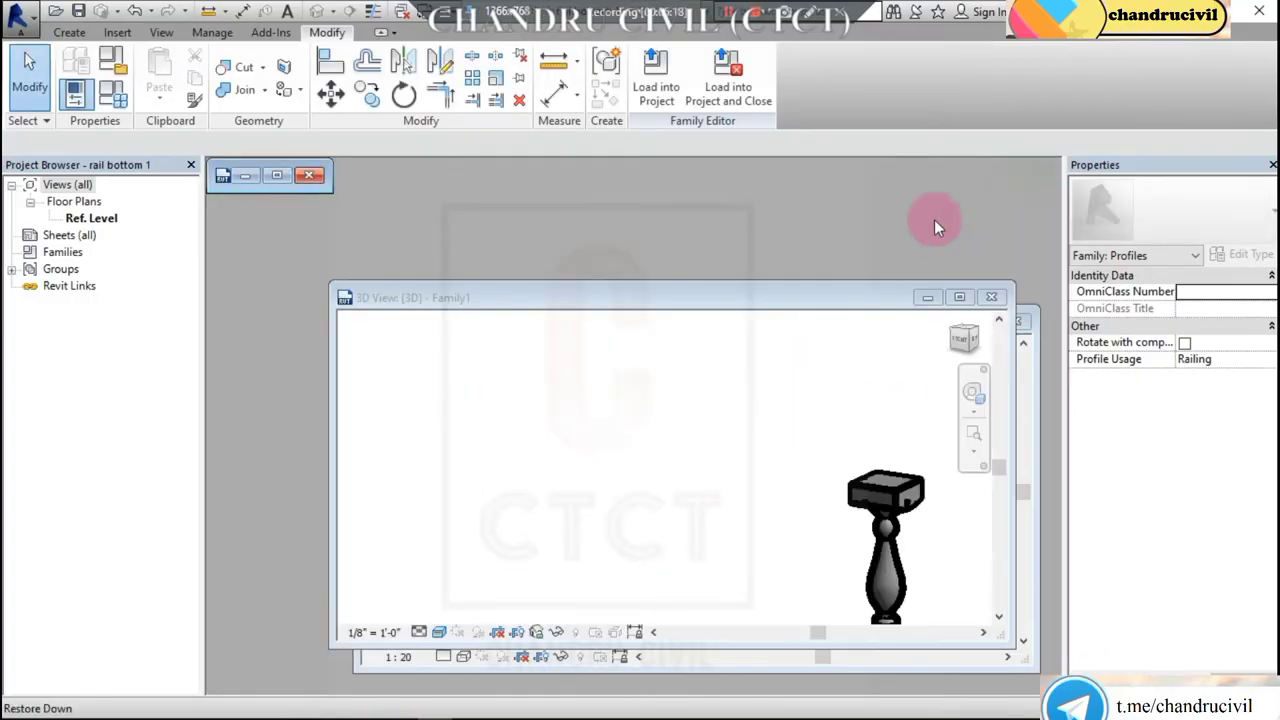
{"action": "left_click_drag", "start_coordinate": [794, 298], "coordinate": [705, 261]}
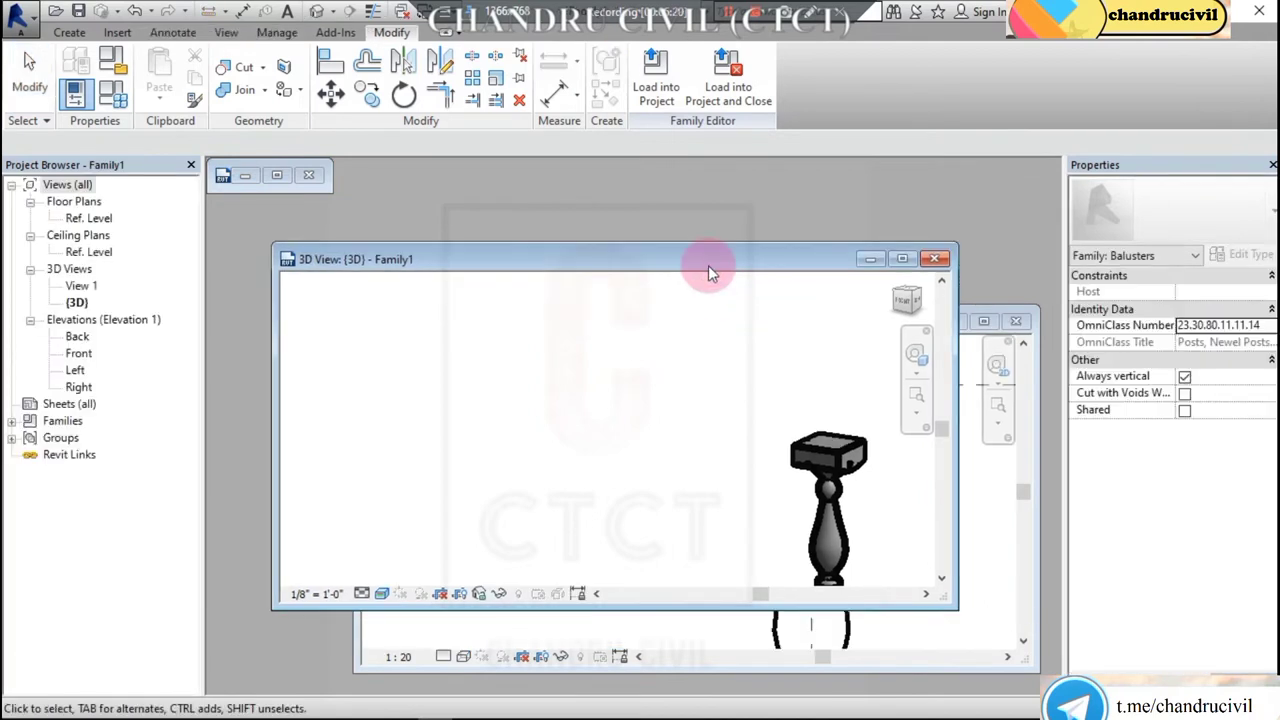
{"action": "left_click", "coordinate": [902, 259]}
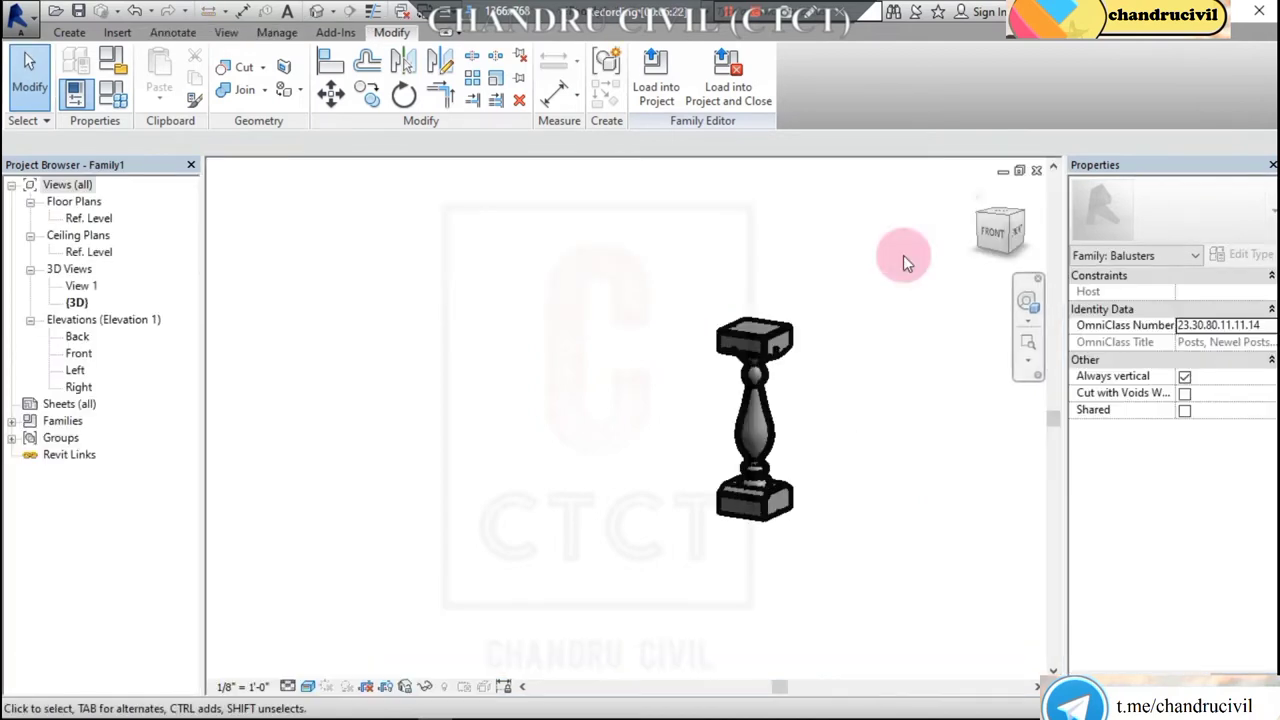
{"action": "scroll", "coordinate": [780, 390], "scroll_direction": "up", "scroll_amount": 3}
{"action": "middle_click_drag", "start_coordinate": [777, 417], "coordinate": [591, 434]}
{"action": "scroll", "coordinate": [591, 434], "scroll_direction": "down", "scroll_amount": 1}
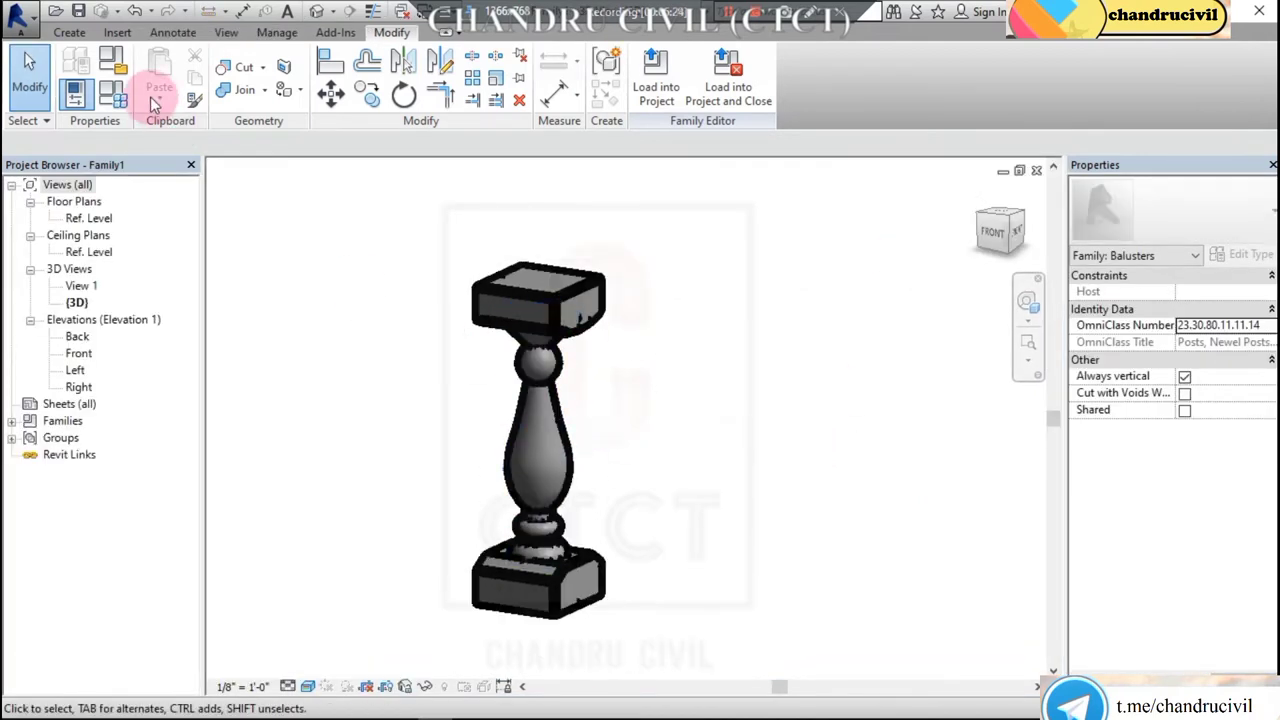
Save the baluster family to the Desktop as 'classical baluster 1'.
{"action": "left_click", "coordinate": [79, 12]}
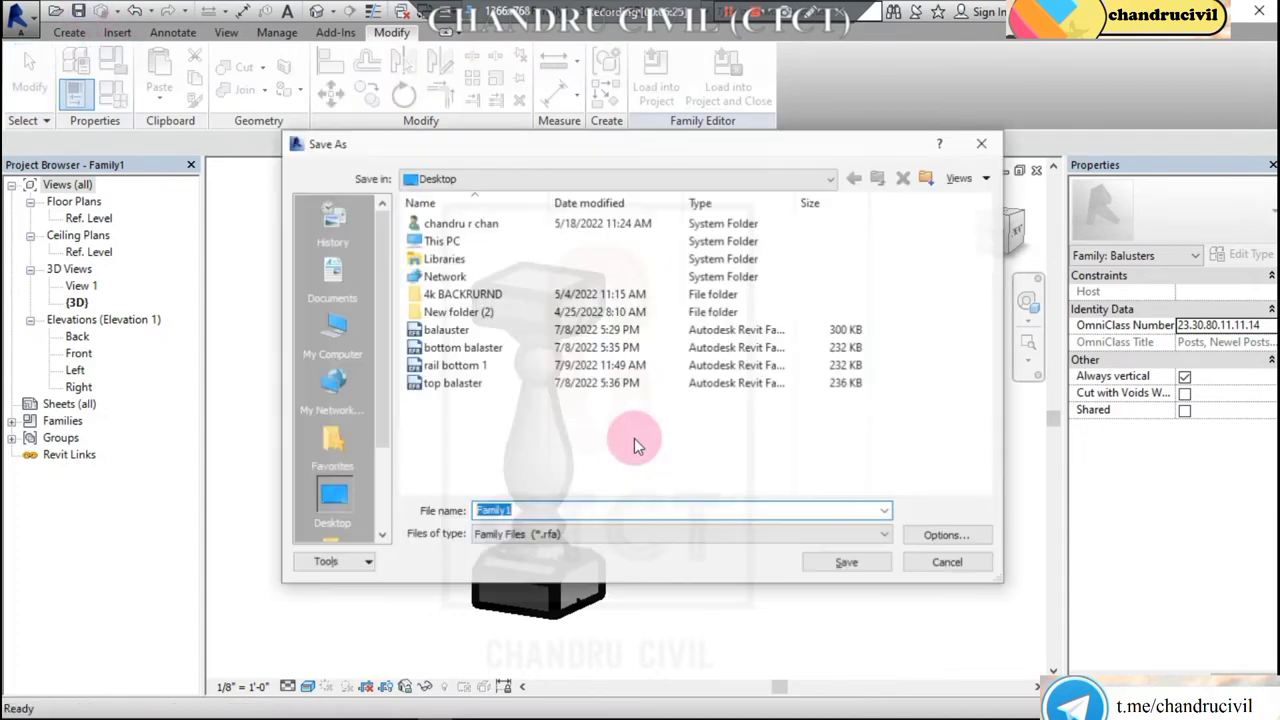
{"action": "type", "text": "classical"}
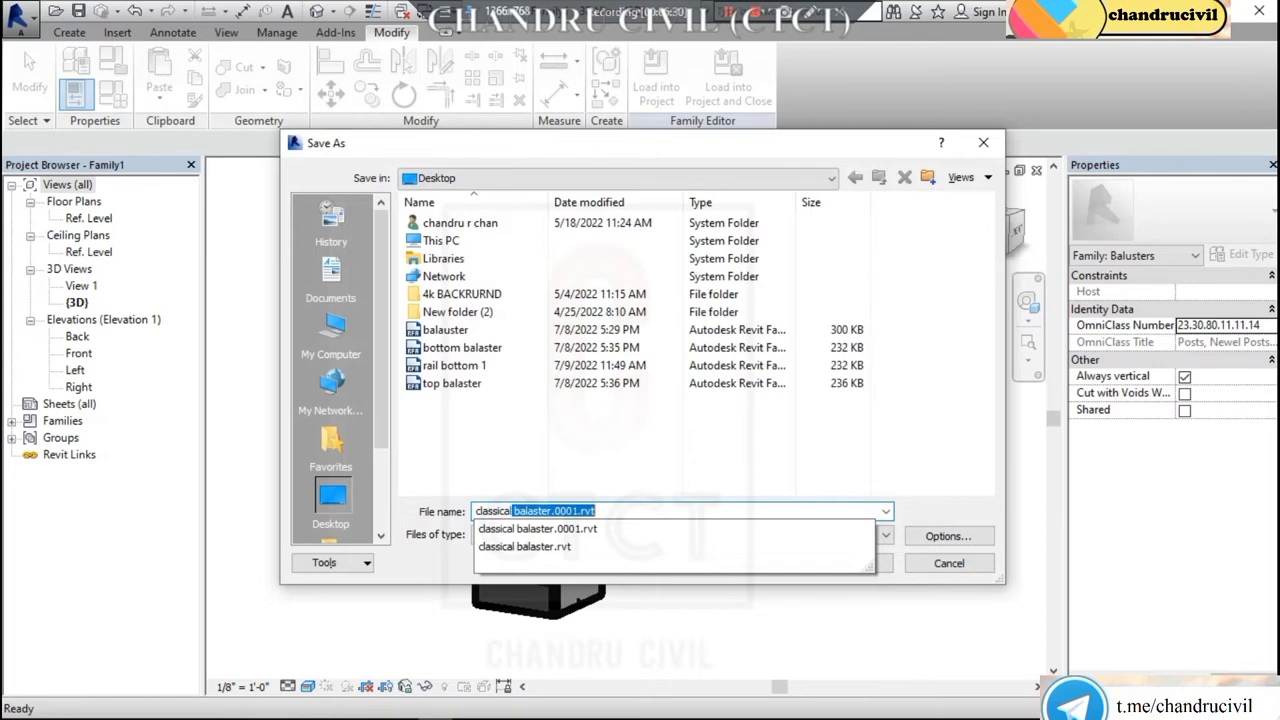
{"action": "type", "text": "uster 1"}
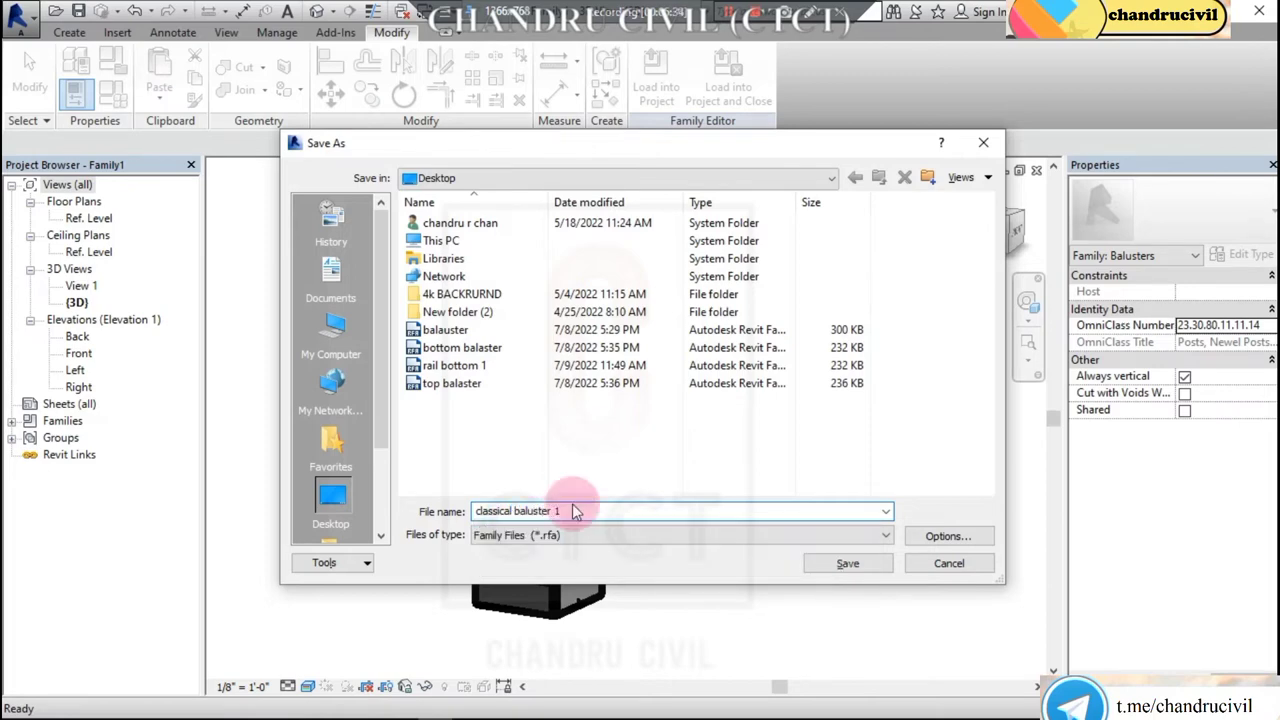
{"action": "left_click", "coordinate": [848, 564]}
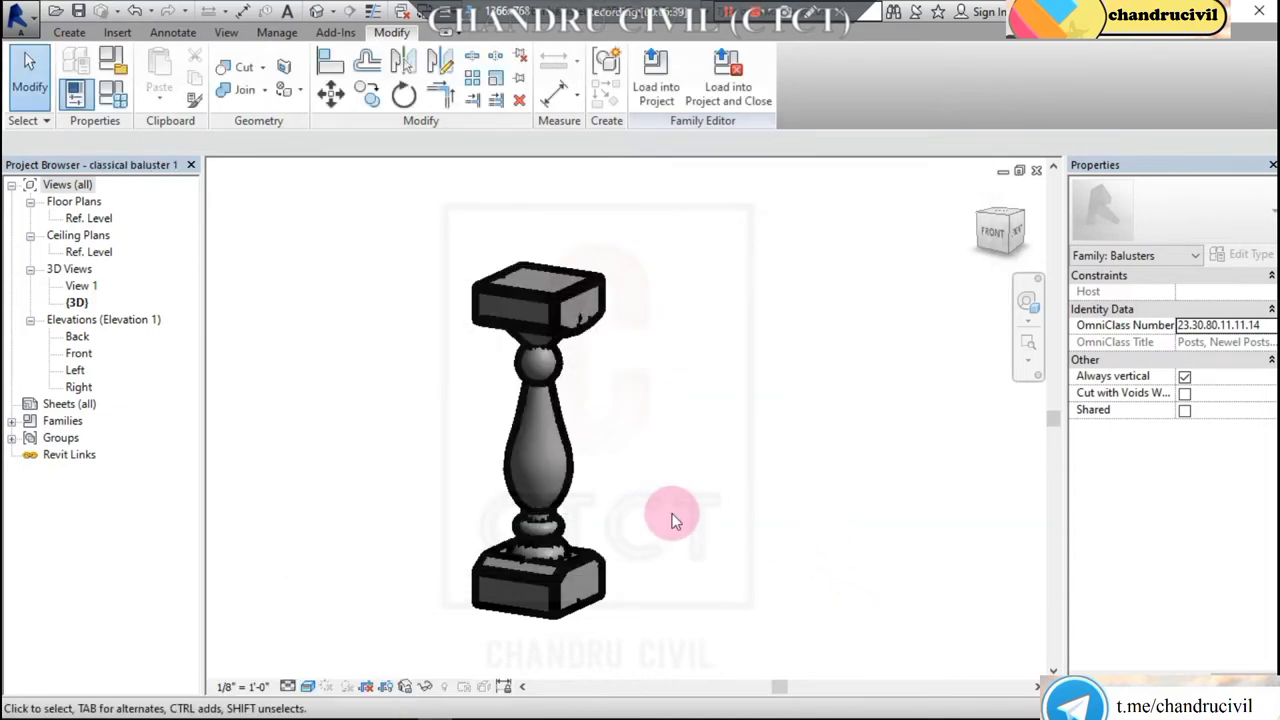
Switch to the baluster's Left elevation, select the baluster and start editing its Material property.
{"action": "middle_click_drag", "start_coordinate": [611, 434], "coordinate": [654, 391]}
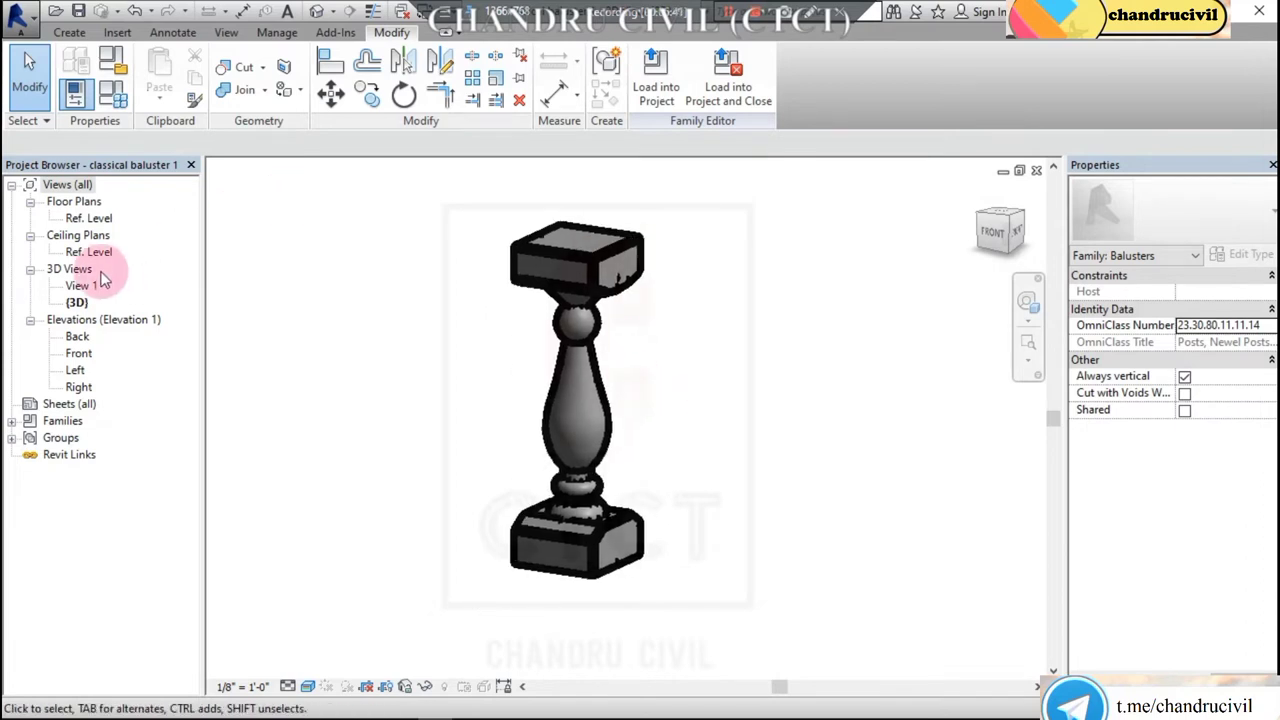
{"action": "double_click", "coordinate": [78, 354]}
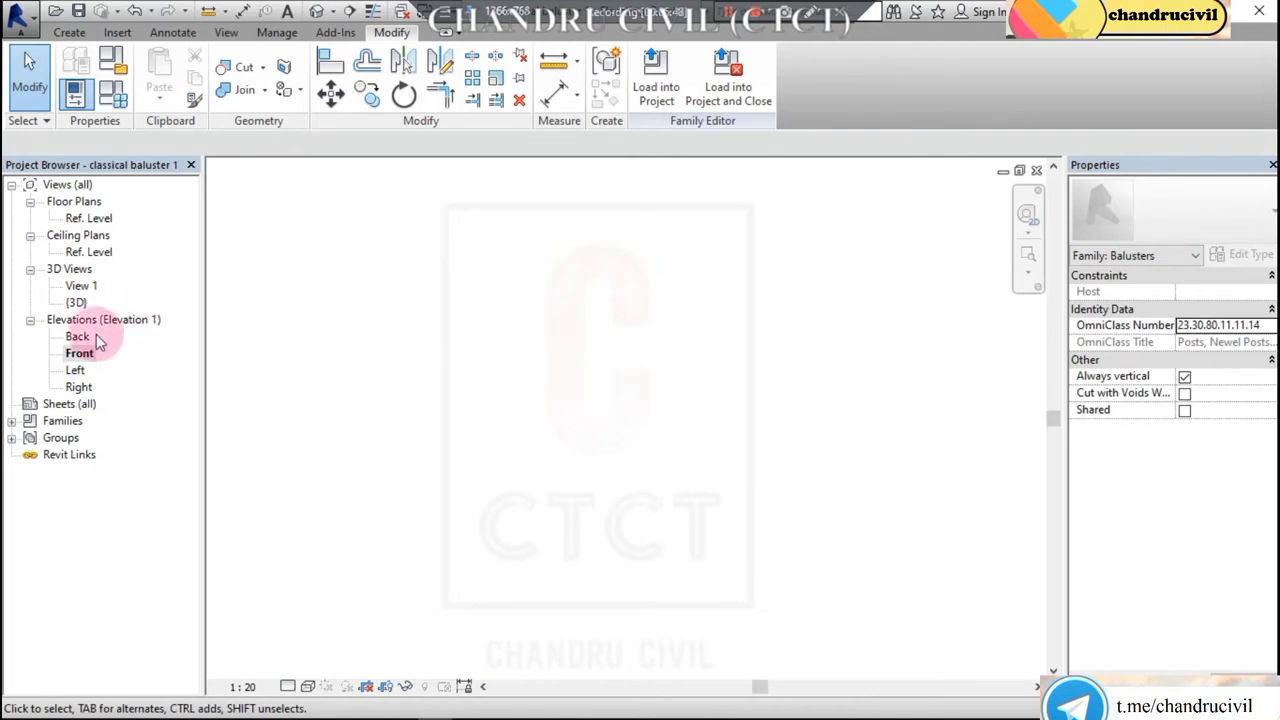
{"action": "double_click", "coordinate": [76, 370]}
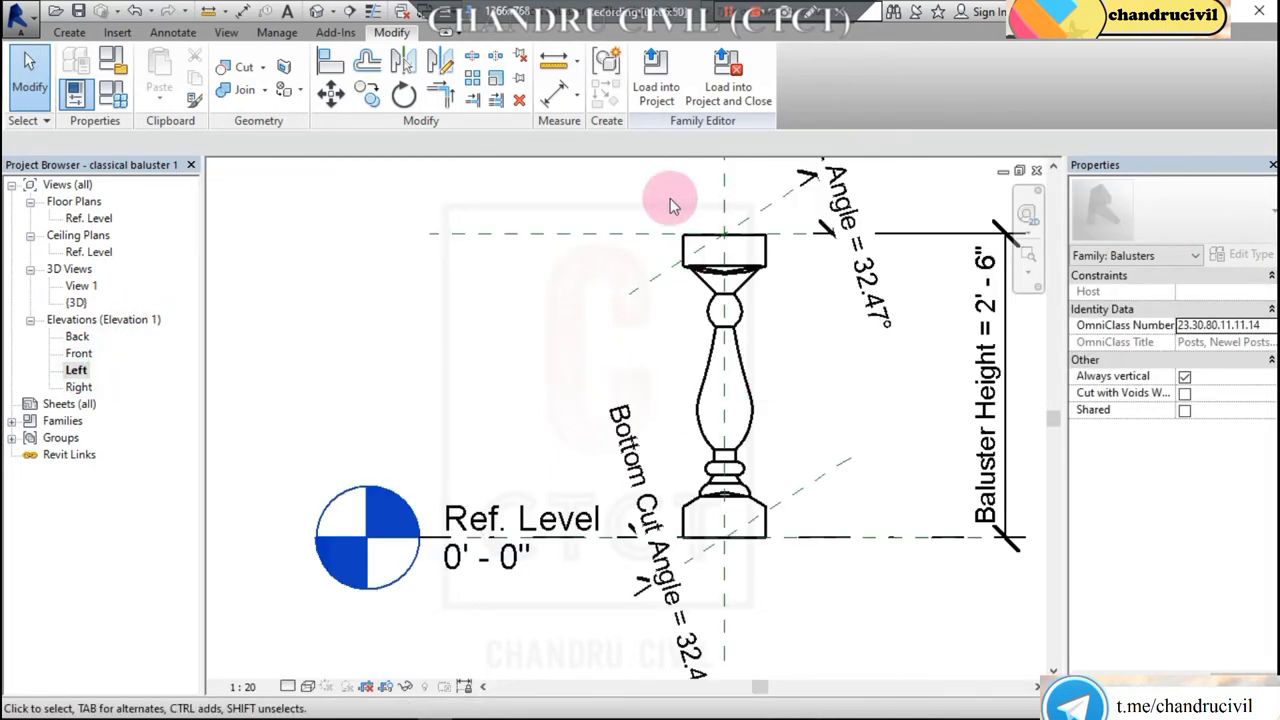
{"action": "left_click_drag", "start_coordinate": [808, 548], "coordinate": [797, 546]}
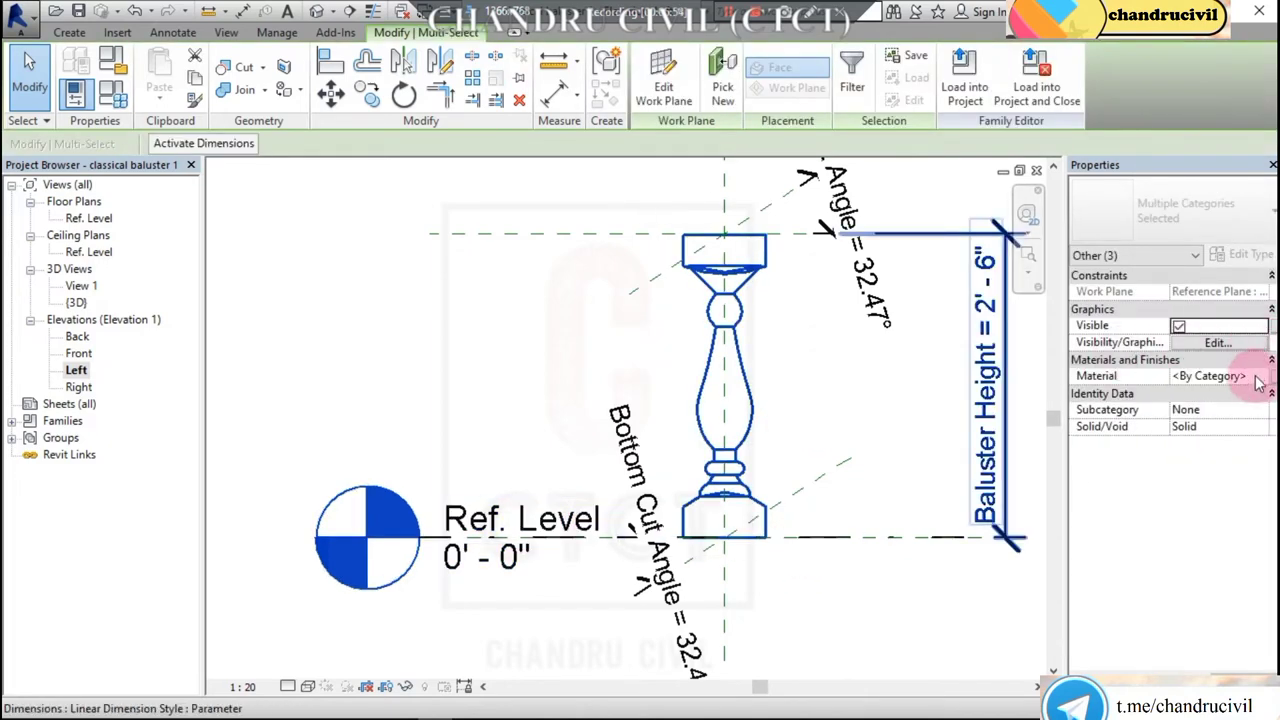
{"action": "left_click", "coordinate": [1262, 382]}
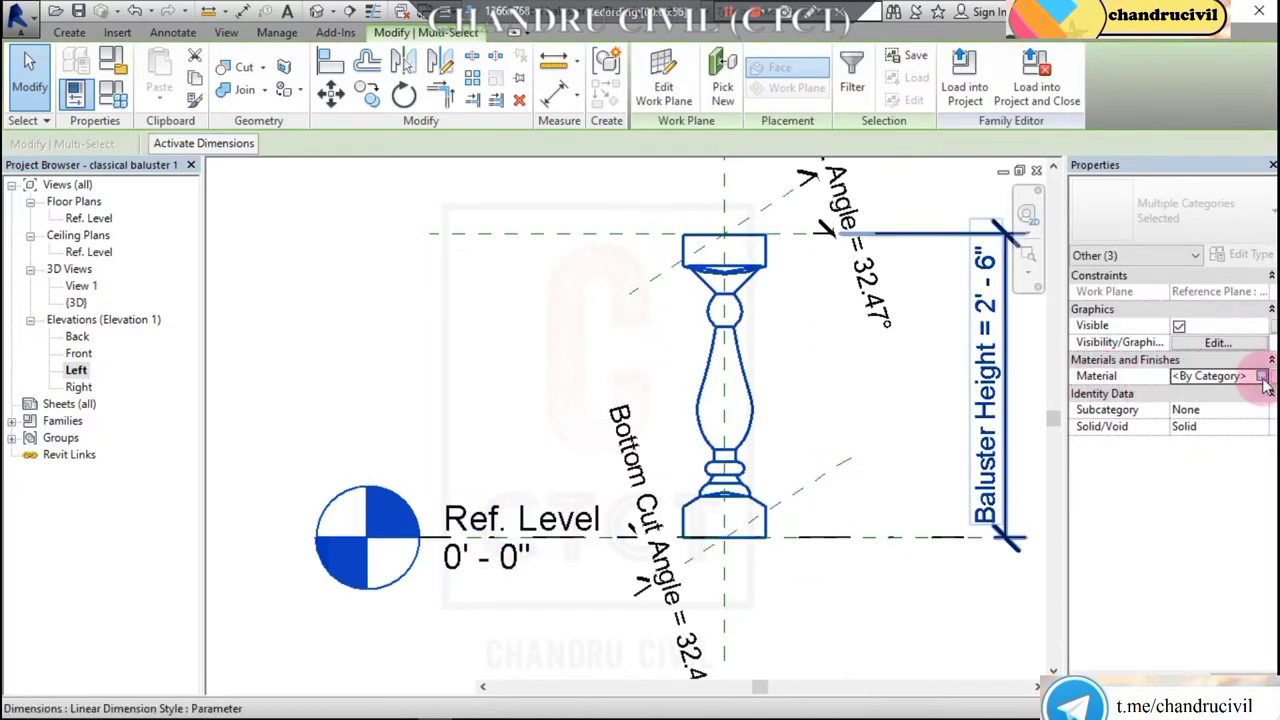
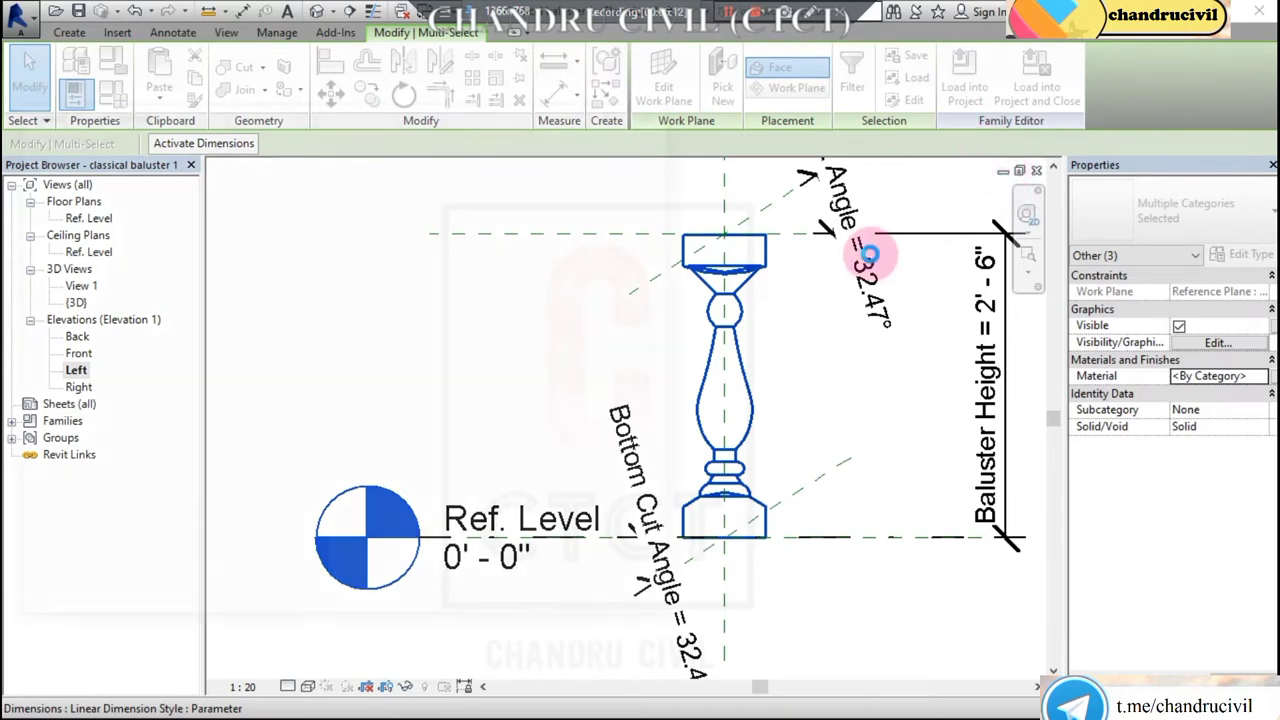
Open the Material Browser with MAT and create a new blank material.
{"action": "key", "text": "m"}
{"action": "key", "text": "a"}
{"action": "key", "text": "t"}
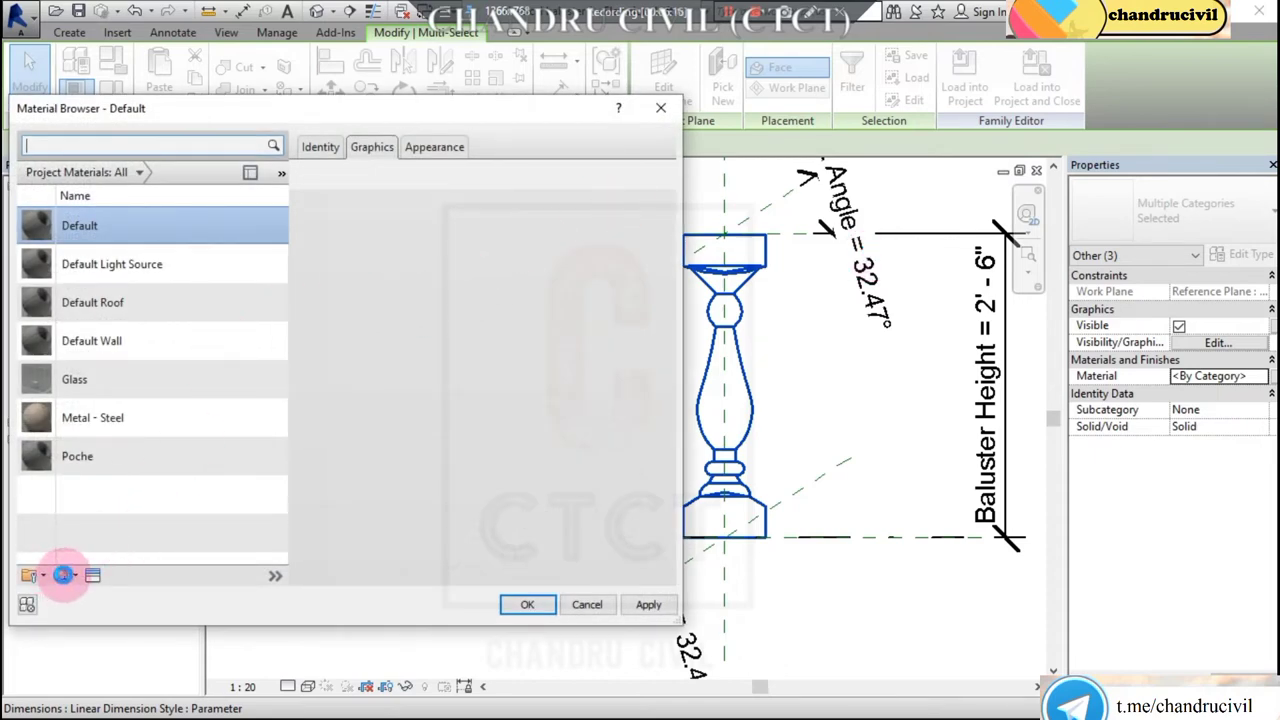
{"action": "left_click", "coordinate": [62, 575]}
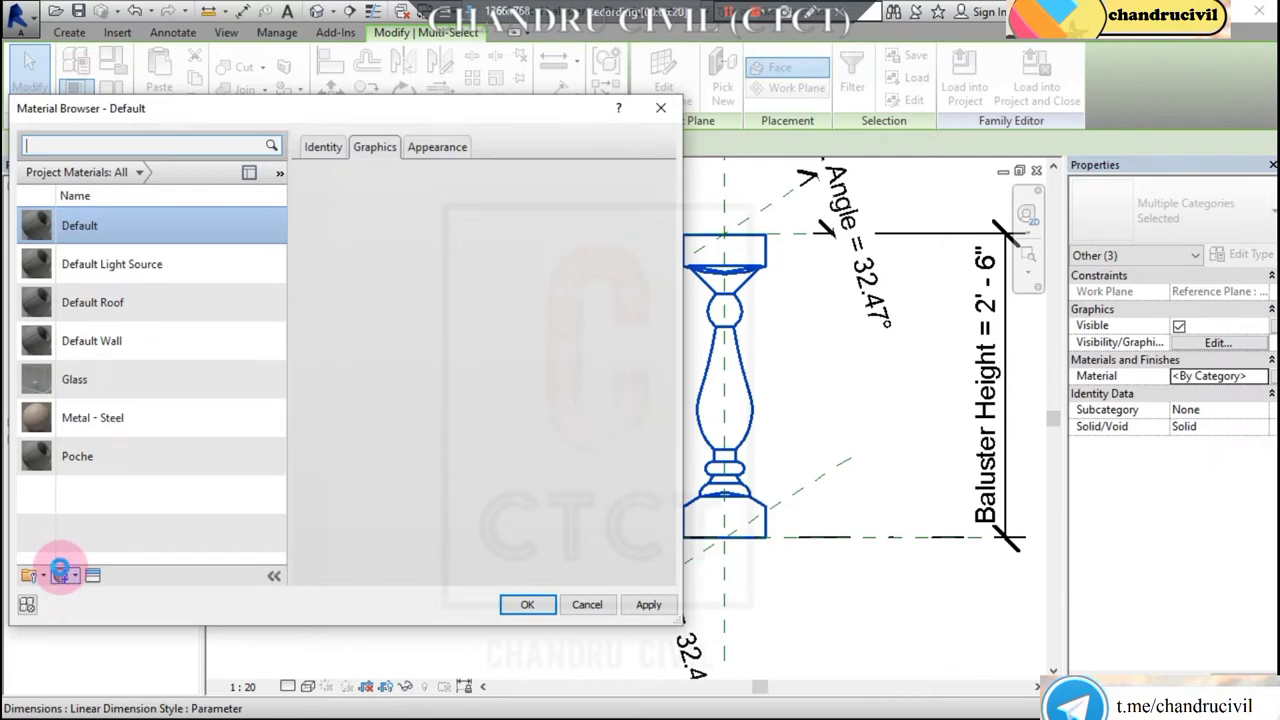
{"action": "left_click", "coordinate": [62, 575]}
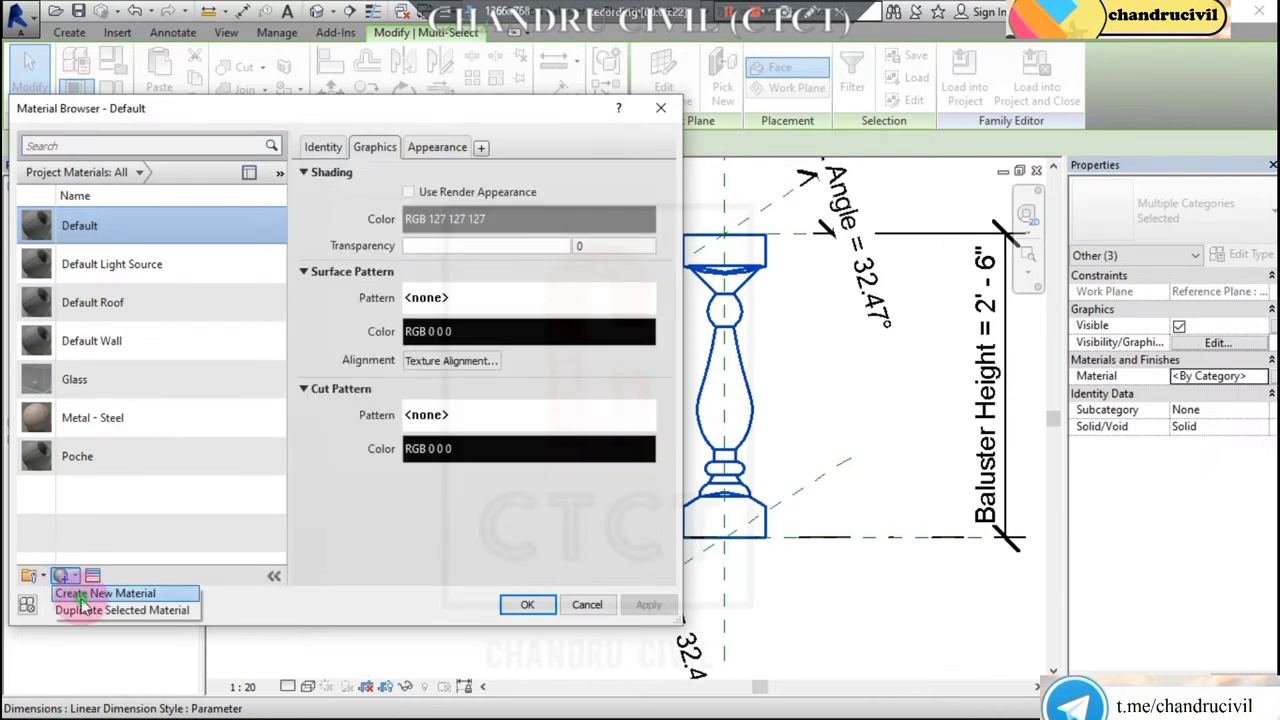
{"action": "left_click", "coordinate": [82, 596]}
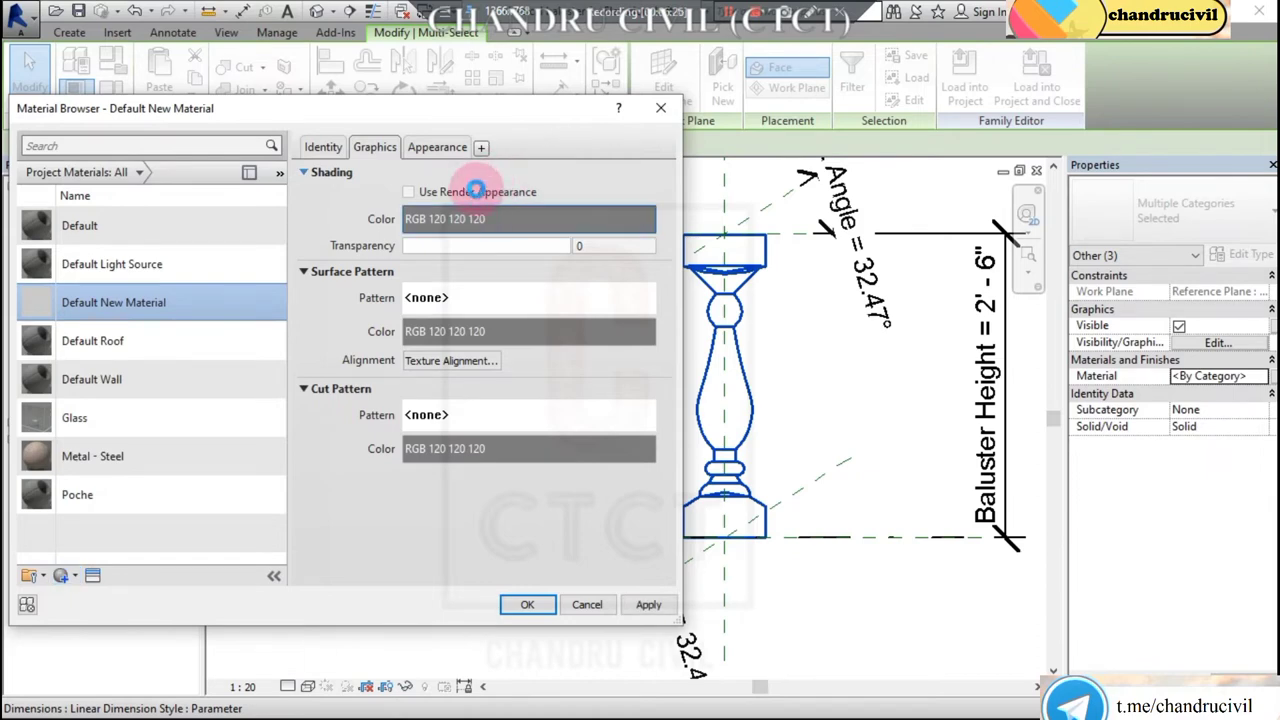
Make the material's shading use its render appearance and browse for an appearance image.
{"action": "left_click", "coordinate": [477, 190]}
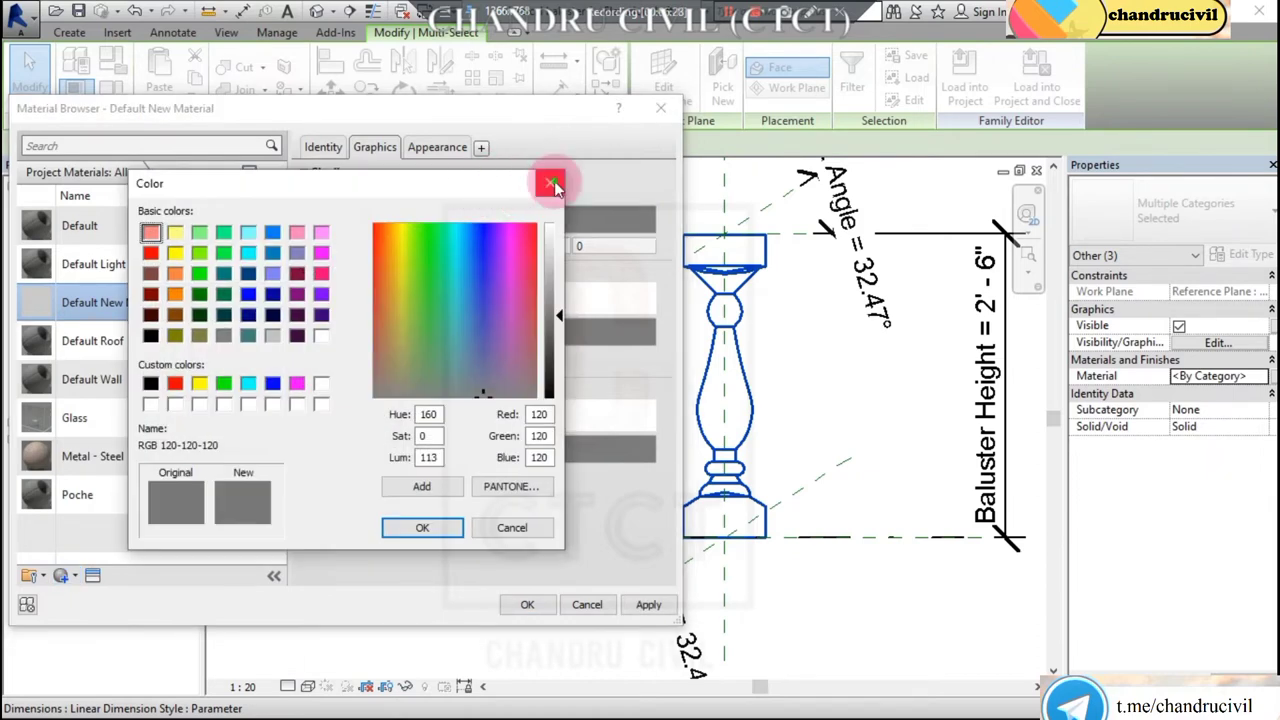
{"action": "left_click", "coordinate": [549, 178]}
{"action": "left_click", "coordinate": [422, 193]}
{"action": "left_click", "coordinate": [440, 147]}
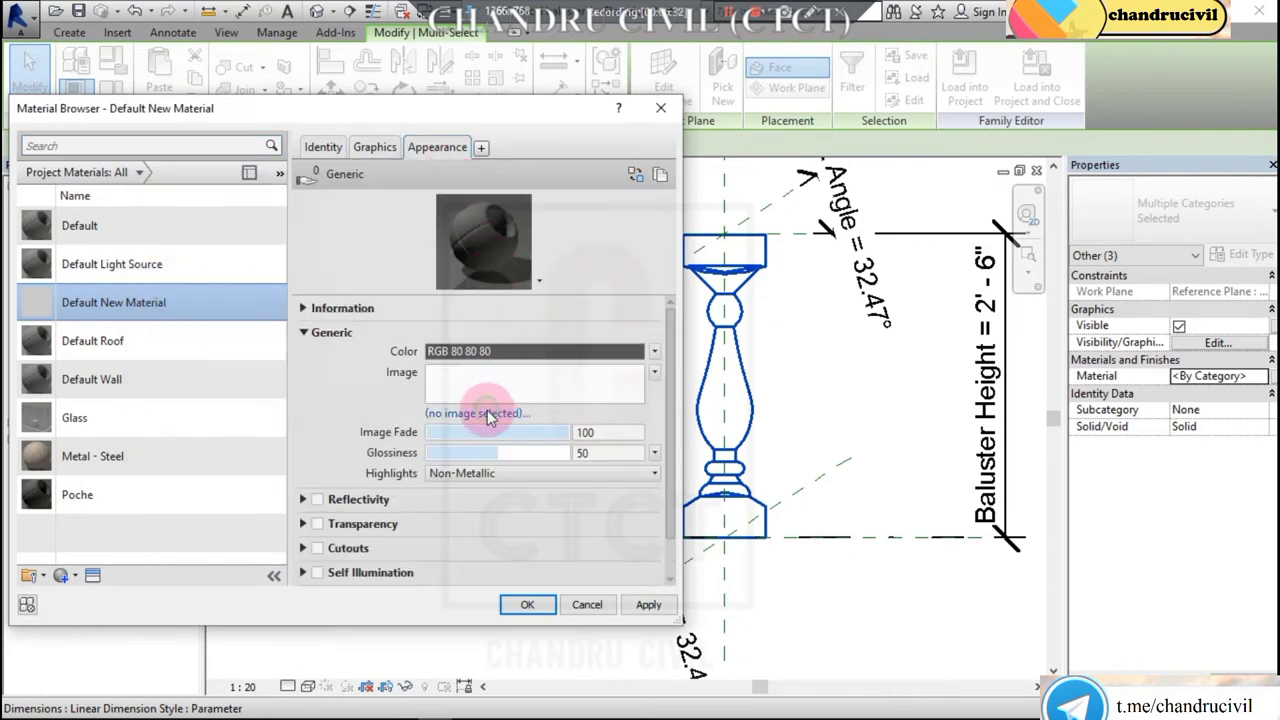
{"action": "left_click", "coordinate": [489, 418]}
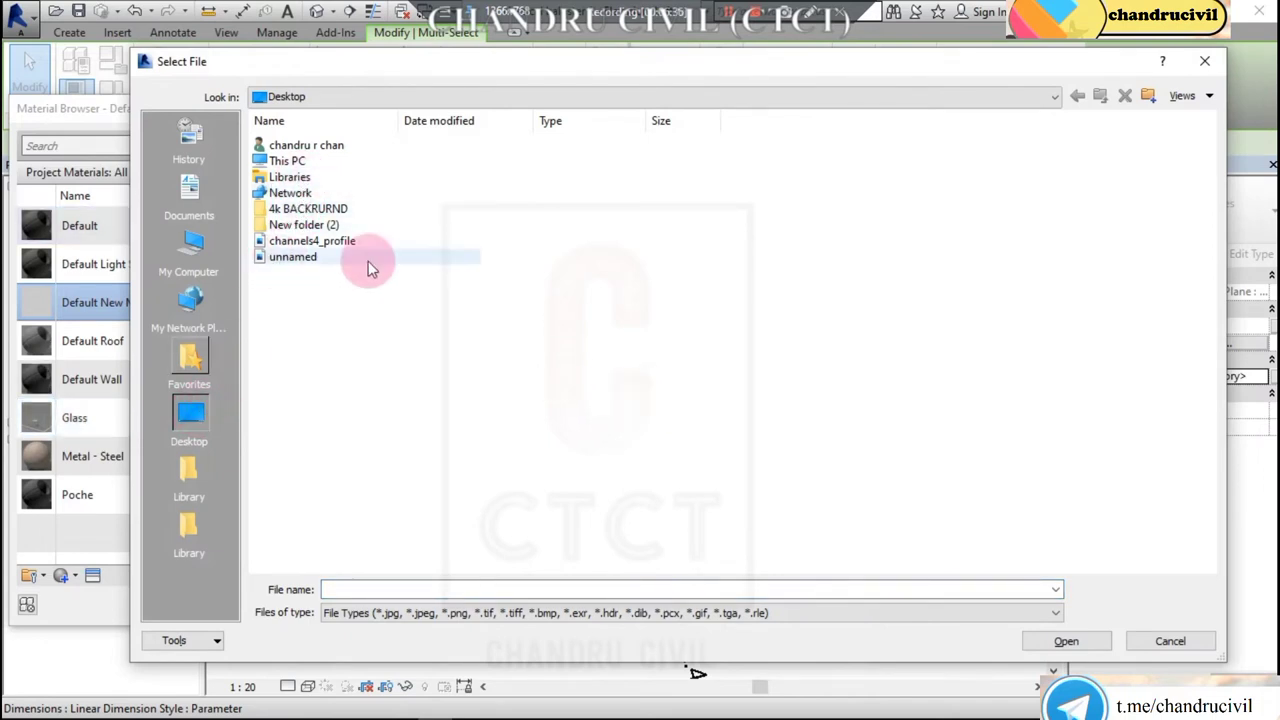
{"action": "mouse_move", "coordinate": [478, 260]}
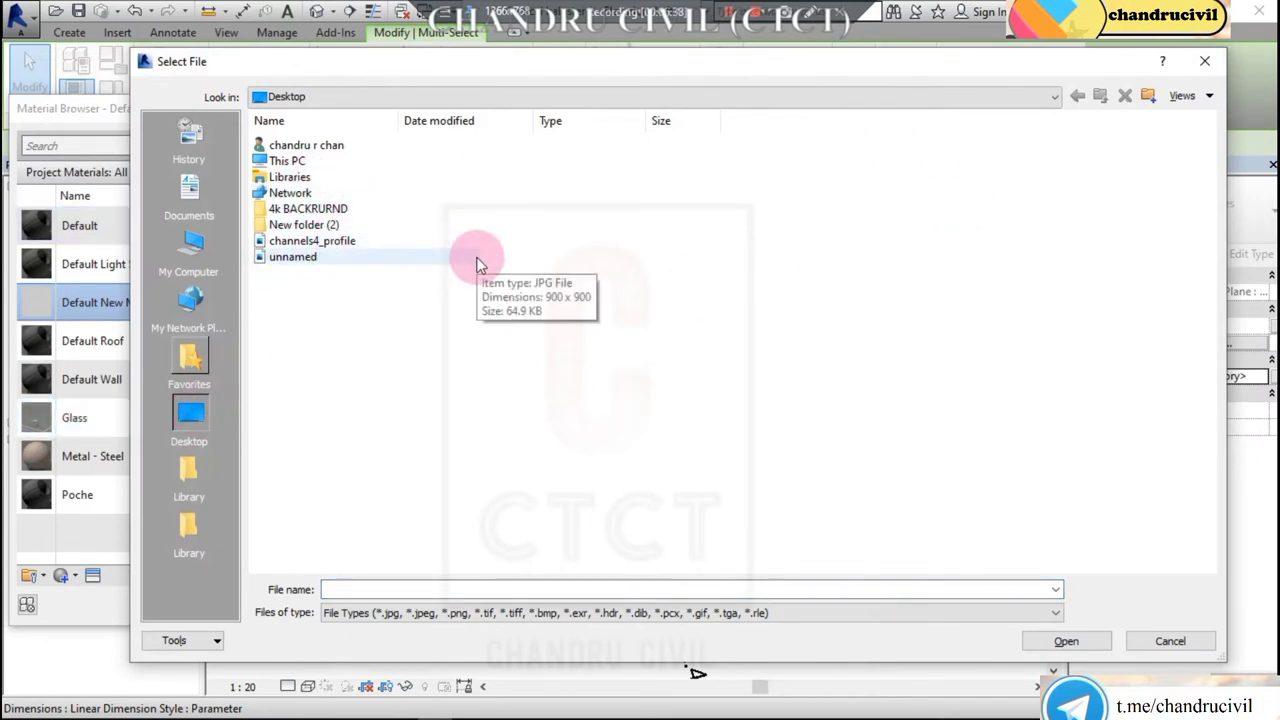
Load channels4_profile.jpg as the material's appearance image.
{"action": "scroll", "coordinate": [471, 257], "scroll_direction": "up", "scroll_amount": 3, "text": "ctrl"}
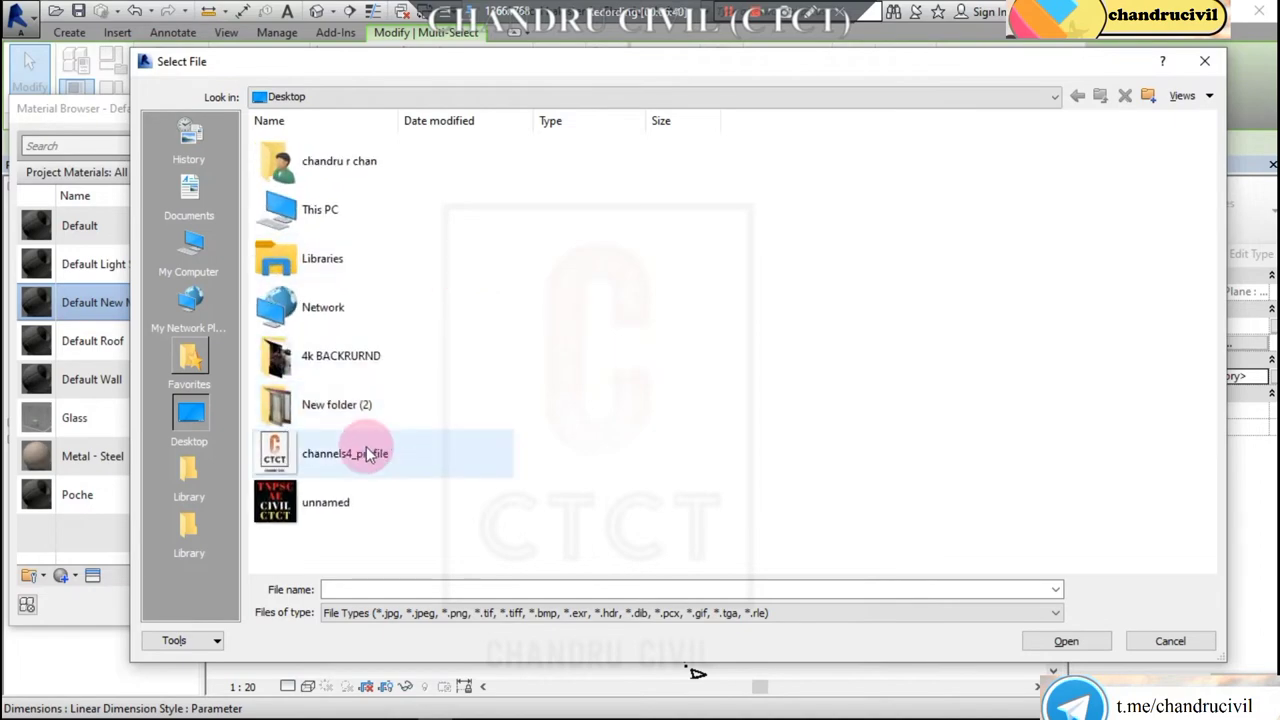
{"action": "left_click", "coordinate": [486, 451]}
{"action": "left_click", "coordinate": [1088, 641]}
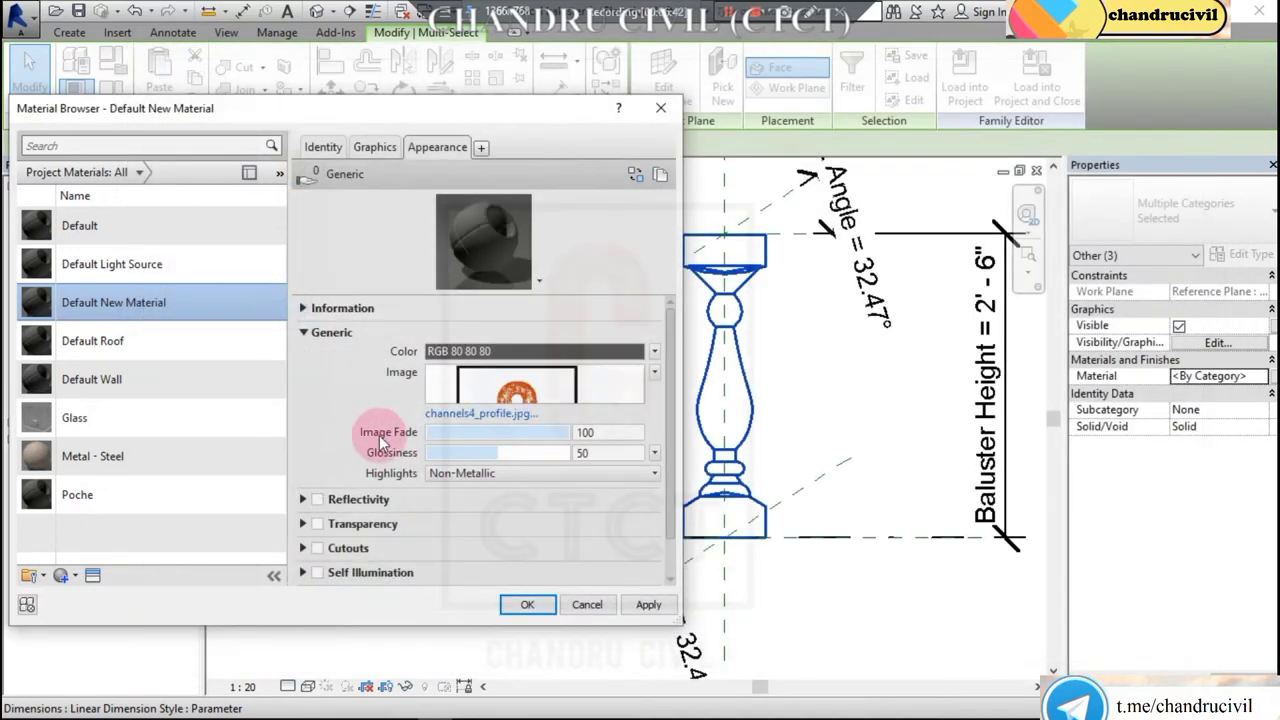
Set the texture sample size to 0'-2" and assign the material to the baluster.
{"action": "left_click", "coordinate": [462, 398]}
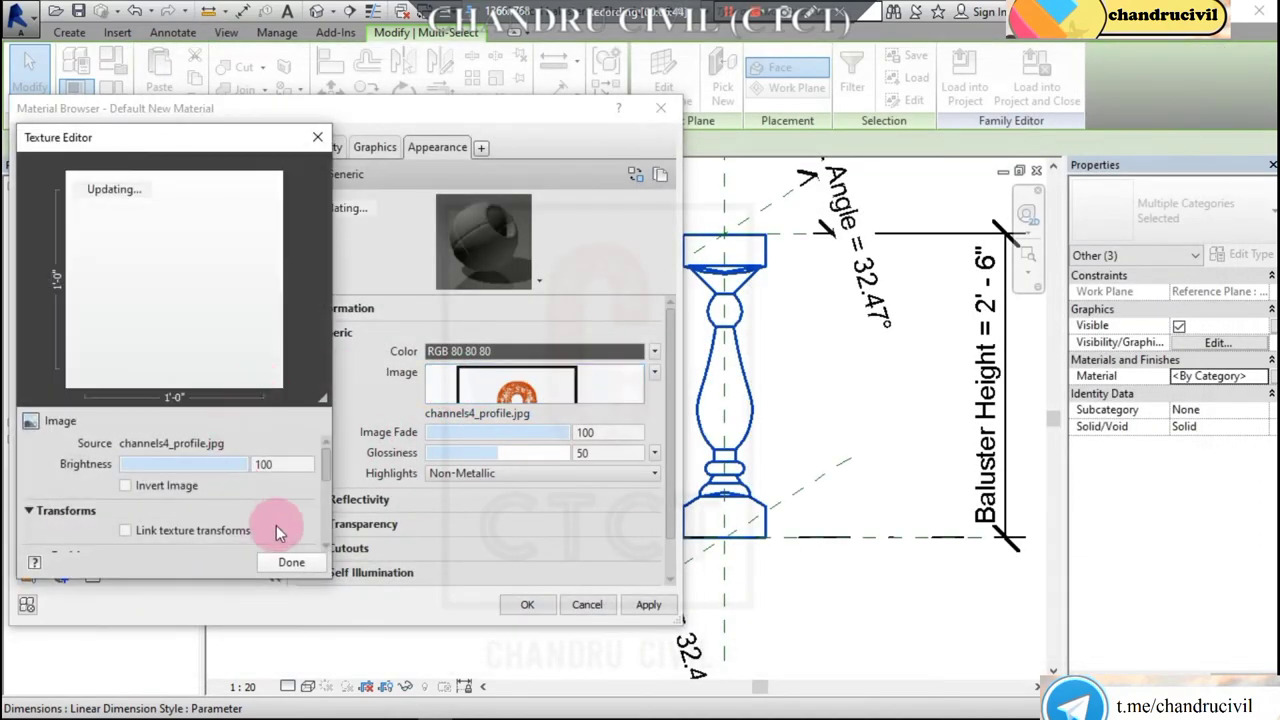
{"action": "scroll", "coordinate": [276, 525], "scroll_direction": "down", "scroll_amount": 3}
{"action": "double_click", "coordinate": [180, 476]}
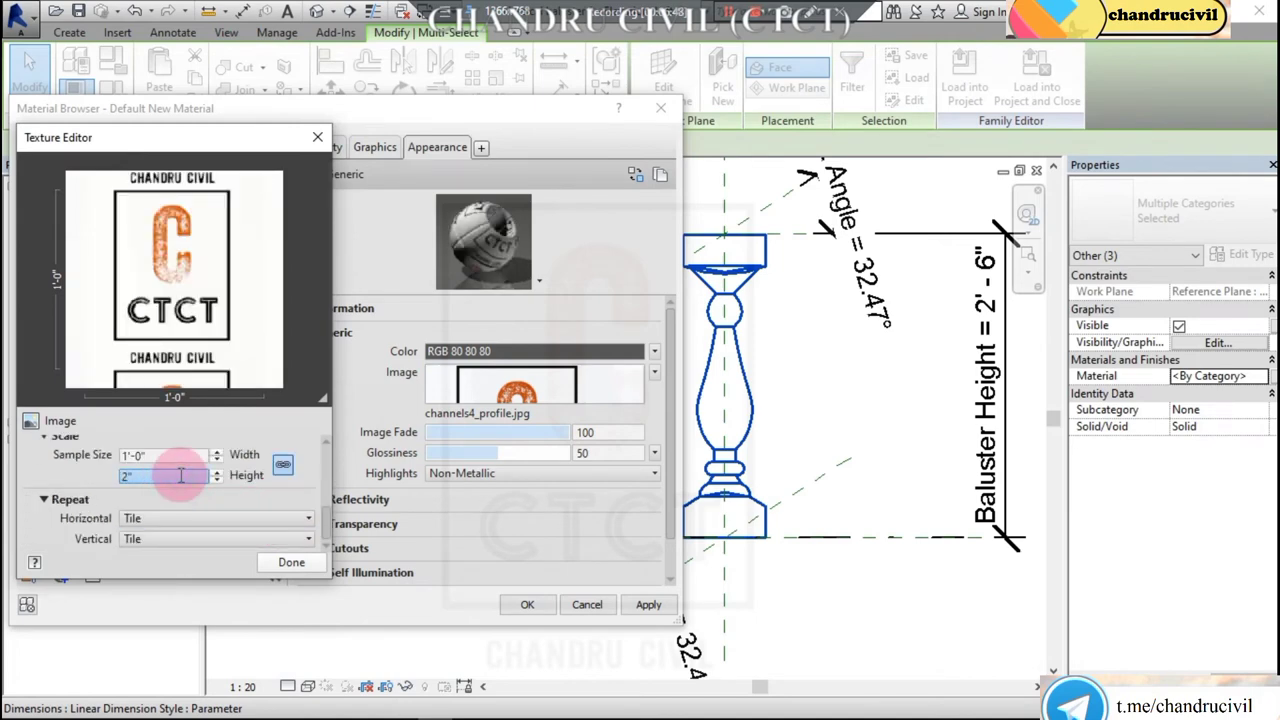
{"action": "double_click", "coordinate": [193, 459]}
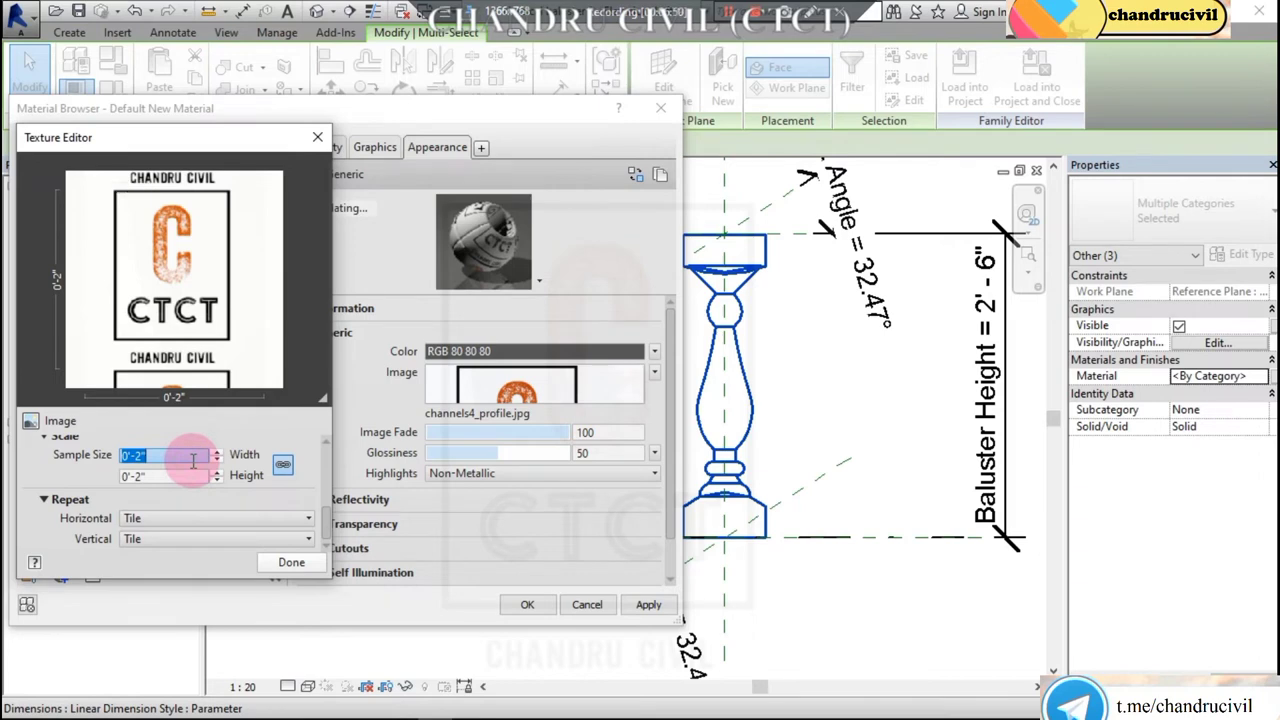
{"action": "left_click", "coordinate": [650, 606]}
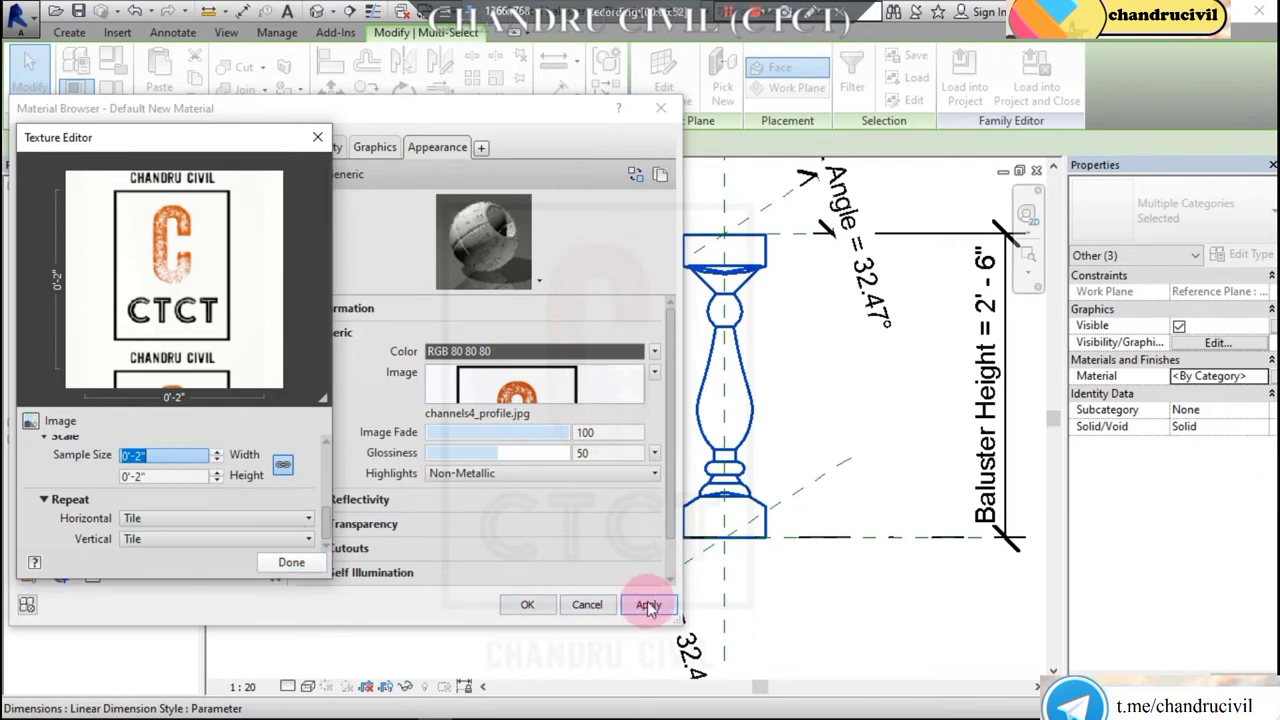
{"action": "left_click", "coordinate": [290, 563]}
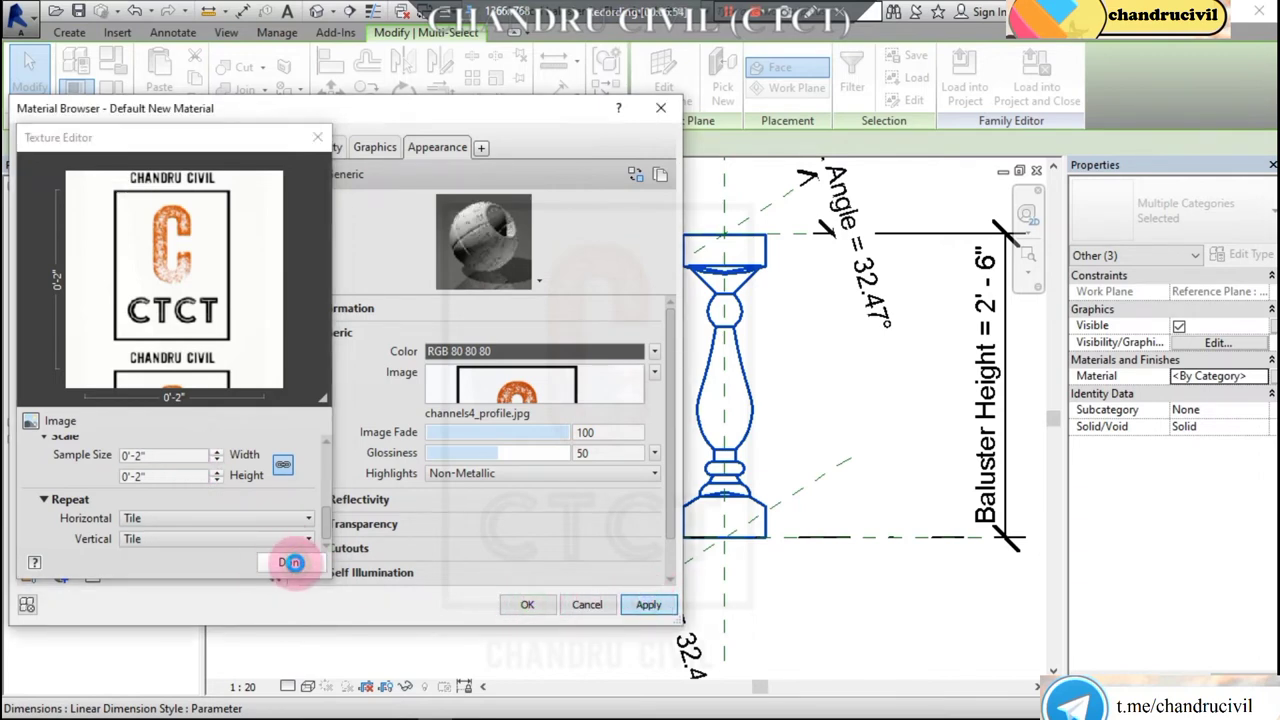
{"action": "left_click", "coordinate": [520, 606]}
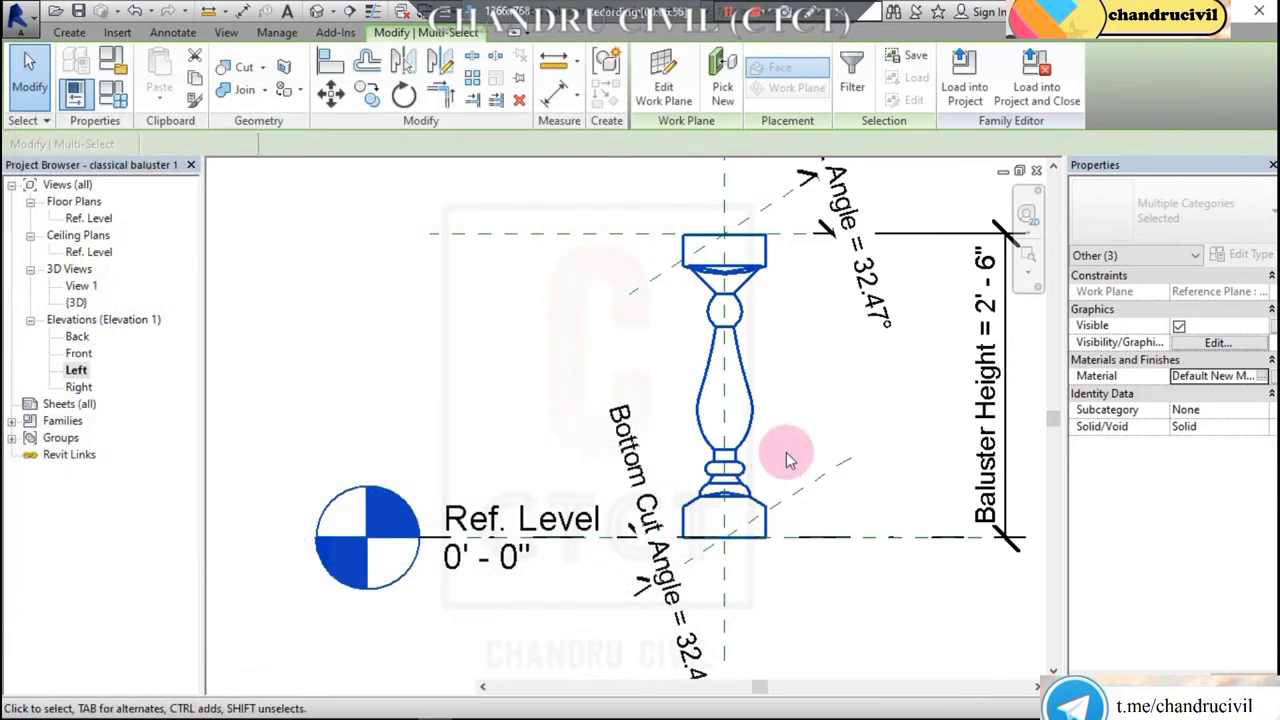
Inspect the channels4_profile.jpg tiling on the baluster in the {3D} view, then save the family.
{"action": "left_click", "coordinate": [803, 424]}
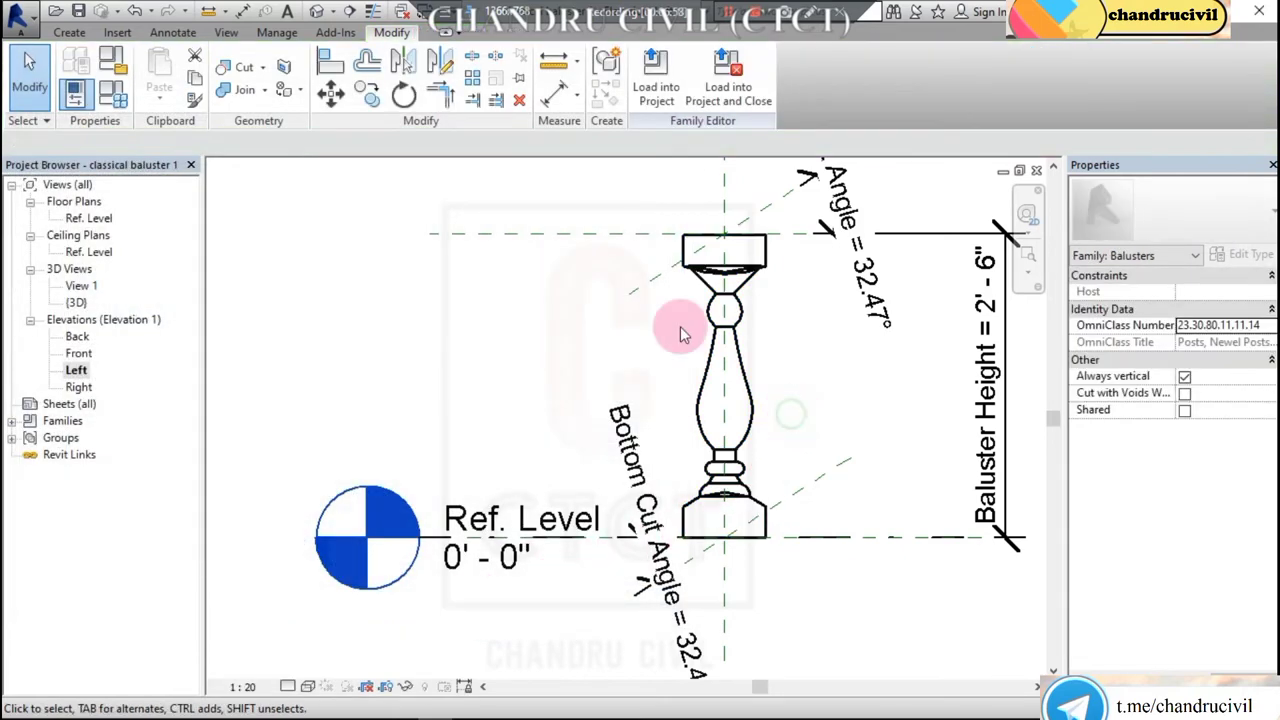
{"action": "left_click", "coordinate": [316, 11]}
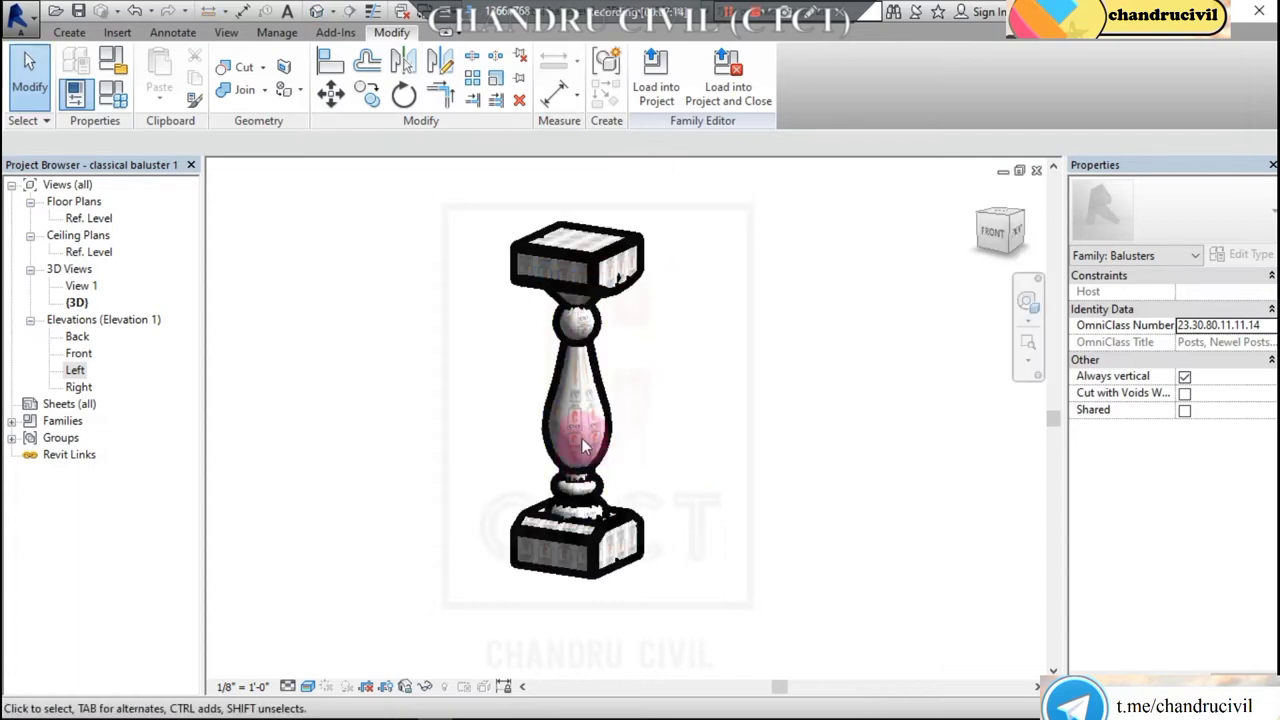
{"action": "scroll", "coordinate": [585, 447], "scroll_direction": "up", "scroll_amount": 5}
{"action": "scroll", "coordinate": [560, 445], "scroll_direction": "up", "scroll_amount": 3}
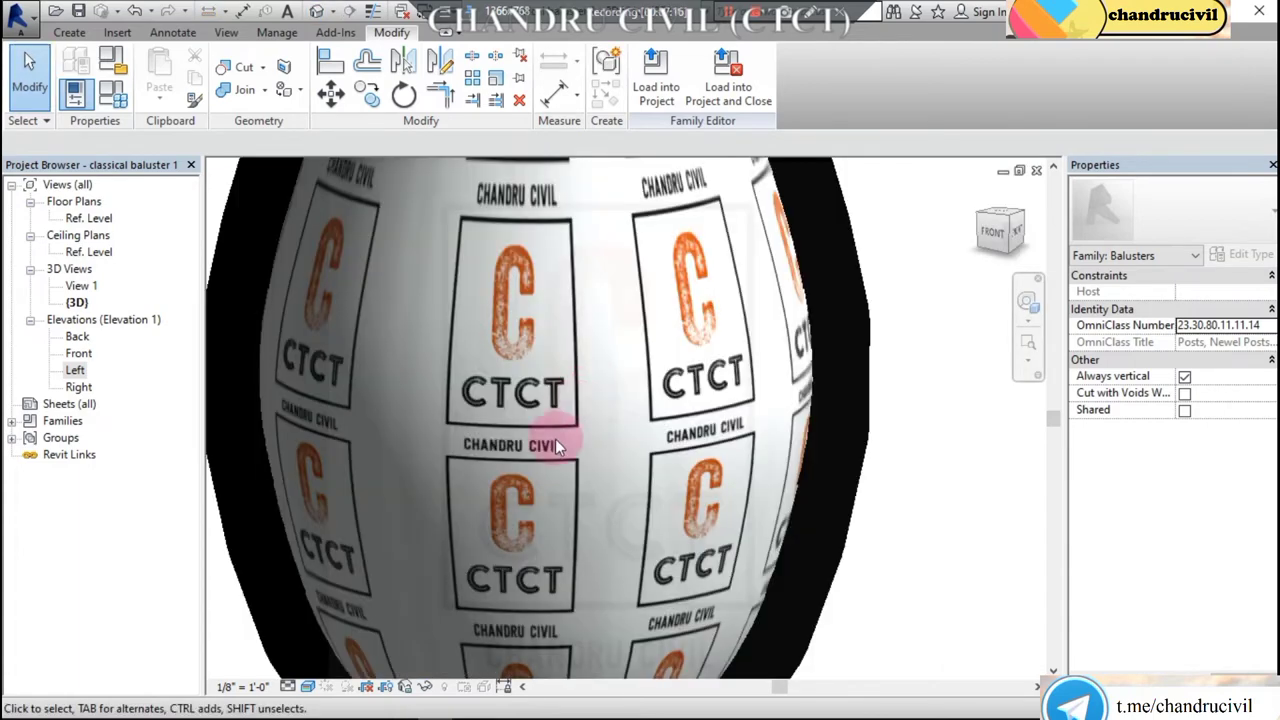
{"action": "scroll", "coordinate": [542, 400], "scroll_direction": "up", "scroll_amount": 1}
{"action": "scroll", "coordinate": [542, 400], "scroll_direction": "down", "scroll_amount": 4}
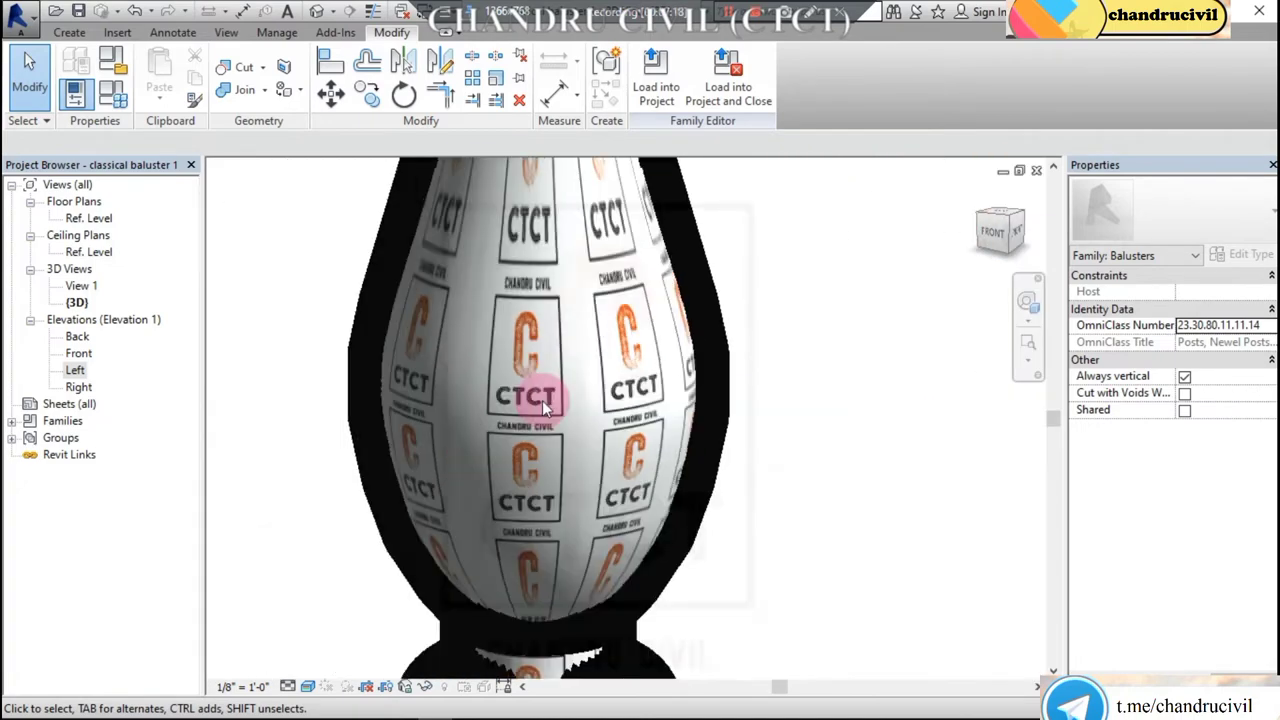
{"action": "scroll", "coordinate": [542, 400], "scroll_direction": "down", "scroll_amount": 2}
{"action": "scroll", "coordinate": [542, 400], "scroll_direction": "down", "scroll_amount": 4}
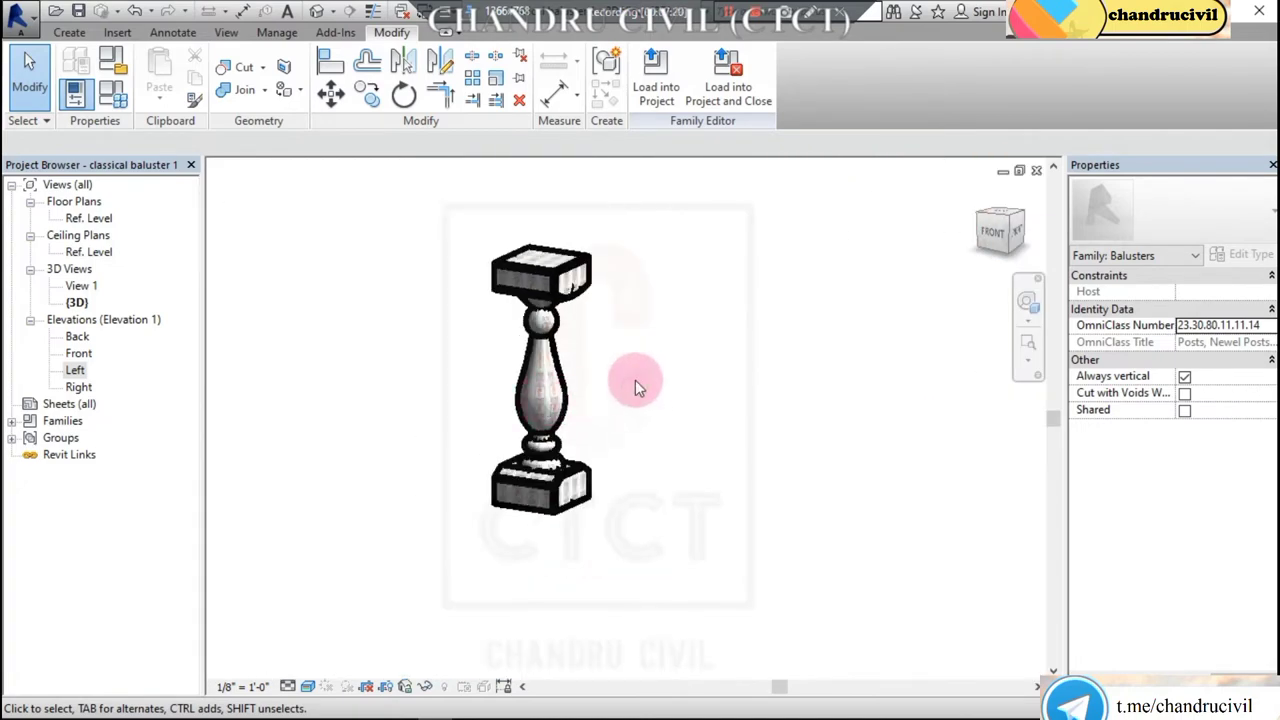
{"action": "left_click", "coordinate": [77, 11]}
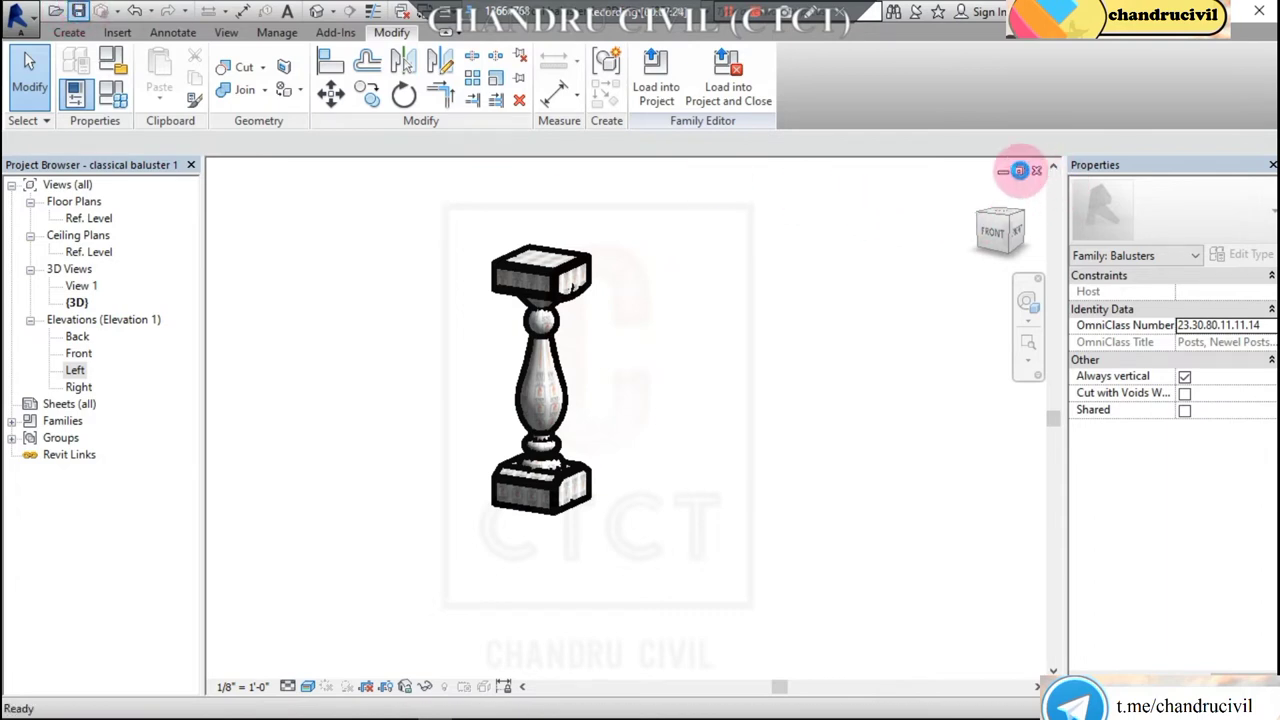
Tidy the floating view windows, closing the 3D and Left elevation views.
{"action": "left_click", "coordinate": [1019, 170]}
{"action": "left_click_drag", "start_coordinate": [563, 260], "coordinate": [497, 180]}
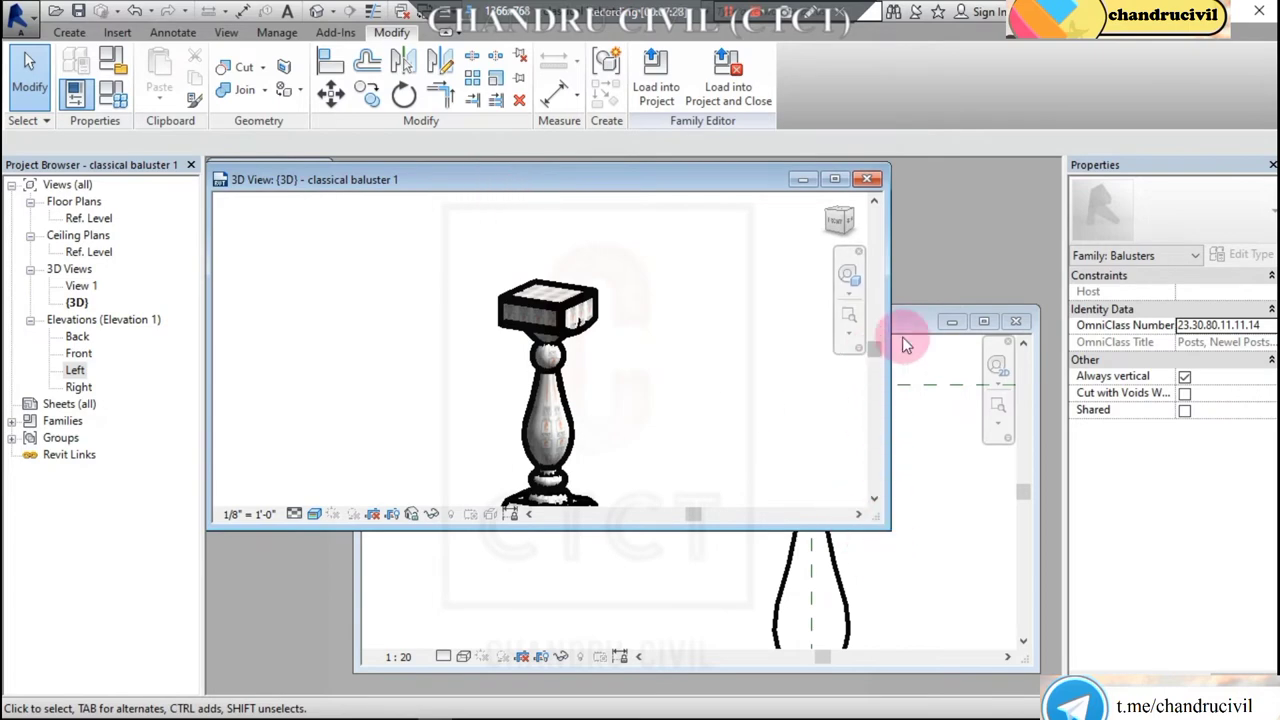
{"action": "left_click_drag", "start_coordinate": [903, 338], "coordinate": [663, 257]}
{"action": "left_click", "coordinate": [634, 183]}
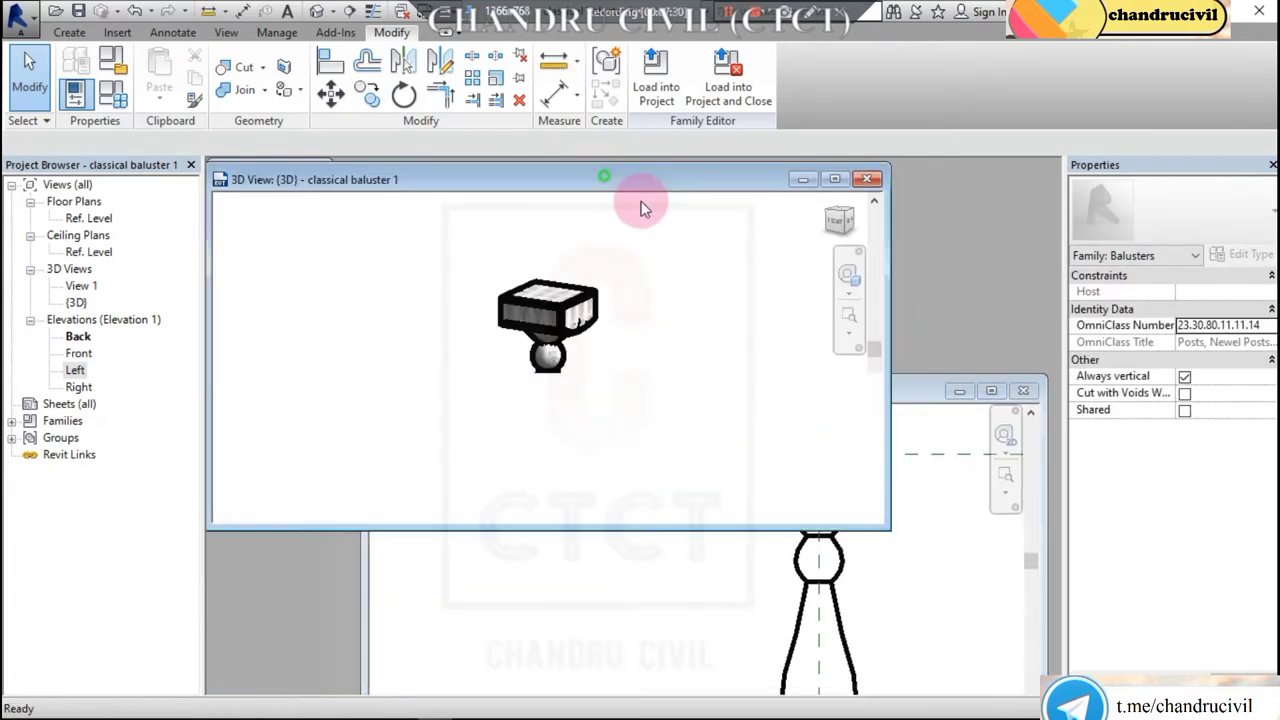
{"action": "left_click", "coordinate": [802, 179]}
{"action": "left_click", "coordinate": [286, 171]}
{"action": "scroll", "coordinate": [837, 477], "scroll_direction": "down", "scroll_amount": 2}
{"action": "middle_click_drag", "start_coordinate": [837, 477], "coordinate": [723, 400]}
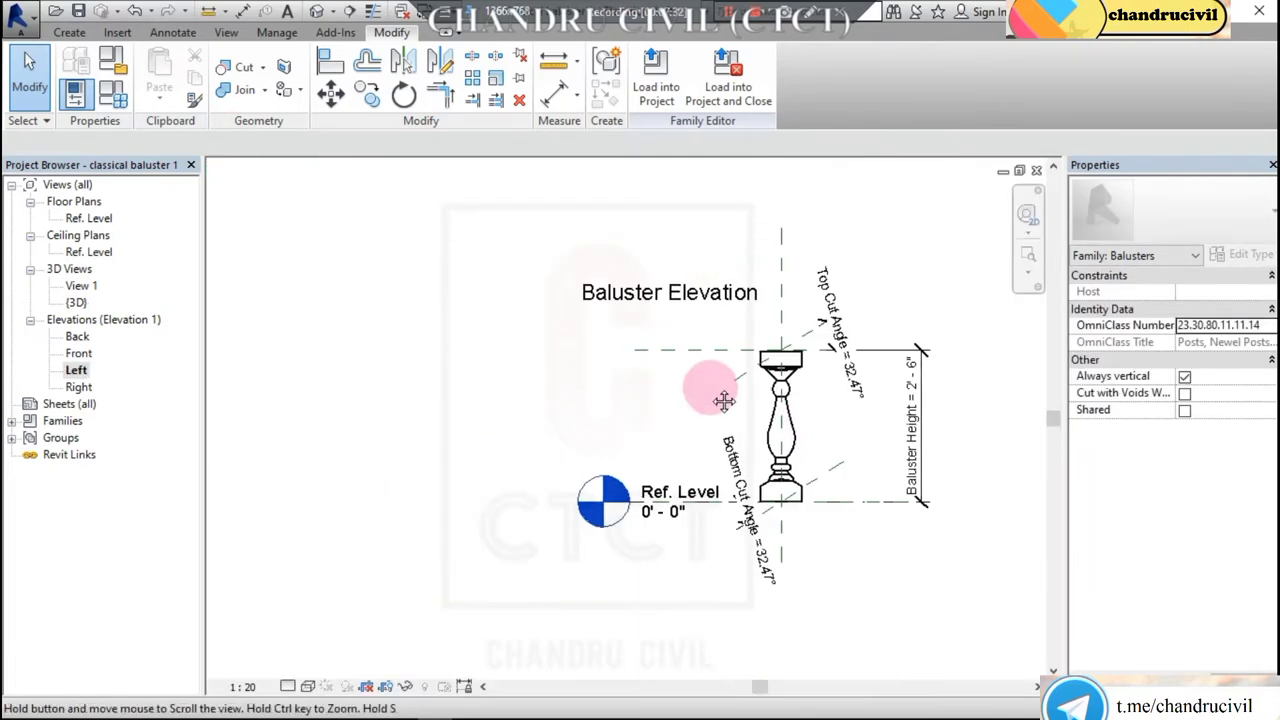
{"action": "left_click", "coordinate": [1036, 170]}
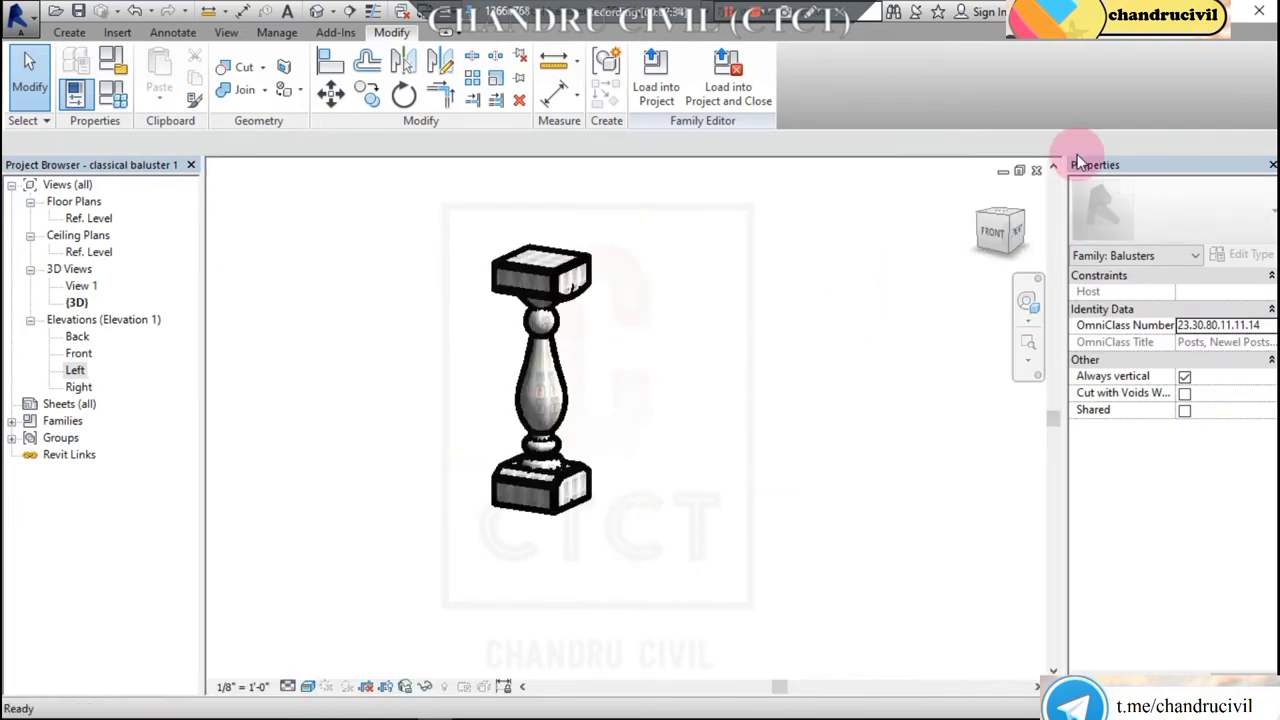
{"action": "left_click", "coordinate": [1036, 170]}
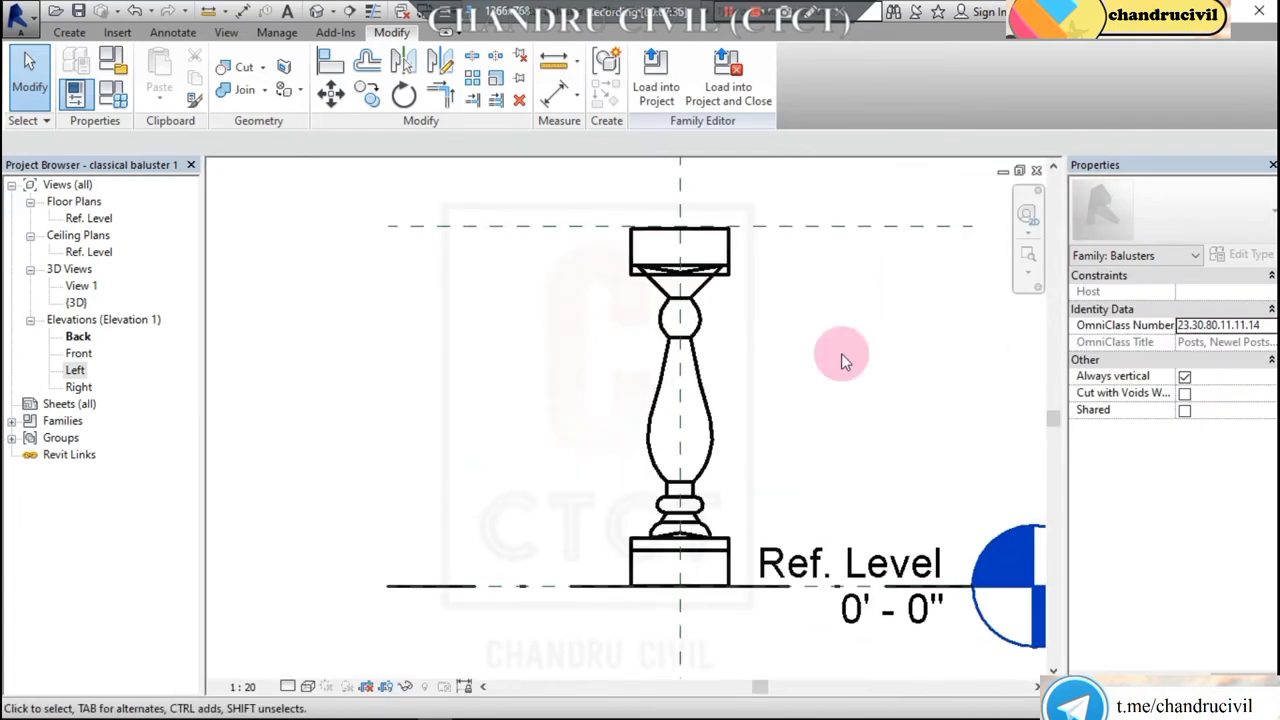
{"action": "scroll", "coordinate": [841, 353], "scroll_direction": "down", "scroll_amount": 2}
Maximize the Back elevation of classical baluster 1 to fill the workspace.
{"action": "left_click", "coordinate": [1019, 170]}
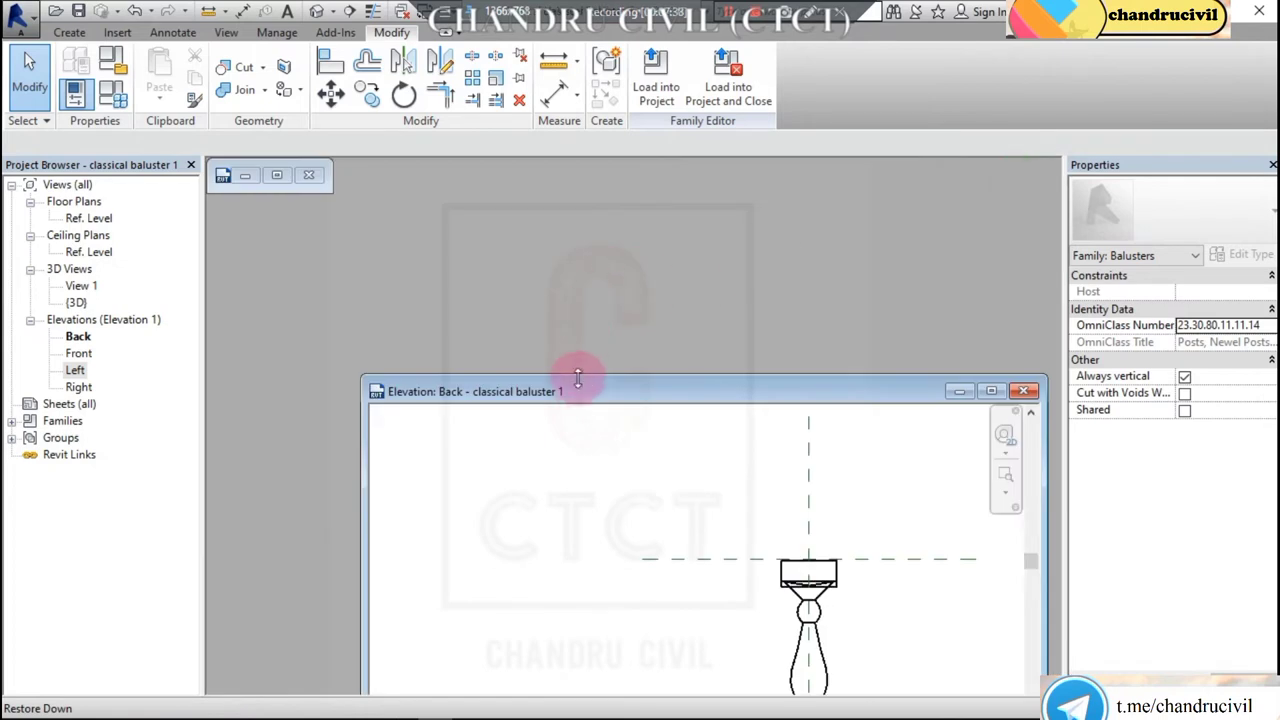
{"action": "left_click", "coordinate": [283, 175]}
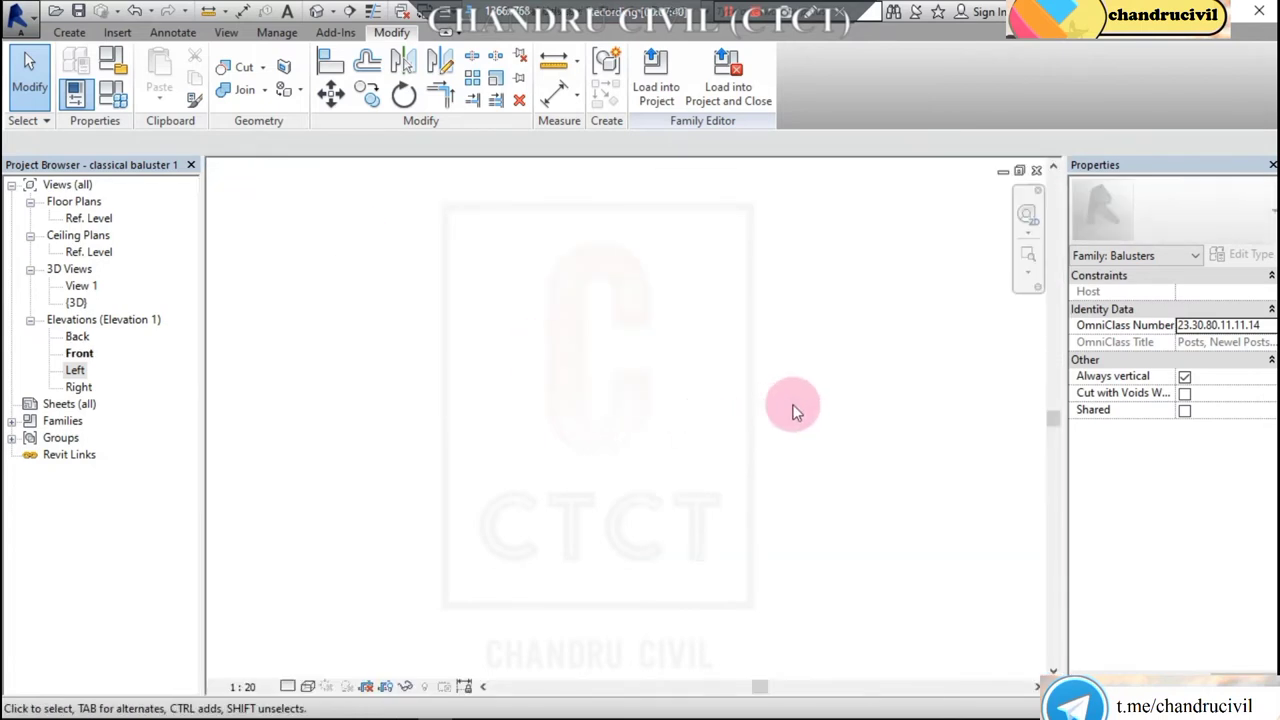
{"action": "left_click", "coordinate": [1019, 170]}
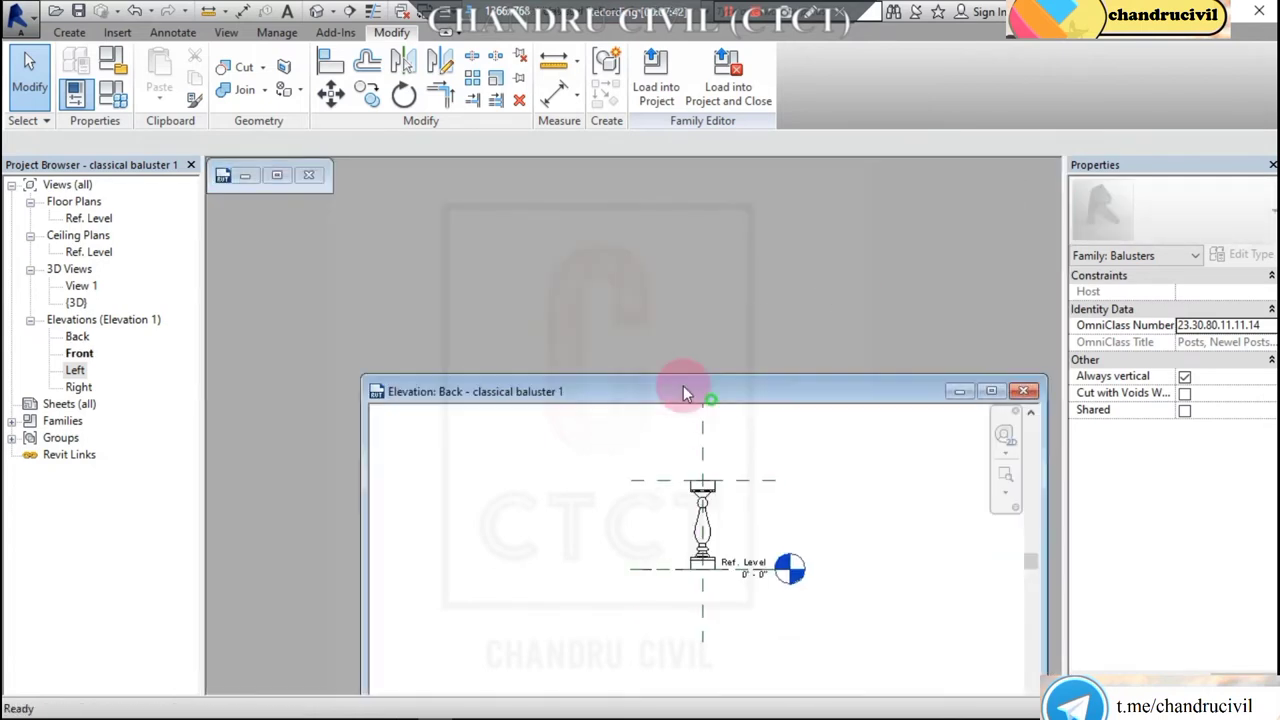
{"action": "left_click", "coordinate": [872, 293]}
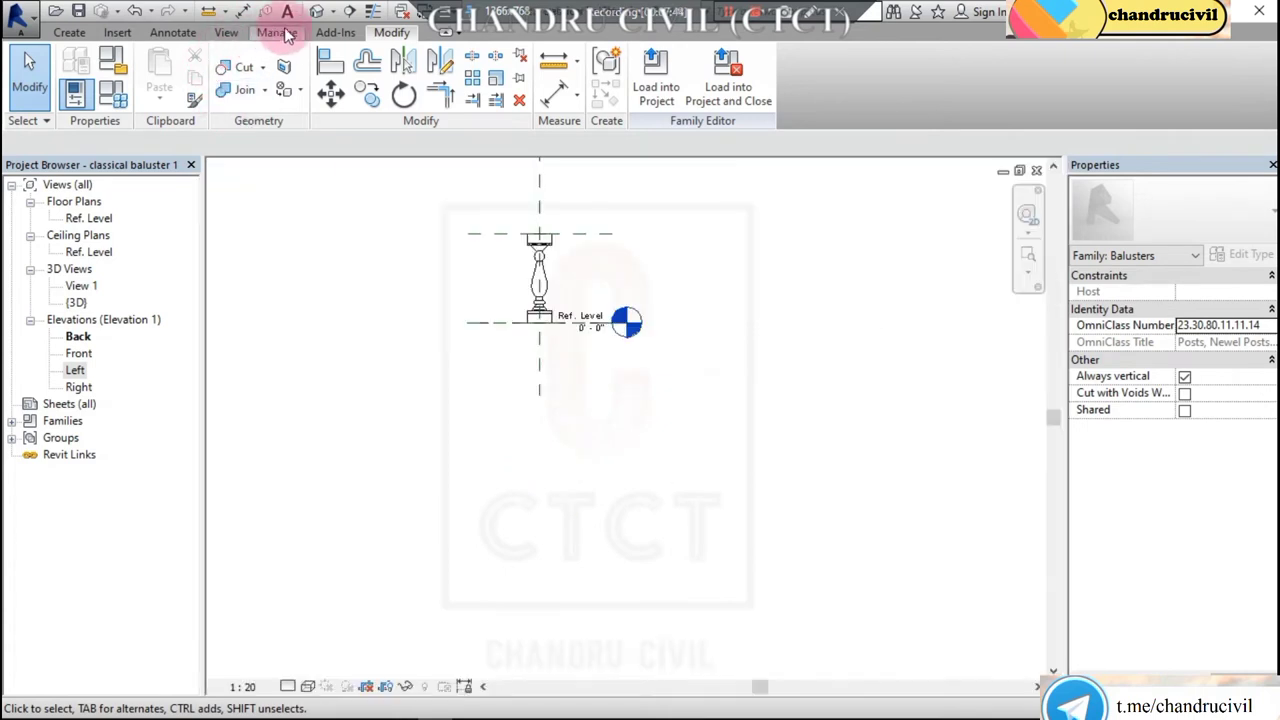
{"action": "left_click", "coordinate": [228, 34]}
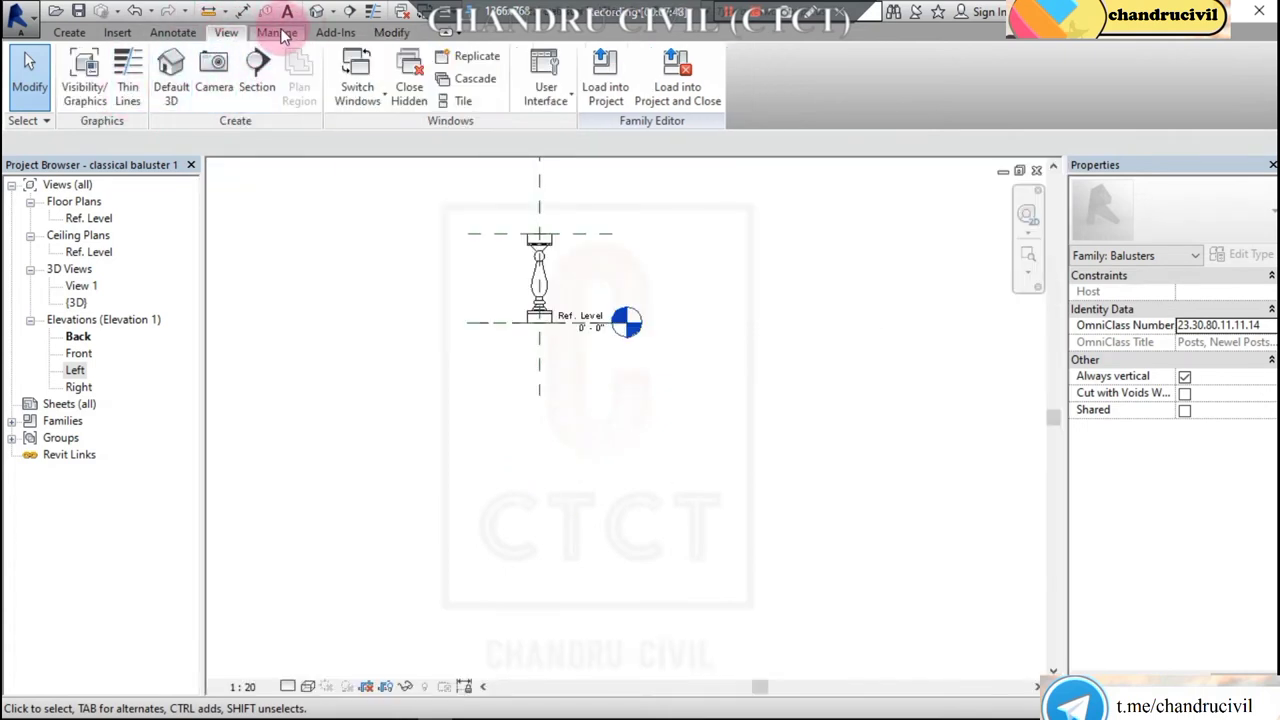
{"action": "left_click", "coordinate": [276, 34]}
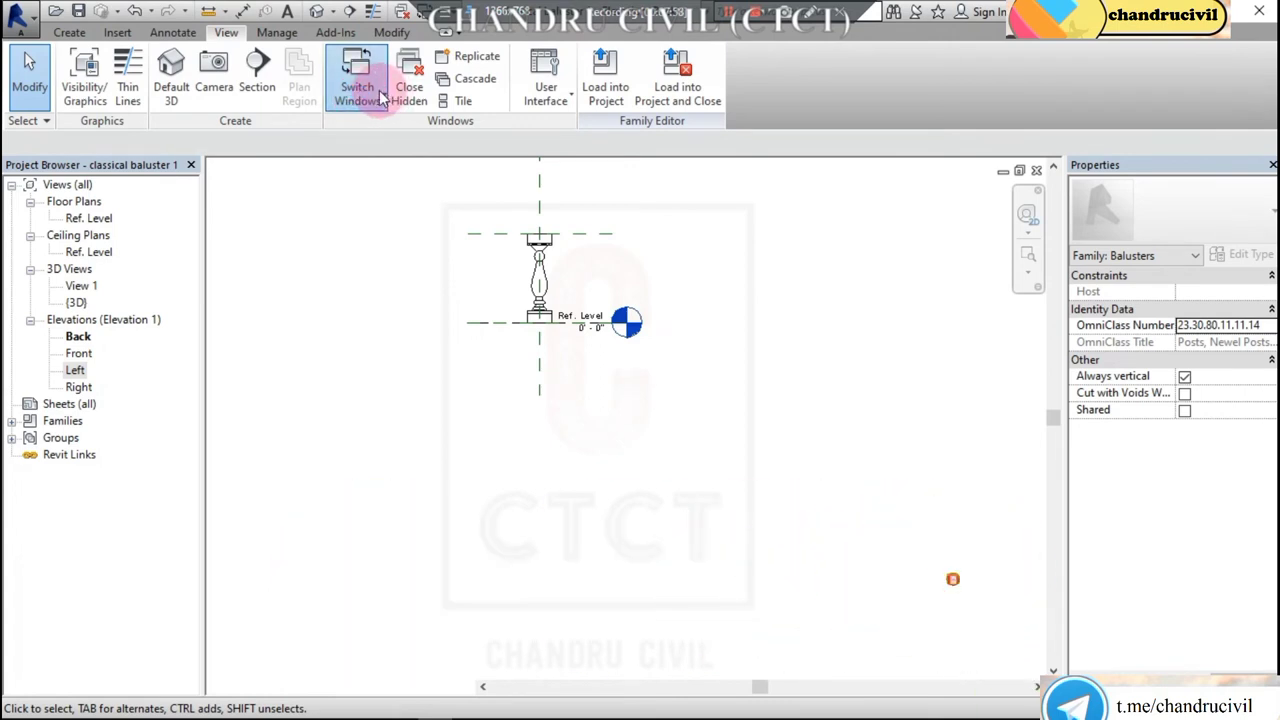
Switch to the Family2 rail profile floor plan.
{"action": "left_click", "coordinate": [380, 108]}
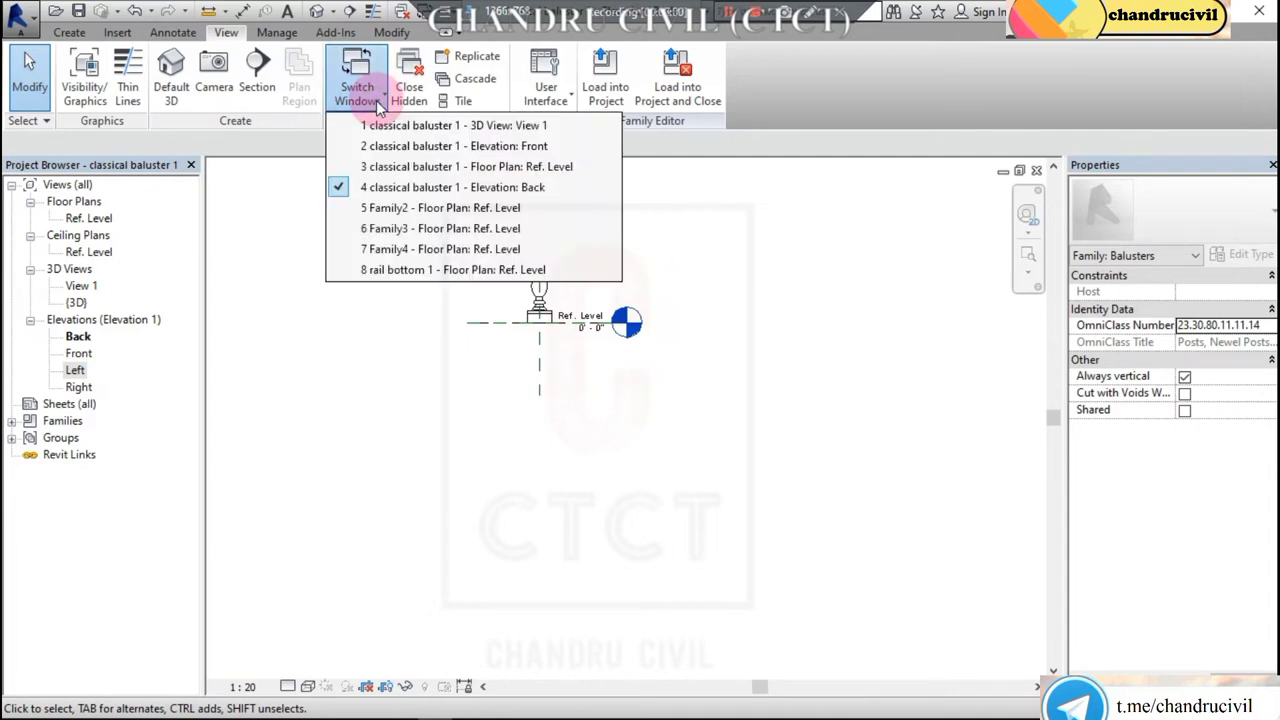
{"action": "left_click", "coordinate": [418, 212]}
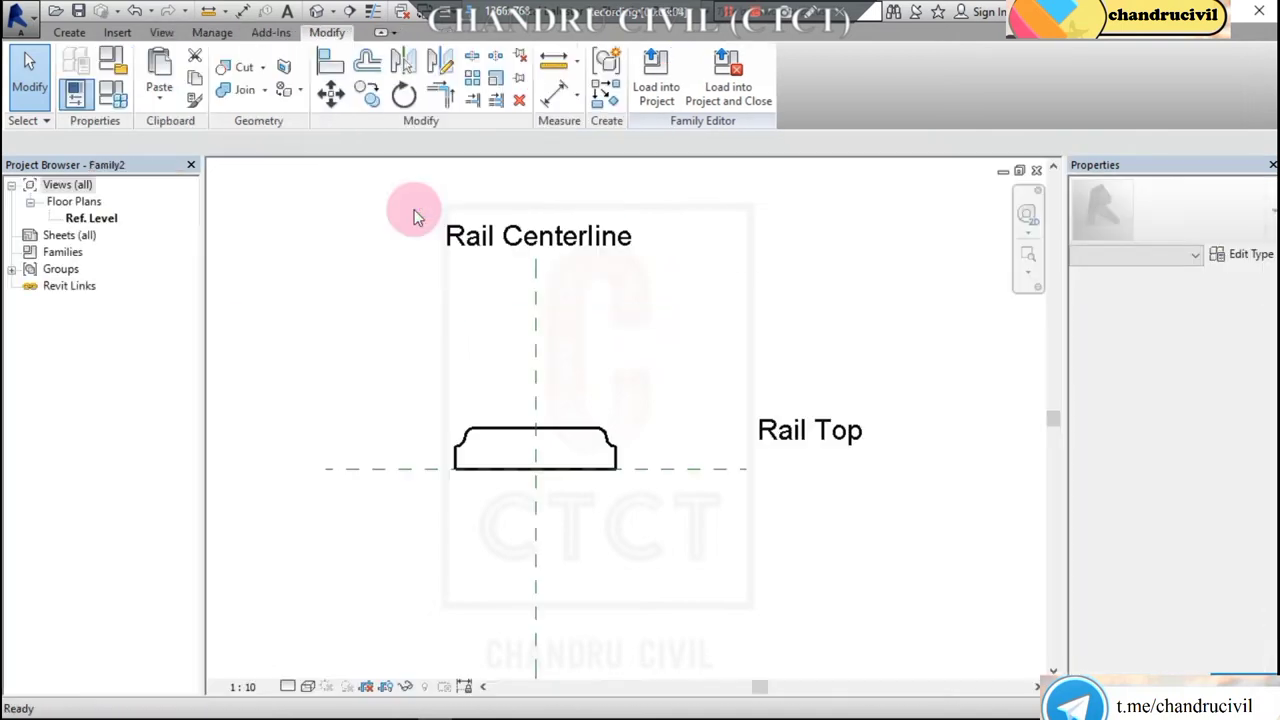
{"action": "scroll", "coordinate": [560, 441], "scroll_direction": "up", "scroll_amount": 3}
{"action": "middle_click_drag", "start_coordinate": [557, 443], "coordinate": [634, 409]}
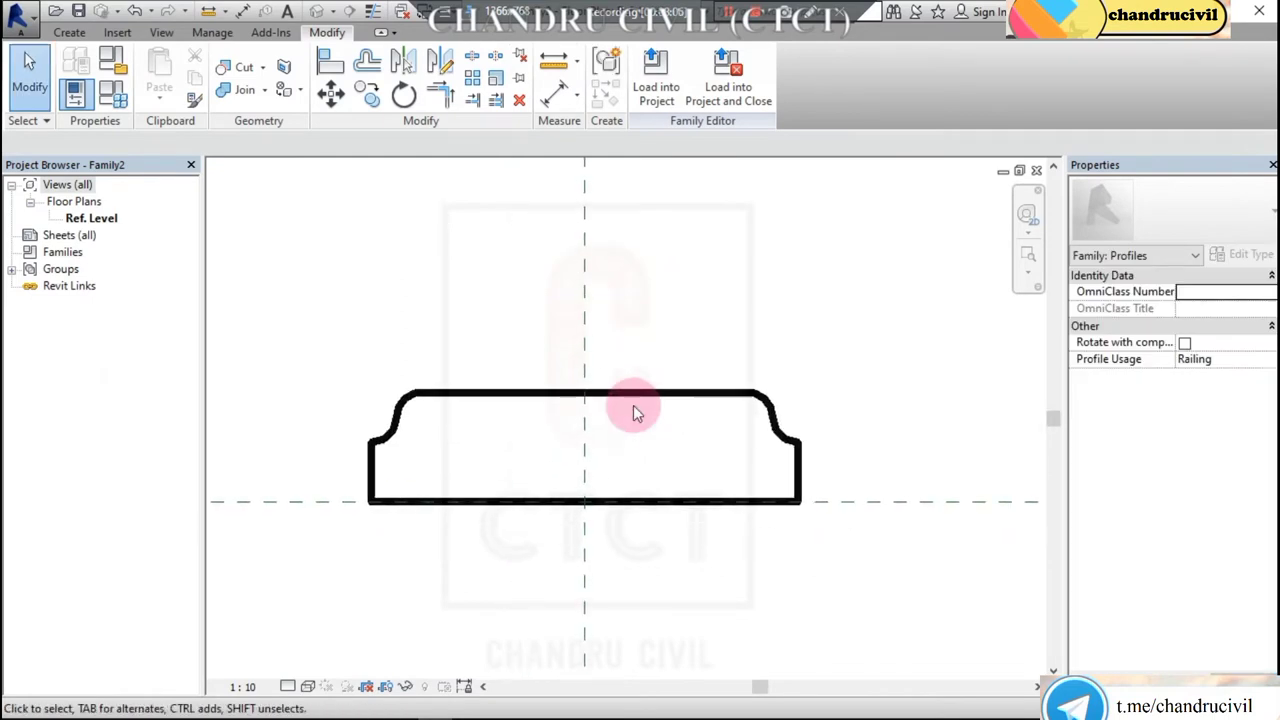
{"action": "scroll", "coordinate": [660, 400], "scroll_direction": "up", "scroll_amount": 2}
{"action": "scroll", "coordinate": [678, 397], "scroll_direction": "down", "scroll_amount": 1}
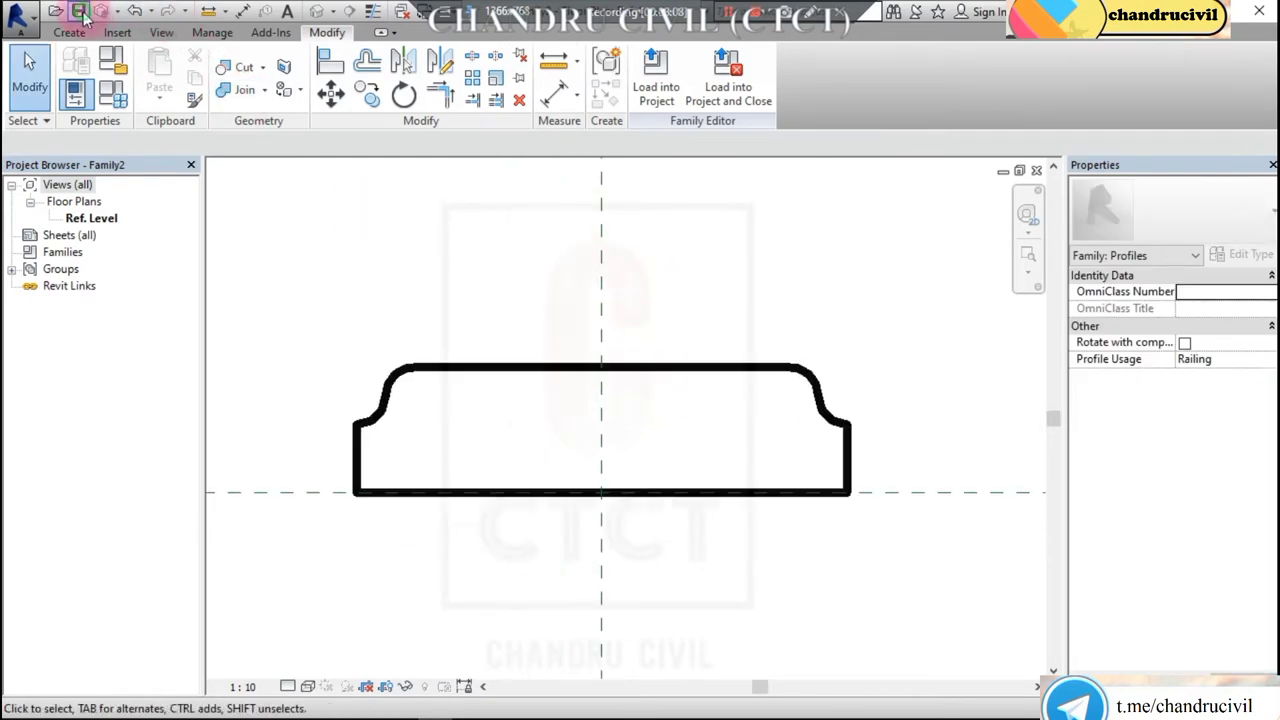
Save the profile family as 'rail top 1'.
{"action": "key", "text": "ctrl+s"}
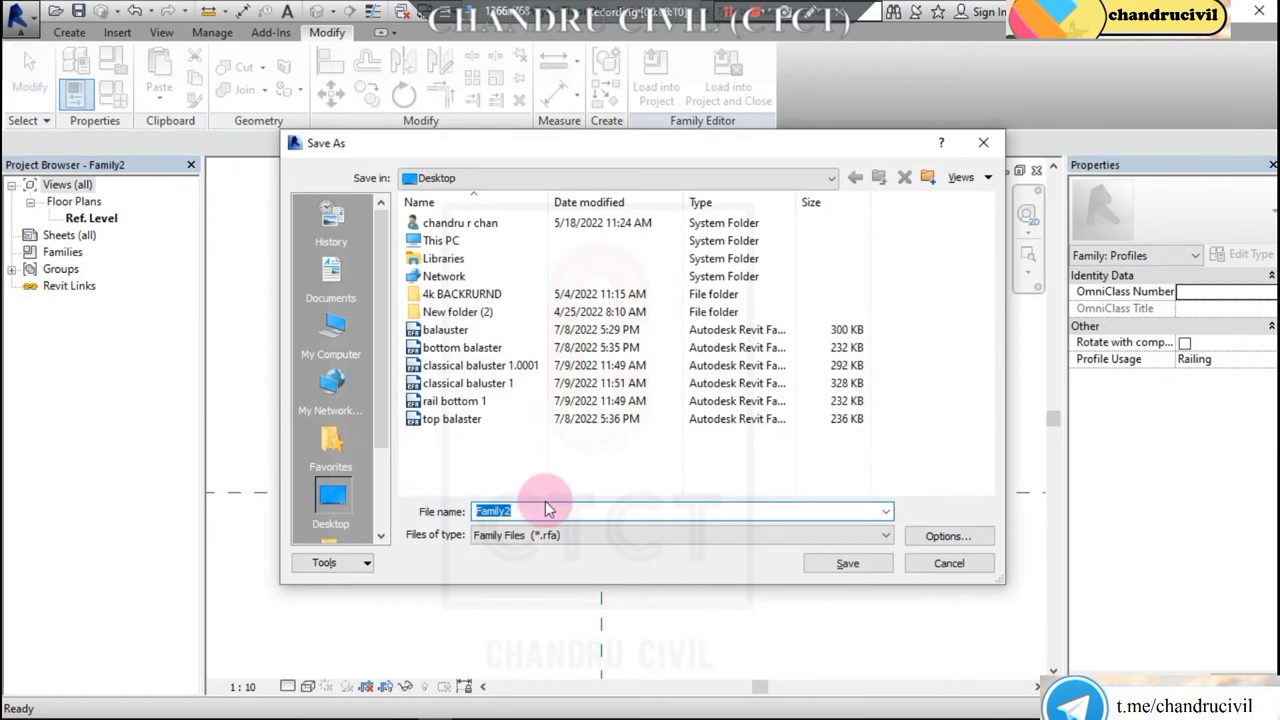
{"action": "type", "text": "t"}
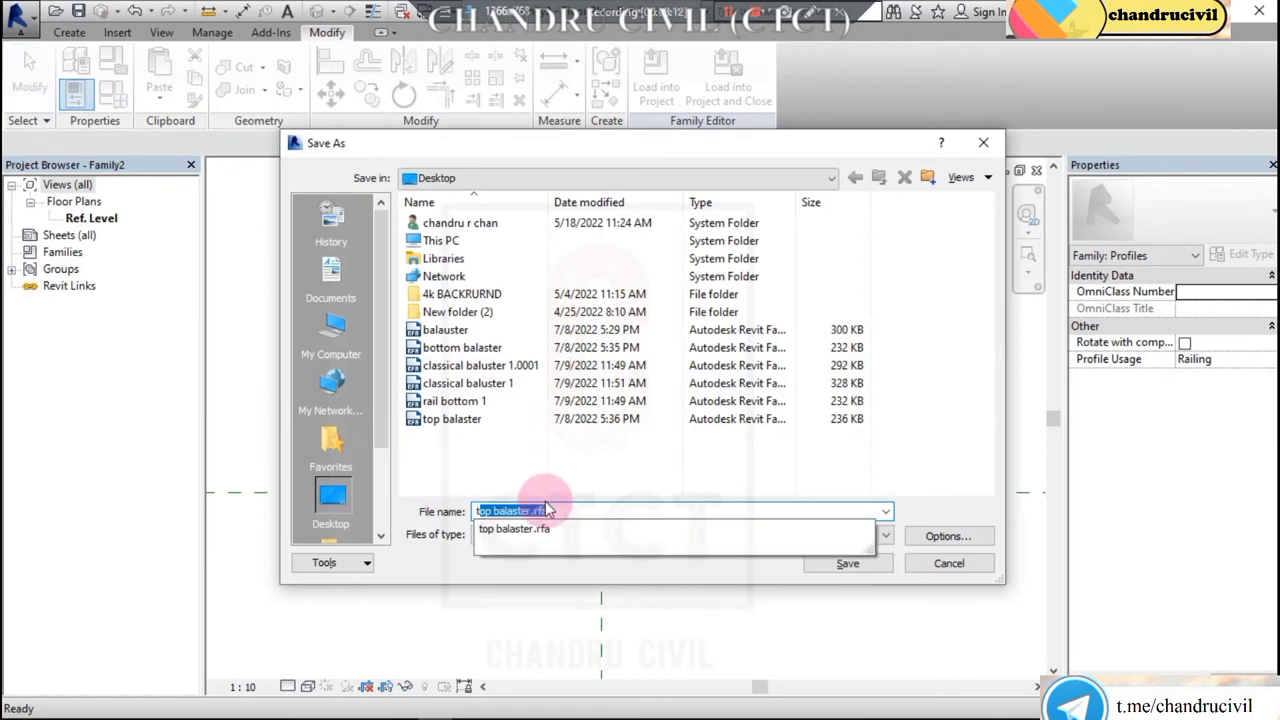
{"action": "key", "text": "BackSpace"}
{"action": "type", "text": "rail top 1"}
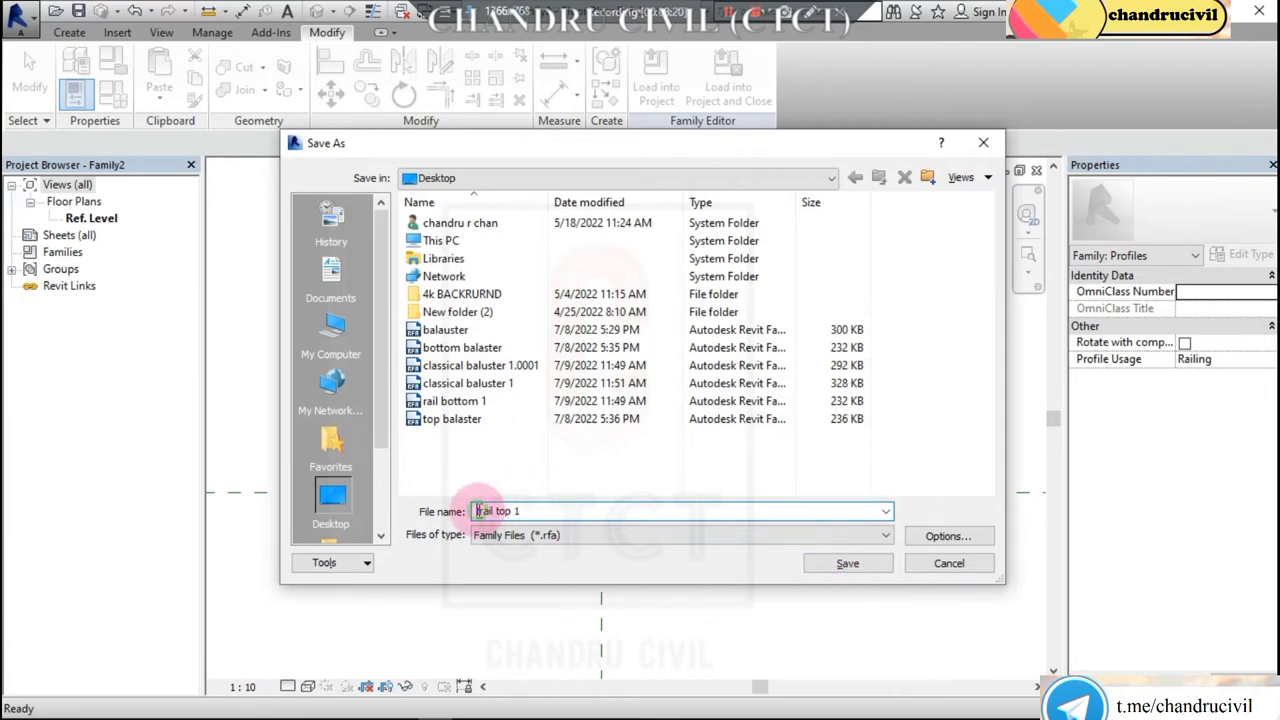
{"action": "left_click", "coordinate": [889, 565]}
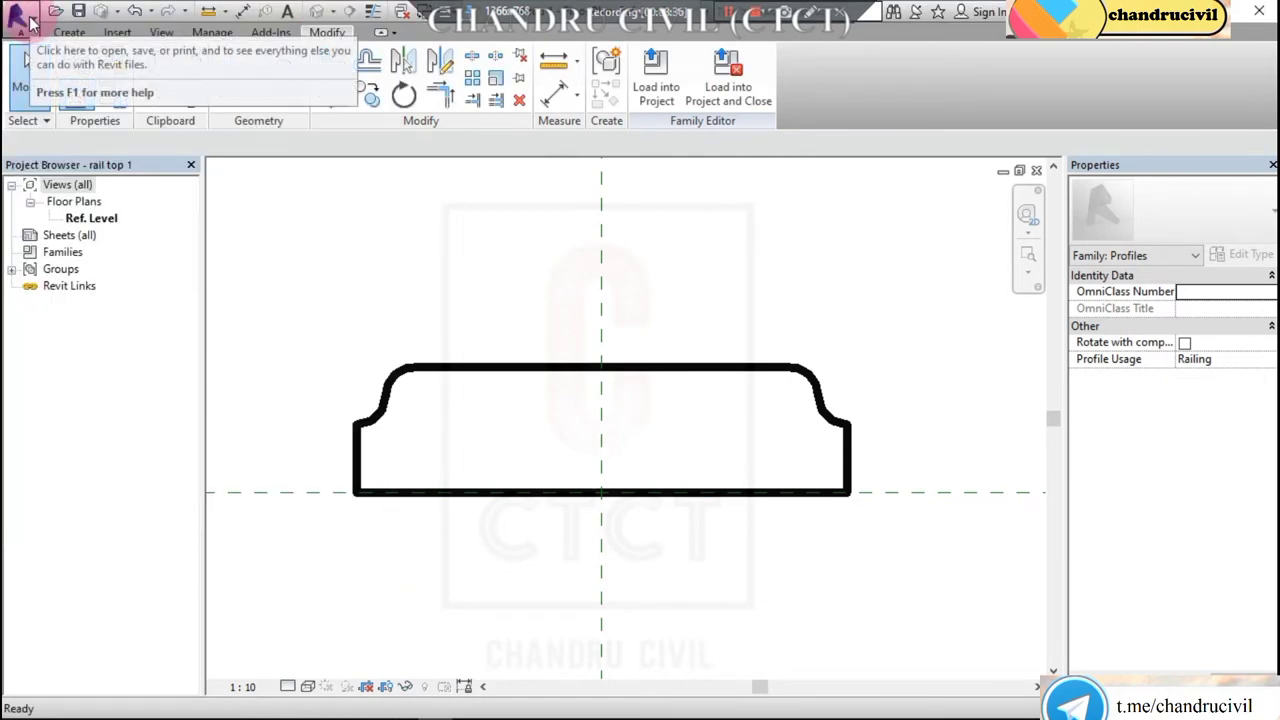
{"action": "left_click", "coordinate": [18, 16]}
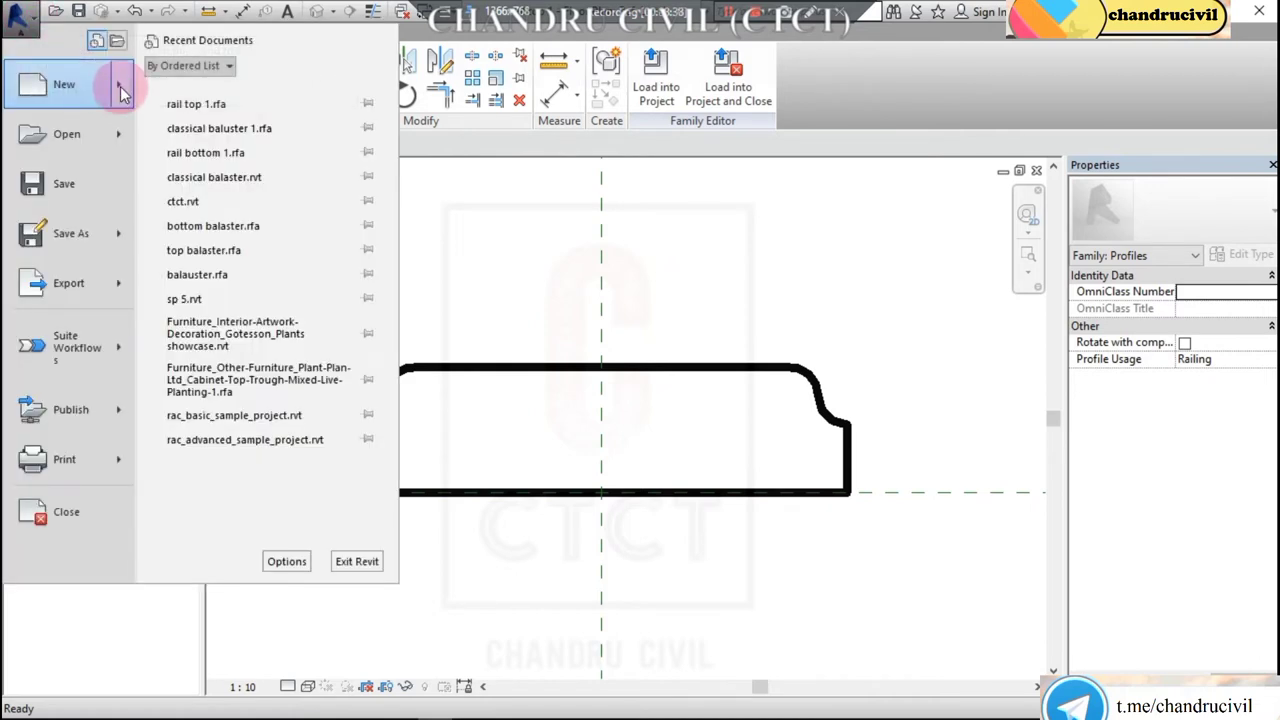
Create a new project from the default template so its Level 1 plan opens.
{"action": "left_click", "coordinate": [185, 94]}
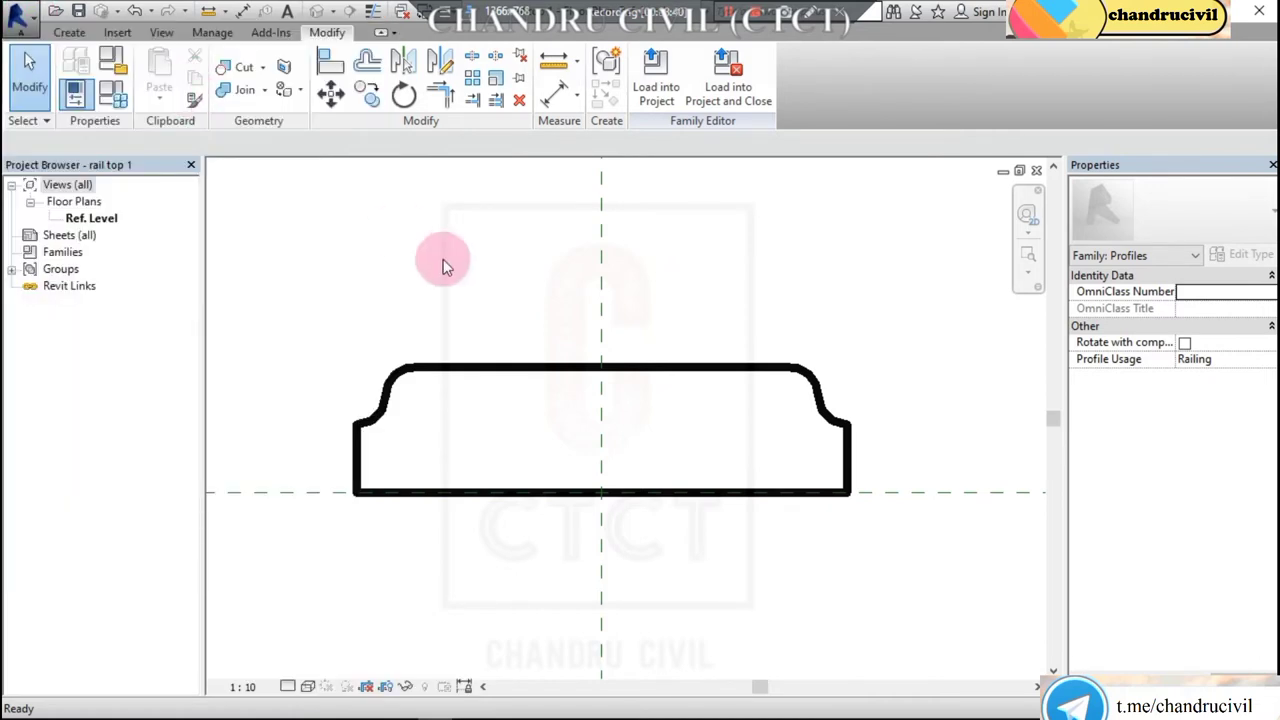
{"action": "left_click", "coordinate": [519, 347]}
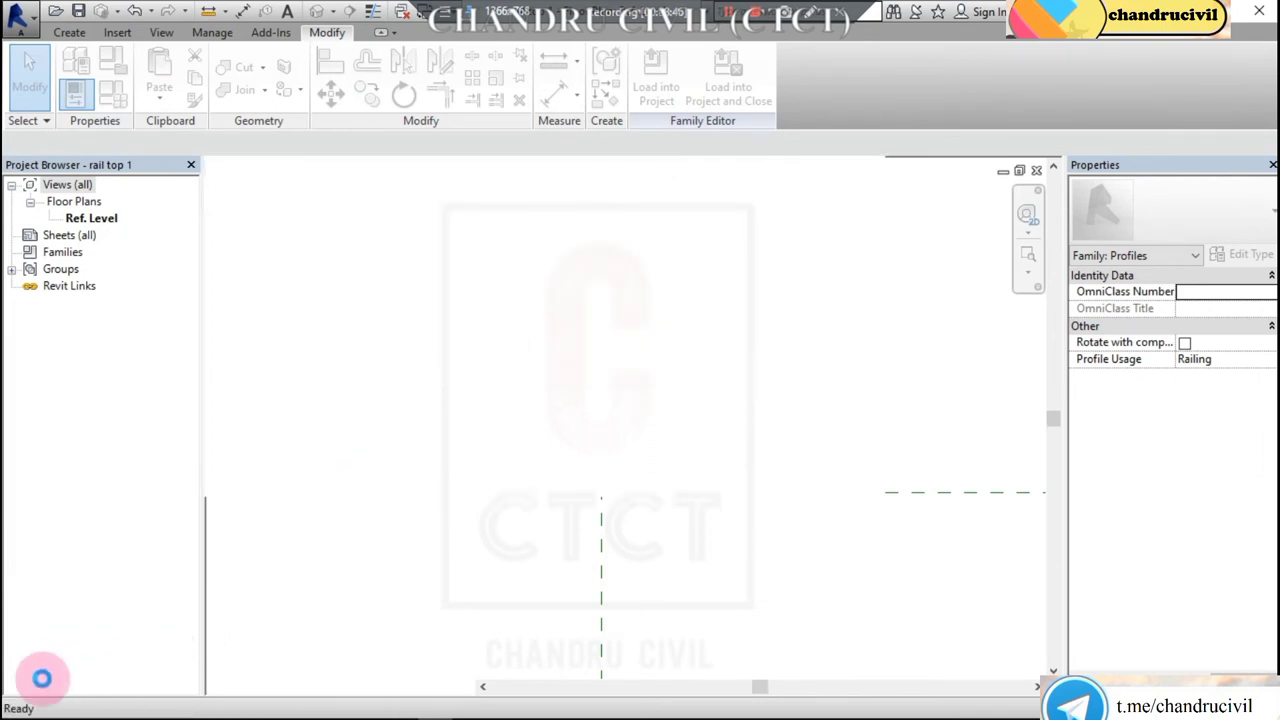
{"action": "left_click", "coordinate": [728, 92]}
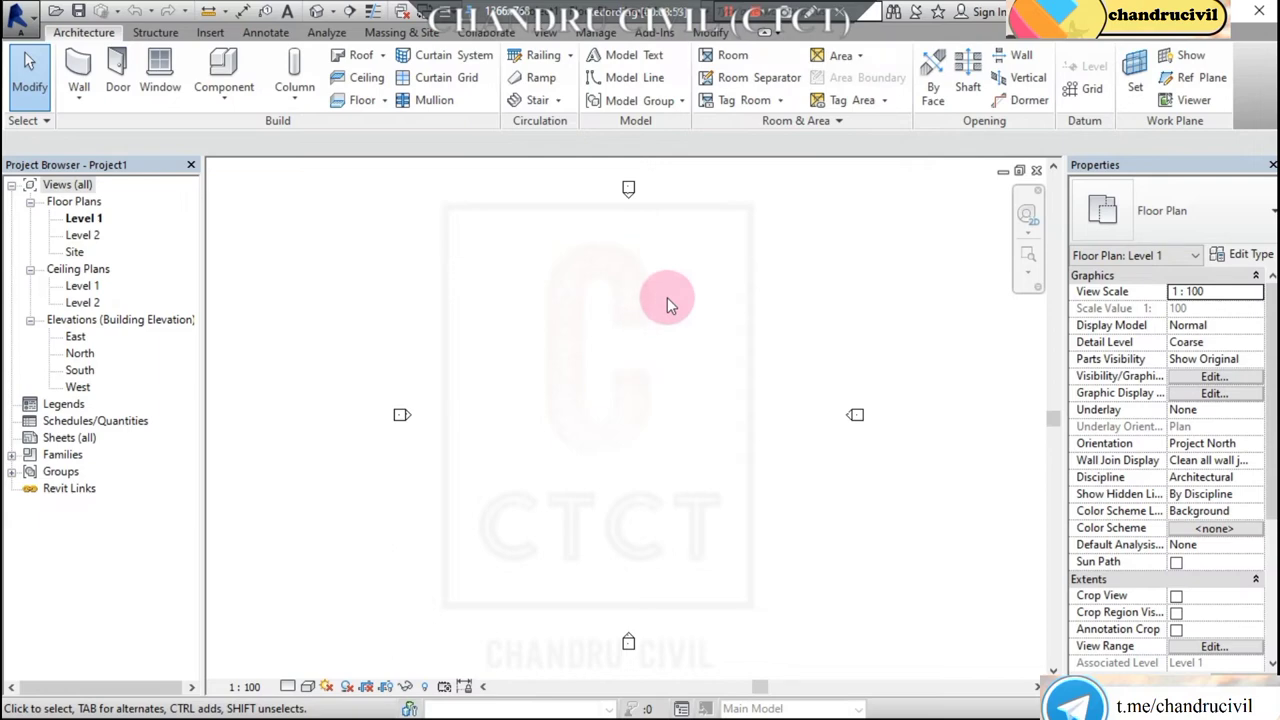
Set project length units to feet and fractional inches, rounded to the nearest 1".
{"action": "key", "text": "u"}
{"action": "key", "text": "n"}
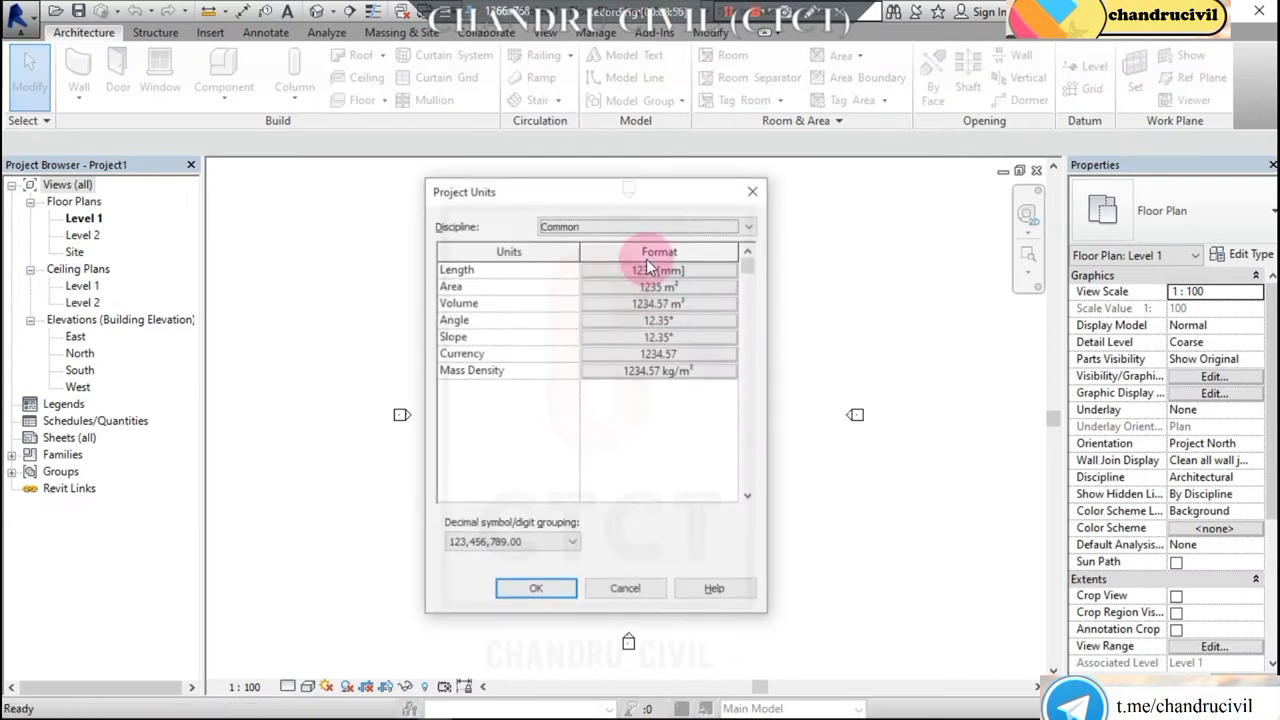
{"action": "left_click", "coordinate": [648, 268]}
{"action": "left_click", "coordinate": [650, 302]}
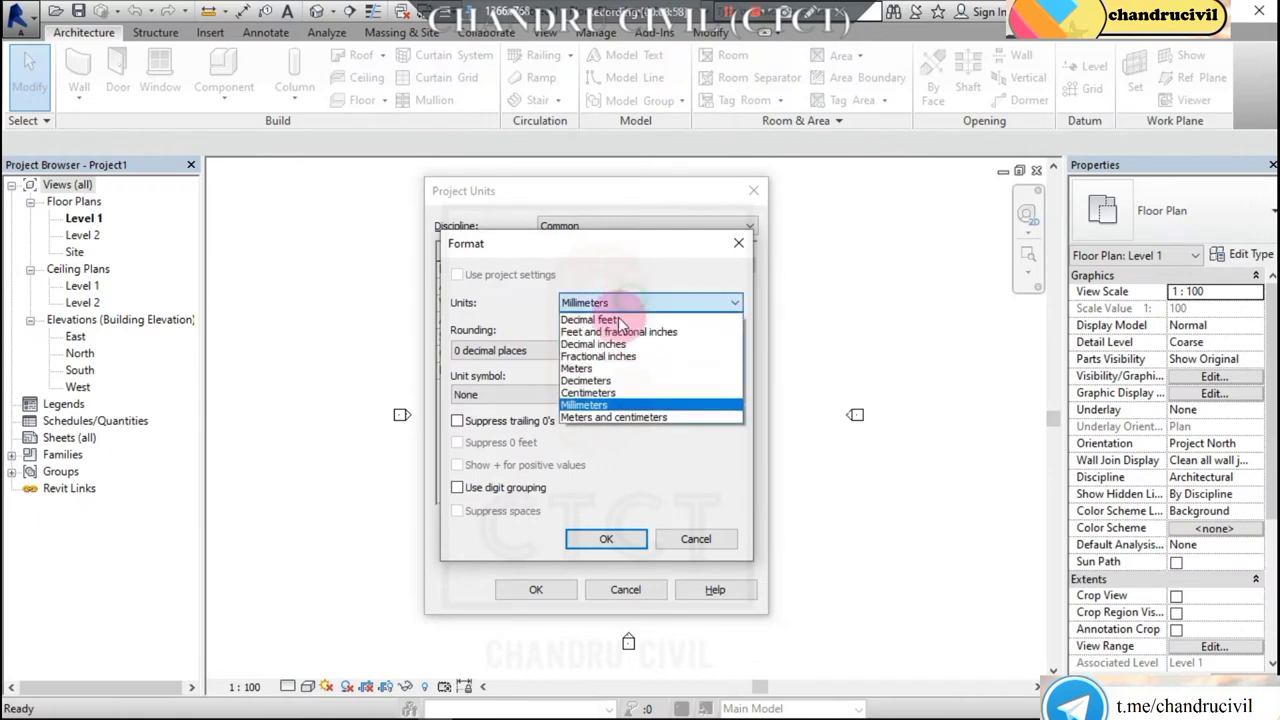
{"action": "left_click", "coordinate": [530, 350]}
{"action": "left_click", "coordinate": [532, 392]}
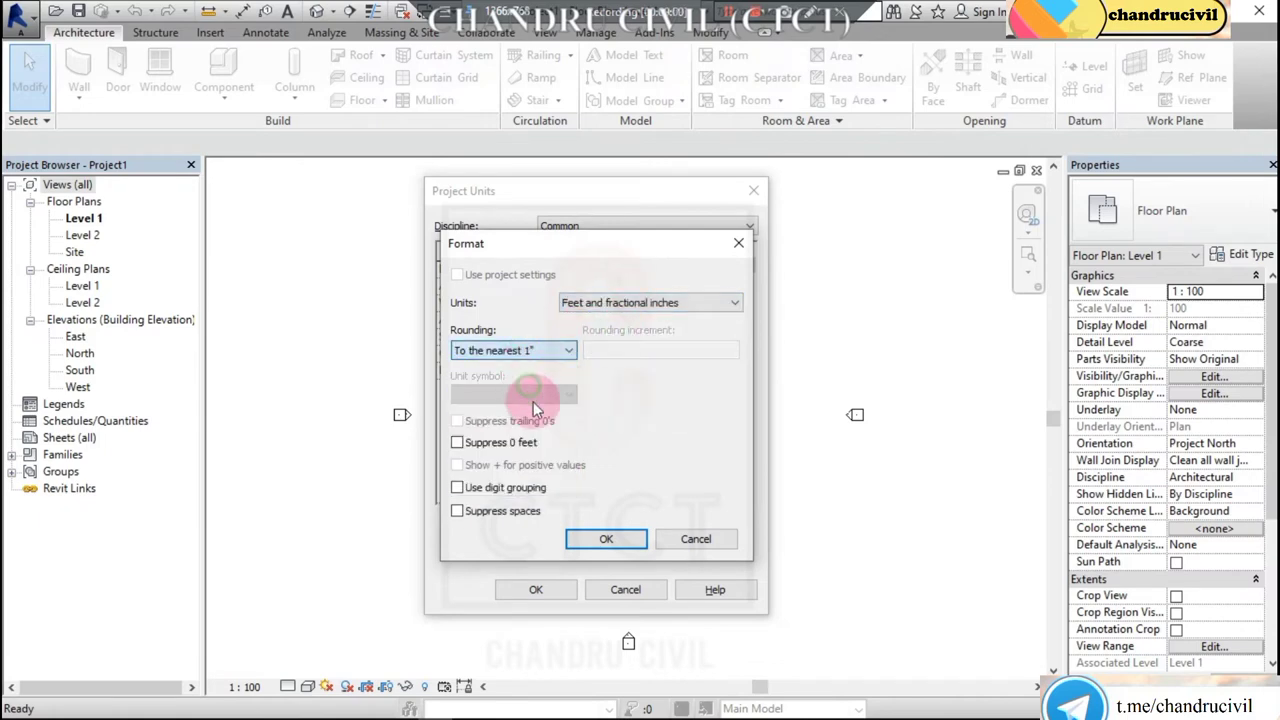
{"action": "left_click", "coordinate": [591, 540]}
{"action": "left_click", "coordinate": [535, 590]}
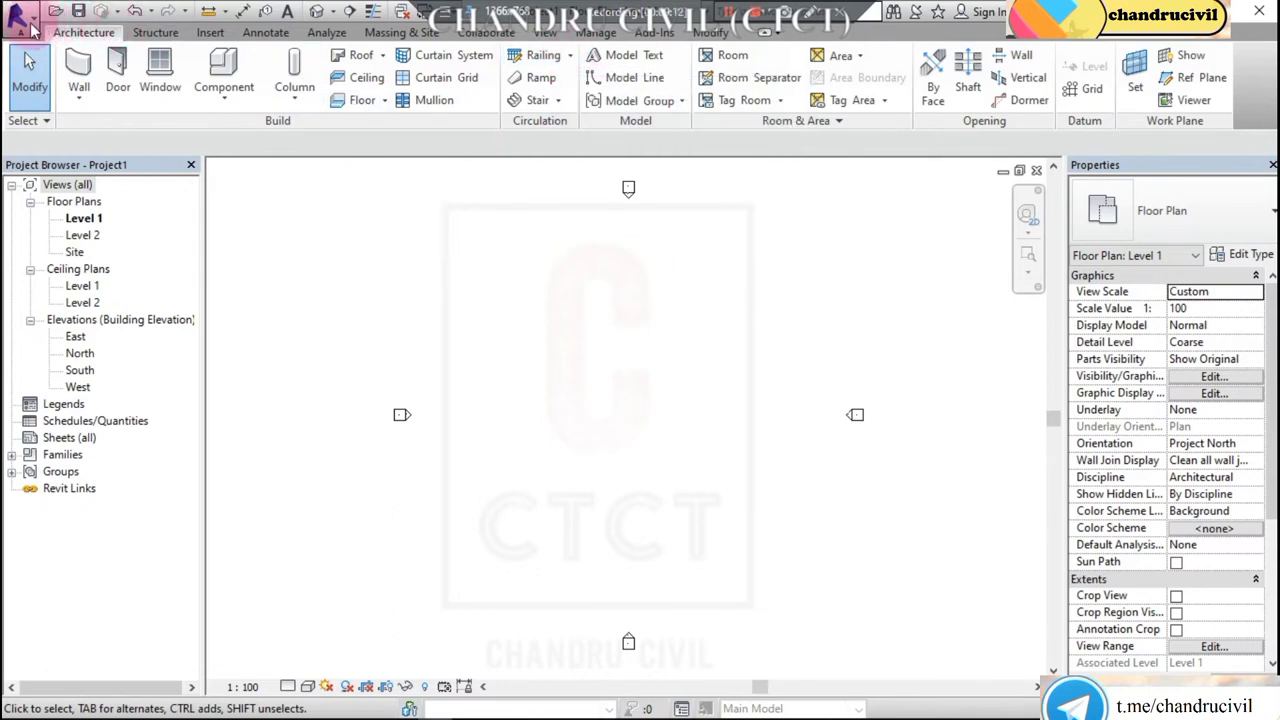
Load the classical baluster 1 family into Project1 from its elevation view.
{"action": "left_click", "coordinate": [1018, 173]}
{"action": "left_click_drag", "start_coordinate": [571, 252], "coordinate": [600, 180]}
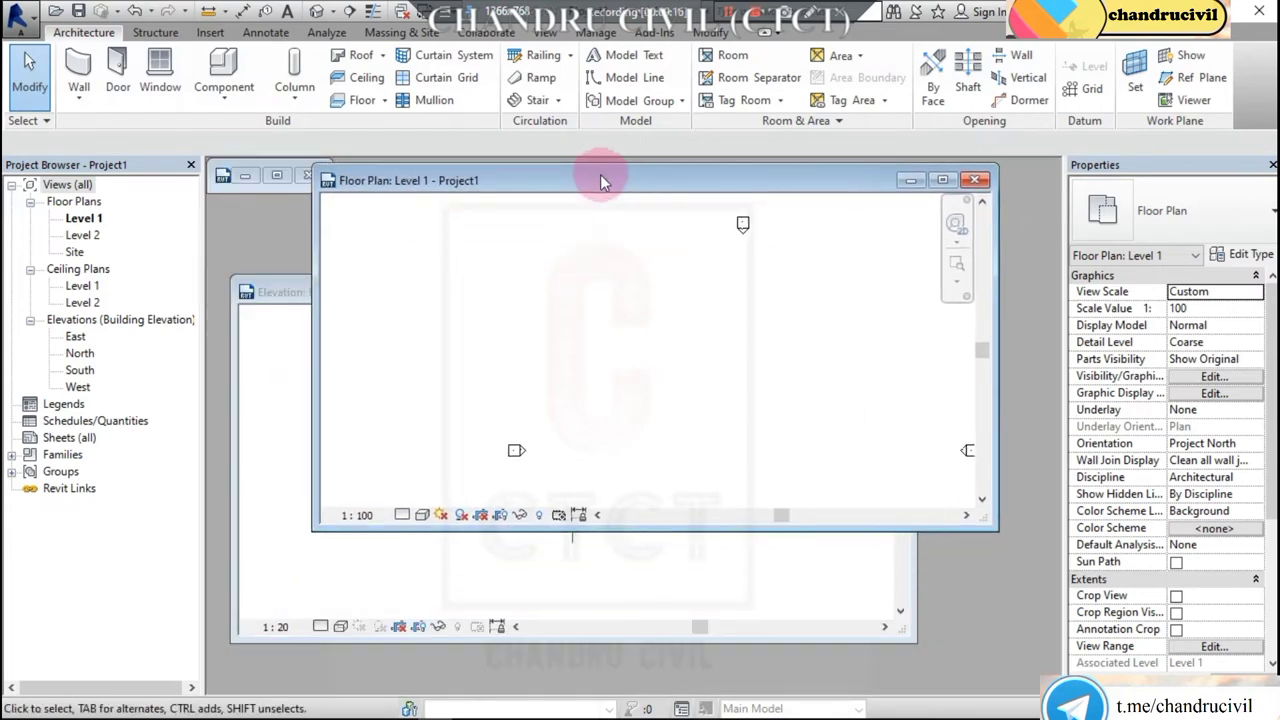
{"action": "left_click", "coordinate": [264, 298]}
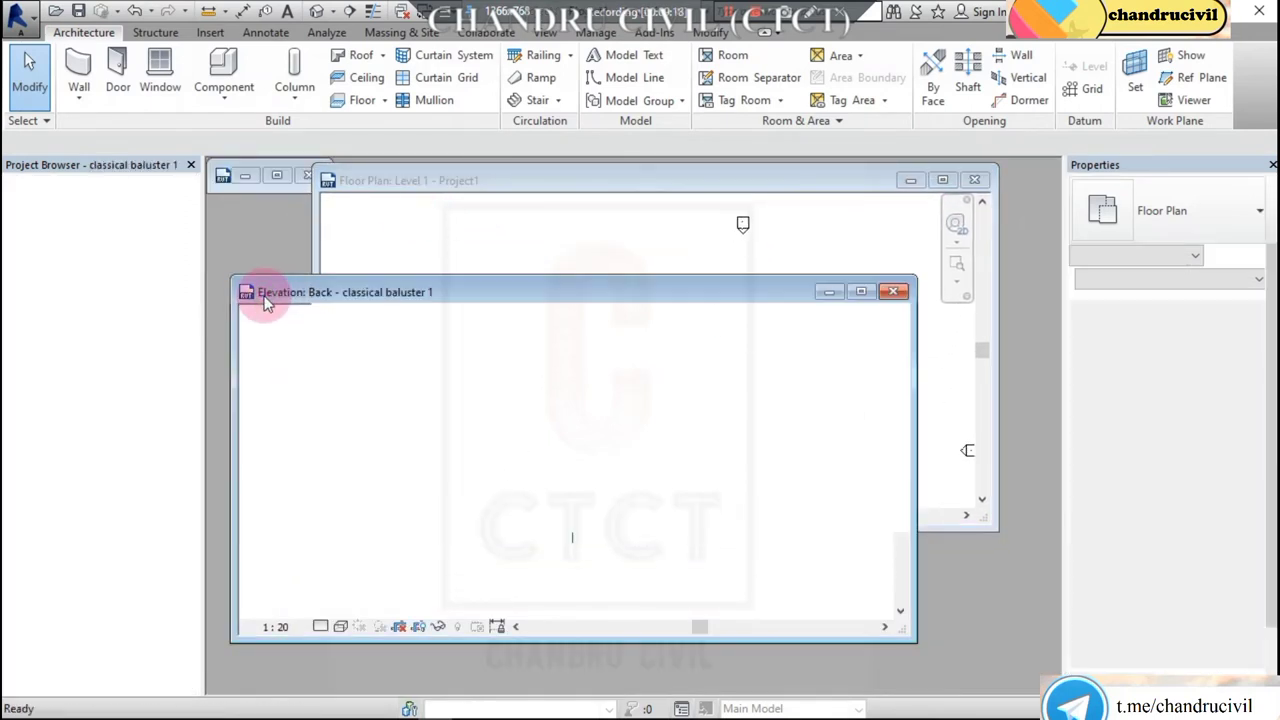
{"action": "double_click", "coordinate": [423, 293]}
{"action": "left_click", "coordinate": [606, 75]}
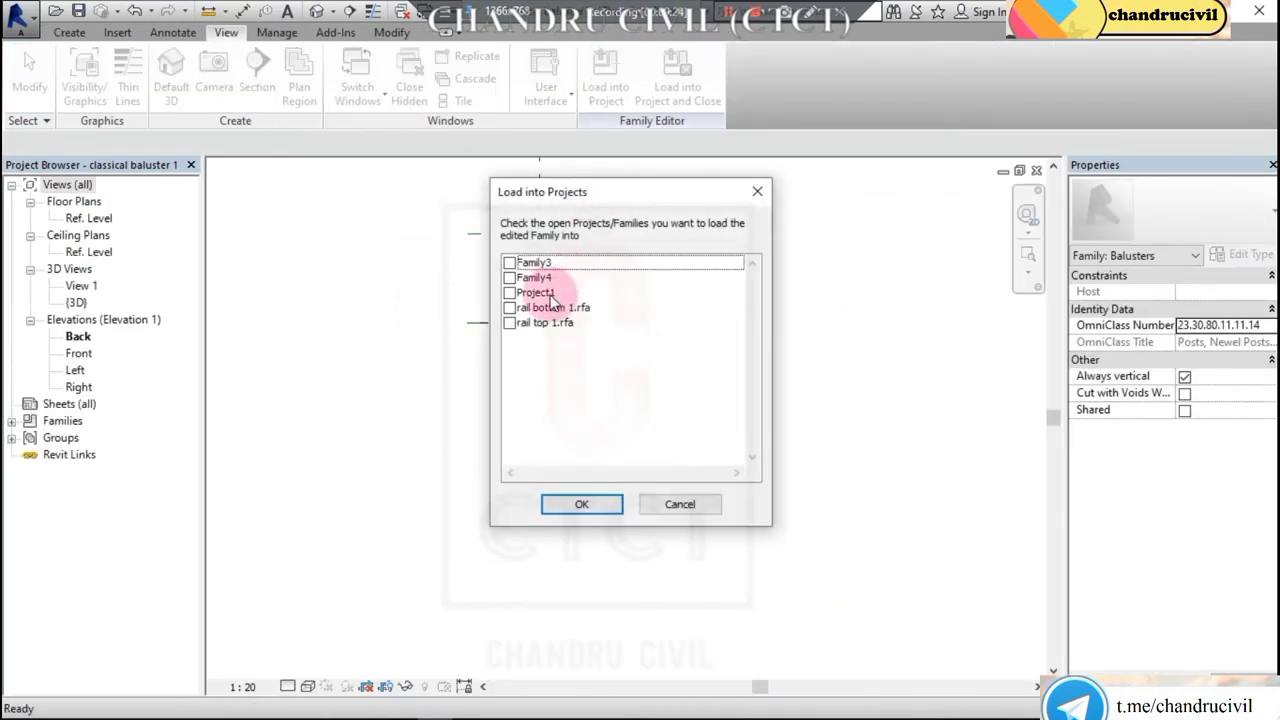
{"action": "left_click", "coordinate": [545, 294]}
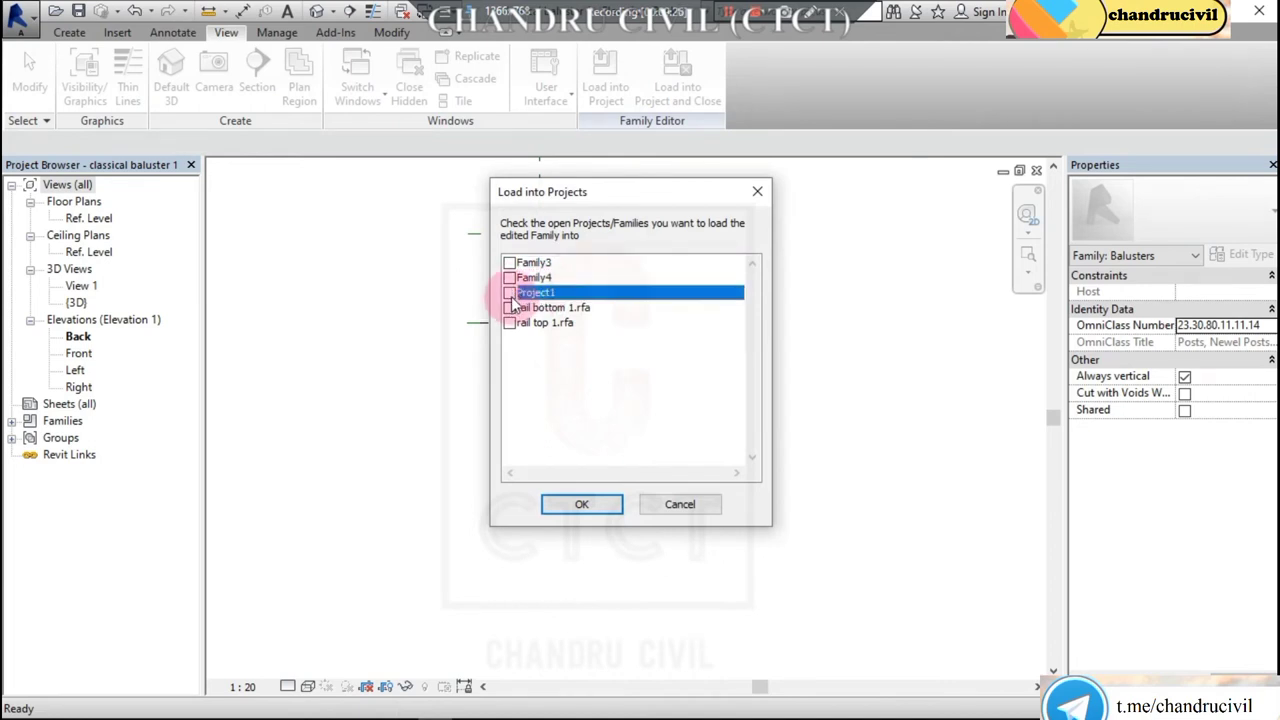
{"action": "left_click", "coordinate": [588, 500]}
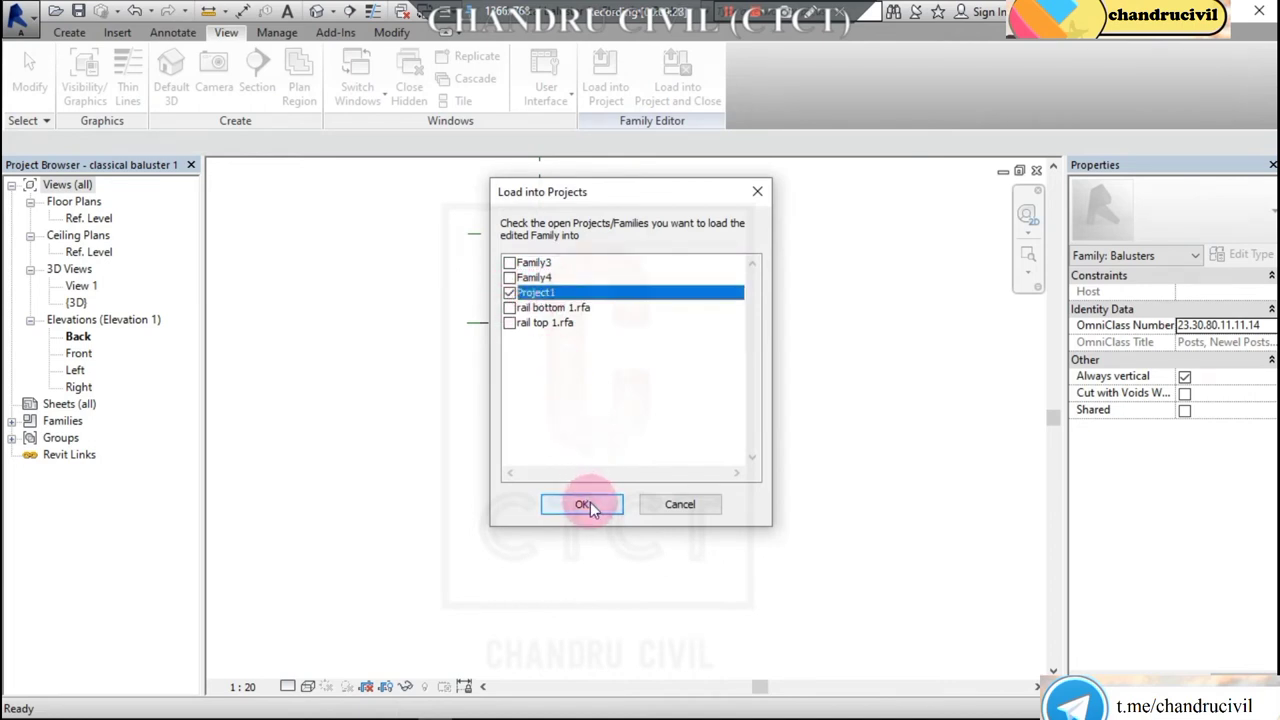
{"action": "left_click", "coordinate": [588, 505]}
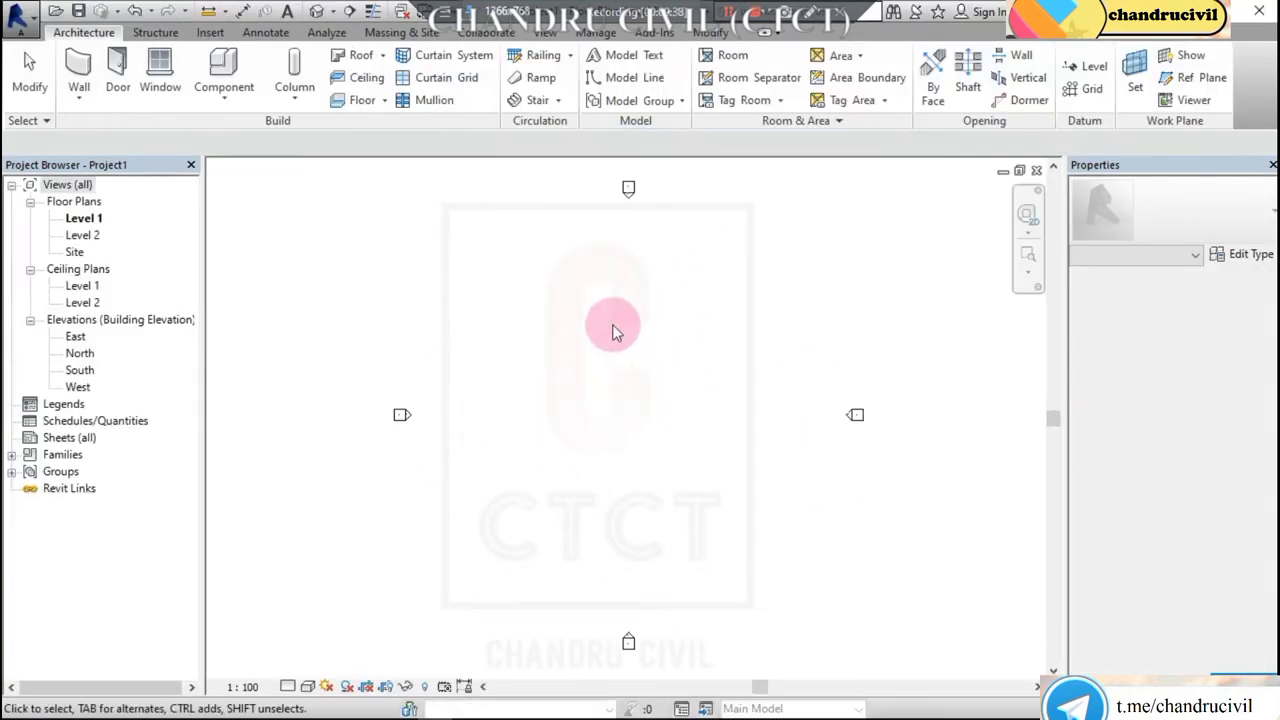
Load the rail top 1 profile family into Project1.
{"action": "left_click", "coordinate": [1020, 172]}
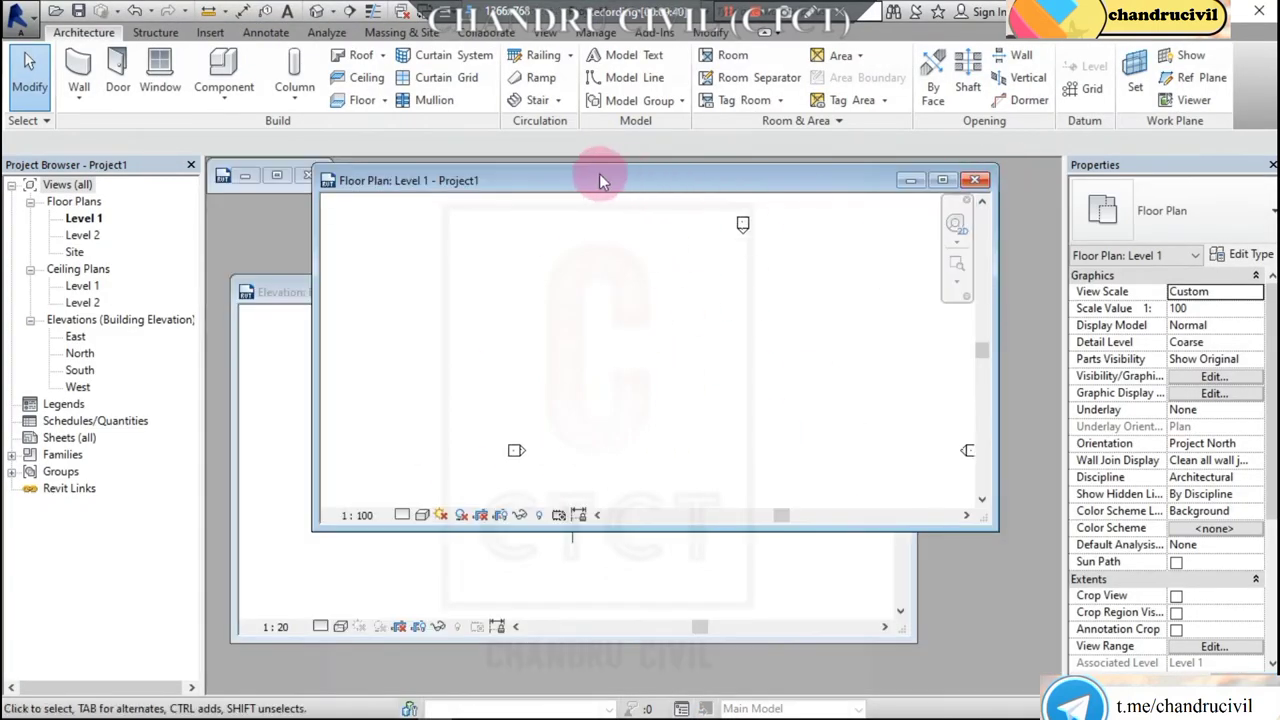
{"action": "left_click_drag", "start_coordinate": [599, 173], "coordinate": [686, 212]}
{"action": "left_click", "coordinate": [278, 176]}
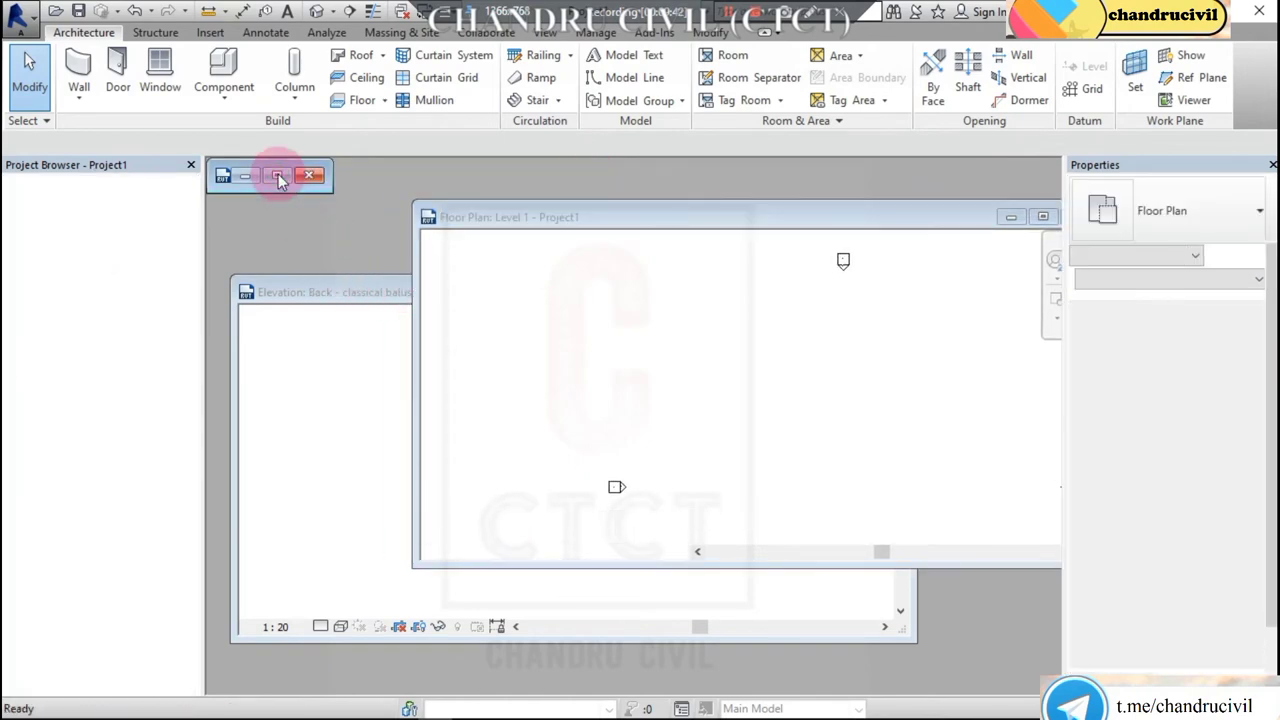
{"action": "left_click", "coordinate": [278, 176]}
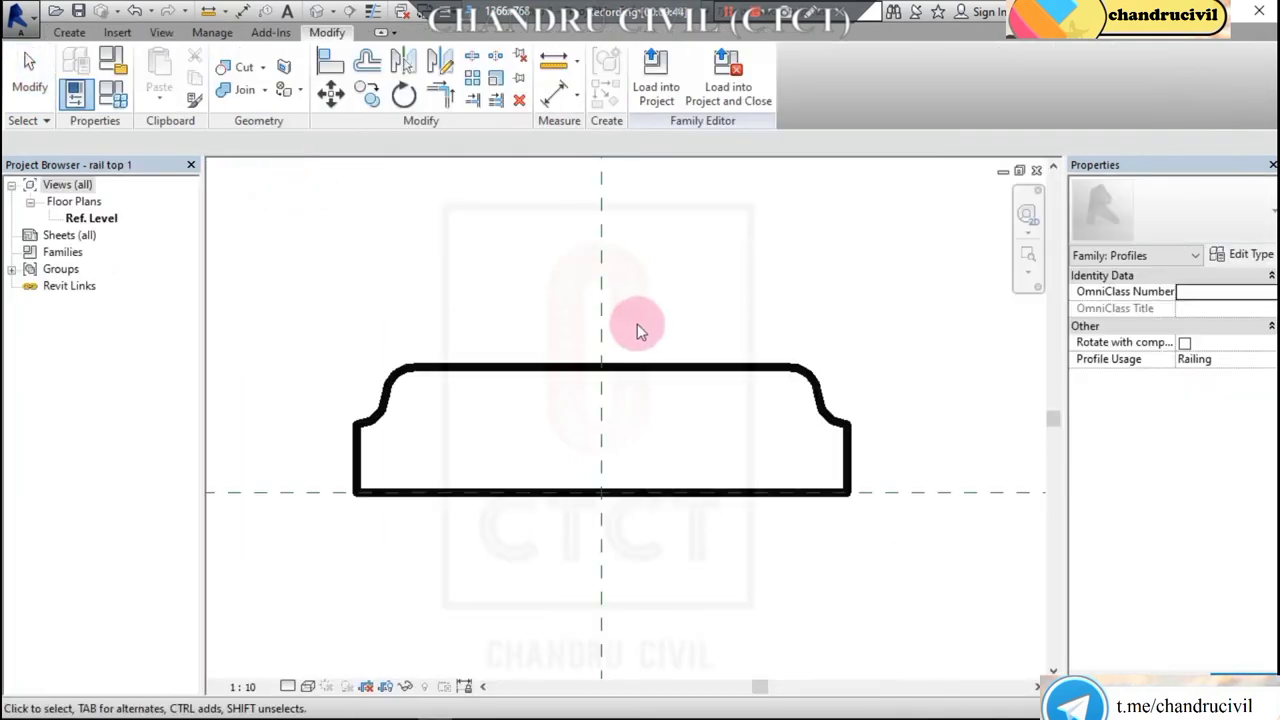
{"action": "left_click", "coordinate": [658, 72]}
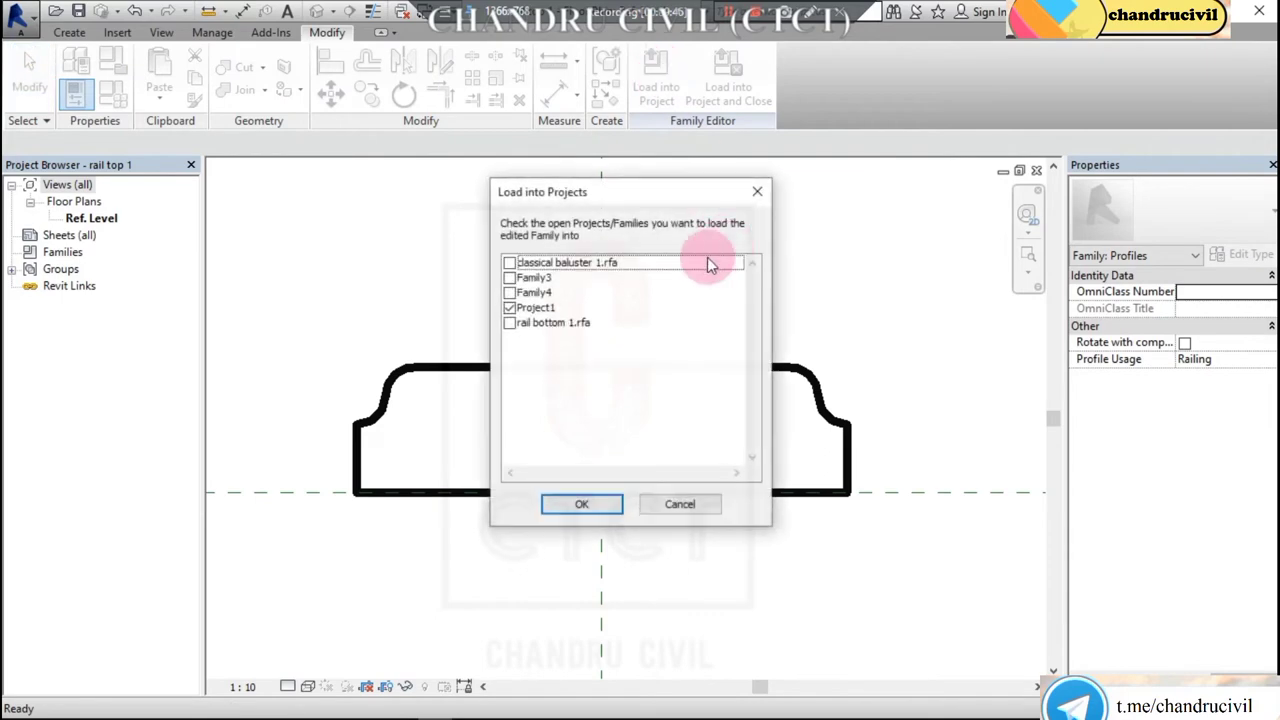
{"action": "left_click", "coordinate": [581, 504]}
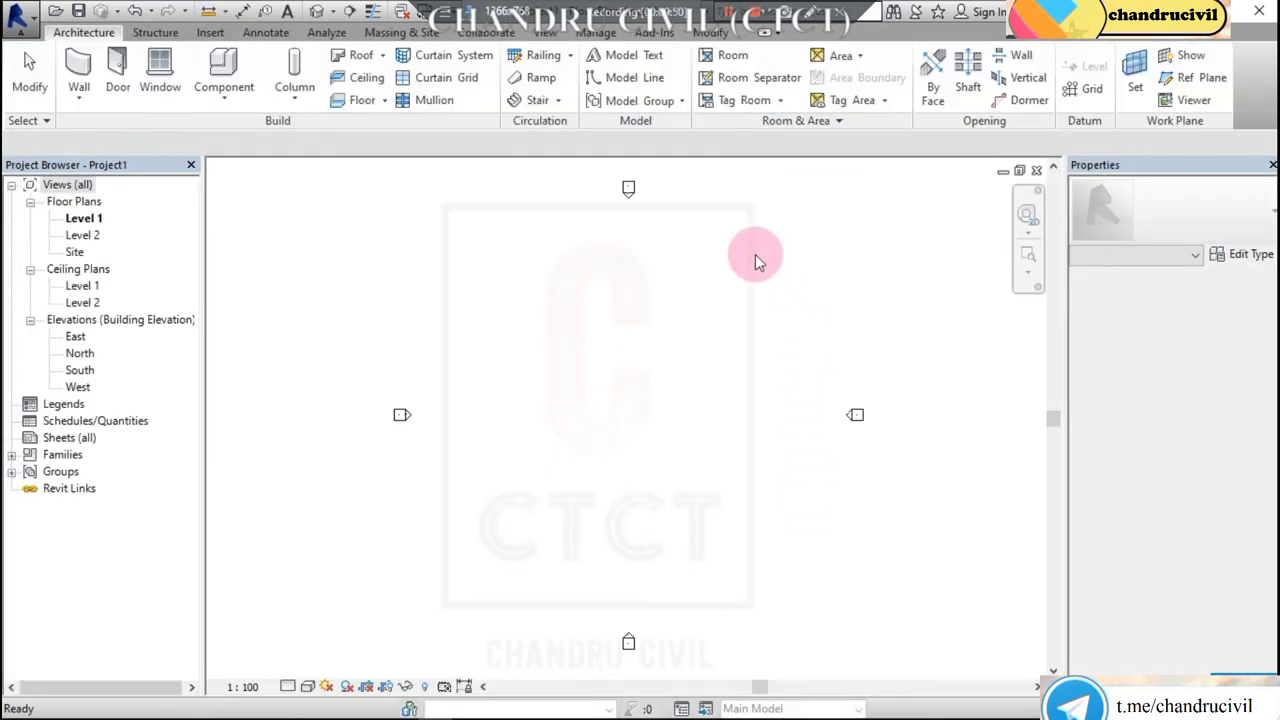
Switch to the rail bottom 1 profile family and load it into Project1.
{"action": "left_click", "coordinate": [1037, 172]}
{"action": "double_click", "coordinate": [343, 289]}
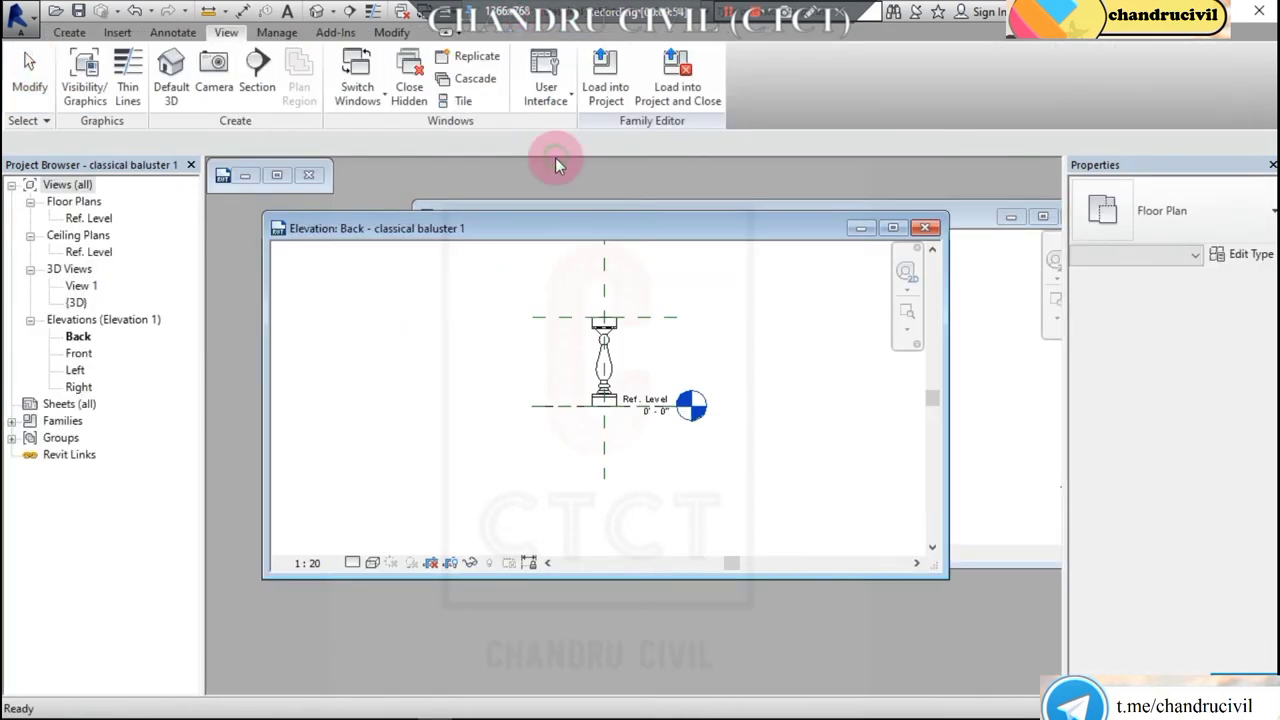
{"action": "left_click", "coordinate": [357, 72]}
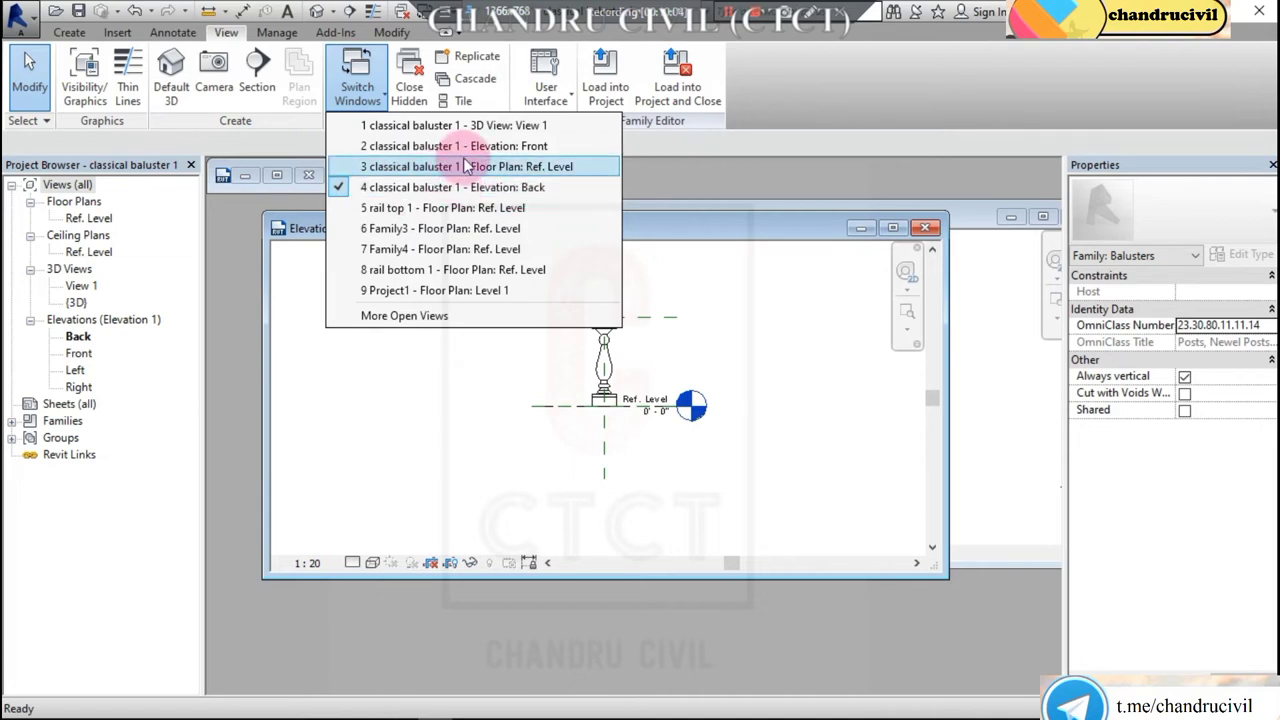
{"action": "left_click", "coordinate": [437, 271]}
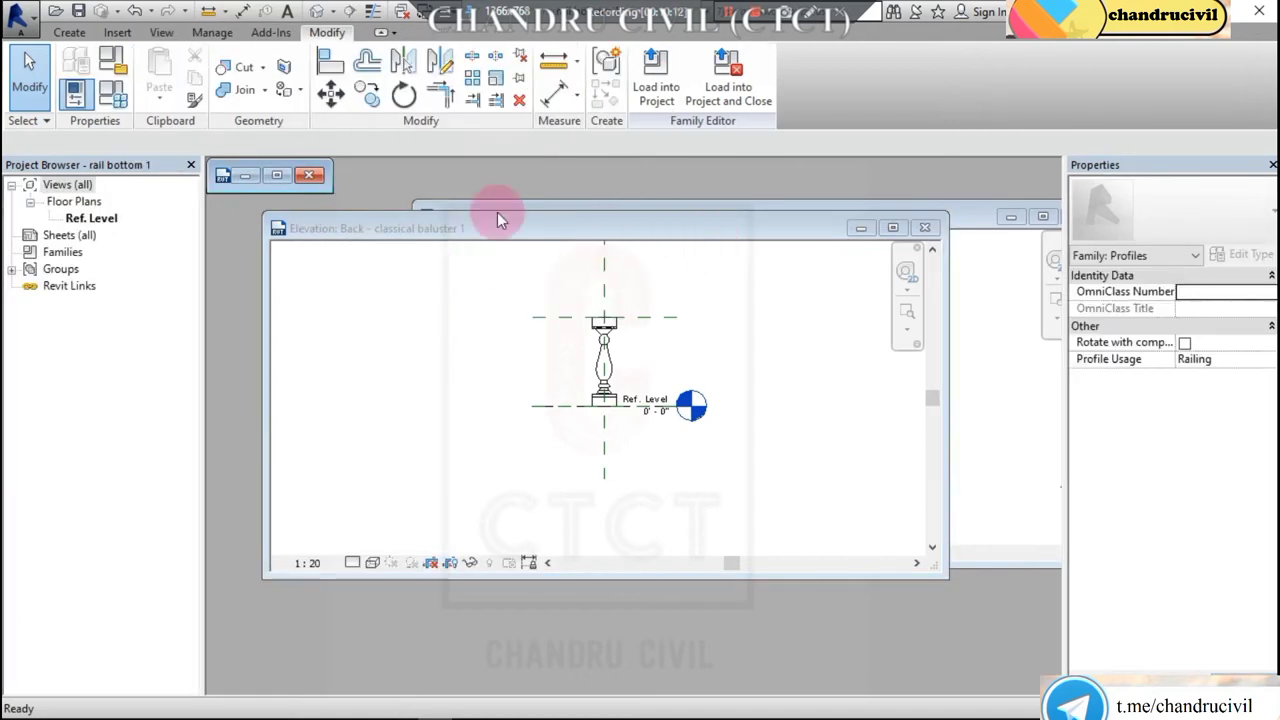
{"action": "left_click", "coordinate": [278, 178]}
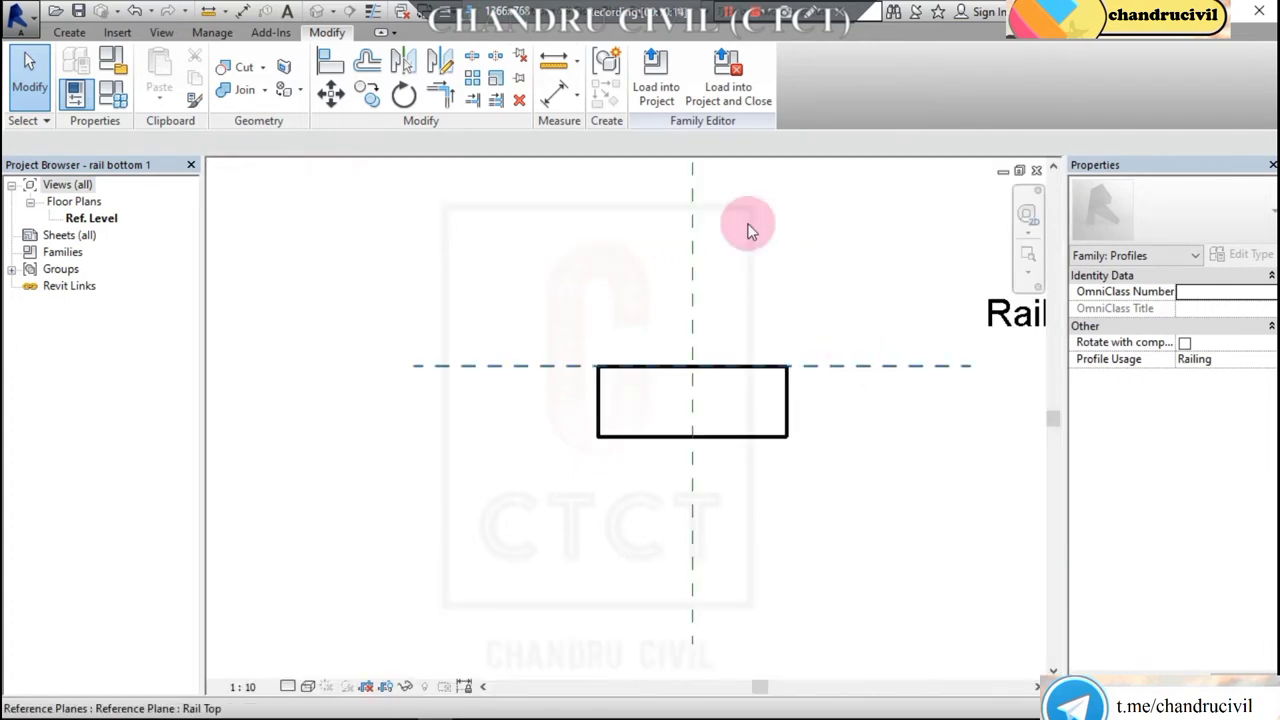
{"action": "left_click", "coordinate": [655, 88]}
{"action": "left_click", "coordinate": [511, 308]}
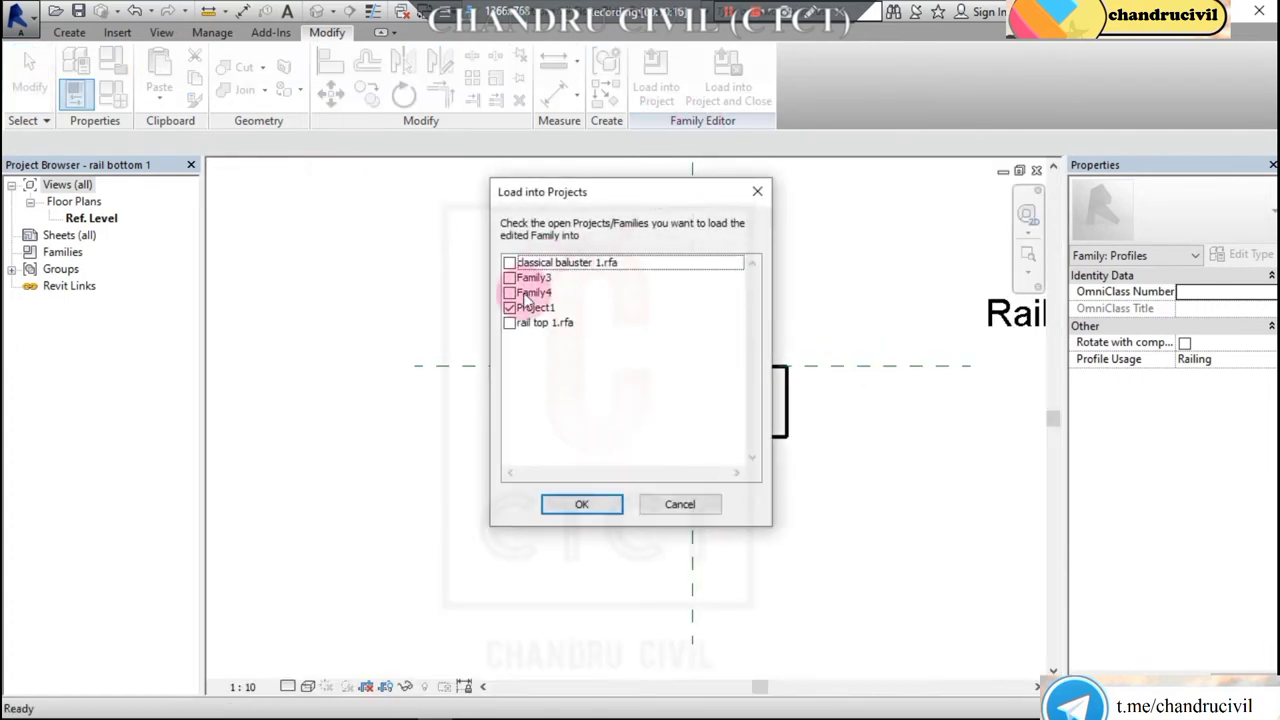
{"action": "left_click", "coordinate": [580, 502]}
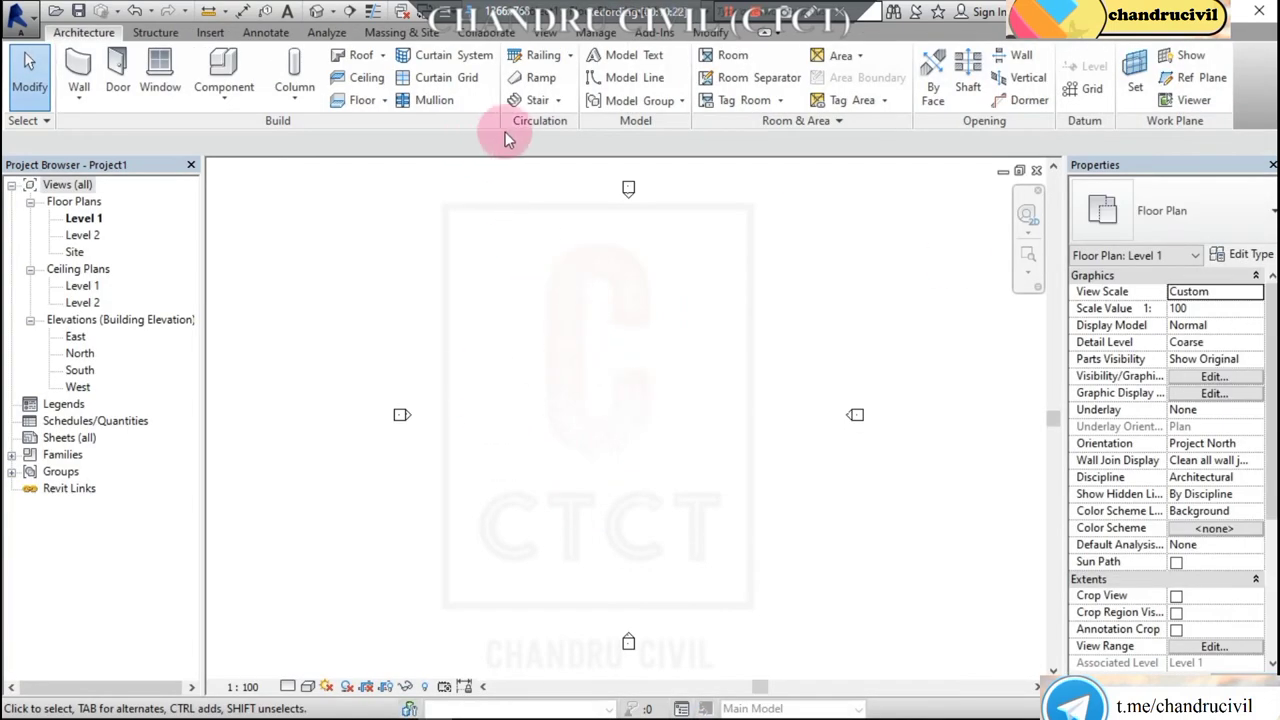
Start a railing Sketch Path on Level 1 and draw the opening straight run.
{"action": "left_click", "coordinate": [570, 55]}
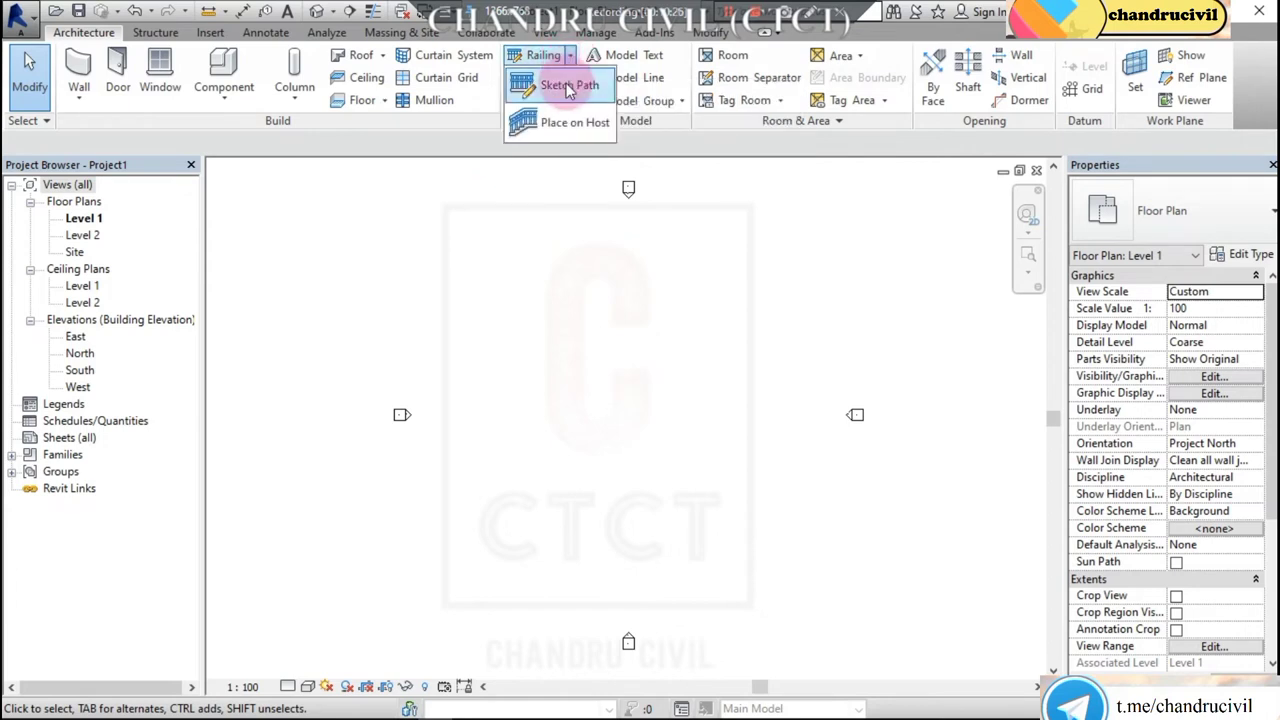
{"action": "left_click", "coordinate": [568, 88]}
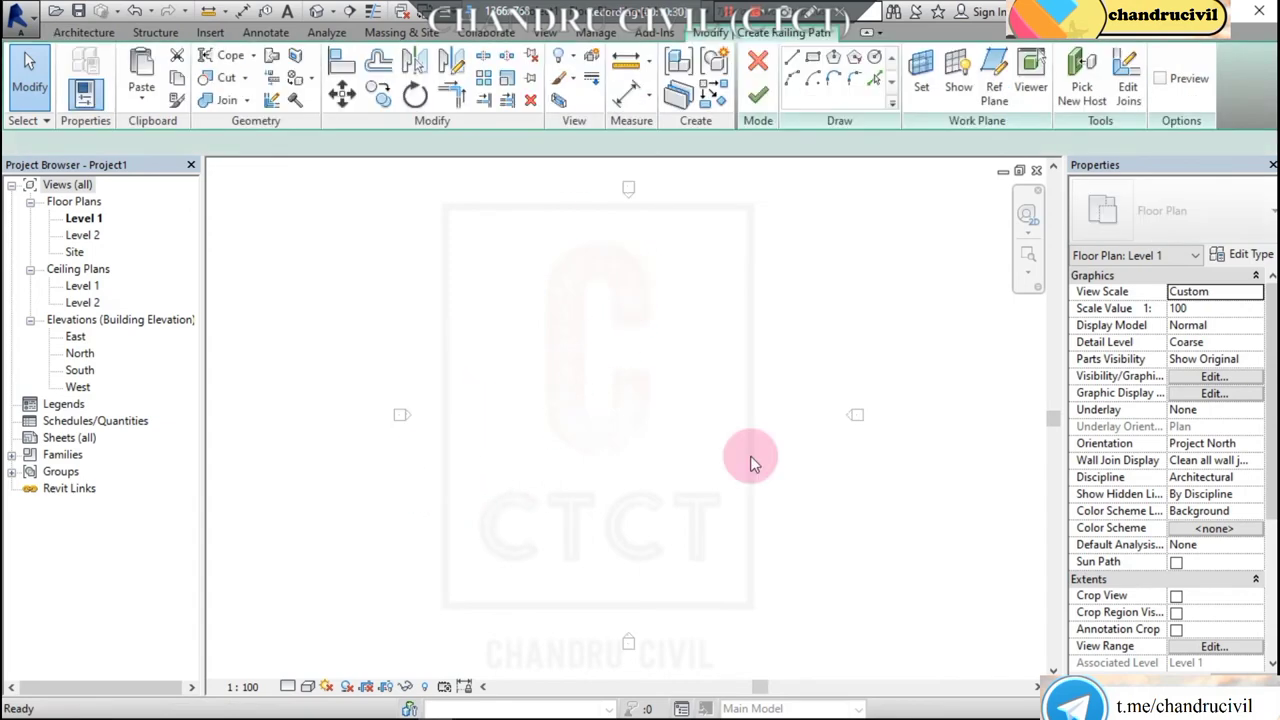
{"action": "scroll", "coordinate": [750, 431], "scroll_direction": "up", "scroll_amount": 2}
{"action": "left_click", "coordinate": [790, 58]}
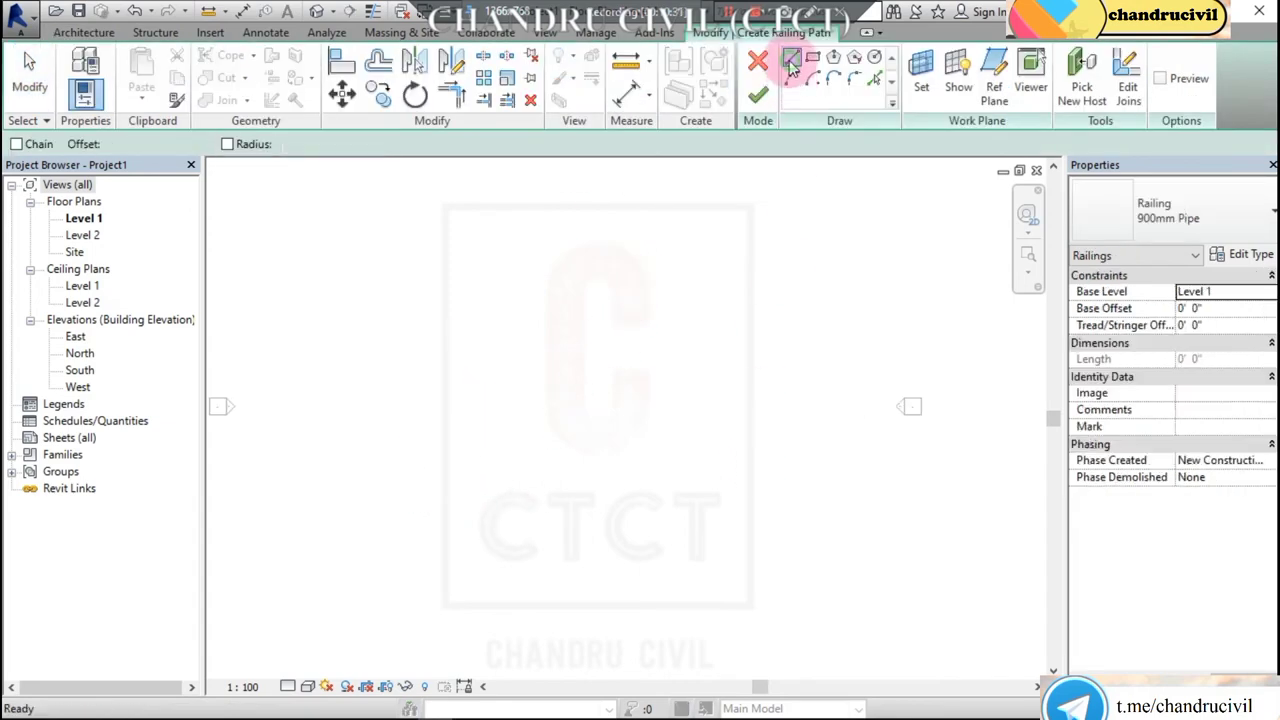
{"action": "left_click", "coordinate": [423, 375]}
{"action": "left_click", "coordinate": [422, 320]}
{"action": "left_click", "coordinate": [507, 320]}
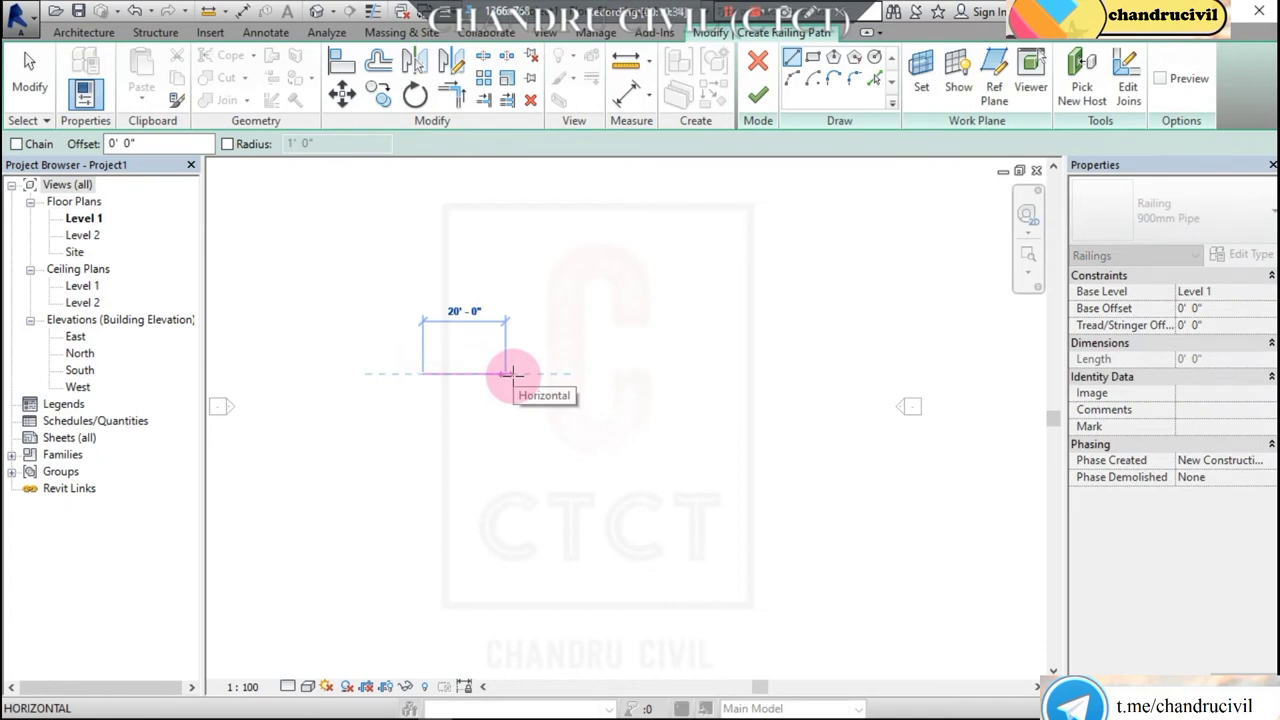
{"action": "type", "text": "10"}
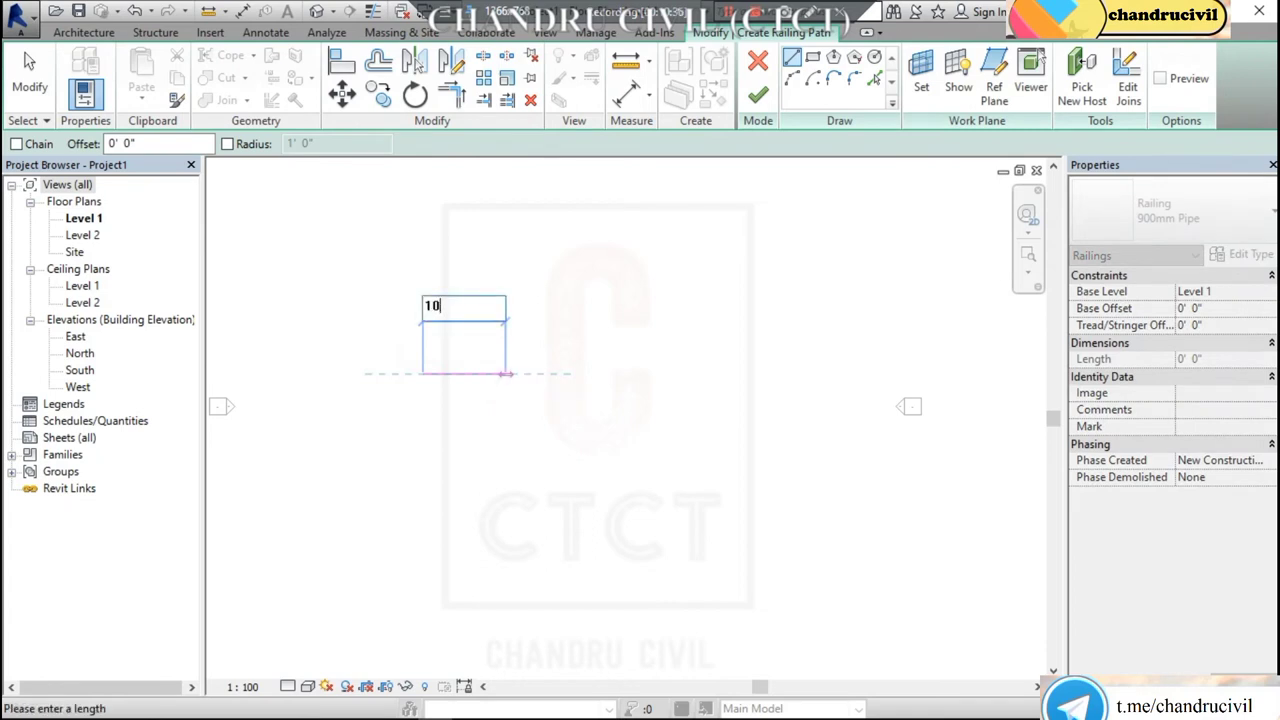
{"action": "key", "text": "Return"}
{"action": "scroll", "coordinate": [408, 329], "scroll_direction": "up", "scroll_amount": 1}
{"action": "scroll", "coordinate": [544, 408], "scroll_direction": "up", "scroll_amount": 1}
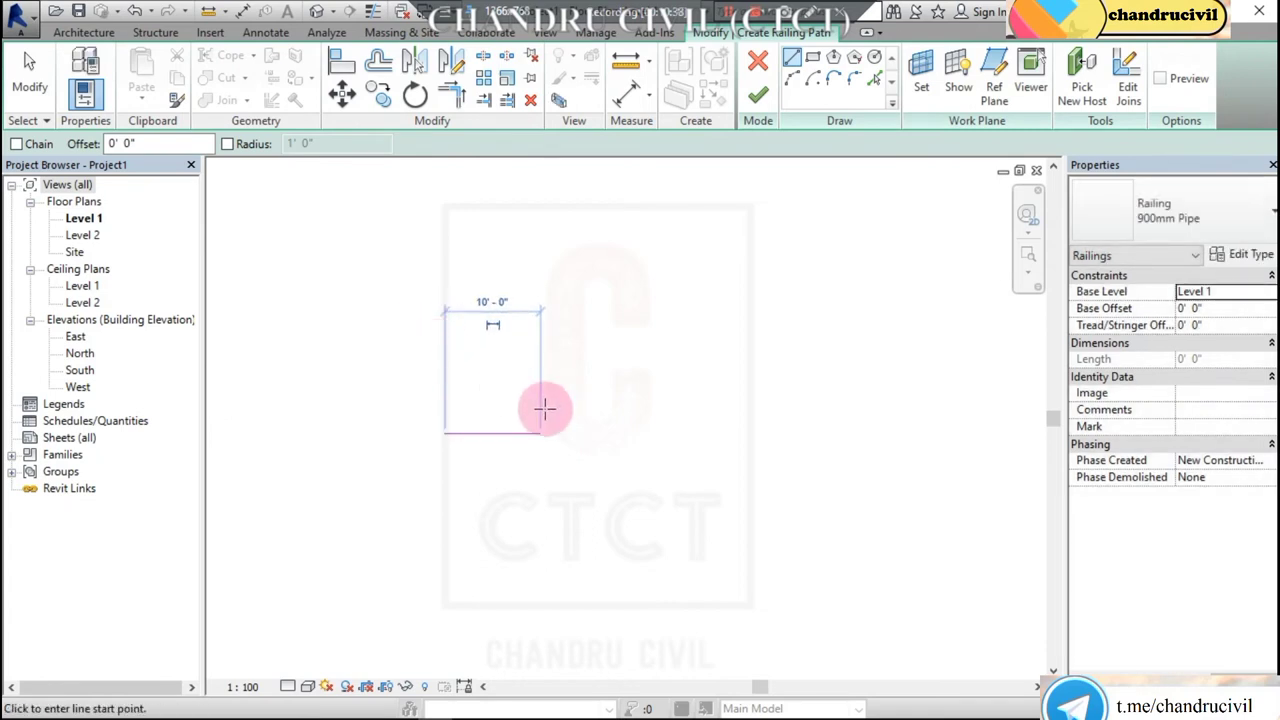
{"action": "scroll", "coordinate": [544, 408], "scroll_direction": "up", "scroll_amount": 4}
{"action": "middle_click_drag", "start_coordinate": [634, 437], "coordinate": [663, 371]}
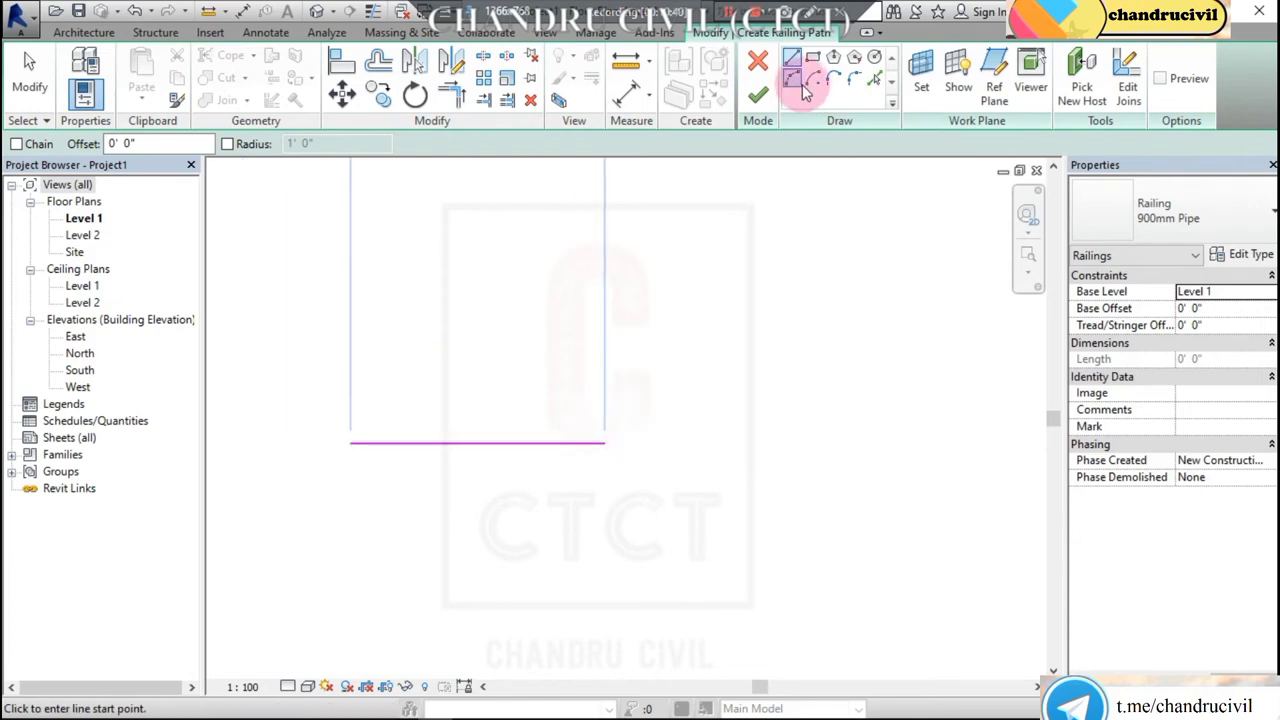
Add a 5' radius semicircular arc from the end of the line.
{"action": "left_click", "coordinate": [796, 80]}
{"action": "left_click", "coordinate": [604, 442]}
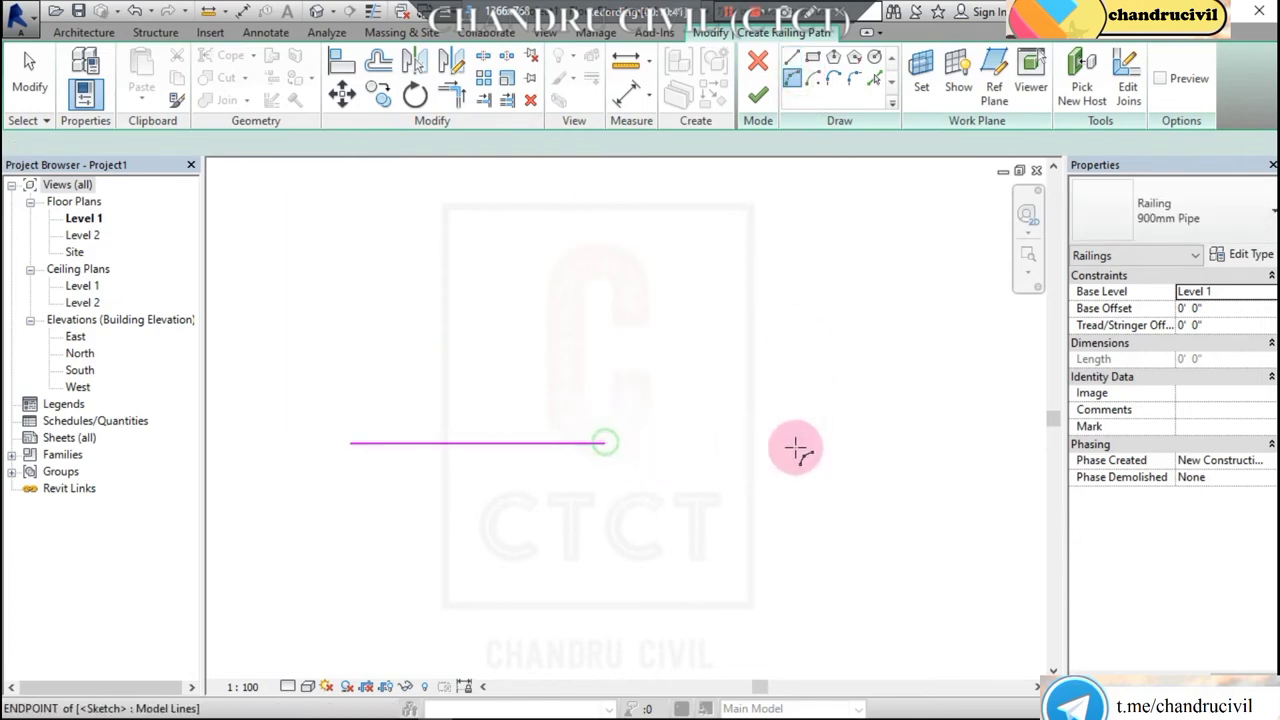
{"action": "left_click", "coordinate": [849, 444]}
{"action": "left_click", "coordinate": [823, 357]}
{"action": "middle_click_drag", "start_coordinate": [823, 357], "coordinate": [657, 323]}
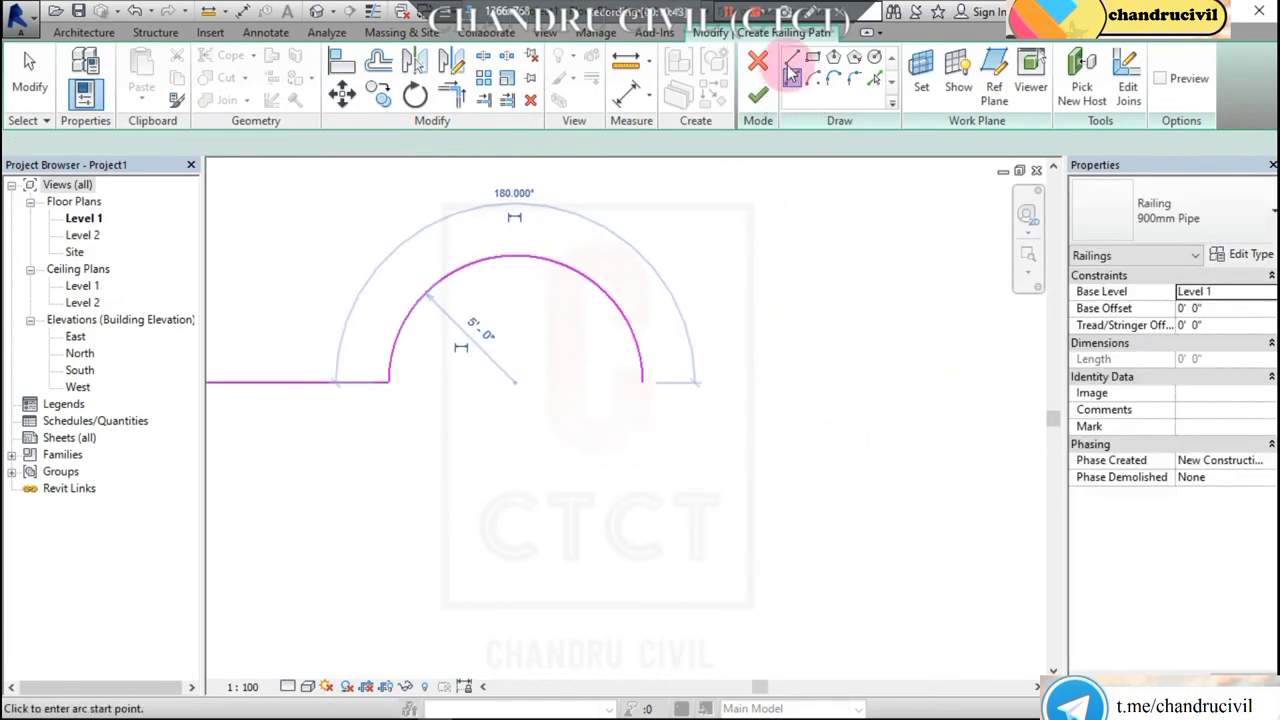
Draw a 10' straight run from the arc's end and finish the path lines.
{"action": "left_click", "coordinate": [790, 60]}
{"action": "left_click", "coordinate": [642, 381]}
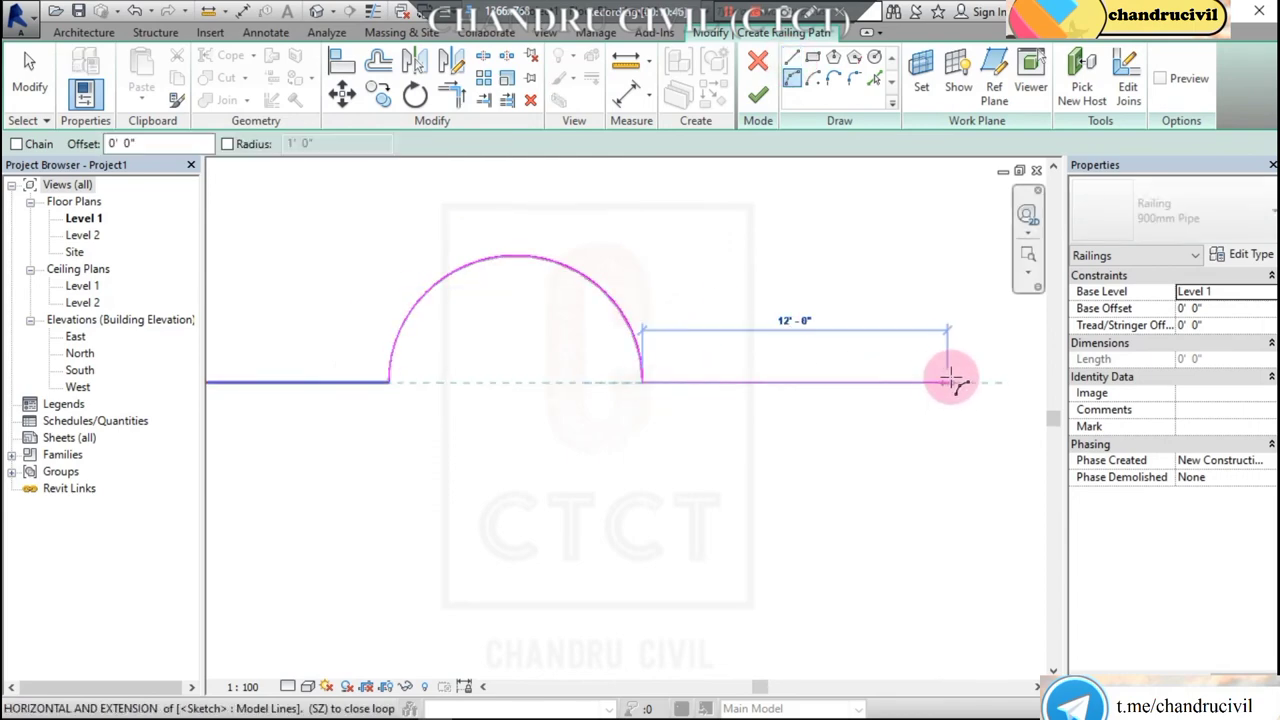
{"action": "type", "text": "10"}
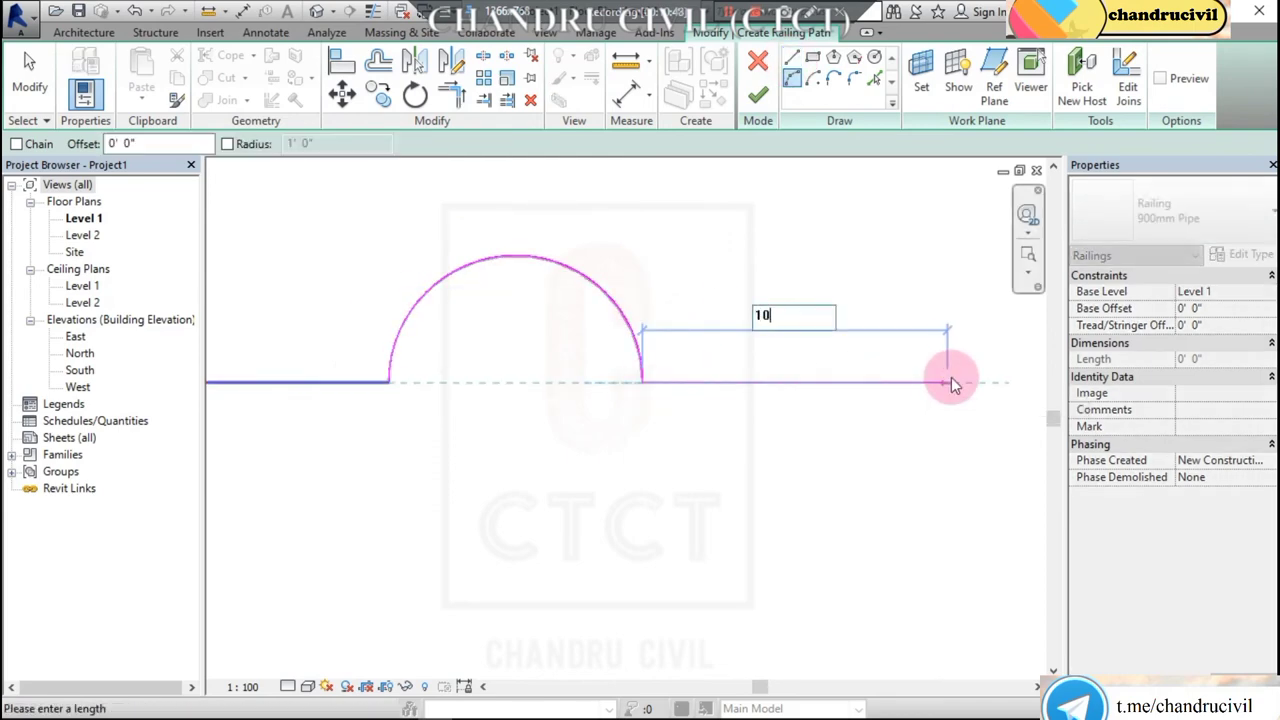
{"action": "key", "text": "Return"}
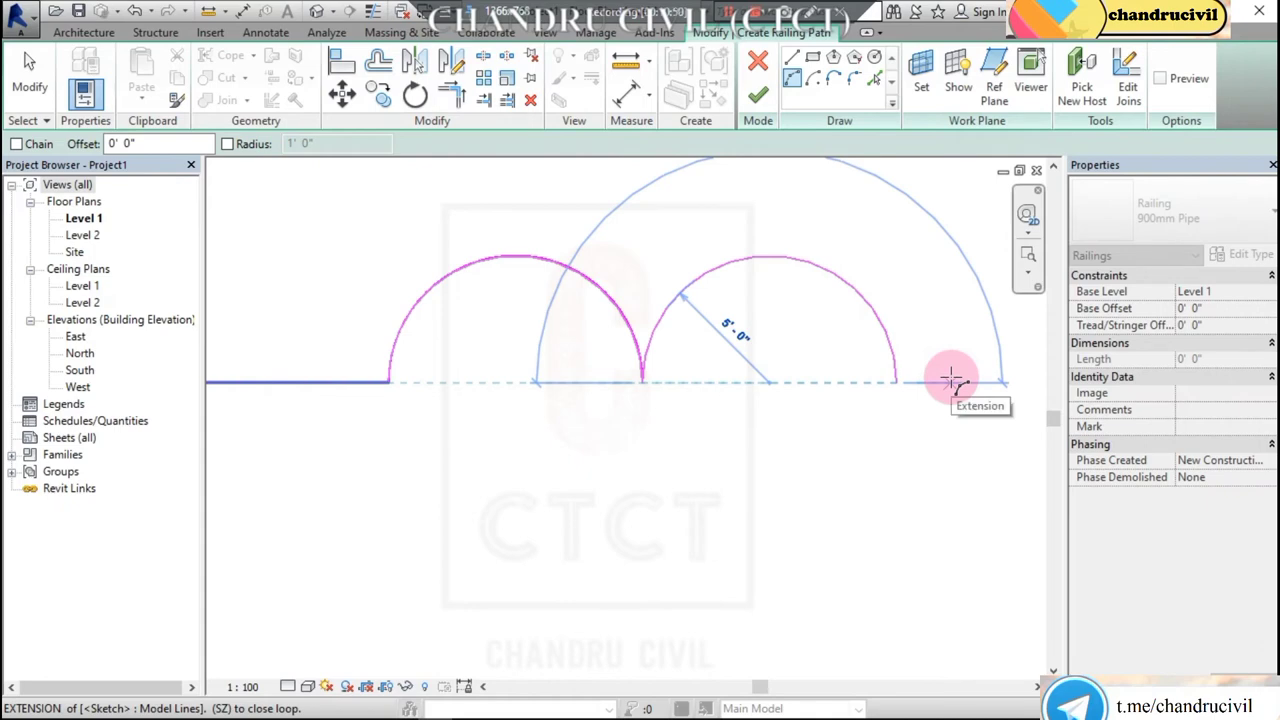
{"action": "key", "text": "Escape"}
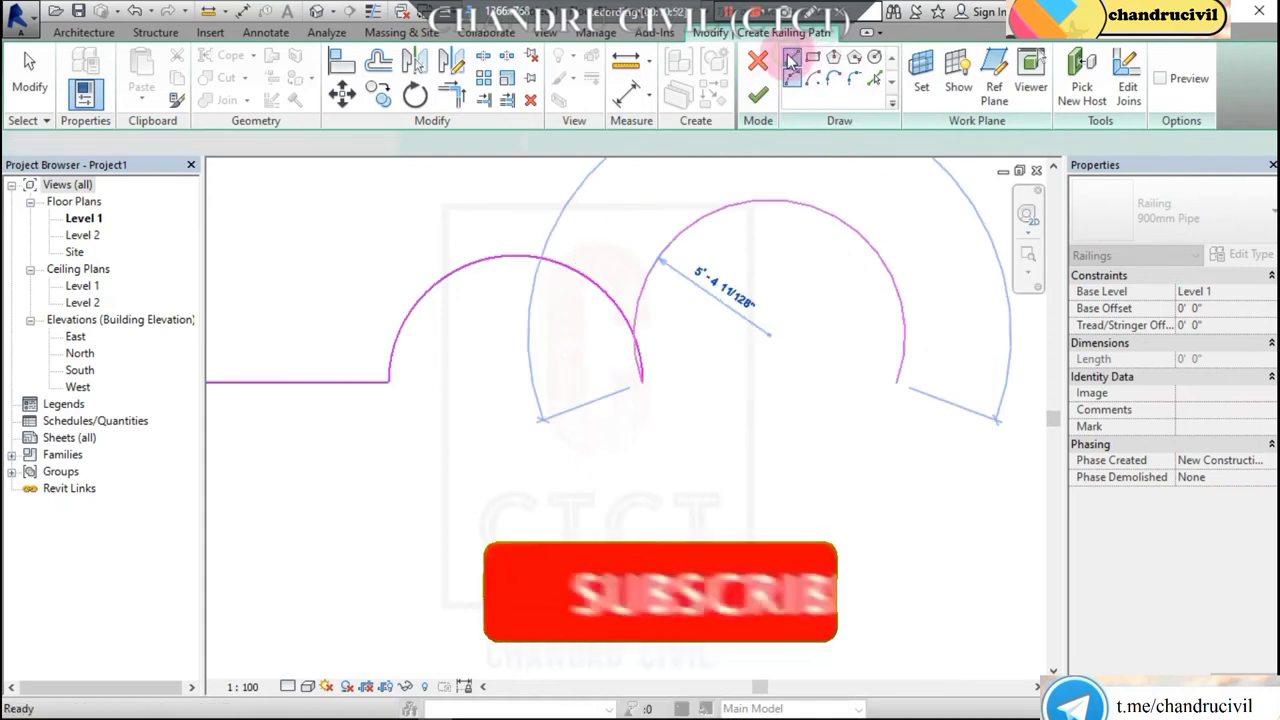
{"action": "key", "text": "Escape"}
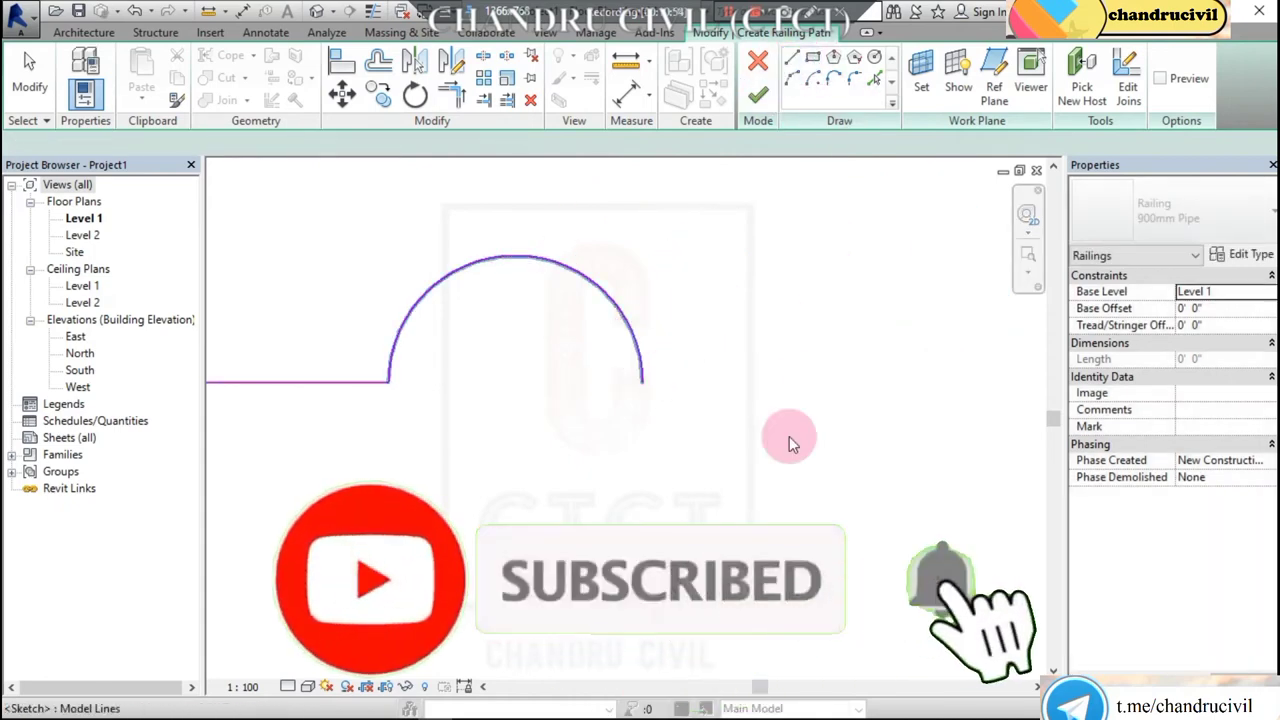
{"action": "key", "text": "Escape"}
{"action": "left_click", "coordinate": [791, 57]}
{"action": "left_click", "coordinate": [642, 381]}
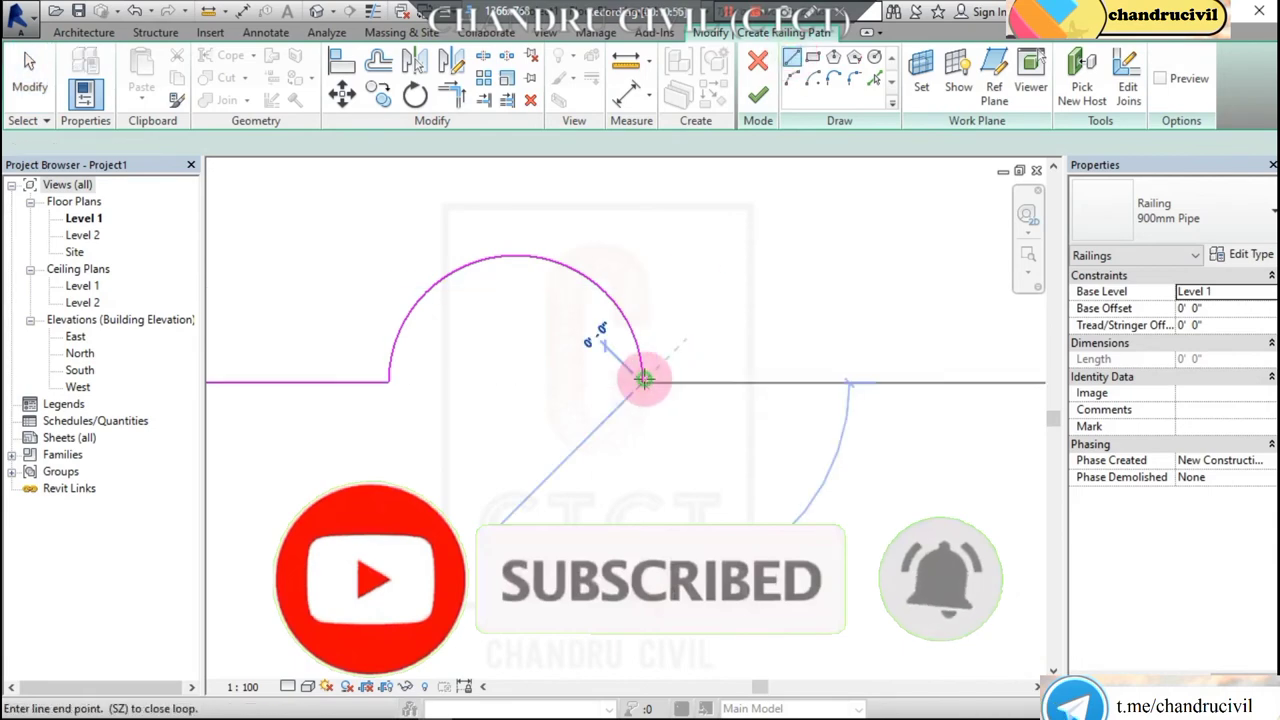
{"action": "left_click", "coordinate": [898, 381]}
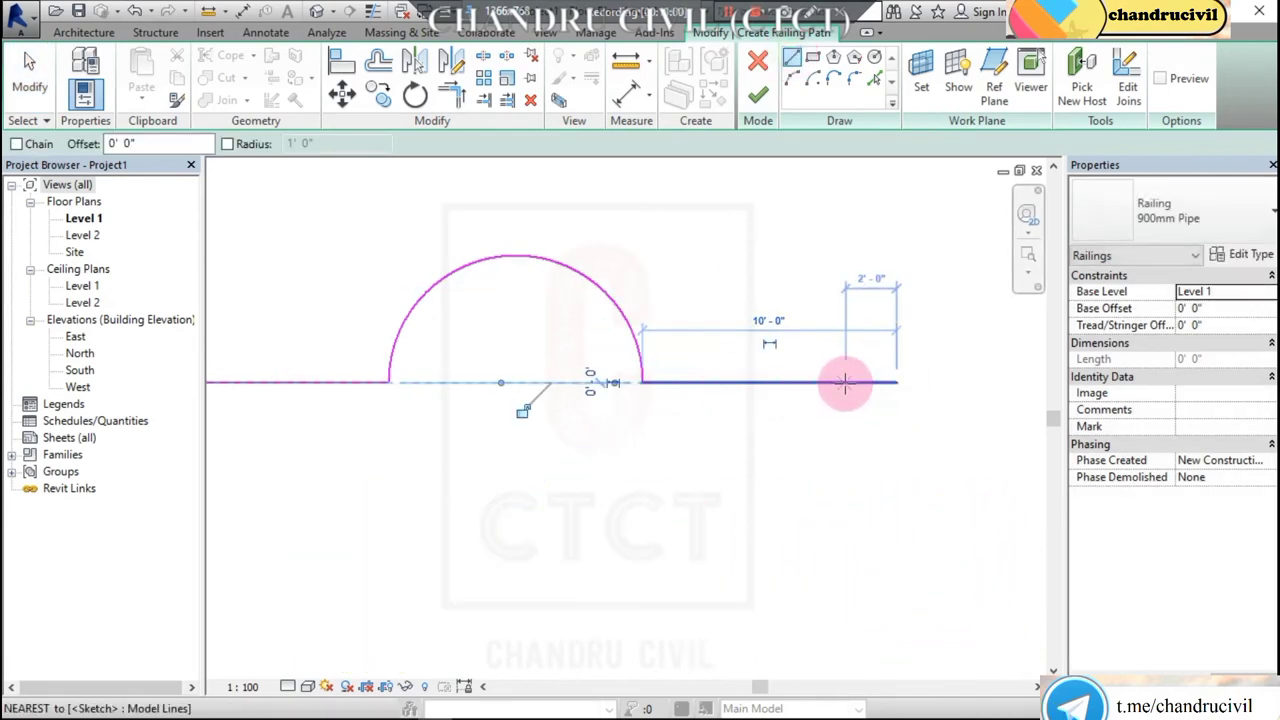
{"action": "key", "text": "Escape"}
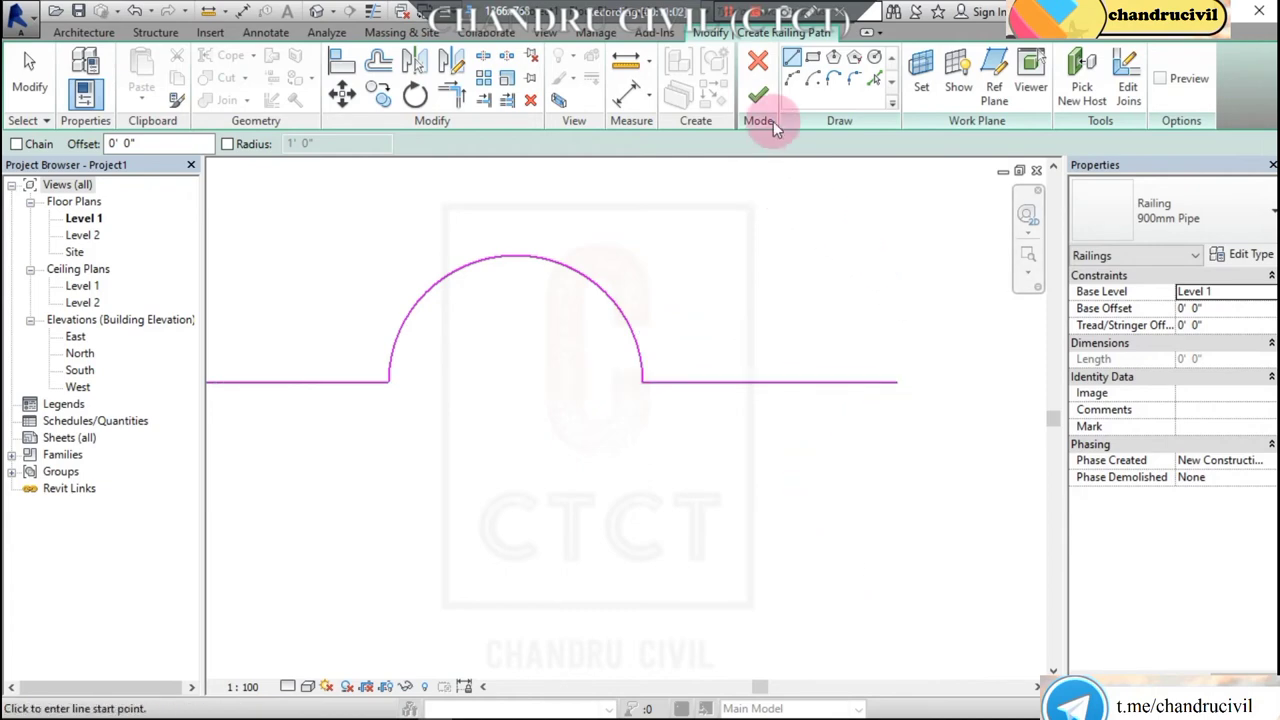
Duplicate the 900mm Pipe railing type as a new type named 'claasical blster'.
{"action": "left_click", "coordinate": [1257, 256]}
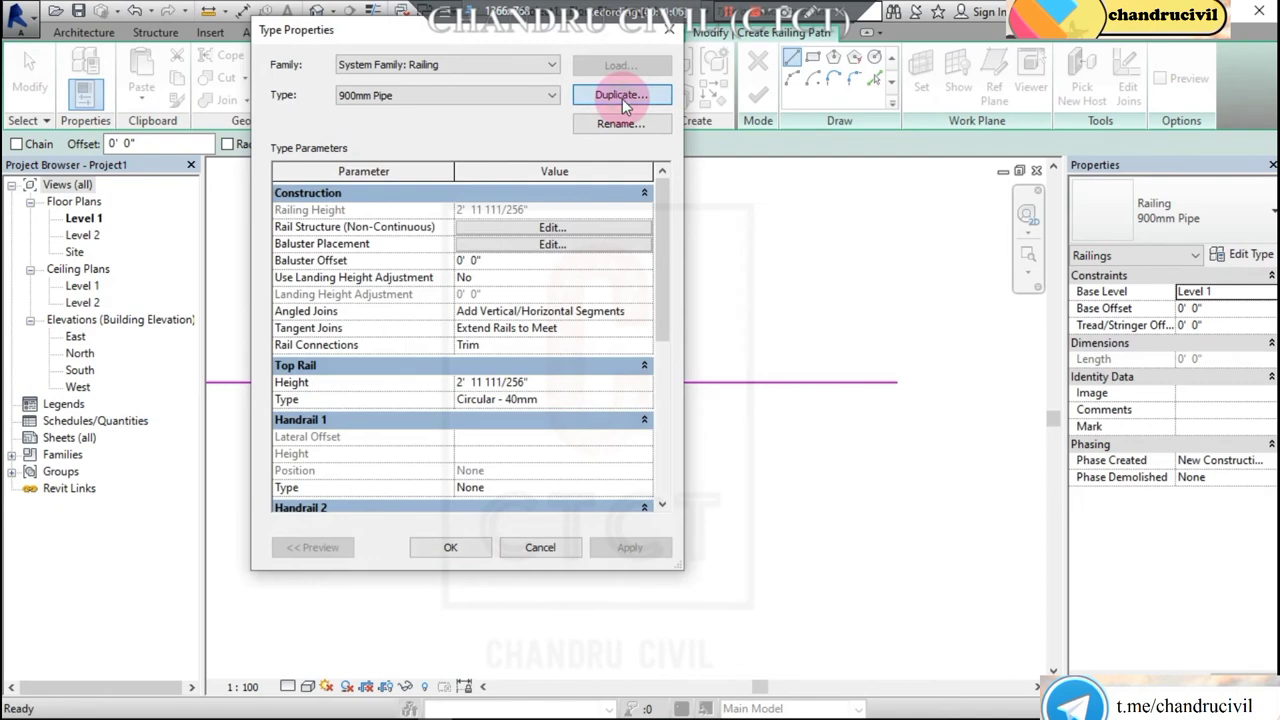
{"action": "left_click", "coordinate": [622, 96]}
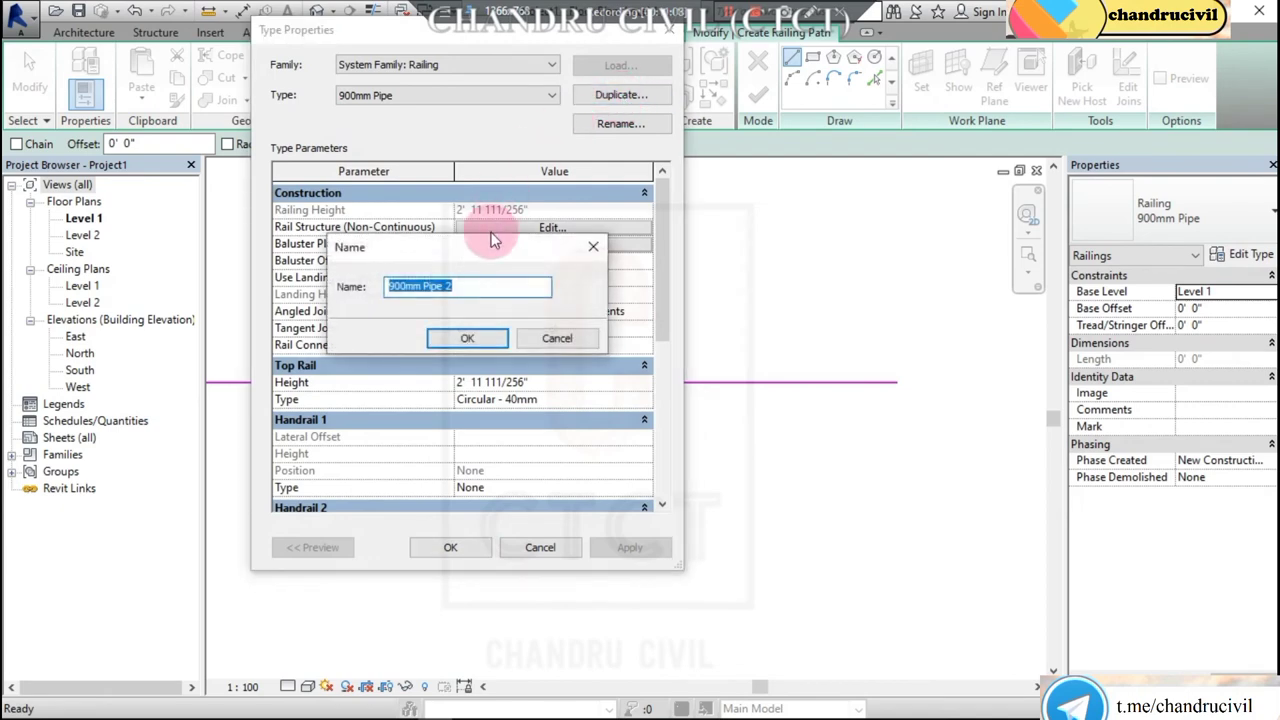
{"action": "type", "text": "123"}
{"action": "type", "text": "claasical blster"}
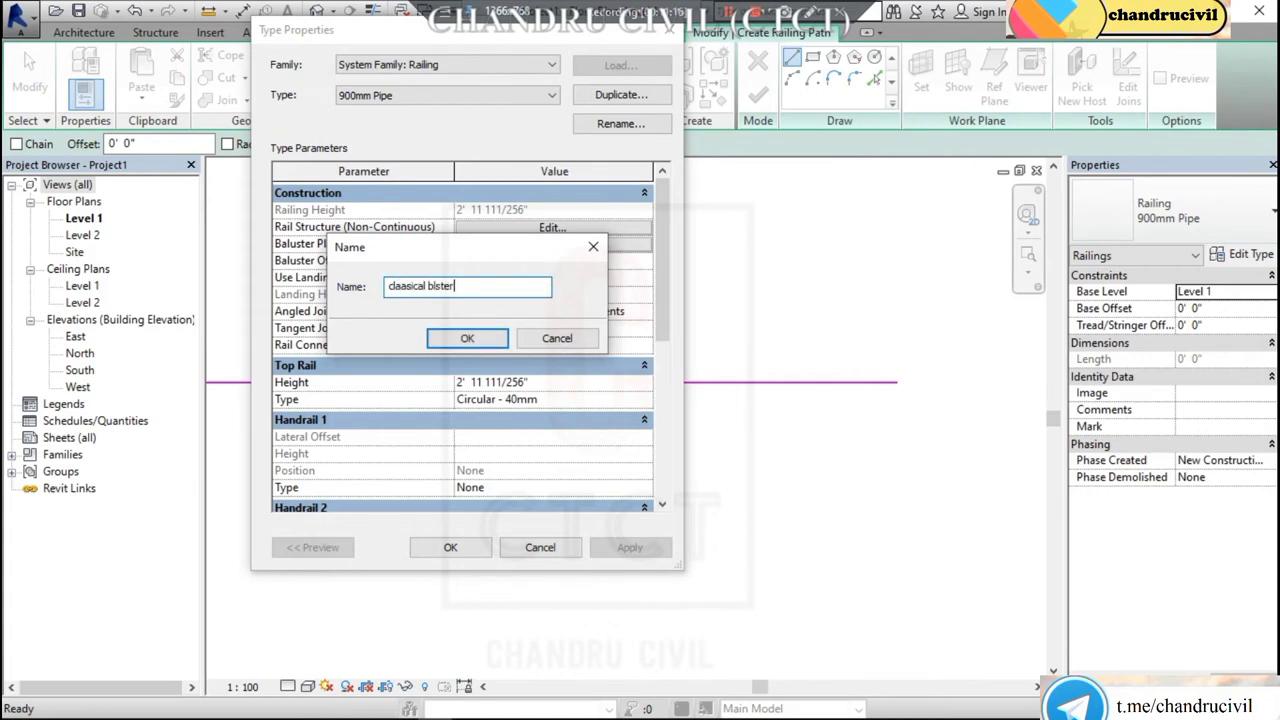
{"action": "left_click", "coordinate": [486, 282]}
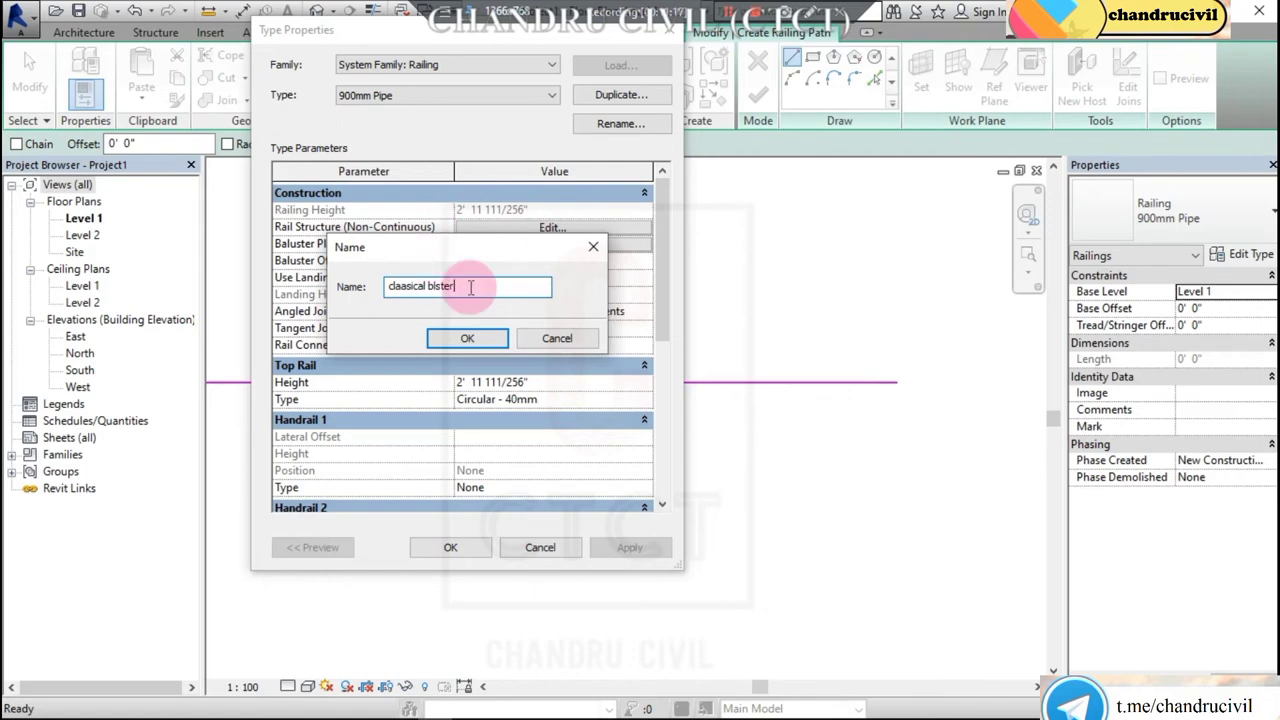
{"action": "left_click", "coordinate": [468, 338]}
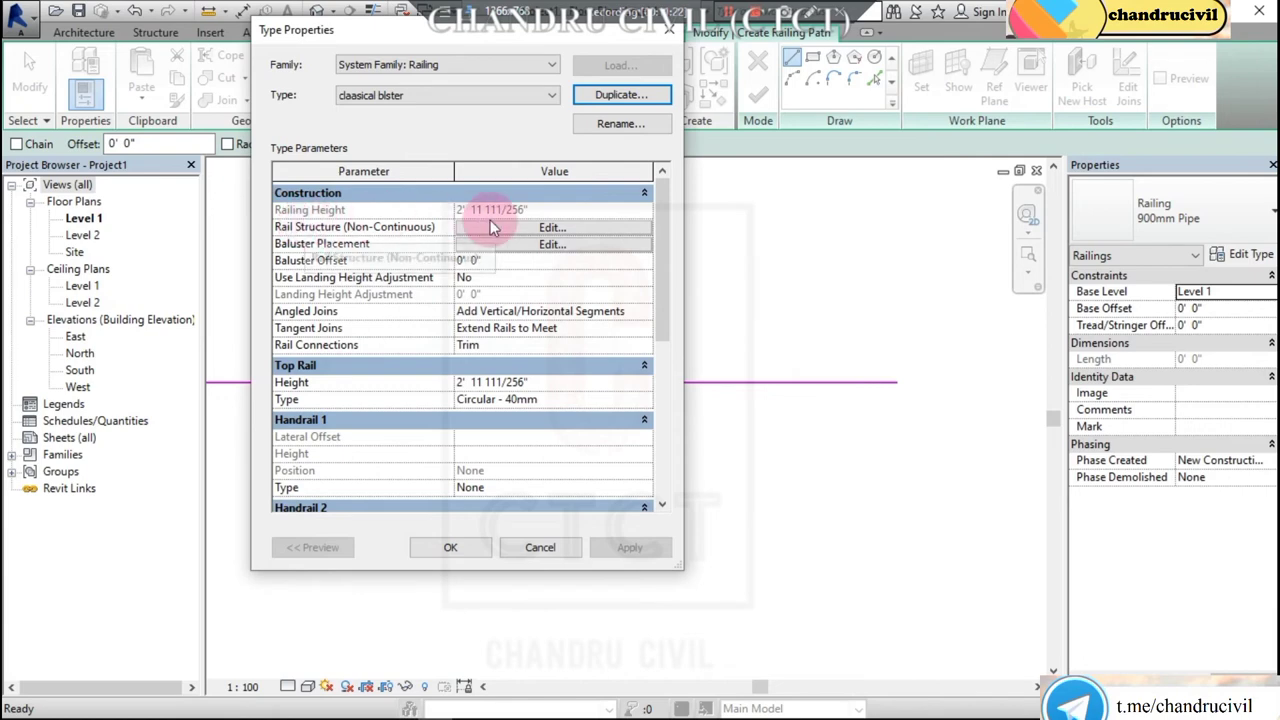
Delete the six existing rails from the rail structure and insert two new rails.
{"action": "left_click", "coordinate": [548, 229]}
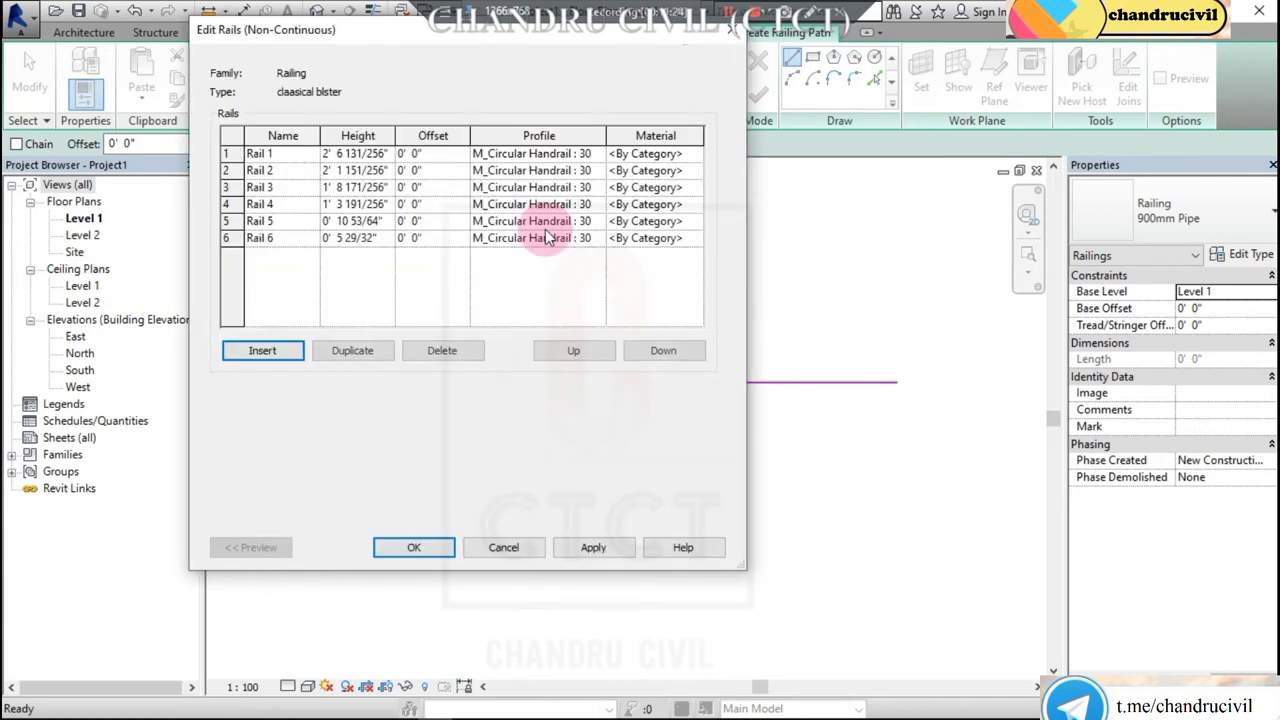
{"action": "left_click", "coordinate": [264, 155]}
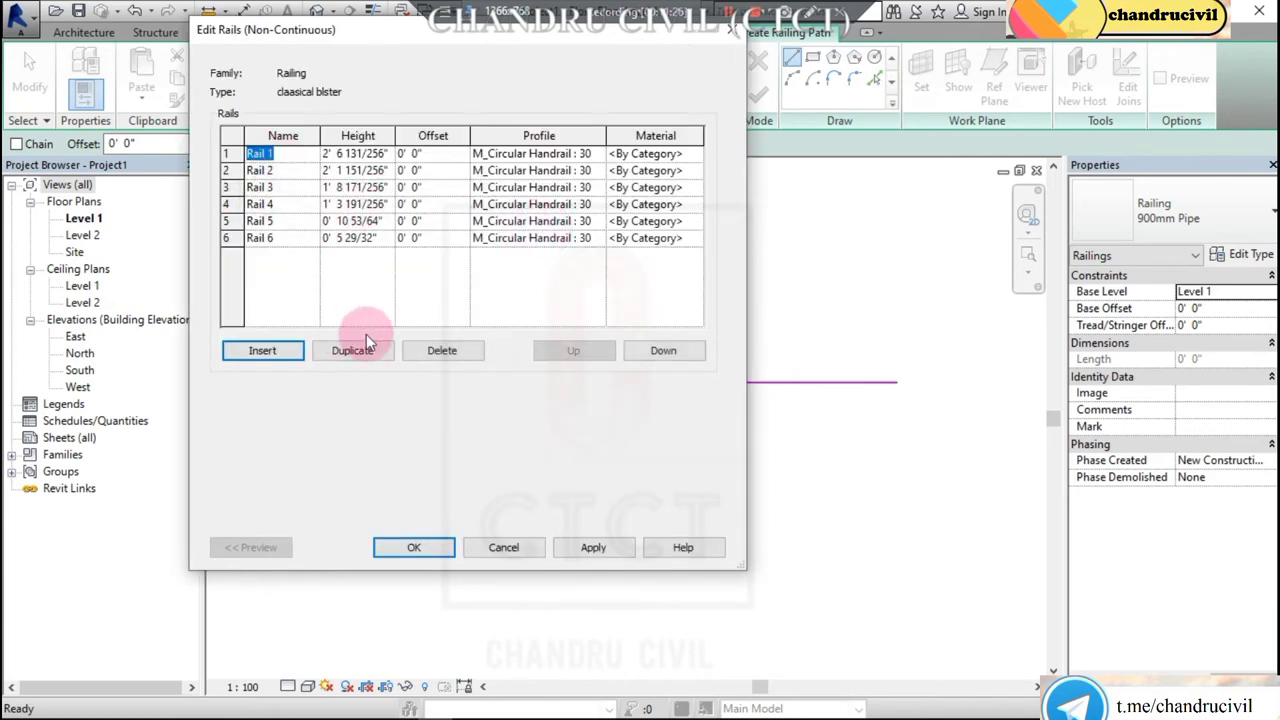
{"action": "left_click", "coordinate": [449, 355]}
{"action": "left_click", "coordinate": [449, 355]}
{"action": "left_click", "coordinate": [449, 355]}
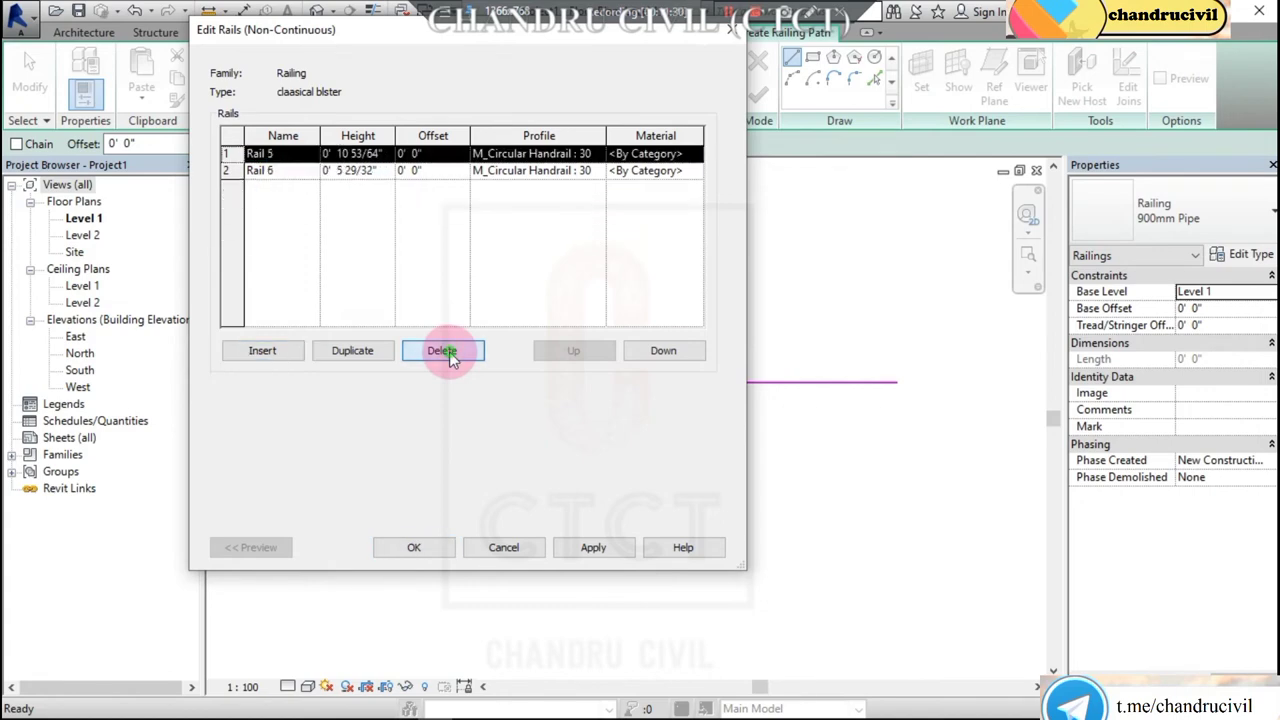
{"action": "left_click", "coordinate": [449, 355]}
{"action": "left_click", "coordinate": [449, 355]}
{"action": "left_click", "coordinate": [261, 352]}
{"action": "left_click", "coordinate": [261, 352]}
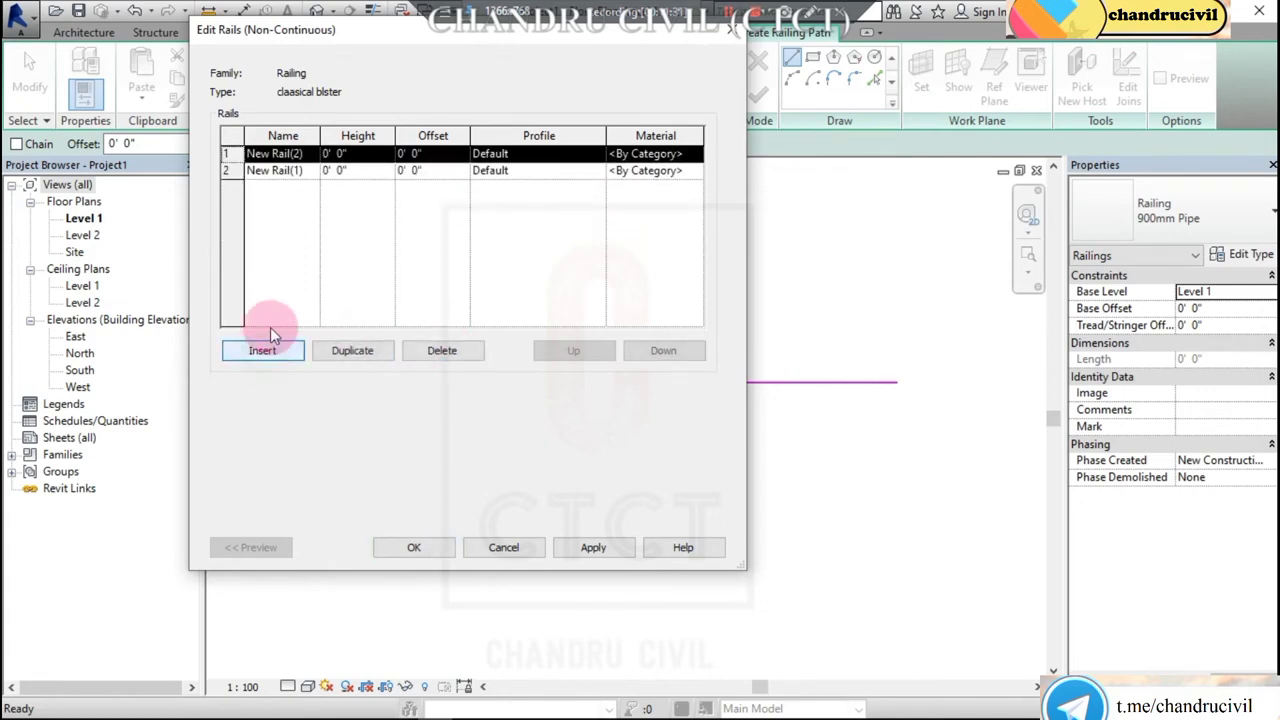
{"action": "left_click", "coordinate": [314, 154]}
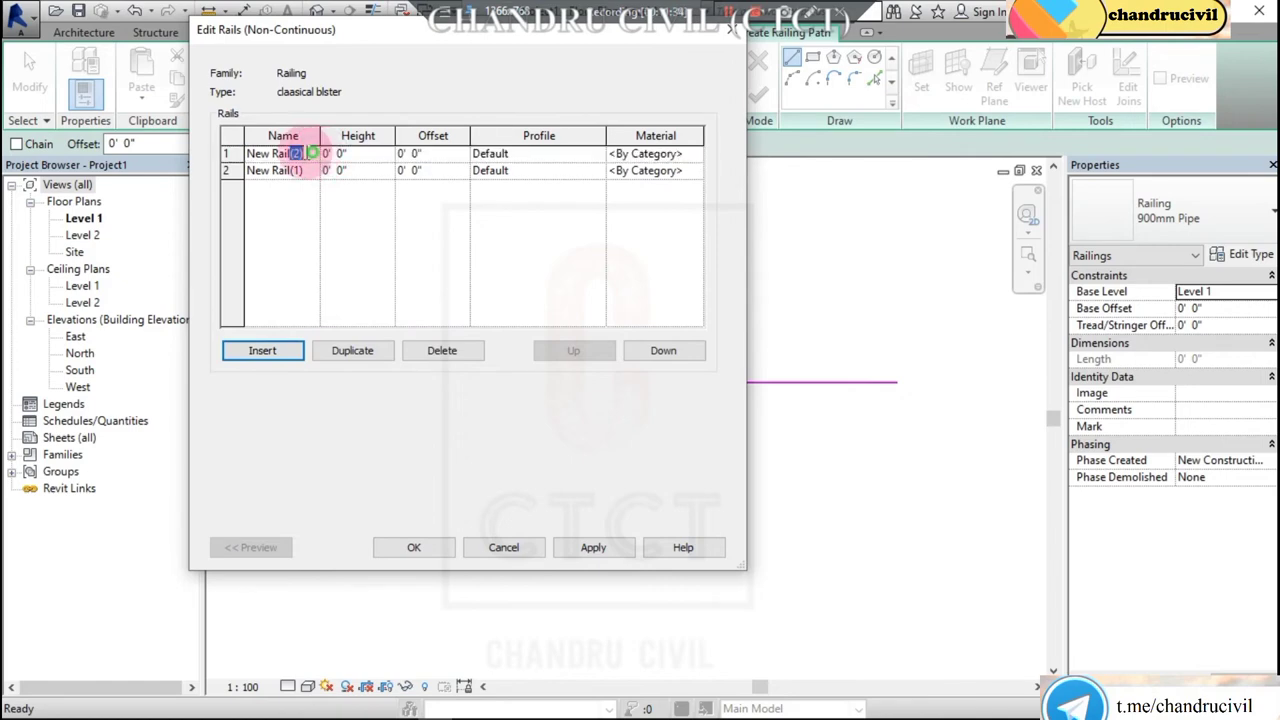
Rename the two new rails 'top' and 'bottoom'.
{"action": "left_click_drag", "start_coordinate": [313, 153], "coordinate": [248, 158]}
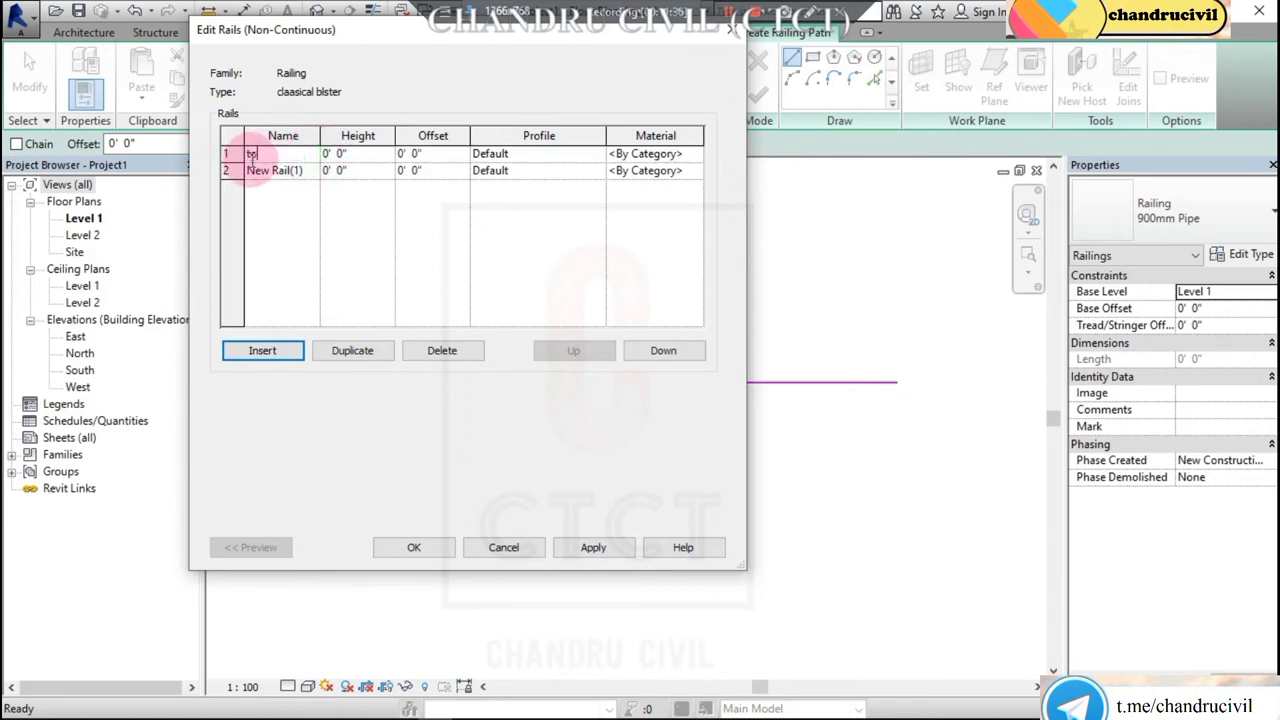
{"action": "left_click", "coordinate": [312, 168]}
{"action": "left_click", "coordinate": [251, 172]}
{"action": "type", "text": "bottom"}
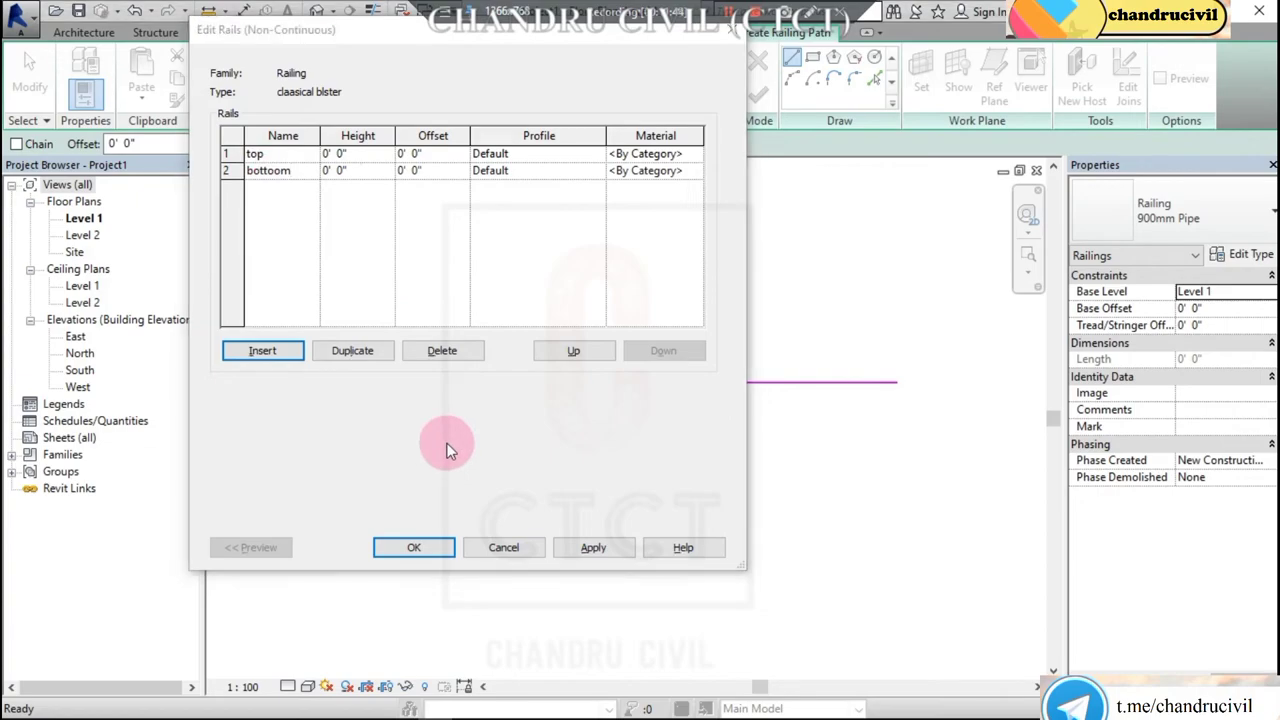
{"action": "key", "text": "alt+Tab"}
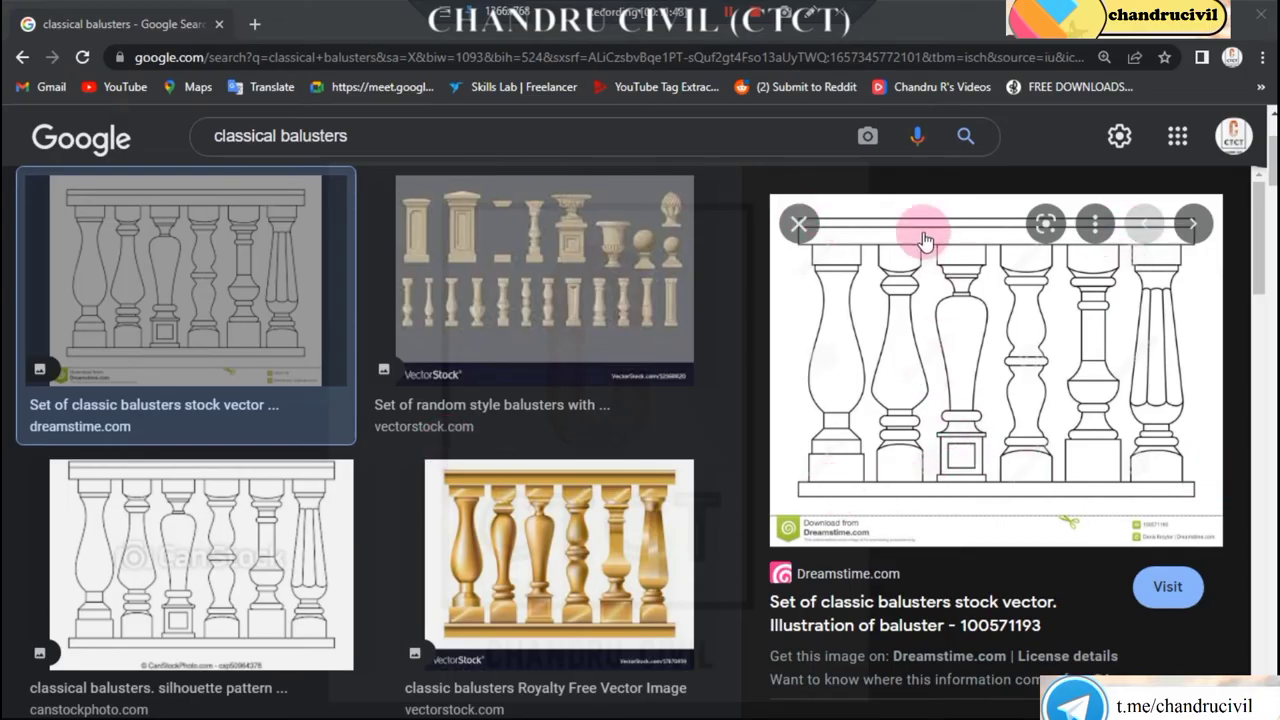
{"action": "key", "text": "alt+Tab"}
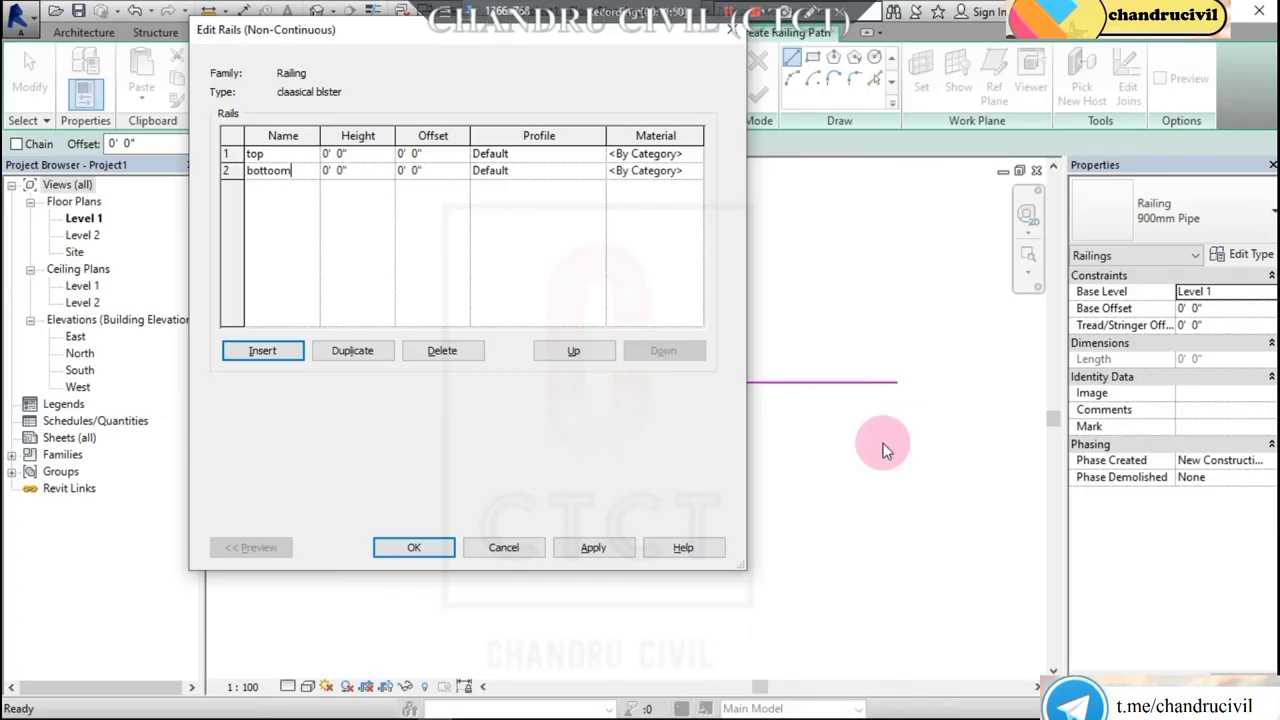
{"action": "left_click", "coordinate": [366, 170]}
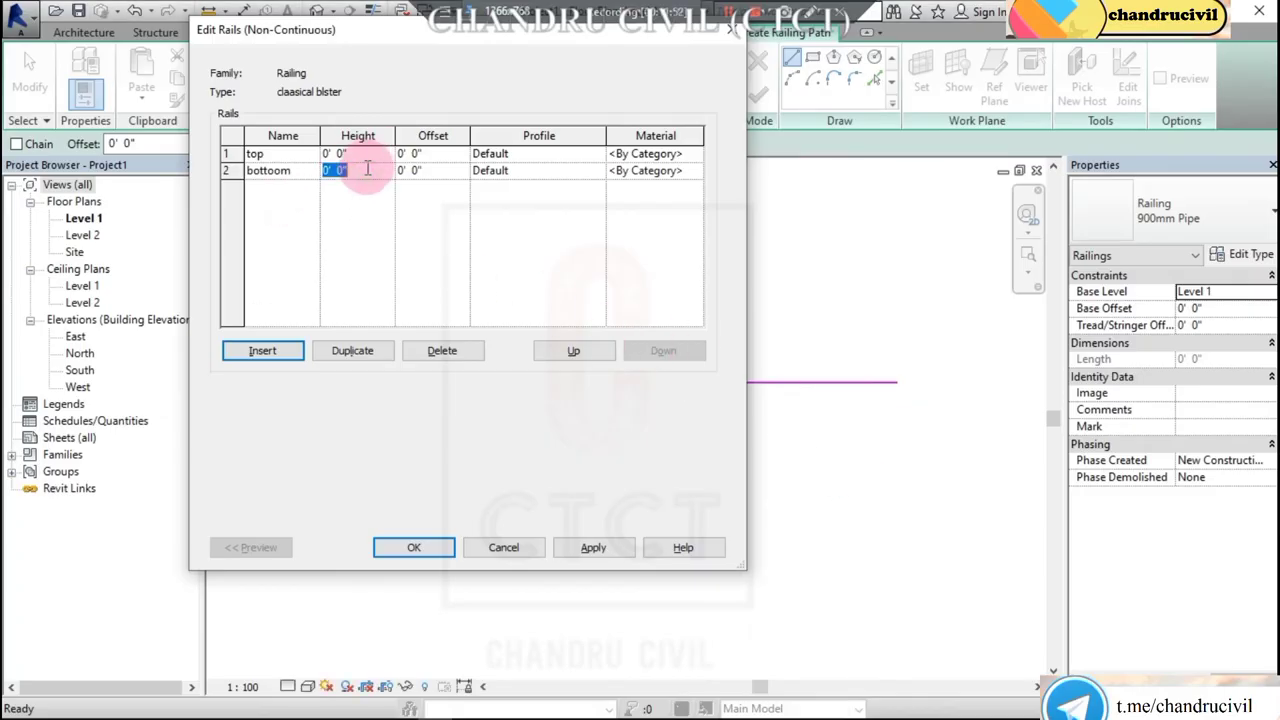
Set the top rail's height to 2' 6" and its profile to rail top 1.
{"action": "left_click", "coordinate": [359, 154]}
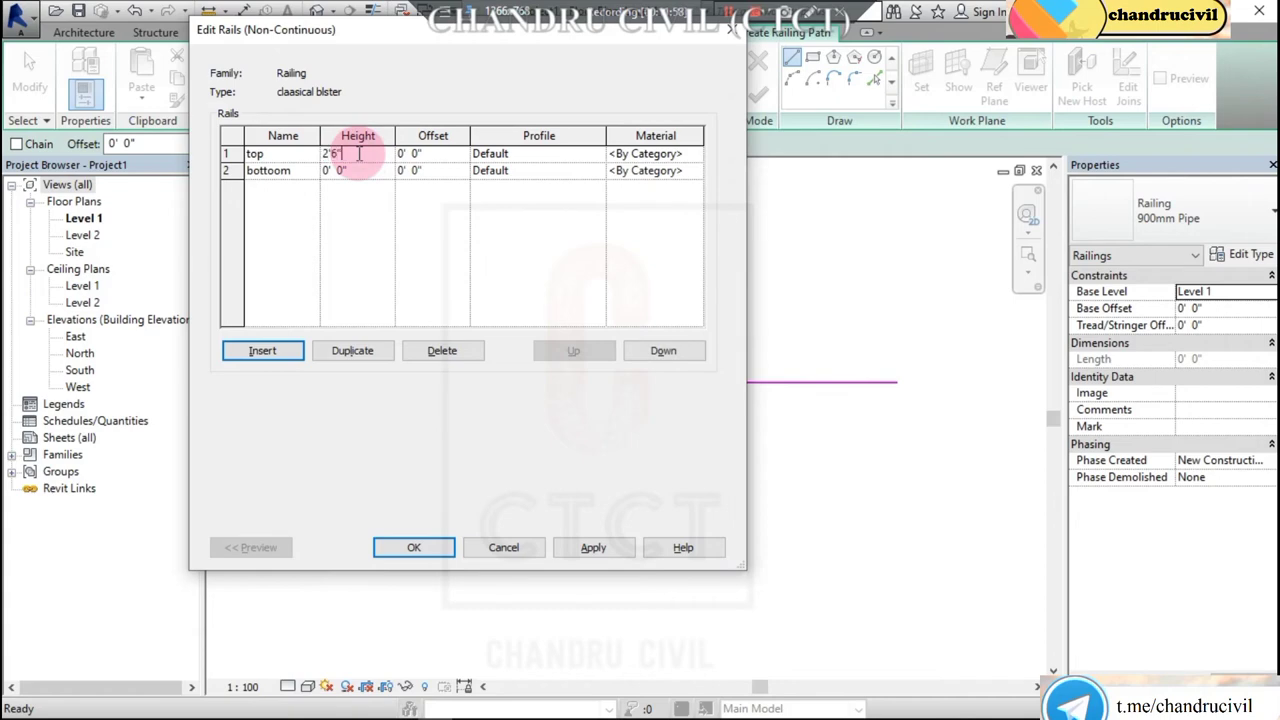
{"action": "left_click", "coordinate": [562, 155]}
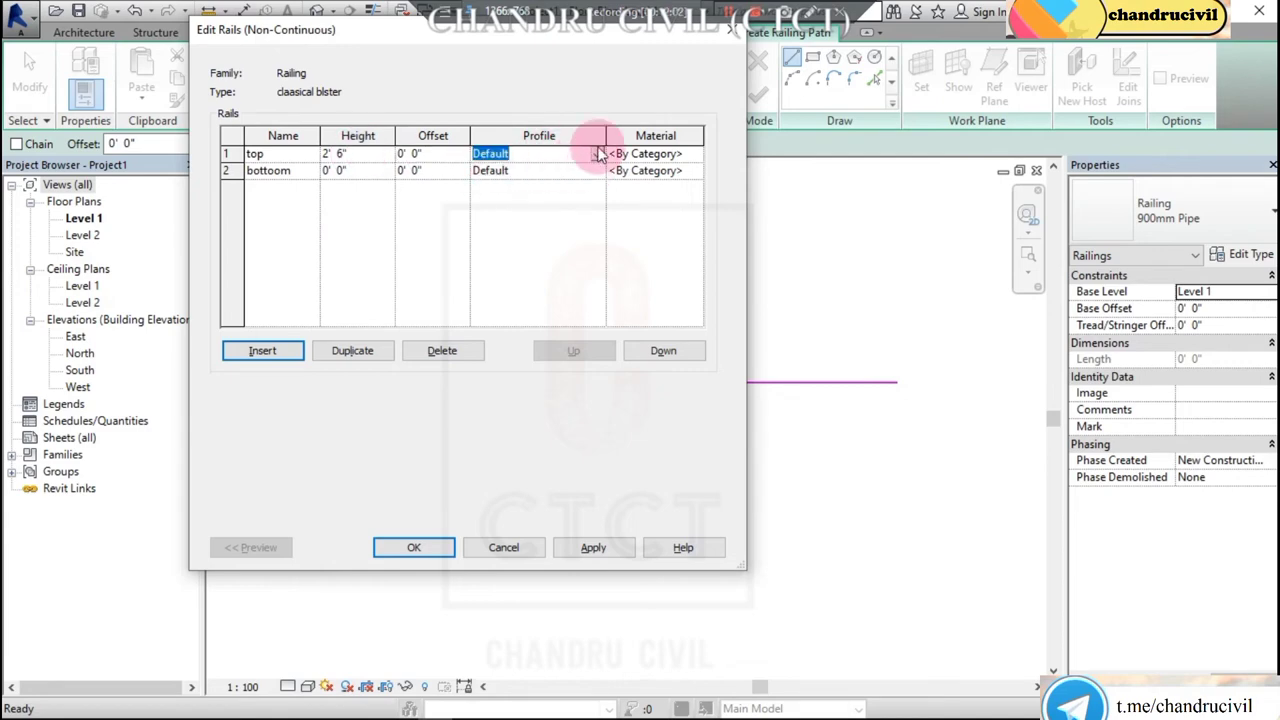
{"action": "left_click", "coordinate": [597, 155]}
{"action": "scroll", "coordinate": [530, 230], "scroll_direction": "down", "scroll_amount": 1}
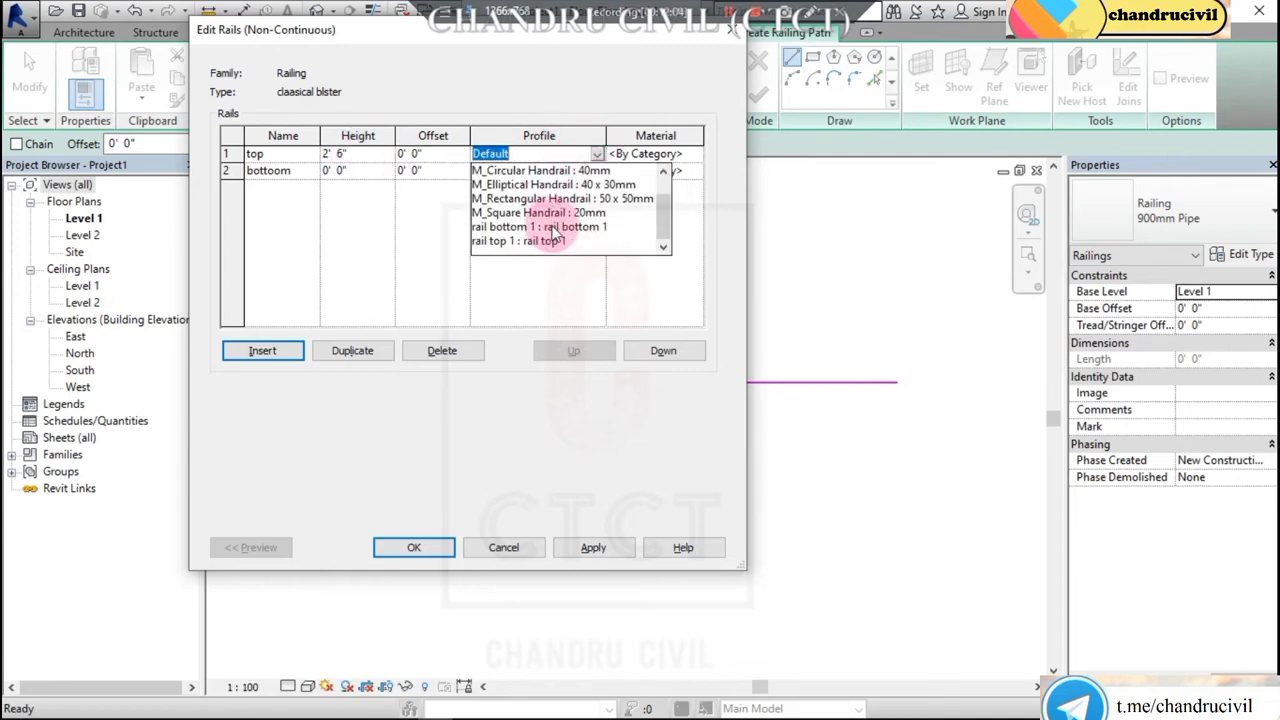
{"action": "left_click", "coordinate": [502, 242]}
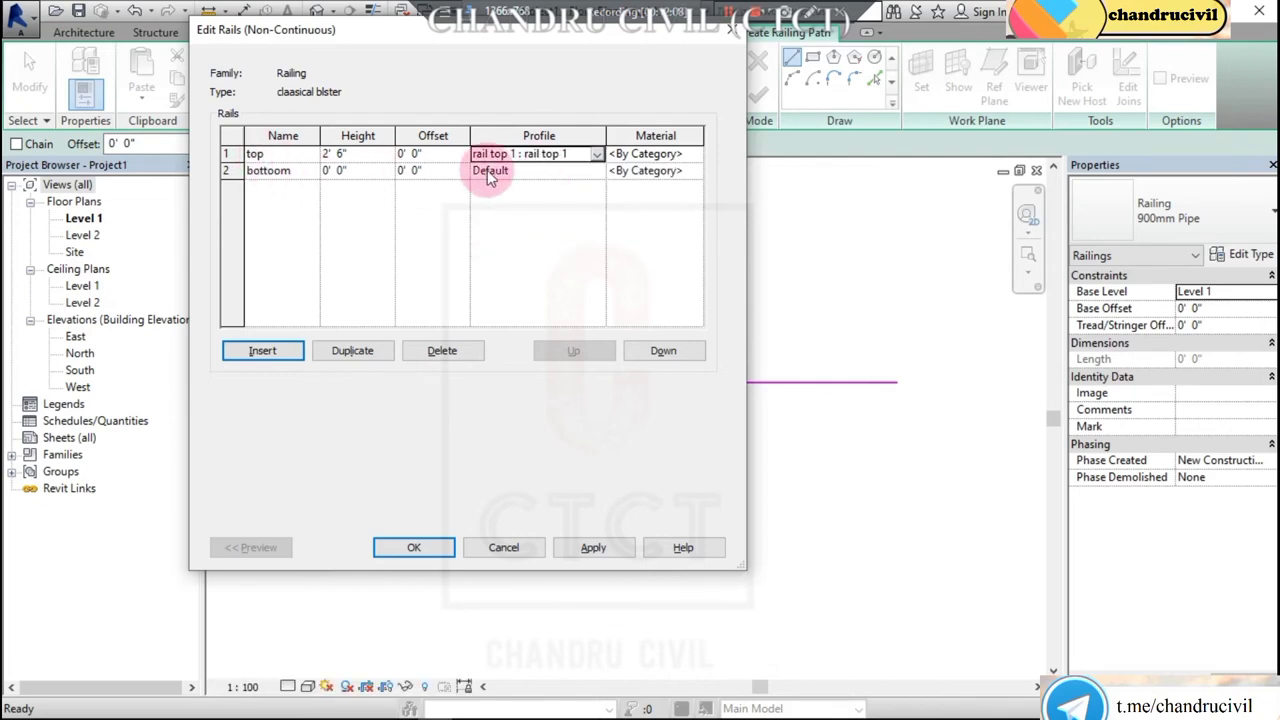
Give the bottoom rail the rail bottom 1 profile.
{"action": "left_click", "coordinate": [595, 172]}
{"action": "left_click", "coordinate": [597, 172]}
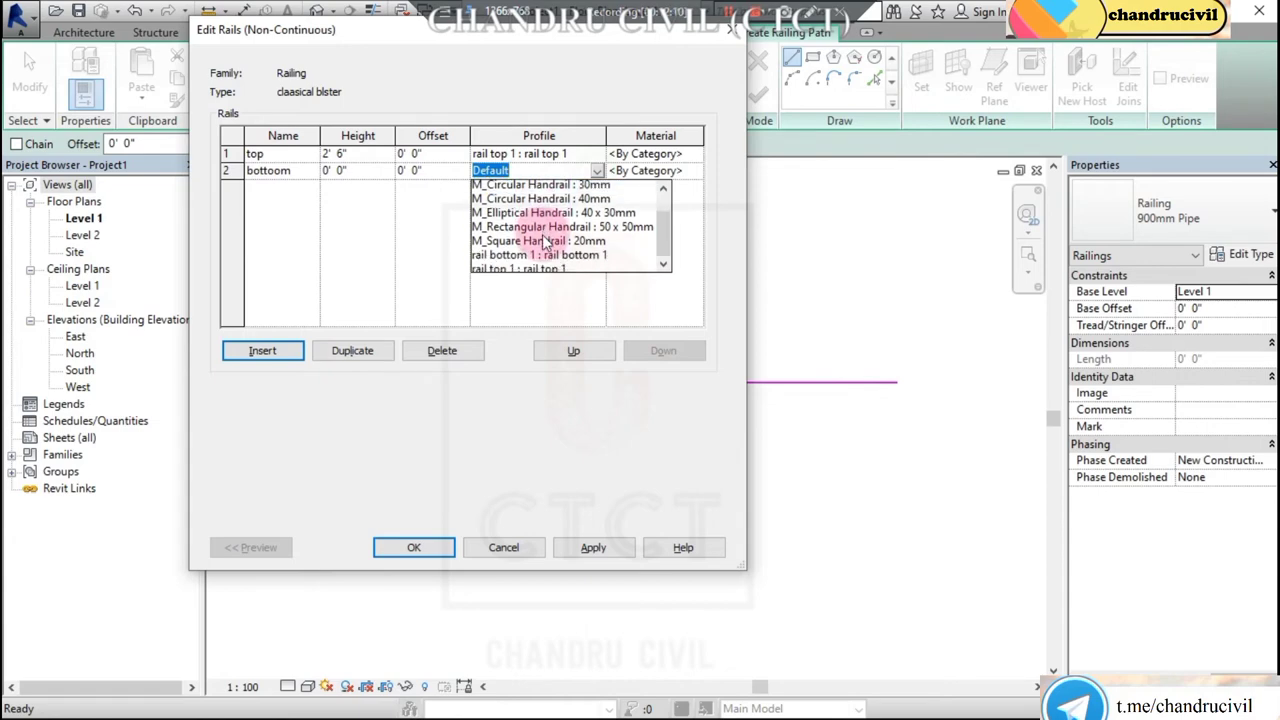
{"action": "scroll", "coordinate": [543, 230], "scroll_direction": "down", "scroll_amount": 1}
{"action": "left_click", "coordinate": [543, 246]}
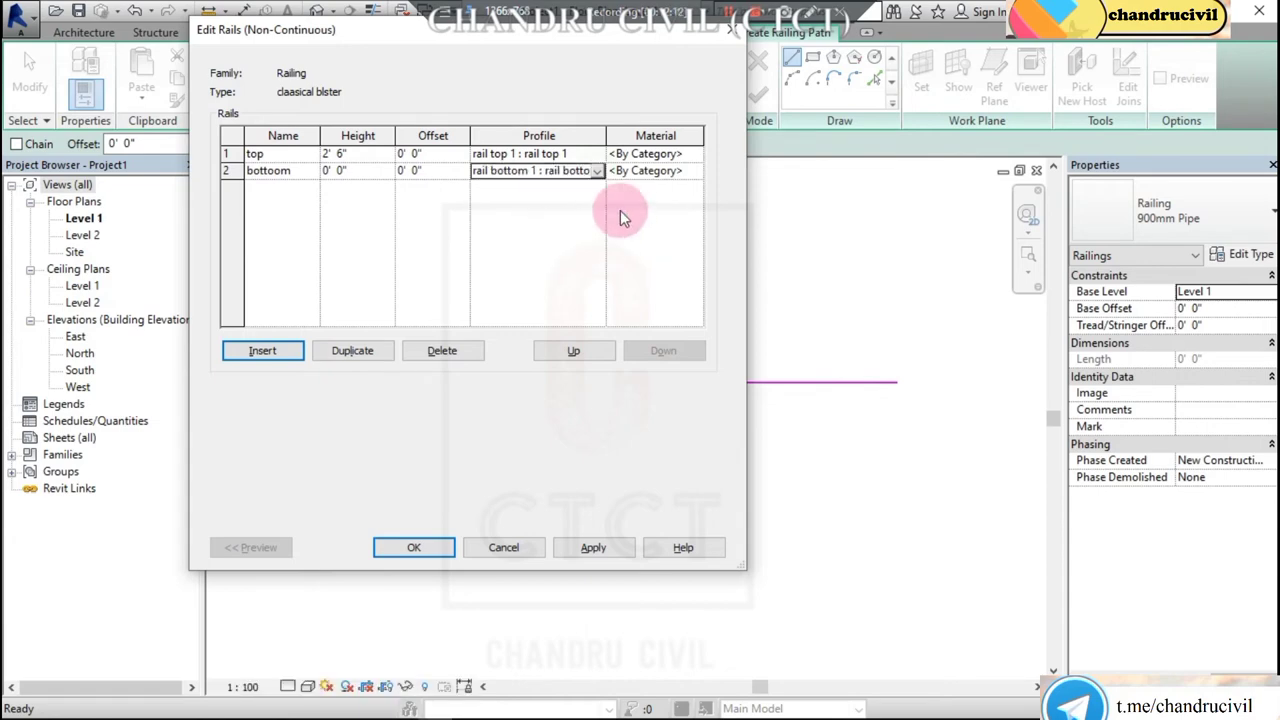
{"action": "left_click_drag", "start_coordinate": [329, 29], "coordinate": [357, 139]}
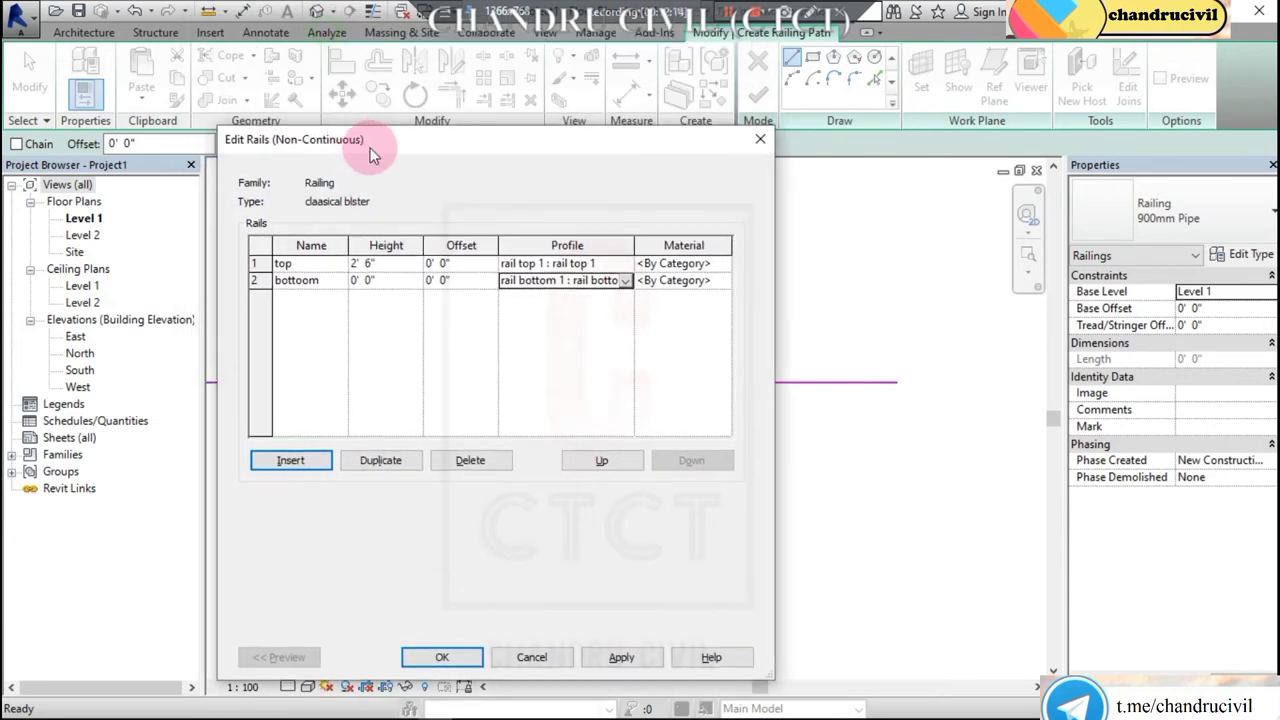
{"action": "left_click", "coordinate": [705, 279]}
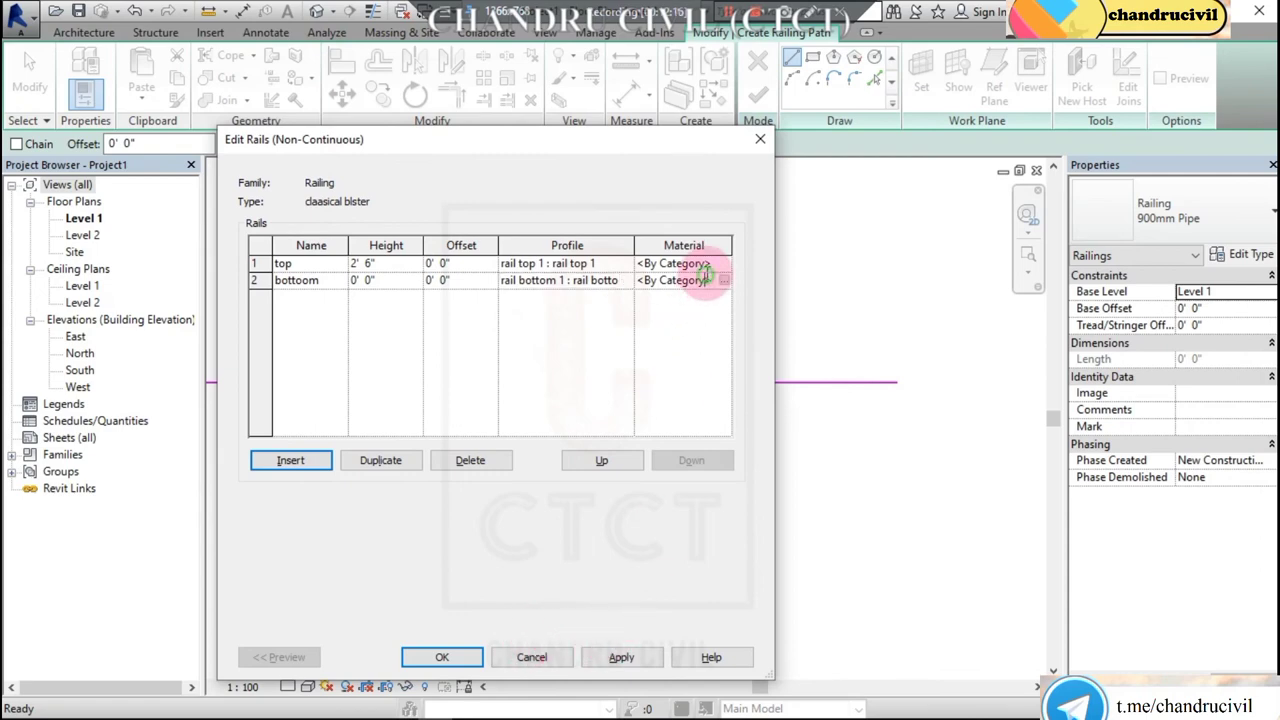
{"action": "left_click", "coordinate": [707, 264]}
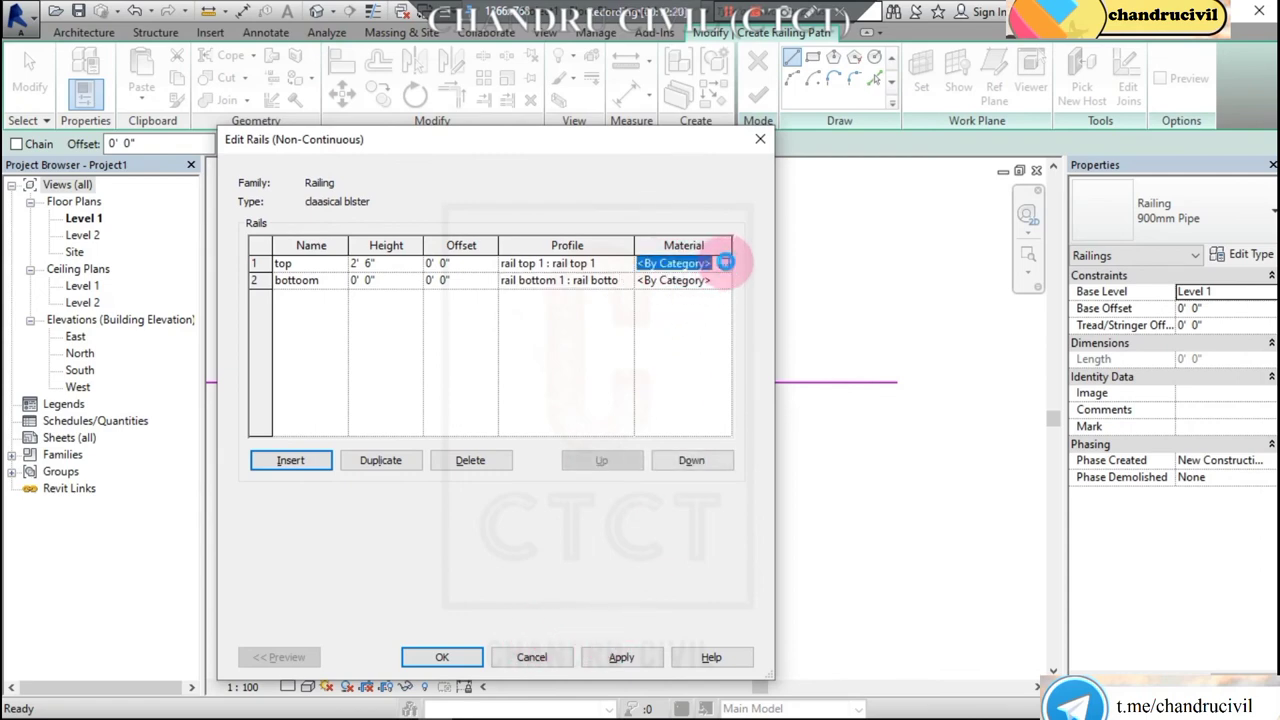
Assign the Door - Frame material to the top rail from the material library.
{"action": "left_click", "coordinate": [725, 262]}
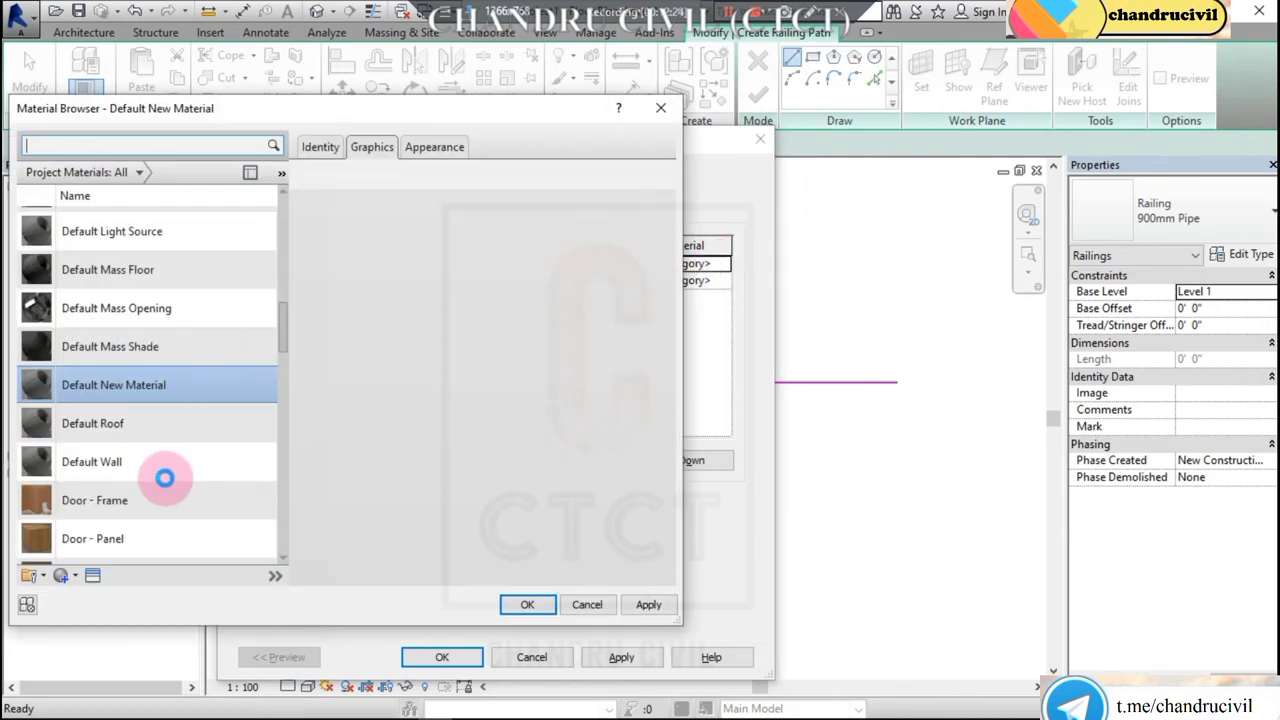
{"action": "scroll", "coordinate": [165, 493], "scroll_direction": "down", "scroll_amount": 2}
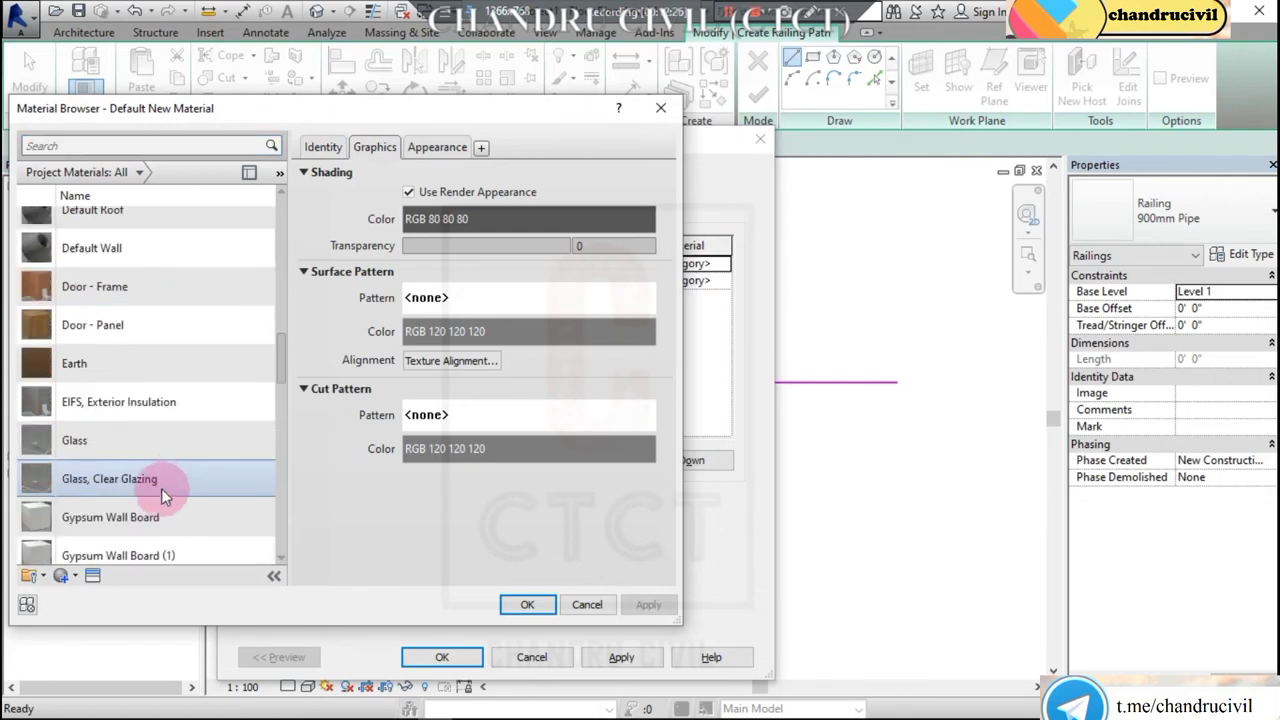
{"action": "left_click", "coordinate": [120, 280]}
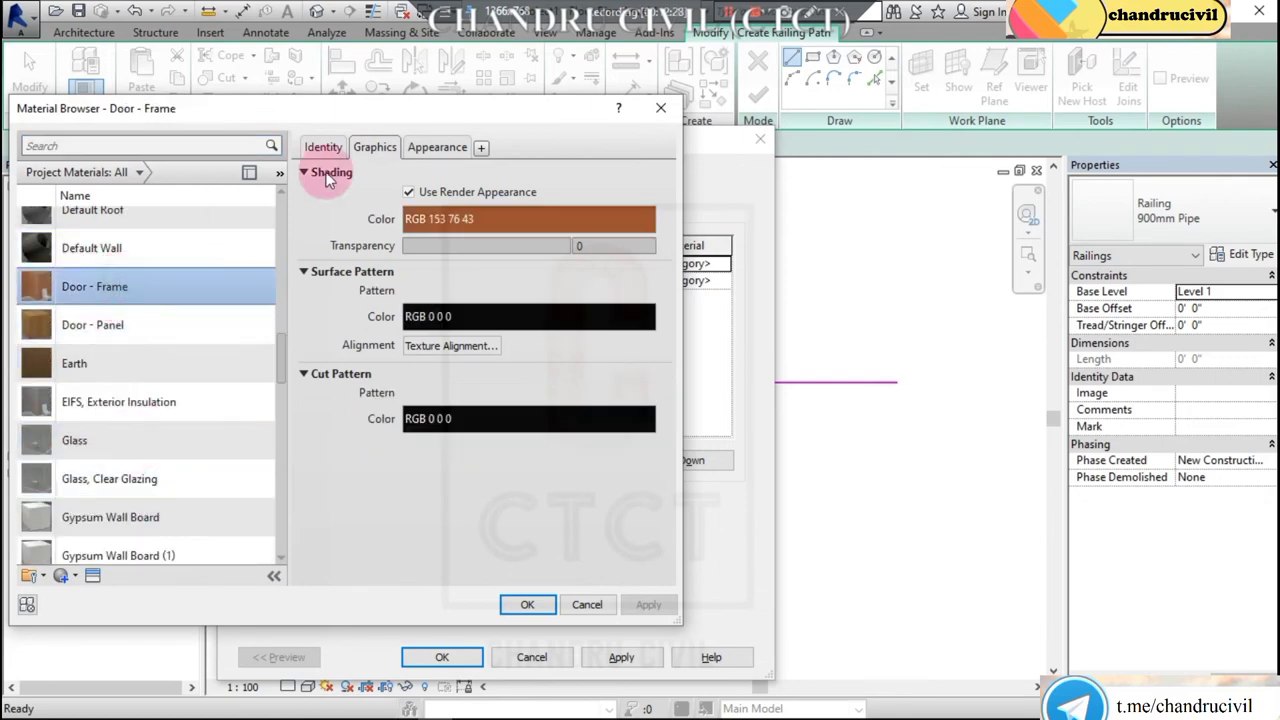
{"action": "left_click", "coordinate": [451, 146]}
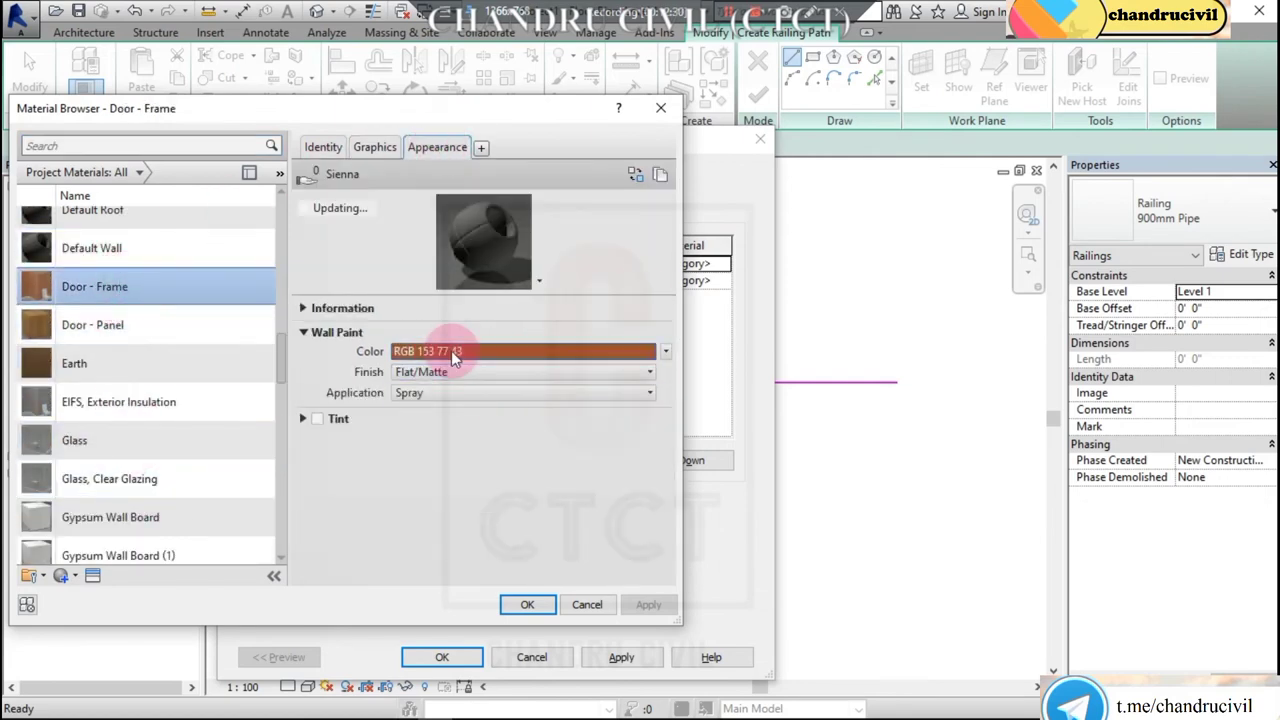
{"action": "left_click", "coordinate": [527, 604]}
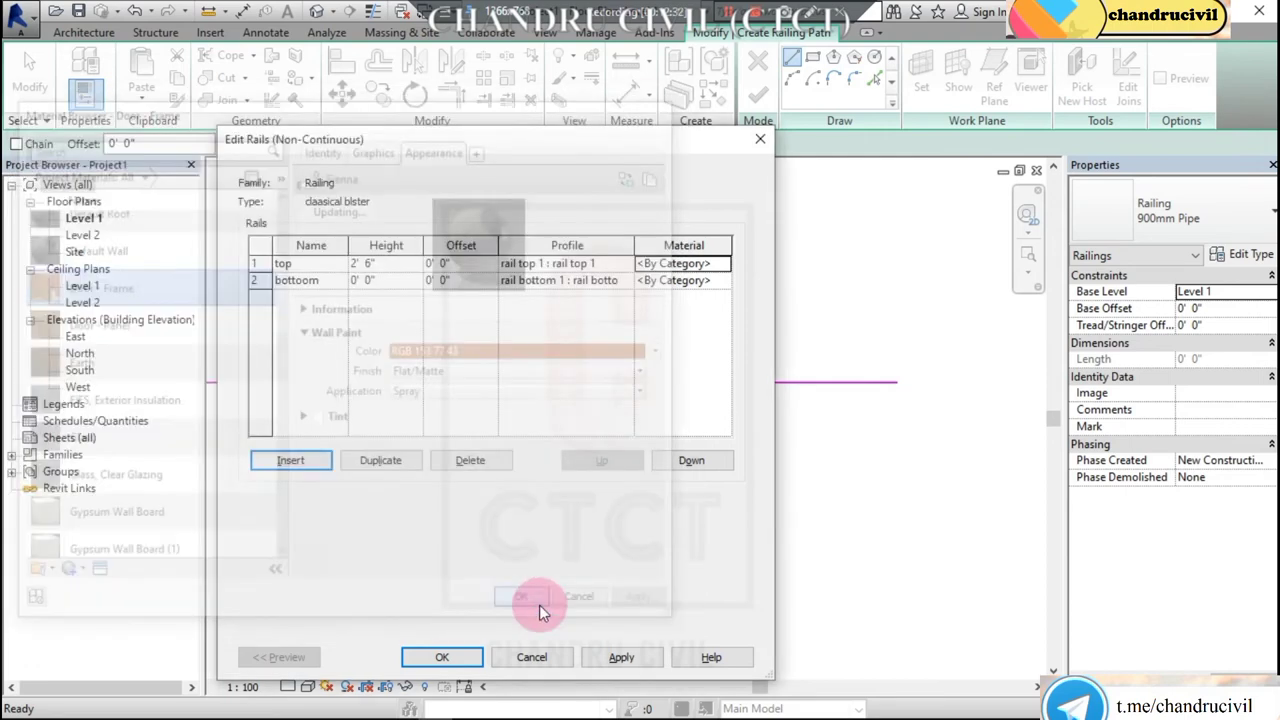
Paste Door - Frame as the bottoom rail's material and confirm the rail changes.
{"action": "left_click_drag", "start_coordinate": [712, 265], "coordinate": [640, 258]}
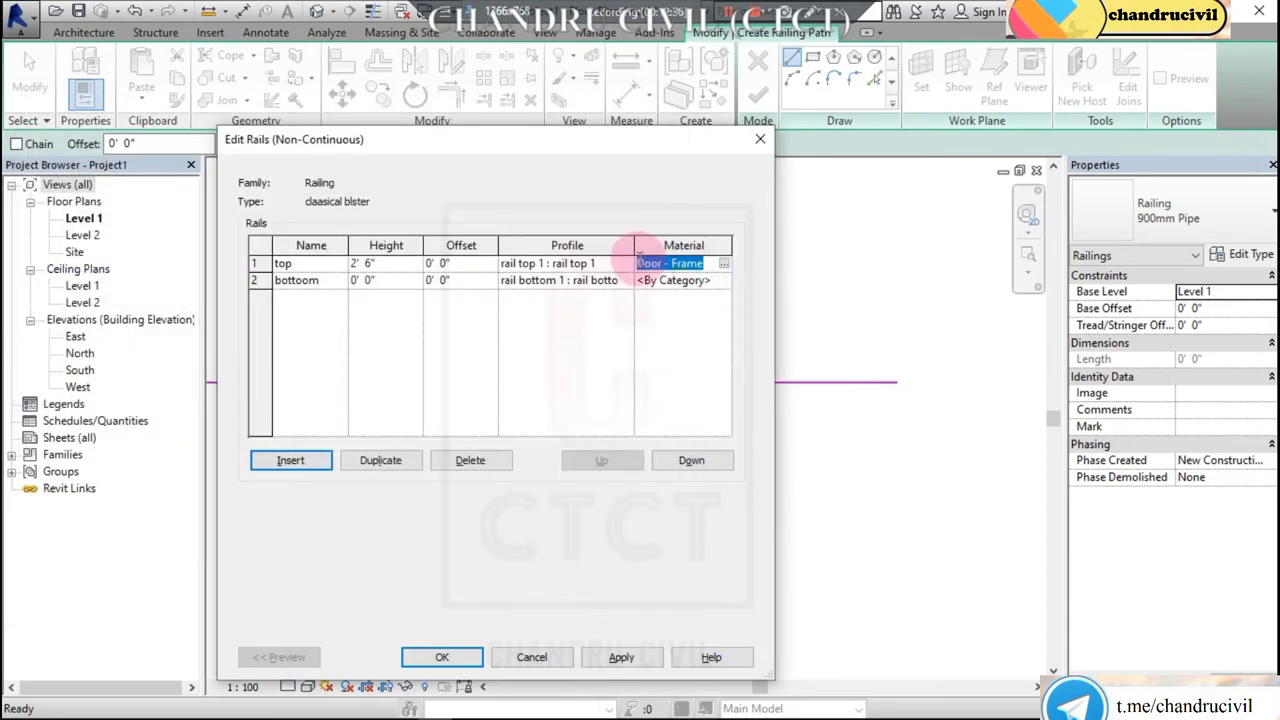
{"action": "left_click", "coordinate": [720, 280]}
{"action": "left_click_drag", "start_coordinate": [712, 281], "coordinate": [637, 292]}
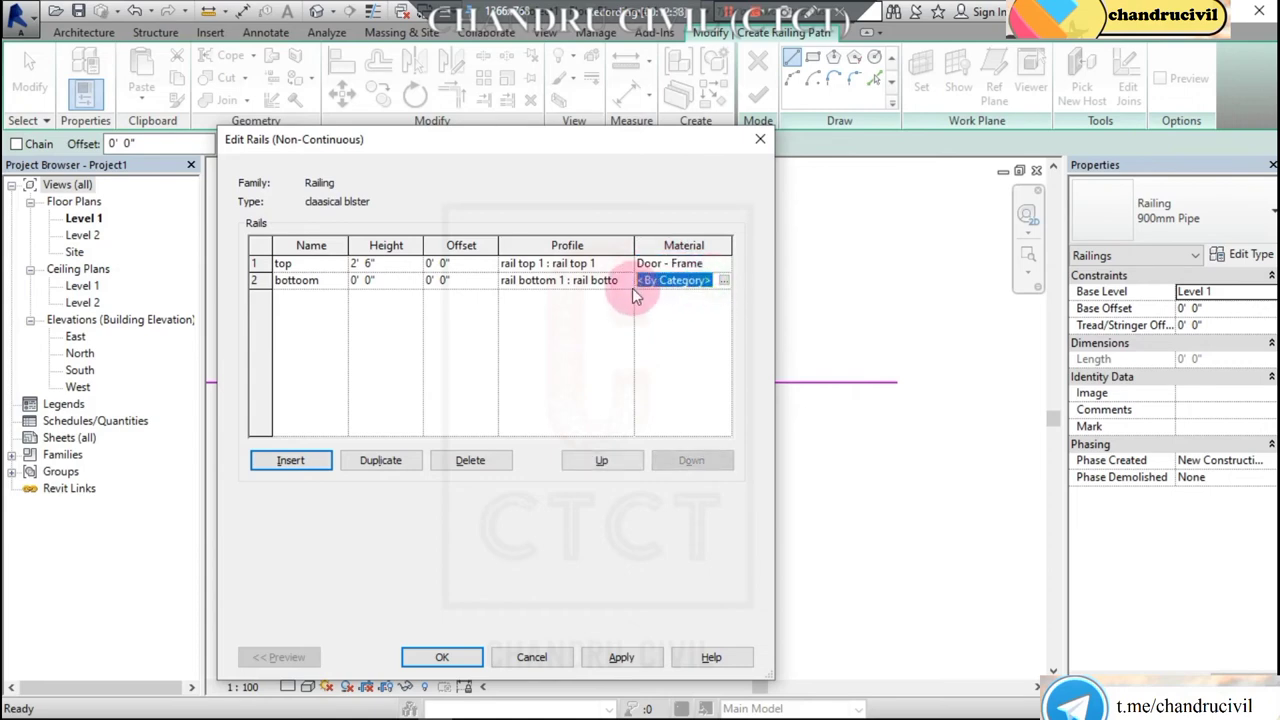
{"action": "type", "text": "Door - Frame"}
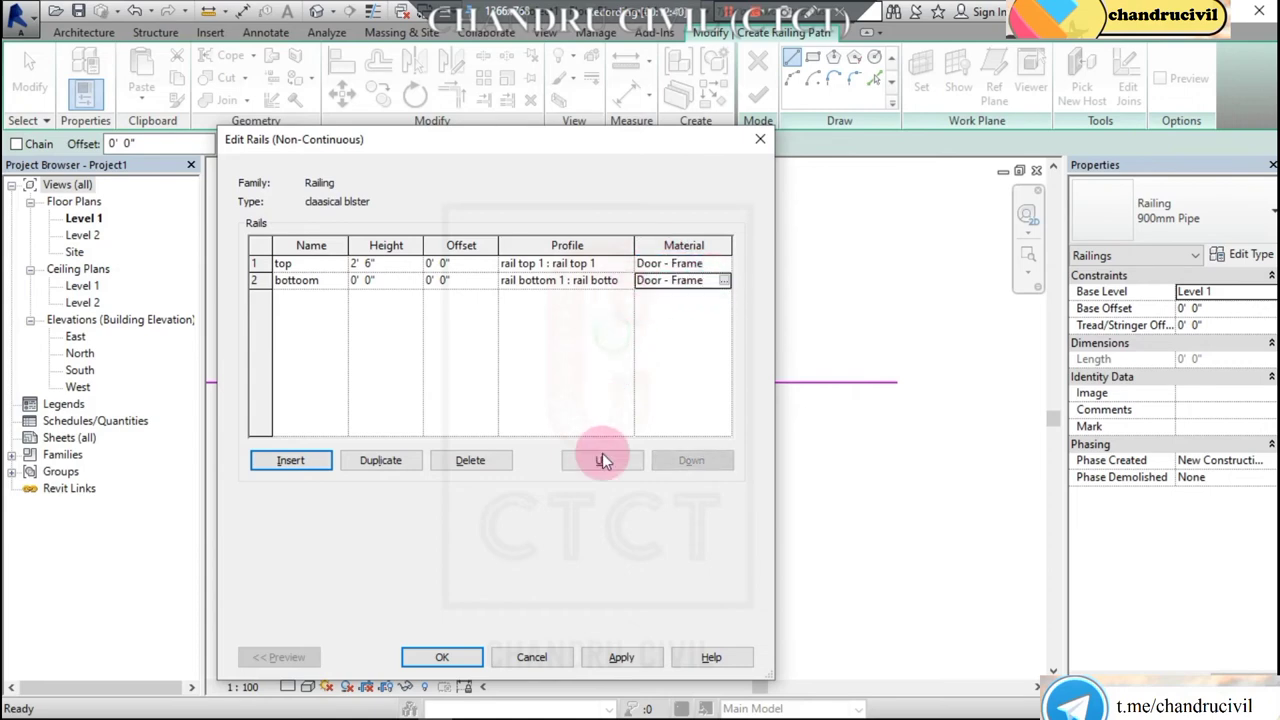
{"action": "left_click", "coordinate": [621, 657]}
{"action": "left_click", "coordinate": [442, 657]}
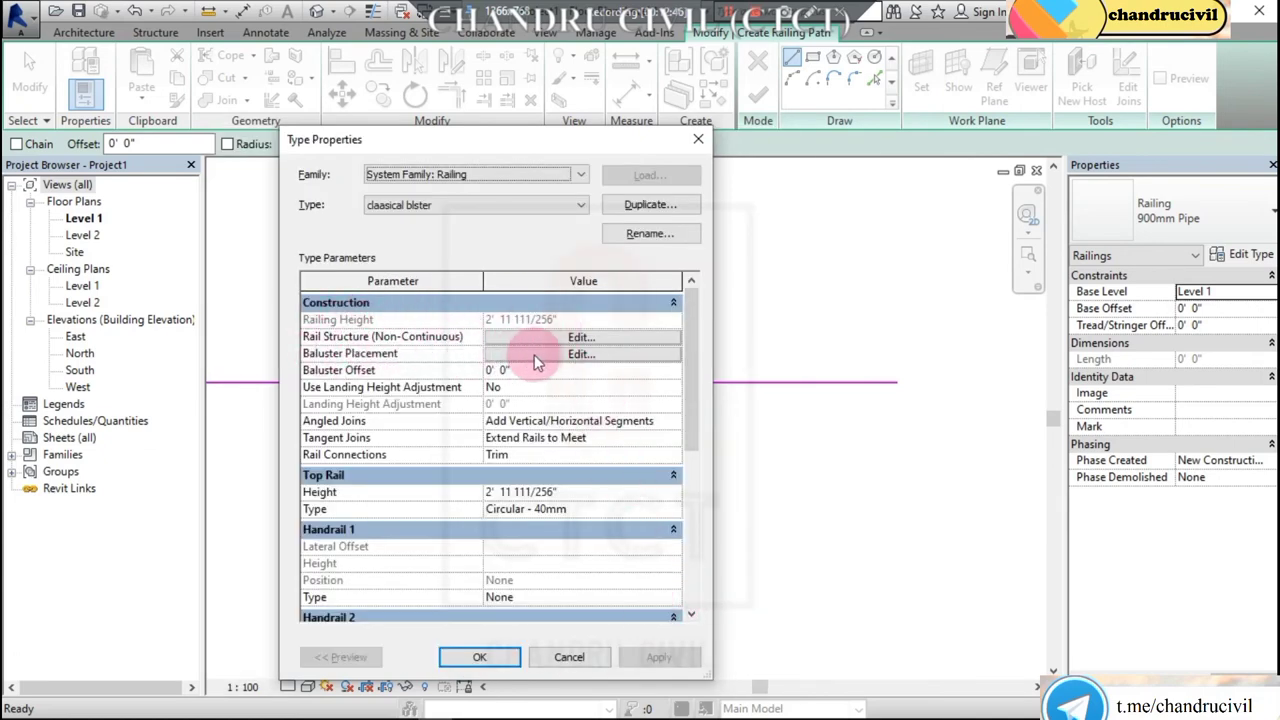
Set the regular baluster to classical baluster 1, based on bottom and topped at top.
{"action": "left_click", "coordinate": [534, 356]}
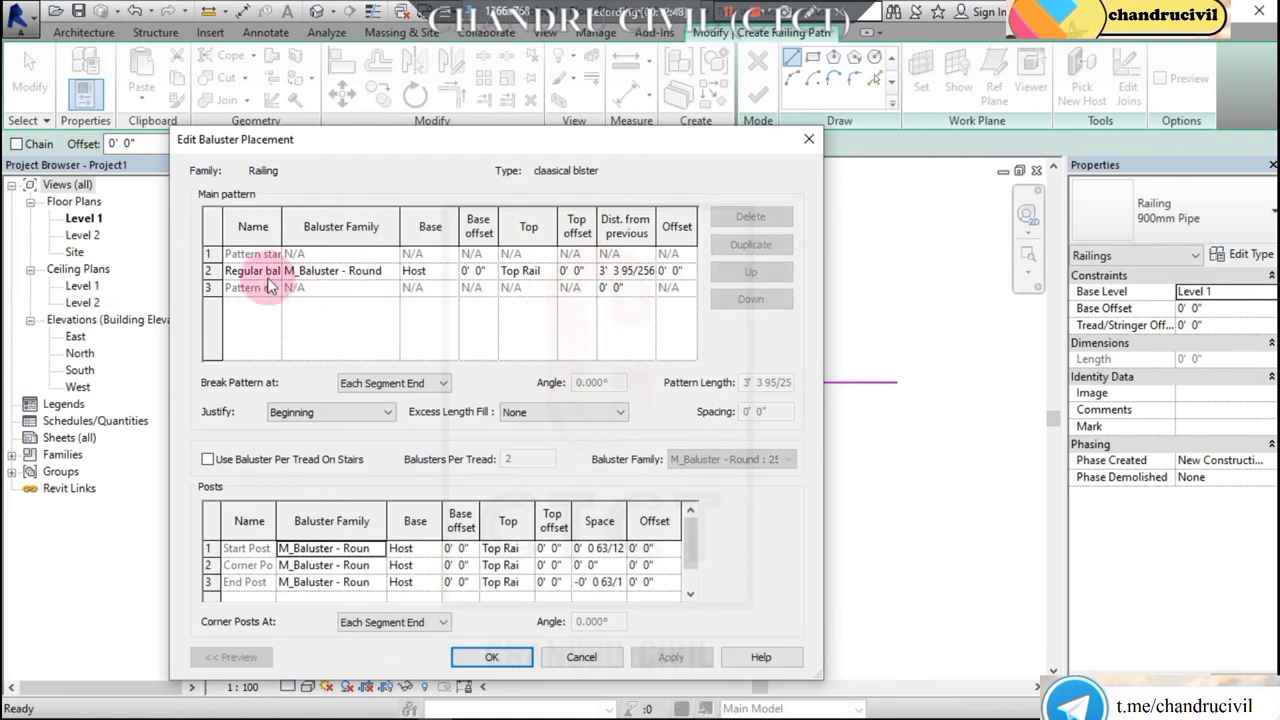
{"action": "left_click", "coordinate": [387, 276]}
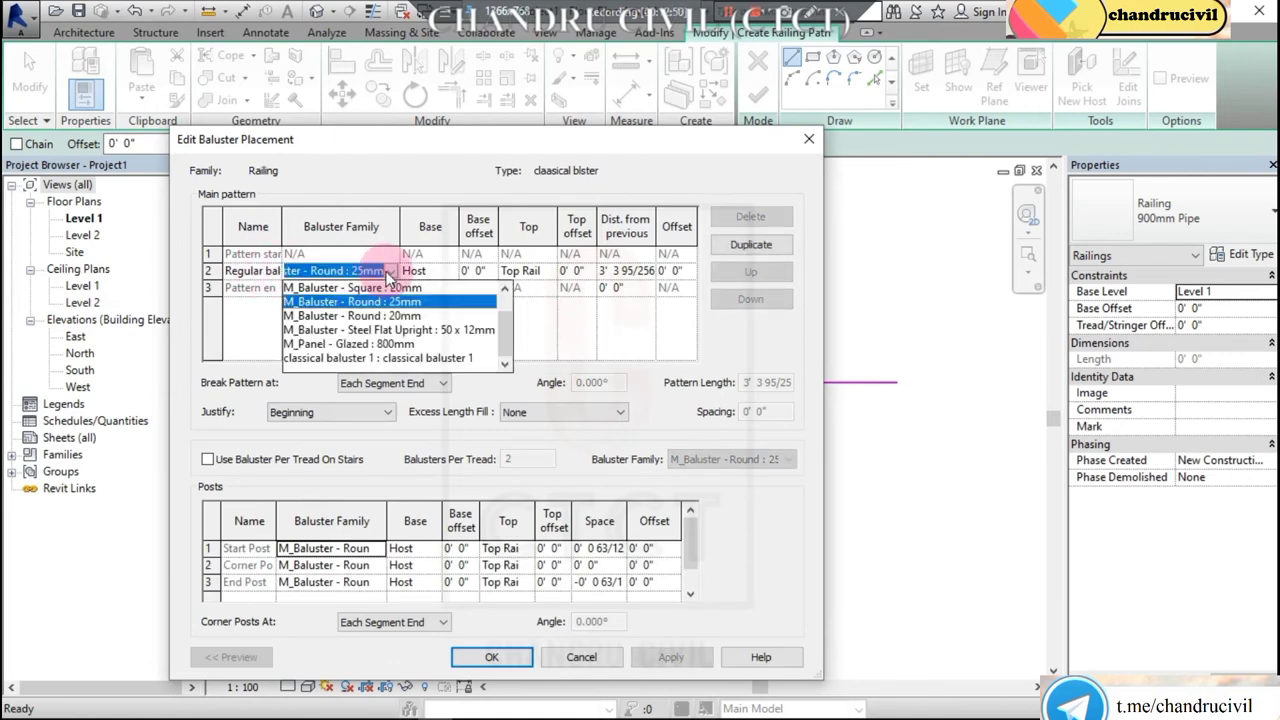
{"action": "left_click", "coordinate": [362, 358]}
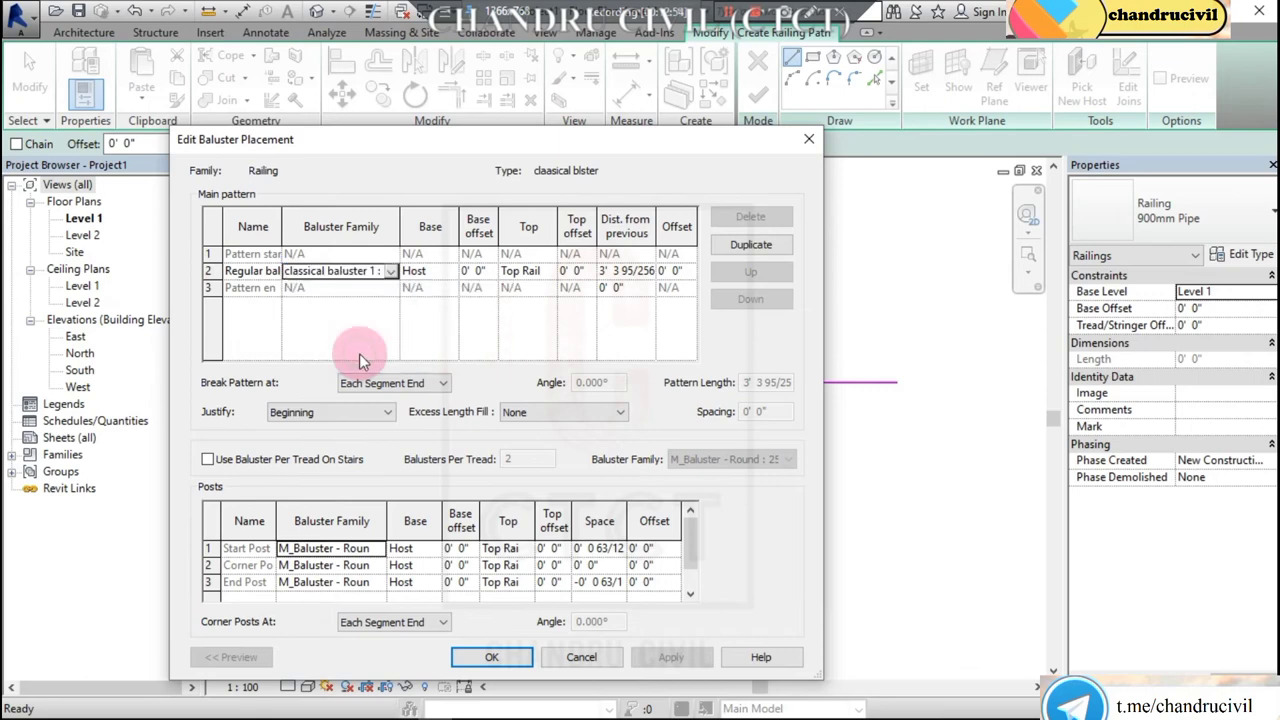
{"action": "left_click", "coordinate": [412, 274]}
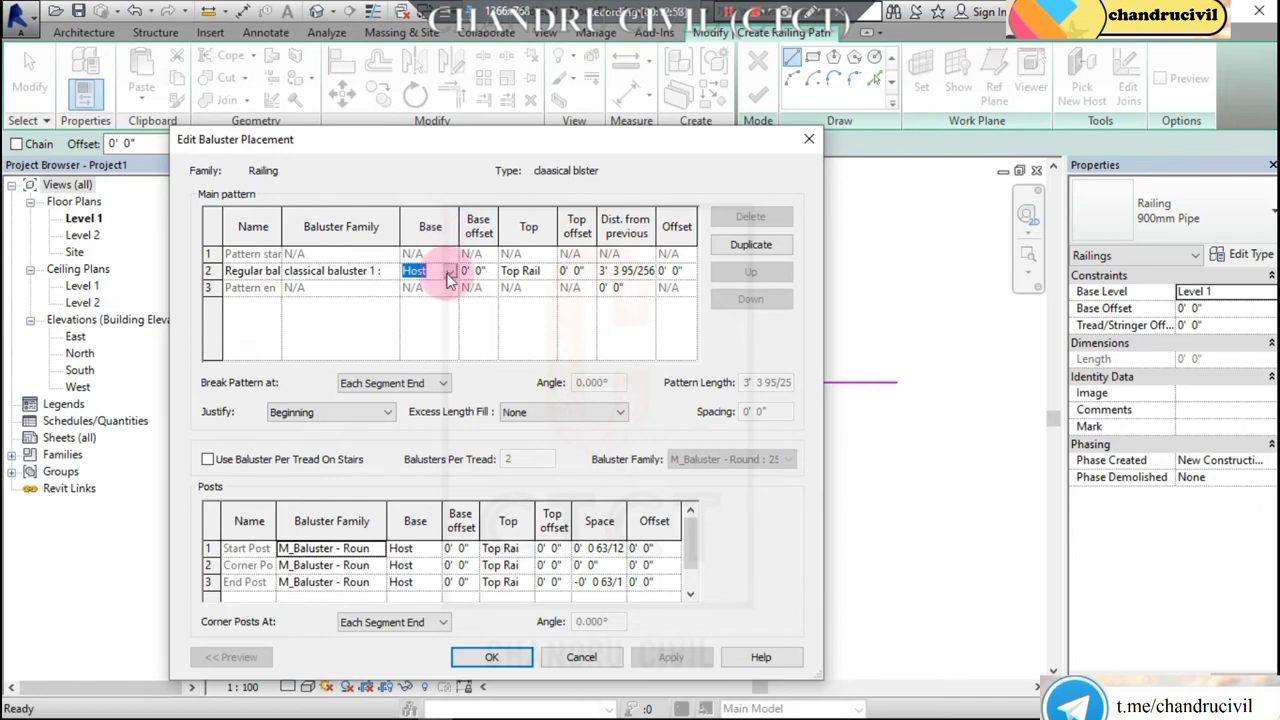
{"action": "left_click", "coordinate": [453, 274]}
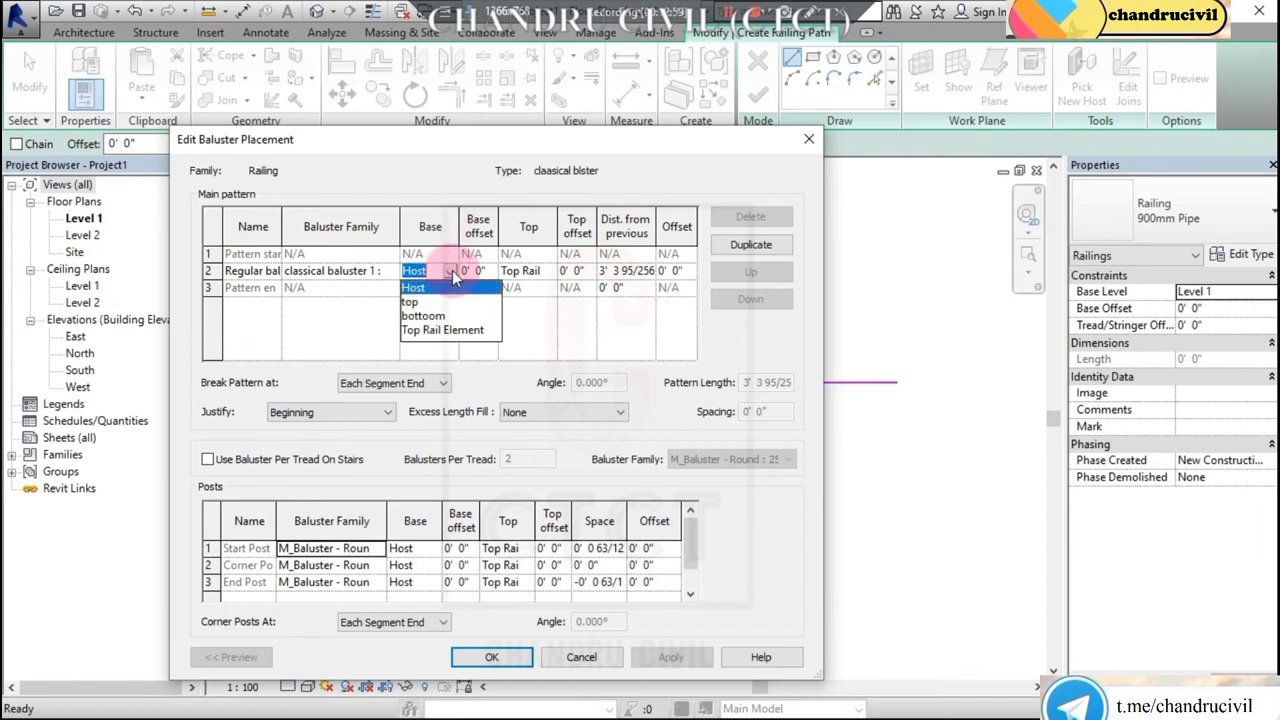
{"action": "left_click", "coordinate": [430, 316]}
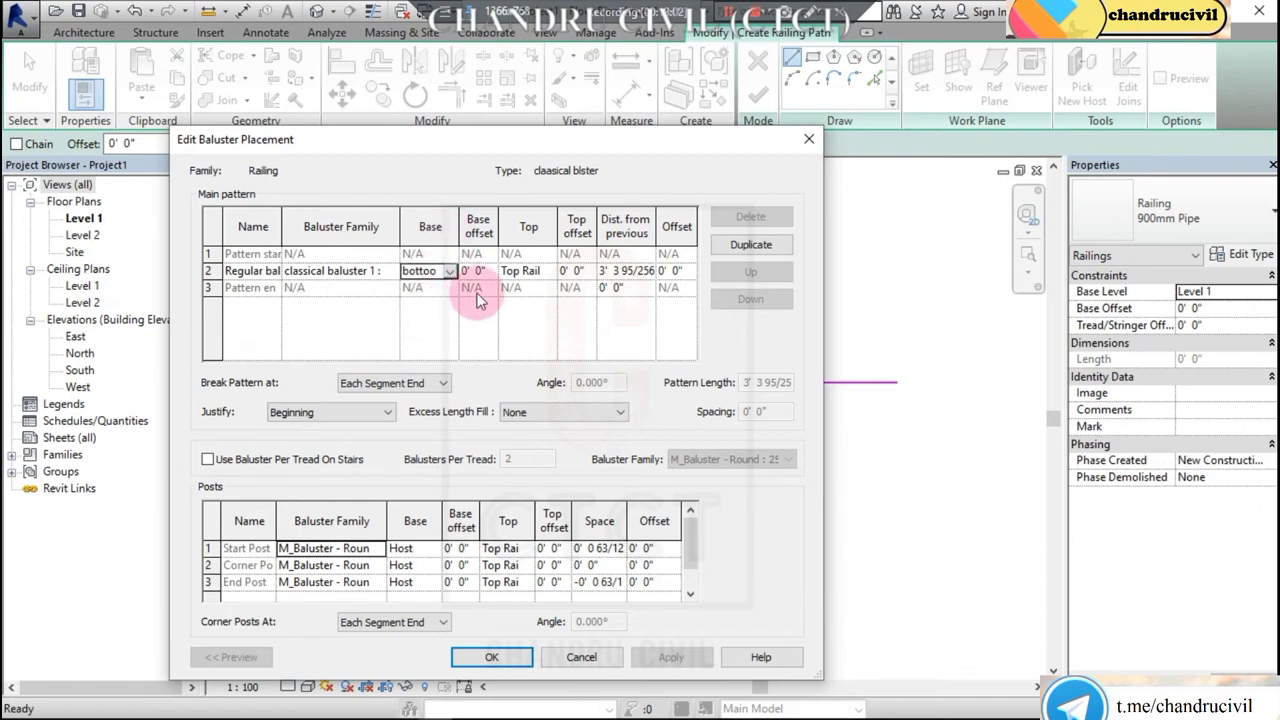
{"action": "left_click", "coordinate": [548, 272]}
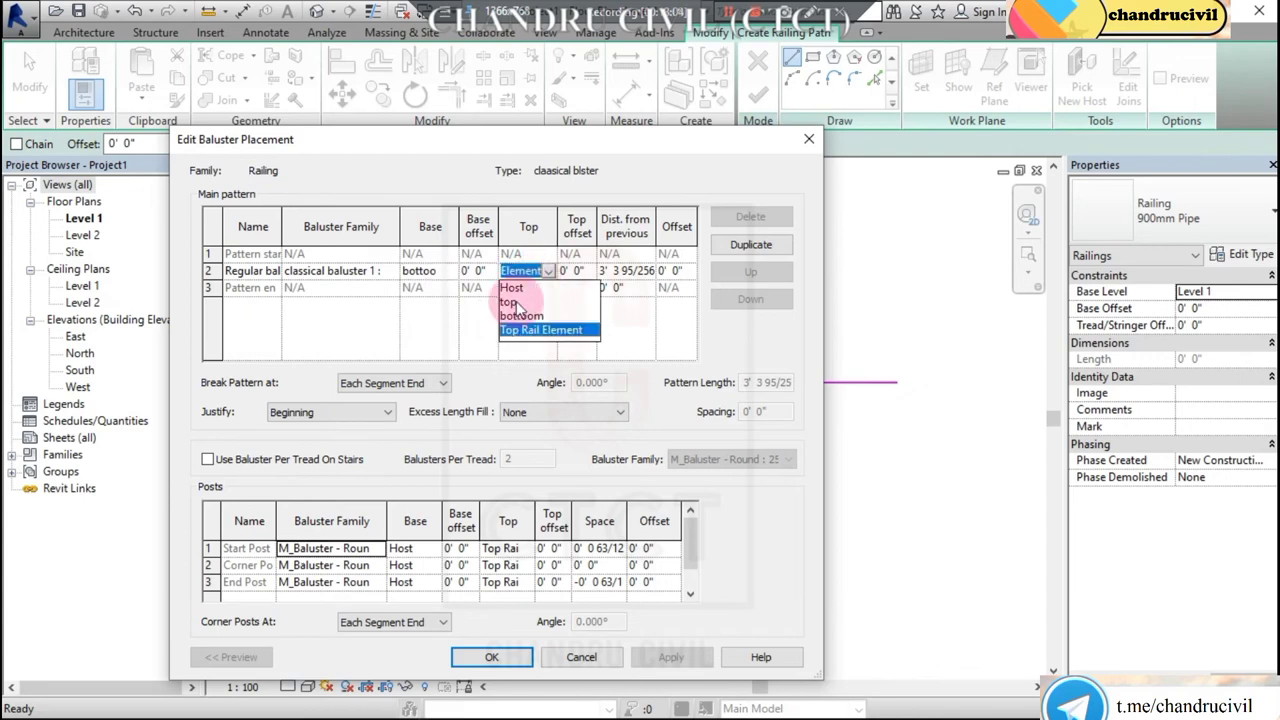
{"action": "left_click", "coordinate": [513, 304]}
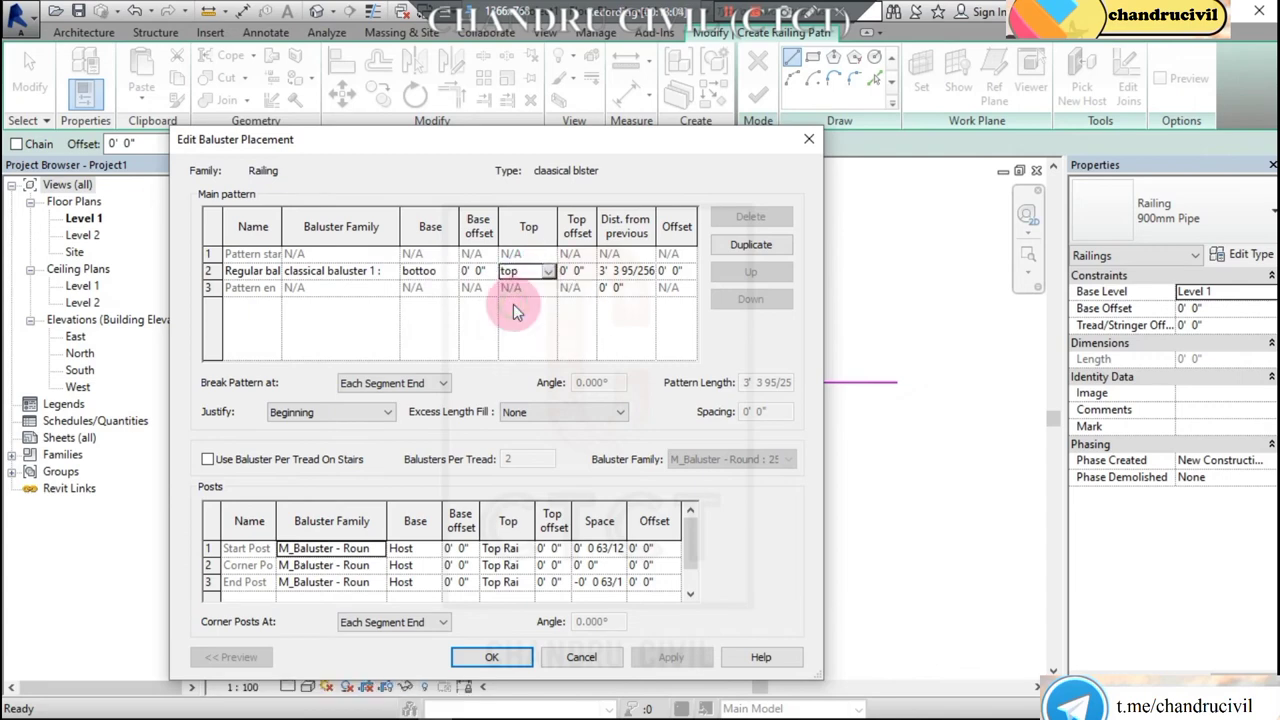
Space the regular balusters 0' 3" apart, keeping the pattern break at segment ends.
{"action": "left_click", "coordinate": [605, 282]}
{"action": "left_click_drag", "start_coordinate": [603, 272], "coordinate": [660, 272]}
{"action": "type", "text": "3\""}
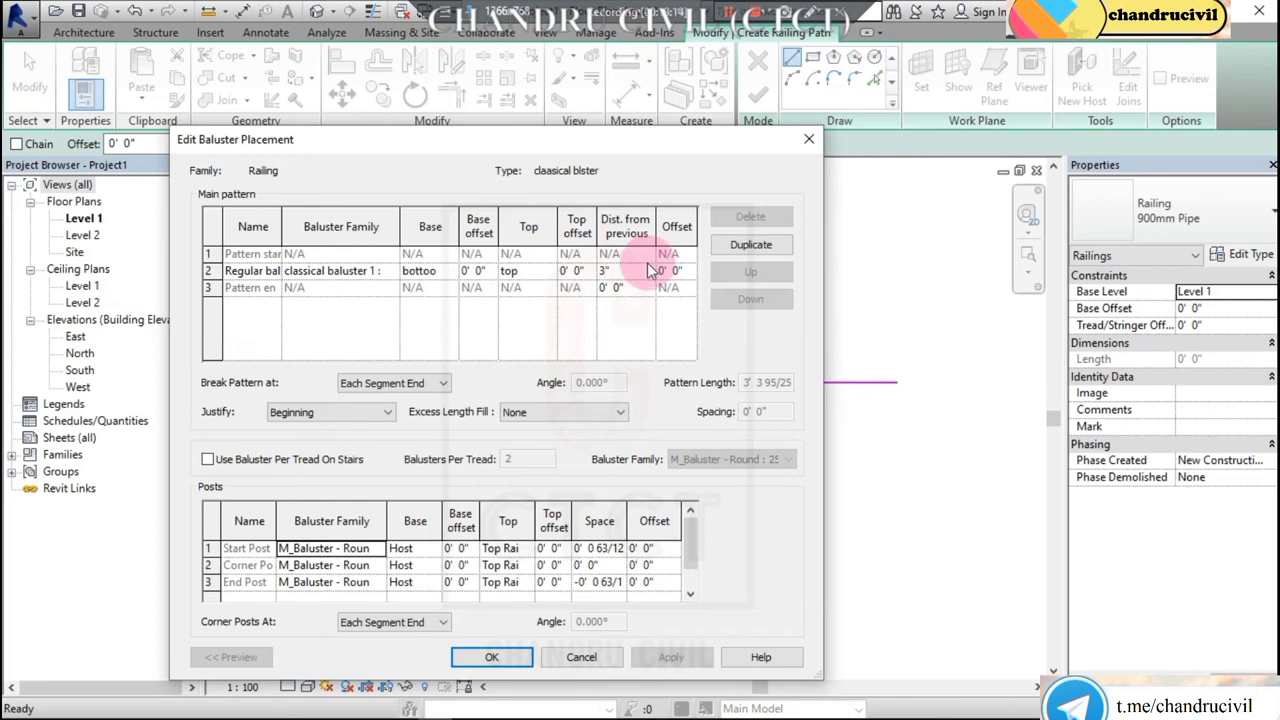
{"action": "key", "text": "Return"}
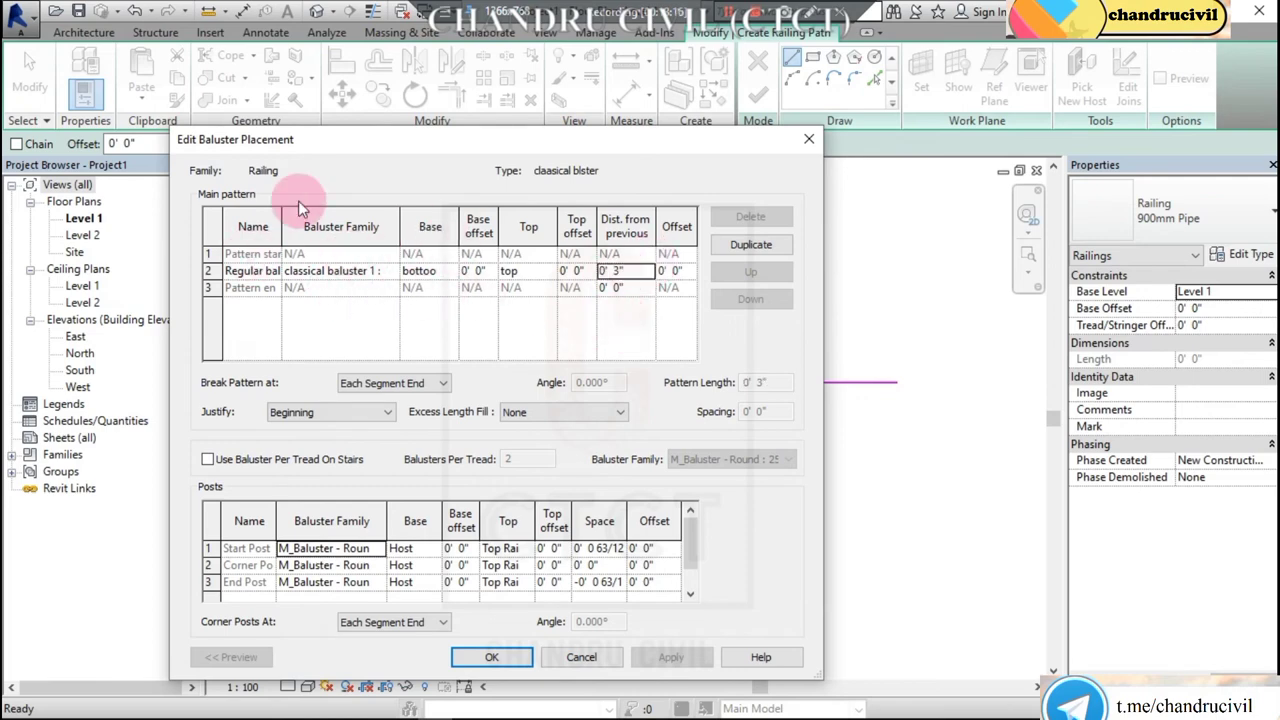
{"action": "left_click", "coordinate": [373, 390]}
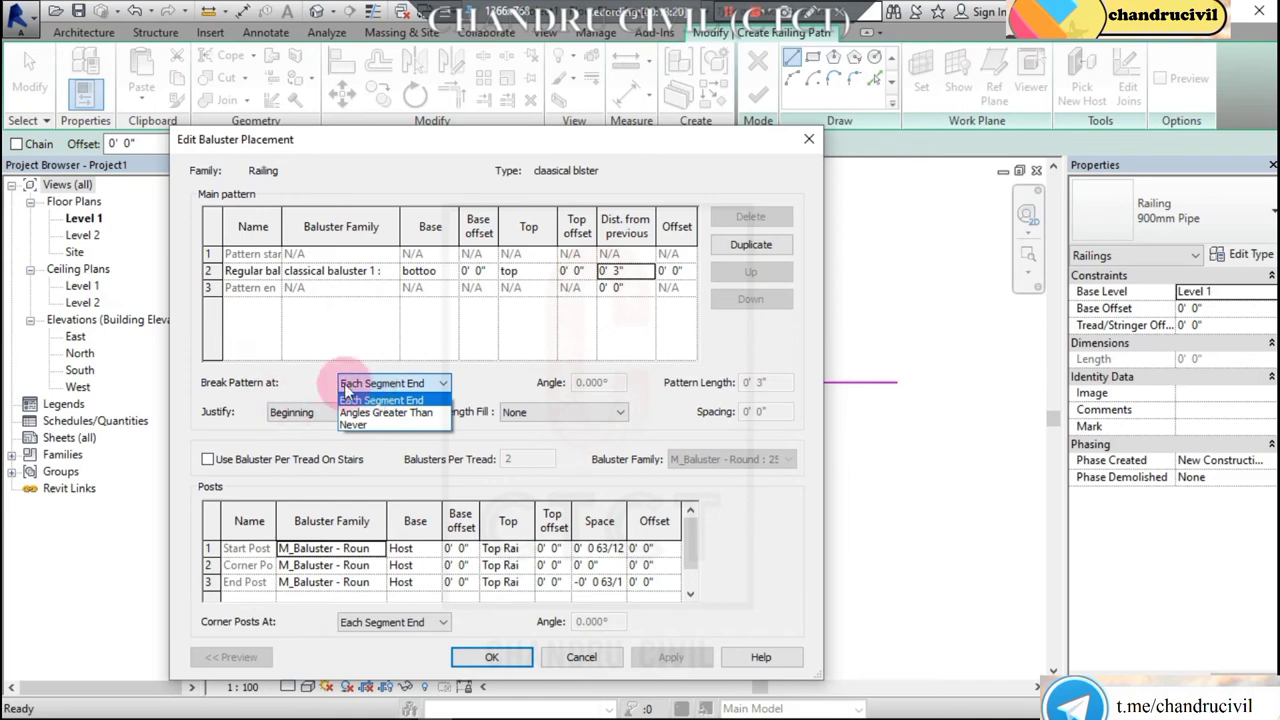
{"action": "left_click", "coordinate": [235, 405]}
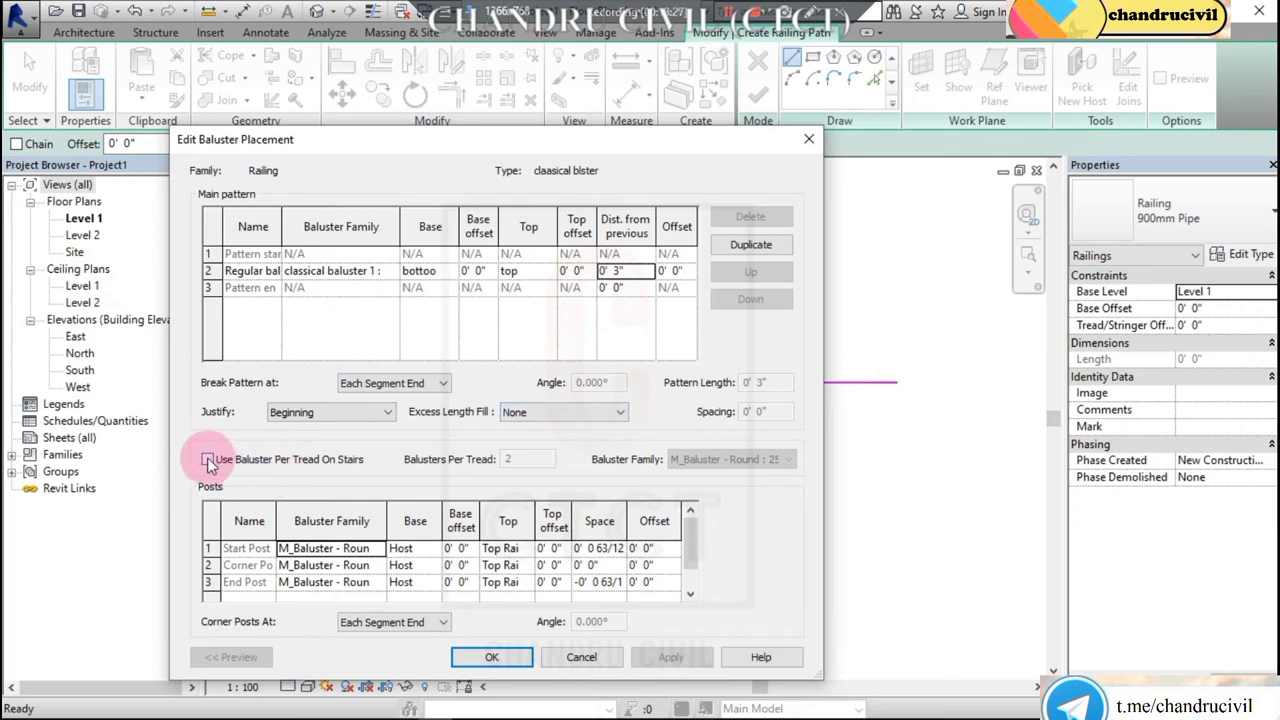
Set the start, corner and end posts to the classical baluster 1 family.
{"action": "left_click", "coordinate": [345, 548]}
{"action": "left_click", "coordinate": [378, 548]}
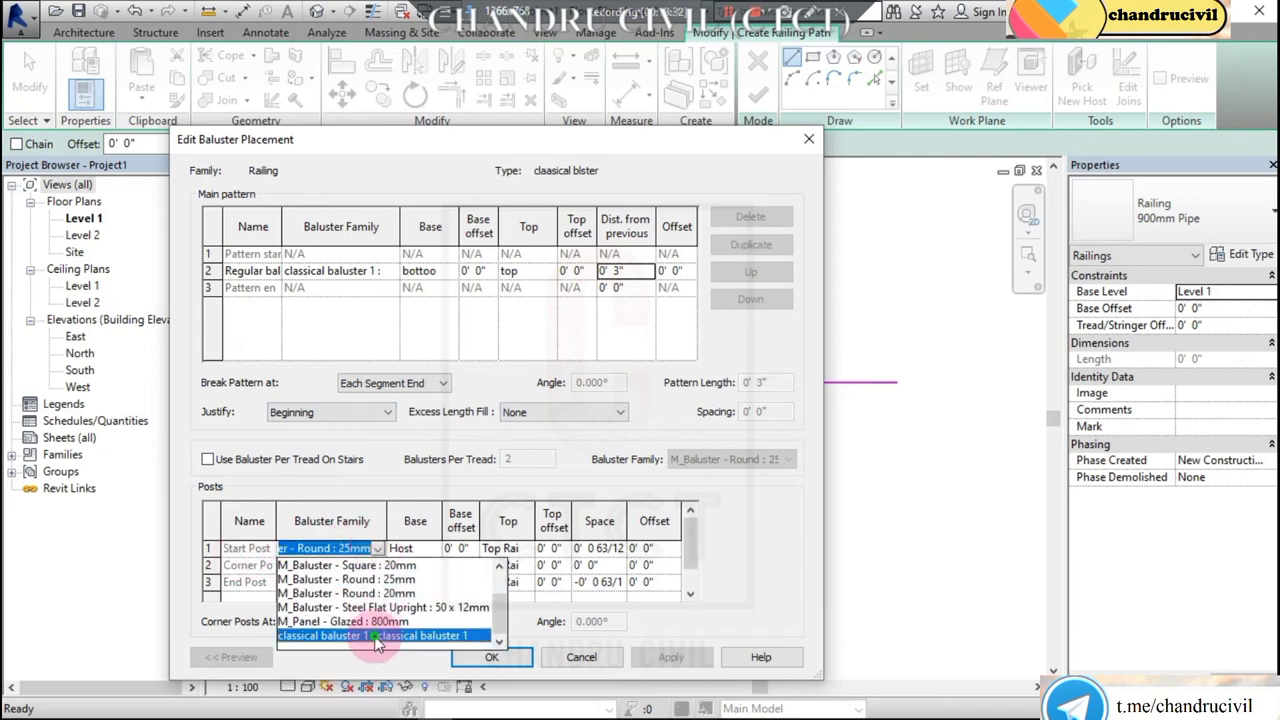
{"action": "left_click", "coordinate": [378, 635]}
{"action": "left_click", "coordinate": [378, 565]}
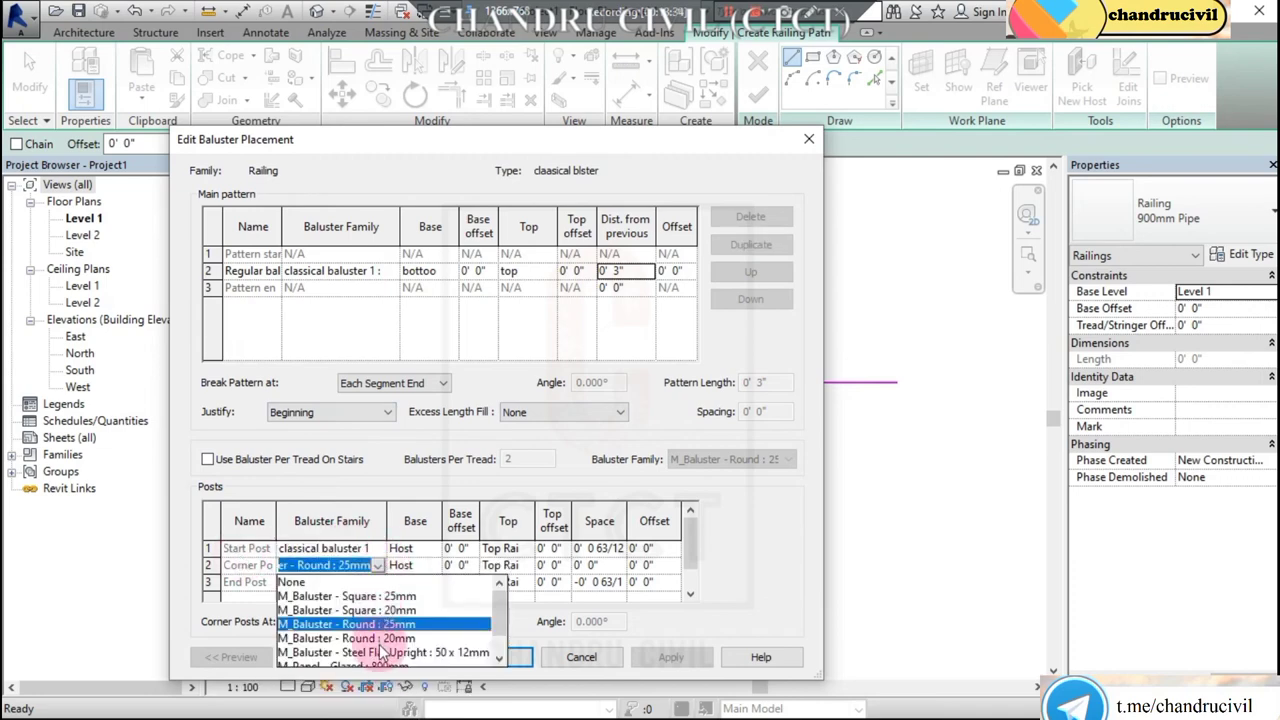
{"action": "scroll", "coordinate": [375, 645], "scroll_direction": "down", "scroll_amount": 1}
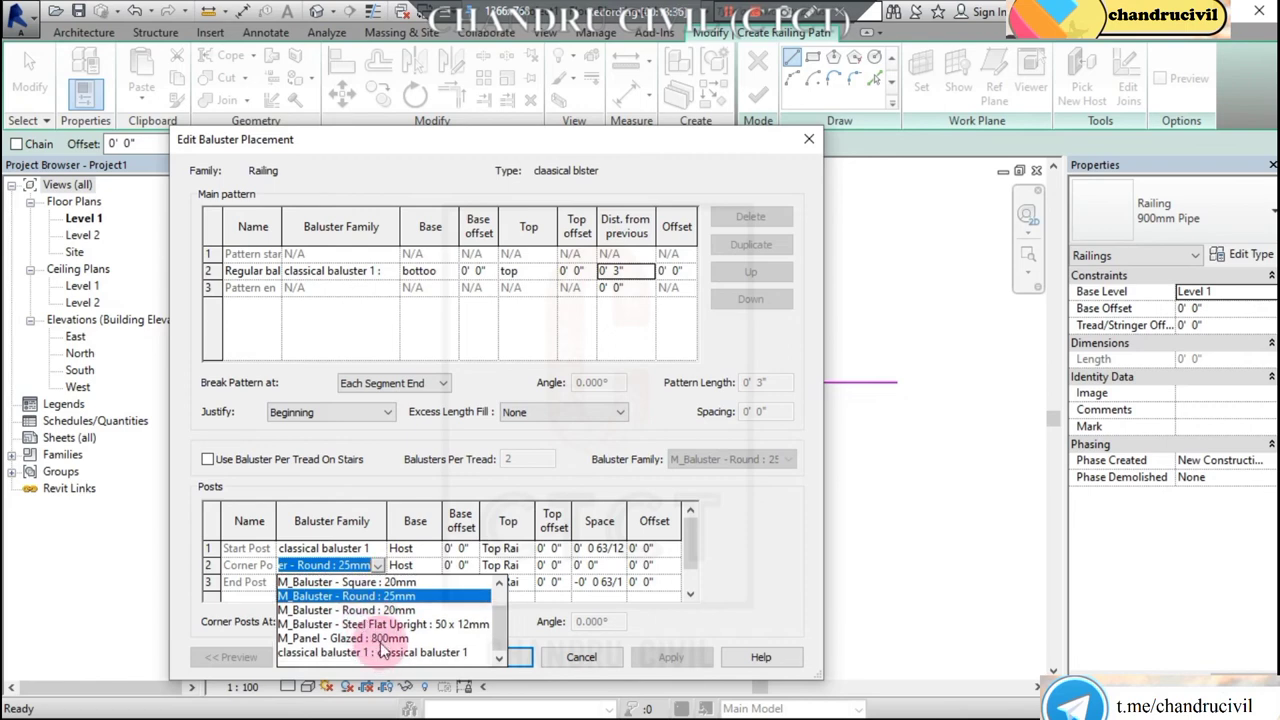
{"action": "left_click", "coordinate": [375, 652]}
{"action": "left_click", "coordinate": [345, 582]}
{"action": "left_click", "coordinate": [378, 582]}
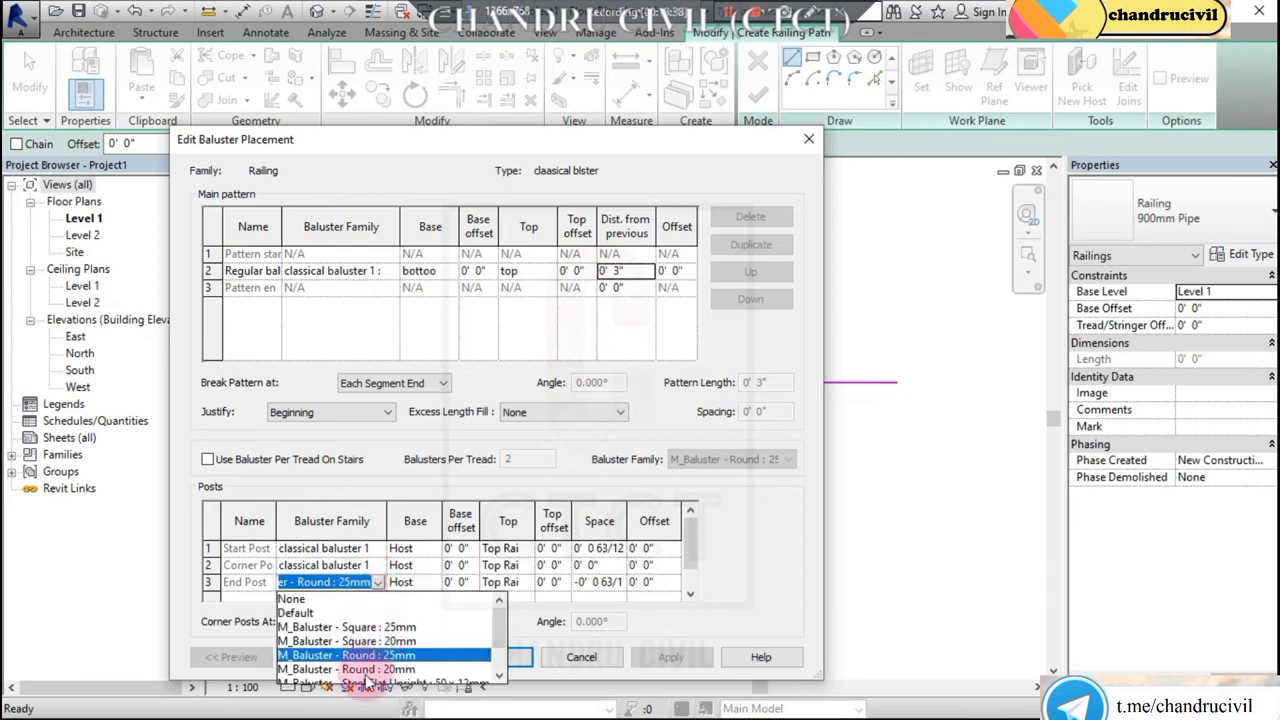
{"action": "scroll", "coordinate": [375, 630], "scroll_direction": "down", "scroll_amount": 1}
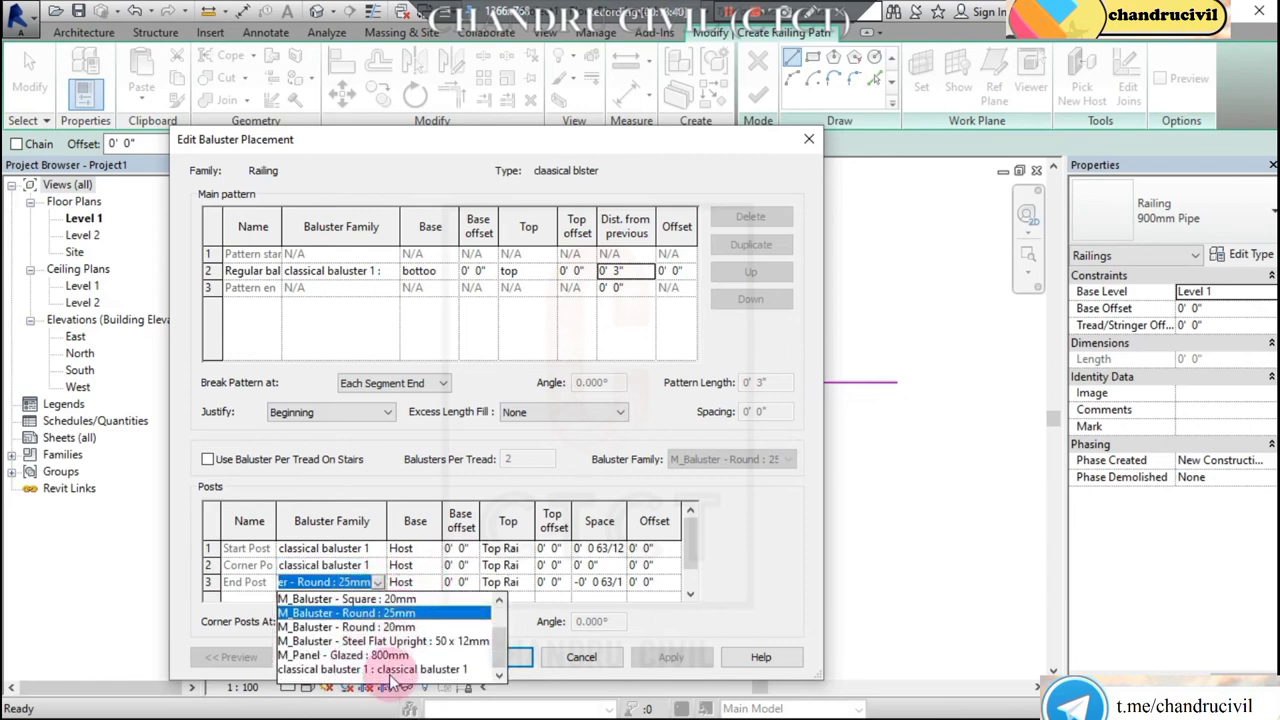
{"action": "left_click", "coordinate": [375, 669]}
Base the start, corner and end posts on the bottom rail.
{"action": "left_click", "coordinate": [415, 548]}
{"action": "left_click", "coordinate": [433, 550]}
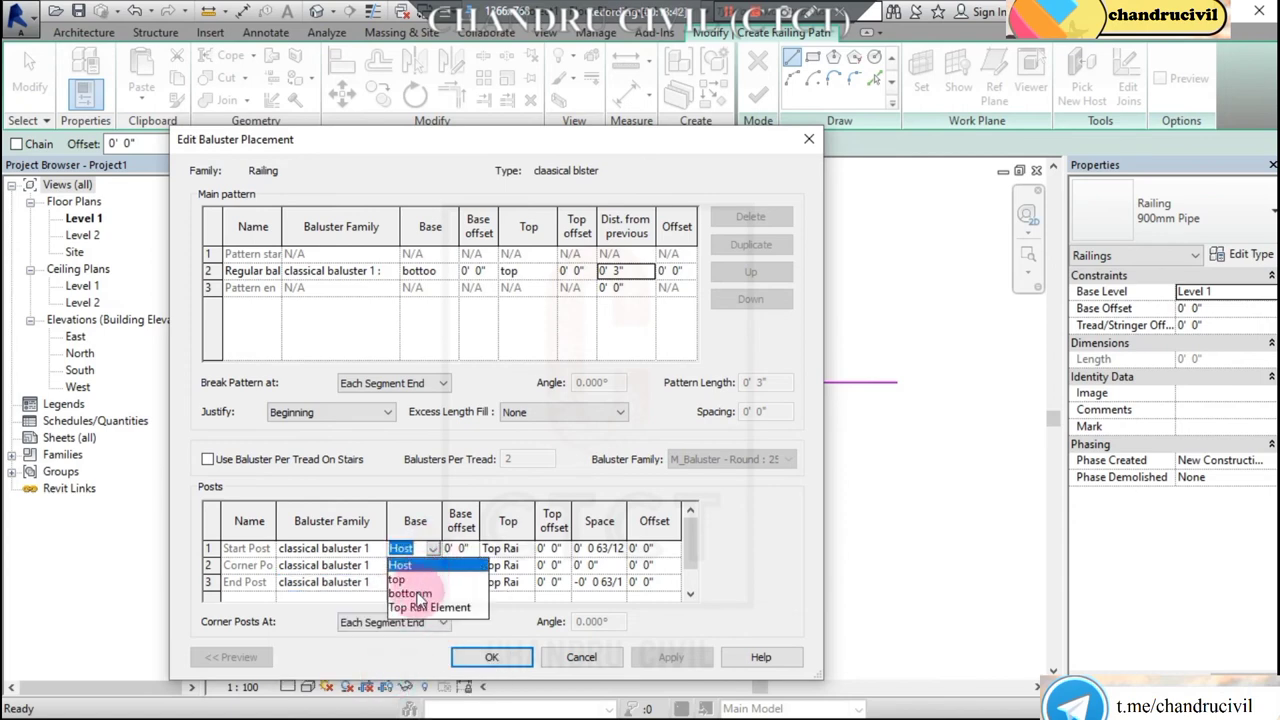
{"action": "left_click", "coordinate": [410, 593]}
{"action": "left_click", "coordinate": [433, 565]}
{"action": "left_click", "coordinate": [424, 610]}
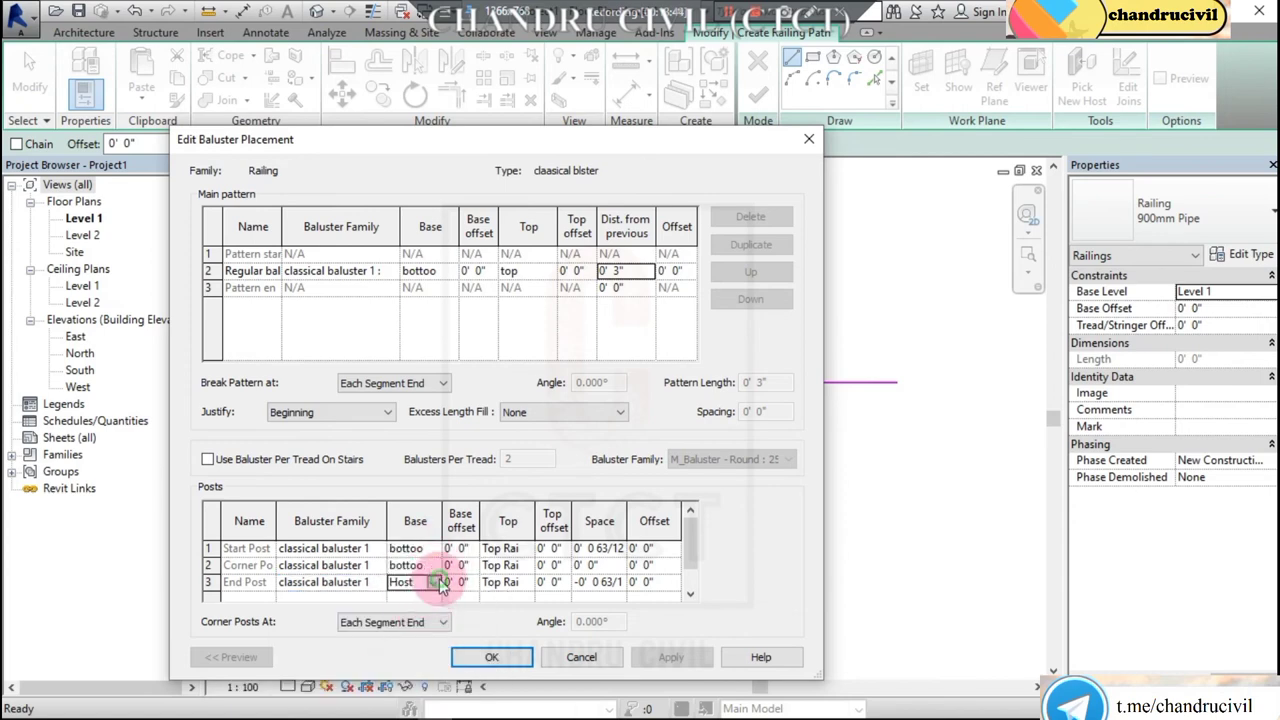
{"action": "left_click", "coordinate": [433, 582]}
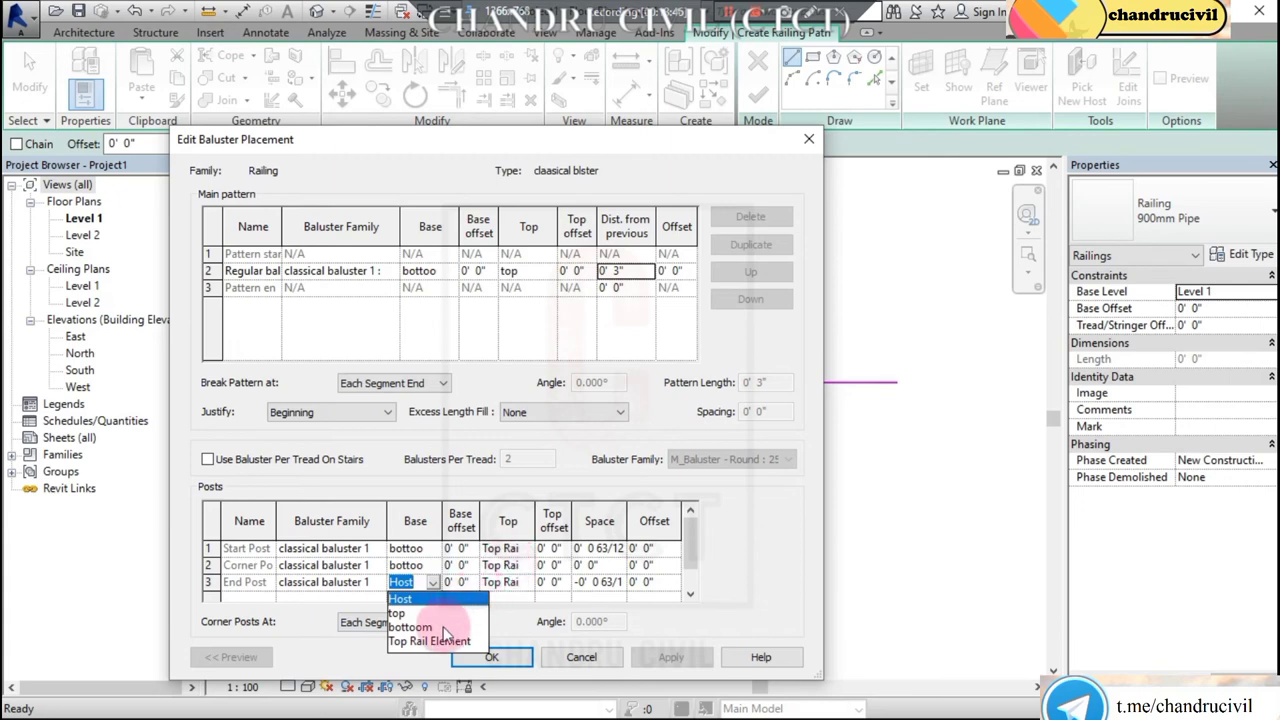
{"action": "left_click", "coordinate": [415, 627]}
End the start, corner and end posts at the top rail.
{"action": "left_click", "coordinate": [525, 548]}
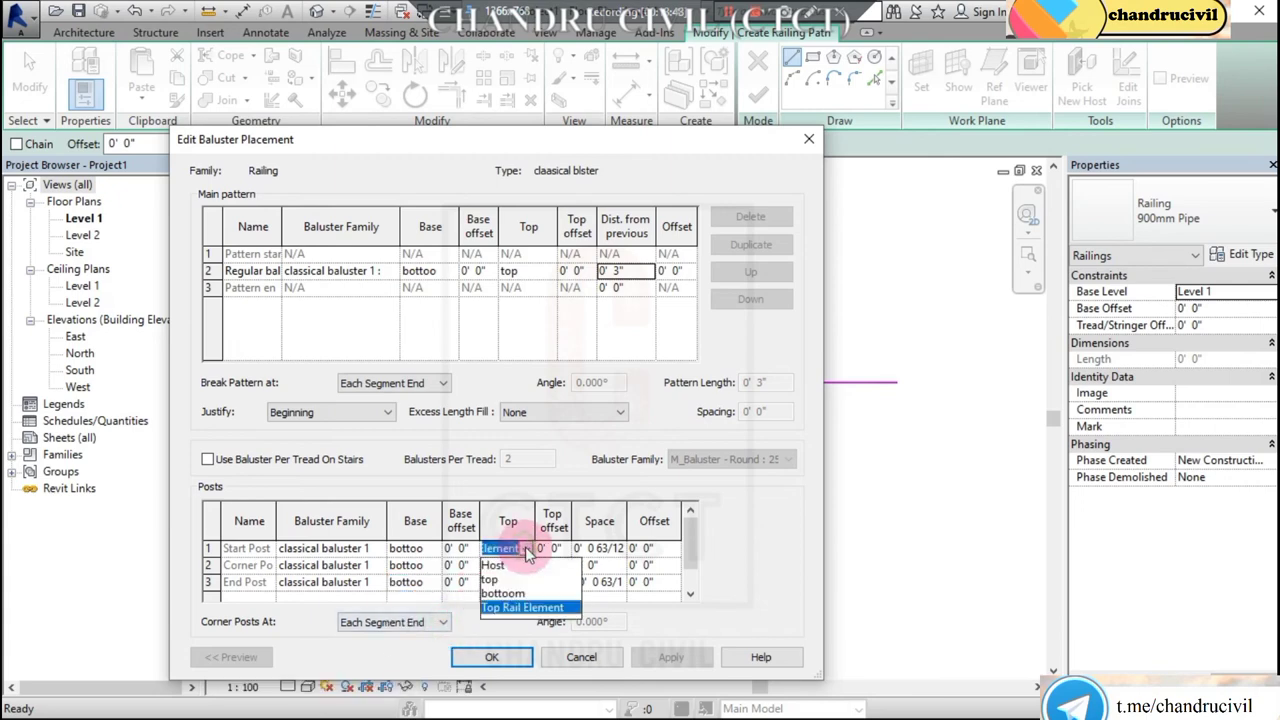
{"action": "left_click", "coordinate": [490, 579]}
{"action": "left_click", "coordinate": [505, 565]}
{"action": "left_click", "coordinate": [526, 565]}
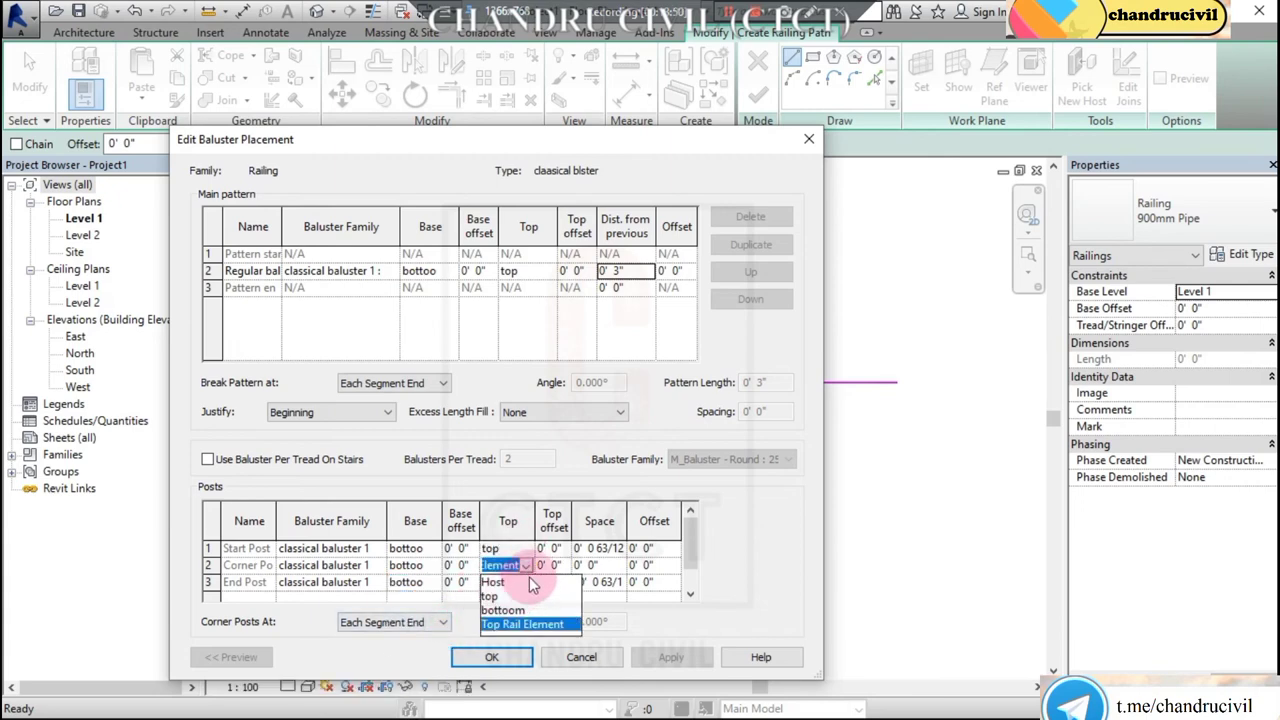
{"action": "left_click", "coordinate": [510, 597]}
{"action": "left_click", "coordinate": [500, 582]}
{"action": "left_click", "coordinate": [525, 582]}
{"action": "left_click", "coordinate": [510, 612]}
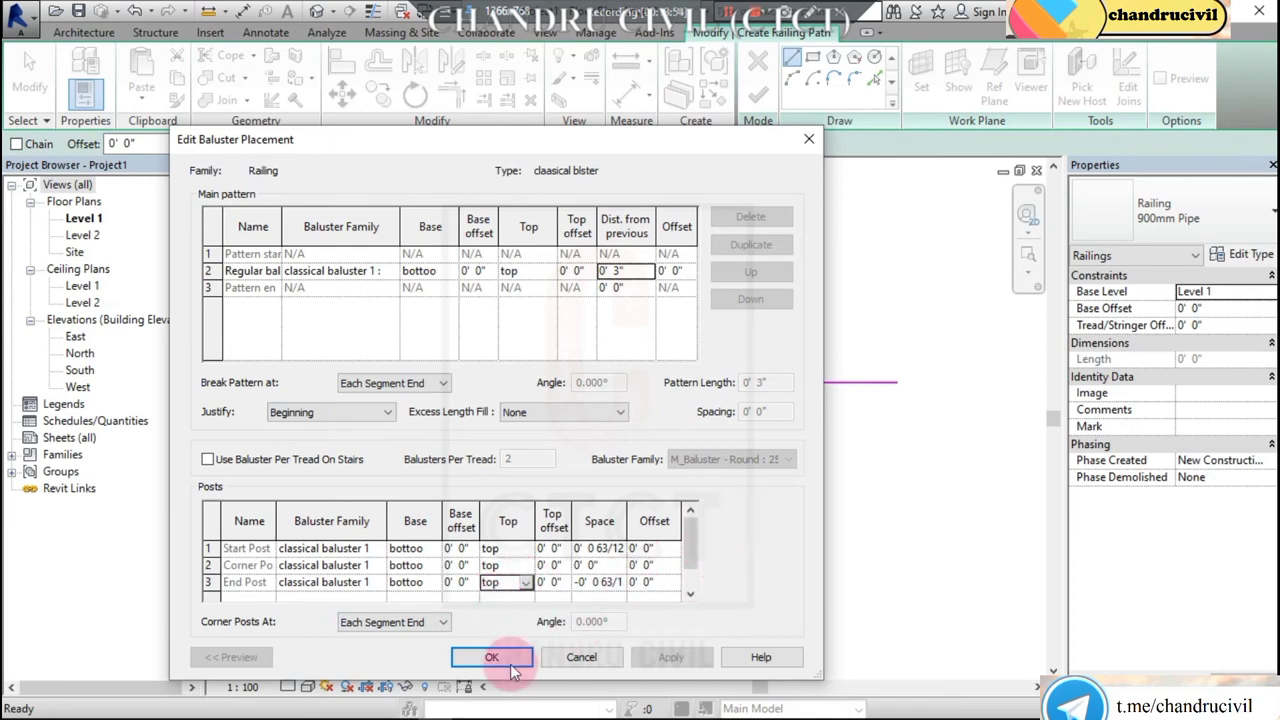
Set the railing type's Top Rail Type to None and confirm the type changes.
{"action": "left_click", "coordinate": [501, 656]}
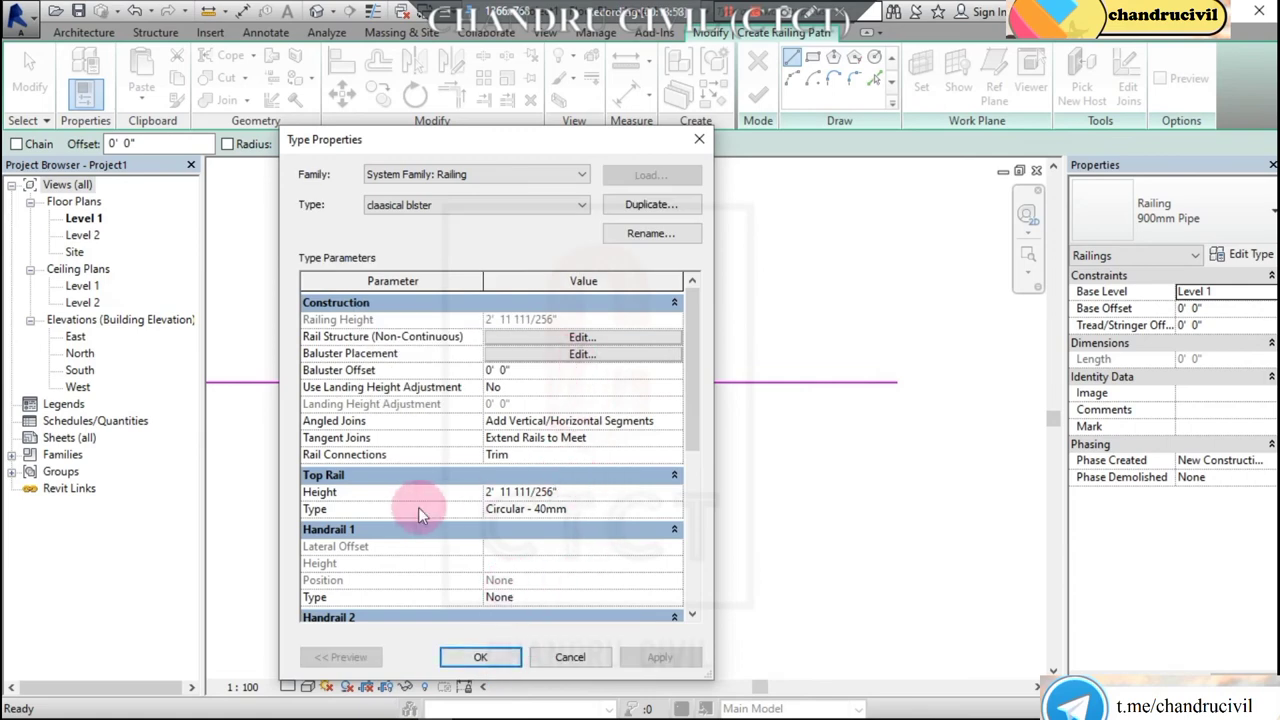
{"action": "left_click", "coordinate": [675, 509]}
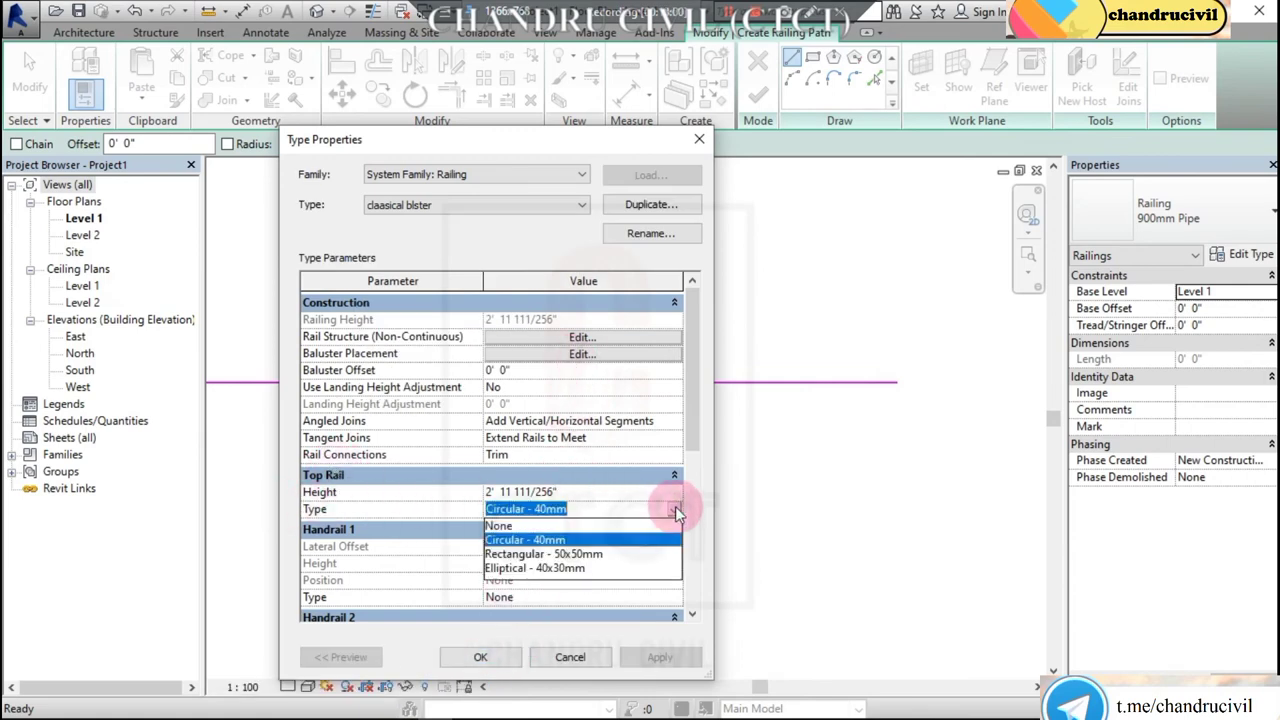
{"action": "left_click", "coordinate": [566, 525]}
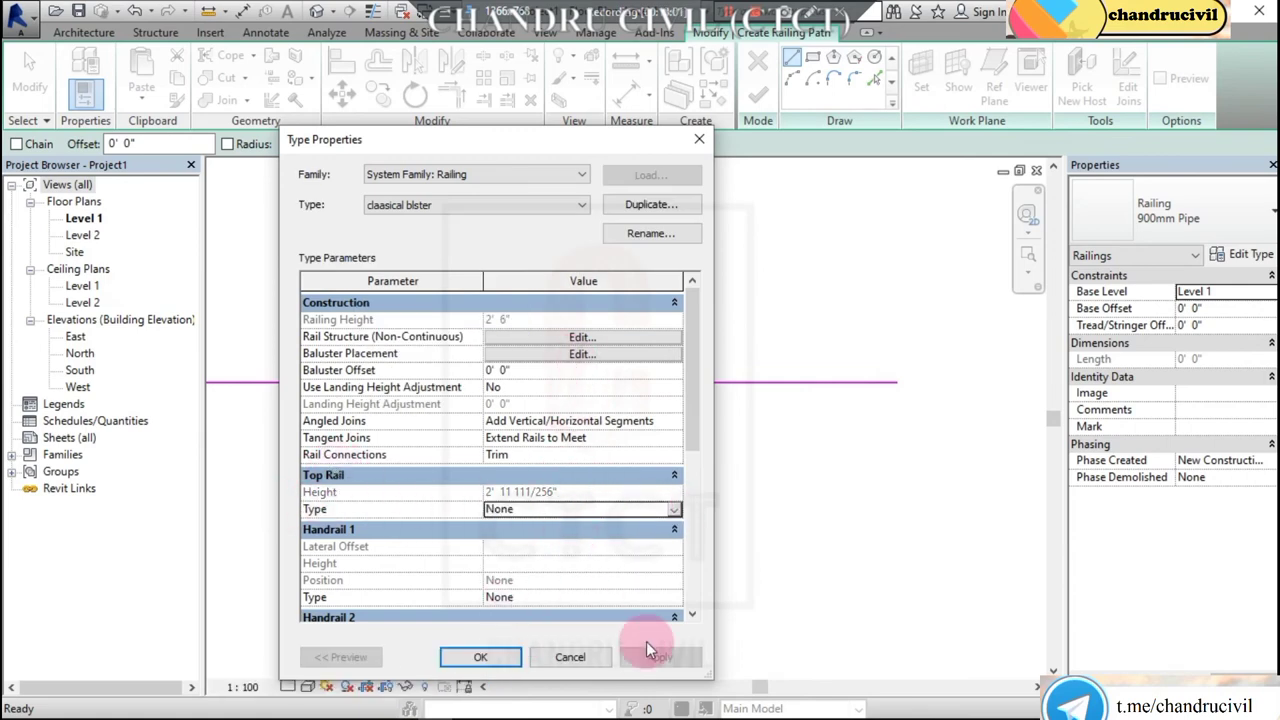
{"action": "left_click", "coordinate": [482, 657]}
Finish the railing sketch along the arched path.
{"action": "right_click", "coordinate": [894, 397]}
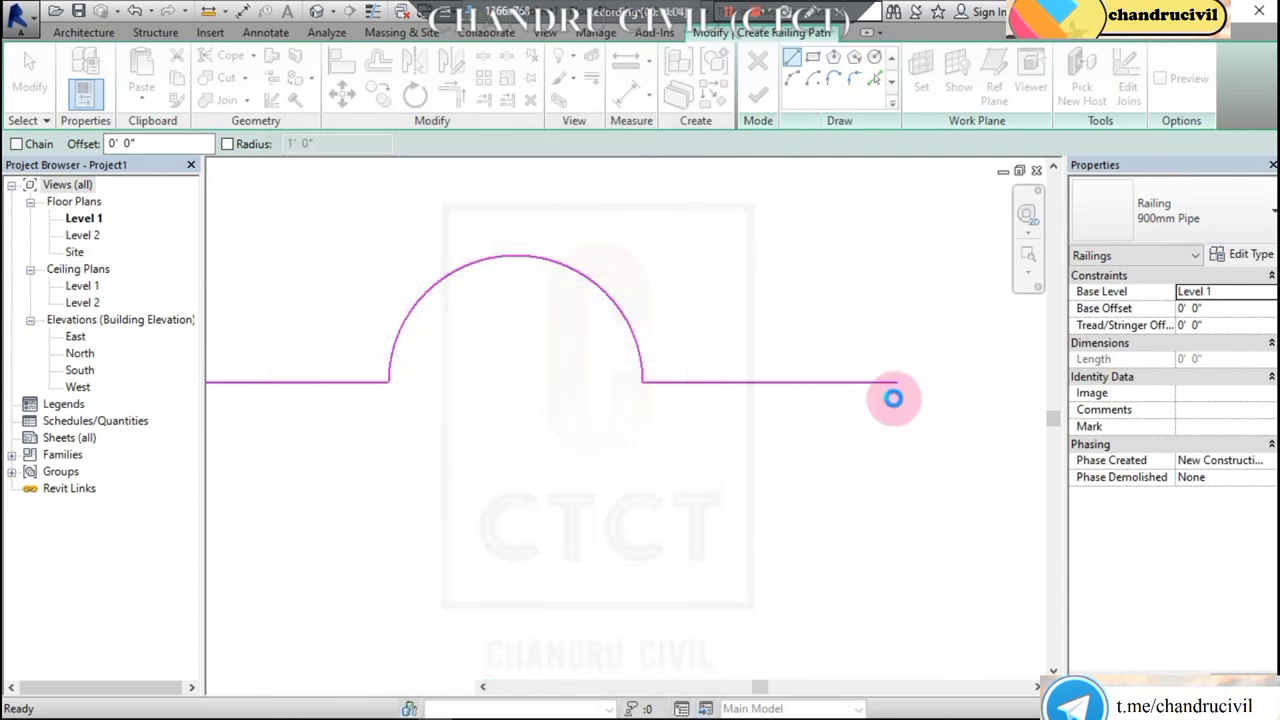
{"action": "left_click", "coordinate": [806, 460]}
{"action": "left_click", "coordinate": [759, 98]}
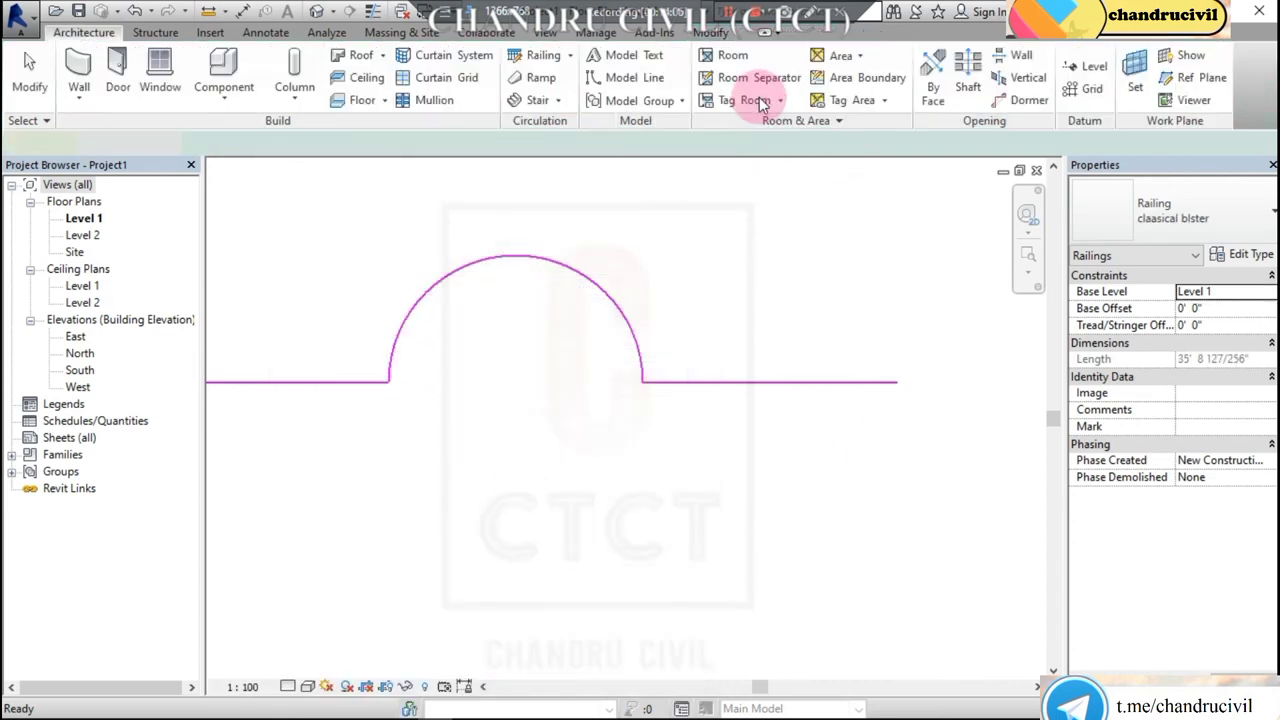
Switch to the default 3D view and zoom in on the finished railing.
{"action": "left_click", "coordinate": [766, 354]}
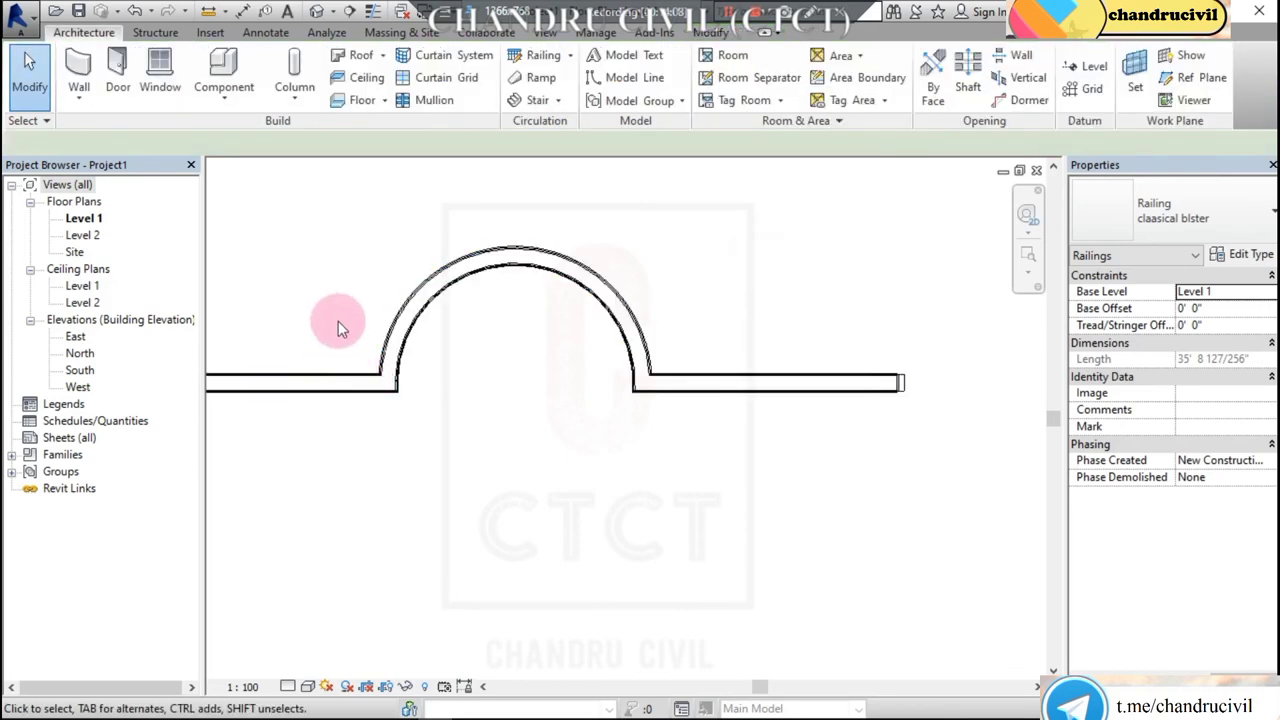
{"action": "middle_click_drag", "start_coordinate": [730, 480], "coordinate": [466, 300]}
{"action": "left_click", "coordinate": [466, 300]}
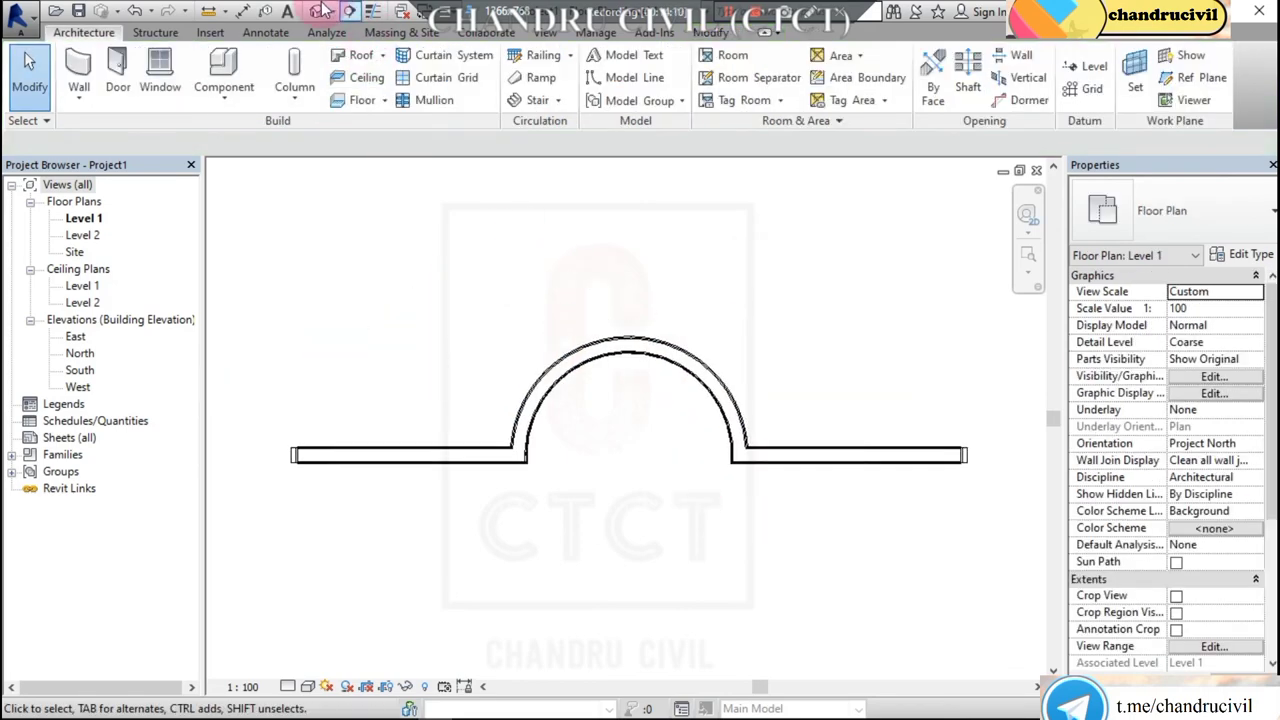
{"action": "left_click", "coordinate": [318, 12]}
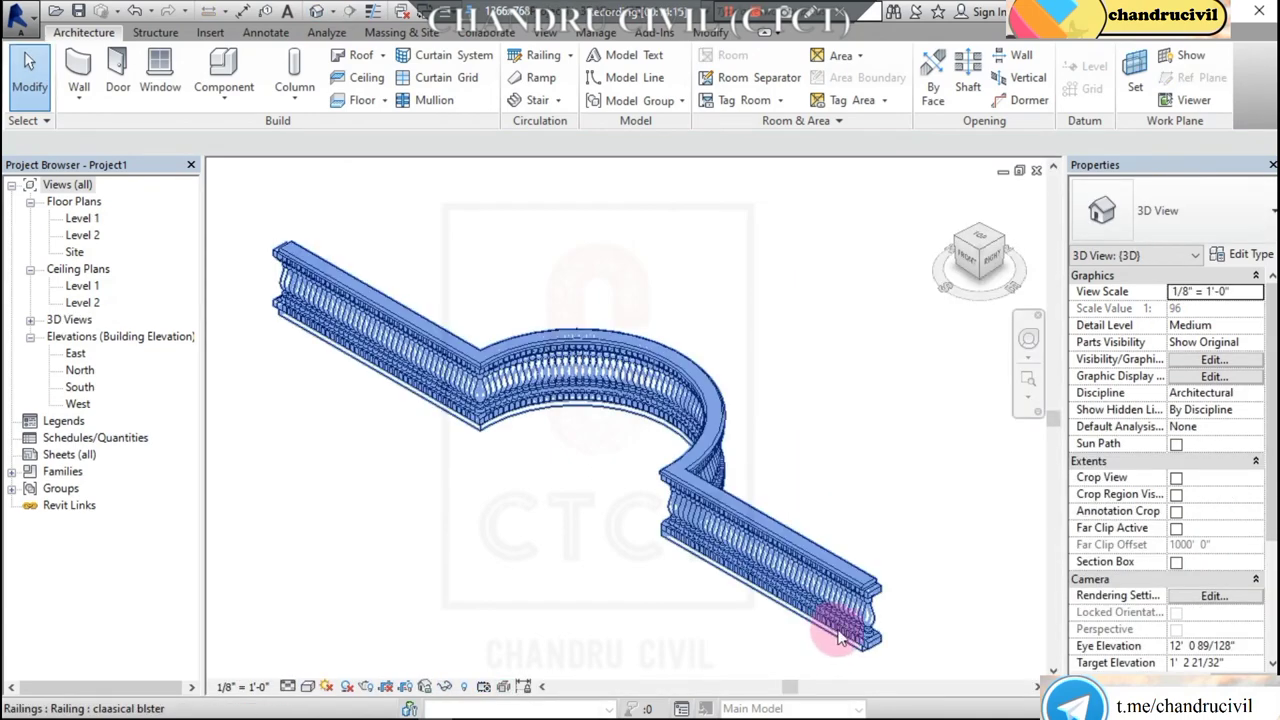
{"action": "scroll", "coordinate": [450, 412], "scroll_direction": "up", "scroll_amount": 5}
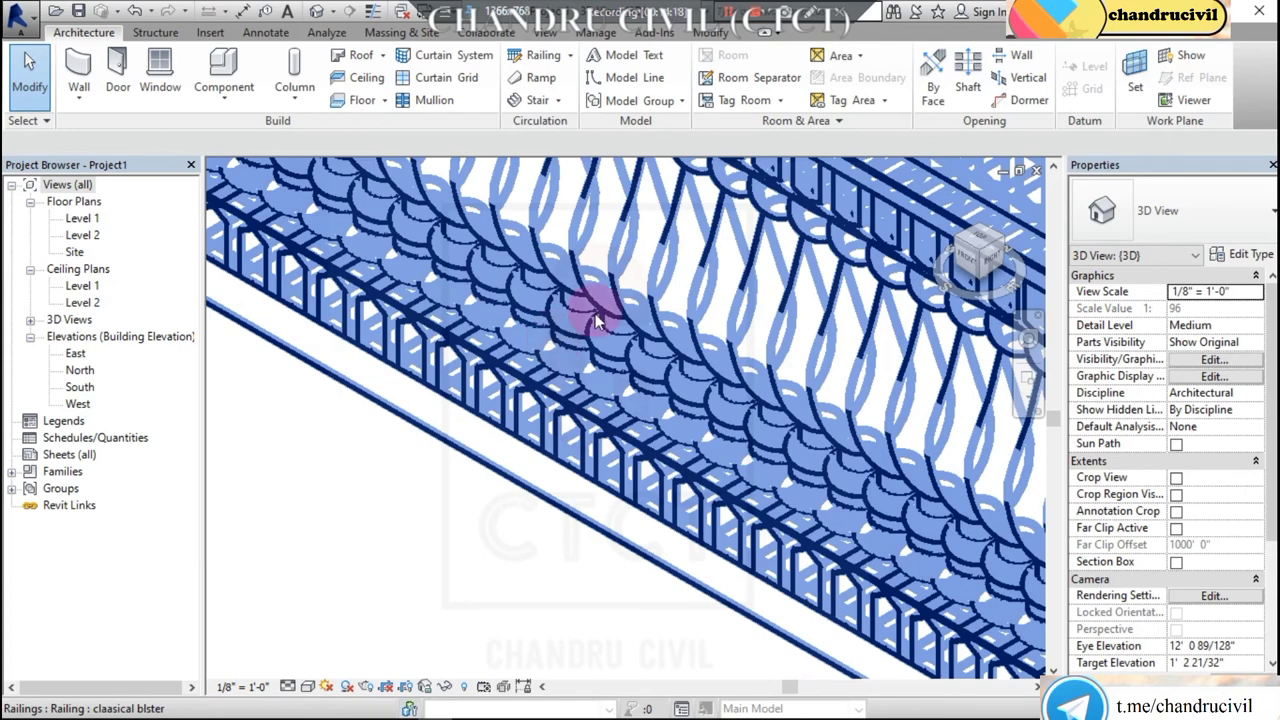
{"action": "scroll", "coordinate": [617, 322], "scroll_direction": "down", "scroll_amount": 5}
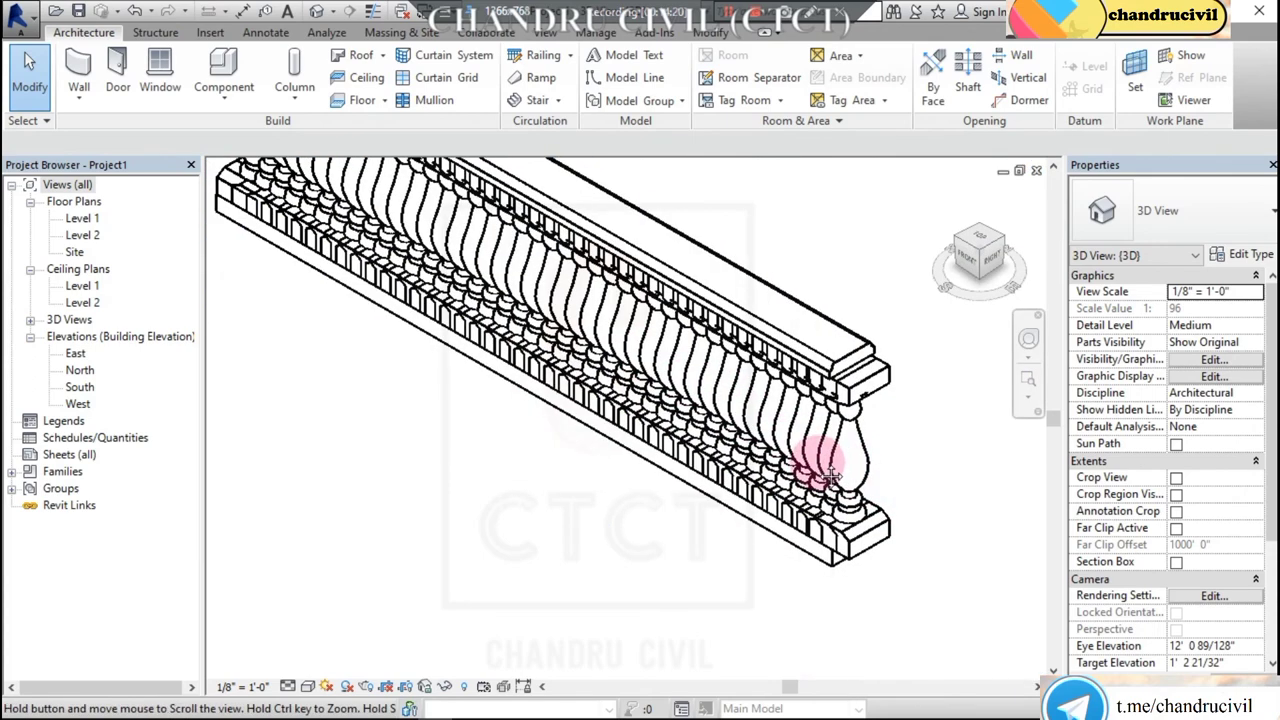
{"action": "scroll", "coordinate": [815, 457], "scroll_direction": "down", "scroll_amount": 1}
{"action": "scroll", "coordinate": [808, 458], "scroll_direction": "down", "scroll_amount": 1}
Select the railing and open the claasical blster type properties.
{"action": "left_click", "coordinate": [790, 372]}
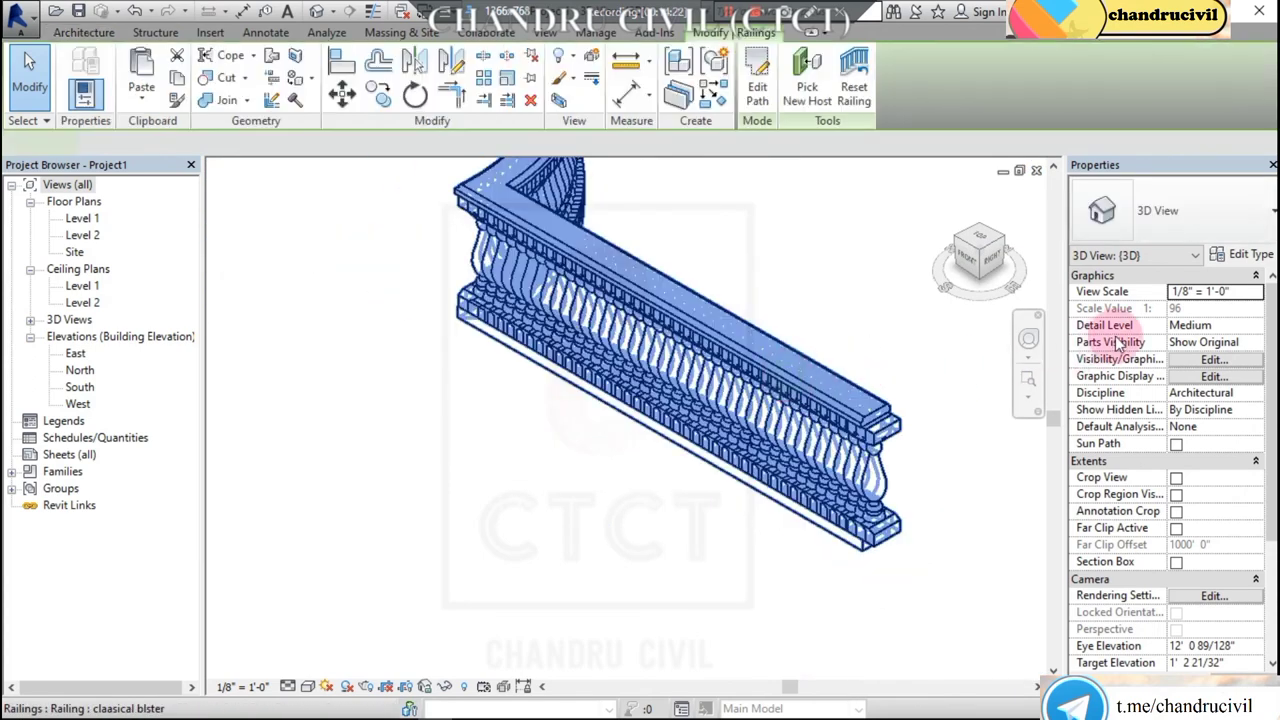
{"action": "left_click", "coordinate": [1243, 254]}
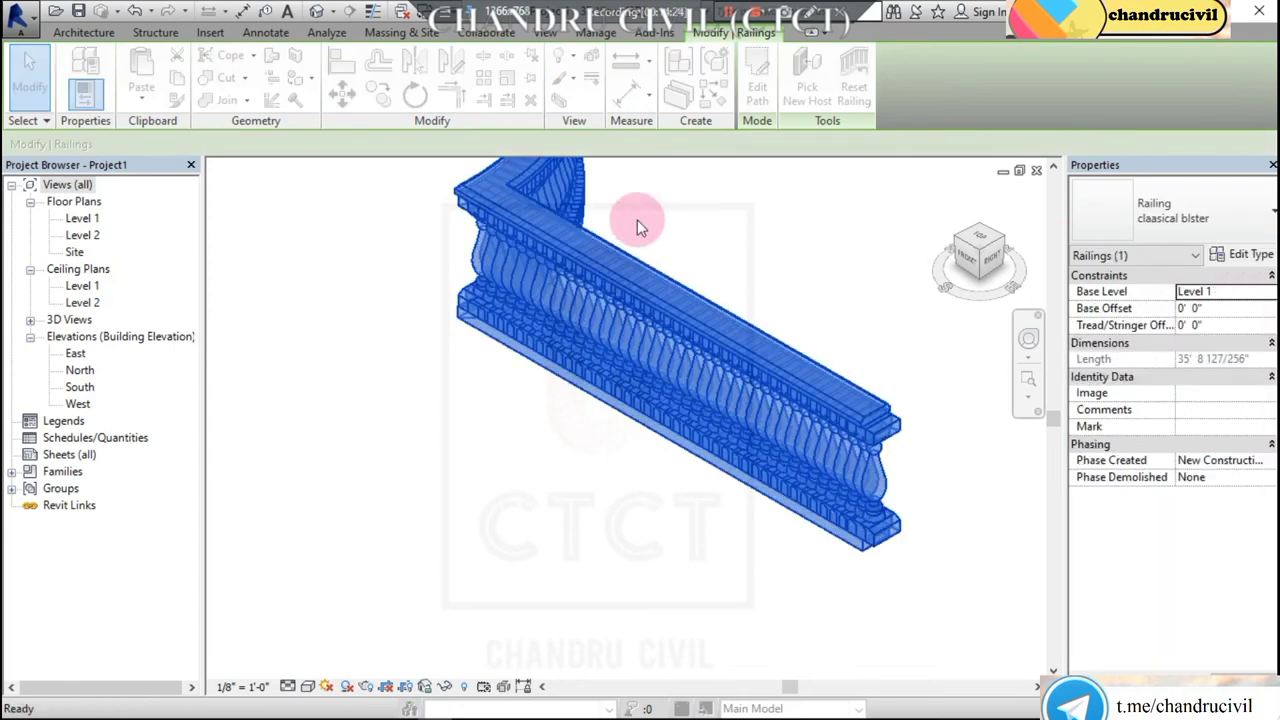
{"action": "left_click_drag", "start_coordinate": [469, 142], "coordinate": [263, 109]}
Leave the rails unchanged and set the baluster spacing to 1' 0" in Baluster Placement.
{"action": "left_click", "coordinate": [343, 302]}
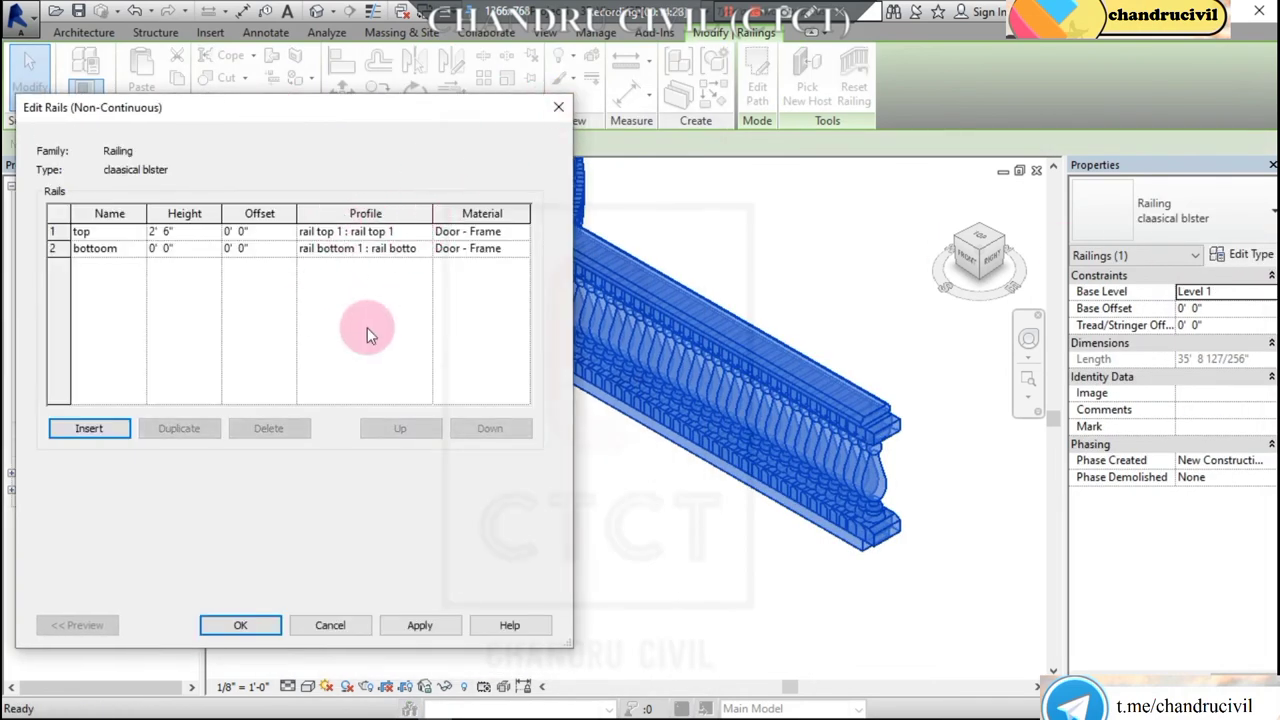
{"action": "left_click", "coordinate": [311, 625]}
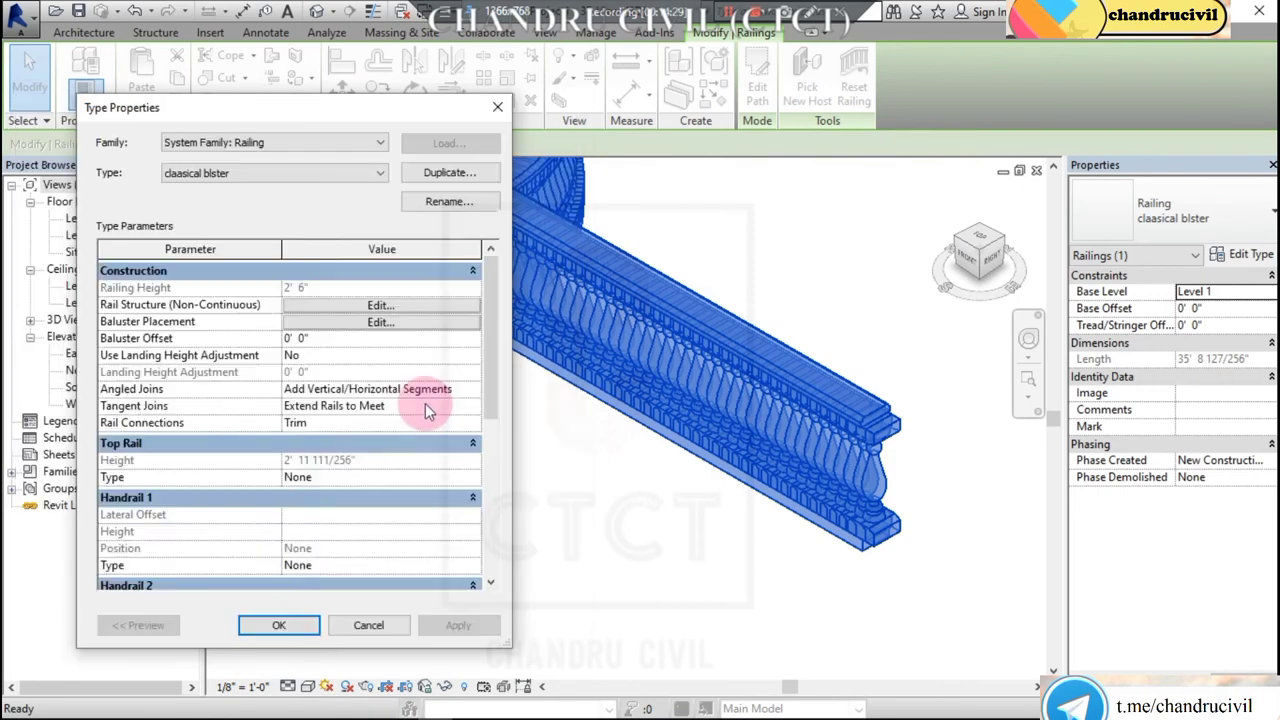
{"action": "left_click", "coordinate": [362, 323]}
{"action": "left_click_drag", "start_coordinate": [367, 105], "coordinate": [171, 178]}
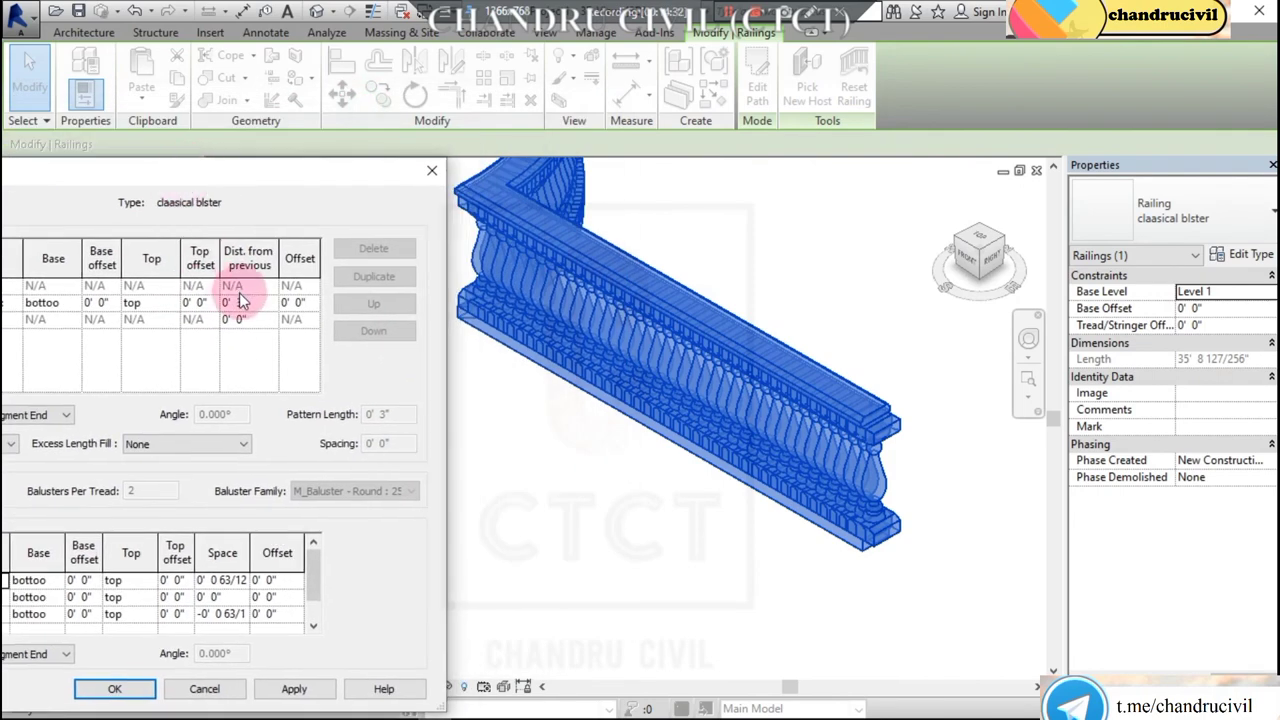
{"action": "type", "text": "3"}
{"action": "left_click", "coordinate": [214, 320]}
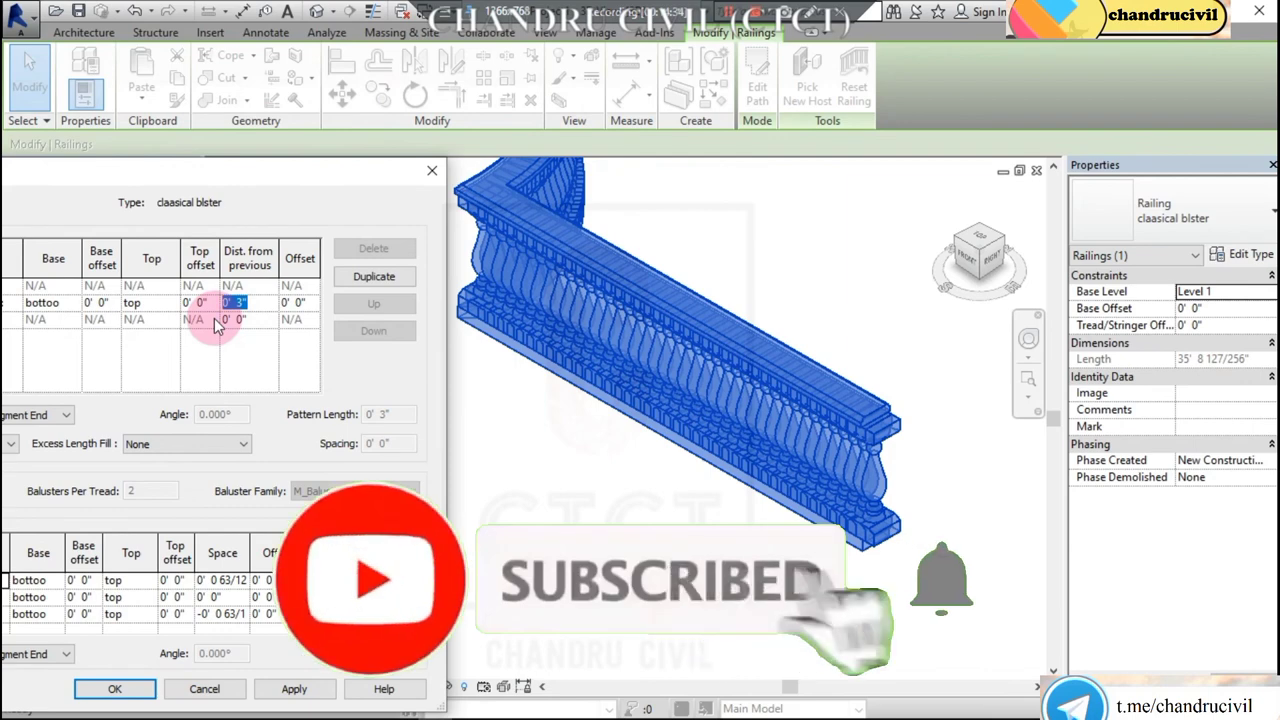
{"action": "type", "text": "1"}
{"action": "key", "text": "Tab"}
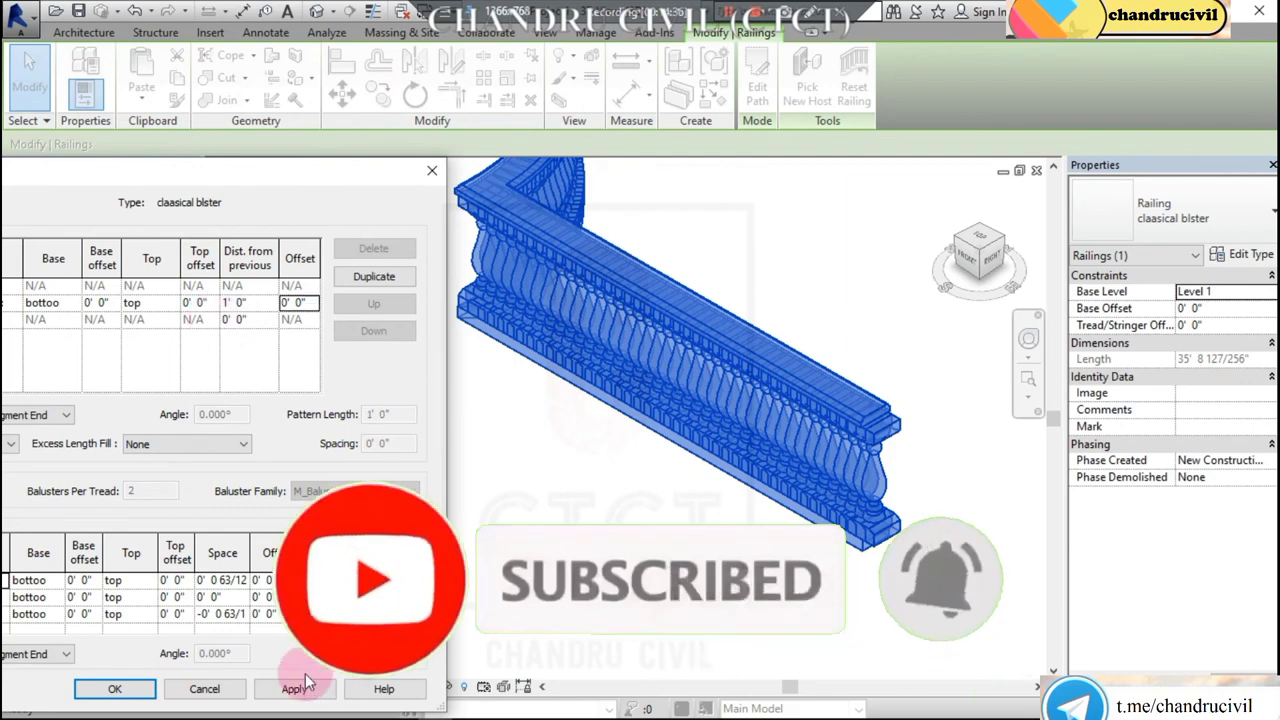
Try 0' 6", then settle on 0' 9" baluster spacing and confirm the type.
{"action": "left_click", "coordinate": [298, 688]}
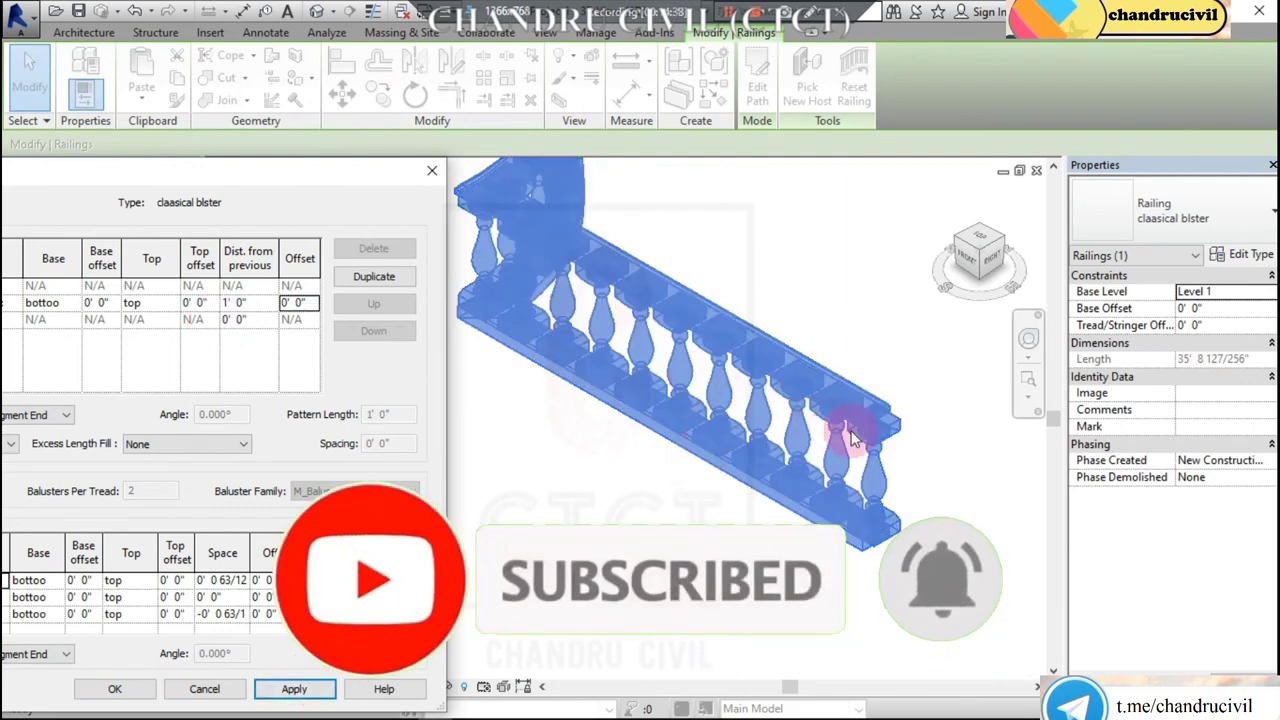
{"action": "left_click", "coordinate": [235, 302]}
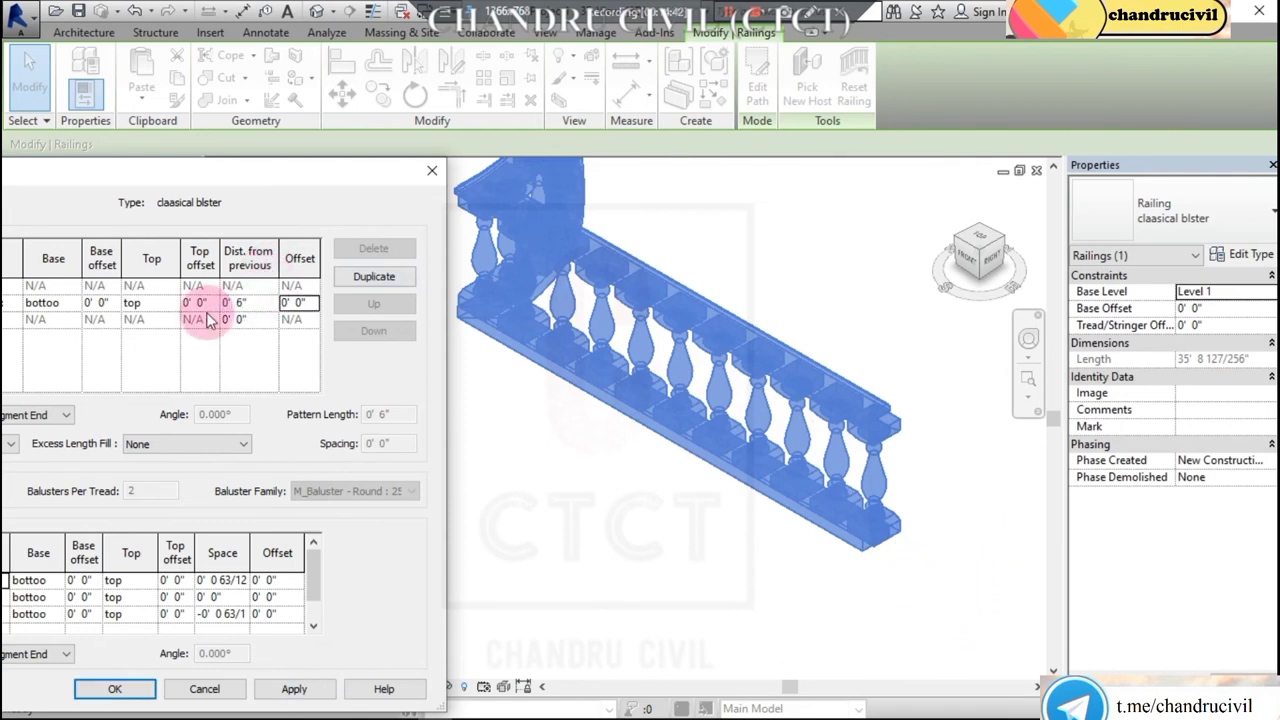
{"action": "left_click", "coordinate": [300, 688]}
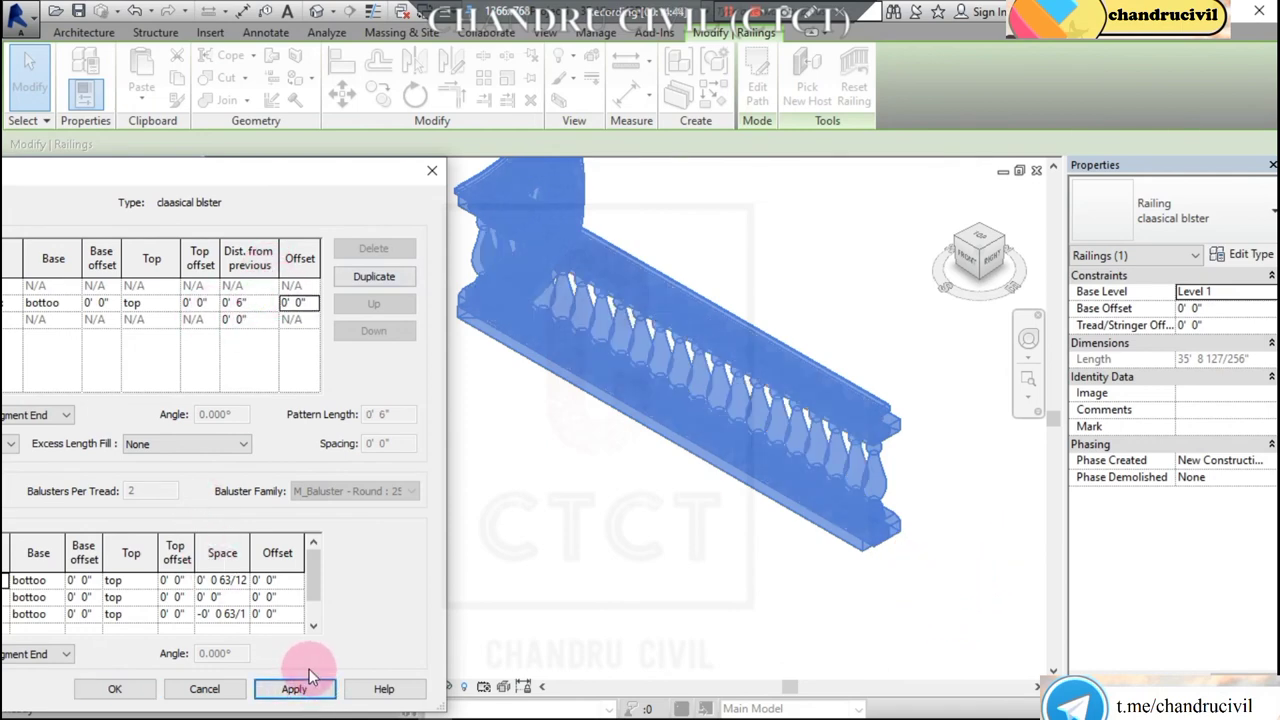
{"action": "double_click", "coordinate": [240, 302]}
{"action": "type", "text": "9"}
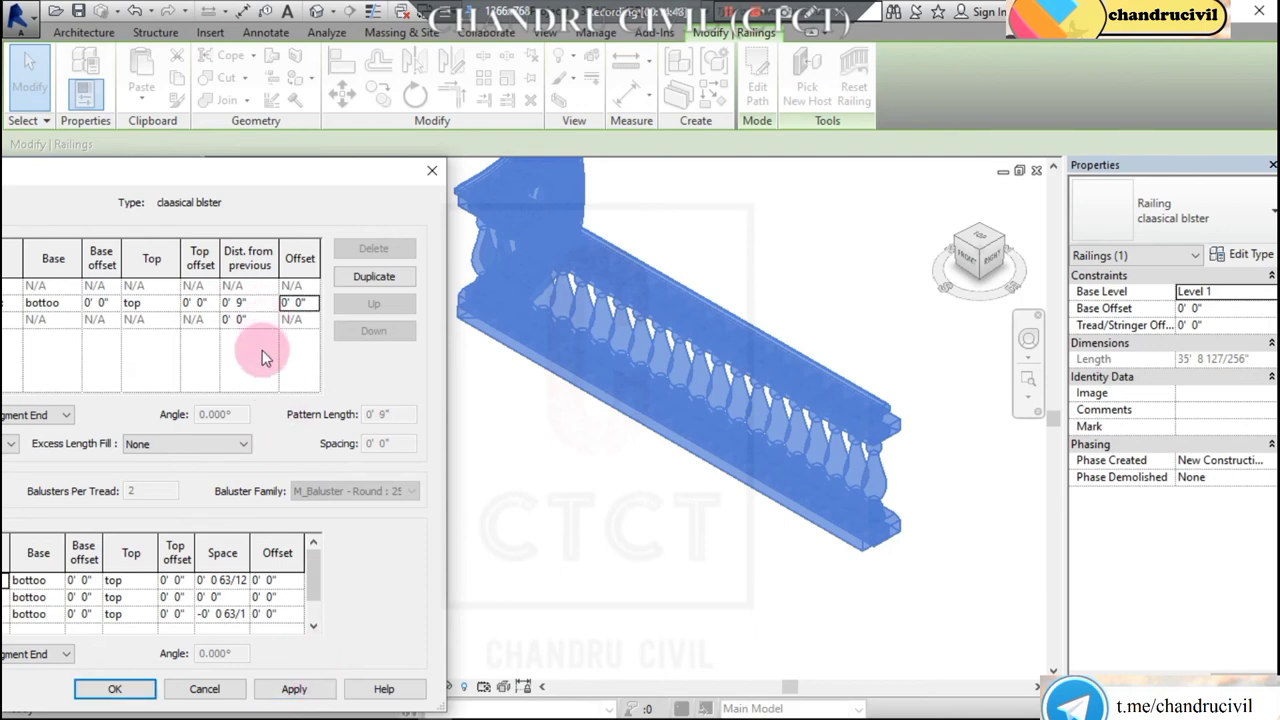
{"action": "left_click", "coordinate": [294, 688]}
{"action": "left_click", "coordinate": [120, 688]}
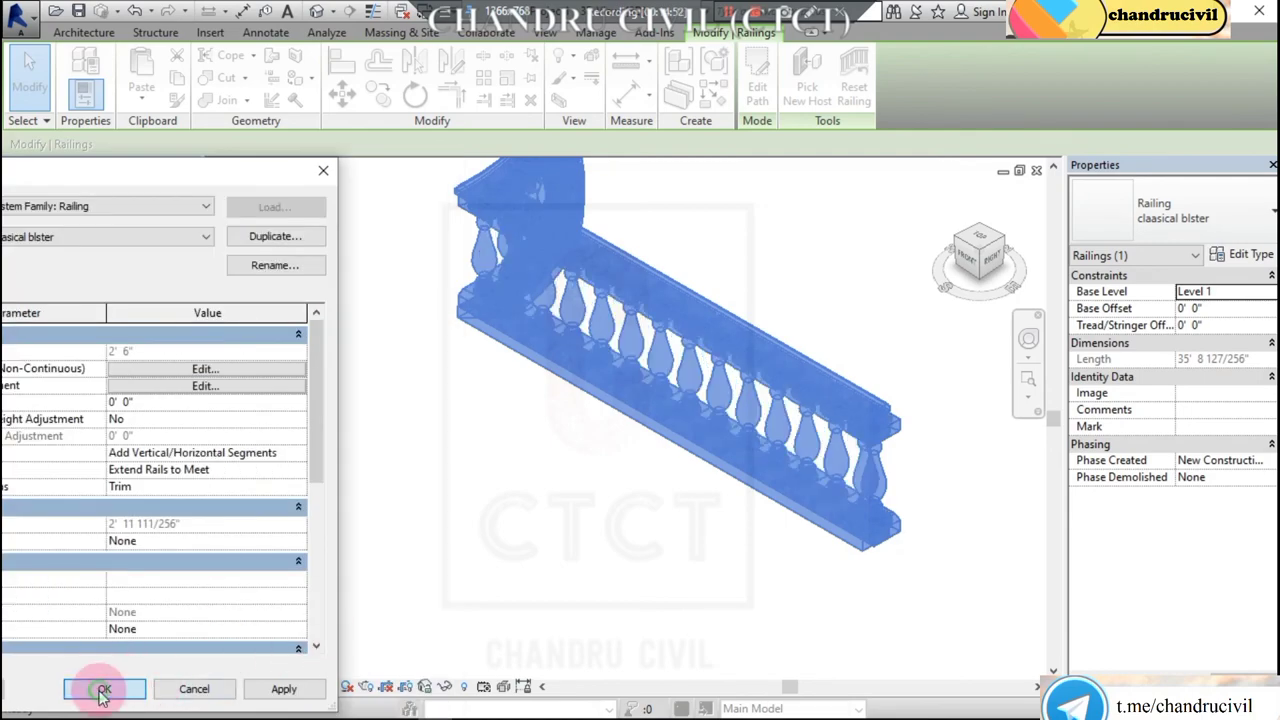
{"action": "left_click", "coordinate": [103, 690]}
Deselect the railing, then orbit and zoom the 3D view to inspect the re-spaced balusters.
{"action": "left_click", "coordinate": [755, 503]}
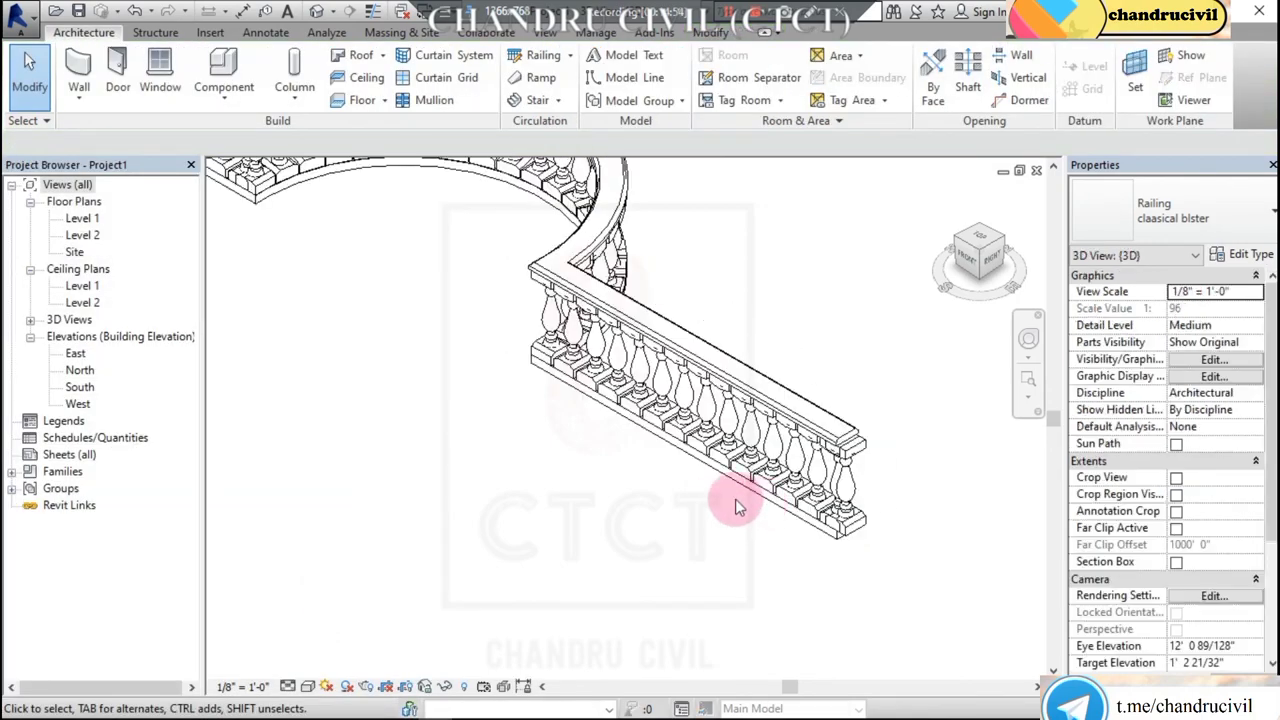
{"action": "mouse_move", "coordinate": [943, 517]}
{"action": "middle_mouse_down", "text": "shift"}
{"action": "mouse_move", "coordinate": [643, 462]}
{"action": "mouse_move", "coordinate": [680, 486]}
{"action": "mouse_move", "coordinate": [553, 428]}
{"action": "middle_mouse_up", "text": "shift"}
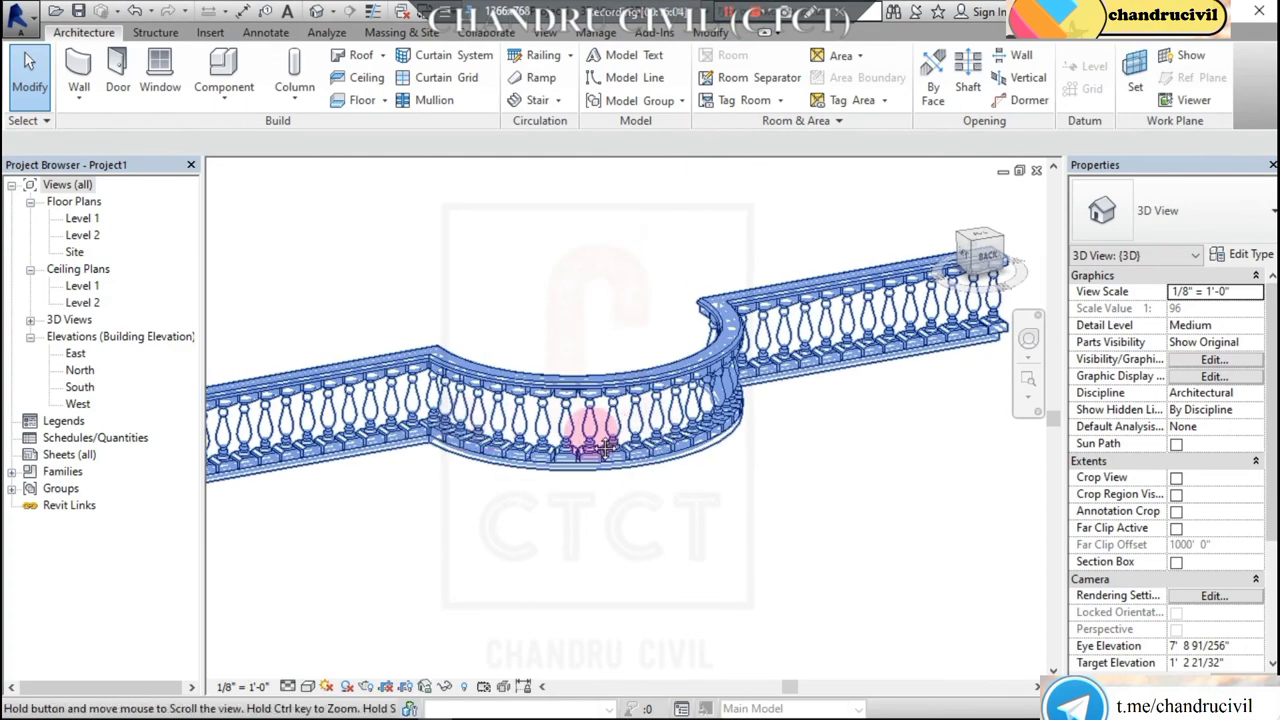
{"action": "scroll", "coordinate": [465, 440], "scroll_direction": "up", "scroll_amount": 1}
{"action": "scroll", "coordinate": [457, 465], "scroll_direction": "up", "scroll_amount": 3}
{"action": "scroll", "coordinate": [457, 470], "scroll_direction": "up", "scroll_amount": 2}
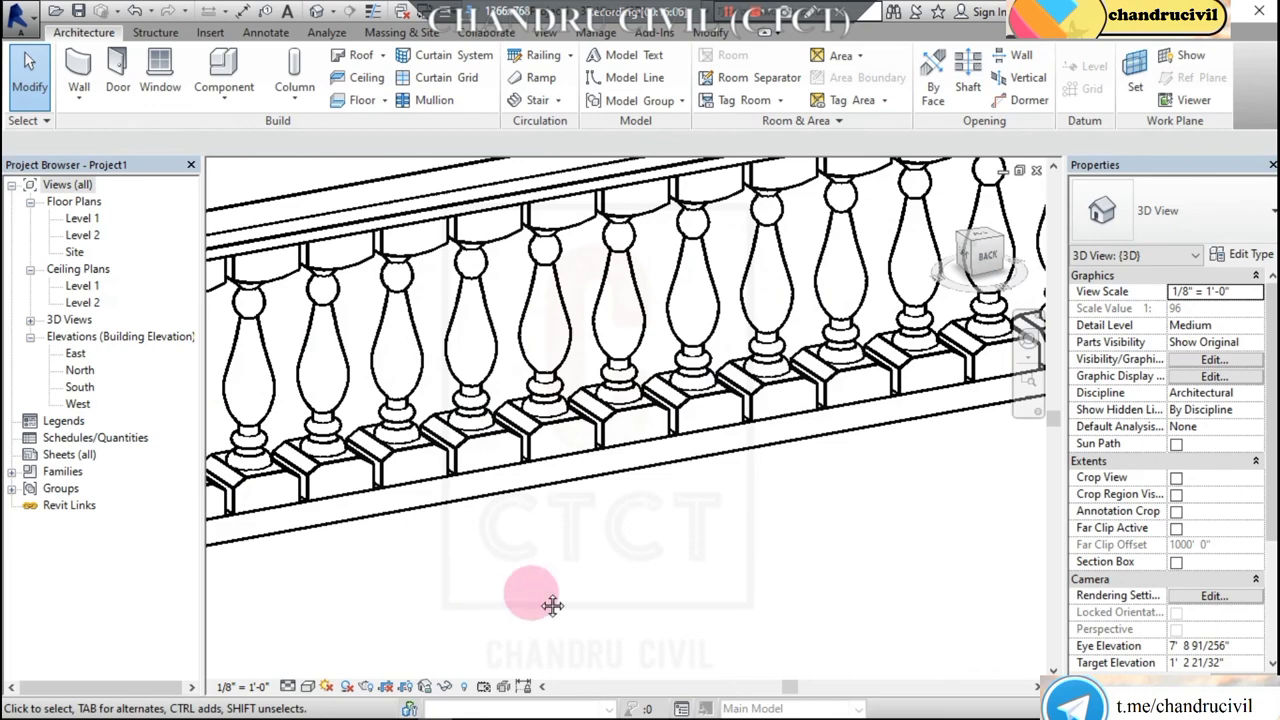
{"action": "scroll", "coordinate": [552, 605], "scroll_direction": "down", "scroll_amount": 4}
{"action": "scroll", "coordinate": [518, 559], "scroll_direction": "down", "scroll_amount": 1}
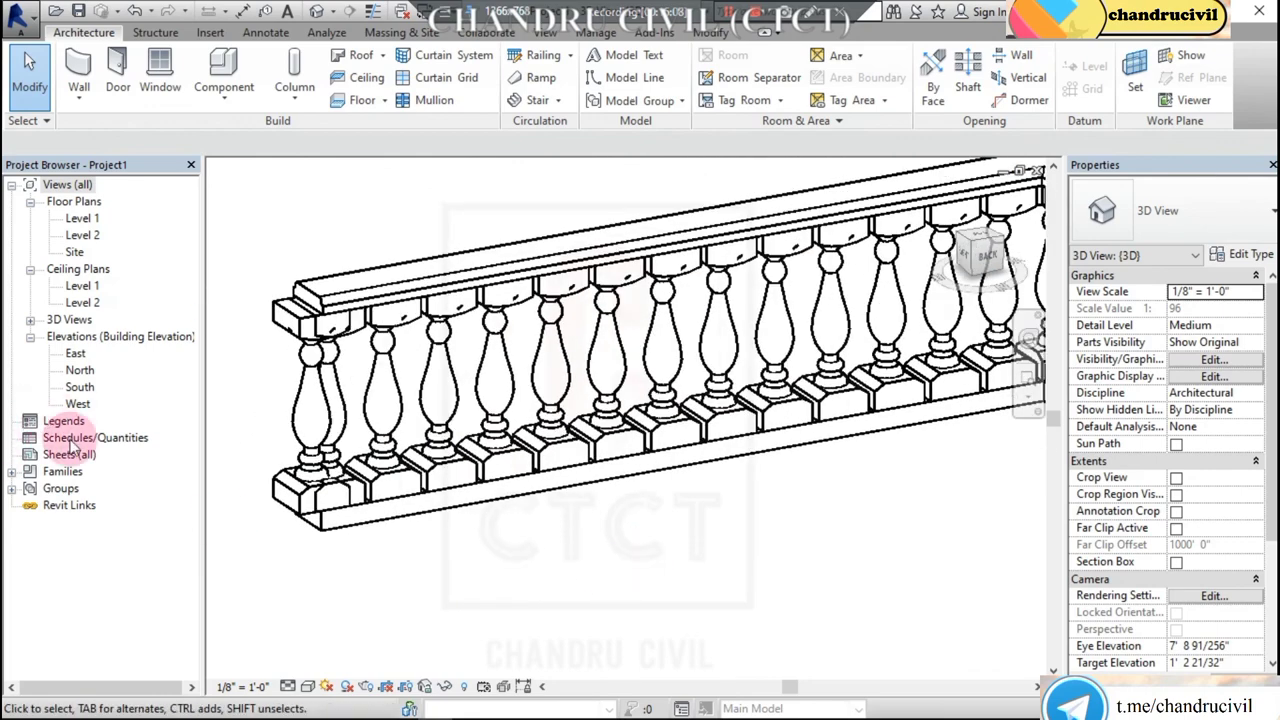
Switch to the Realistic visual style and frame the curved section of railing from a lower side view.
{"action": "left_click", "coordinate": [305, 688]}
{"action": "left_click", "coordinate": [325, 566]}
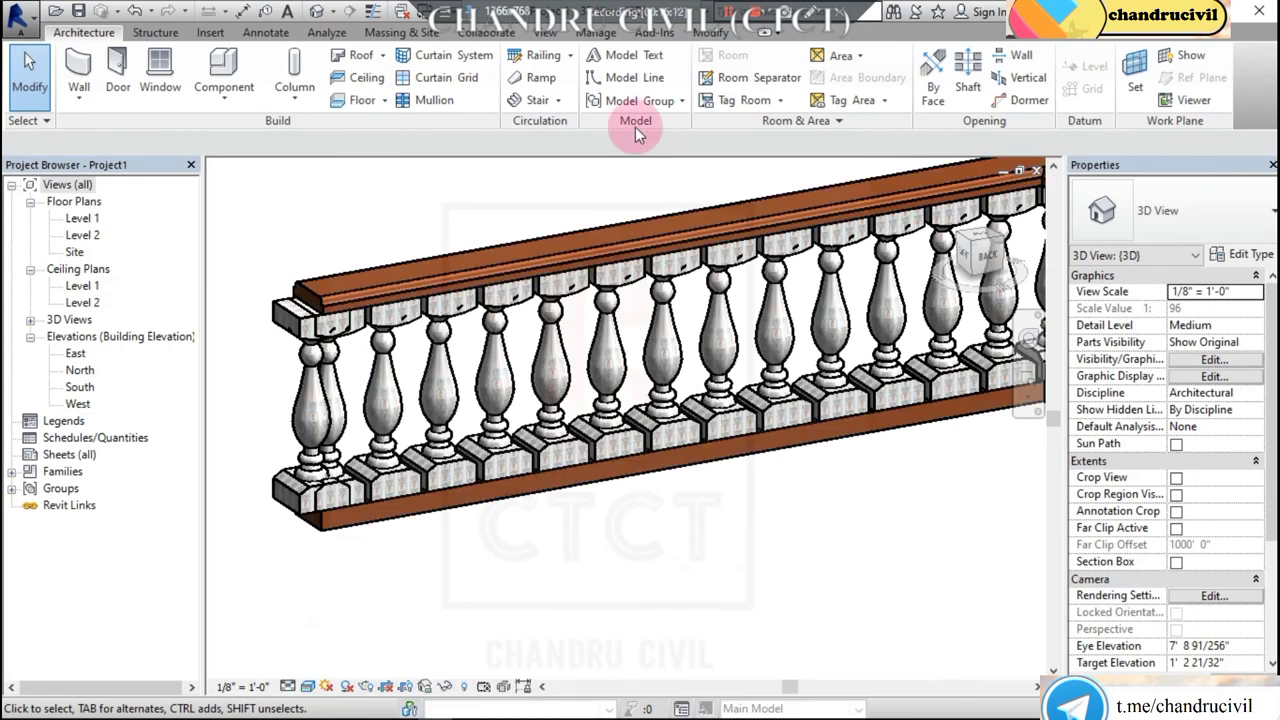
{"action": "mouse_move", "coordinate": [900, 486]}
{"action": "middle_mouse_down", "text": "shift"}
{"action": "mouse_move", "coordinate": [571, 480]}
{"action": "mouse_move", "coordinate": [745, 470]}
{"action": "middle_mouse_up", "text": "shift"}
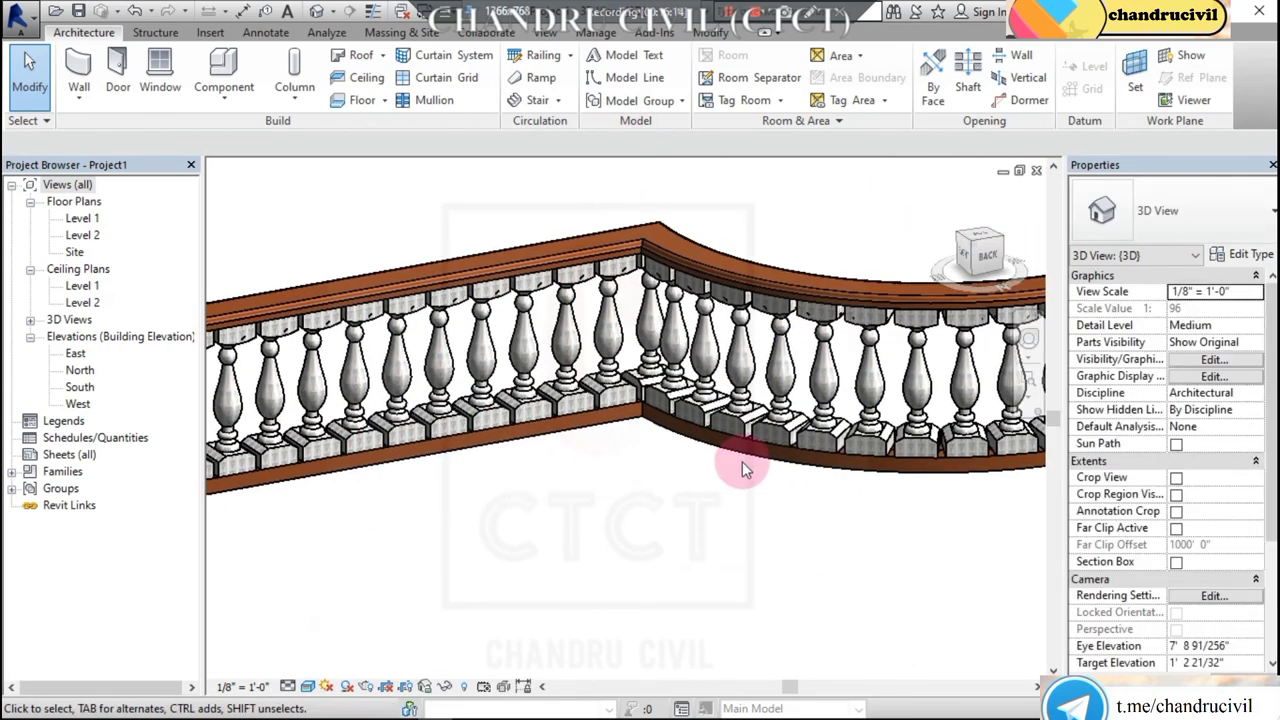
{"action": "scroll", "coordinate": [740, 440], "scroll_direction": "up", "scroll_amount": 3}
{"action": "scroll", "coordinate": [735, 480], "scroll_direction": "up", "scroll_amount": 3}
{"action": "scroll", "coordinate": [720, 525], "scroll_direction": "up", "scroll_amount": 3}
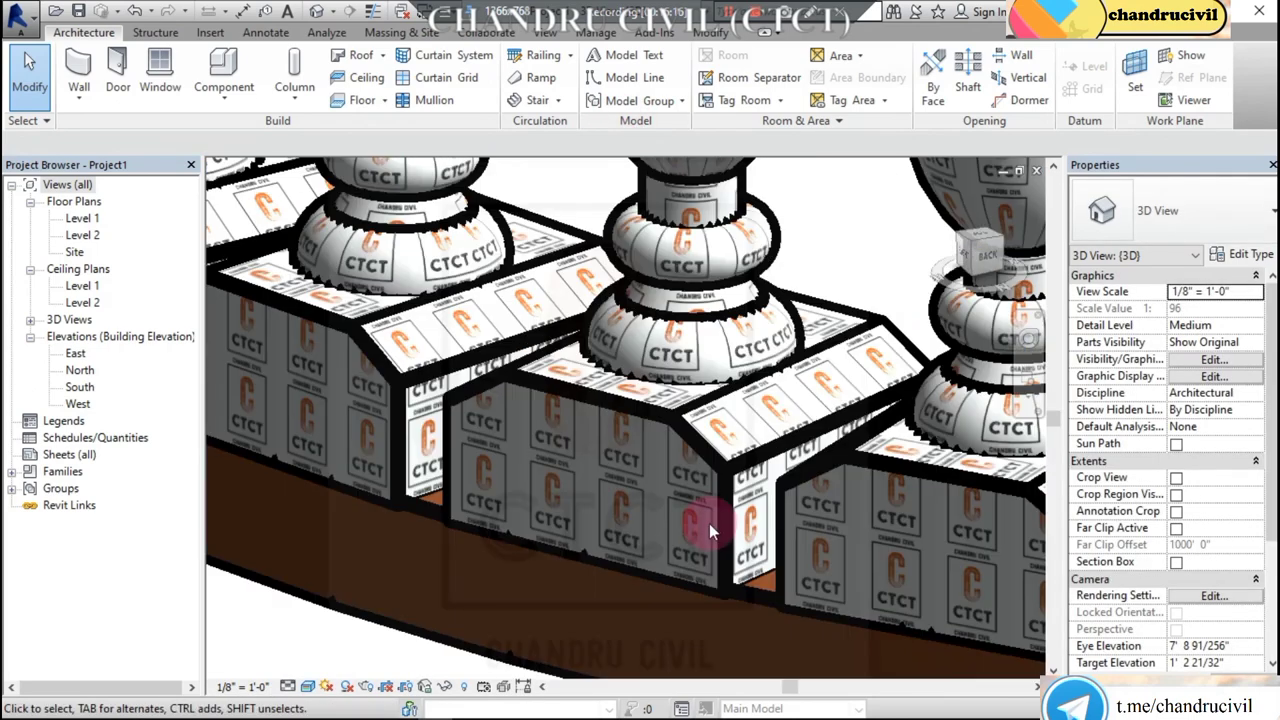
{"action": "scroll", "coordinate": [715, 490], "scroll_direction": "down", "scroll_amount": 1}
{"action": "scroll", "coordinate": [721, 483], "scroll_direction": "up", "scroll_amount": 2}
{"action": "scroll", "coordinate": [680, 482], "scroll_direction": "down", "scroll_amount": 3}
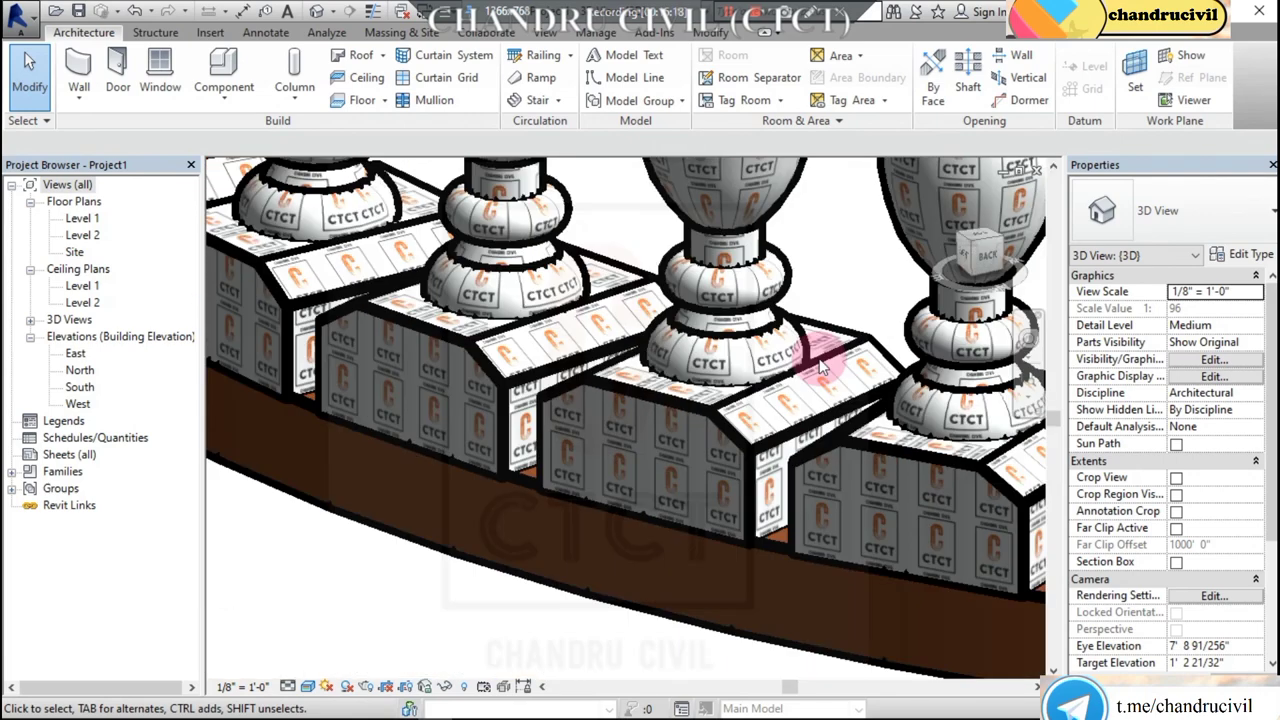
{"action": "scroll", "coordinate": [642, 481], "scroll_direction": "down", "scroll_amount": 1}
{"action": "mouse_move", "coordinate": [642, 481]}
{"action": "middle_mouse_down", "text": "shift"}
{"action": "mouse_move", "coordinate": [563, 523]}
{"action": "mouse_move", "coordinate": [566, 506]}
{"action": "mouse_move", "coordinate": [722, 486]}
{"action": "middle_mouse_up", "text": "shift"}
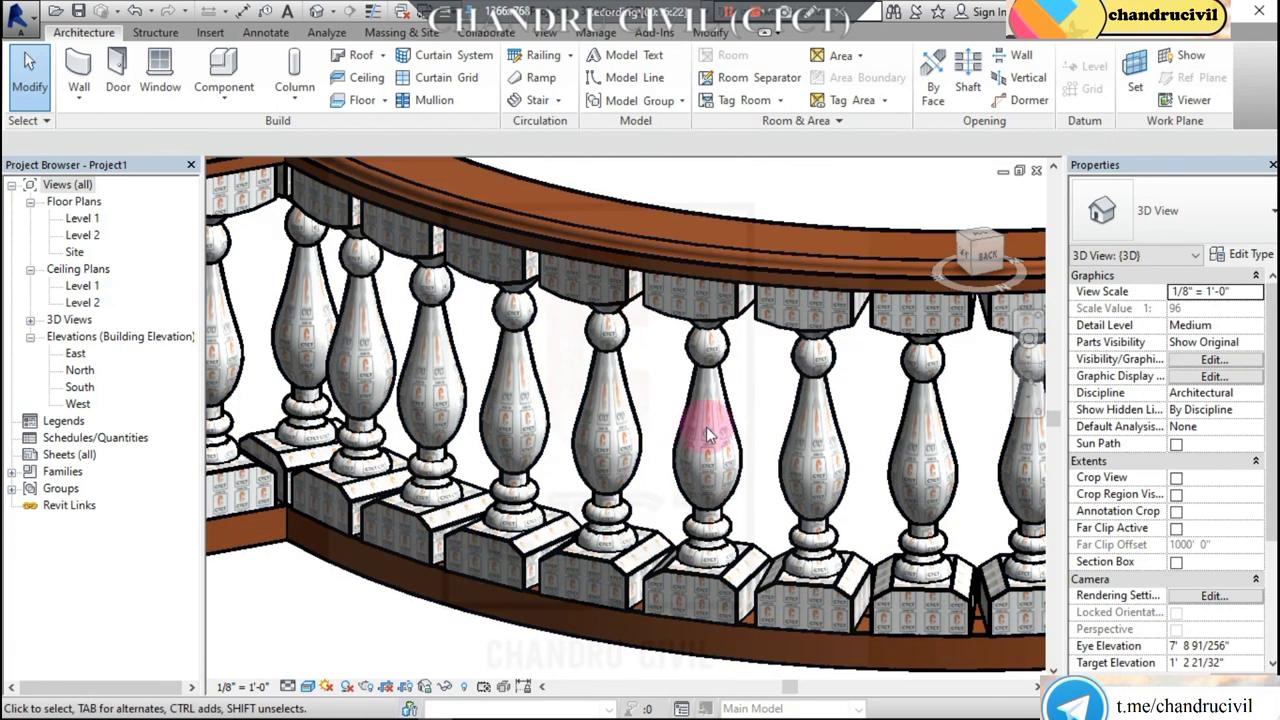
{"action": "scroll", "coordinate": [706, 479], "scroll_direction": "down", "scroll_amount": 3}
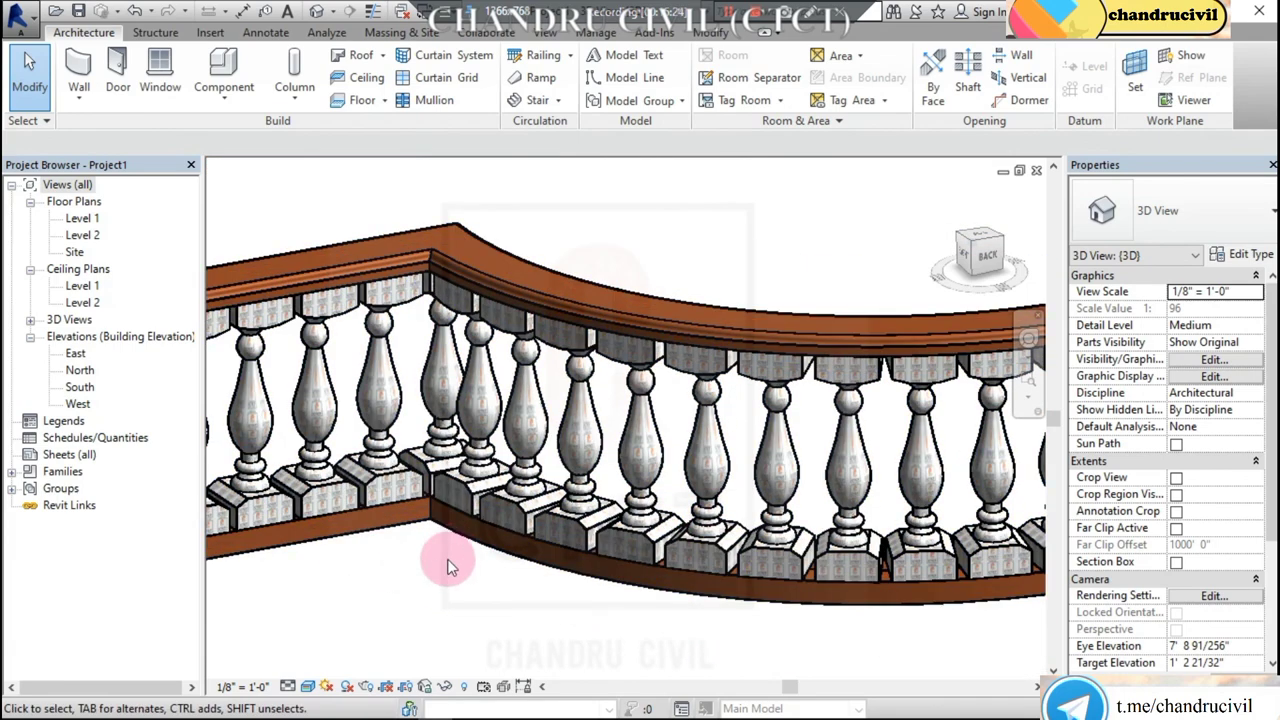
{"action": "middle_click_drag", "start_coordinate": [443, 563], "coordinate": [700, 545]}
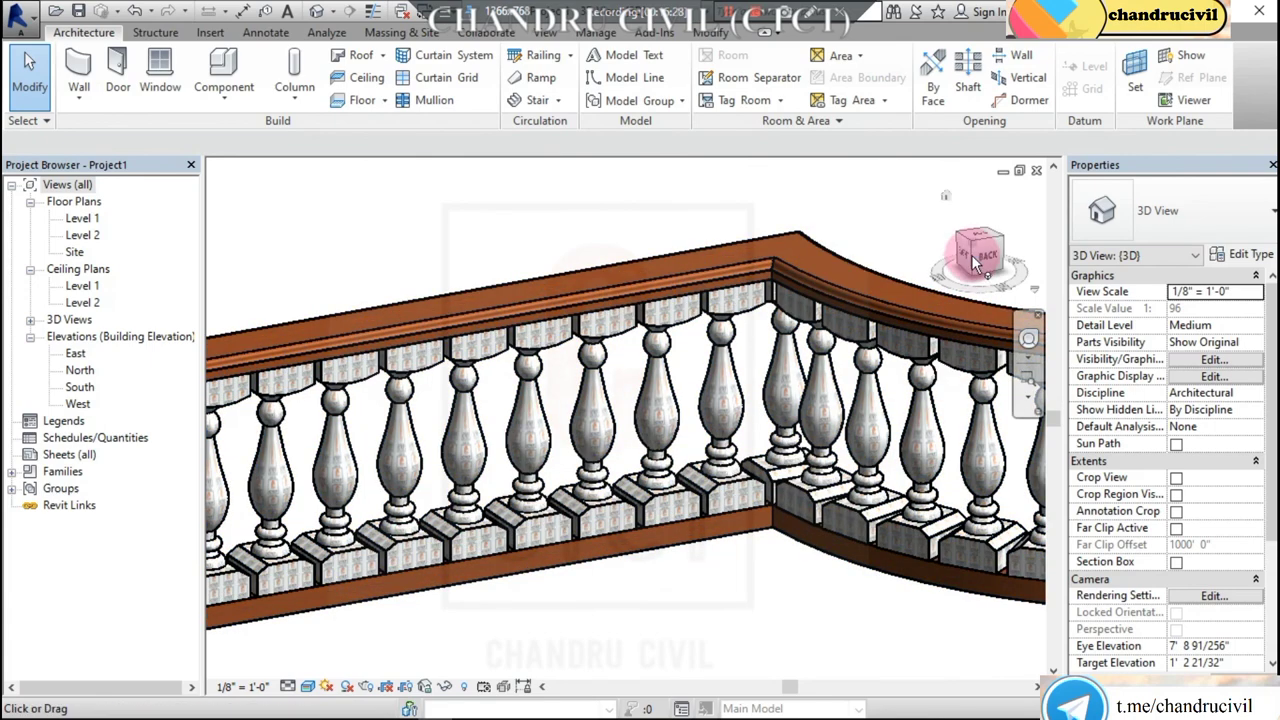
Select the railing to check it, then clear the selection.
{"action": "left_click", "coordinate": [697, 322]}
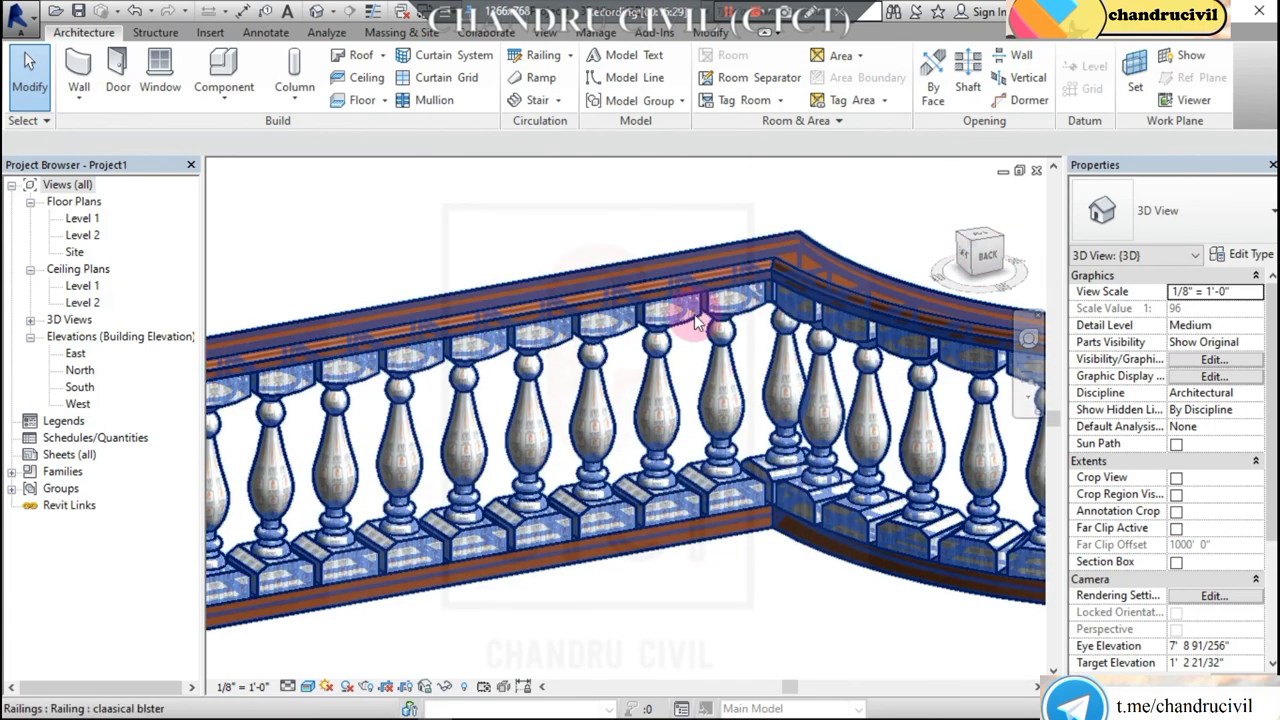
{"action": "key", "text": "Escape"}
{"action": "left_click", "coordinate": [668, 503]}
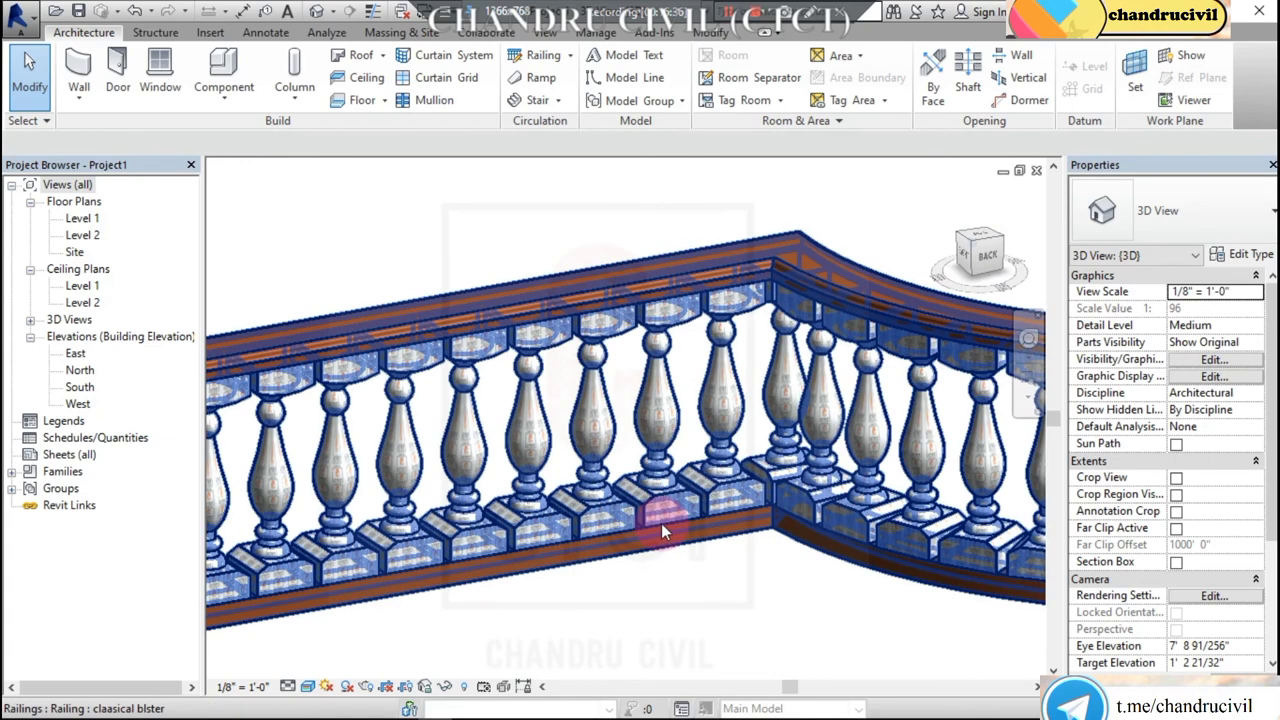
{"action": "key", "text": "Escape"}
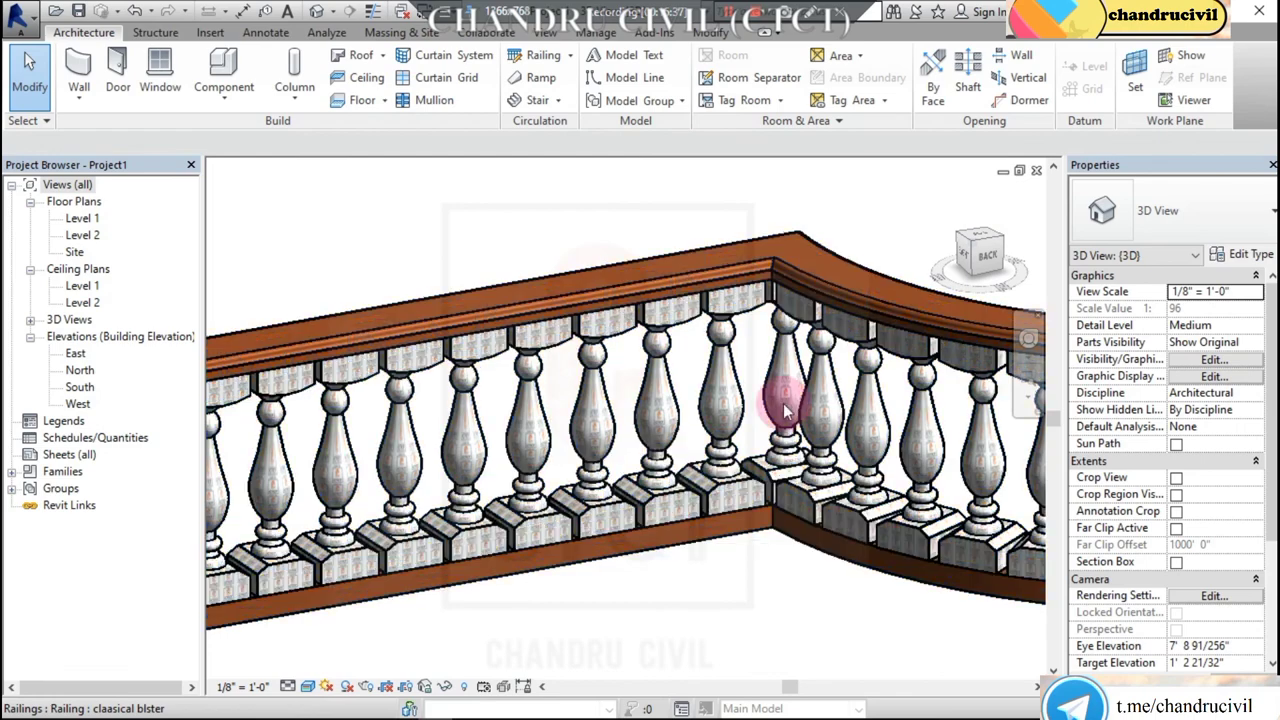
View the railing from the ViewCube's BACK face, zoomed in, and compare with browser reference balusters.
{"action": "left_click_drag", "start_coordinate": [982, 264], "coordinate": [988, 272]}
{"action": "left_click", "coordinate": [986, 266]}
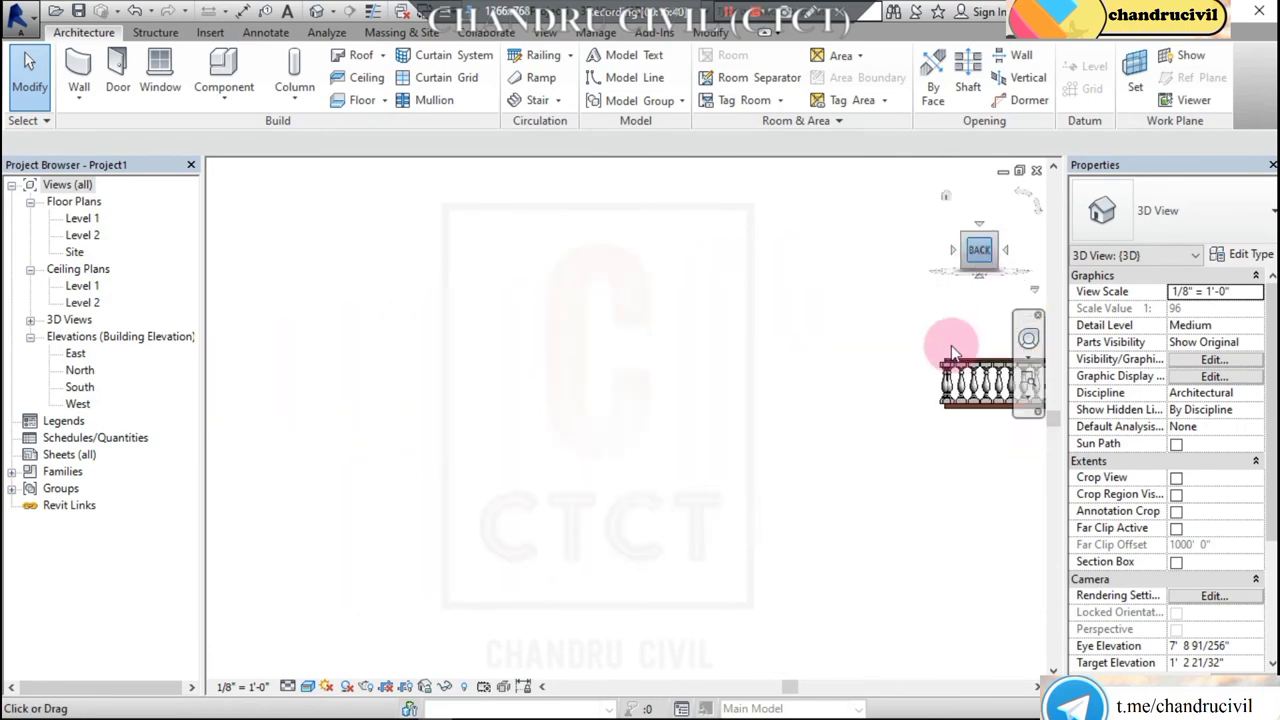
{"action": "scroll", "coordinate": [548, 434], "scroll_direction": "up", "scroll_amount": 2}
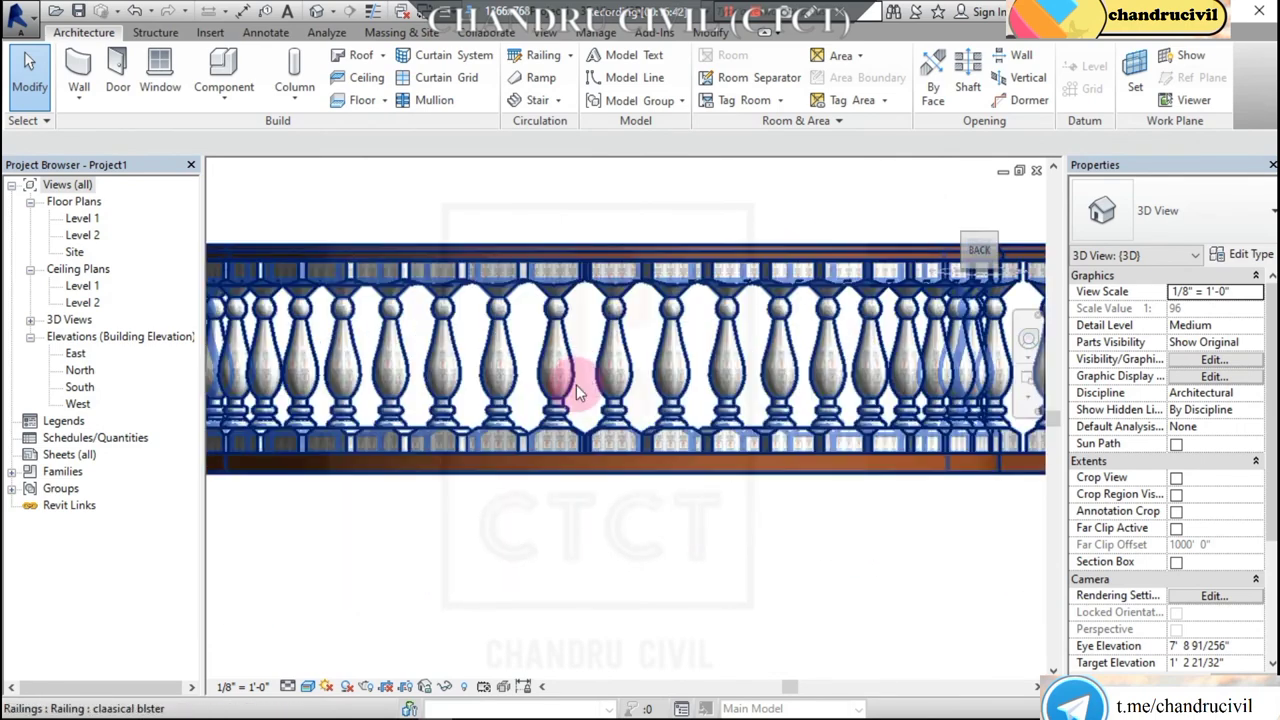
{"action": "scroll", "coordinate": [571, 371], "scroll_direction": "up", "scroll_amount": 2}
{"action": "scroll", "coordinate": [614, 400], "scroll_direction": "up", "scroll_amount": 2}
{"action": "scroll", "coordinate": [622, 445], "scroll_direction": "up", "scroll_amount": 1}
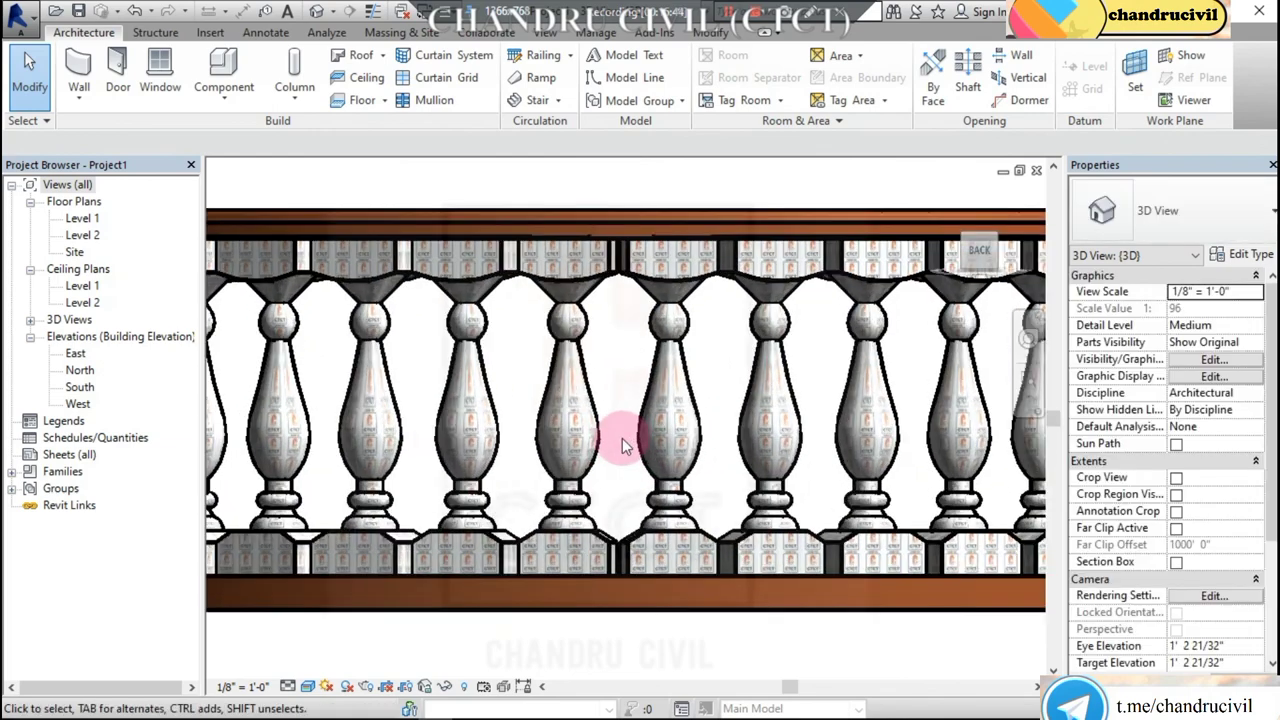
{"action": "scroll", "coordinate": [622, 445], "scroll_direction": "up", "scroll_amount": 2}
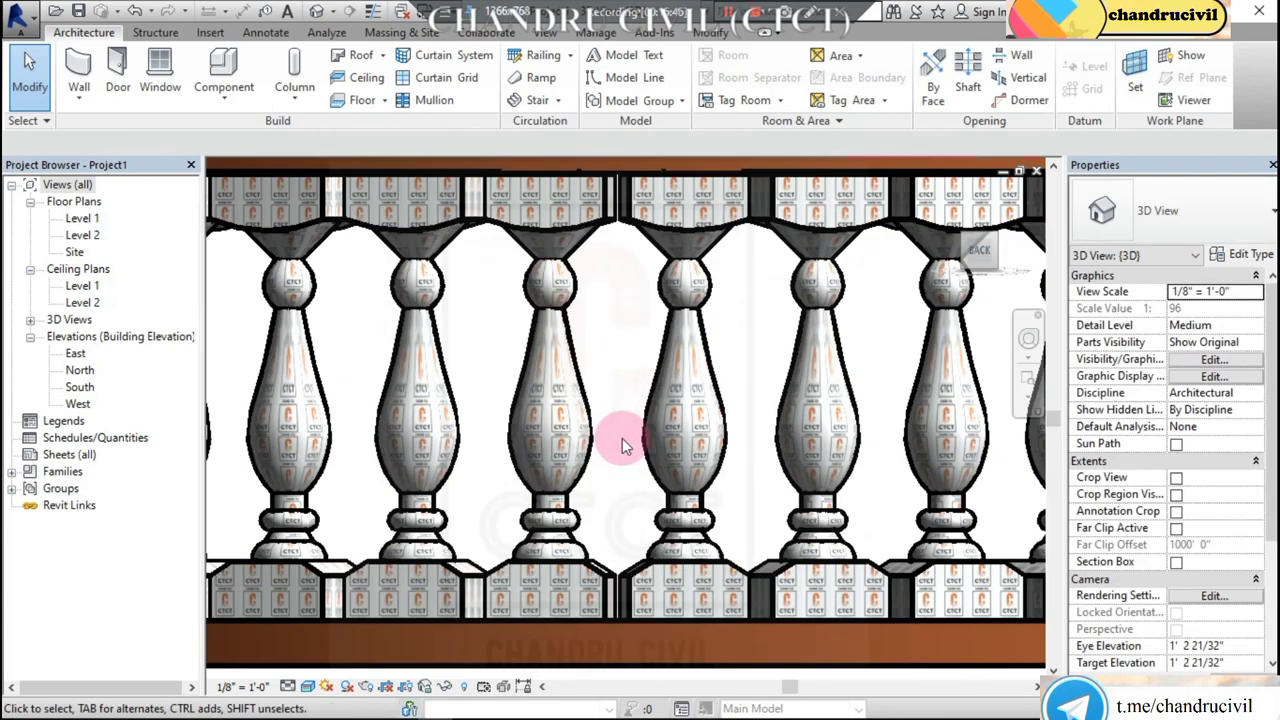
{"action": "key", "text": "alt+Tab"}
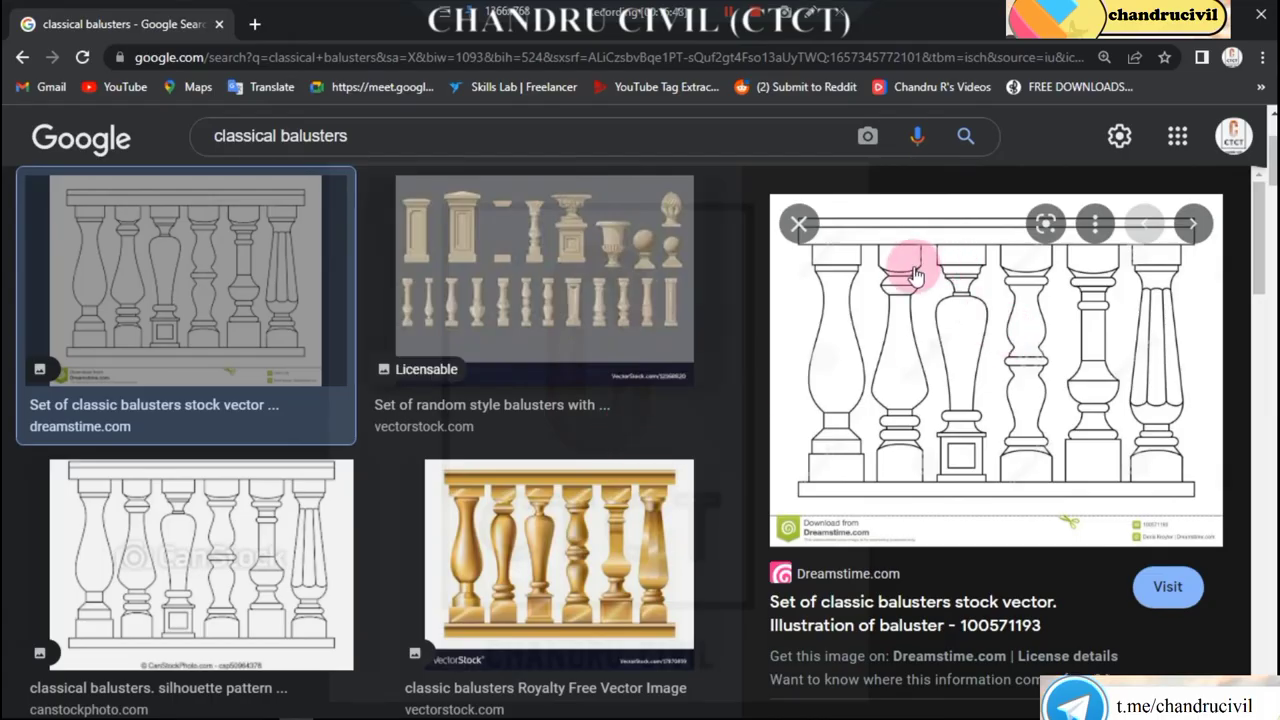
{"action": "mouse_move", "coordinate": [996, 370]}
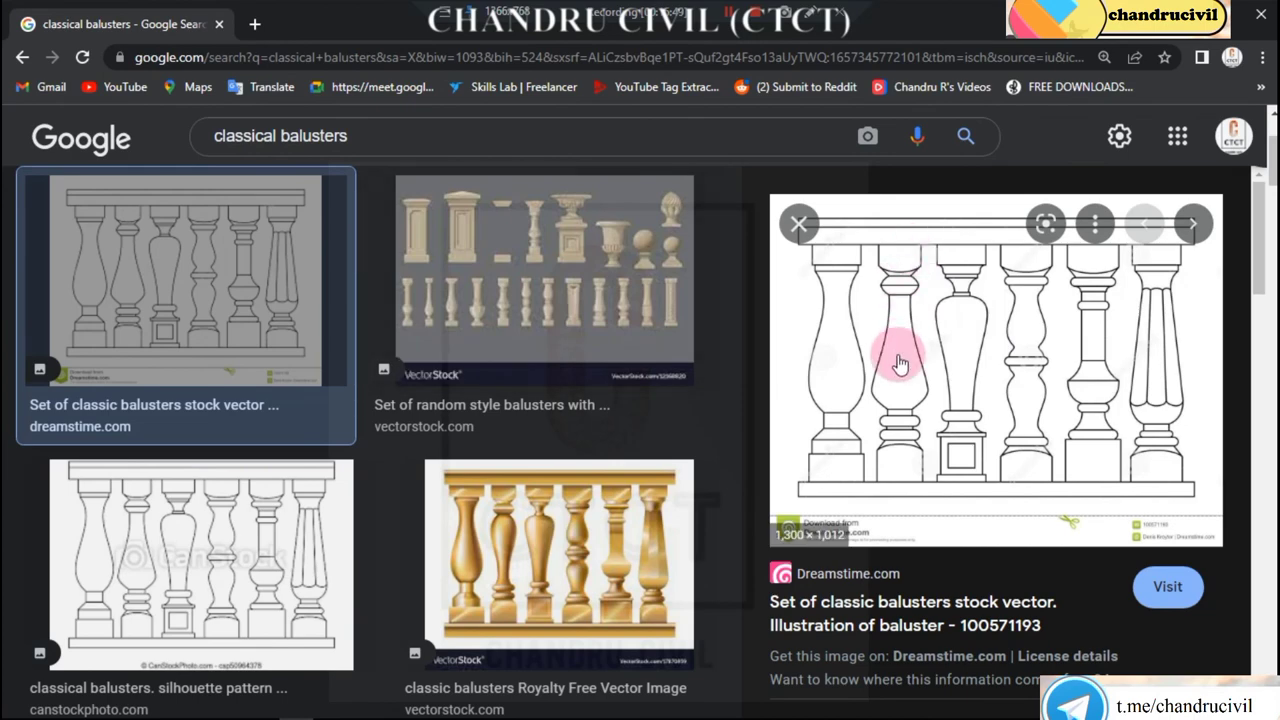
{"action": "key", "text": "alt+Tab"}
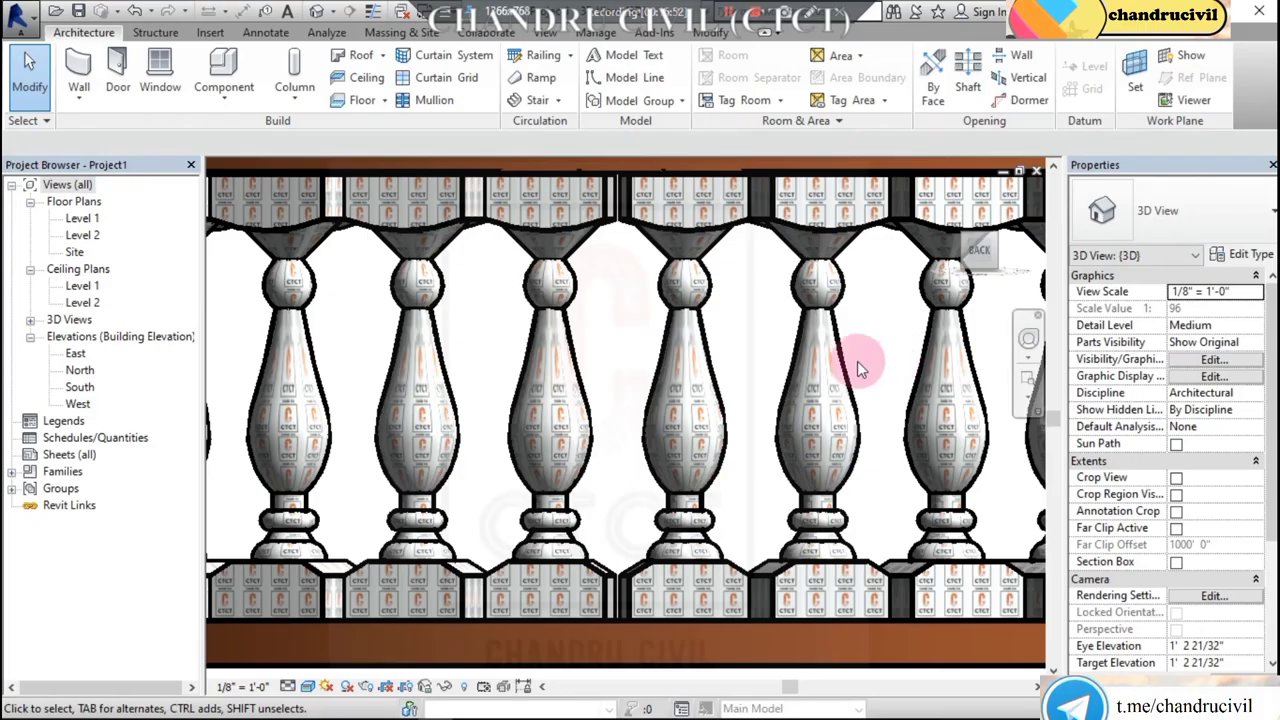
Orbit to an angled view showing the railing's curve and select the railing.
{"action": "scroll", "coordinate": [583, 400], "scroll_direction": "down", "scroll_amount": 3}
{"action": "scroll", "coordinate": [598, 385], "scroll_direction": "down", "scroll_amount": 2}
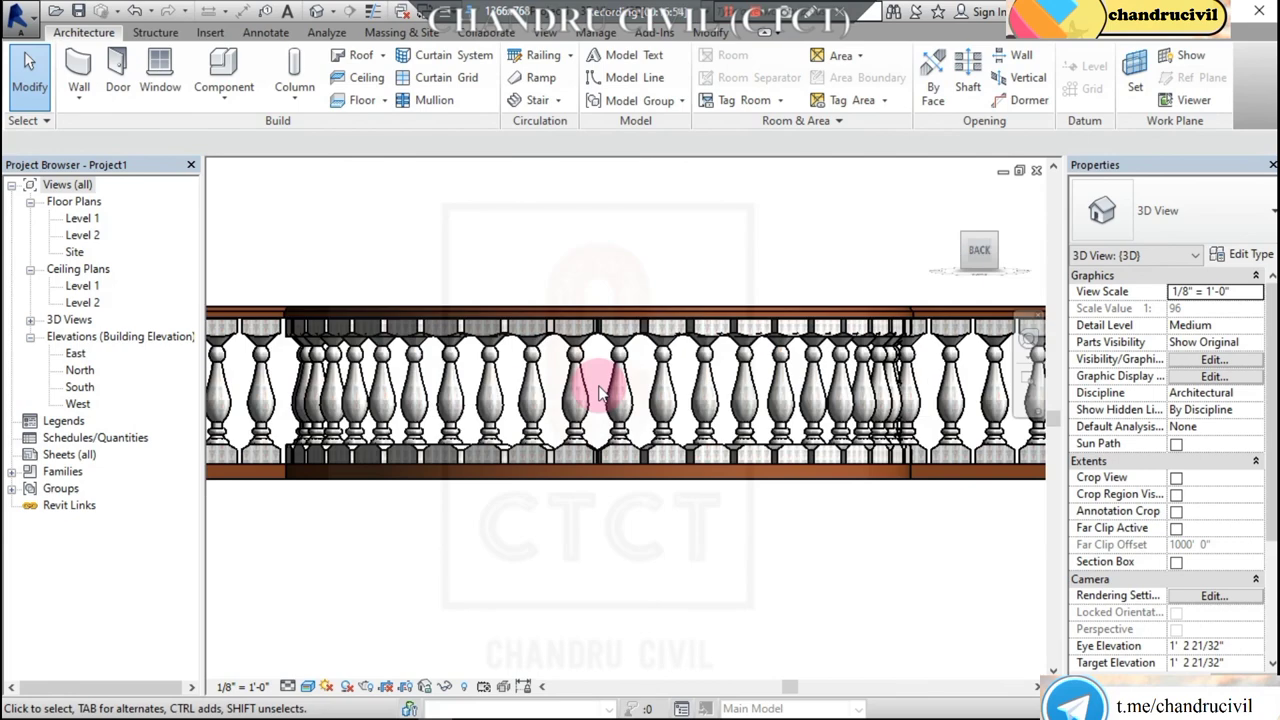
{"action": "mouse_move", "coordinate": [600, 398]}
{"action": "middle_mouse_down", "text": "shift"}
{"action": "mouse_move", "coordinate": [546, 415]}
{"action": "mouse_move", "coordinate": [677, 414]}
{"action": "mouse_move", "coordinate": [683, 437]}
{"action": "middle_mouse_up", "text": "shift"}
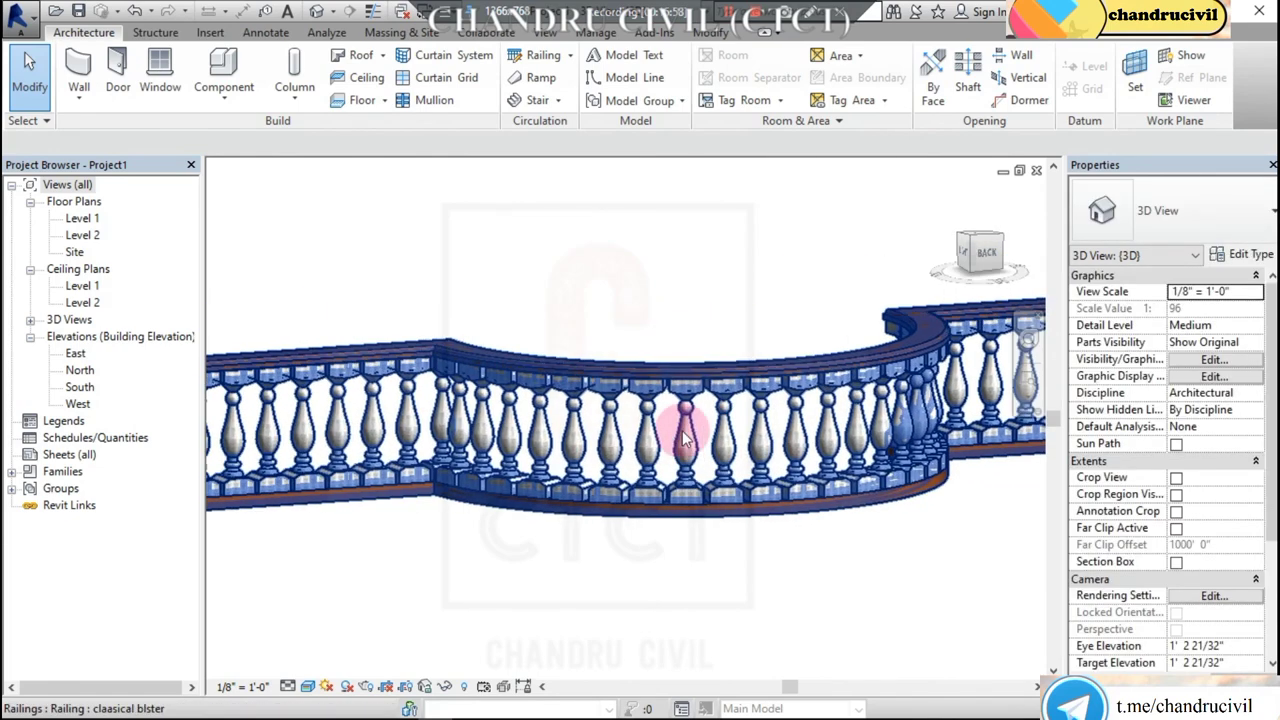
{"action": "scroll", "coordinate": [457, 400], "scroll_direction": "up", "scroll_amount": 2}
{"action": "scroll", "coordinate": [571, 389], "scroll_direction": "up", "scroll_amount": 2}
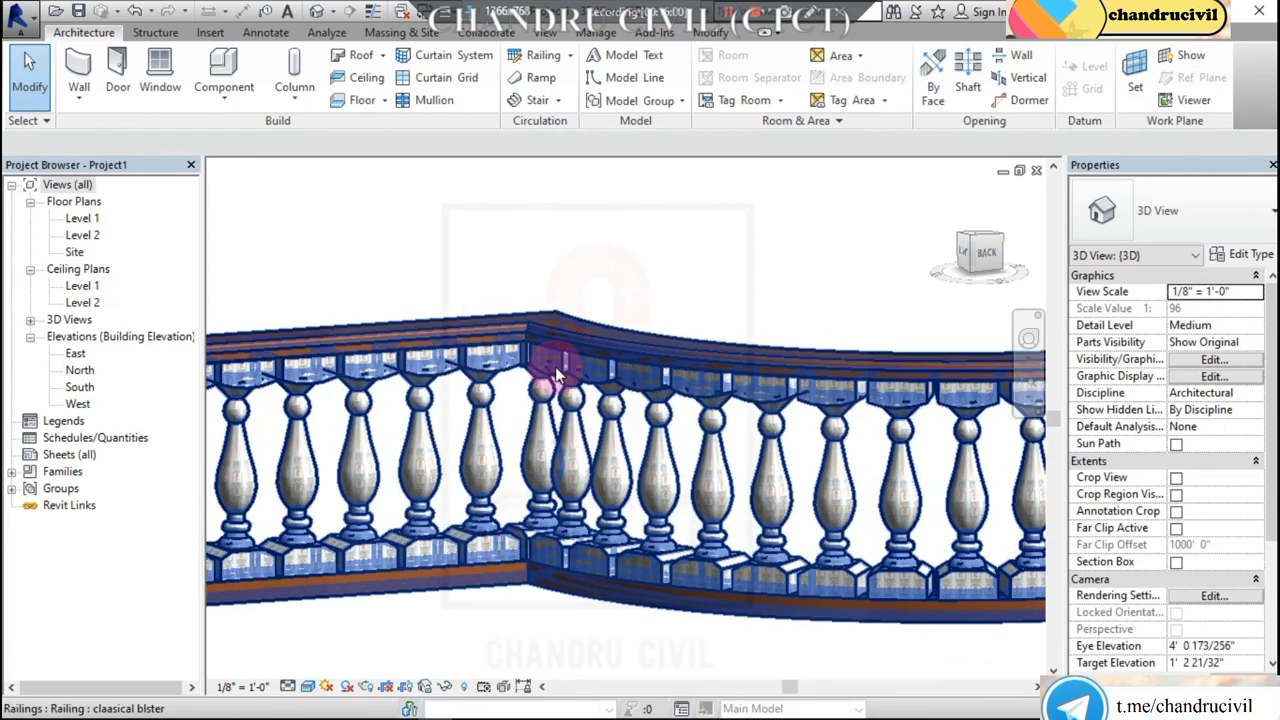
{"action": "scroll", "coordinate": [551, 371], "scroll_direction": "up", "scroll_amount": 3}
{"action": "mouse_move", "coordinate": [555, 365]}
{"action": "middle_mouse_down"}
{"action": "mouse_move", "coordinate": [775, 535]}
{"action": "mouse_move", "coordinate": [412, 522]}
{"action": "mouse_move", "coordinate": [640, 510]}
{"action": "middle_mouse_up"}
{"action": "left_click", "coordinate": [412, 522]}
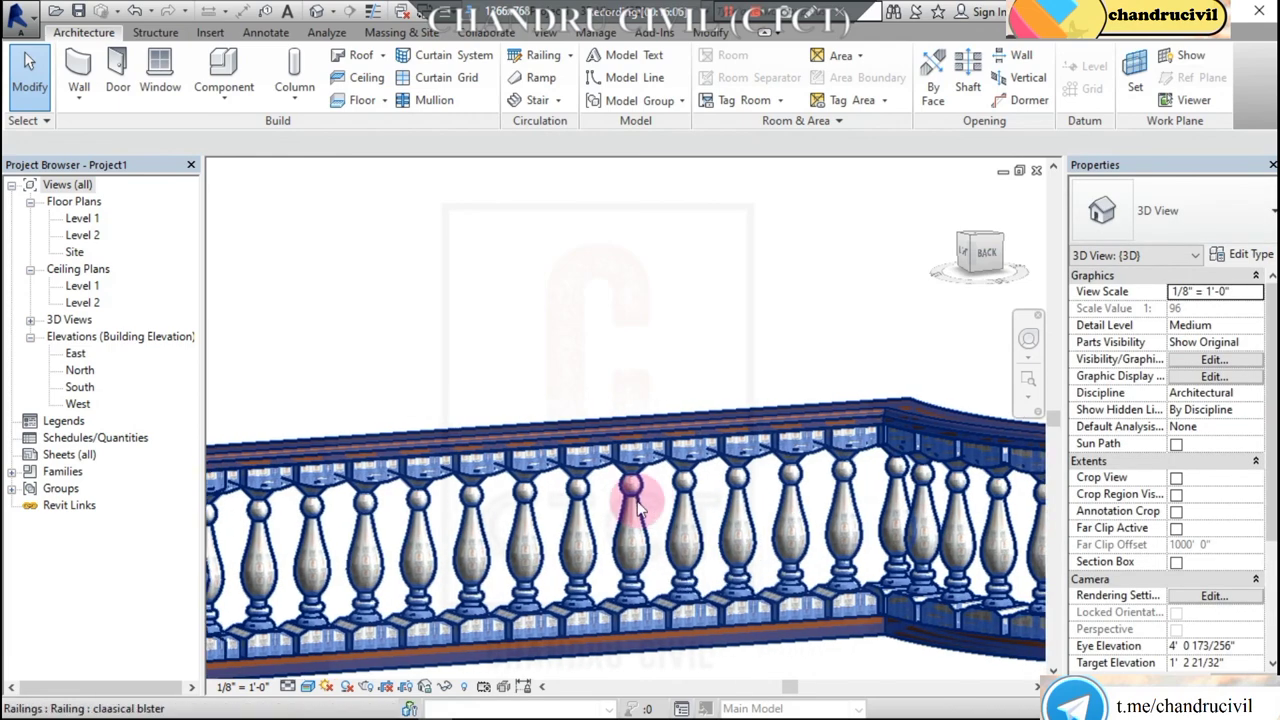
Zoom and pan closely over the handrail end, balusters and bottom rail, then reframe the whole railing.
{"action": "scroll", "coordinate": [785, 432], "scroll_direction": "up", "scroll_amount": 1}
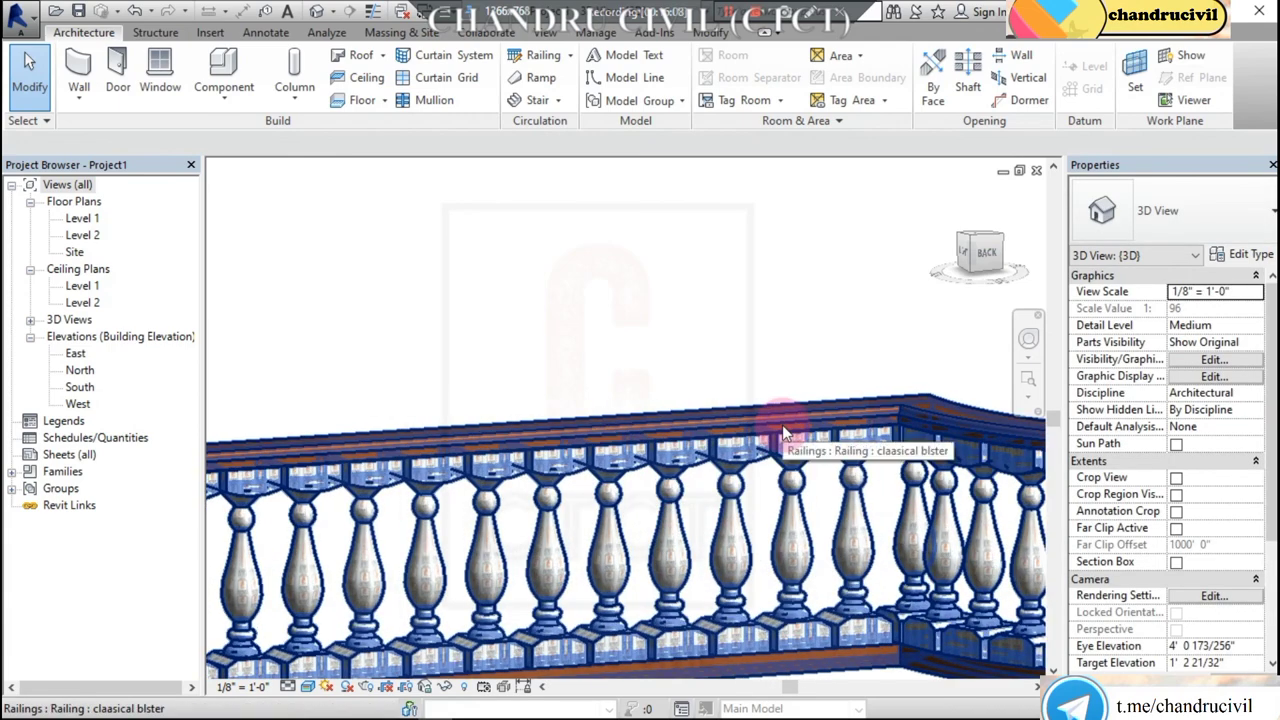
{"action": "scroll", "coordinate": [698, 347], "scroll_direction": "up", "scroll_amount": 1}
{"action": "scroll", "coordinate": [698, 347], "scroll_direction": "down", "scroll_amount": 1}
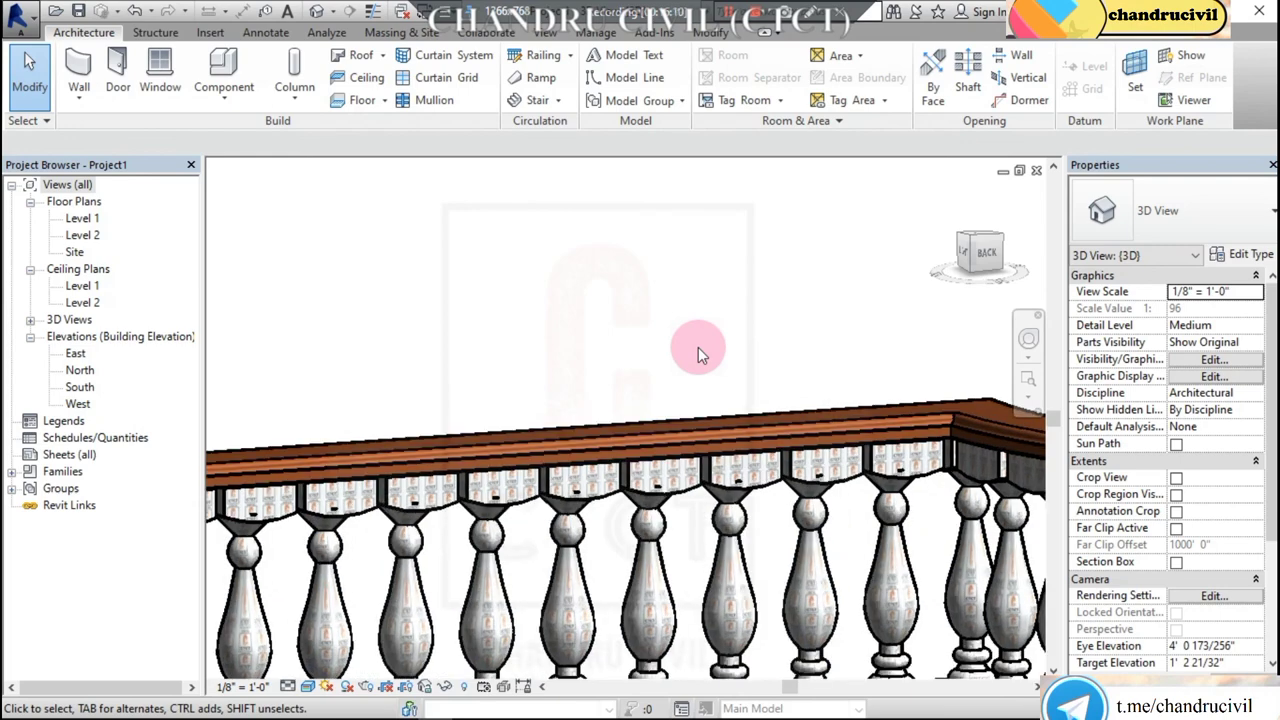
{"action": "scroll", "coordinate": [698, 347], "scroll_direction": "down", "scroll_amount": 1}
{"action": "scroll", "coordinate": [698, 347], "scroll_direction": "down", "scroll_amount": 2}
{"action": "scroll", "coordinate": [697, 346], "scroll_direction": "down", "scroll_amount": 2}
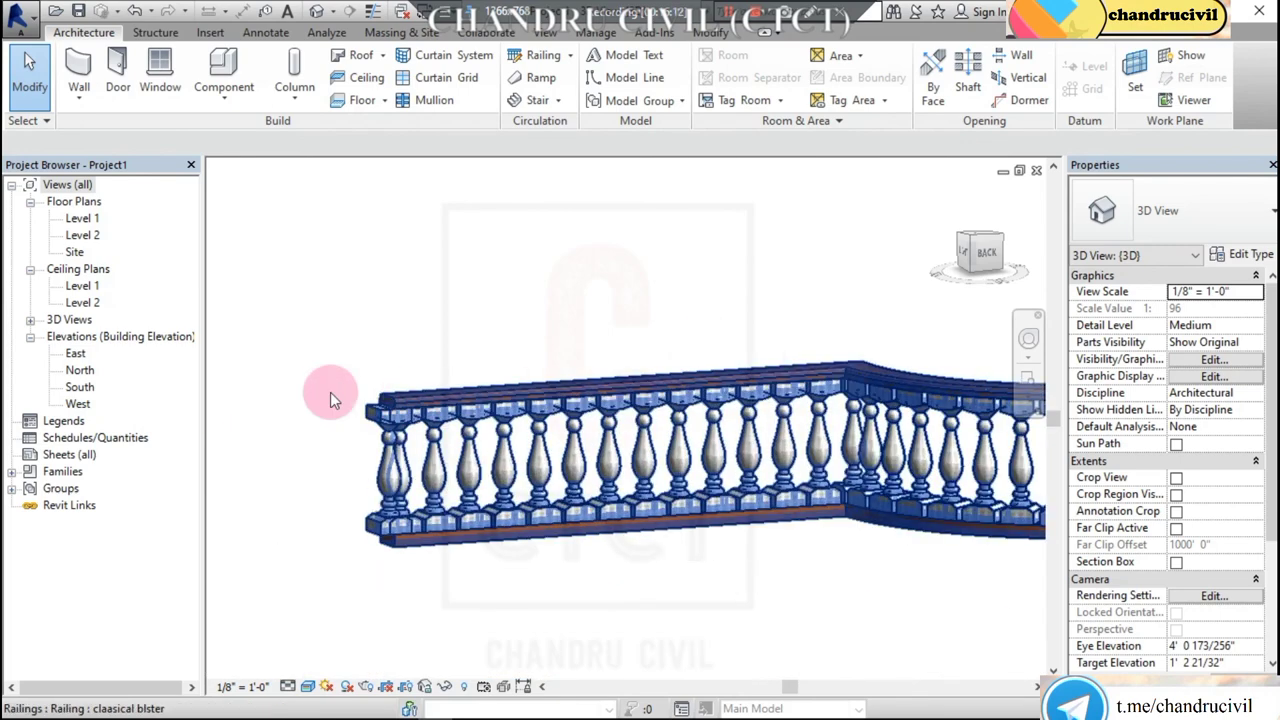
{"action": "scroll", "coordinate": [330, 392], "scroll_direction": "up", "scroll_amount": 2}
{"action": "scroll", "coordinate": [345, 400], "scroll_direction": "up", "scroll_amount": 2}
{"action": "scroll", "coordinate": [450, 430], "scroll_direction": "up", "scroll_amount": 2}
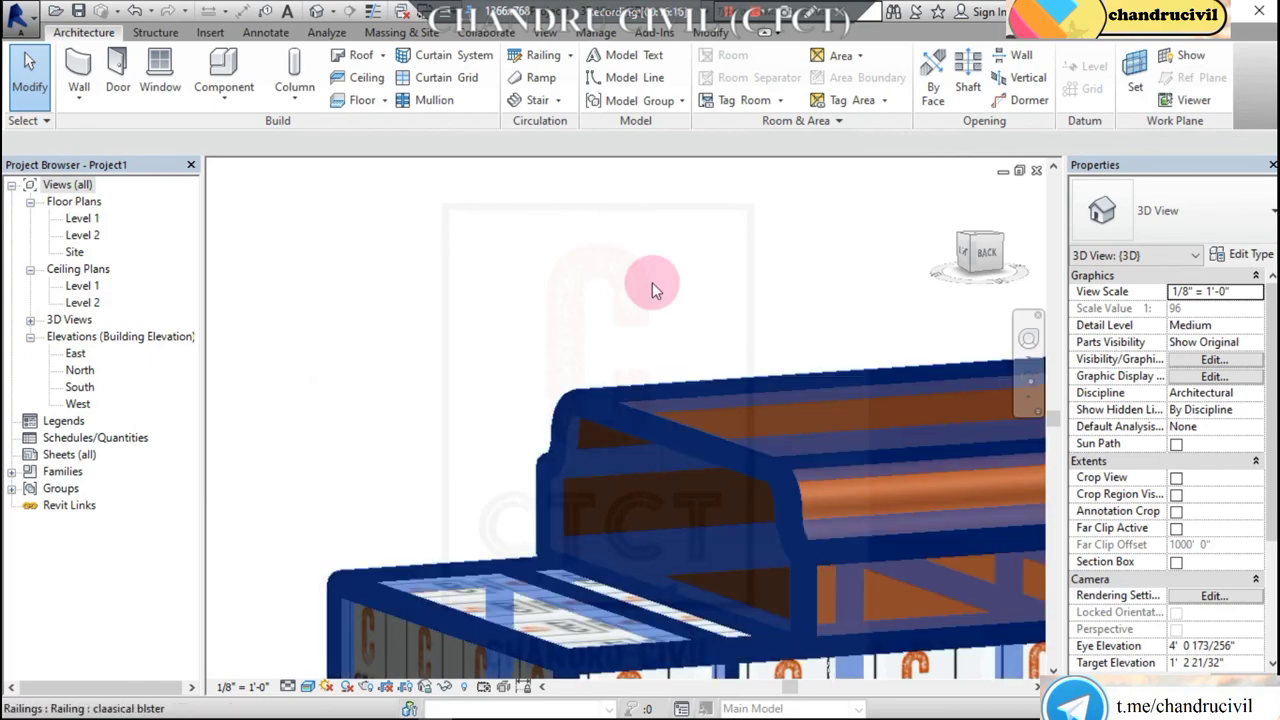
{"action": "scroll", "coordinate": [652, 282], "scroll_direction": "down", "scroll_amount": 2}
{"action": "scroll", "coordinate": [798, 335], "scroll_direction": "down", "scroll_amount": 2}
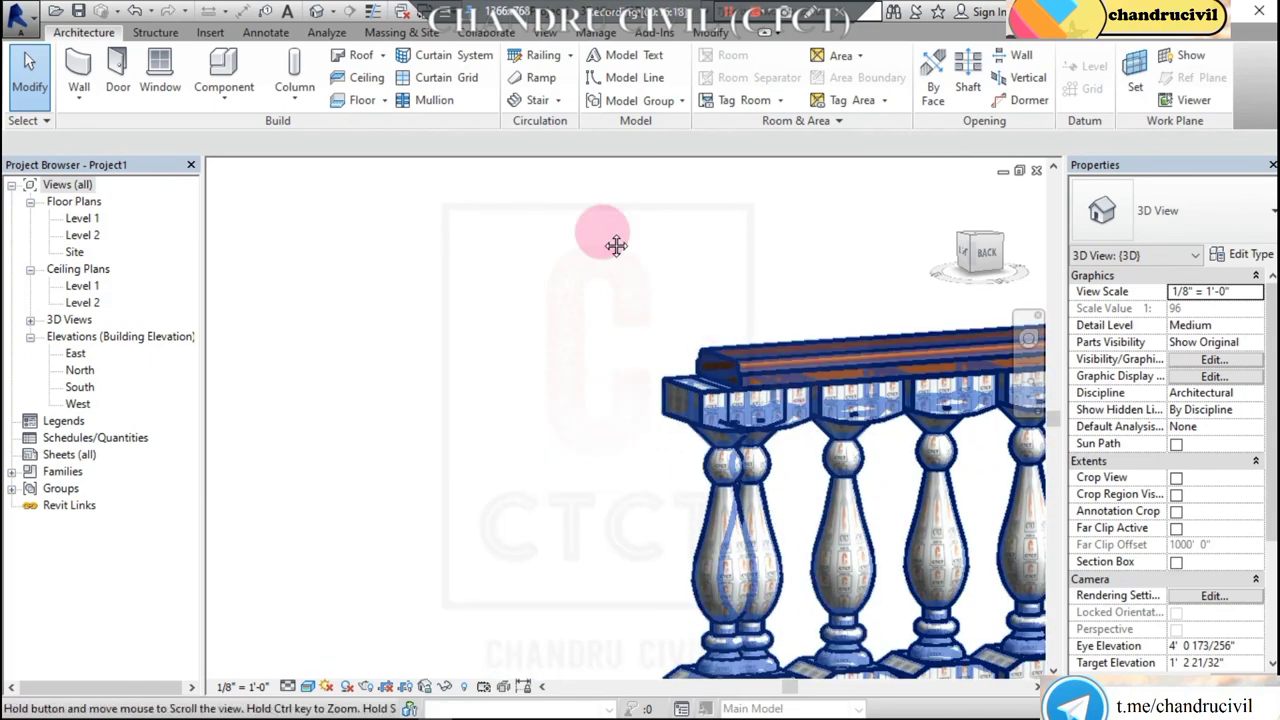
{"action": "middle_click_drag", "start_coordinate": [614, 243], "coordinate": [505, 530]}
{"action": "scroll", "coordinate": [503, 530], "scroll_direction": "up", "scroll_amount": 2}
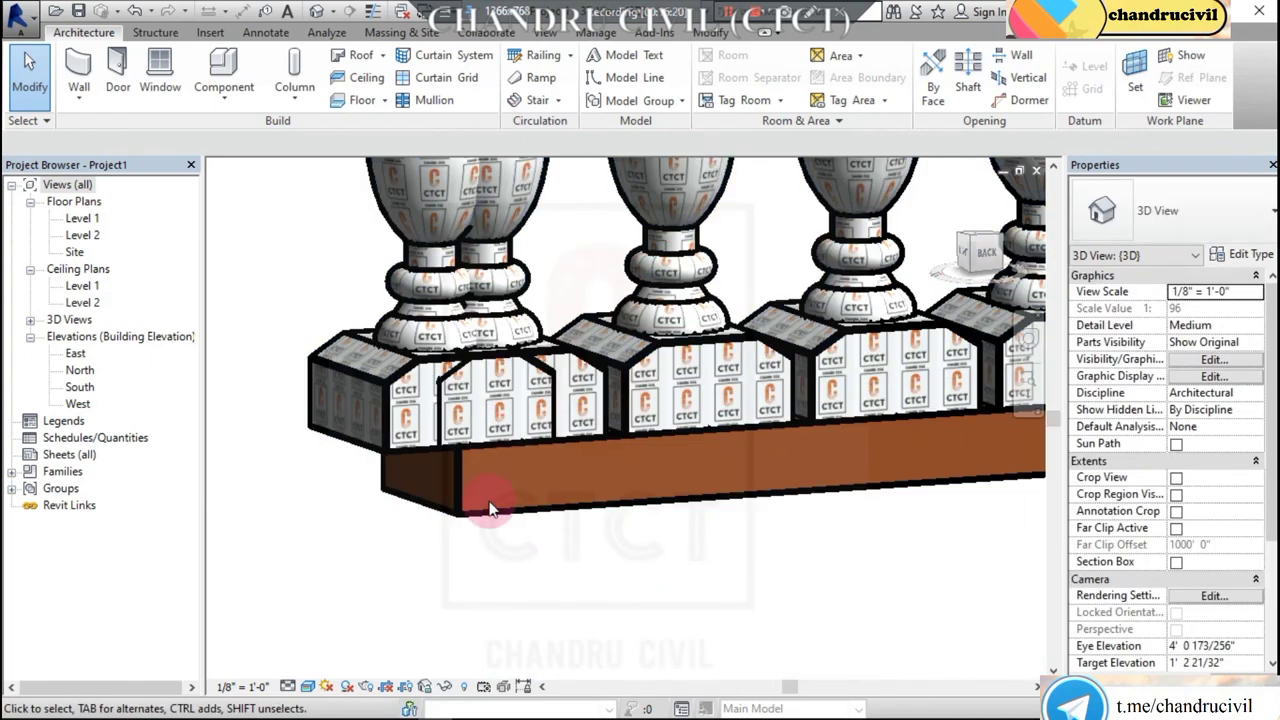
{"action": "scroll", "coordinate": [697, 492], "scroll_direction": "down", "scroll_amount": 3}
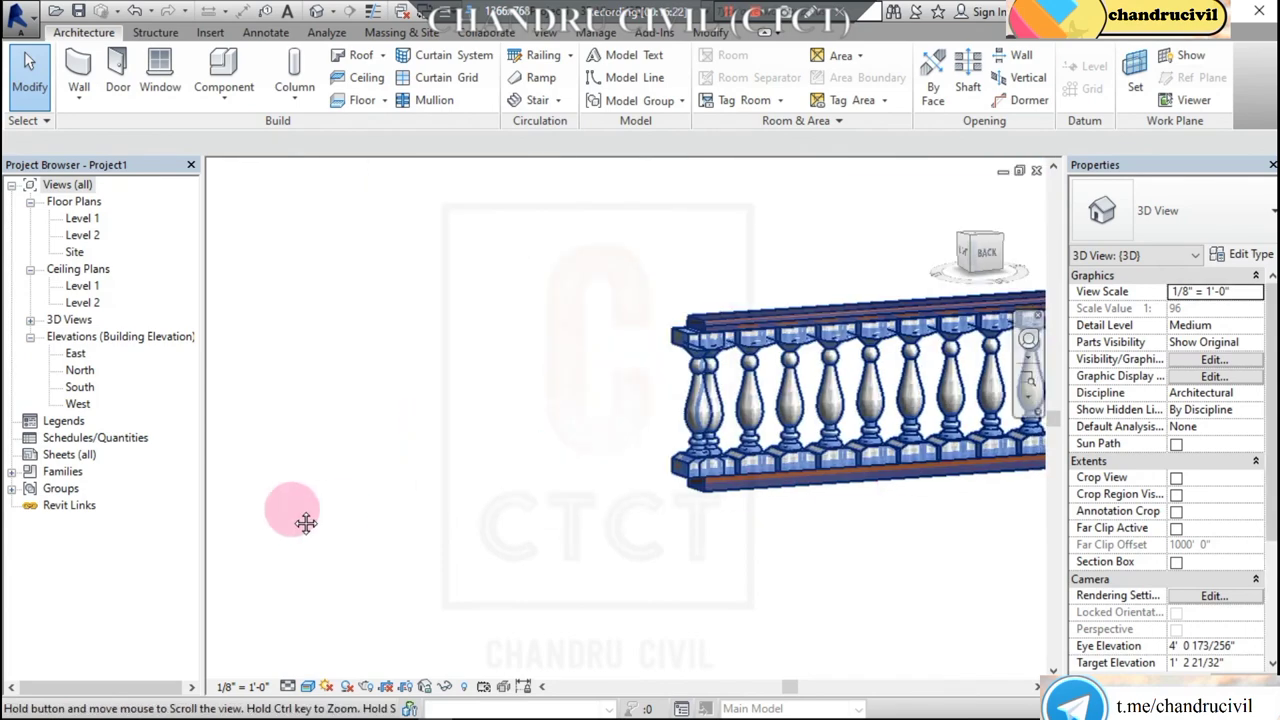
{"action": "mouse_move", "coordinate": [300, 523]}
{"action": "middle_mouse_down"}
{"action": "mouse_move", "coordinate": [814, 508]}
{"action": "mouse_move", "coordinate": [778, 507]}
{"action": "middle_mouse_up"}
{"action": "scroll", "coordinate": [757, 512], "scroll_direction": "down", "scroll_amount": 2}
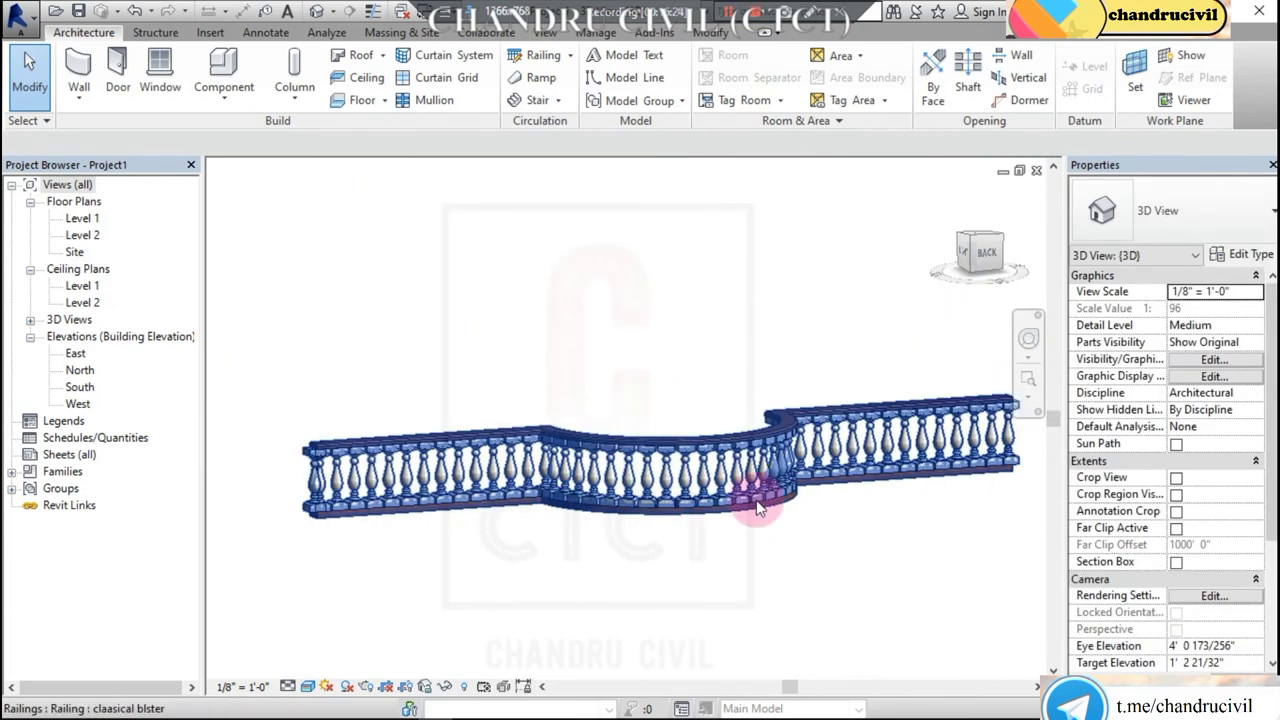
{"action": "scroll", "coordinate": [757, 510], "scroll_direction": "up", "scroll_amount": 3}
{"action": "mouse_move", "coordinate": [585, 556]}
{"action": "middle_mouse_down"}
{"action": "mouse_move", "coordinate": [694, 533]}
{"action": "mouse_move", "coordinate": [717, 277]}
{"action": "middle_mouse_up"}
{"action": "scroll", "coordinate": [694, 533], "scroll_direction": "down", "scroll_amount": 2}
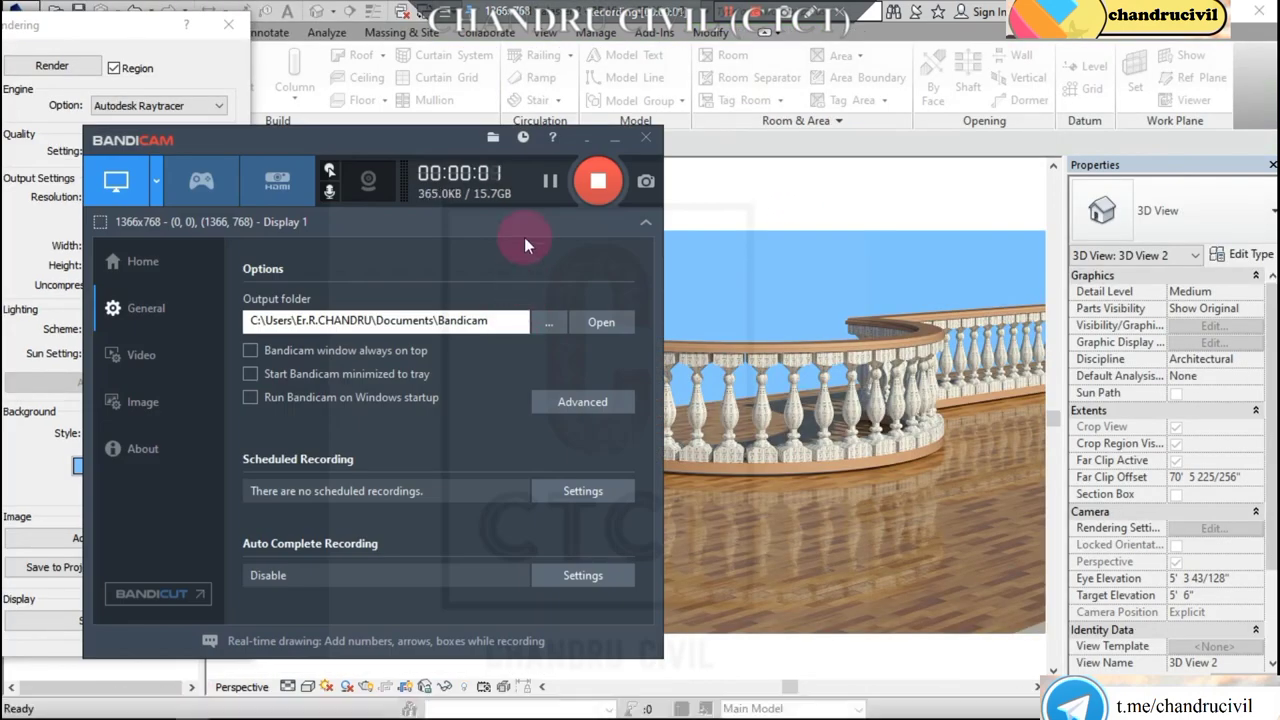
Zoom in on the rendered railing in perspective 3D View 2.
{"action": "left_click", "coordinate": [612, 140]}
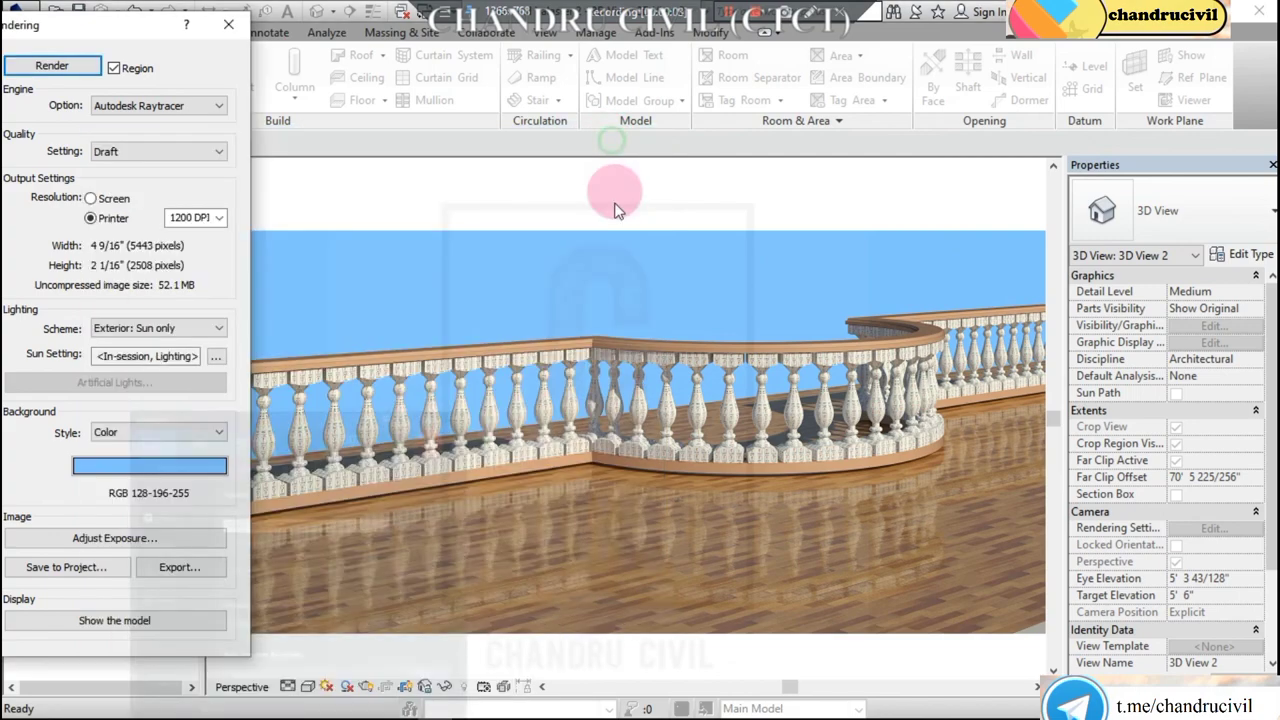
{"action": "scroll", "coordinate": [296, 470], "scroll_direction": "up", "scroll_amount": 3}
{"action": "scroll", "coordinate": [296, 470], "scroll_direction": "up", "scroll_amount": 3}
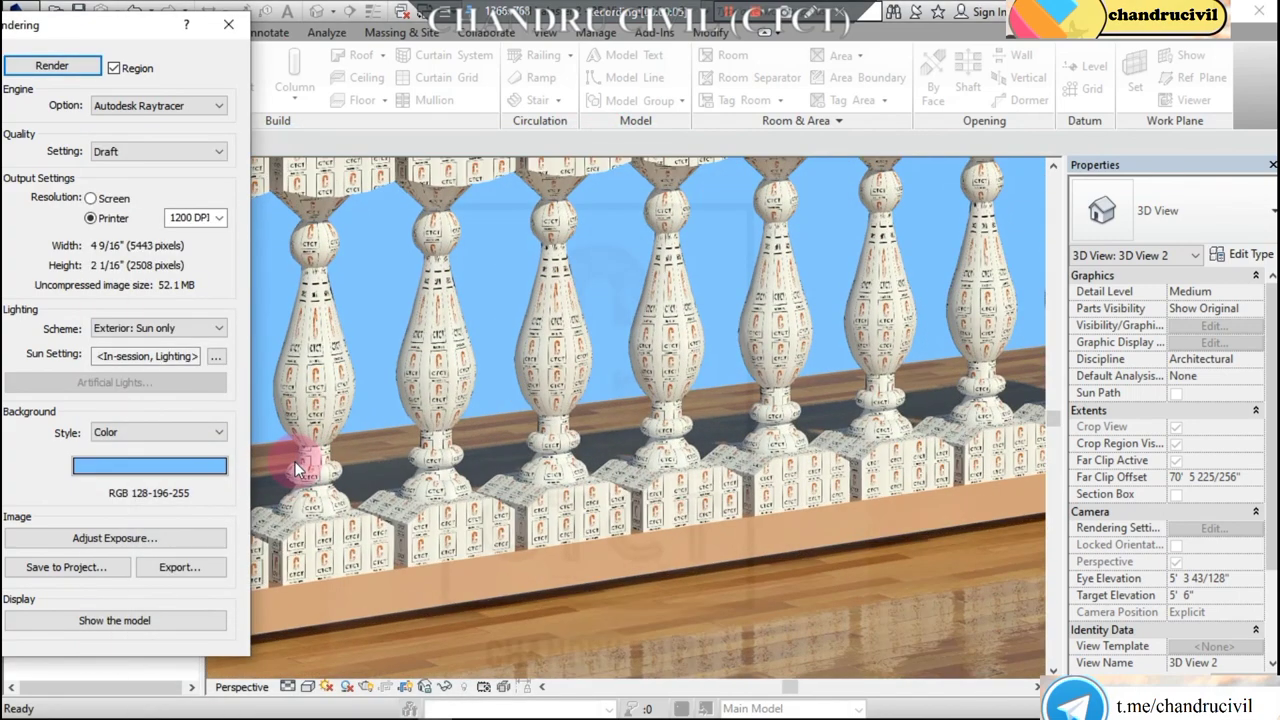
{"action": "left_click", "coordinate": [547, 503]}
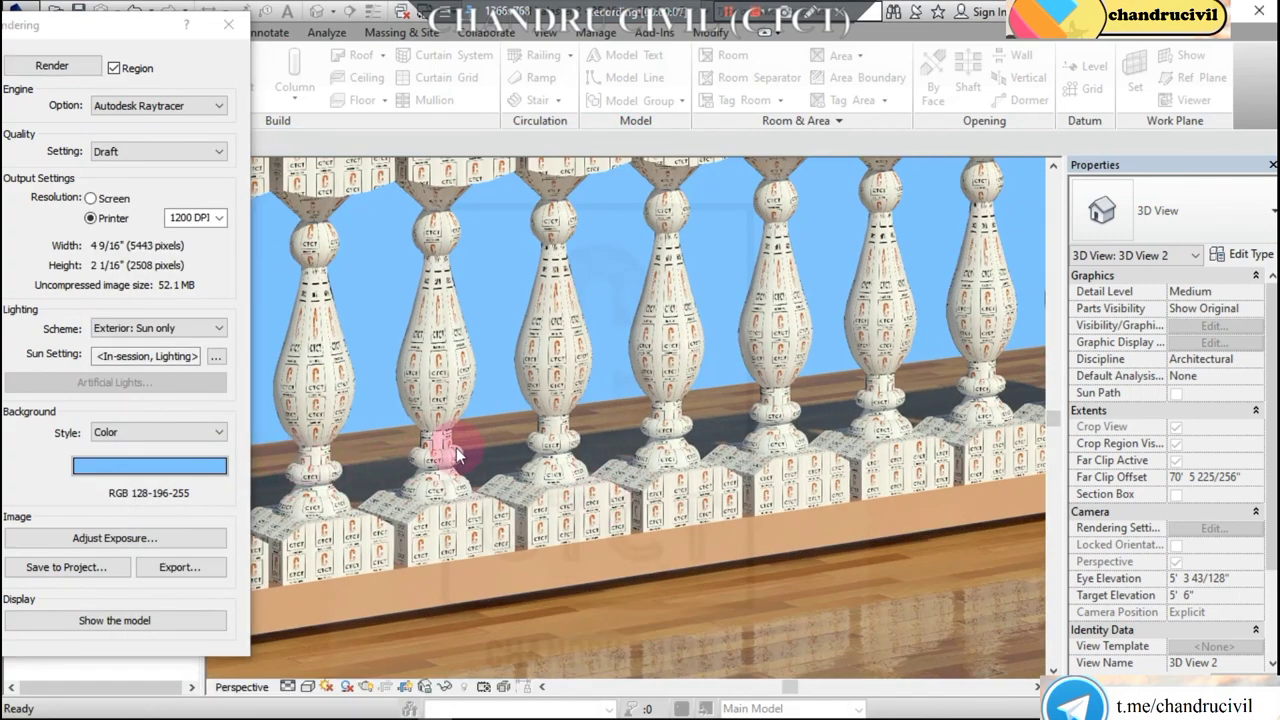
{"action": "scroll", "coordinate": [456, 447], "scroll_direction": "down", "scroll_amount": 2}
{"action": "scroll", "coordinate": [434, 449], "scroll_direction": "up", "scroll_amount": 2}
{"action": "mouse_move", "coordinate": [434, 449]}
{"action": "middle_mouse_down"}
{"action": "mouse_move", "coordinate": [441, 403]}
{"action": "mouse_move", "coordinate": [531, 425]}
{"action": "middle_mouse_up"}
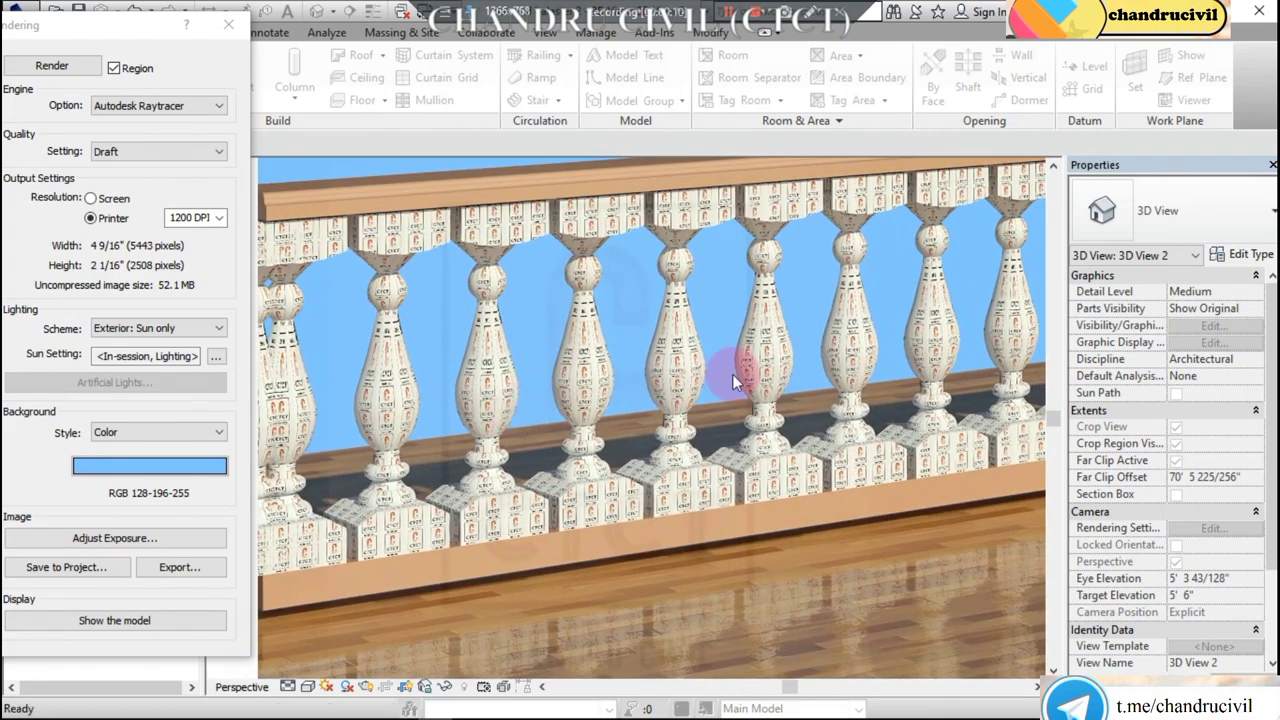
Turn along the rendered railing to its right end, then back to zoom into the curved section's balusters.
{"action": "middle_click_drag", "start_coordinate": [734, 381], "coordinate": [586, 386]}
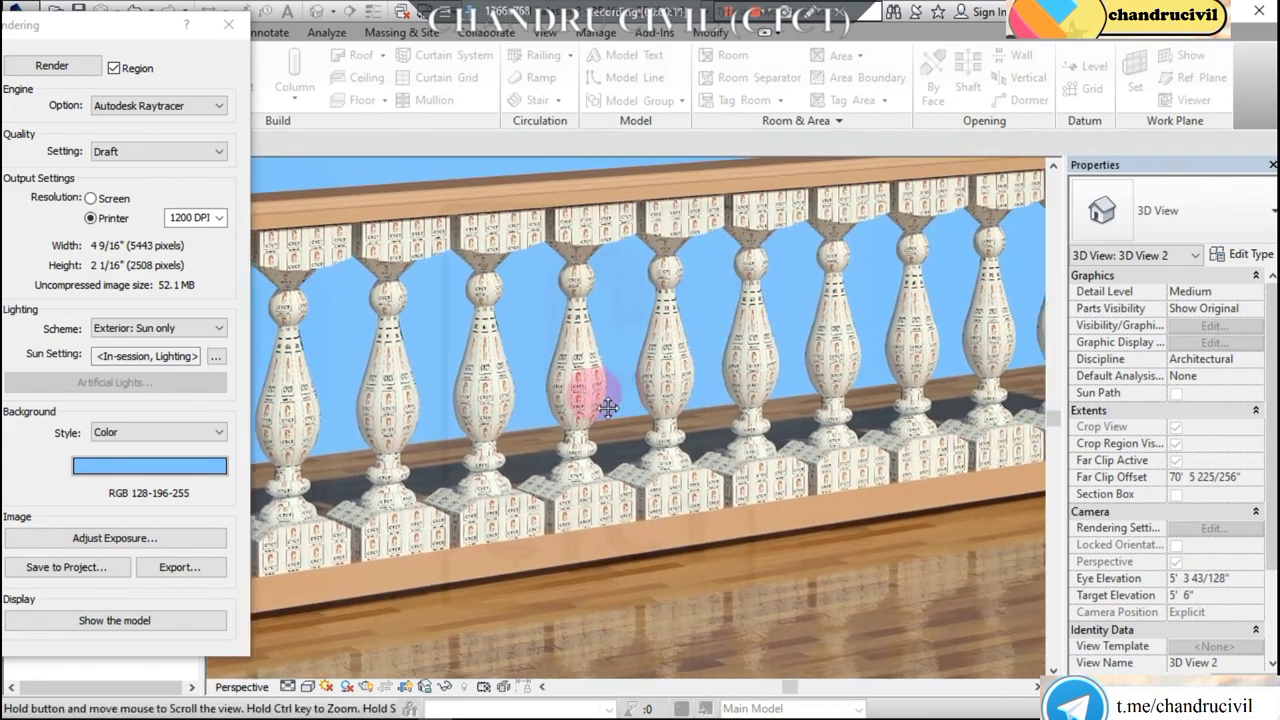
{"action": "mouse_move", "coordinate": [700, 386]}
{"action": "middle_mouse_down"}
{"action": "mouse_move", "coordinate": [514, 429]}
{"action": "mouse_move", "coordinate": [581, 416]}
{"action": "mouse_move", "coordinate": [700, 429]}
{"action": "mouse_move", "coordinate": [694, 400]}
{"action": "mouse_move", "coordinate": [829, 394]}
{"action": "mouse_move", "coordinate": [614, 437]}
{"action": "mouse_move", "coordinate": [597, 423]}
{"action": "mouse_move", "coordinate": [849, 409]}
{"action": "mouse_move", "coordinate": [641, 447]}
{"action": "mouse_move", "coordinate": [620, 400]}
{"action": "middle_mouse_up"}
{"action": "middle_click_drag", "start_coordinate": [754, 393], "coordinate": [633, 400]}
{"action": "mouse_move", "coordinate": [525, 416]}
{"action": "middle_mouse_down"}
{"action": "mouse_move", "coordinate": [651, 366]}
{"action": "mouse_move", "coordinate": [662, 371]}
{"action": "mouse_move", "coordinate": [652, 383]}
{"action": "middle_mouse_up"}
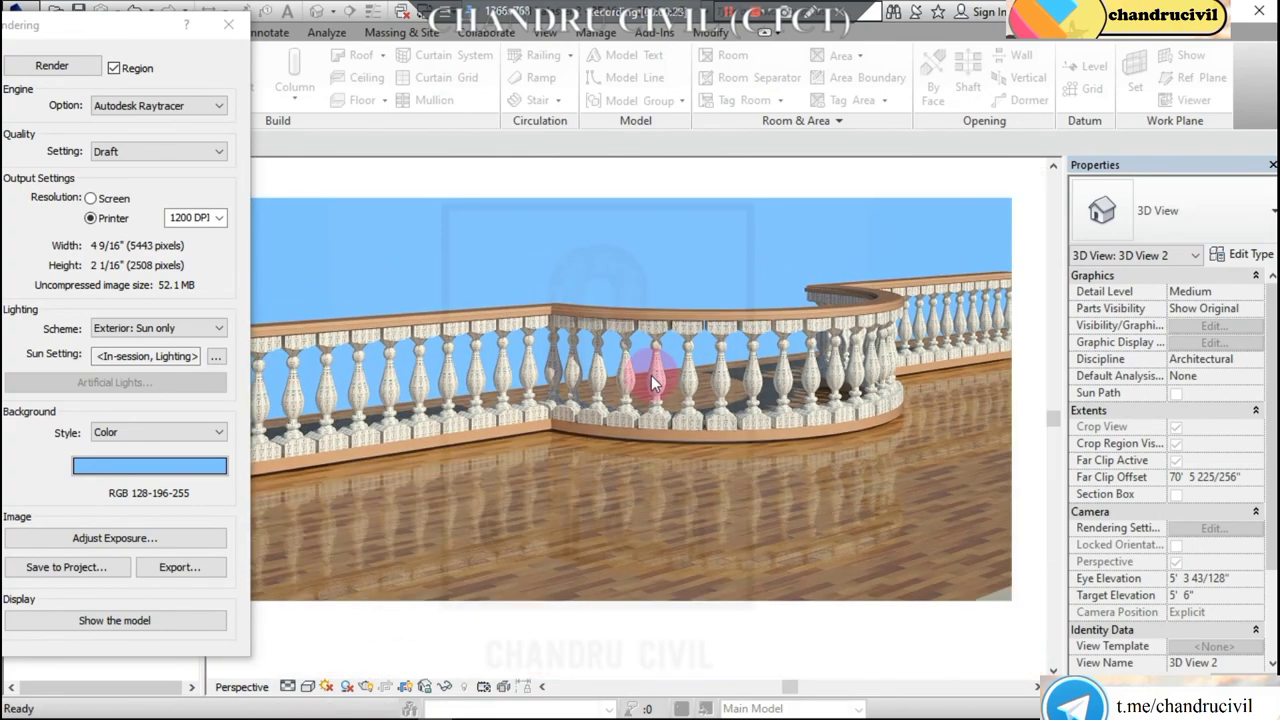
{"action": "scroll", "coordinate": [508, 370], "scroll_direction": "up", "scroll_amount": 1}
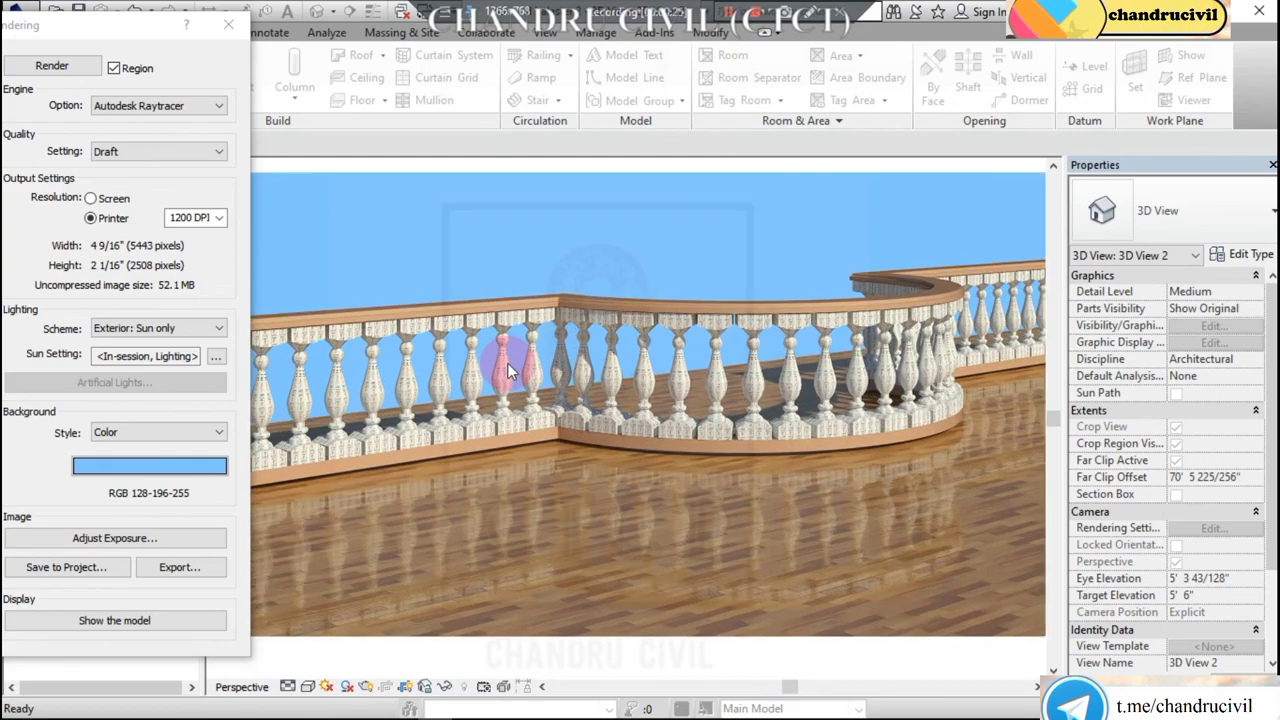
{"action": "middle_click_drag", "start_coordinate": [592, 377], "coordinate": [565, 375]}
{"action": "scroll", "coordinate": [565, 375], "scroll_direction": "up", "scroll_amount": 1}
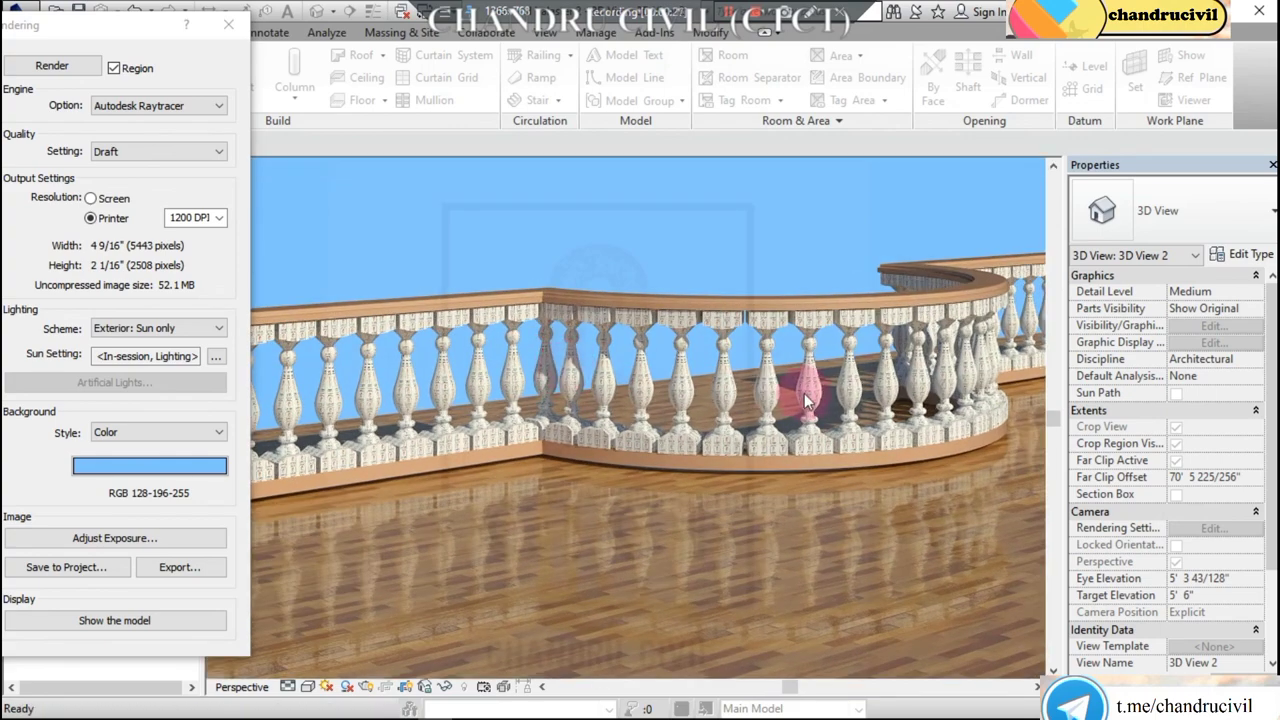
{"action": "scroll", "coordinate": [806, 395], "scroll_direction": "up", "scroll_amount": 1}
{"action": "scroll", "coordinate": [749, 371], "scroll_direction": "up", "scroll_amount": 1}
{"action": "scroll", "coordinate": [720, 366], "scroll_direction": "up", "scroll_amount": 1}
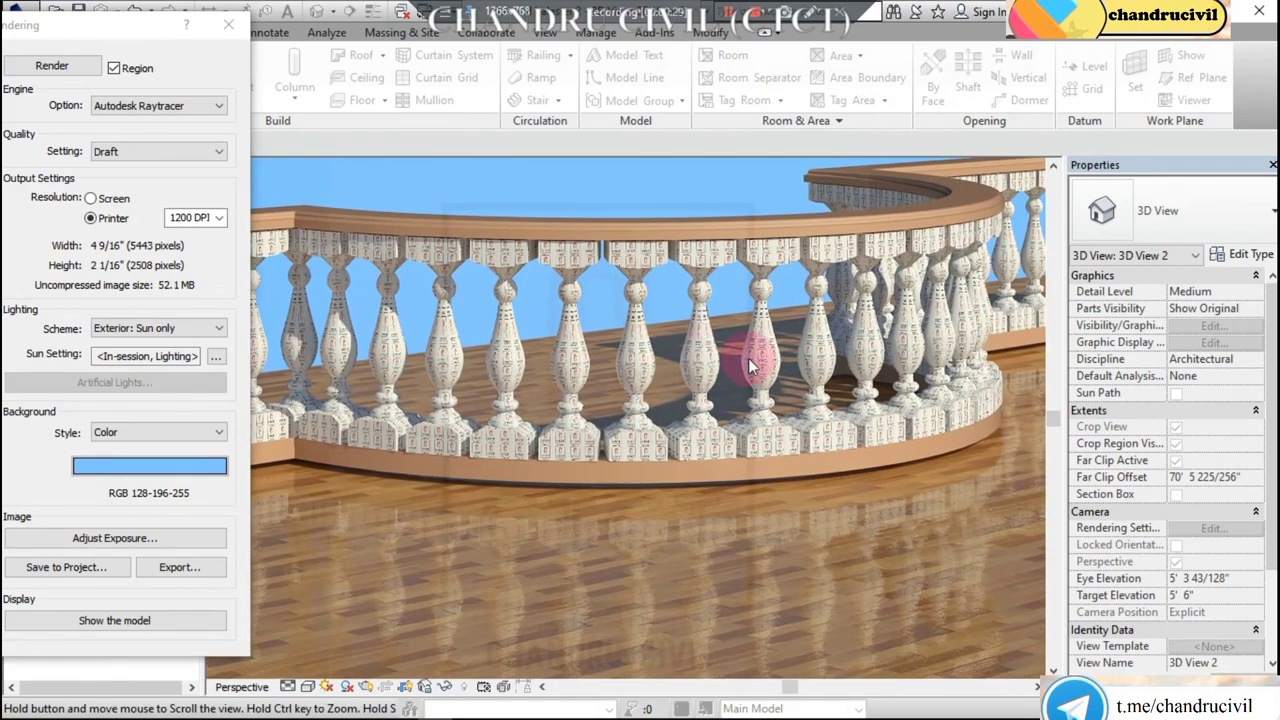